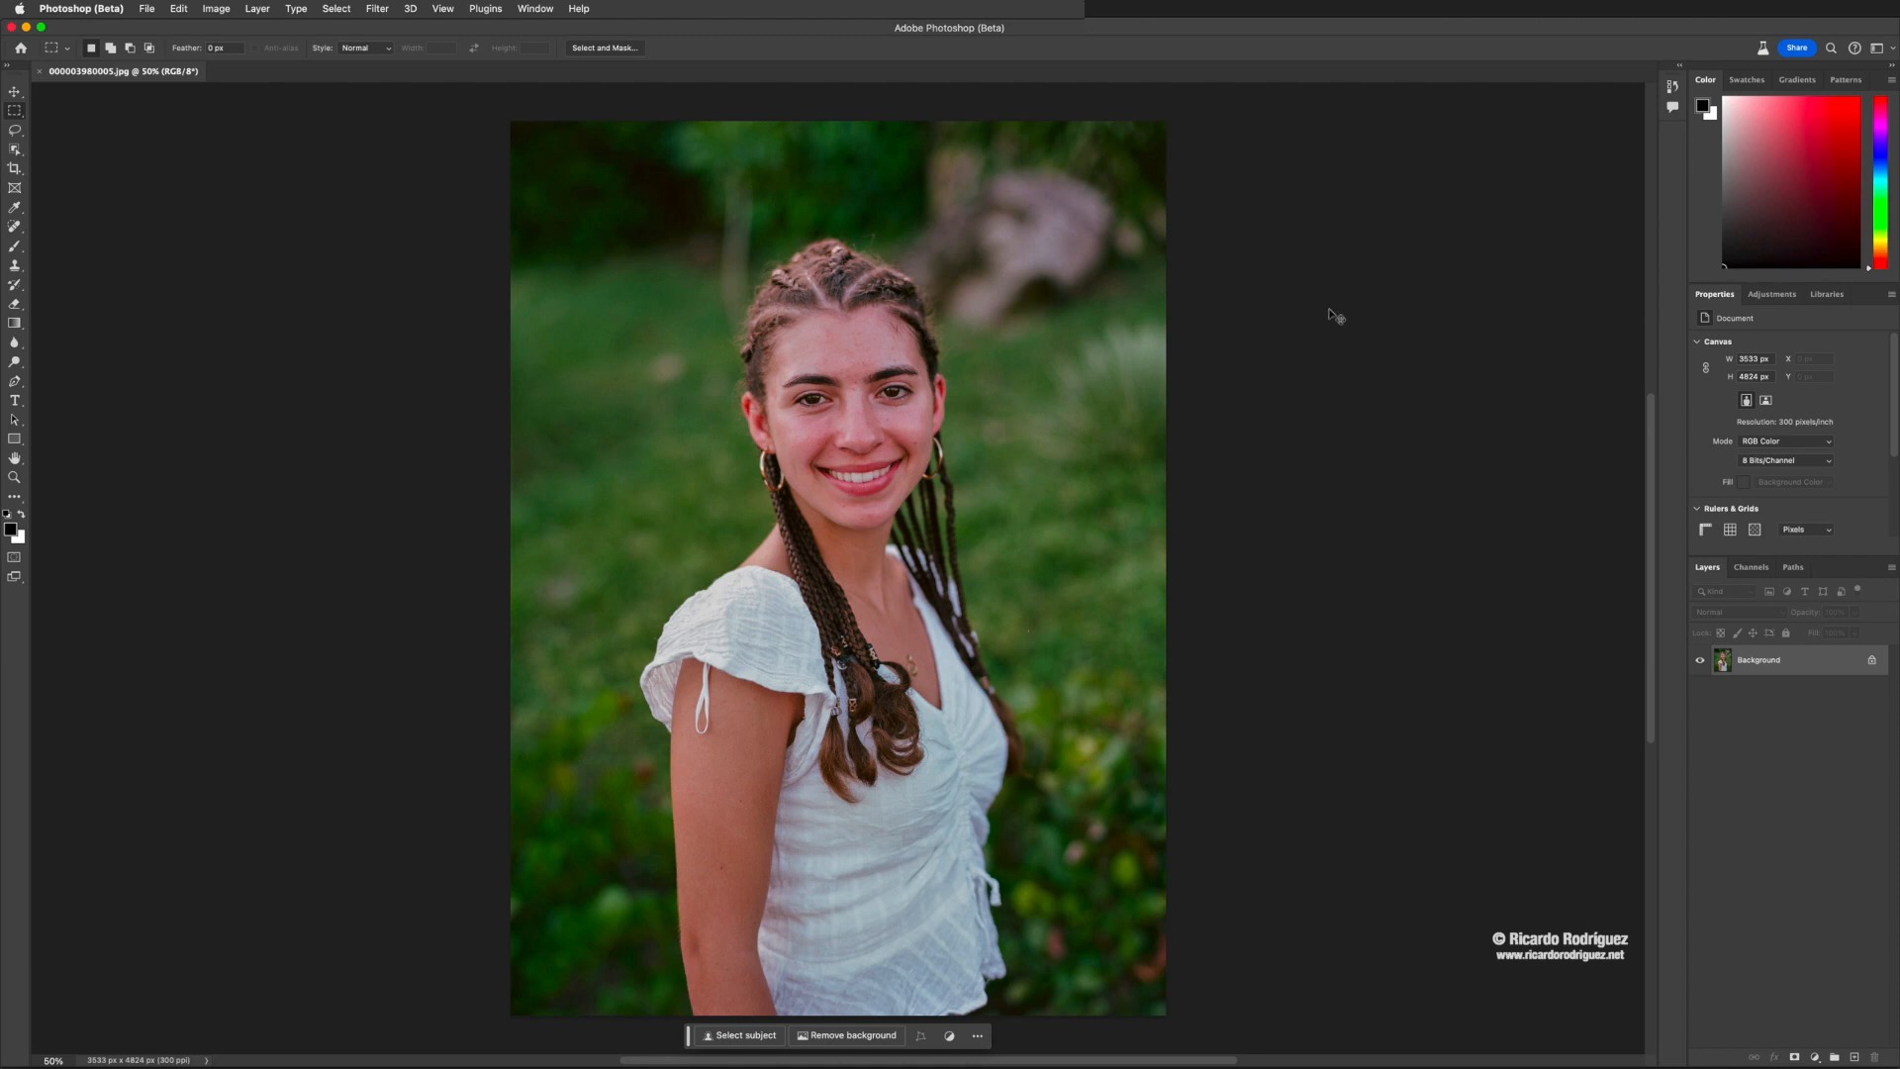
Open the Parametric Filters panel and place it in the empty area beside the portrait
key("super+Tab")
key("super+Tab")
left_click(378, 10)
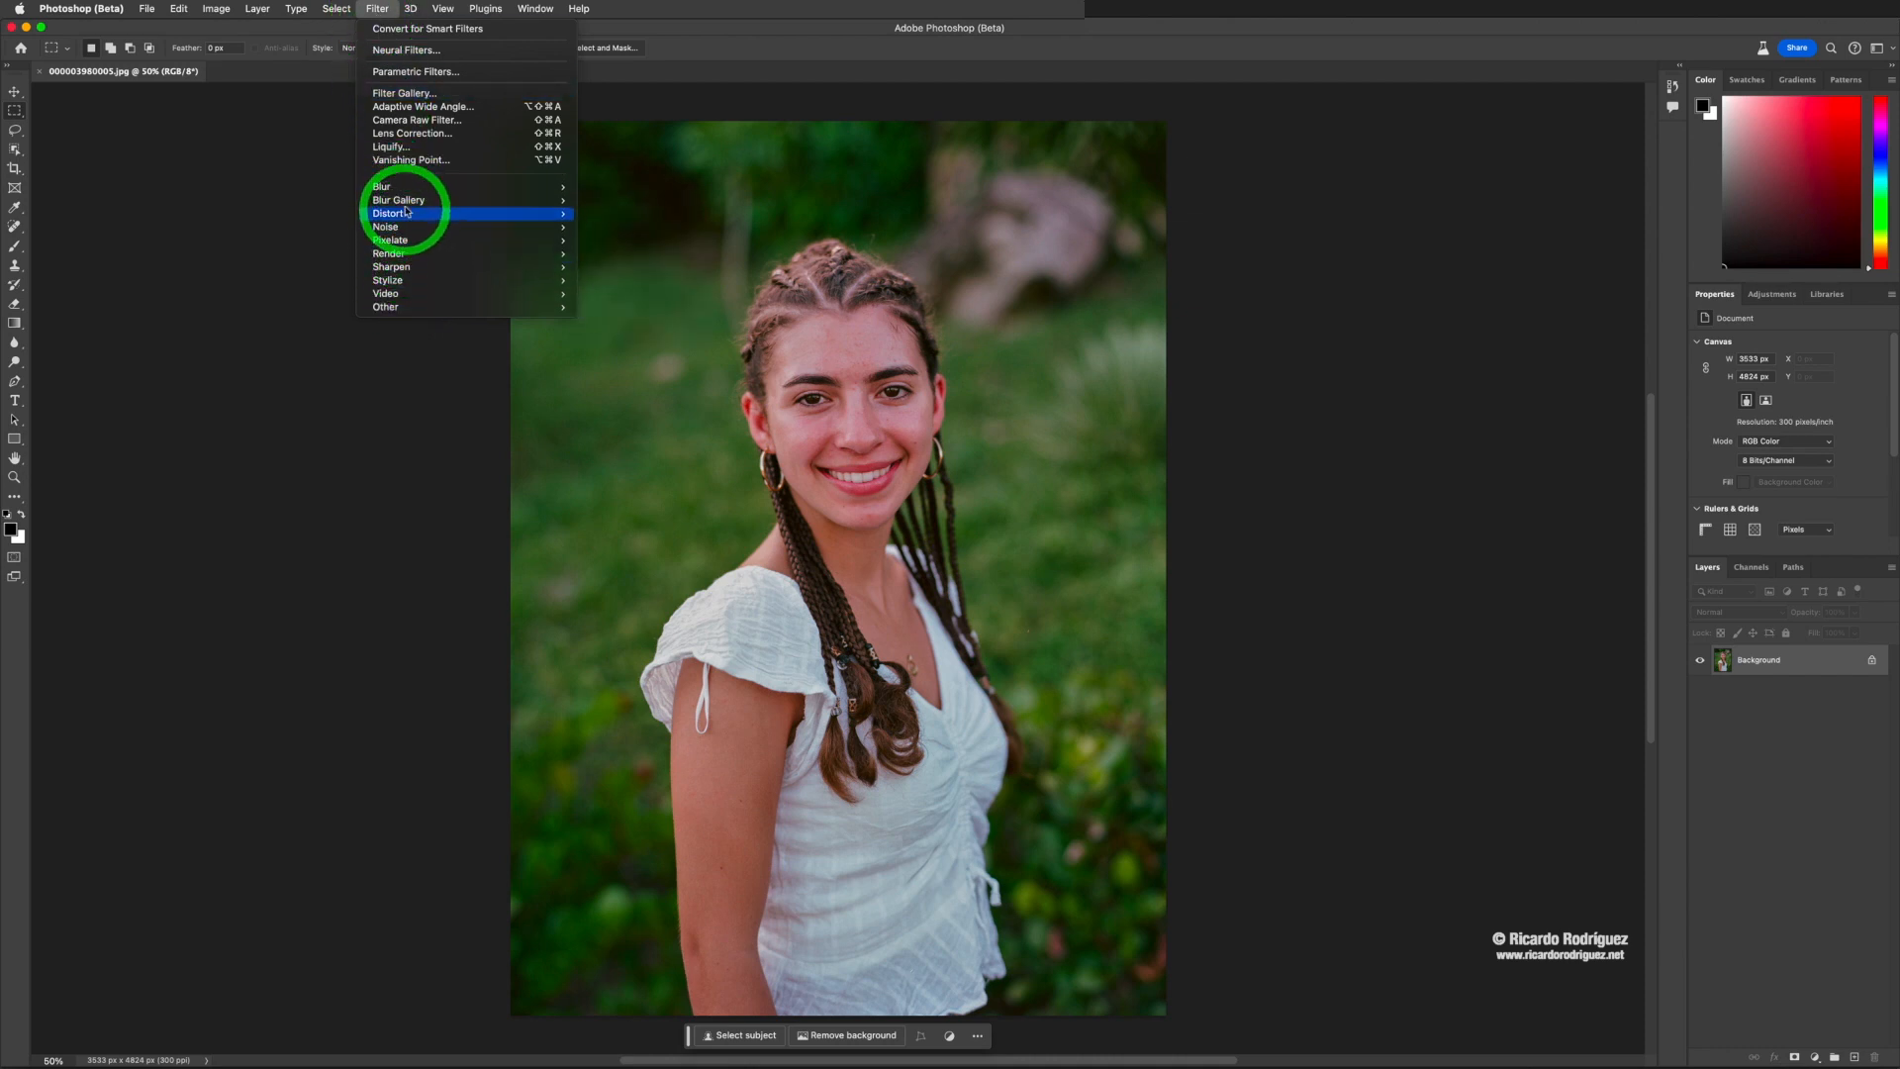
mouse_move(406, 204)
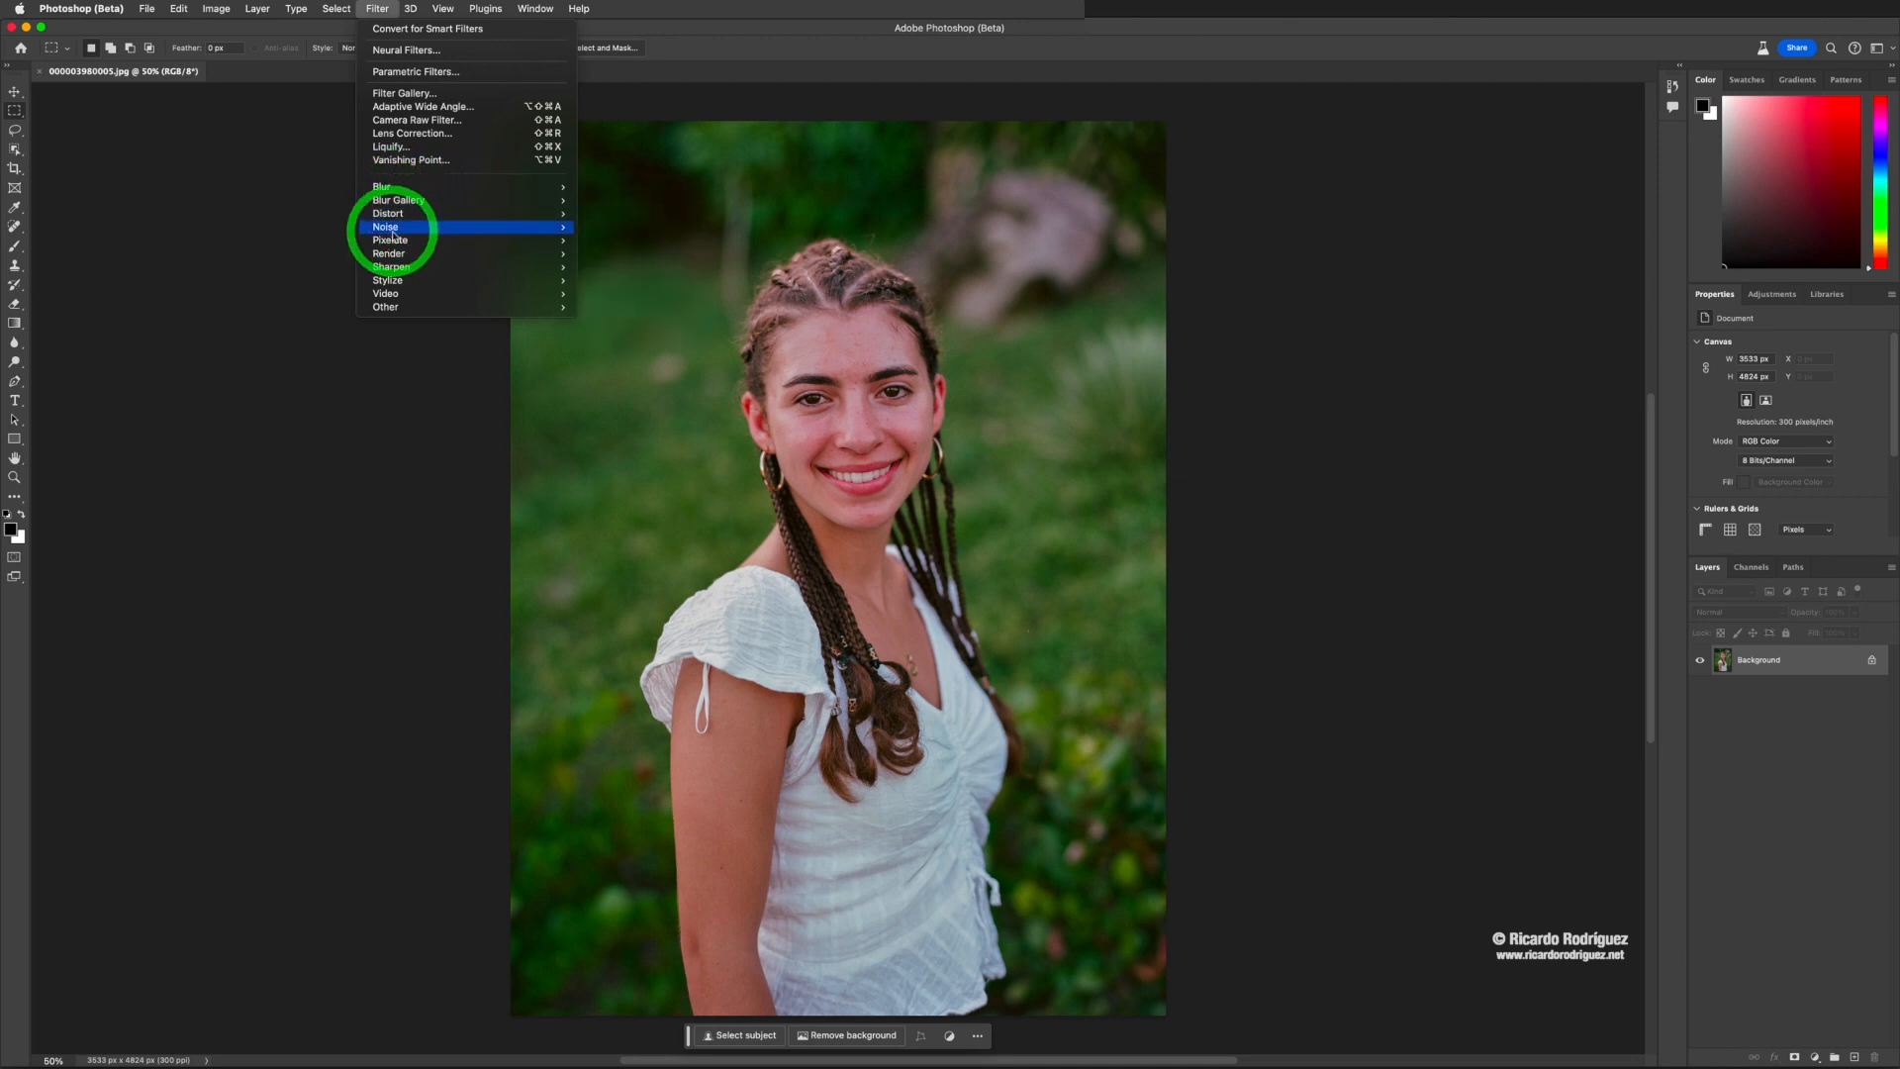
mouse_move(393, 235)
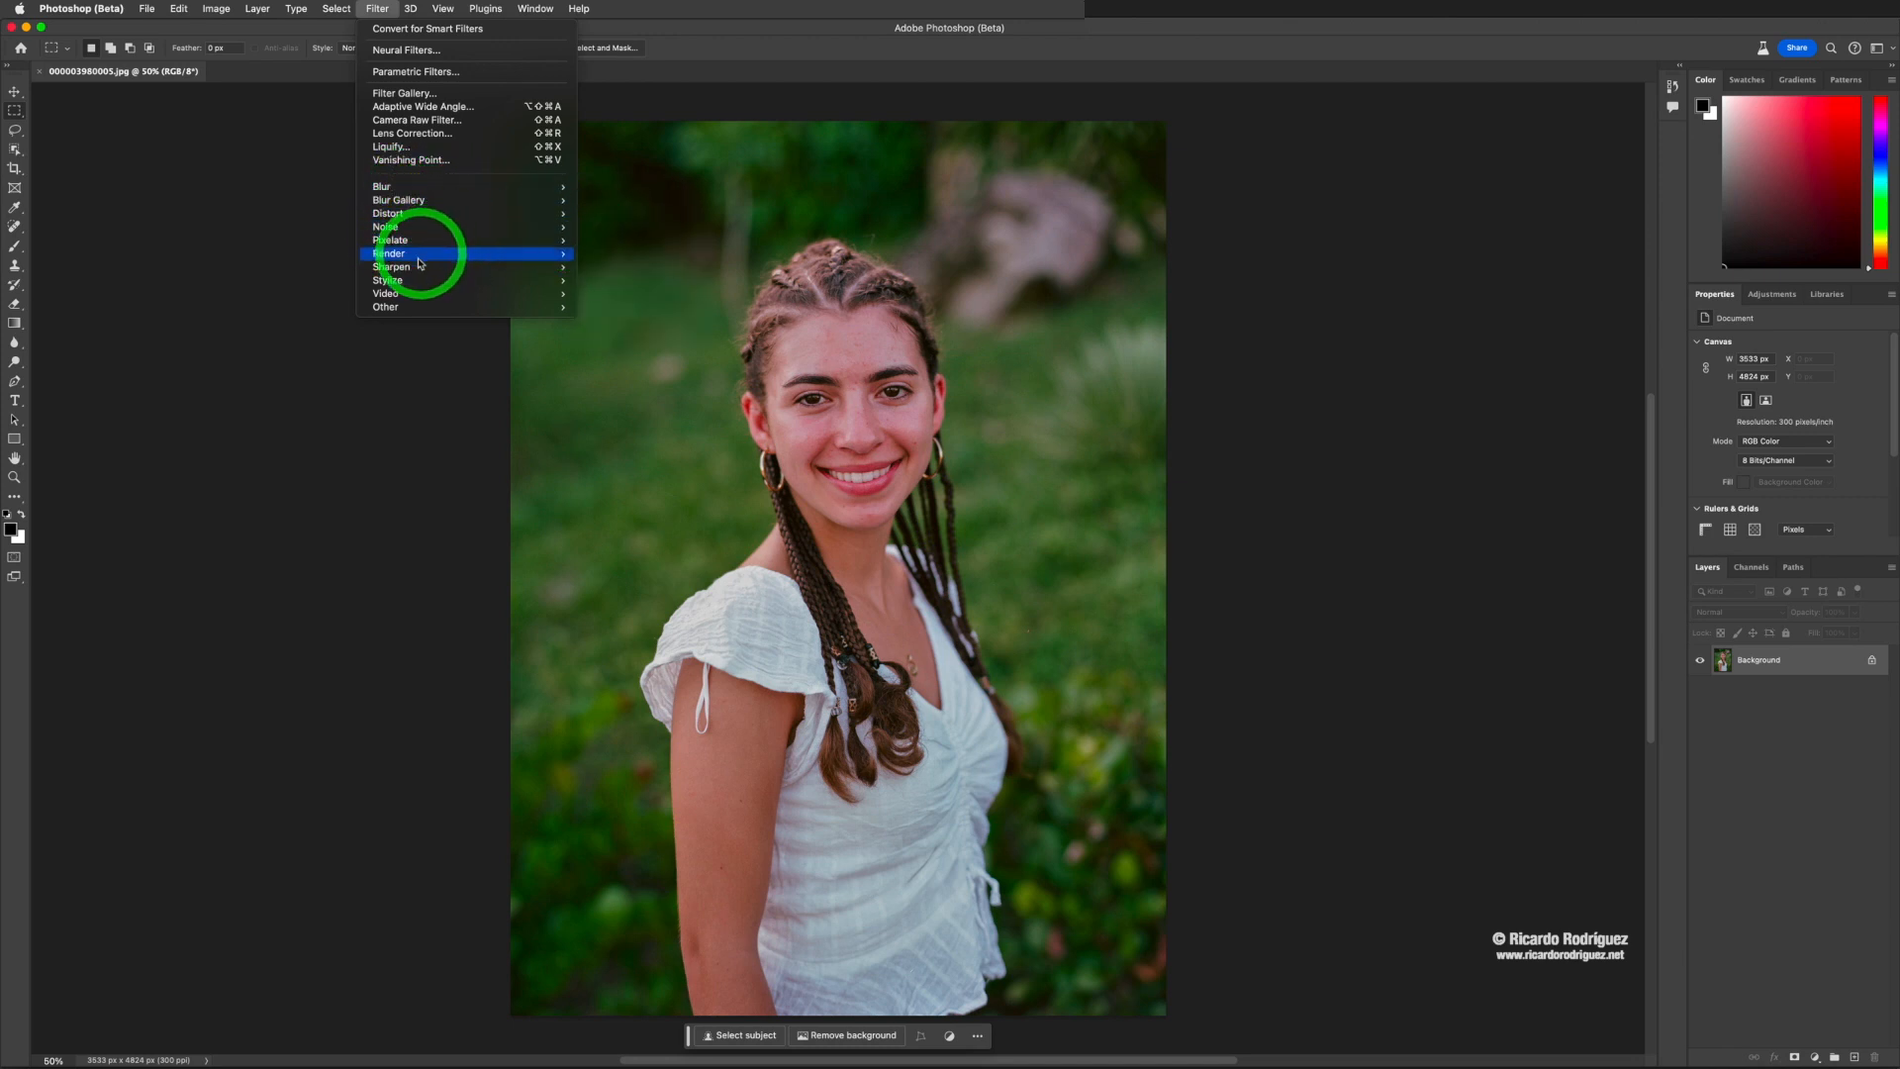
mouse_move(452, 273)
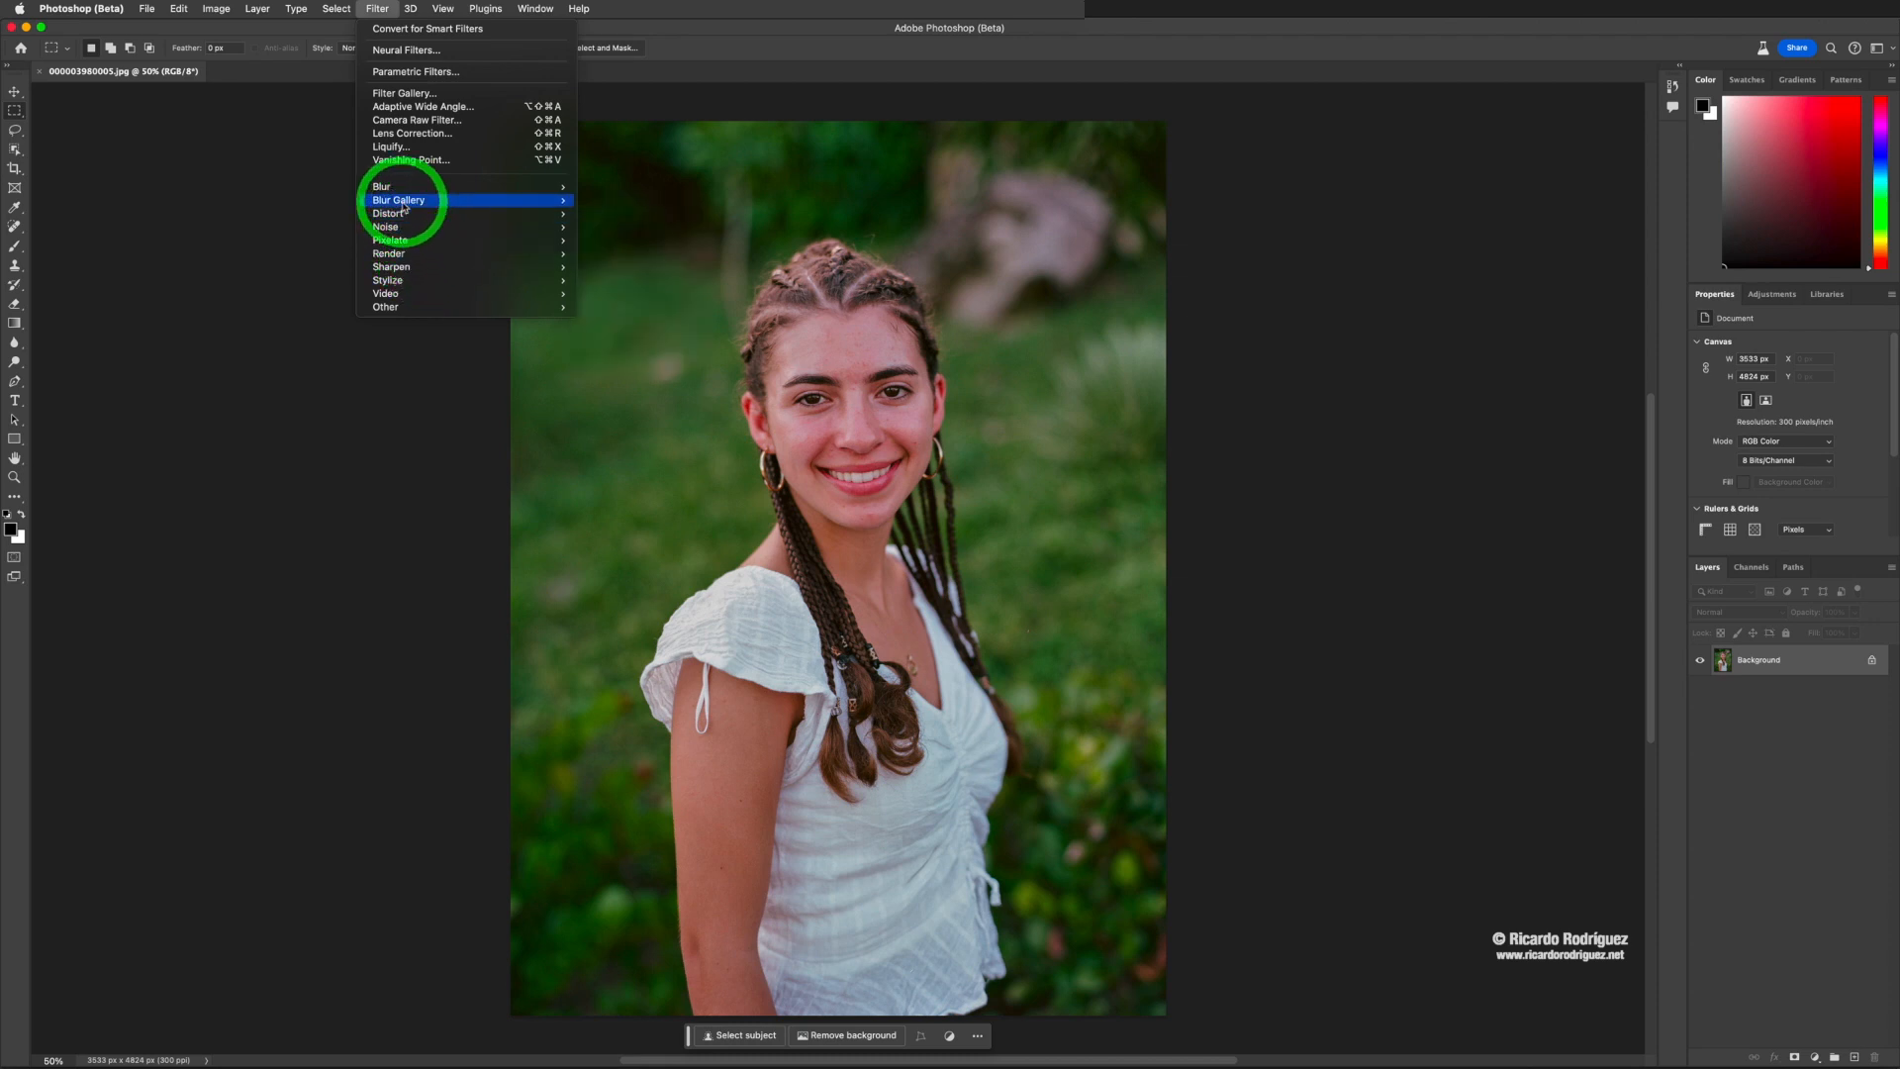
mouse_move(395, 287)
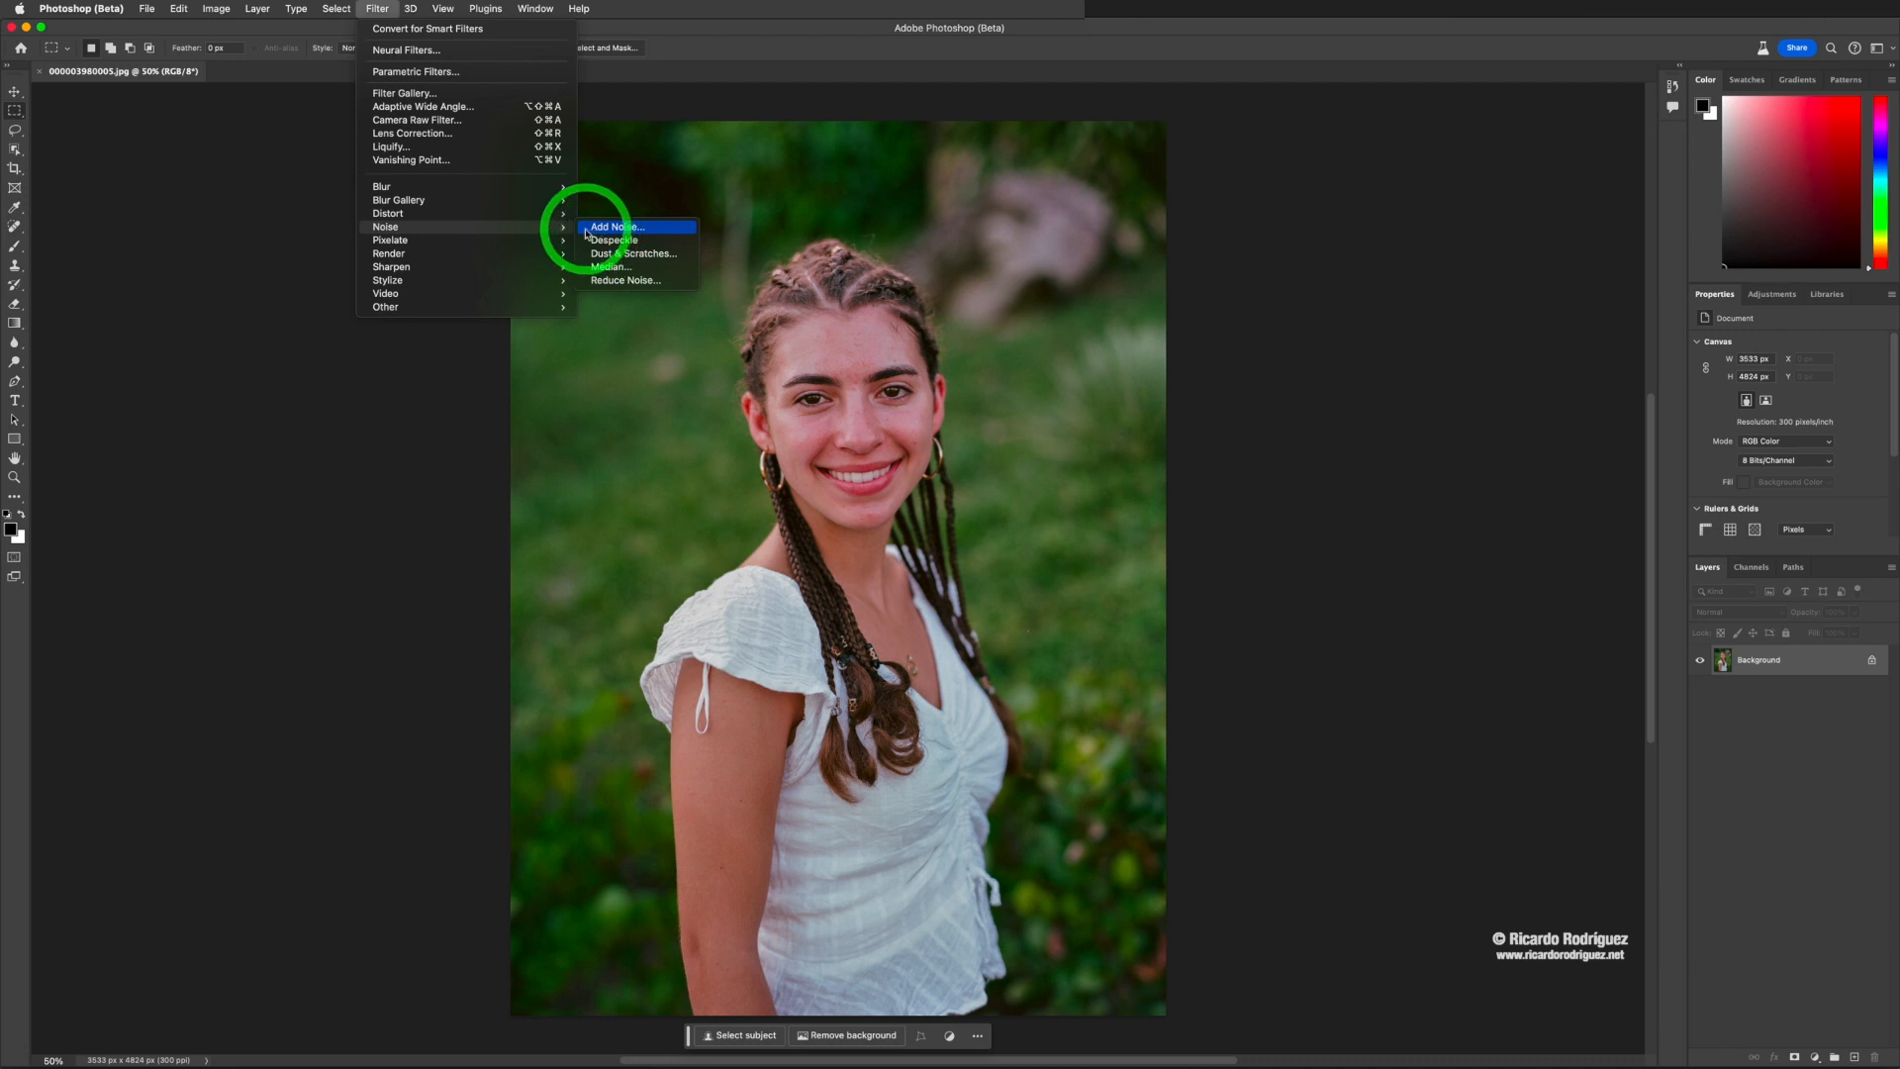
mouse_move(475, 217)
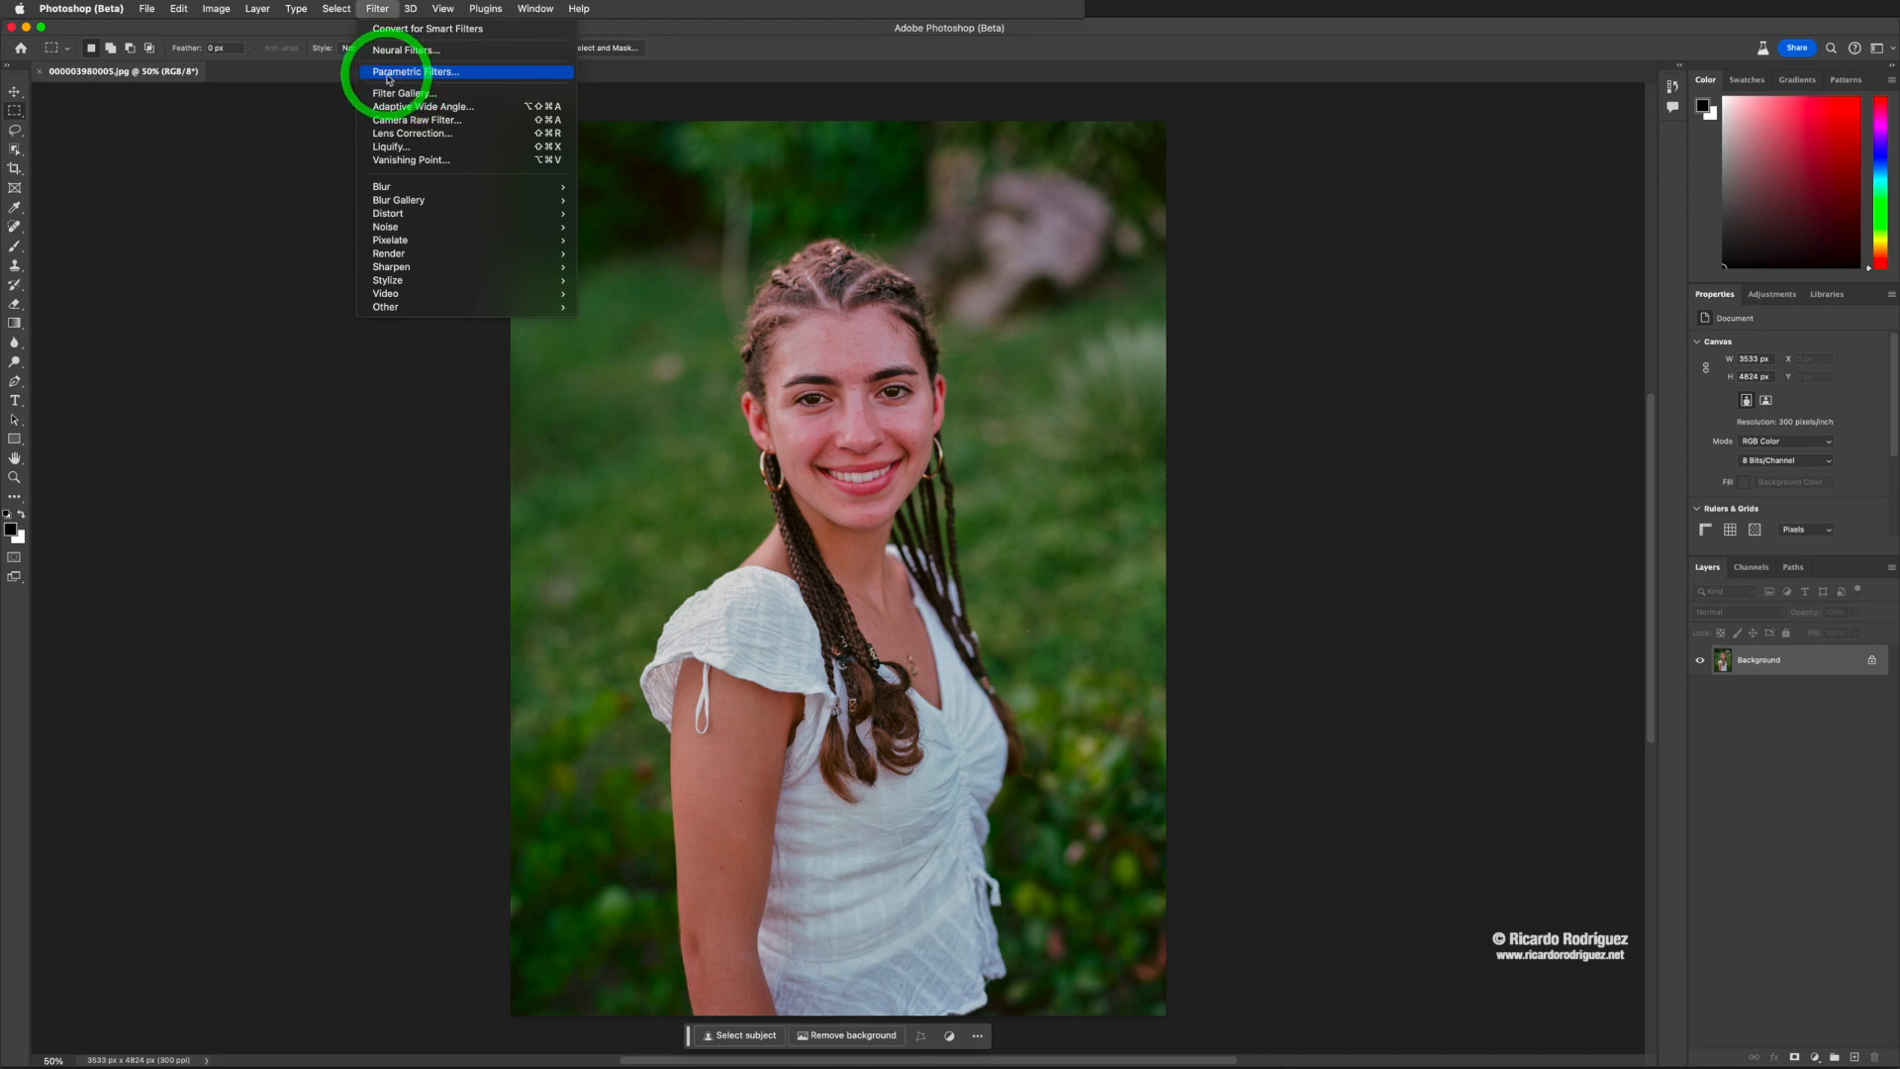
left_click(389, 74)
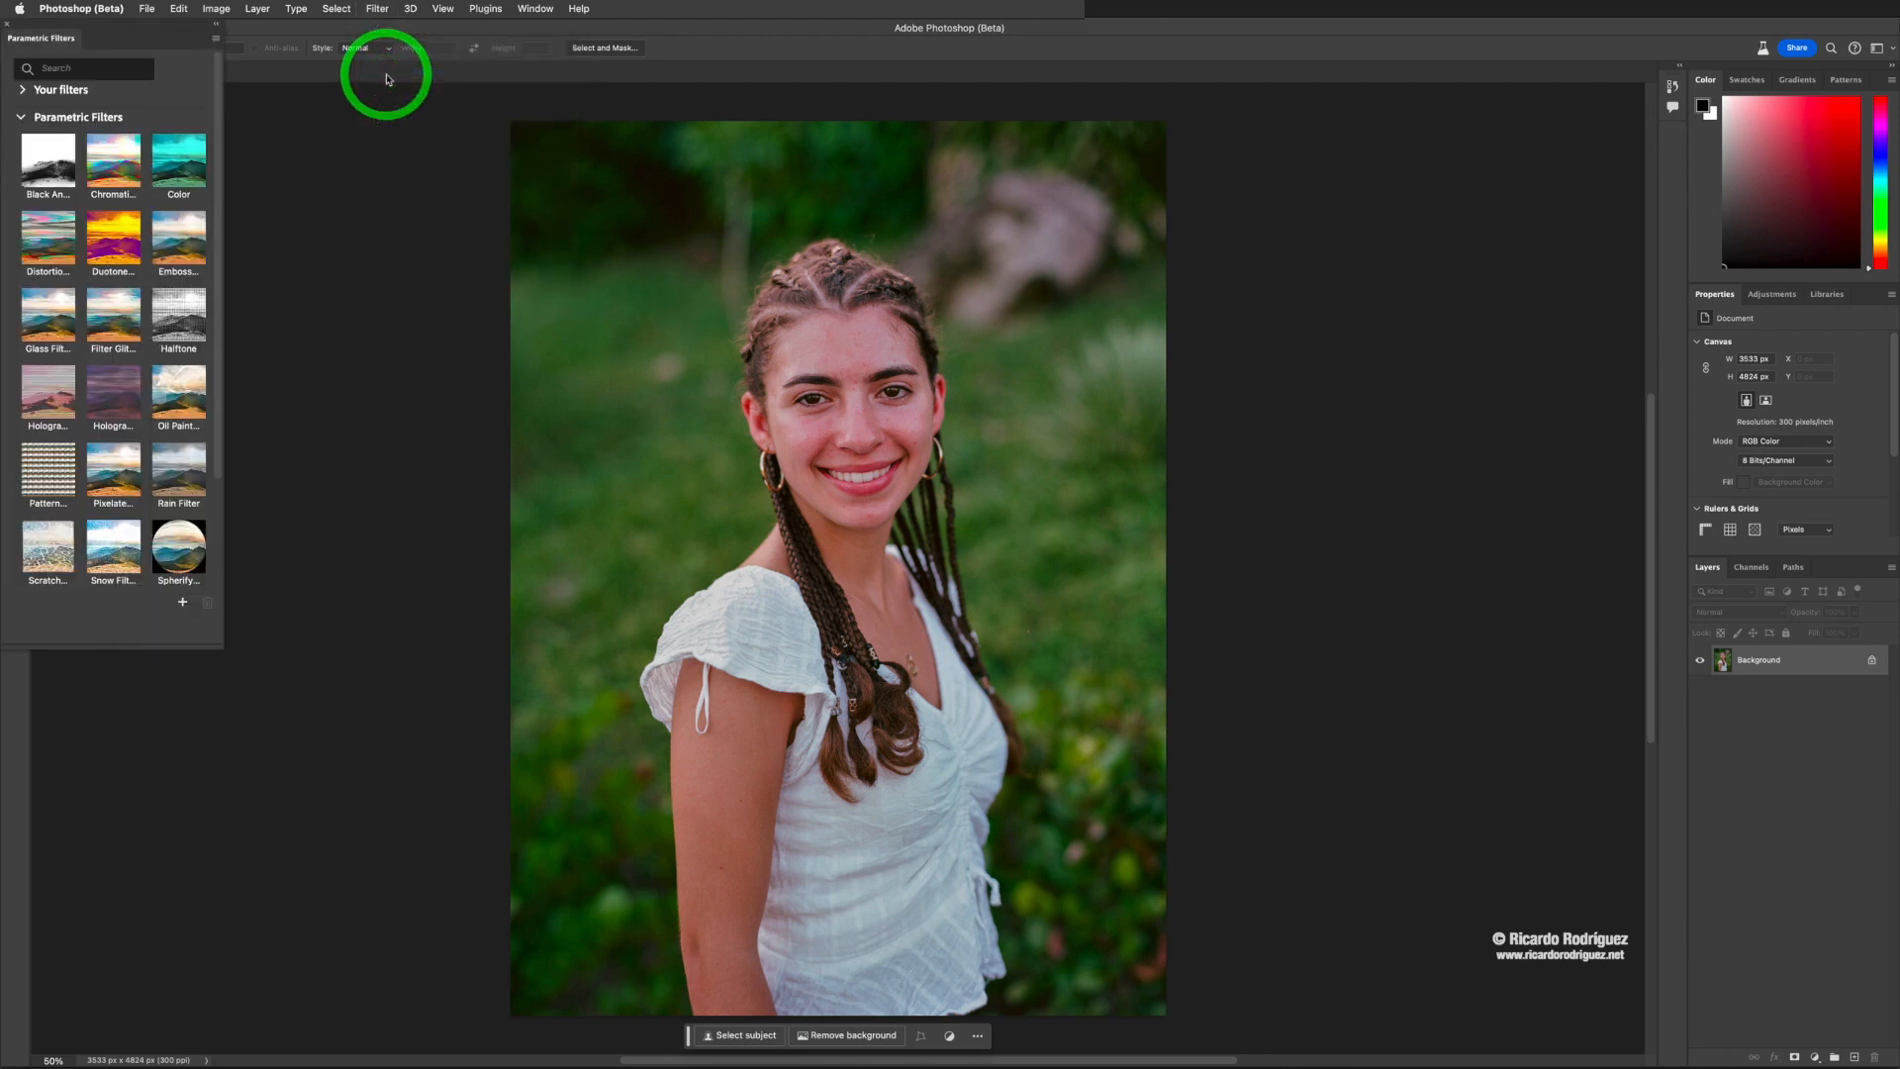
left_click_drag(42, 38, 1455, 140)
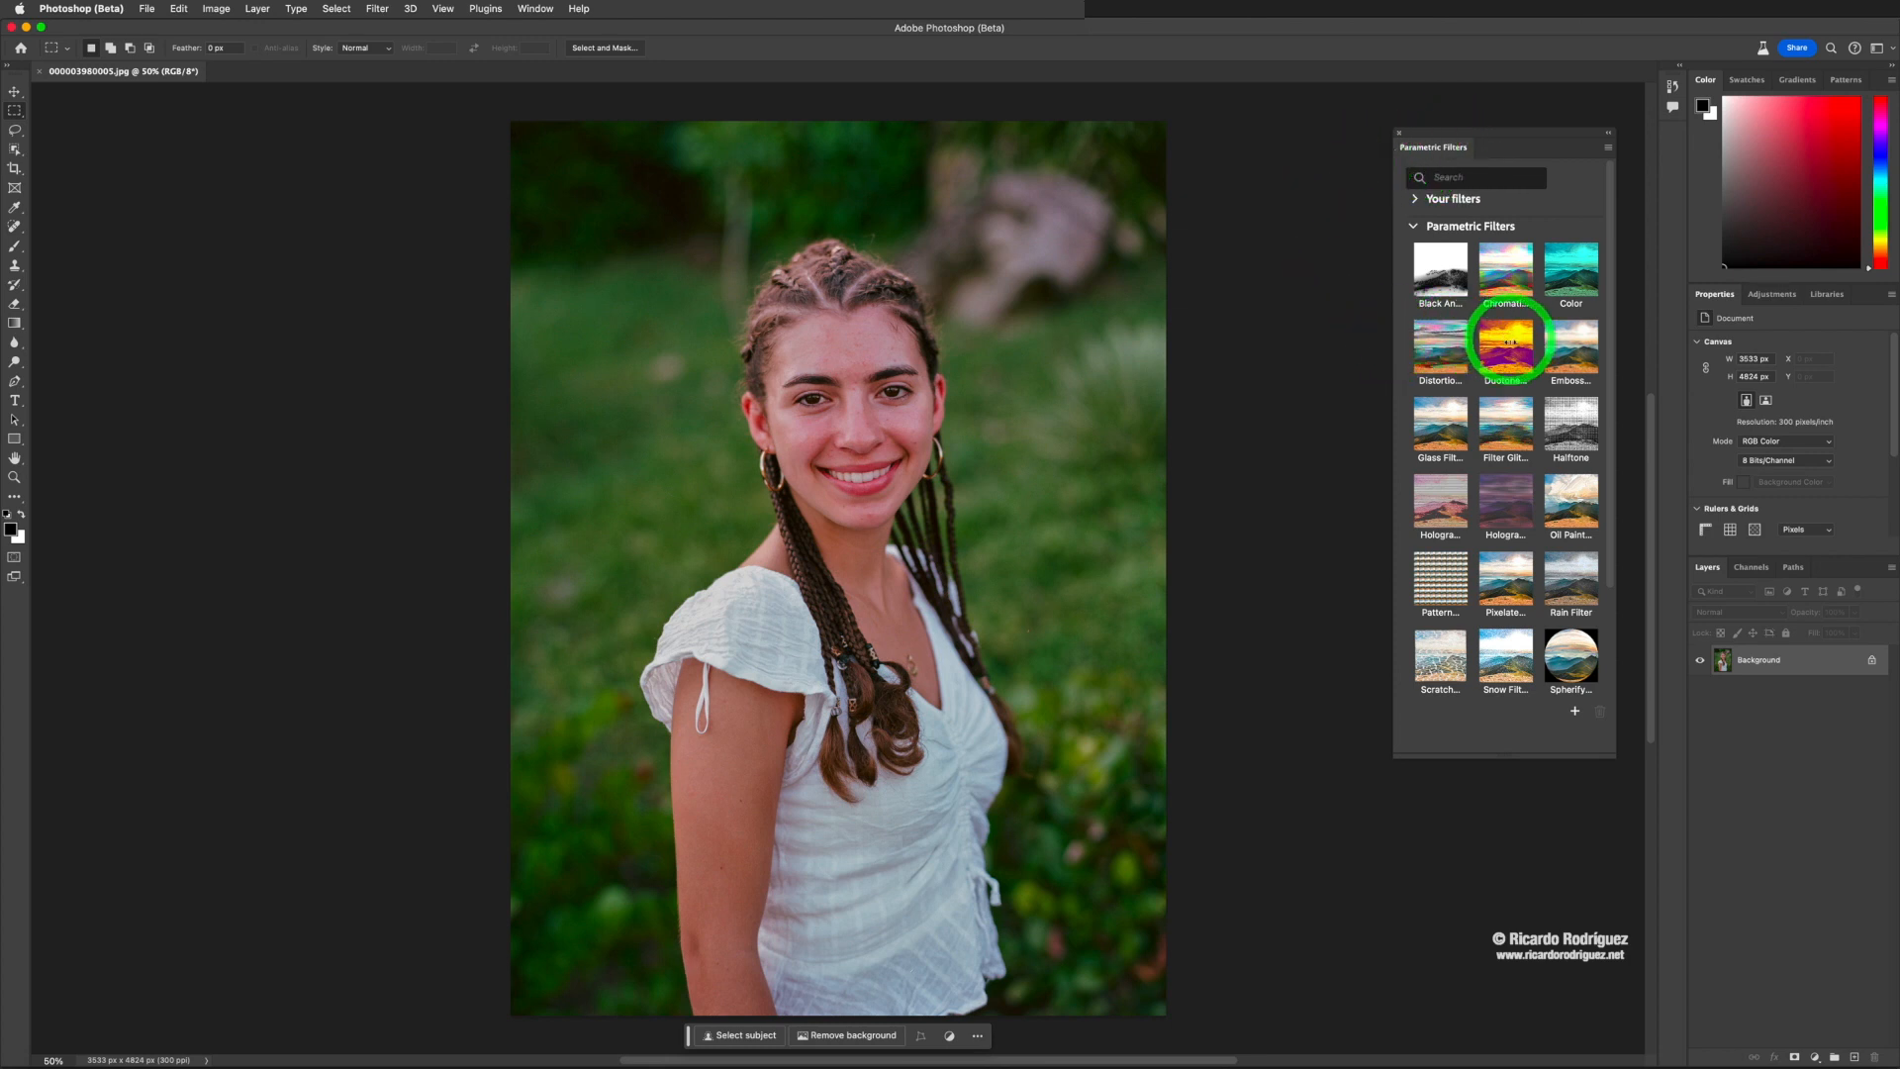
Apply the Filter Glitch parametric filter to the portrait with glitch intensity 0.24 and glitch density 0.17, keeping its properties panel beside the photo
left_click(1505, 426)
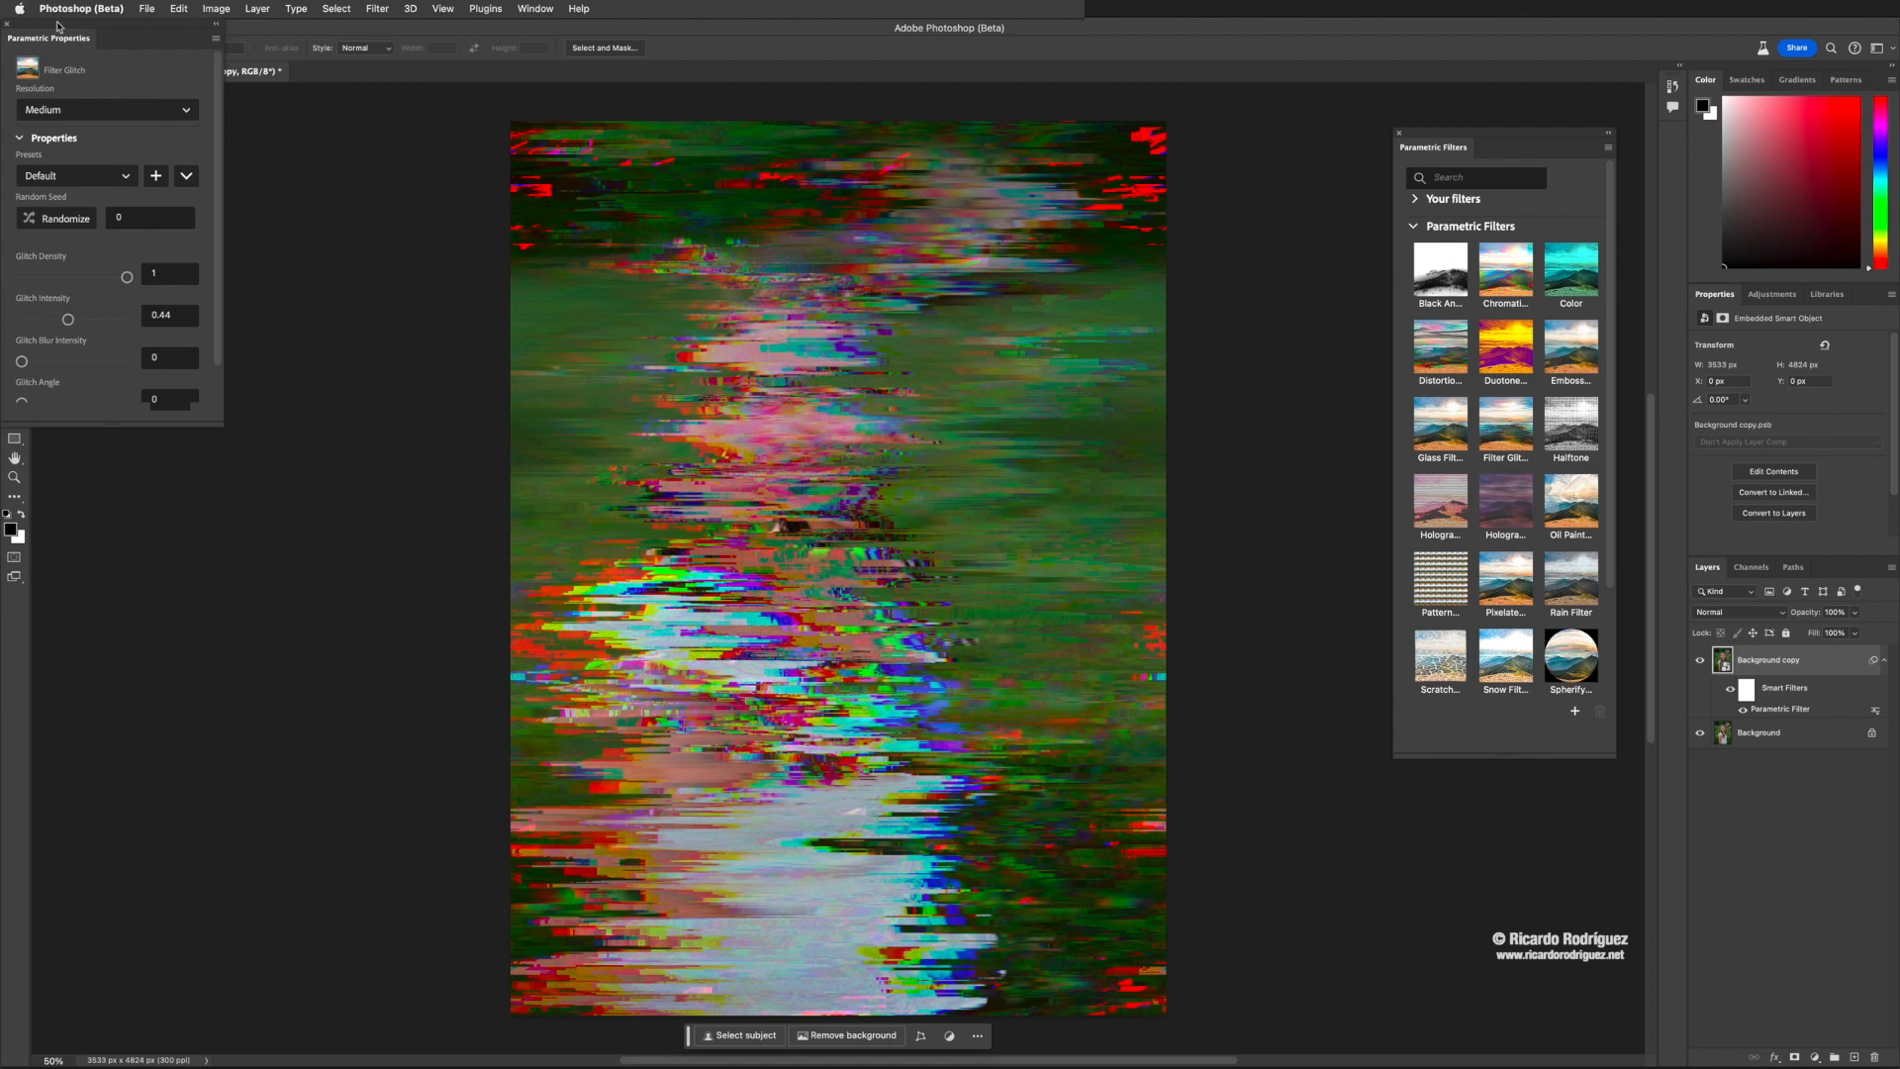
left_click_drag(52, 30, 1219, 198)
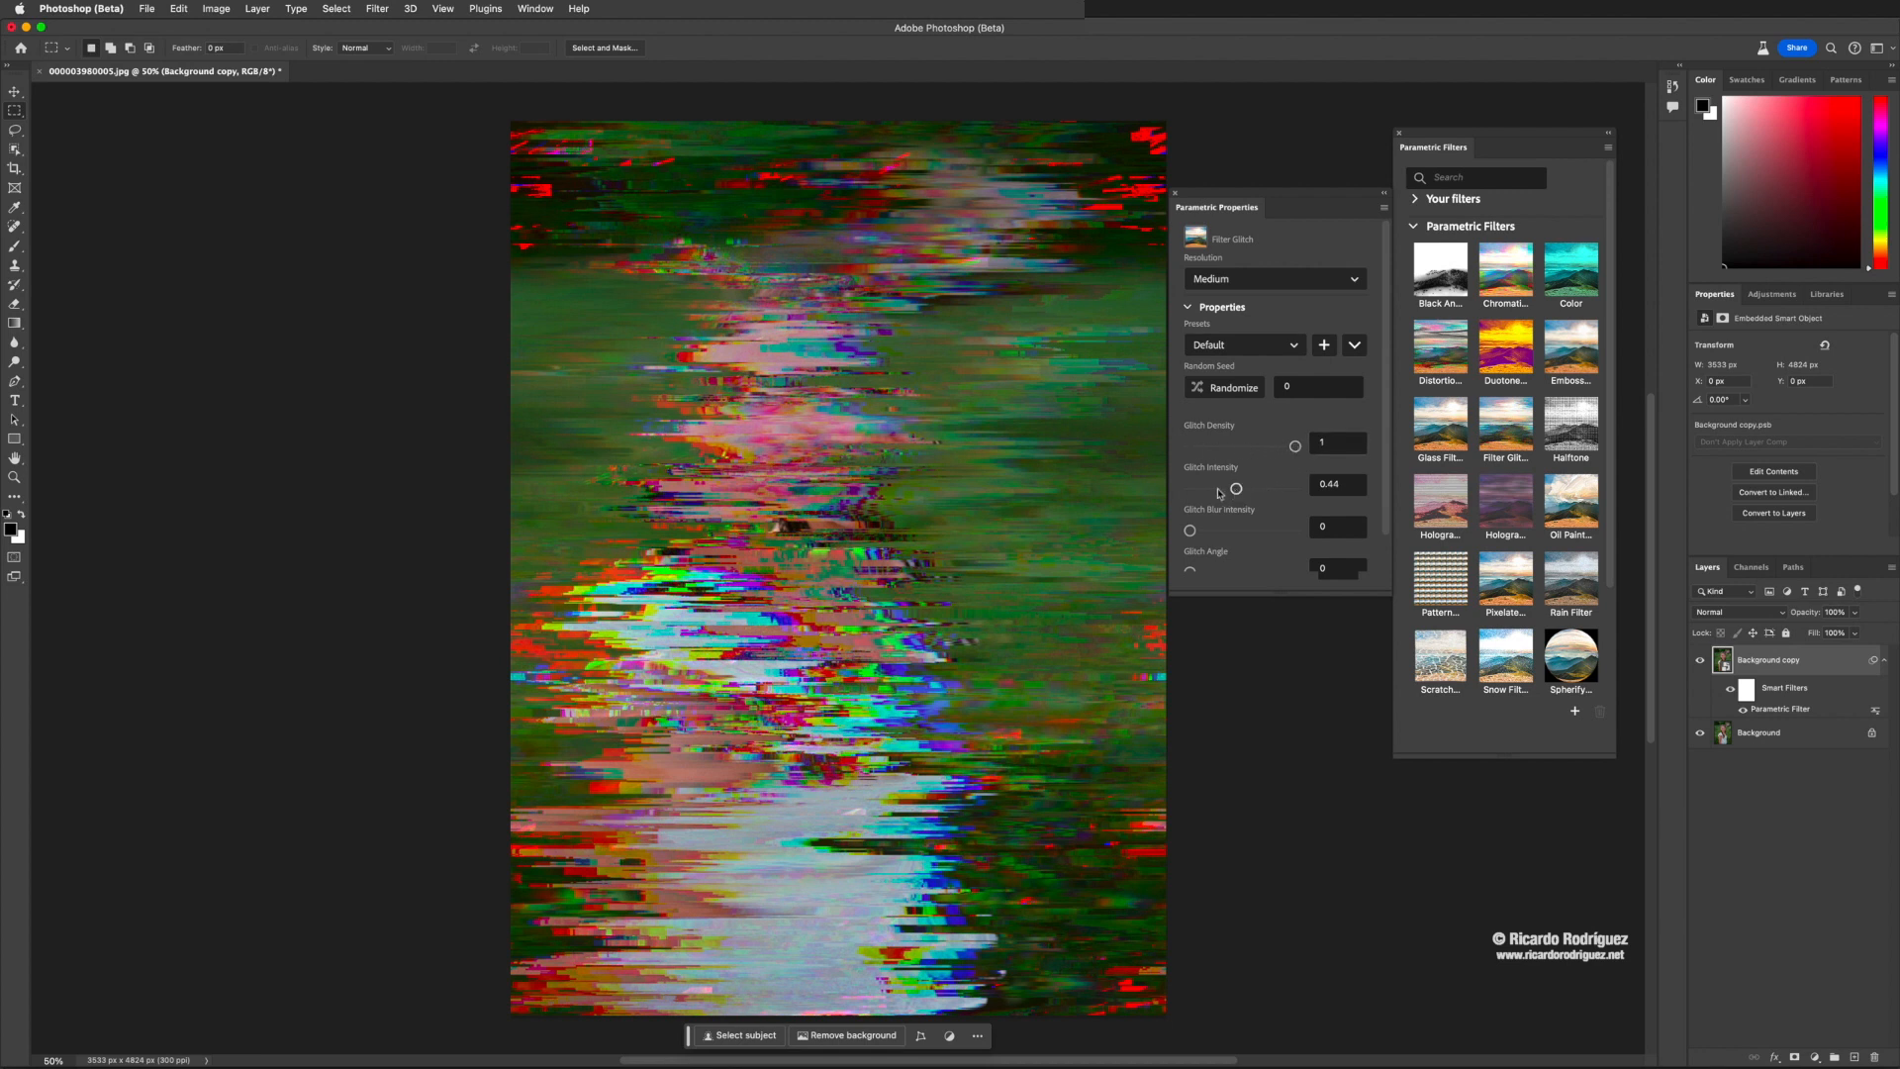
left_click_drag(1236, 490, 1218, 492)
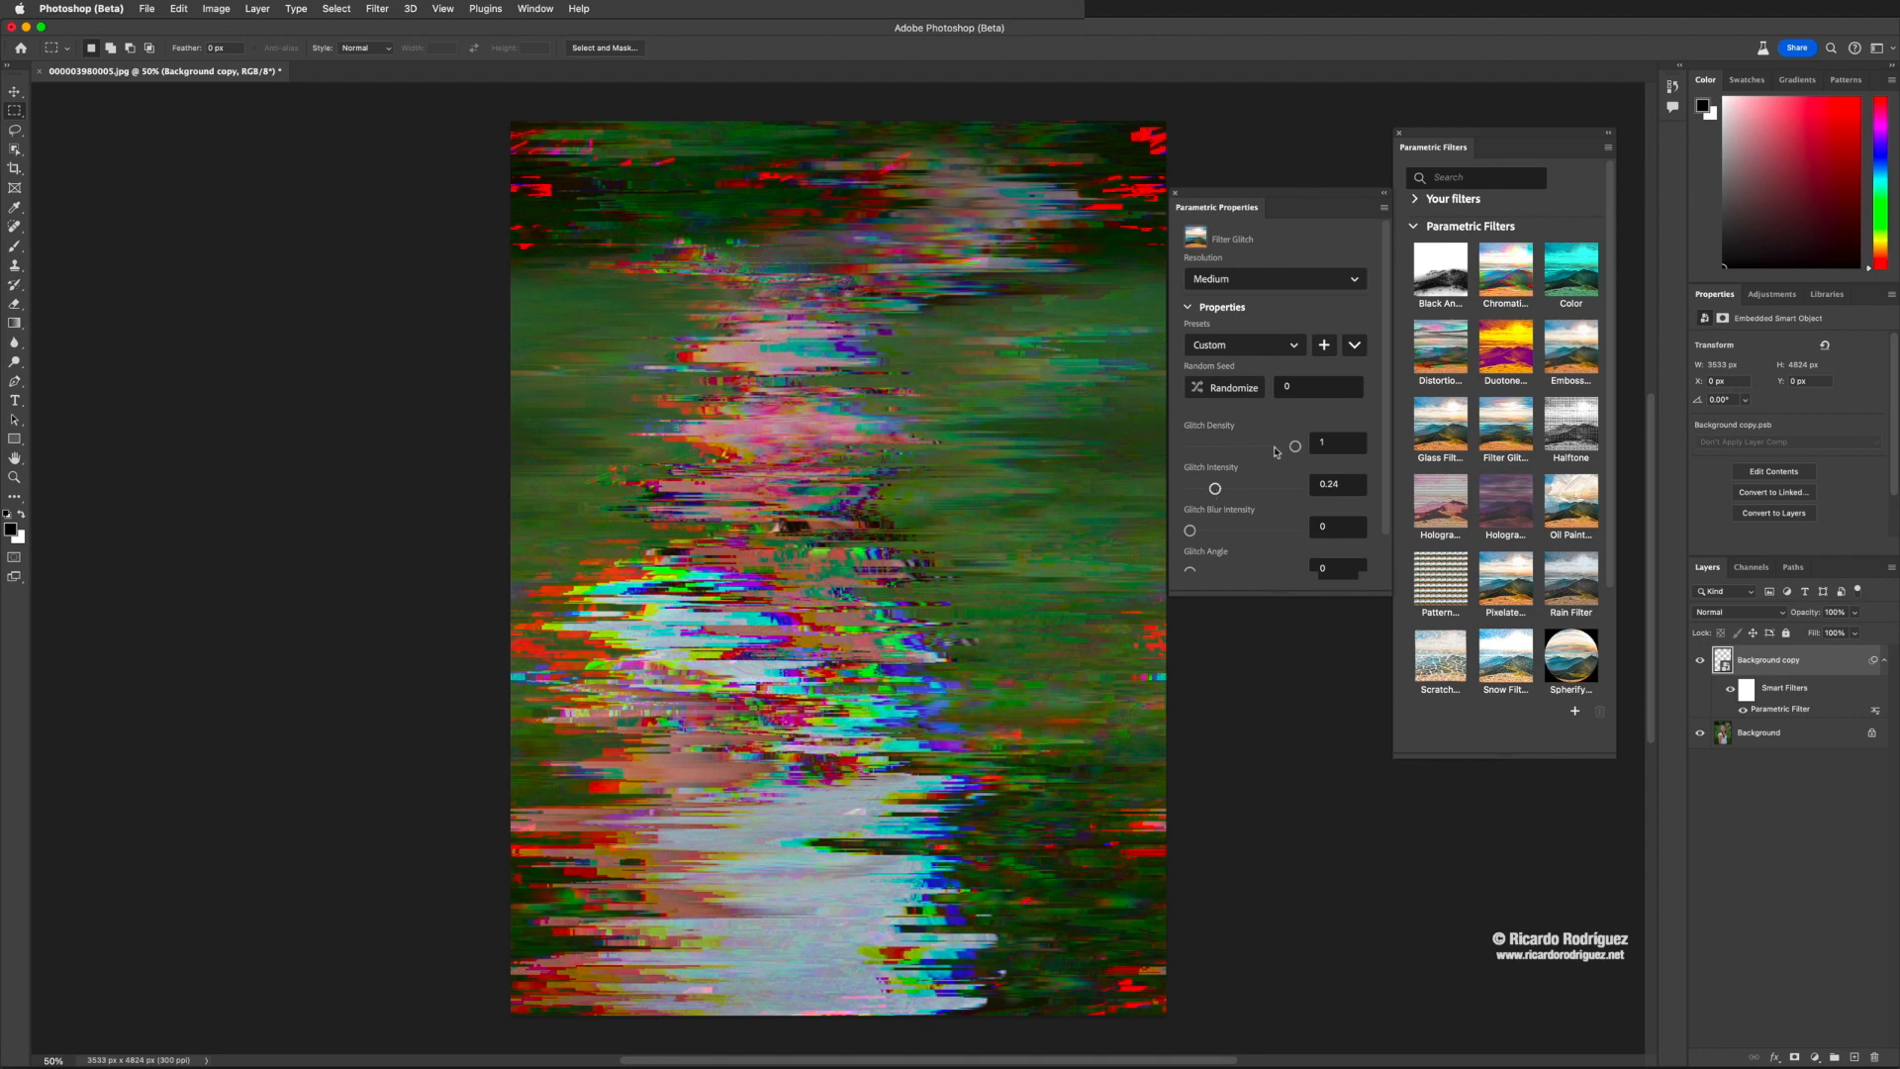
left_click_drag(1291, 446, 1208, 446)
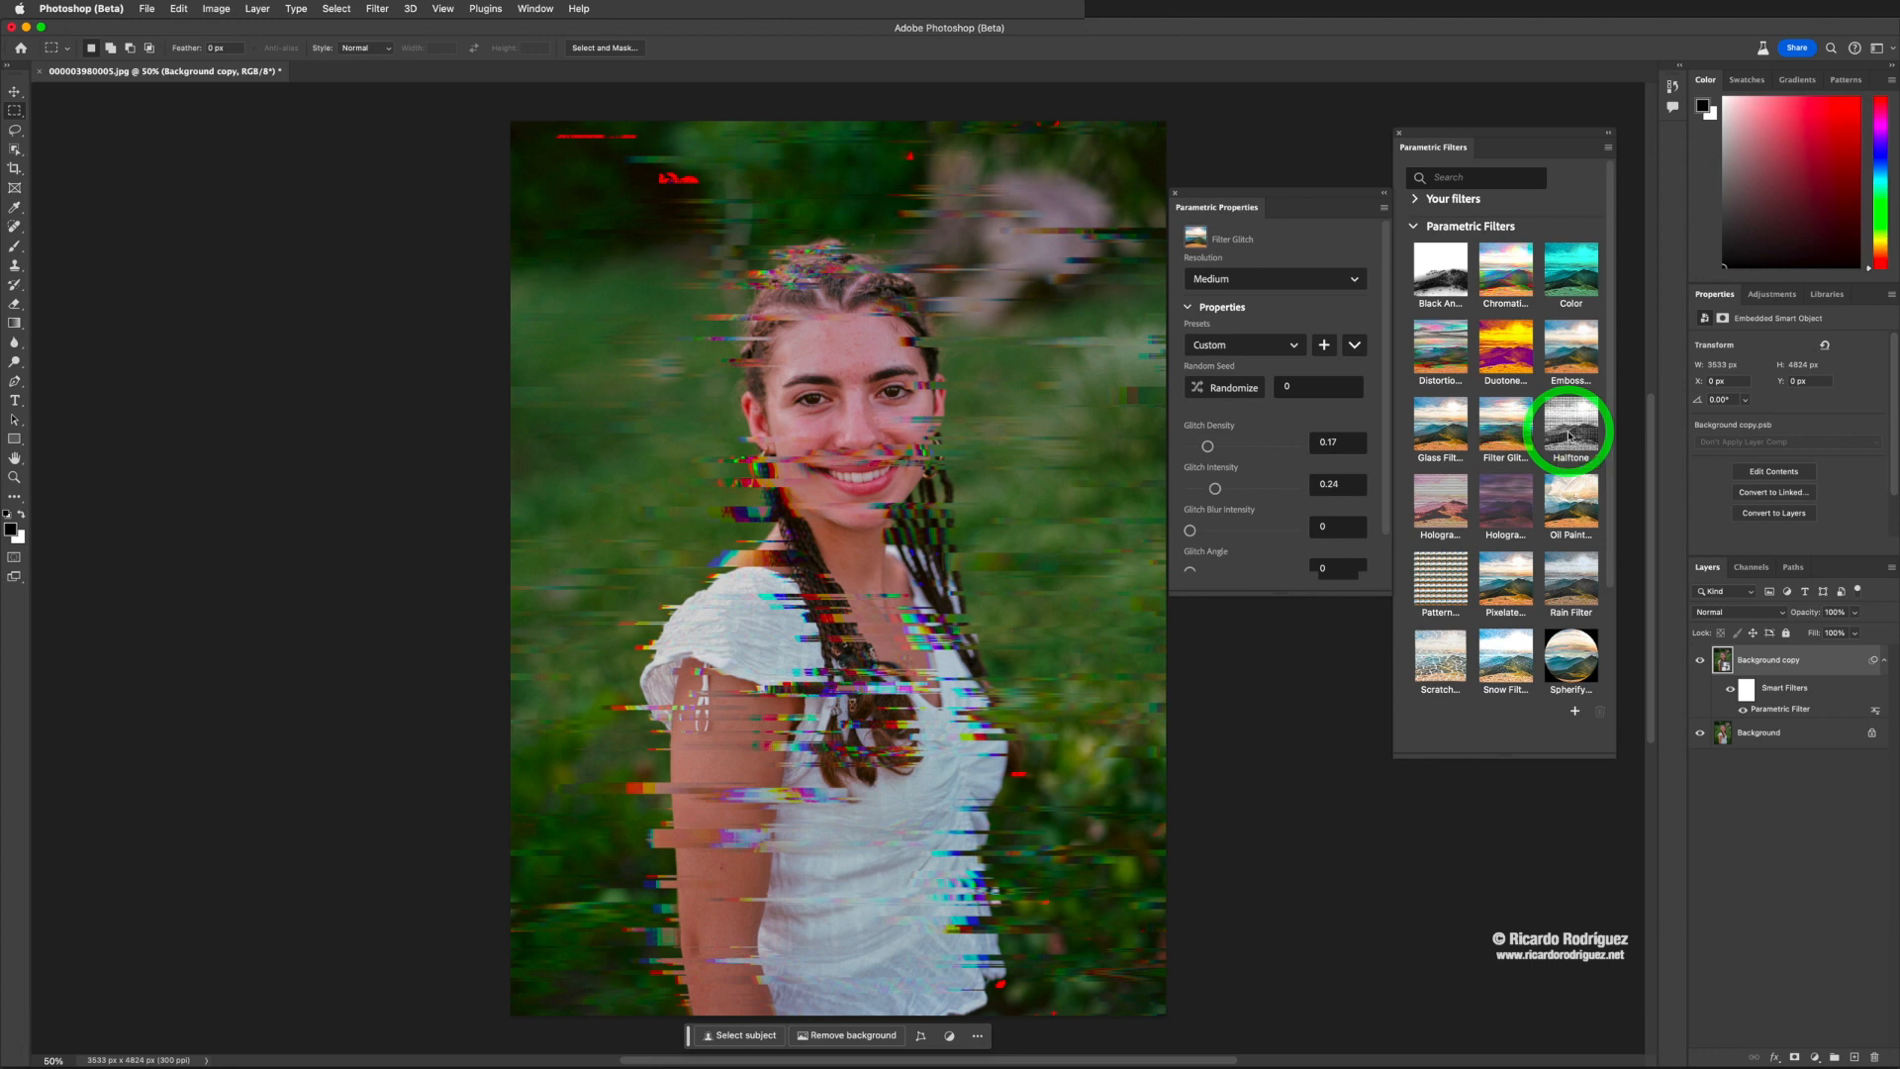
Add the Duotone parametric filter on top of the glitch effect and randomize its seed twice
left_click(1509, 358)
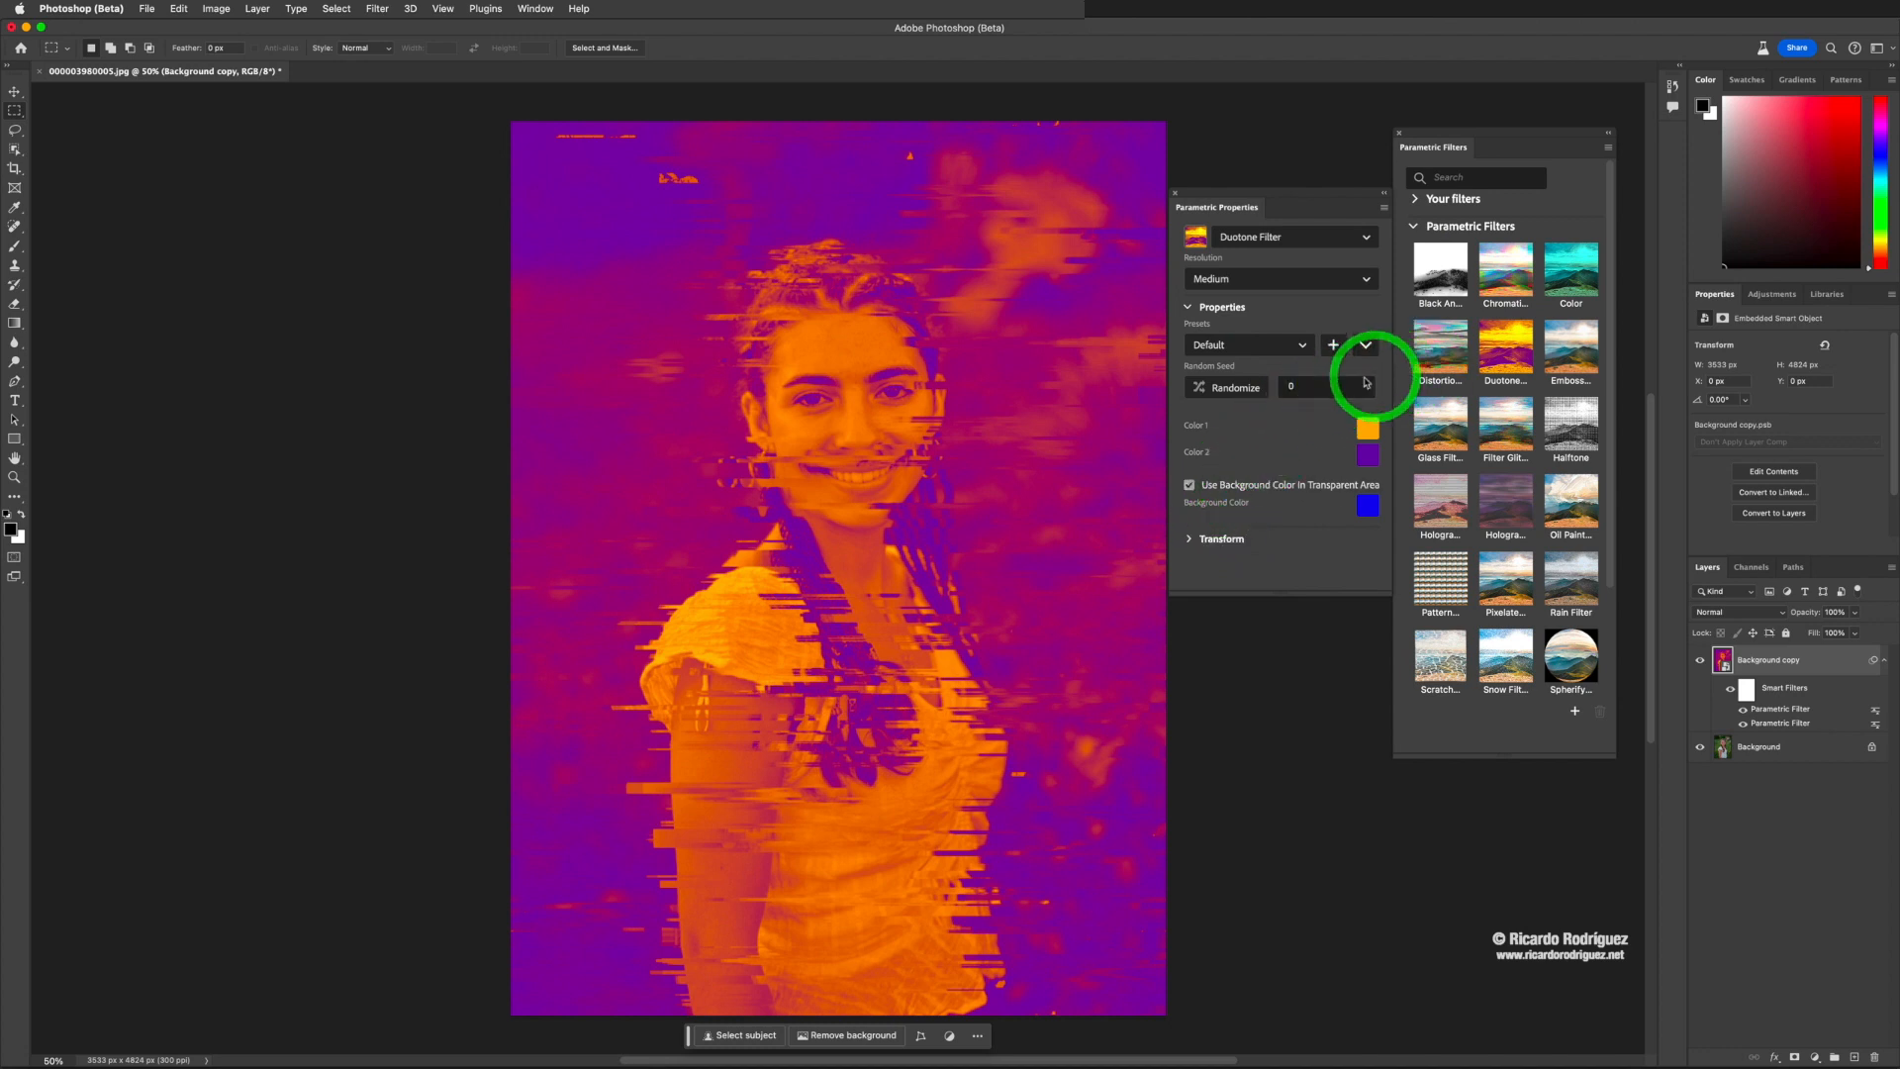
left_click(1238, 390)
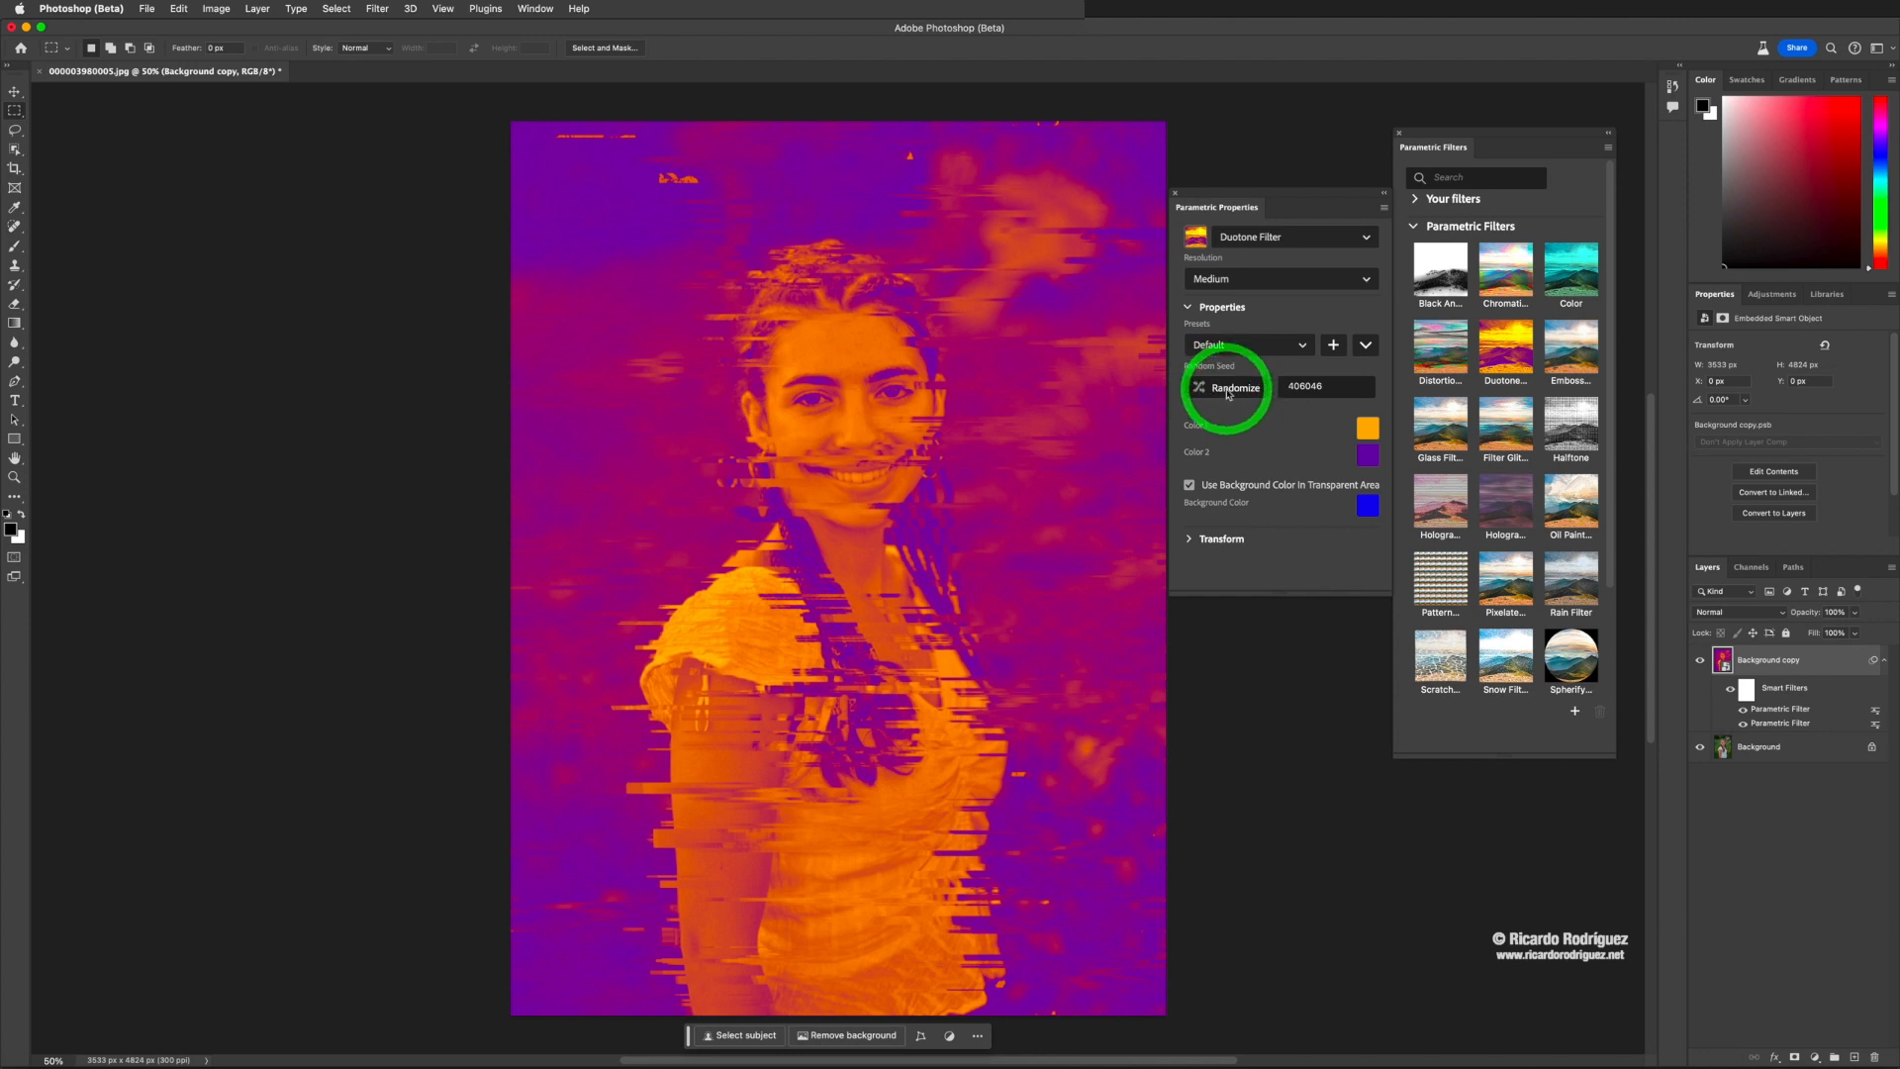
left_click(1228, 391)
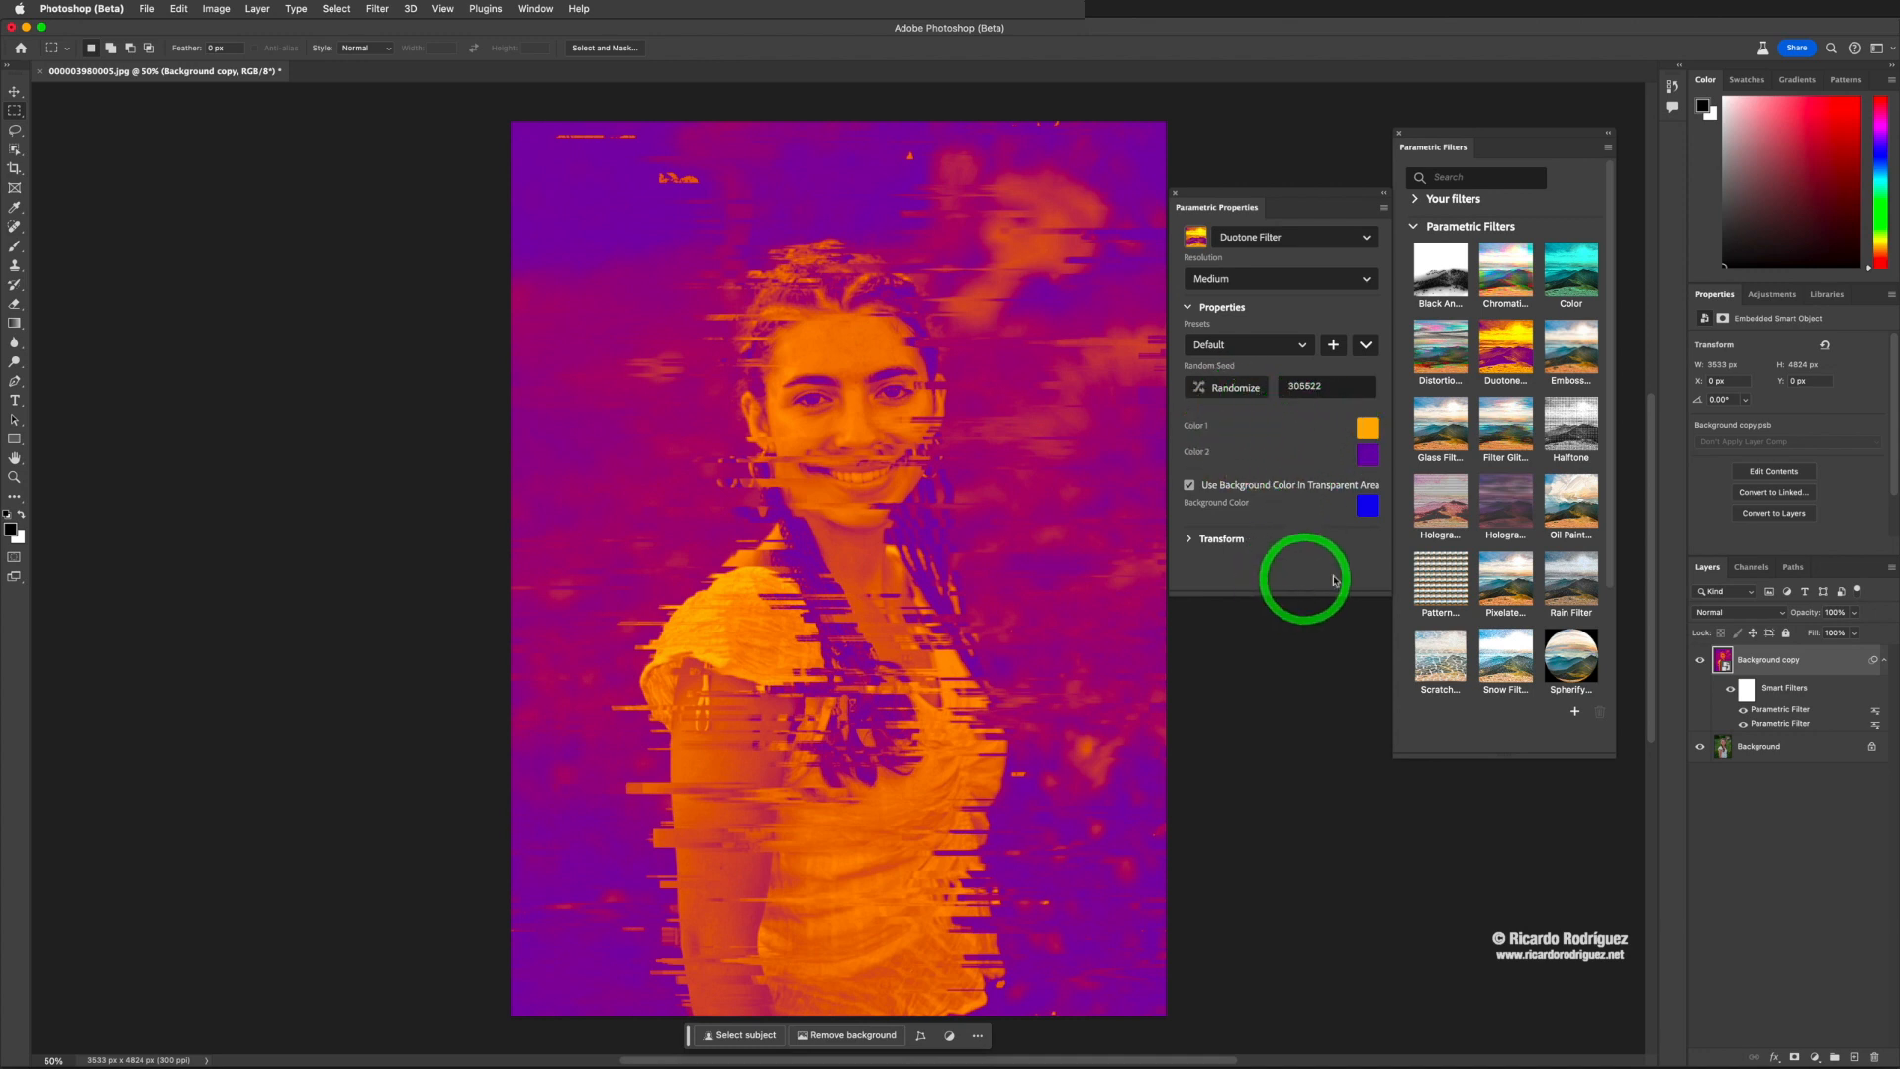
Swap the Duotone effect for the Halftone parametric filter, and delete that filter from the portrait's smart filters
left_click(1571, 433)
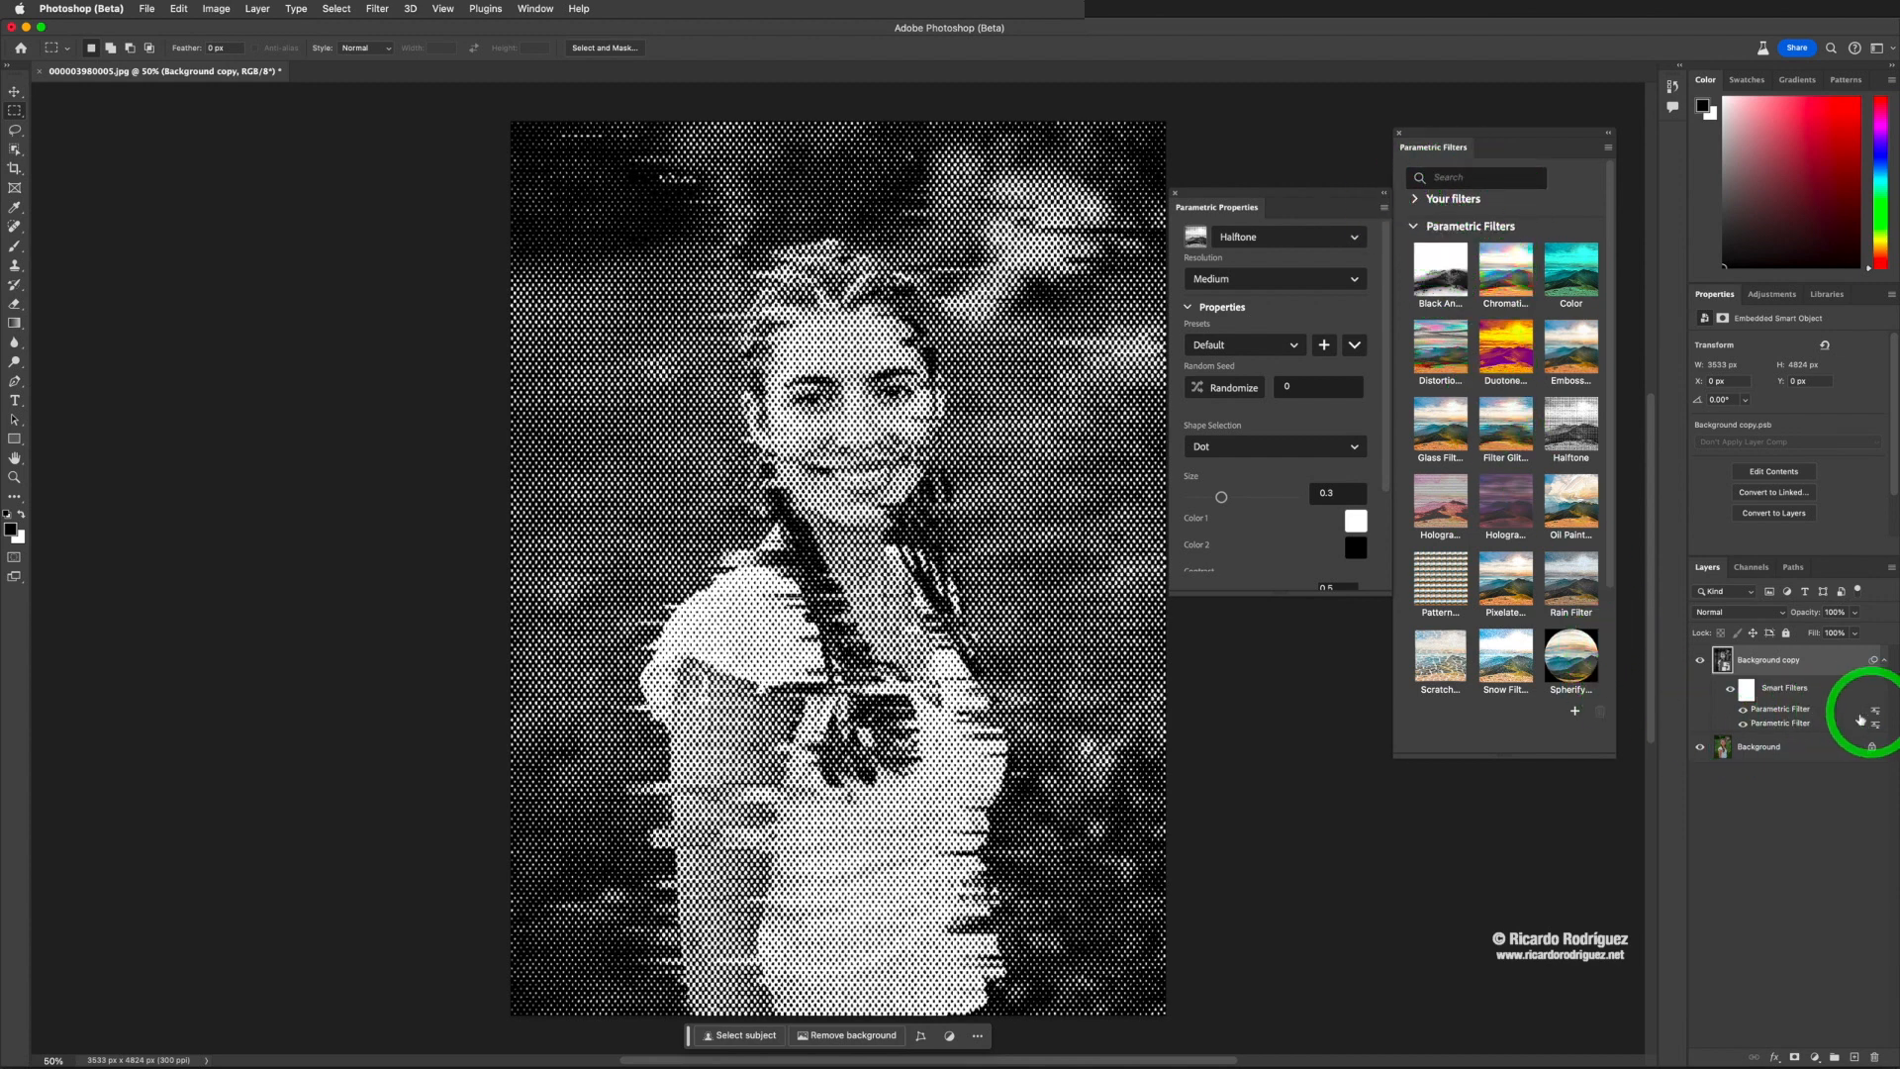
left_click_drag(1596, 681, 1872, 1055)
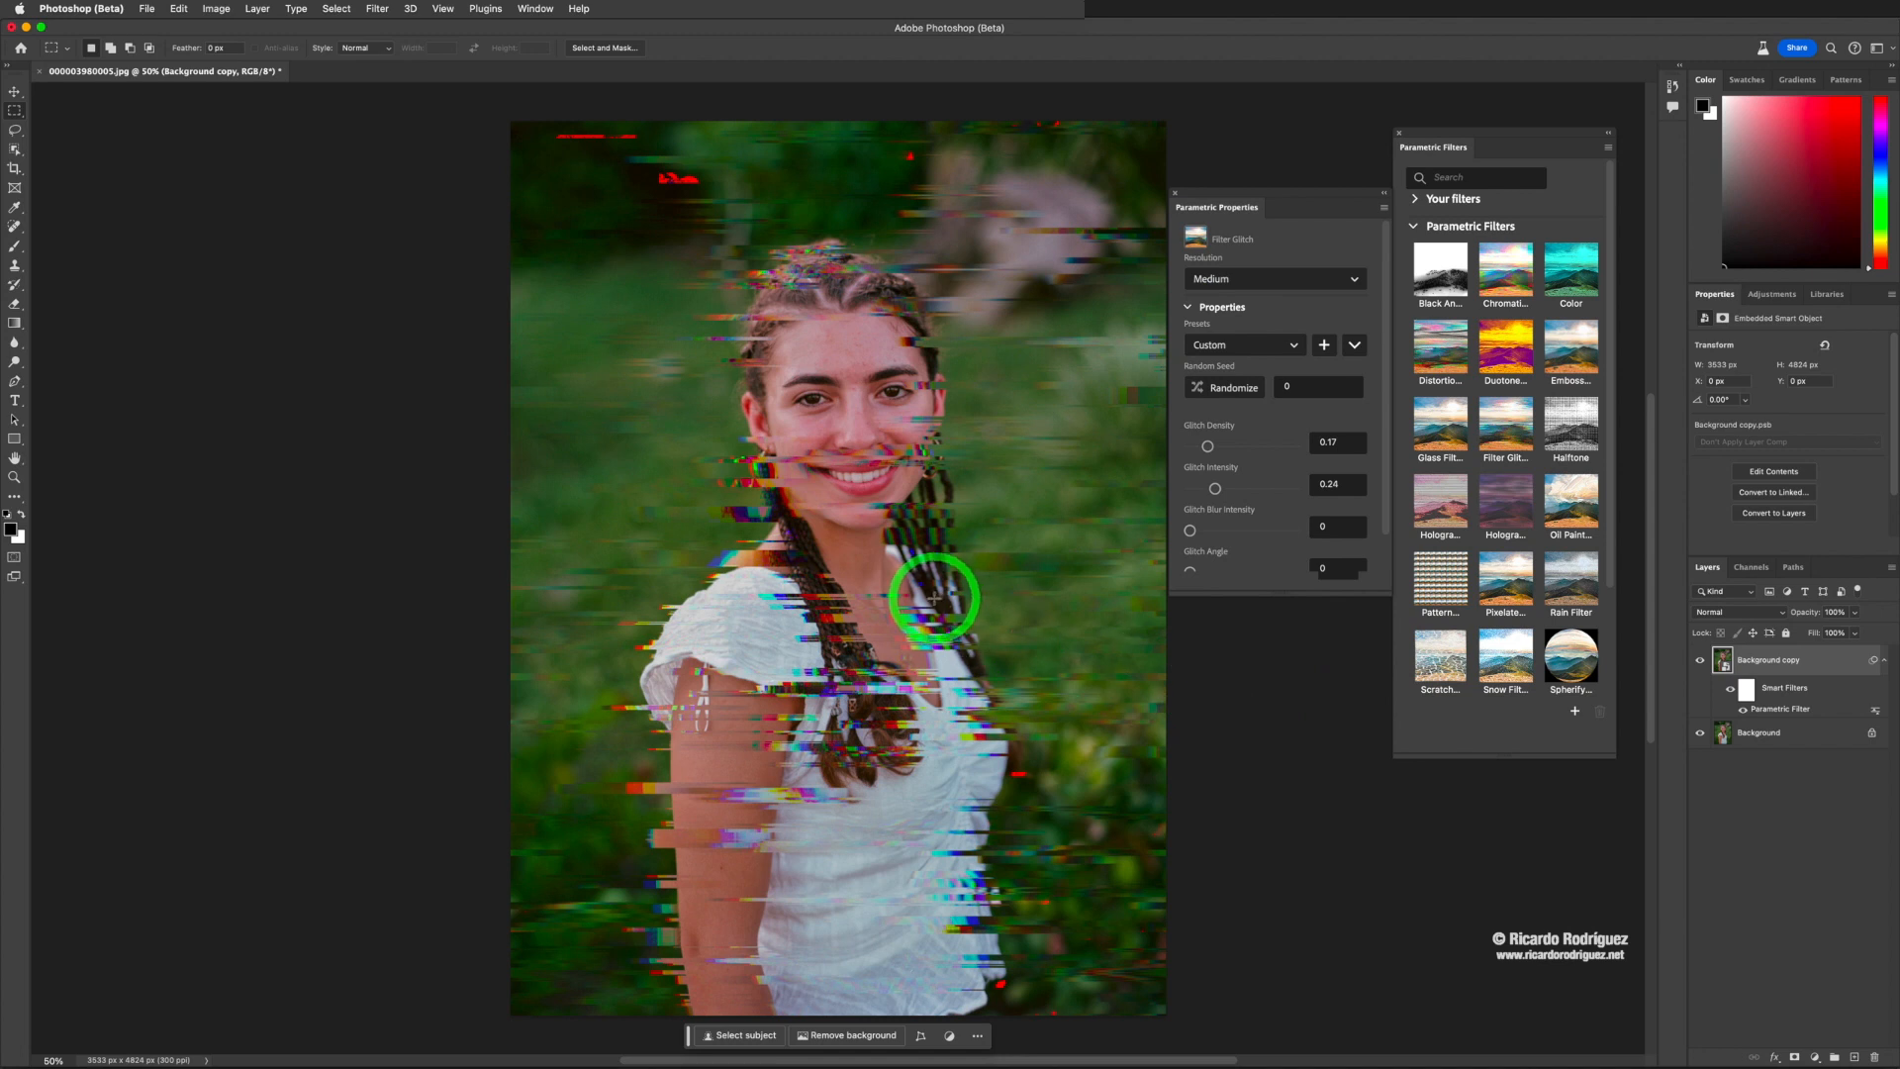
Quit Photoshop (Beta) without saving the portrait and return to Photoshop 2024 with the beach photo
left_click(100, 16)
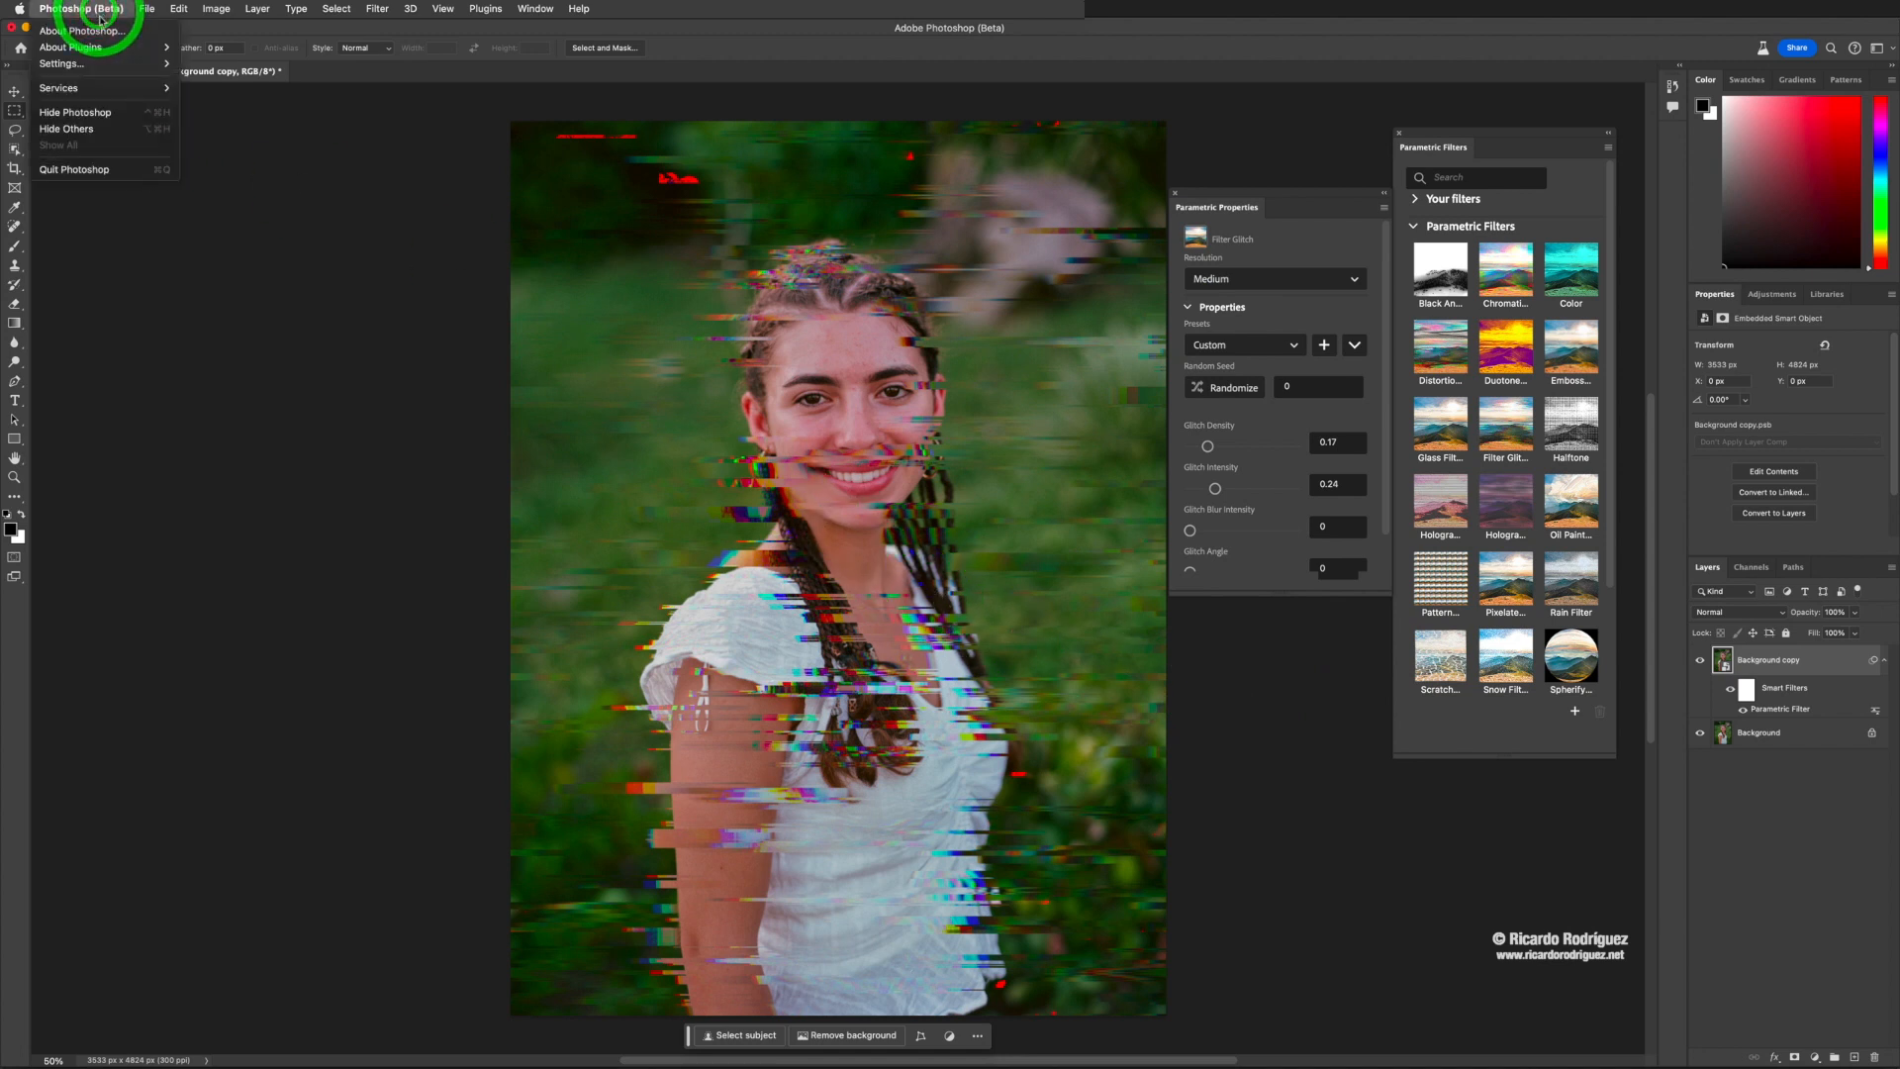
left_click(89, 173)
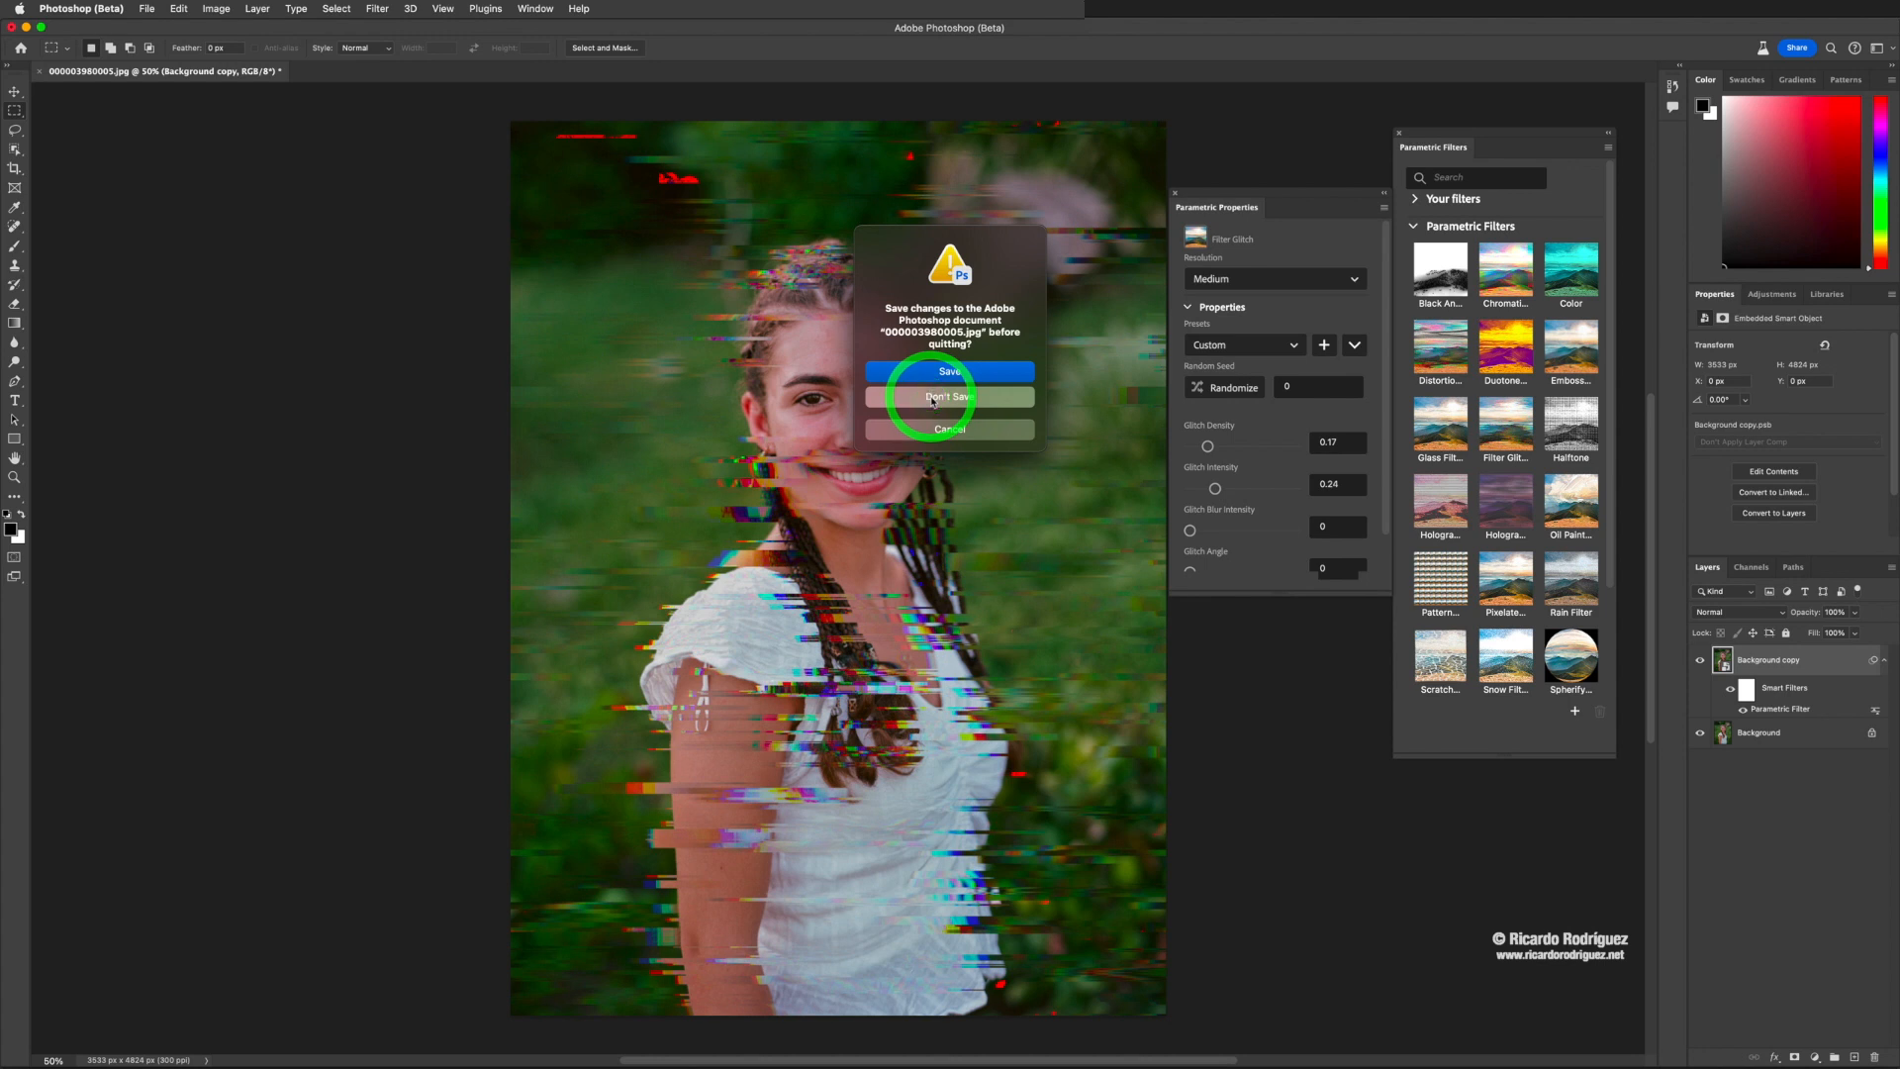
left_click(976, 399)
left_click(976, 399)
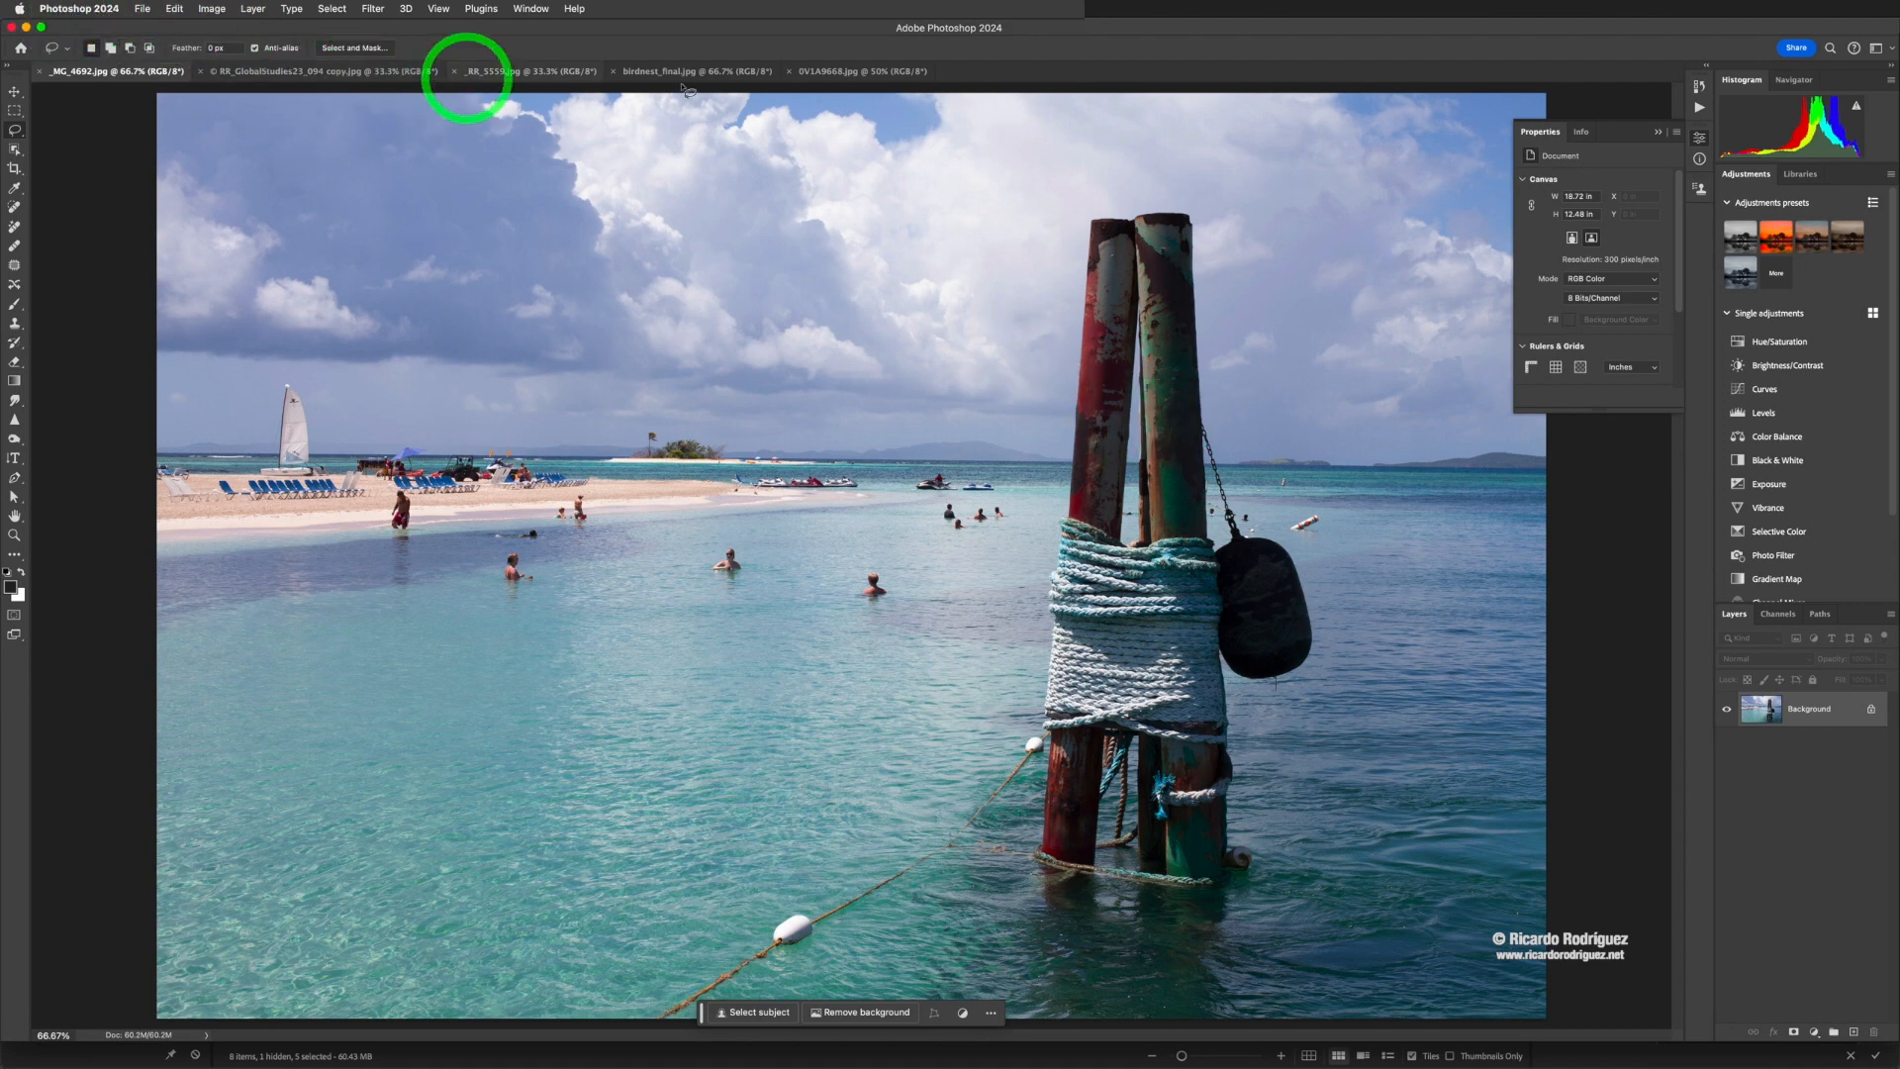
Show the beach photo at 50% and move the contextual task bar from below it onto the clouds
key("super+minus")
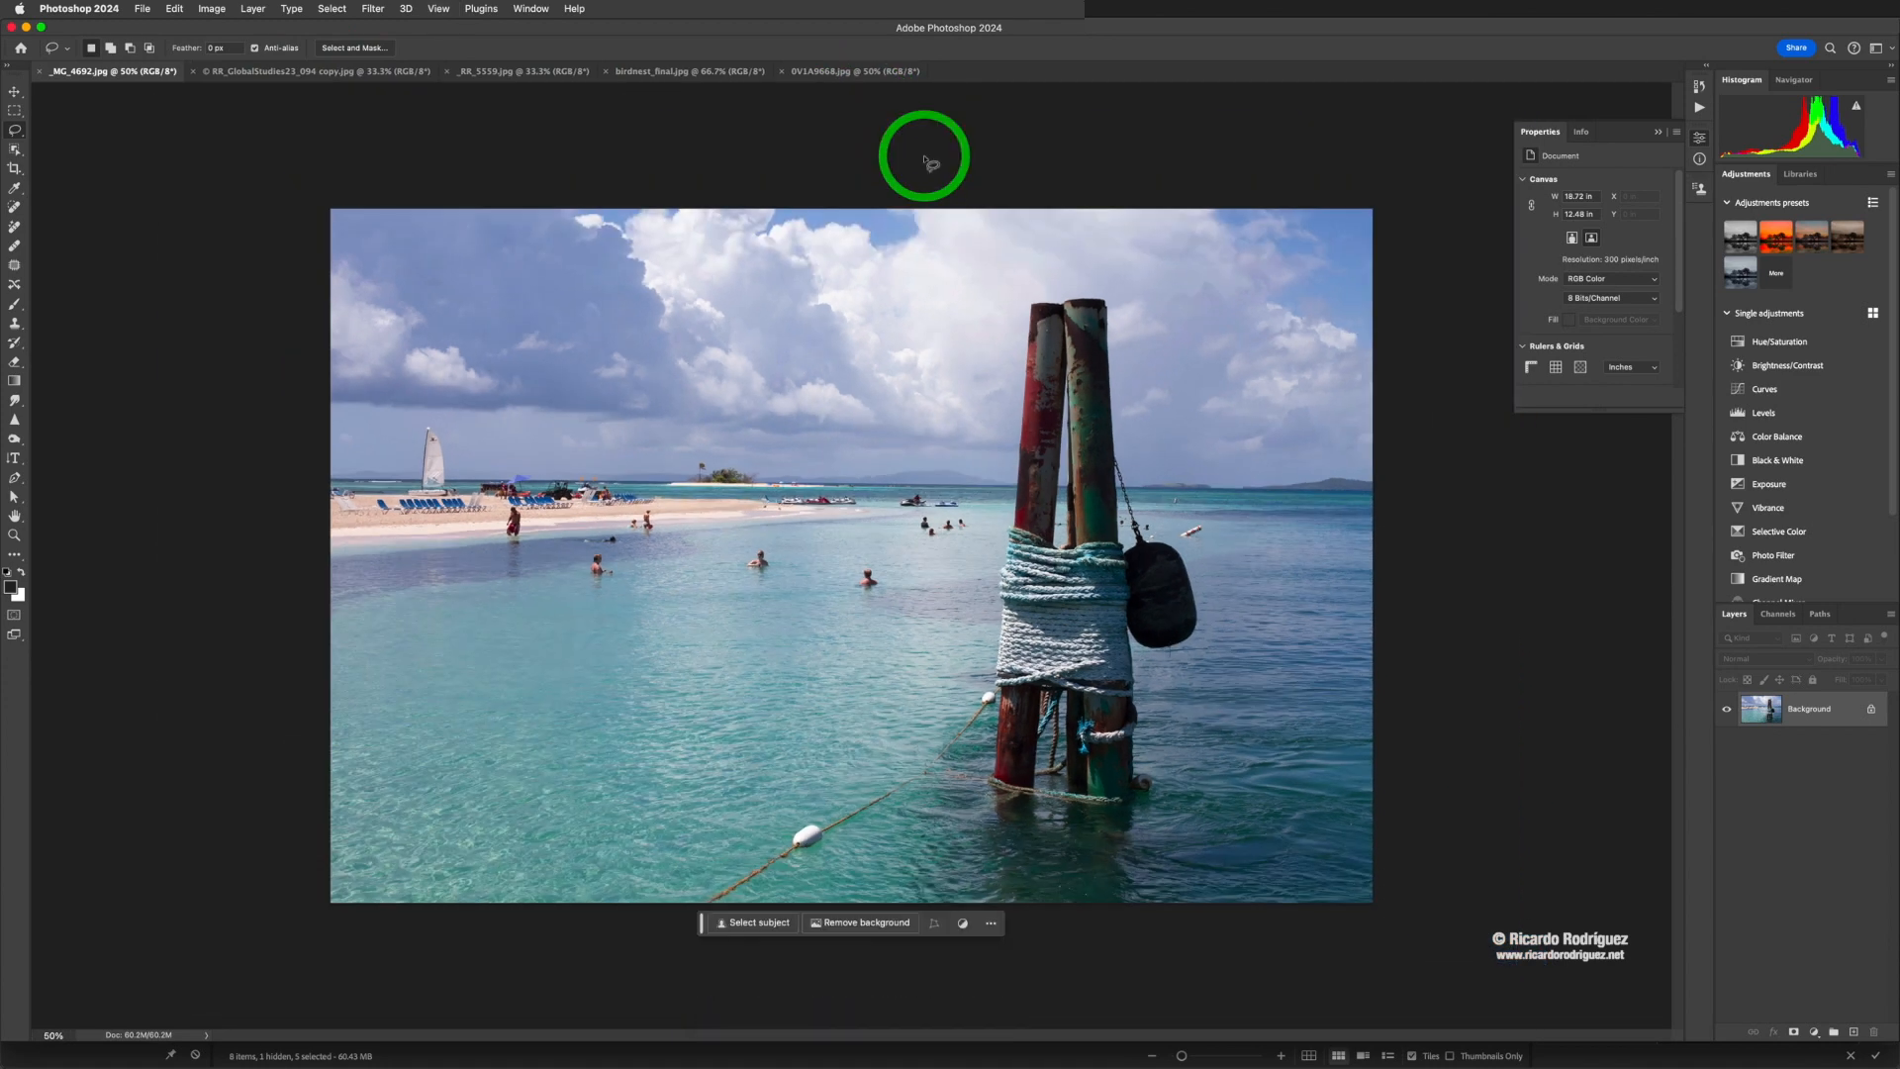
key("v")
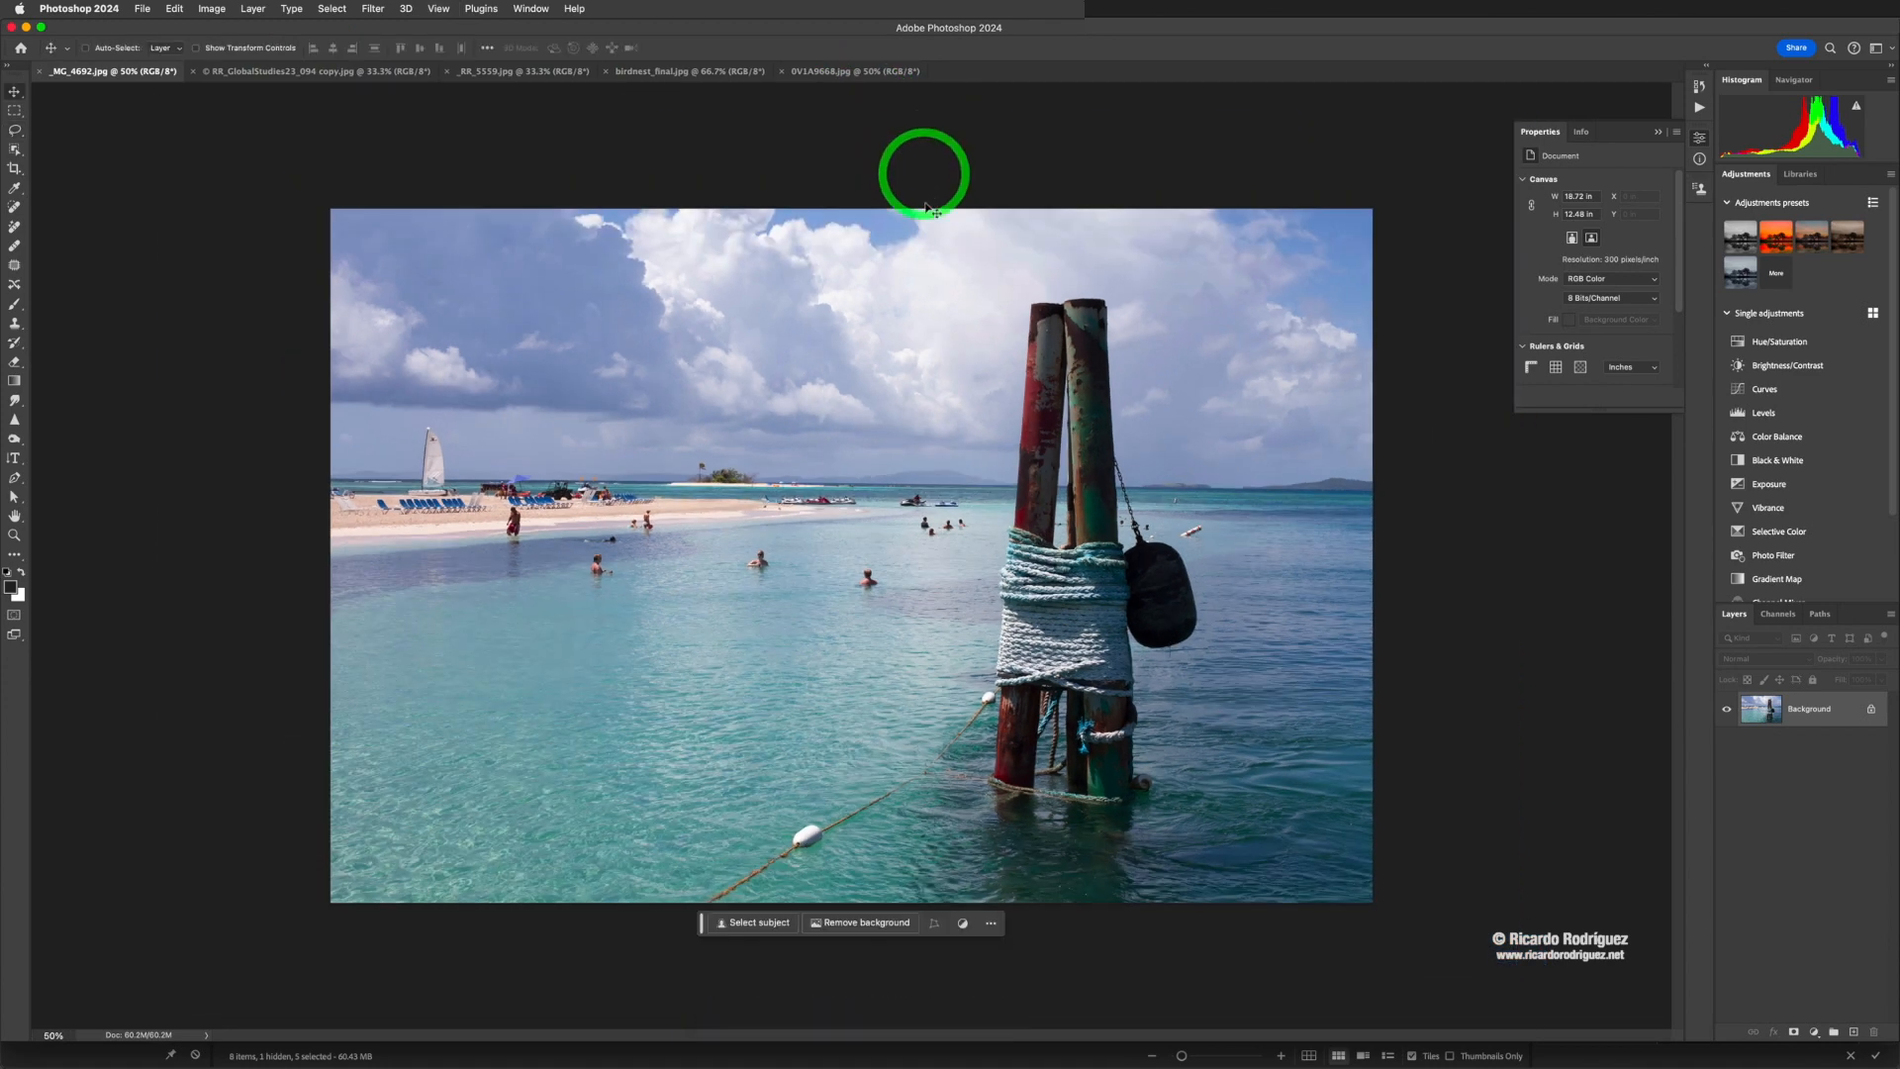
left_click(927, 293)
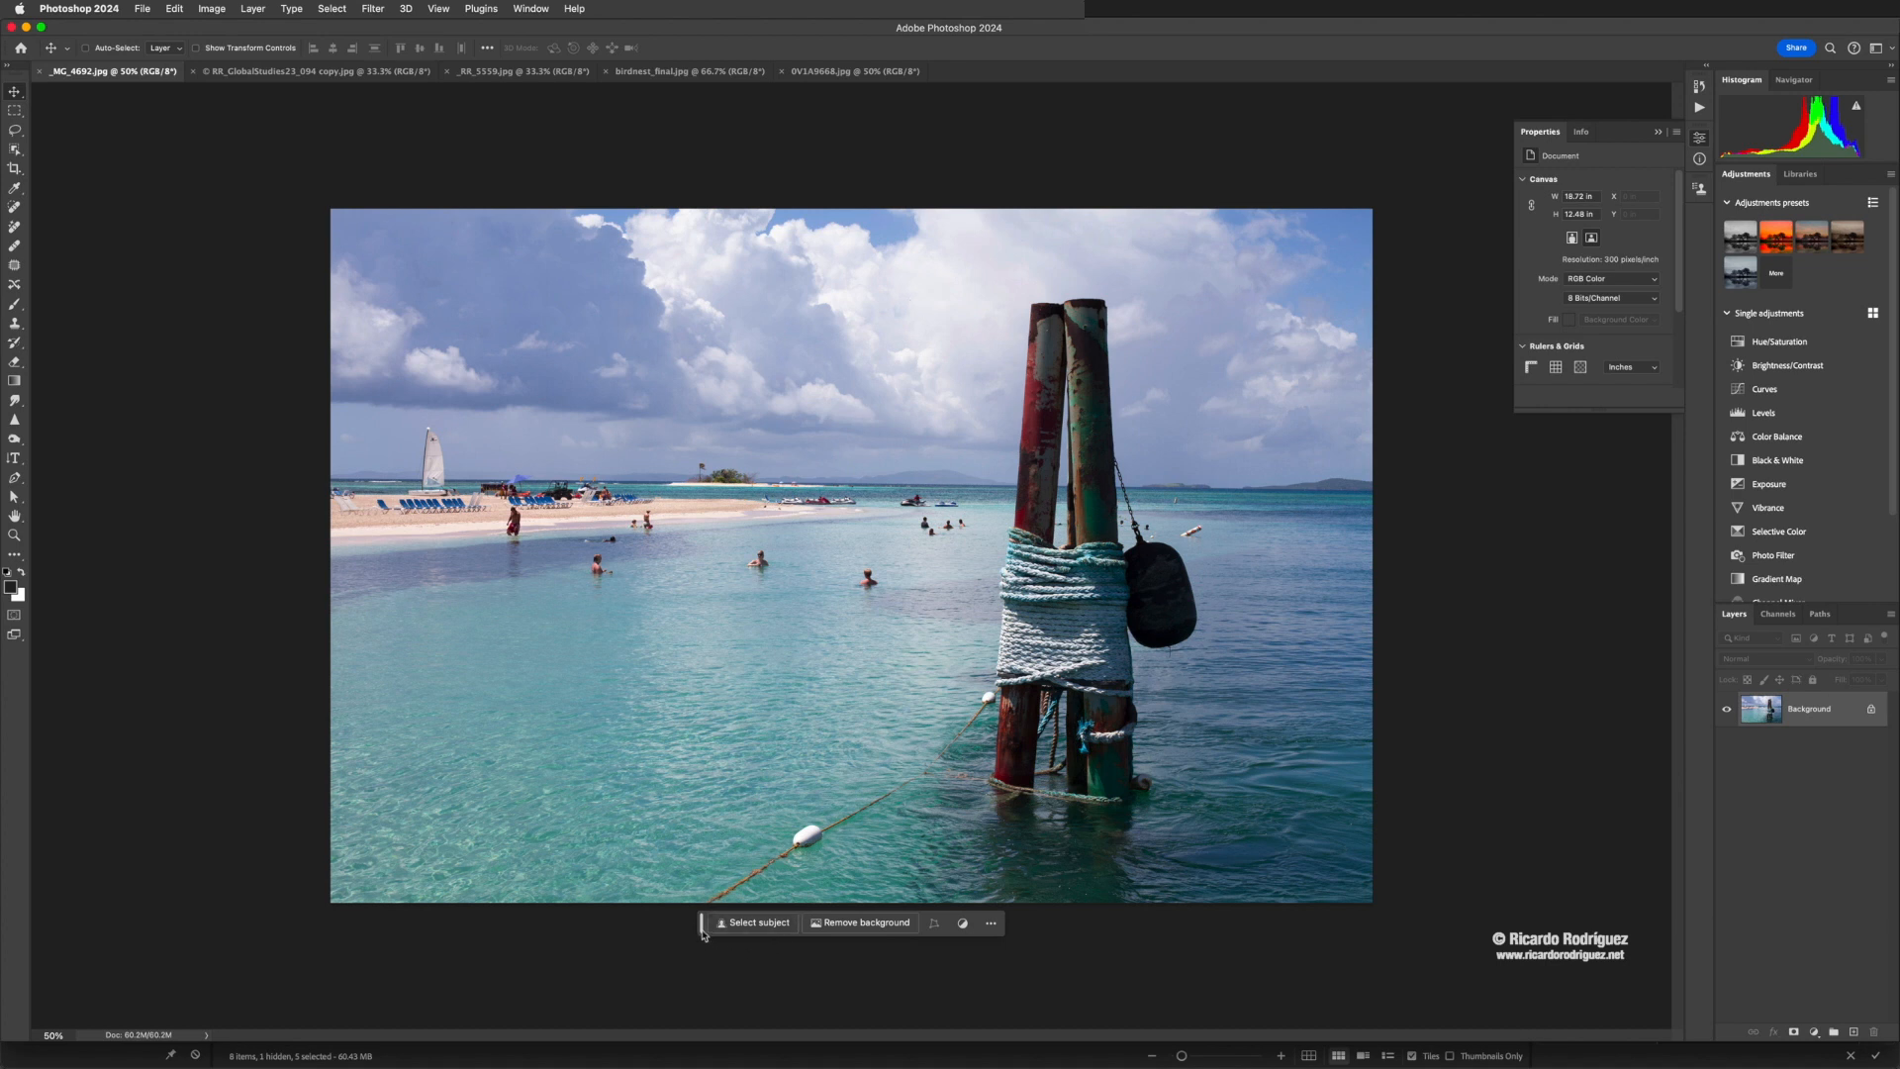
left_click_drag(702, 934, 547, 326)
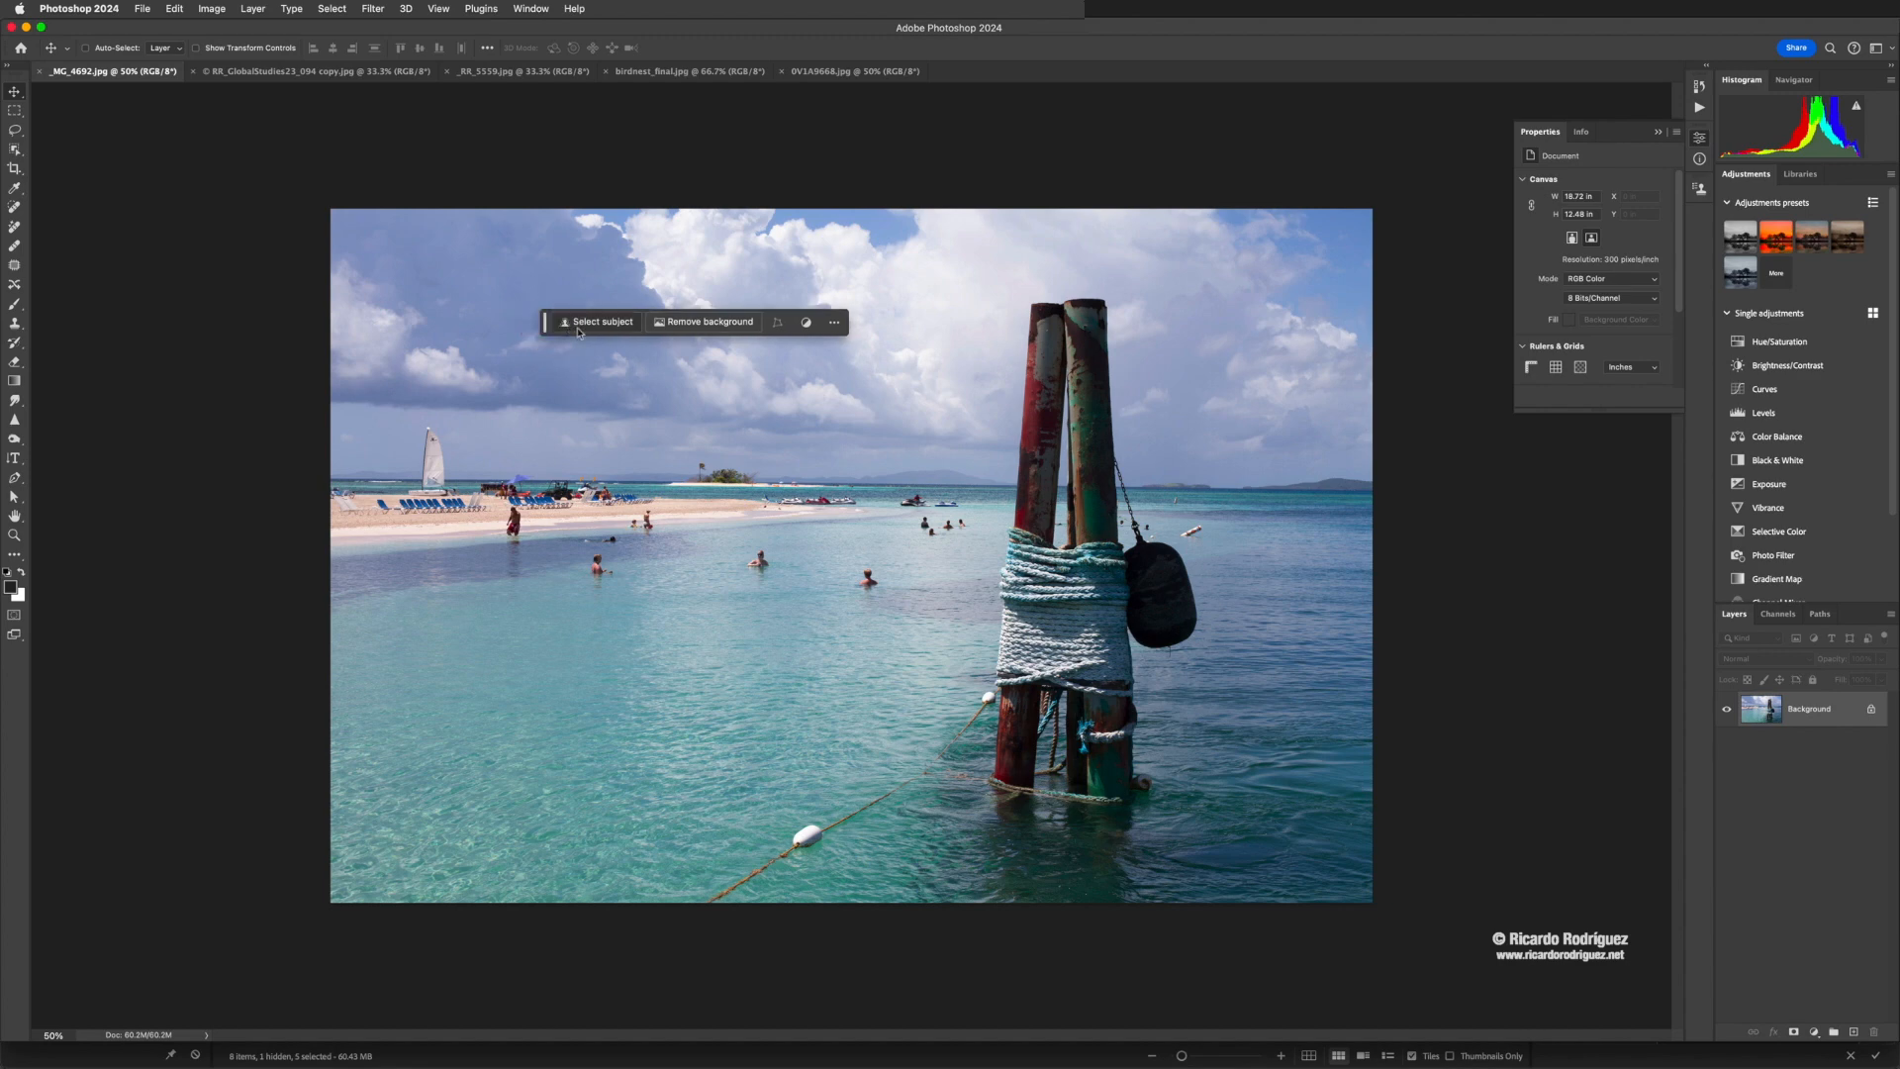
Enlarge the beach photo, shift the contextual task bar slightly within the sky, and set the view to 66.7%
key("z")
left_click_drag(615, 378, 653, 387)
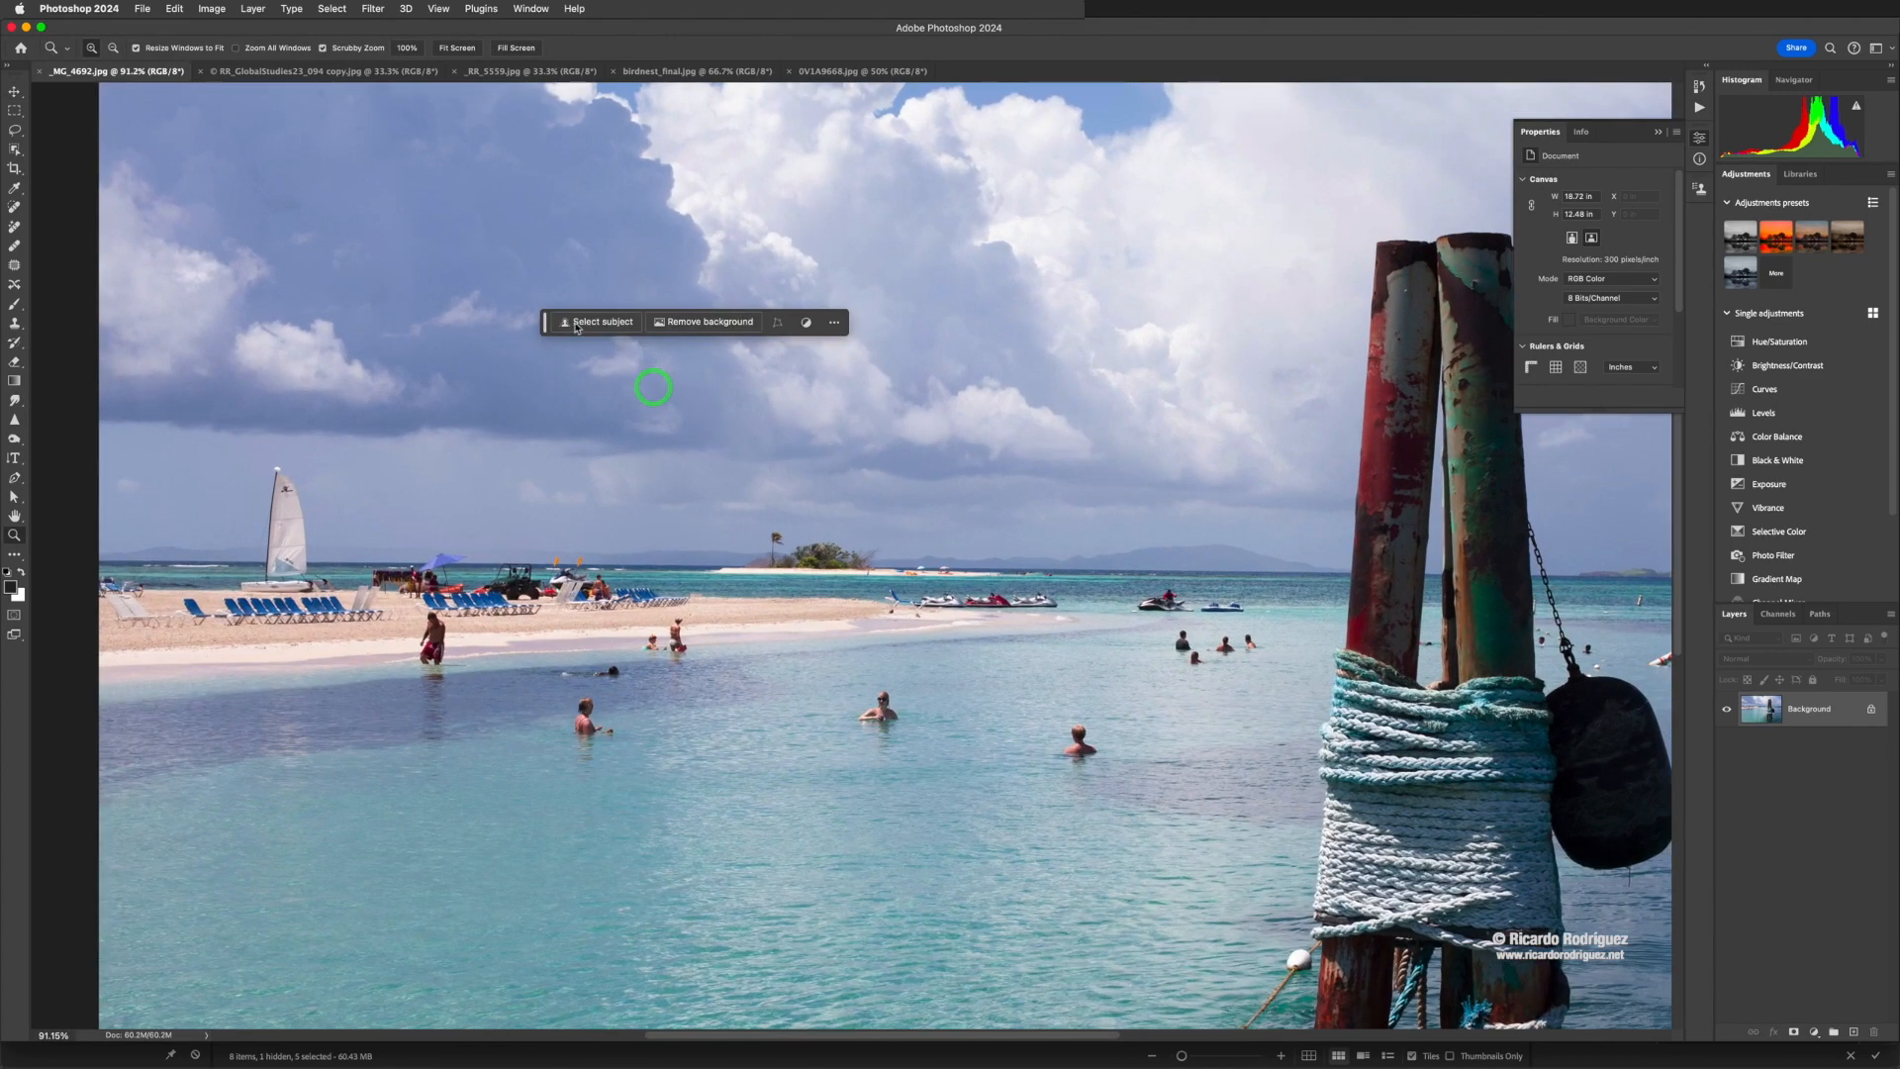
left_click_drag(553, 333, 625, 292)
key("super+minus")
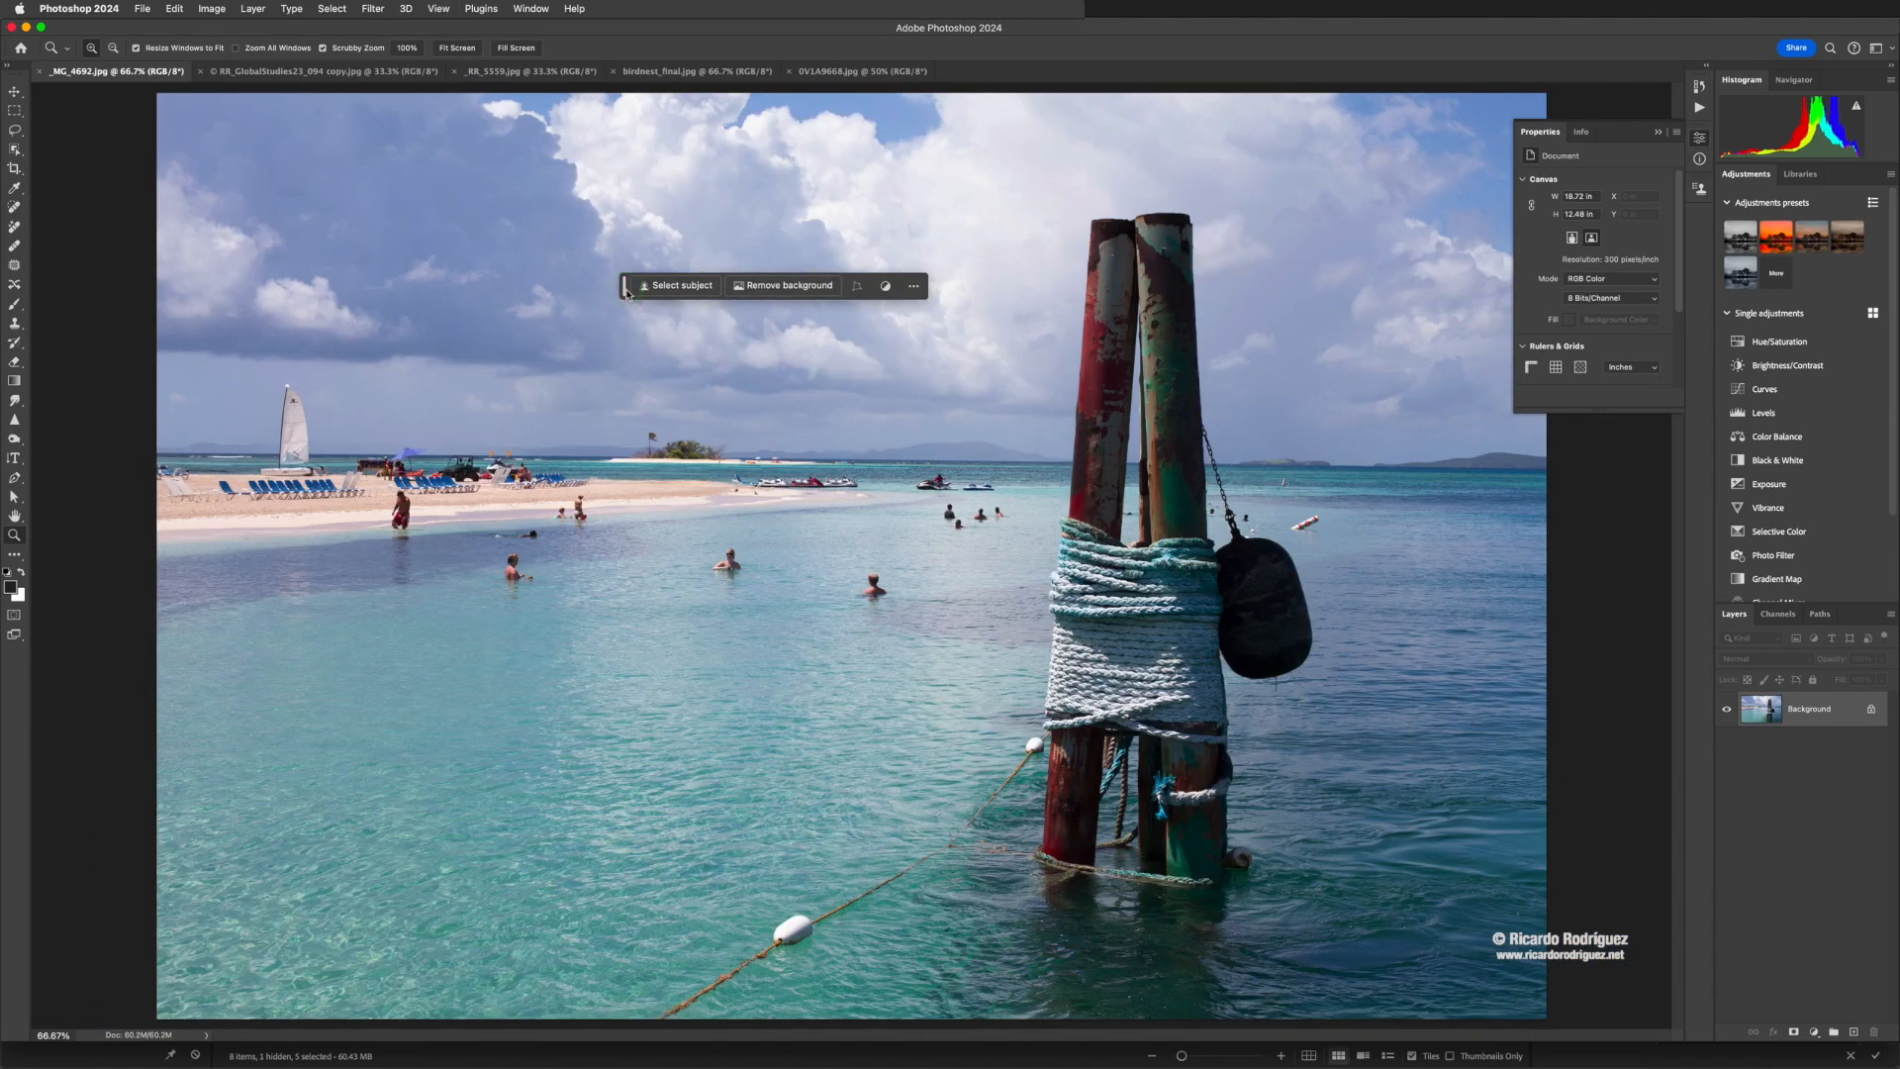
Switch the beach photo to full screen mode with the menu bar, hiding the panels and restoring them
key("Tab")
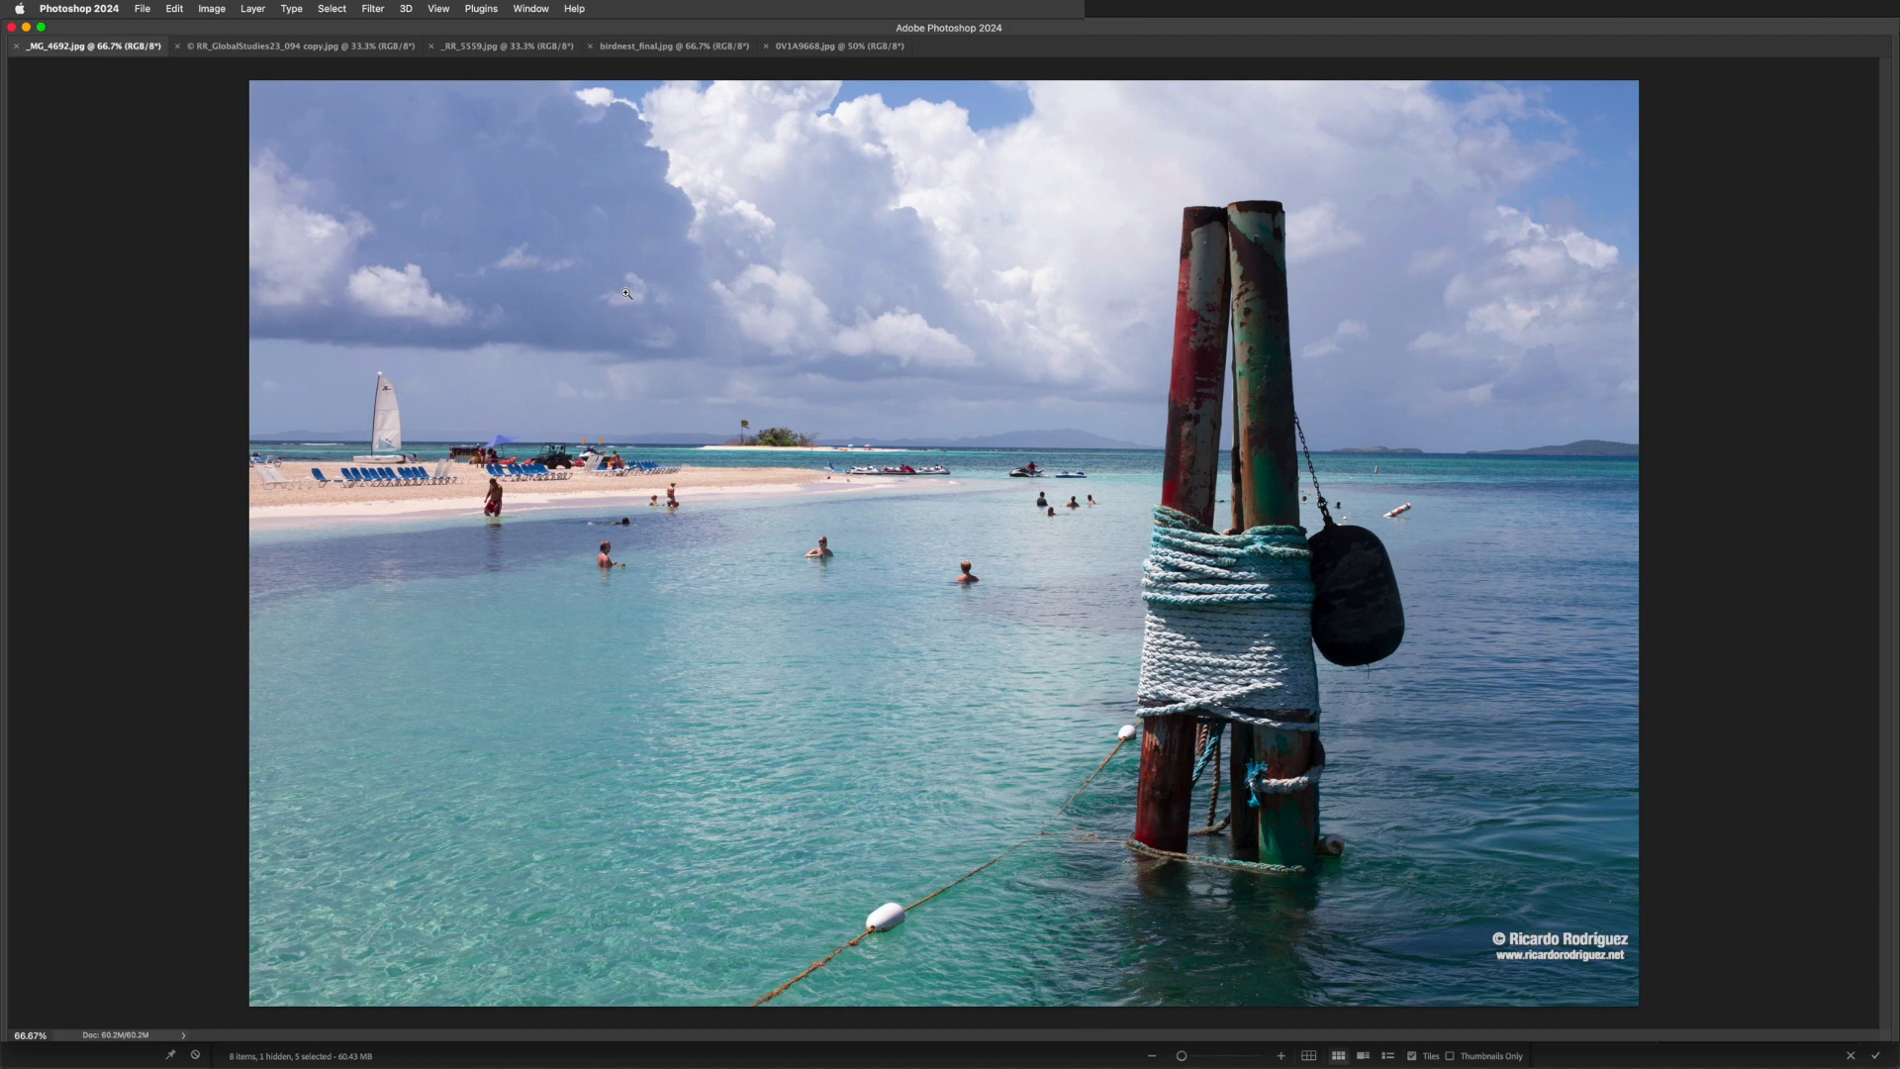
key("f")
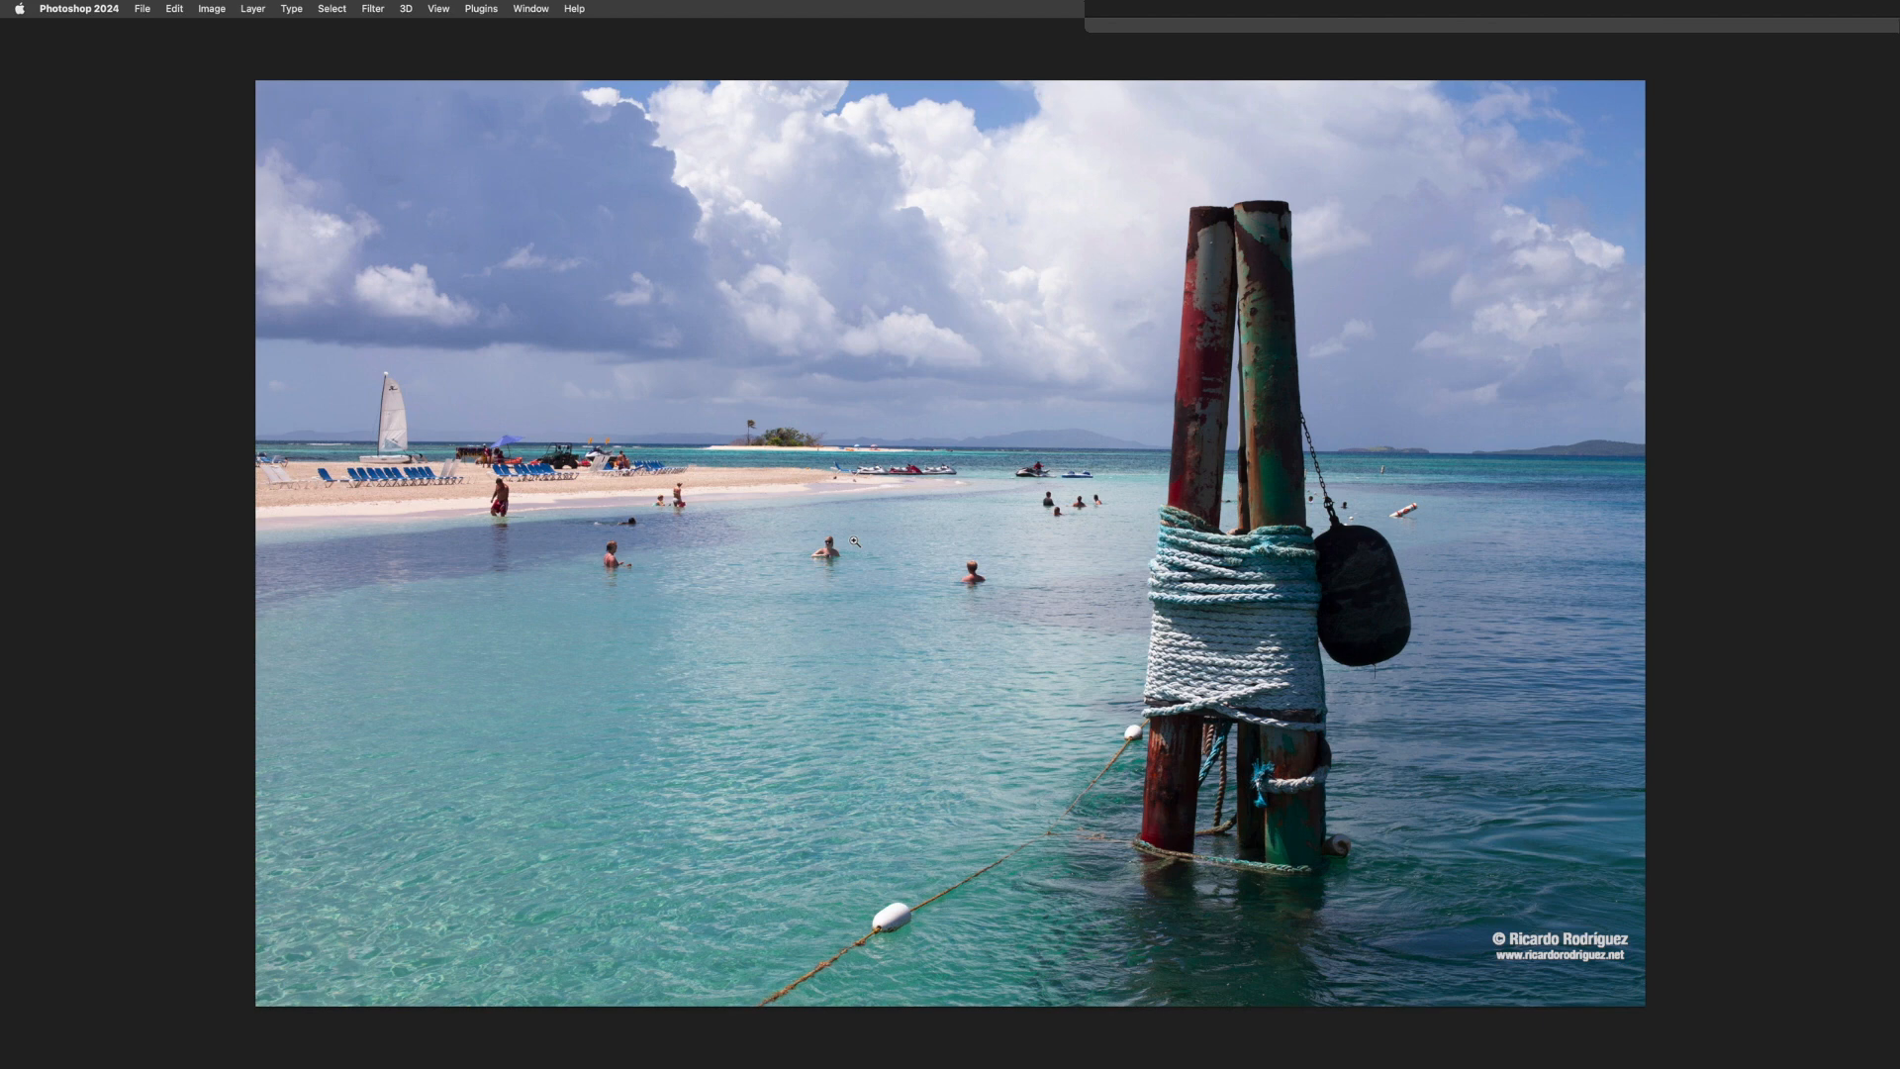
key("Tab")
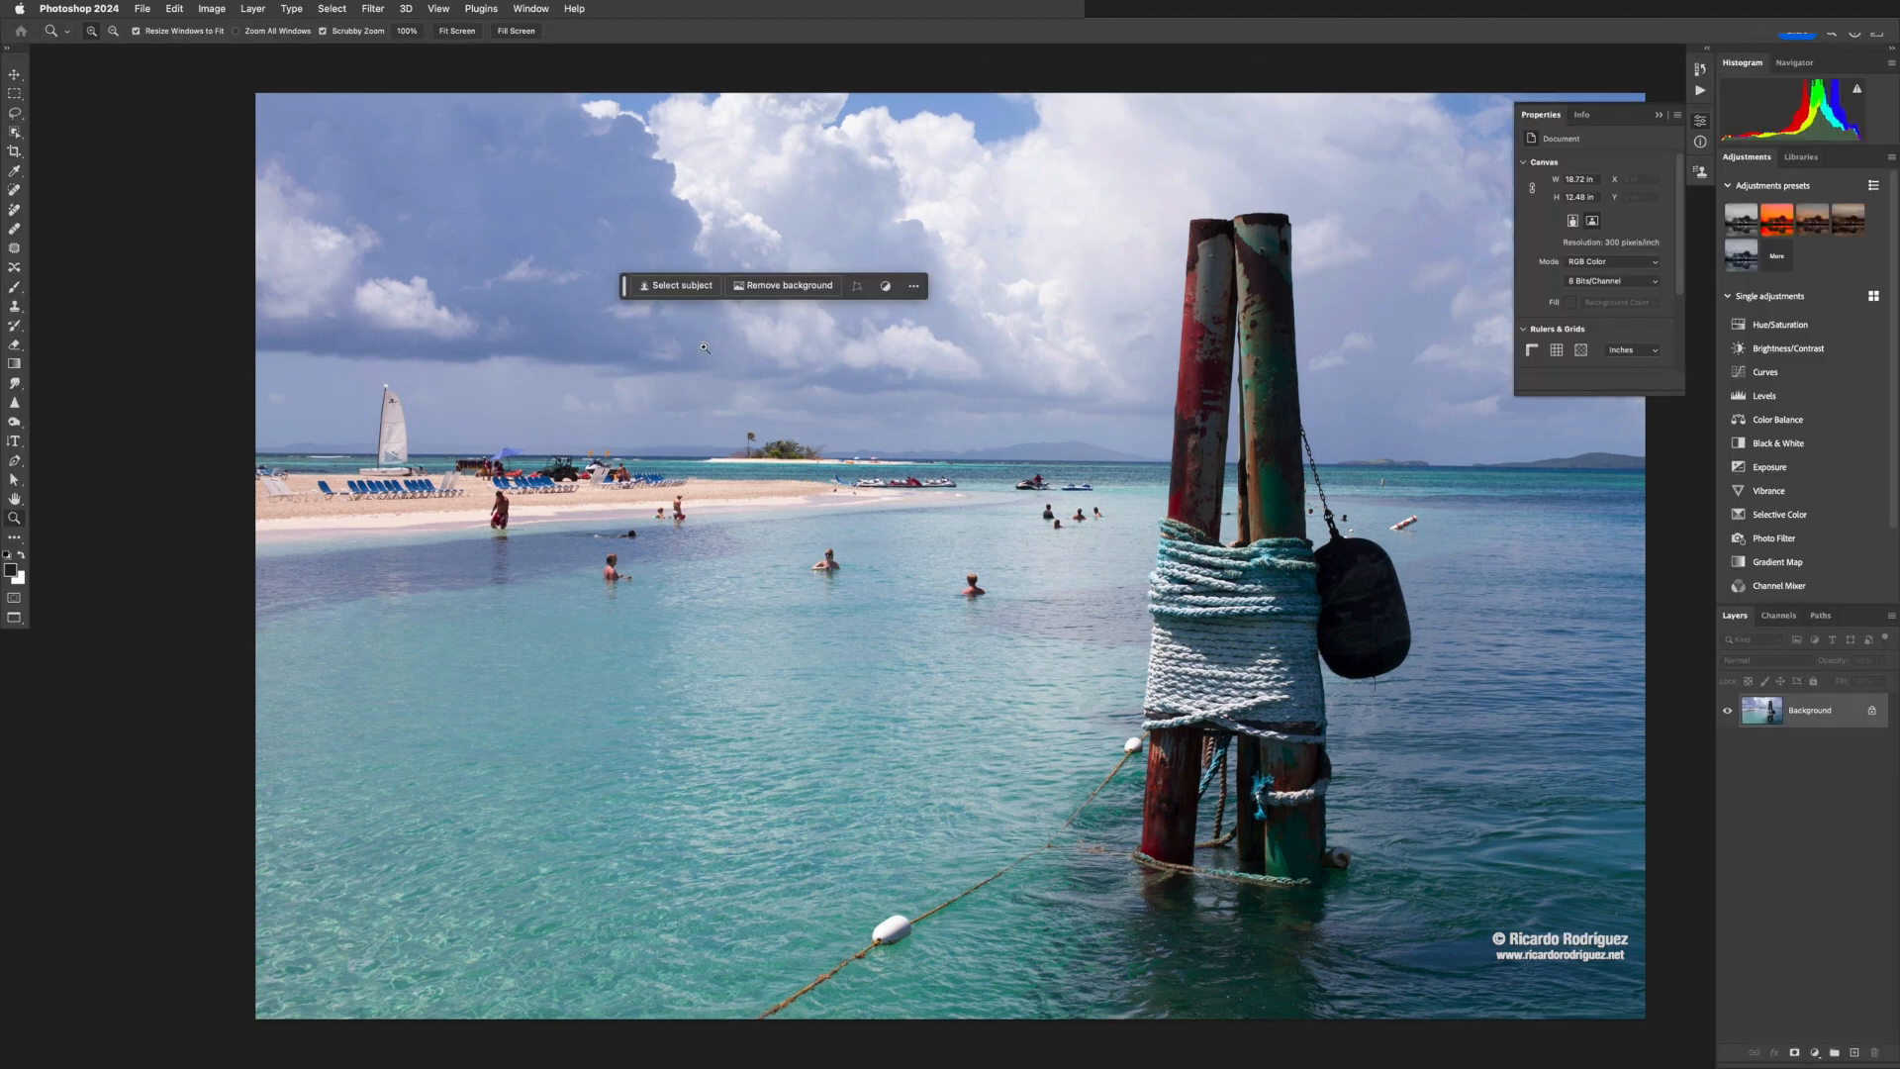
Move the contextual task bar above the photo's upper edge, pin its position, and check that the pin option is enabled
left_click_drag(626, 291, 709, 73)
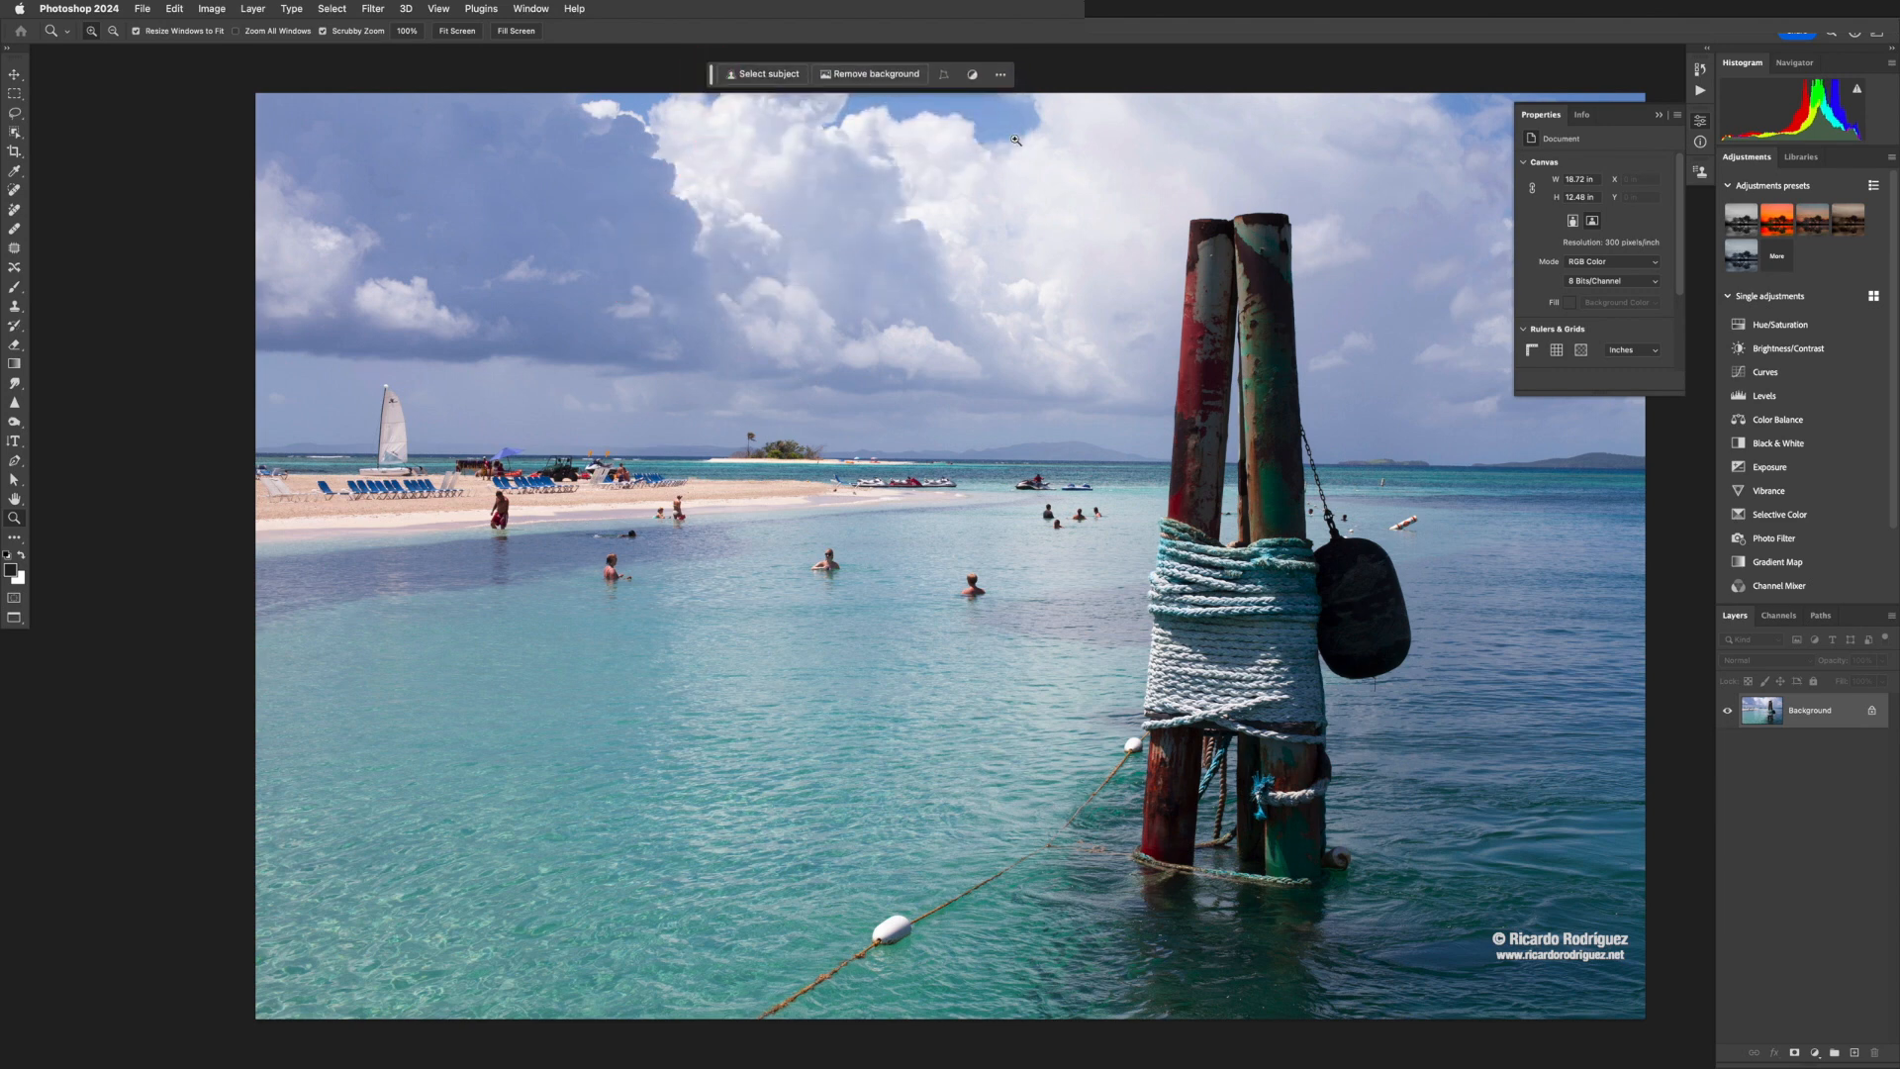
left_click(1001, 75)
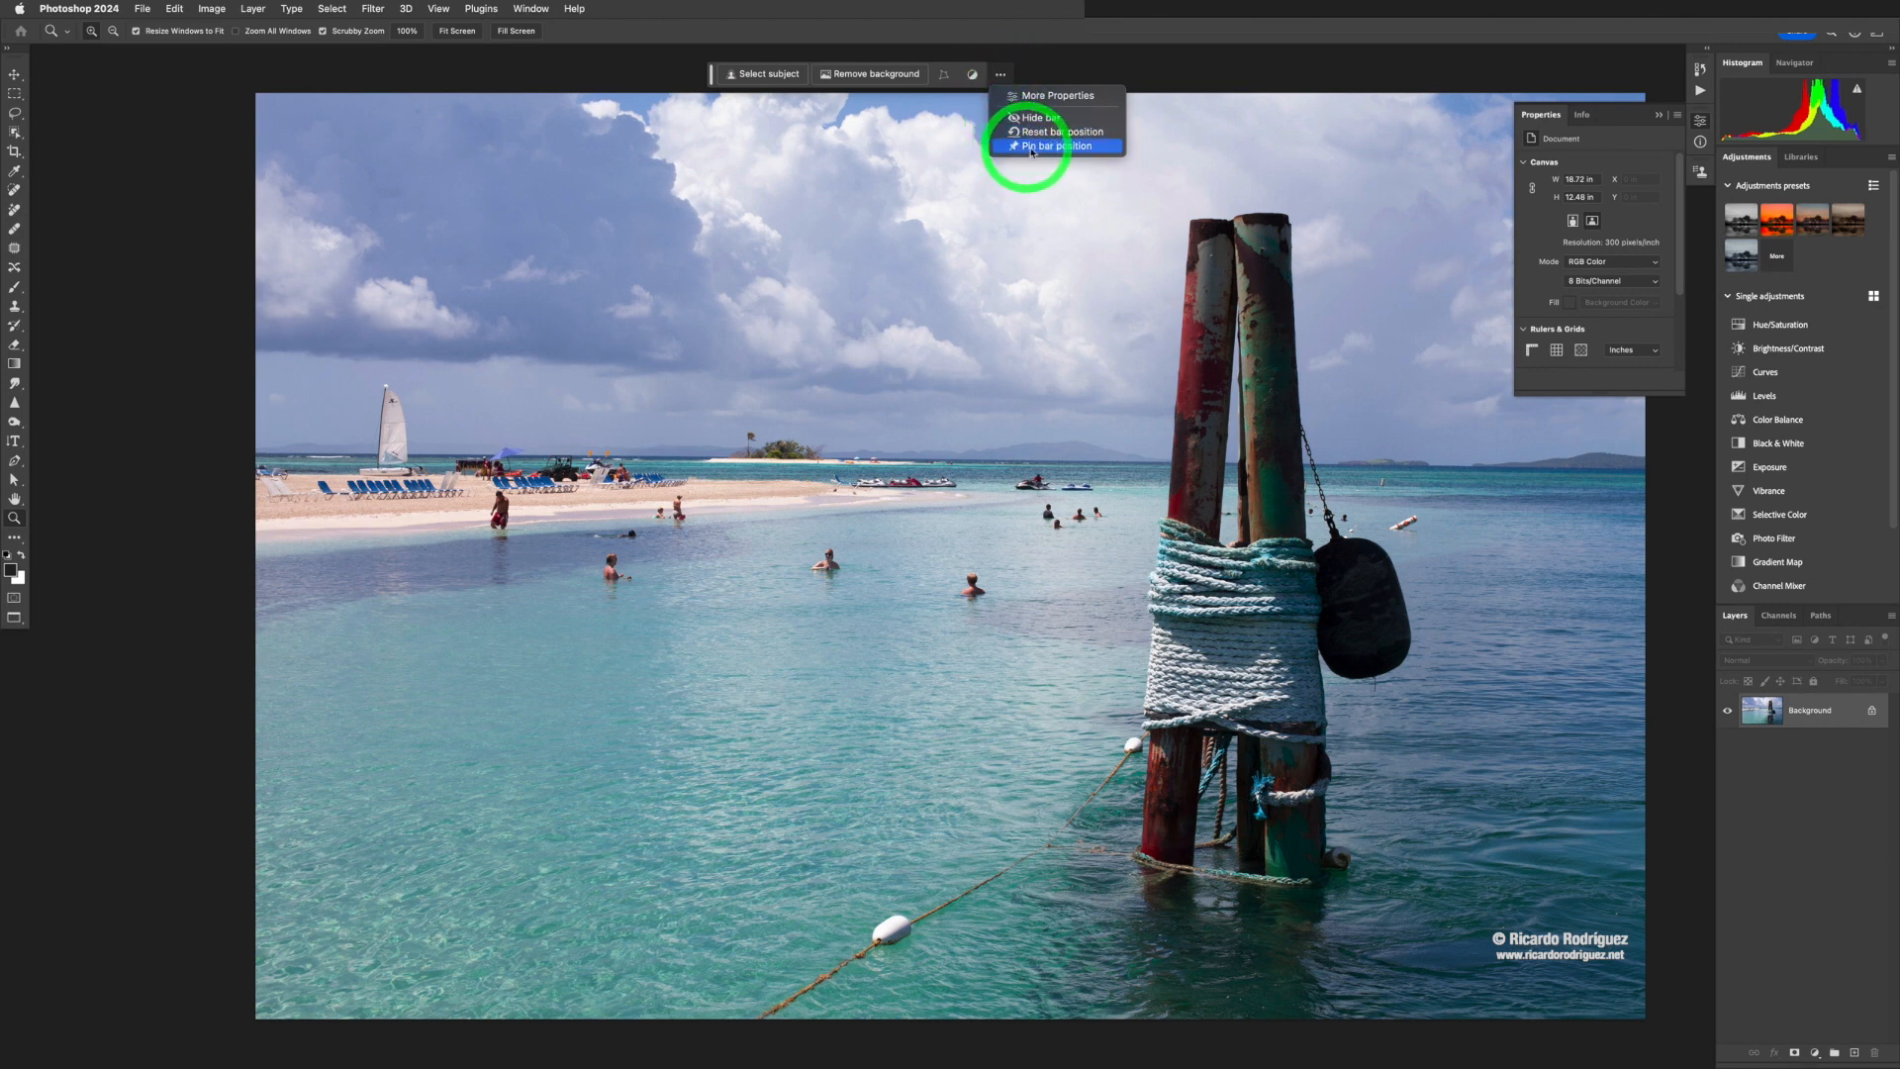
left_click(1073, 147)
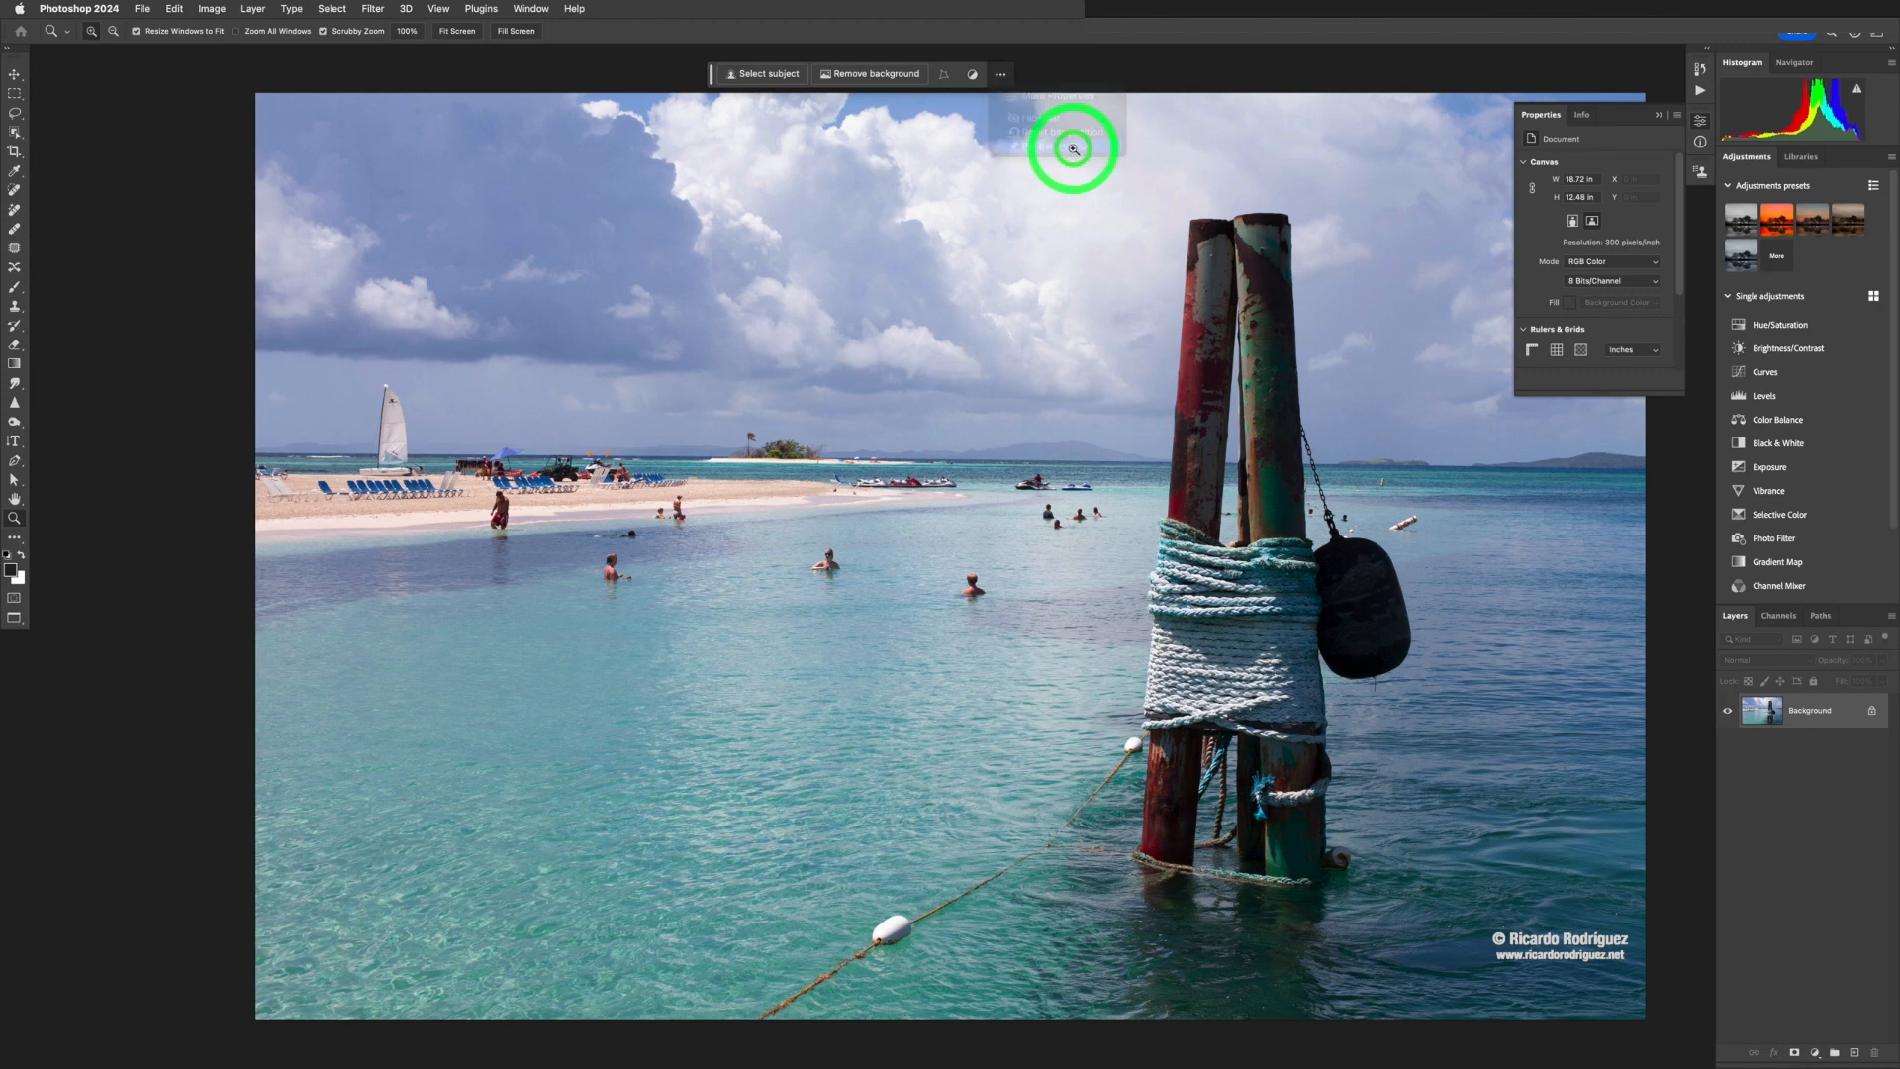
left_click(1001, 76)
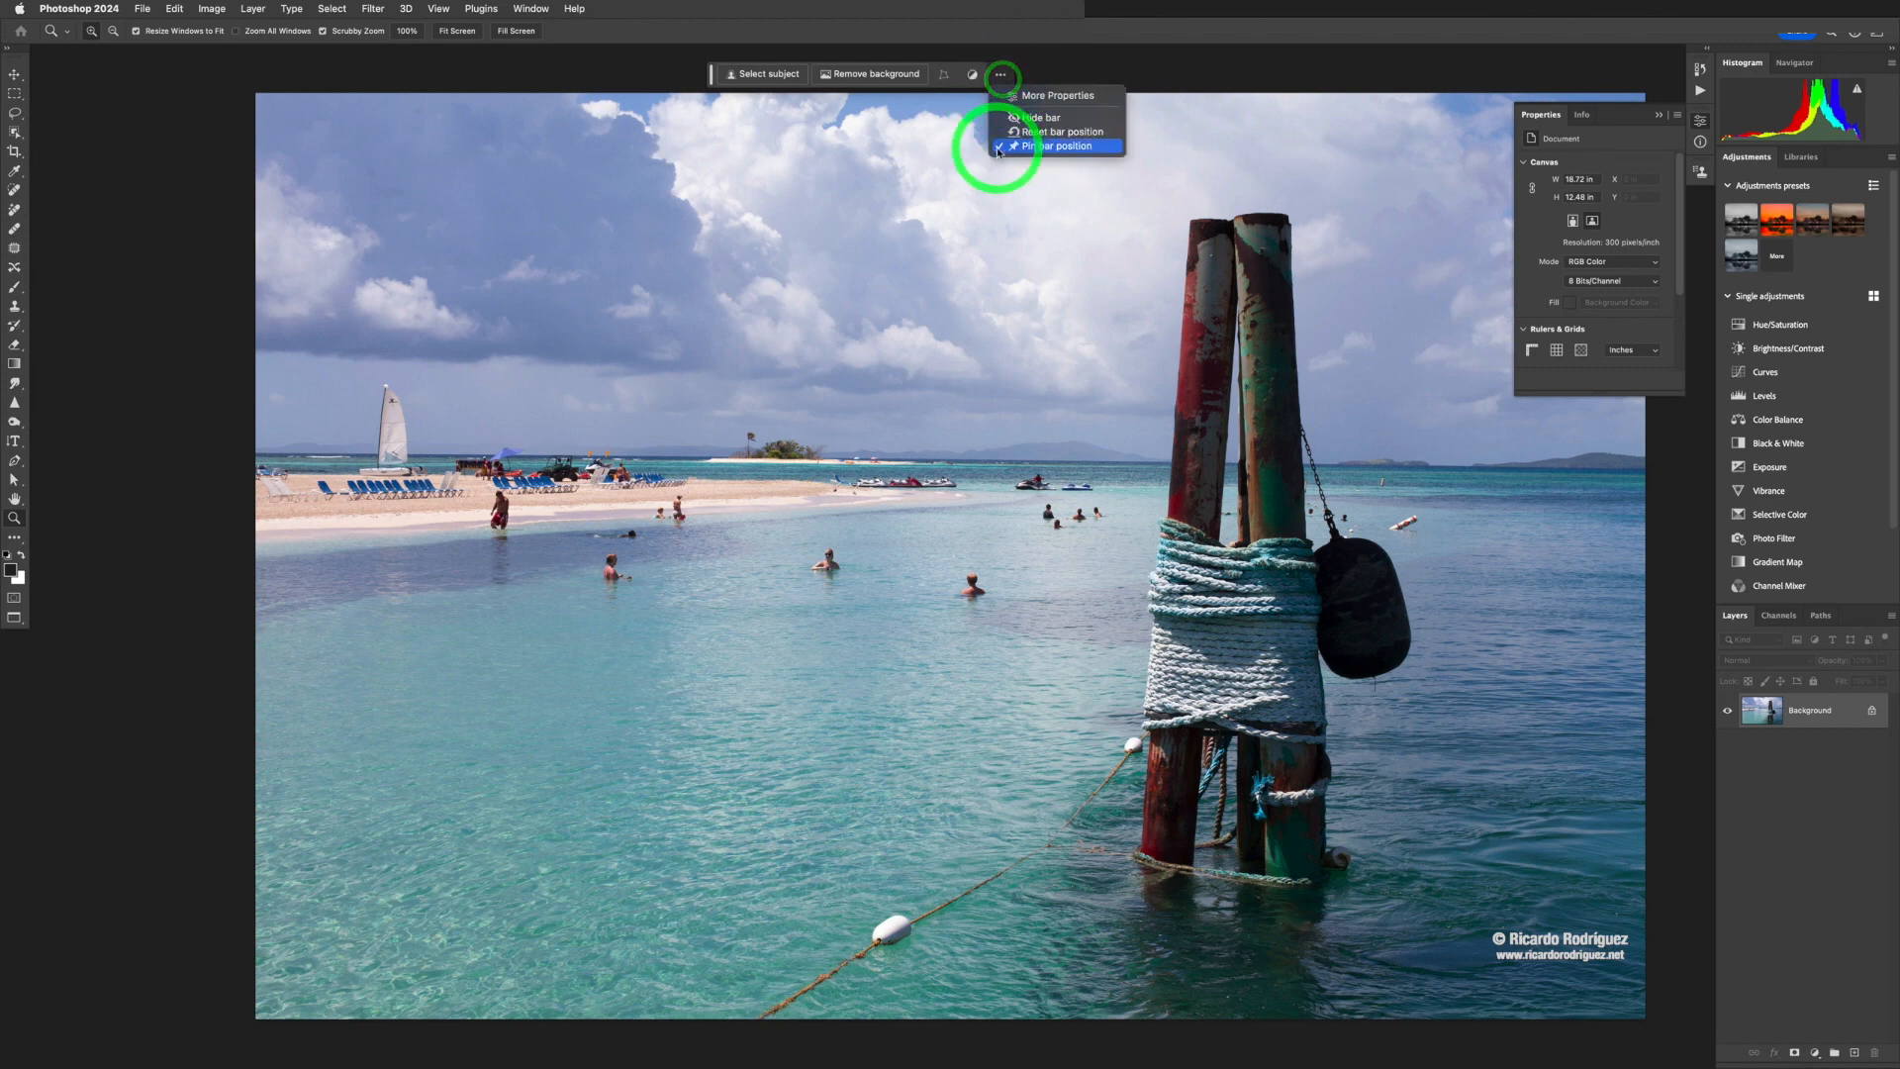
left_click(1016, 66)
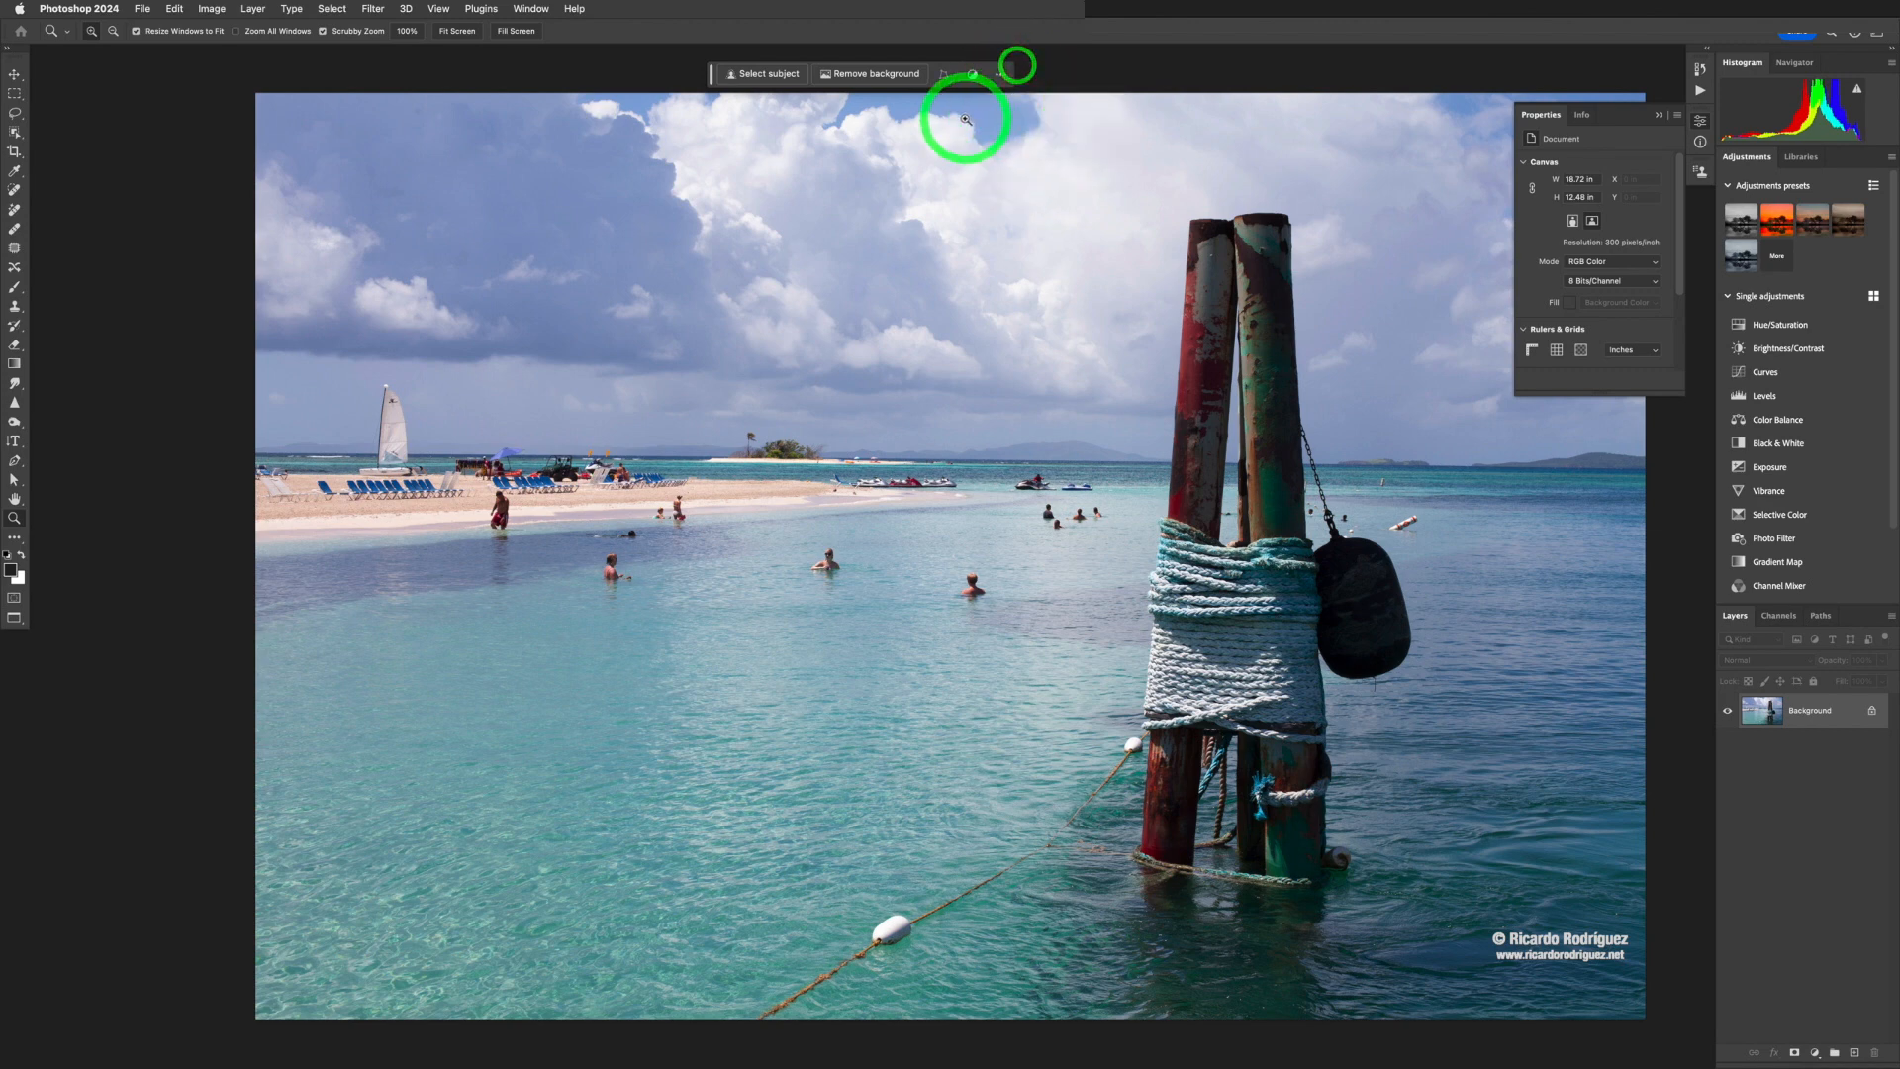
left_click(828, 201)
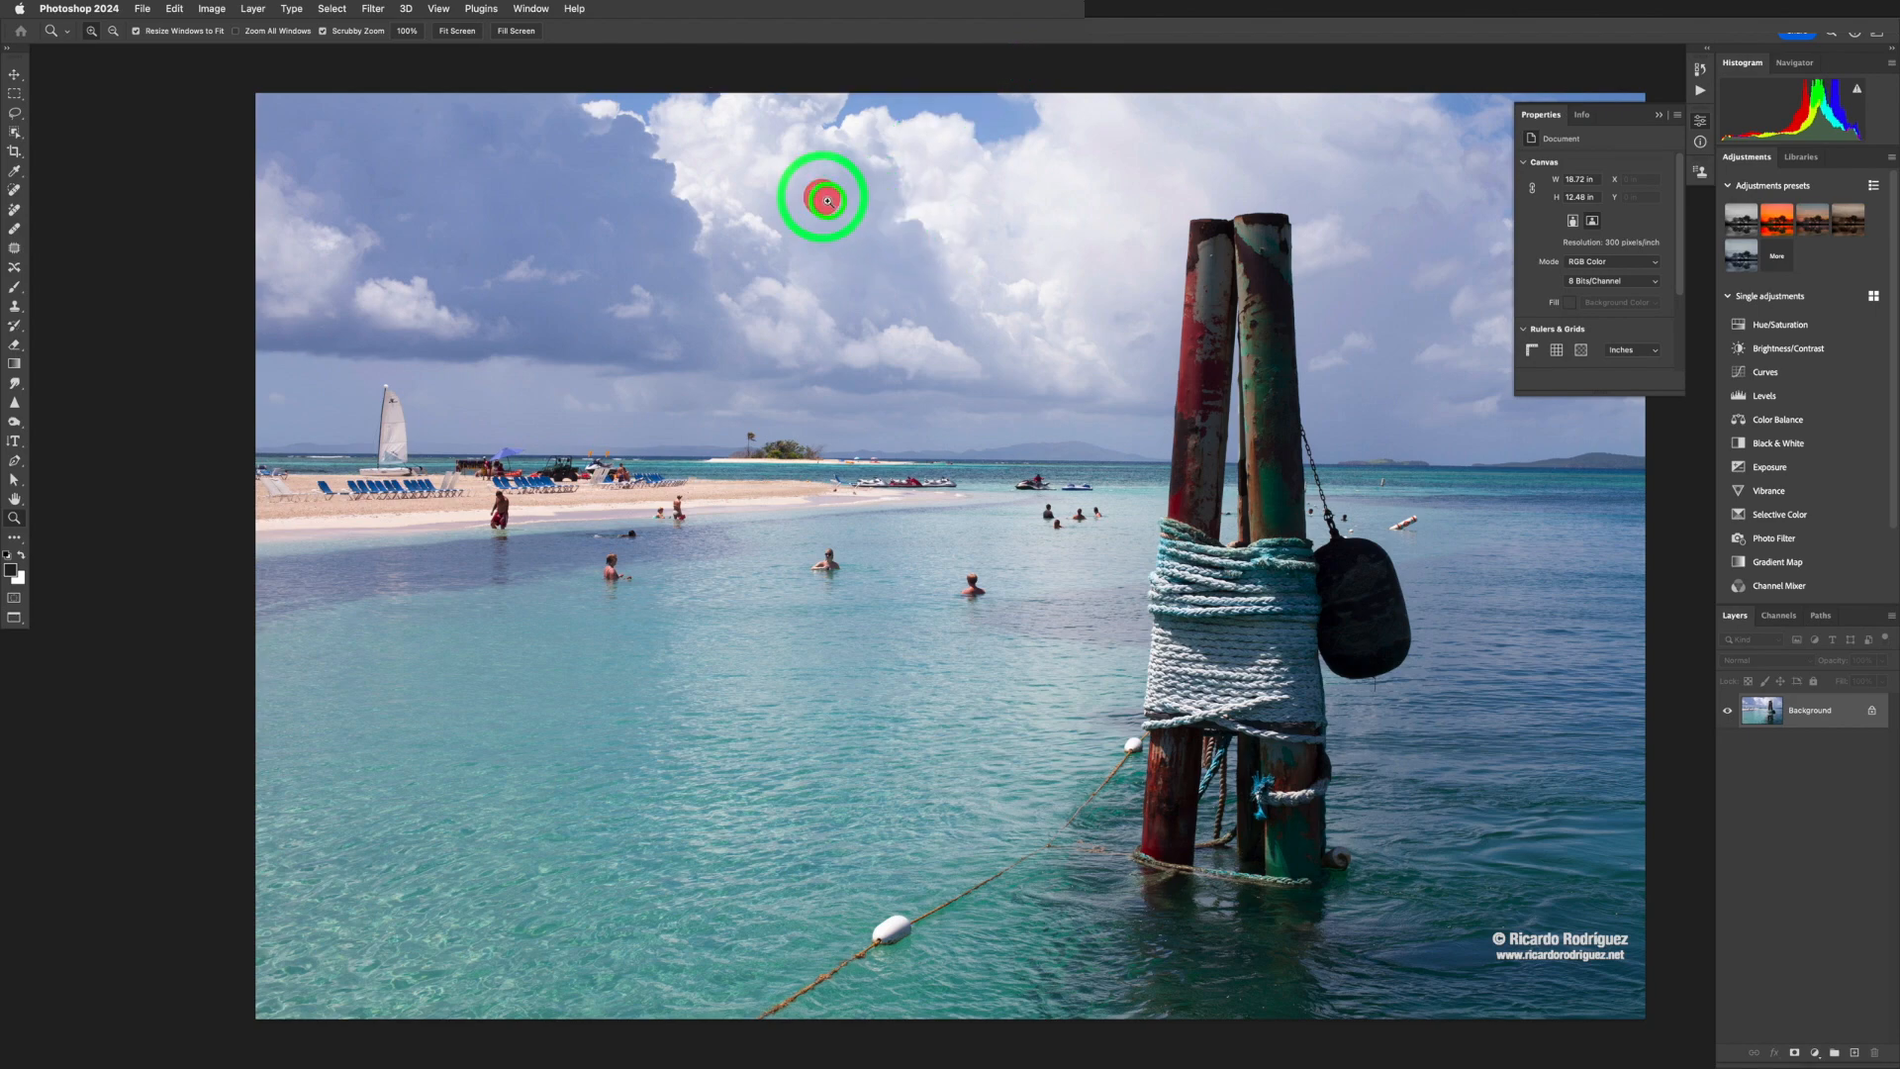
Zoom and pan around the beach photo to check the pinned task bar's position, and fit the whole photo in view
left_click_drag(958, 431, 860, 376)
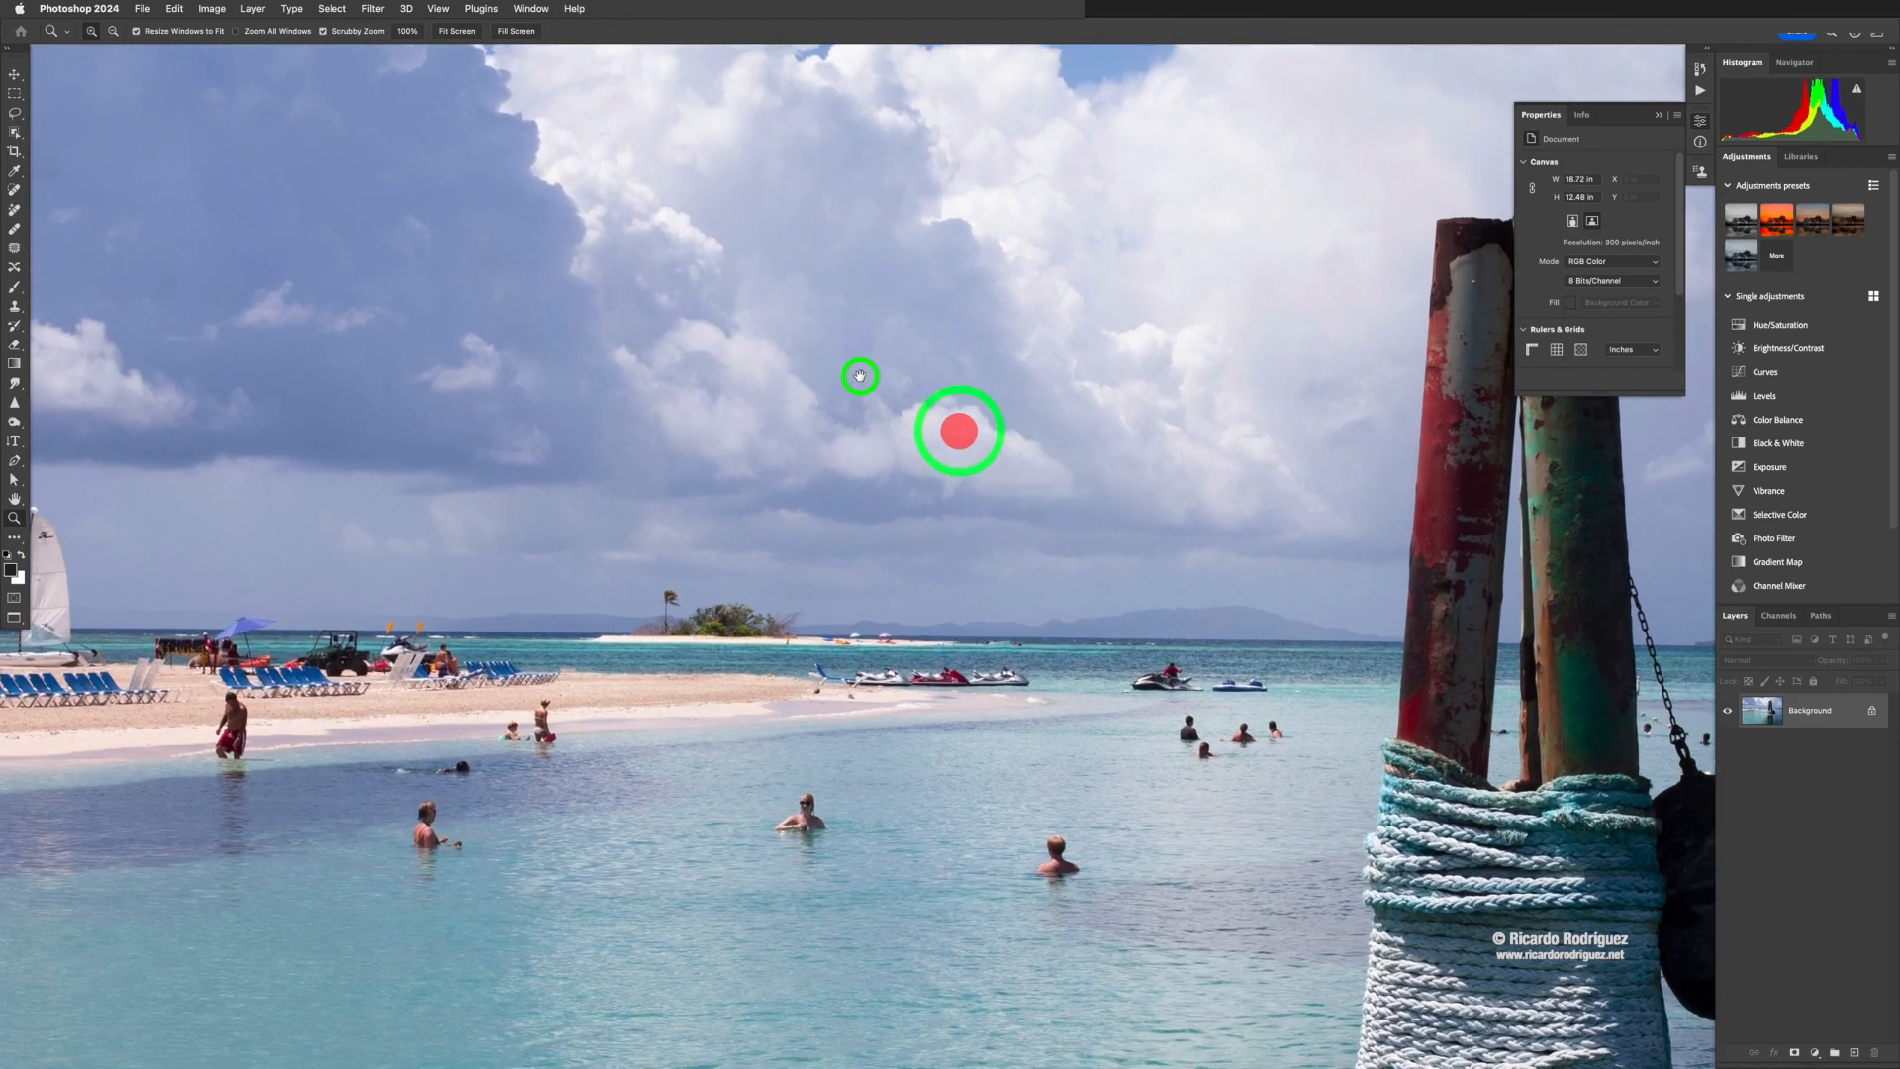
left_click_drag(1304, 534, 772, 432)
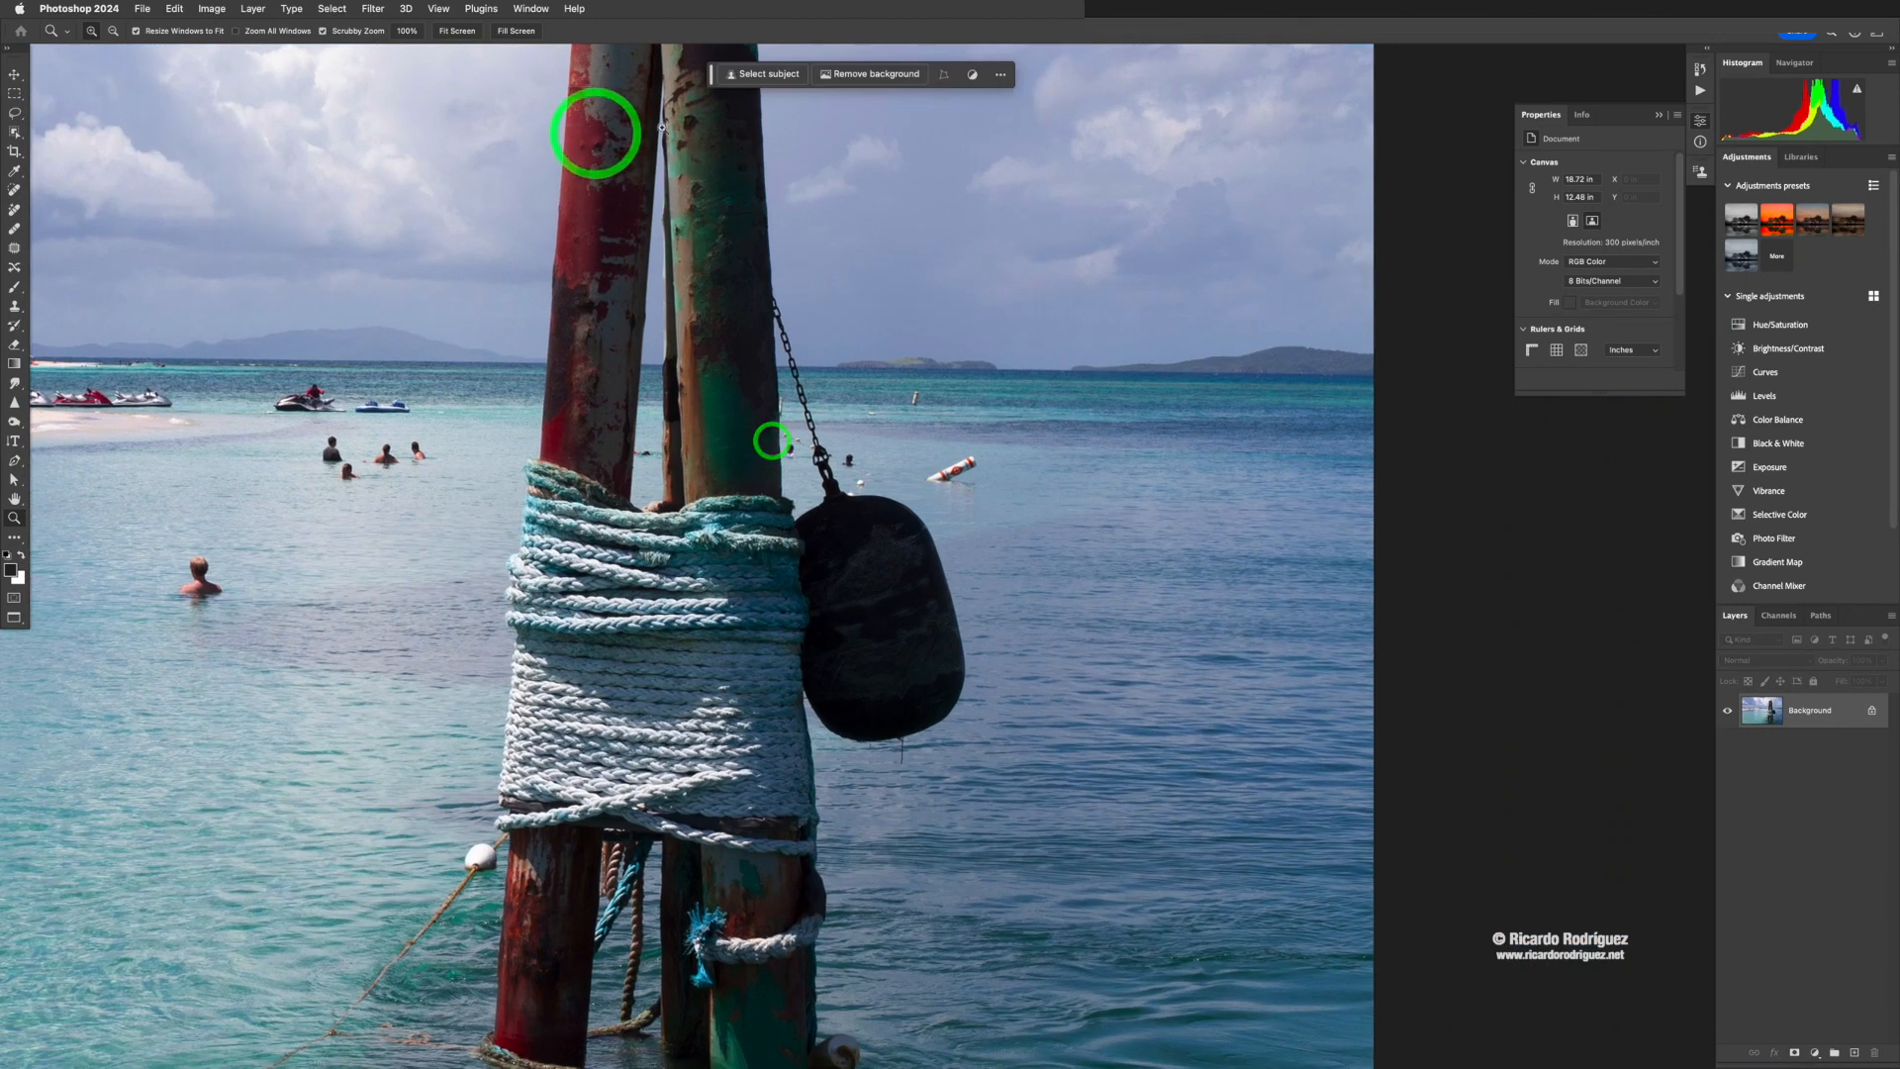
left_click_drag(738, 304, 972, 317)
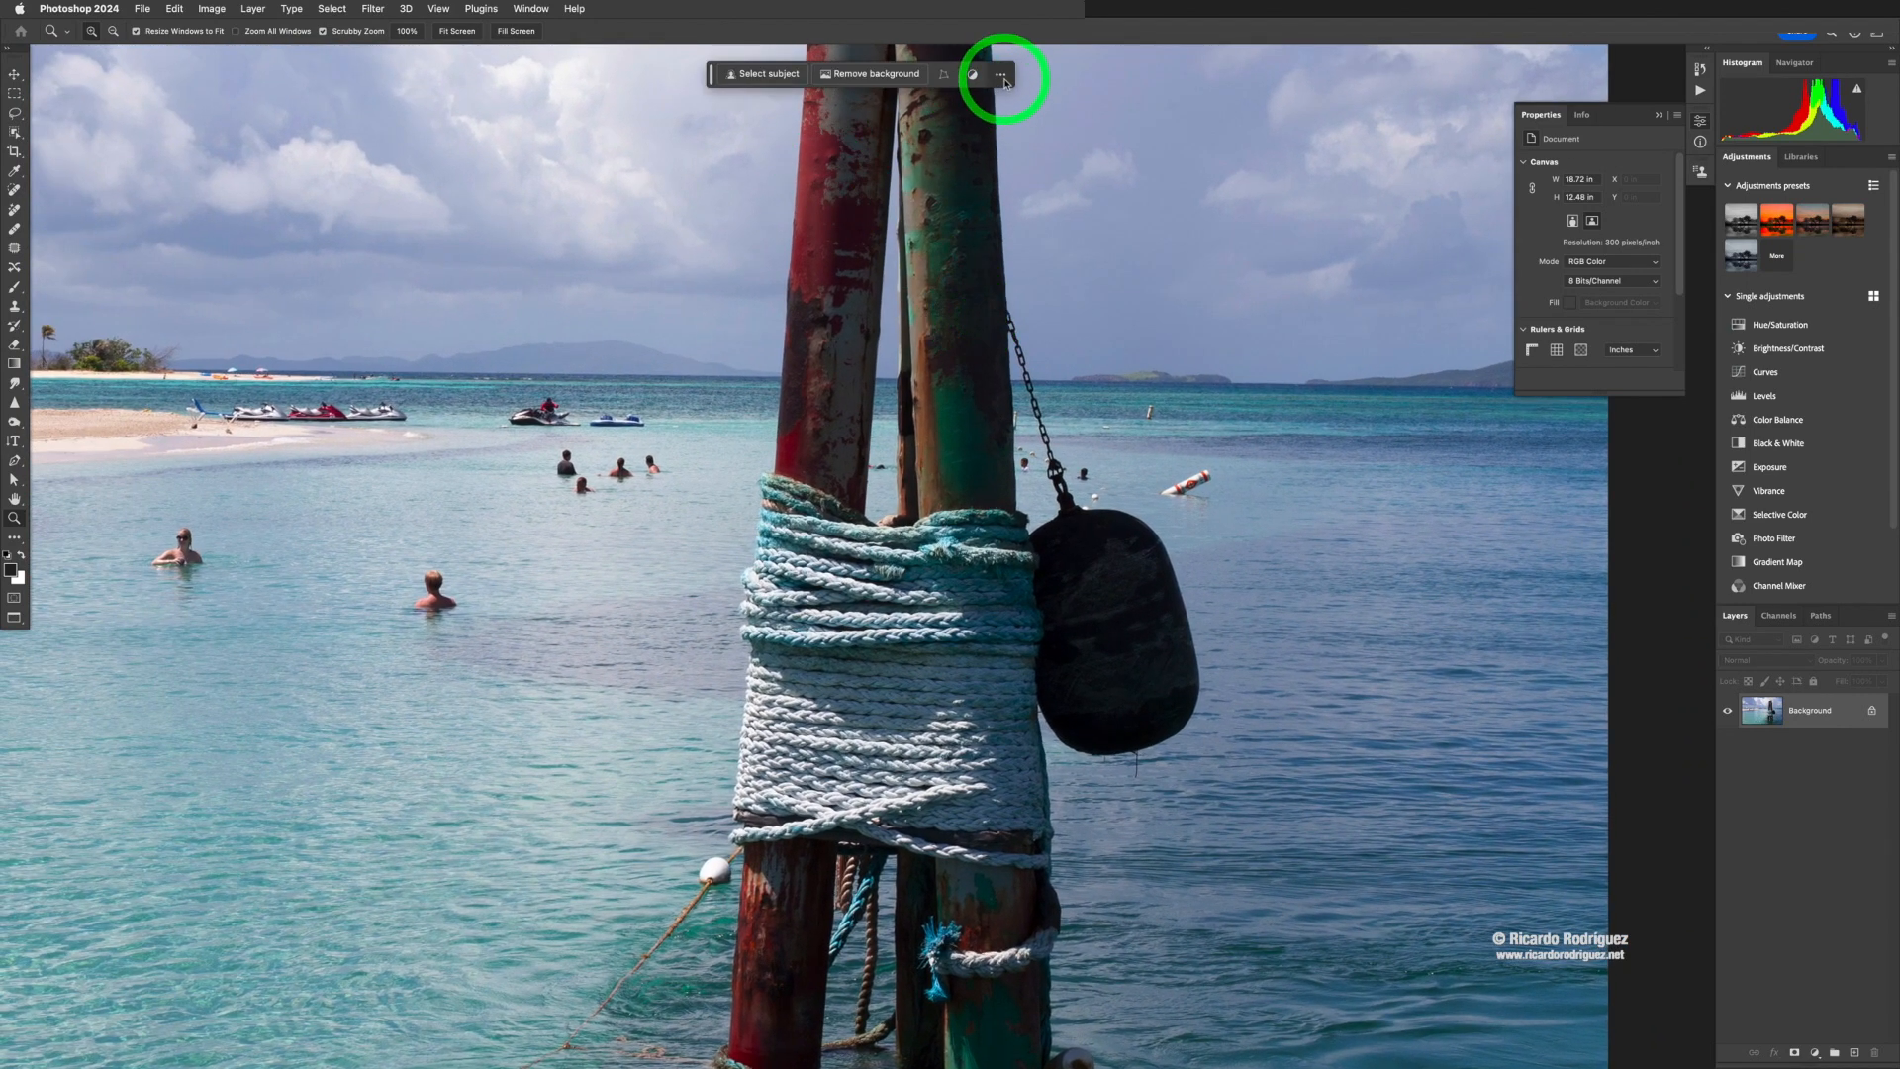
key("super+0")
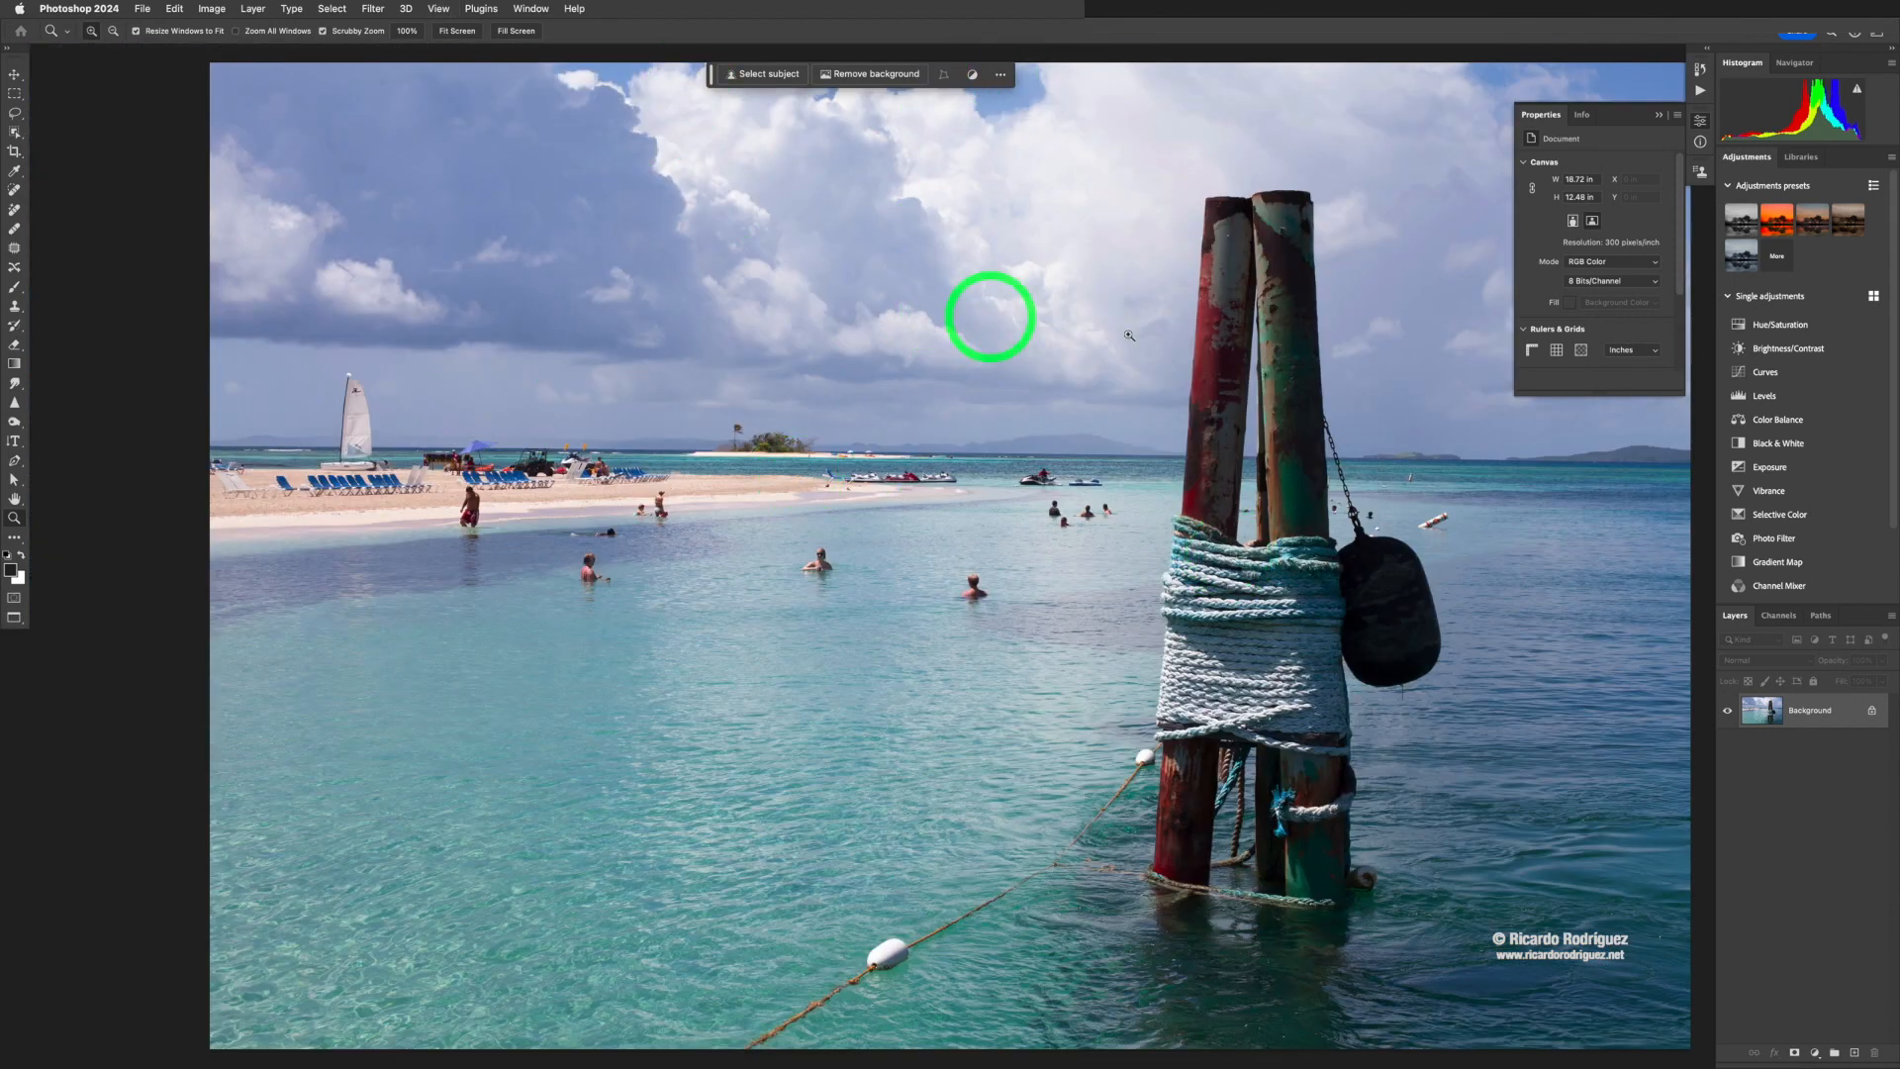
Hide the contextual task bar and show it again
left_click(1001, 74)
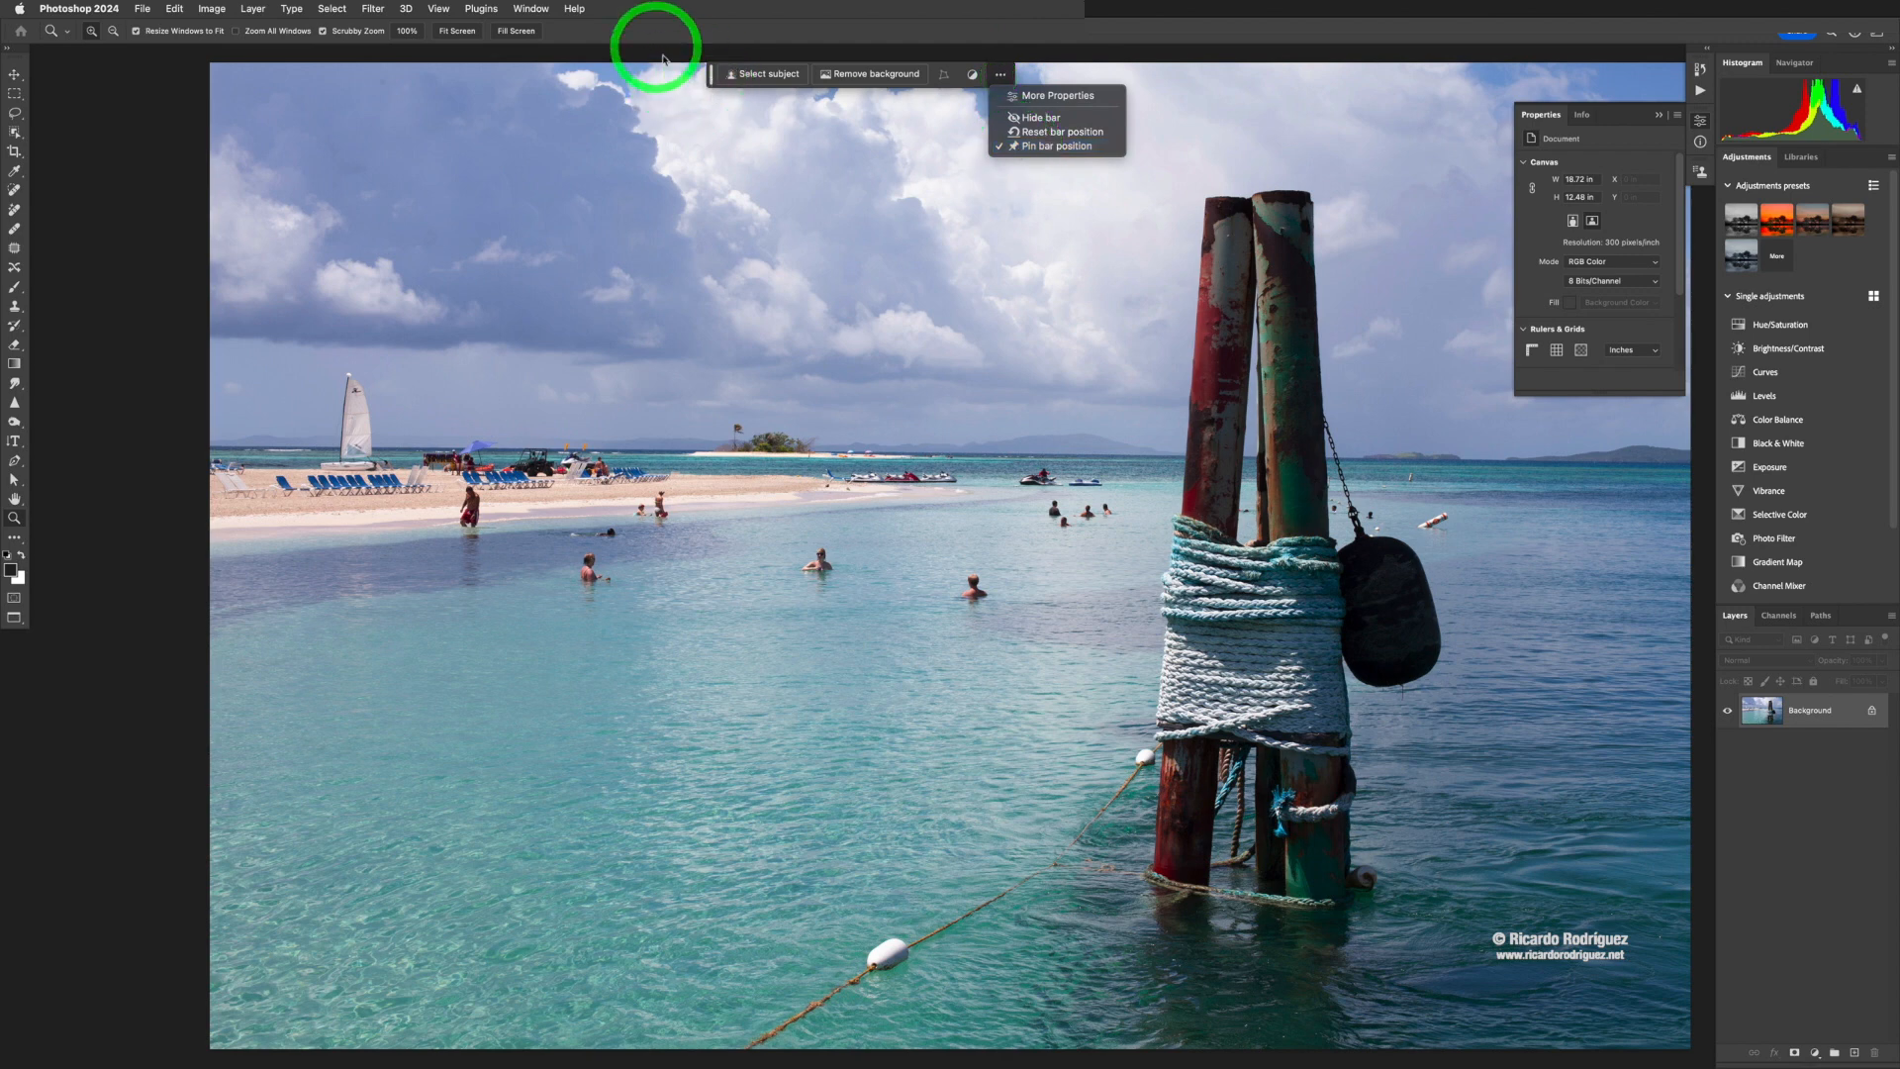
left_click(1068, 119)
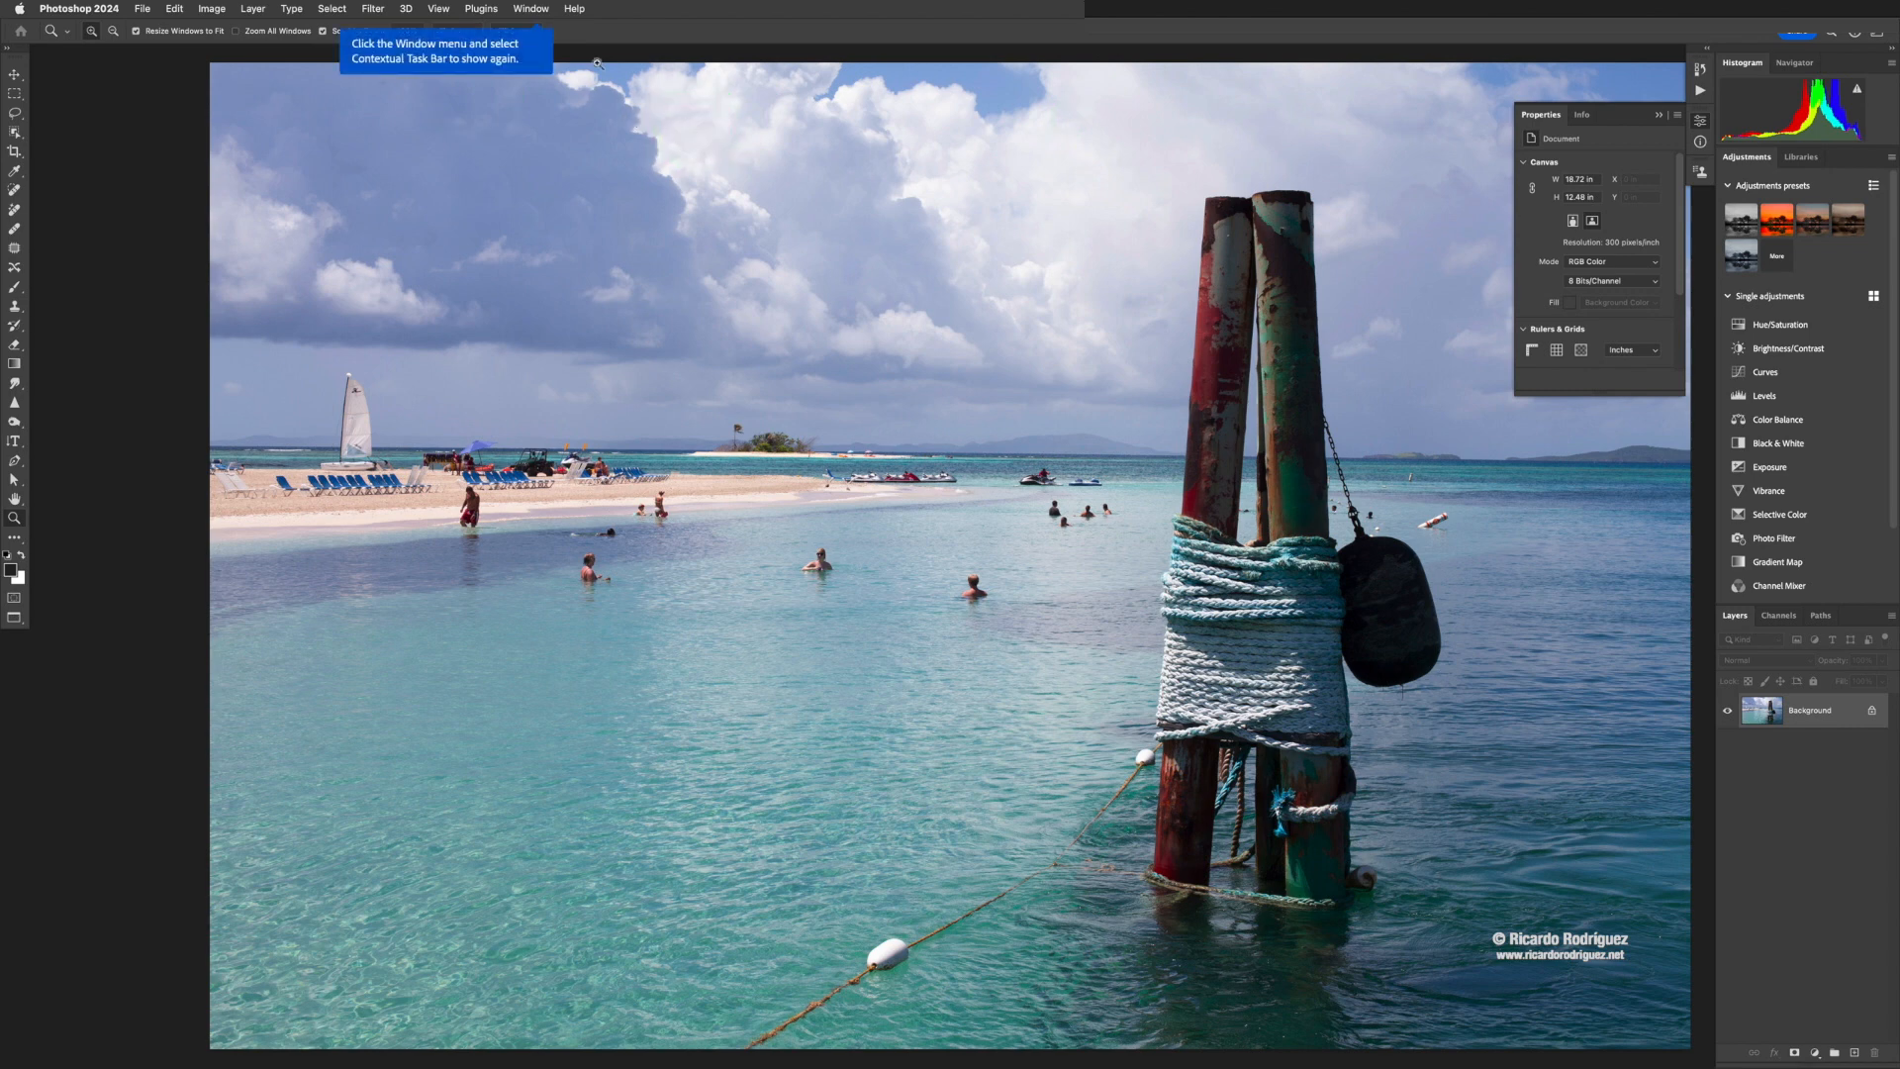
left_click(532, 10)
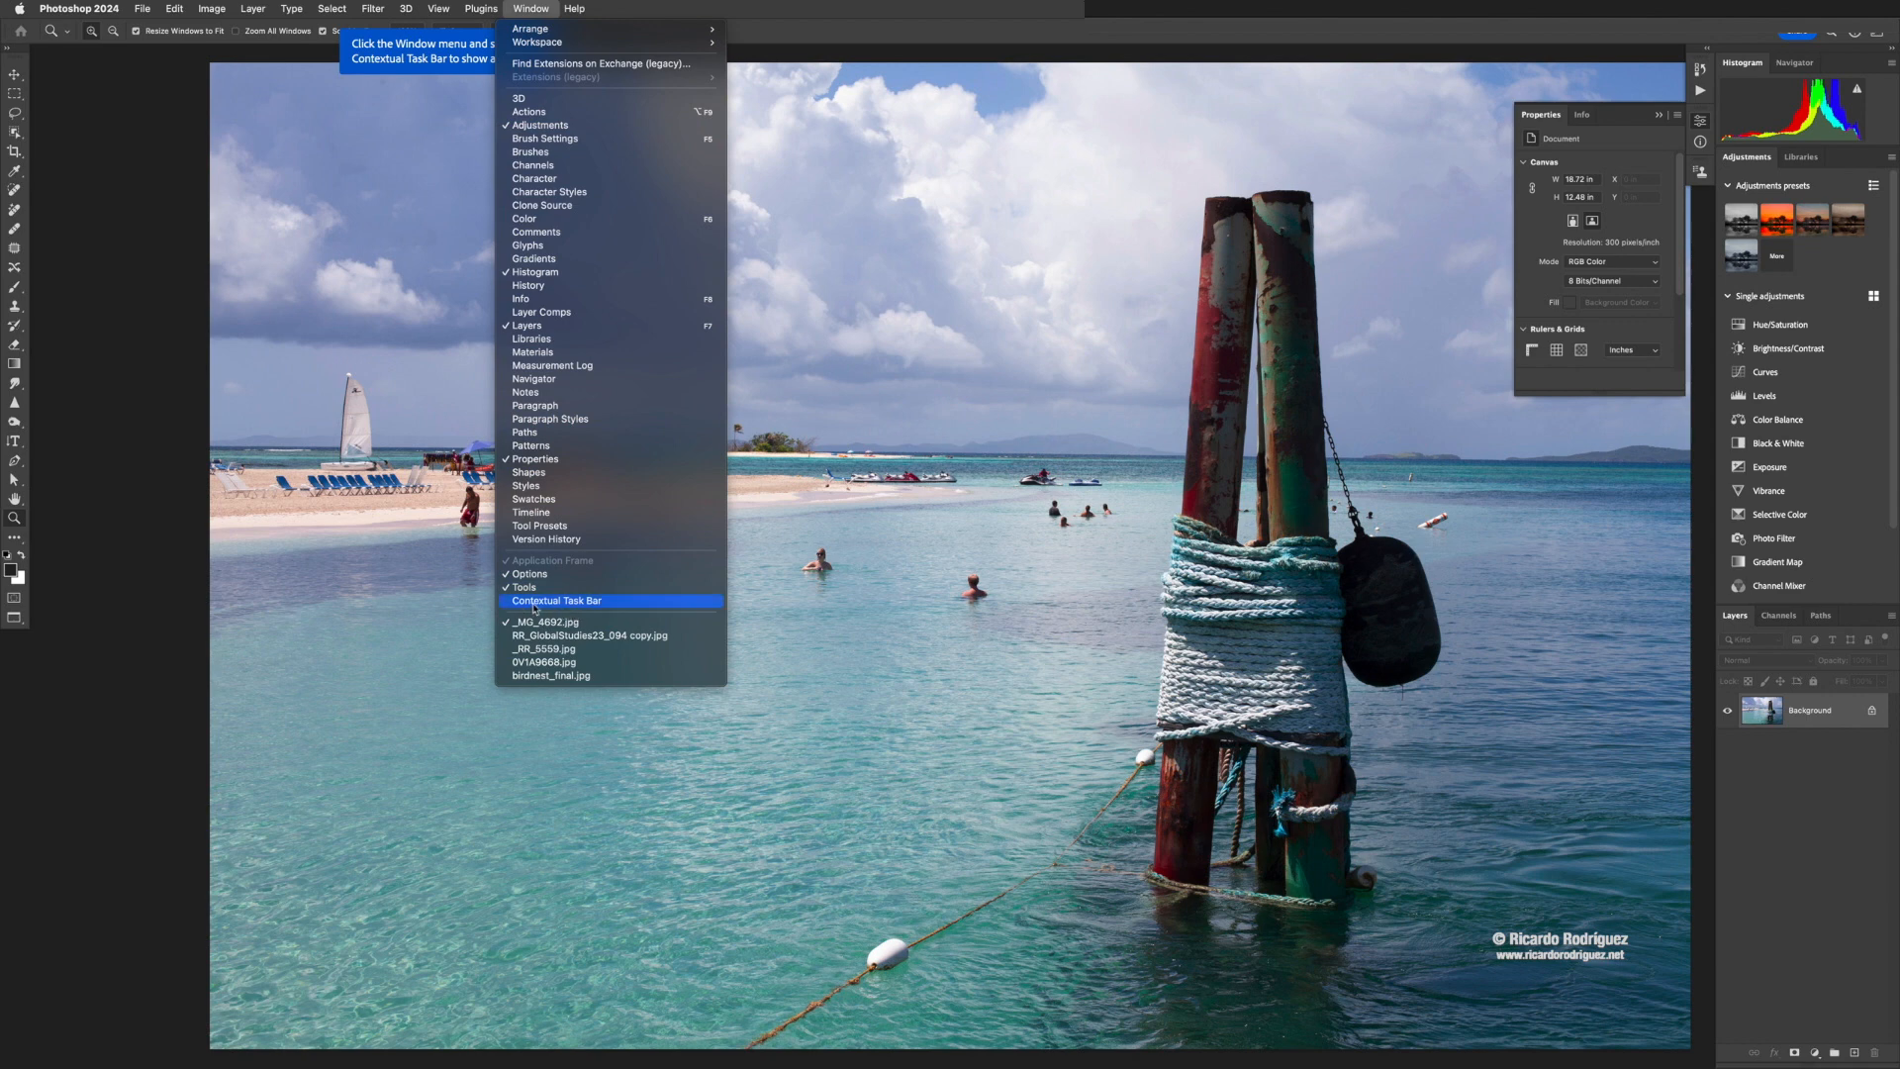
left_click(571, 606)
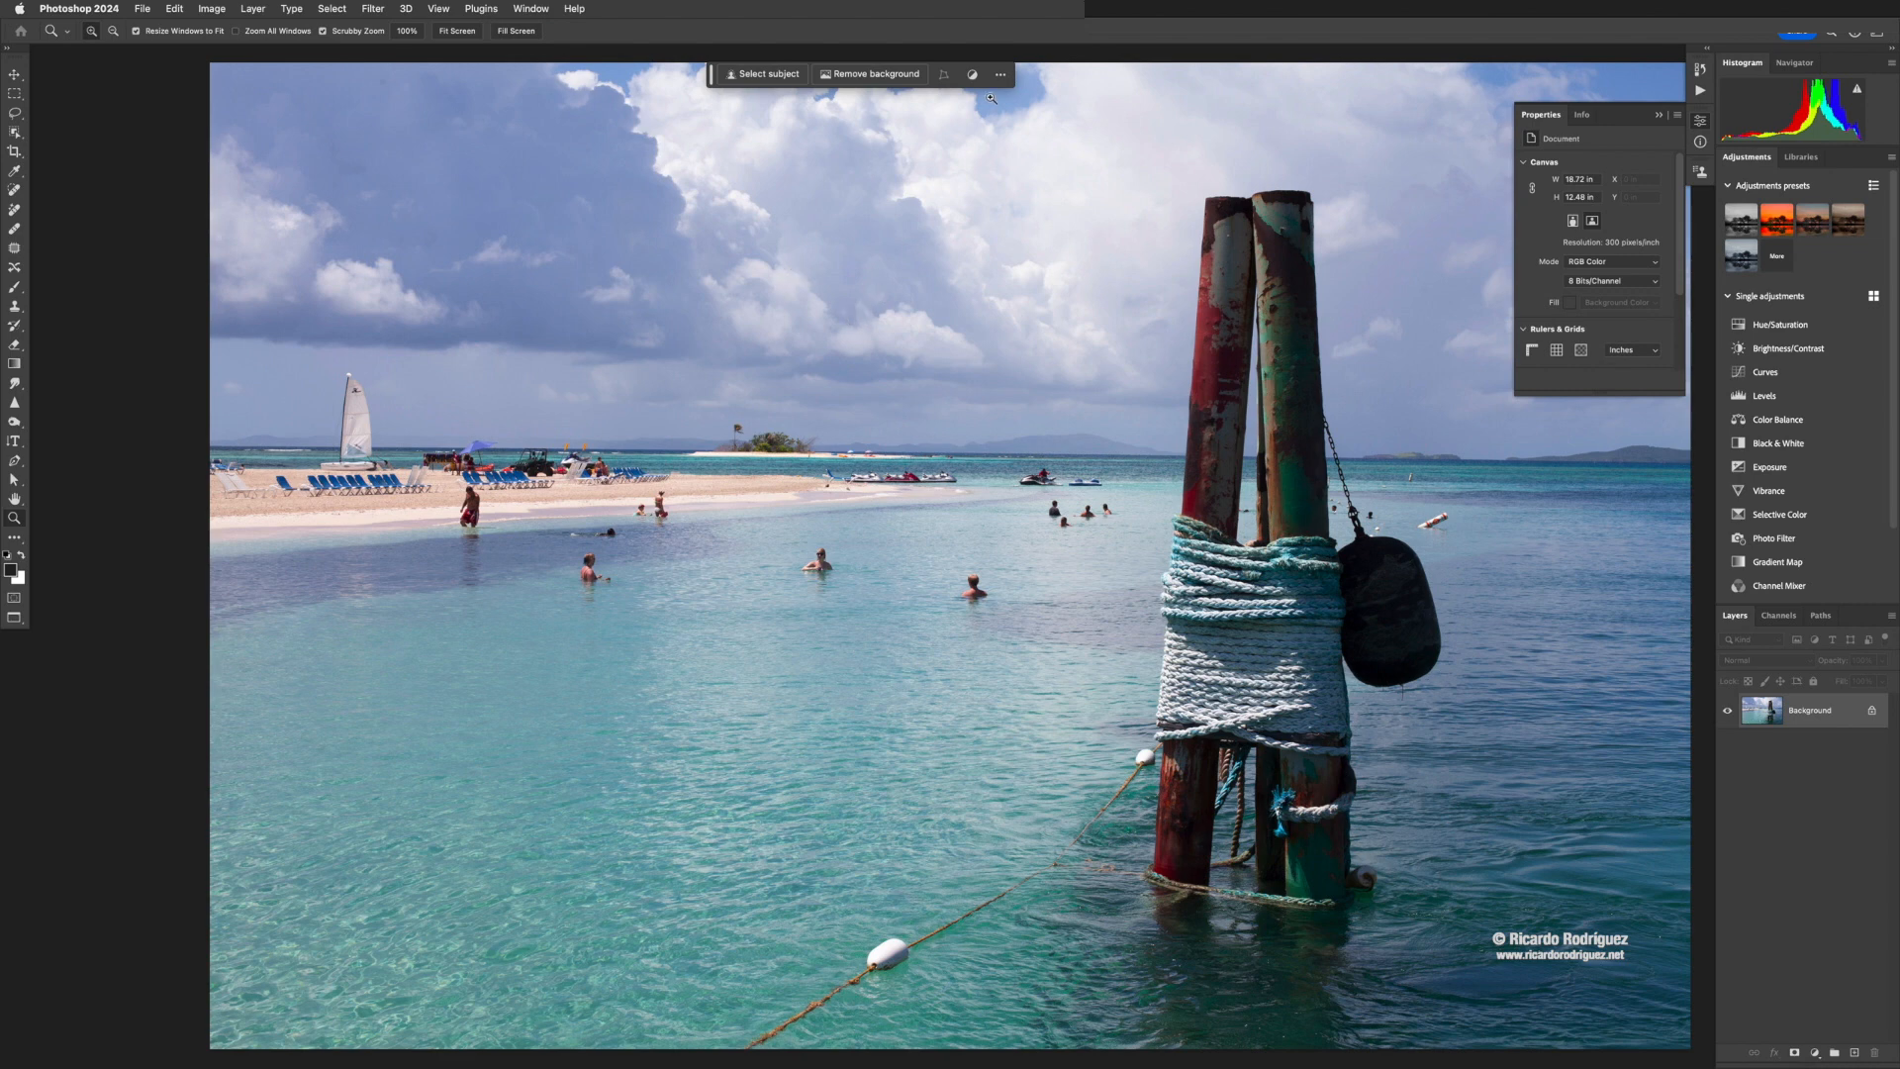
Place the contextual task bar on the clouds and compare its options for the Rectangular Marquee, Crop and Remove tools
left_click_drag(710, 75, 554, 195)
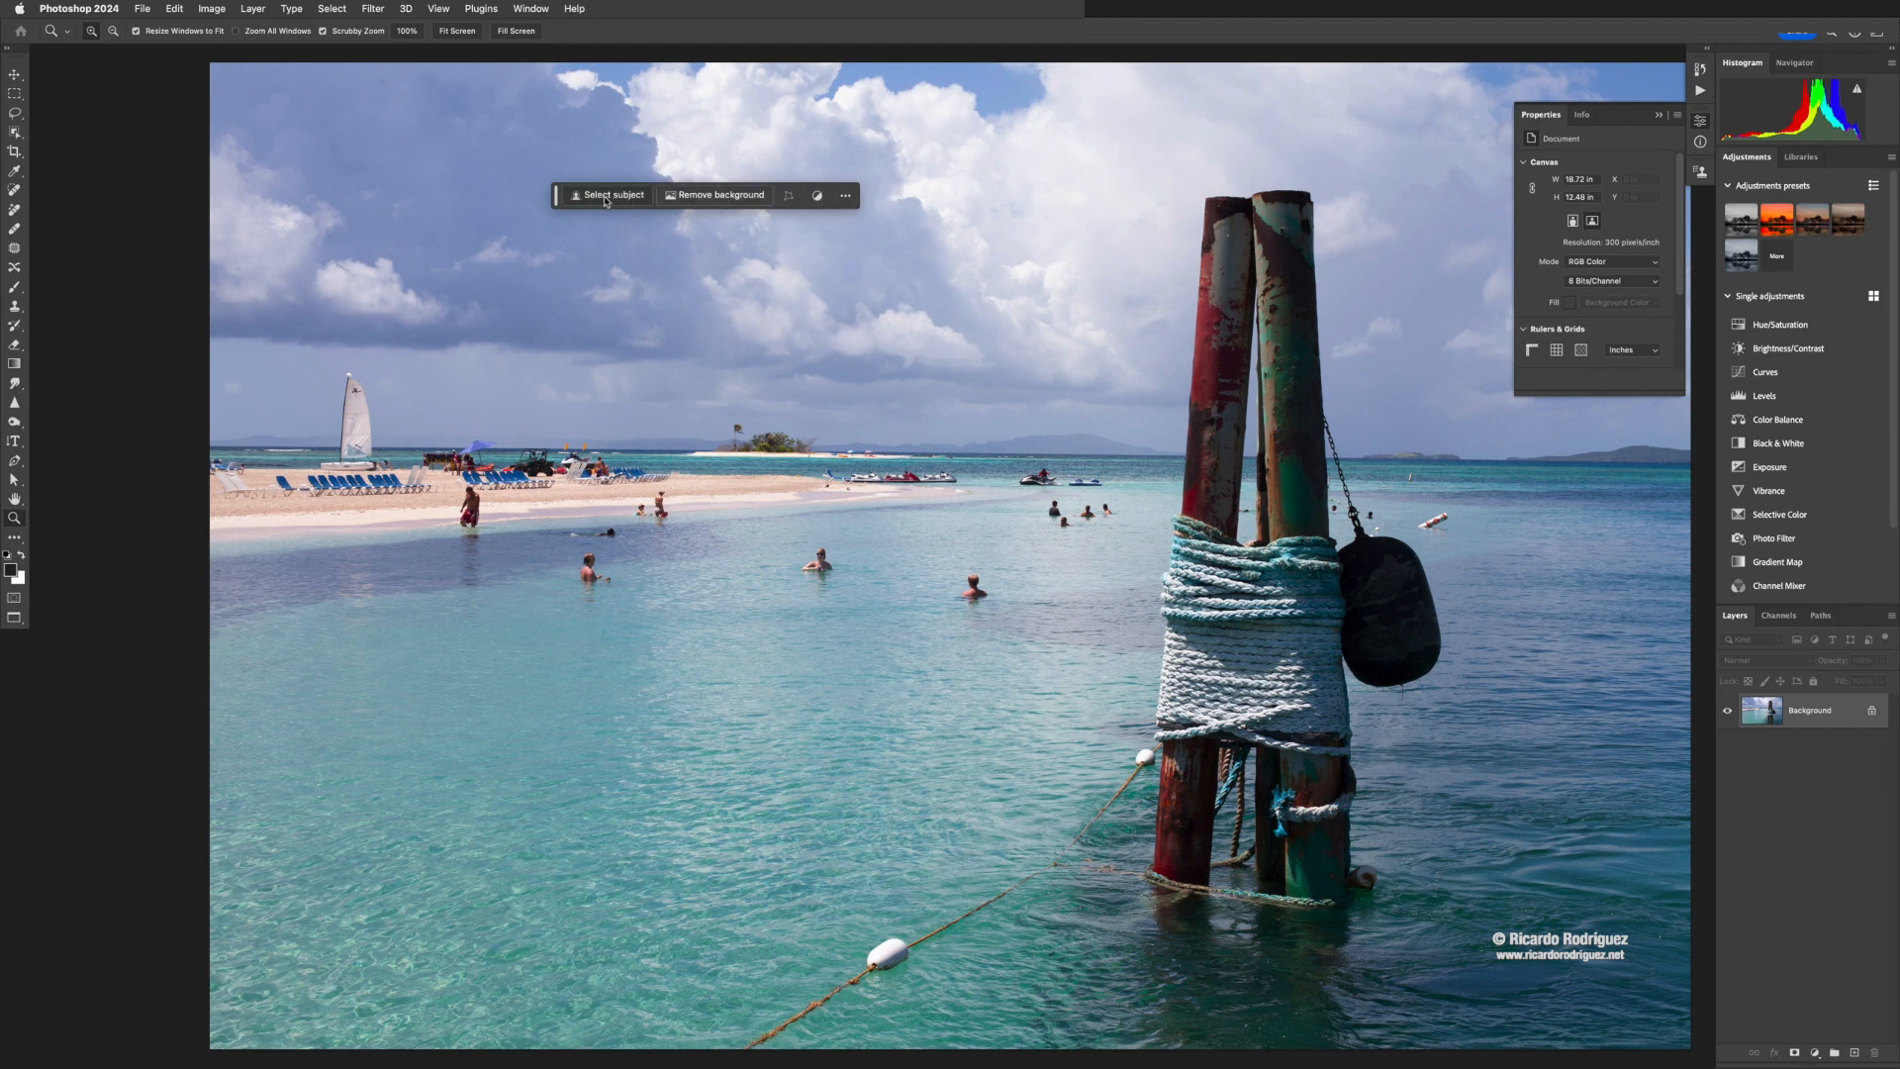
left_click(15, 95)
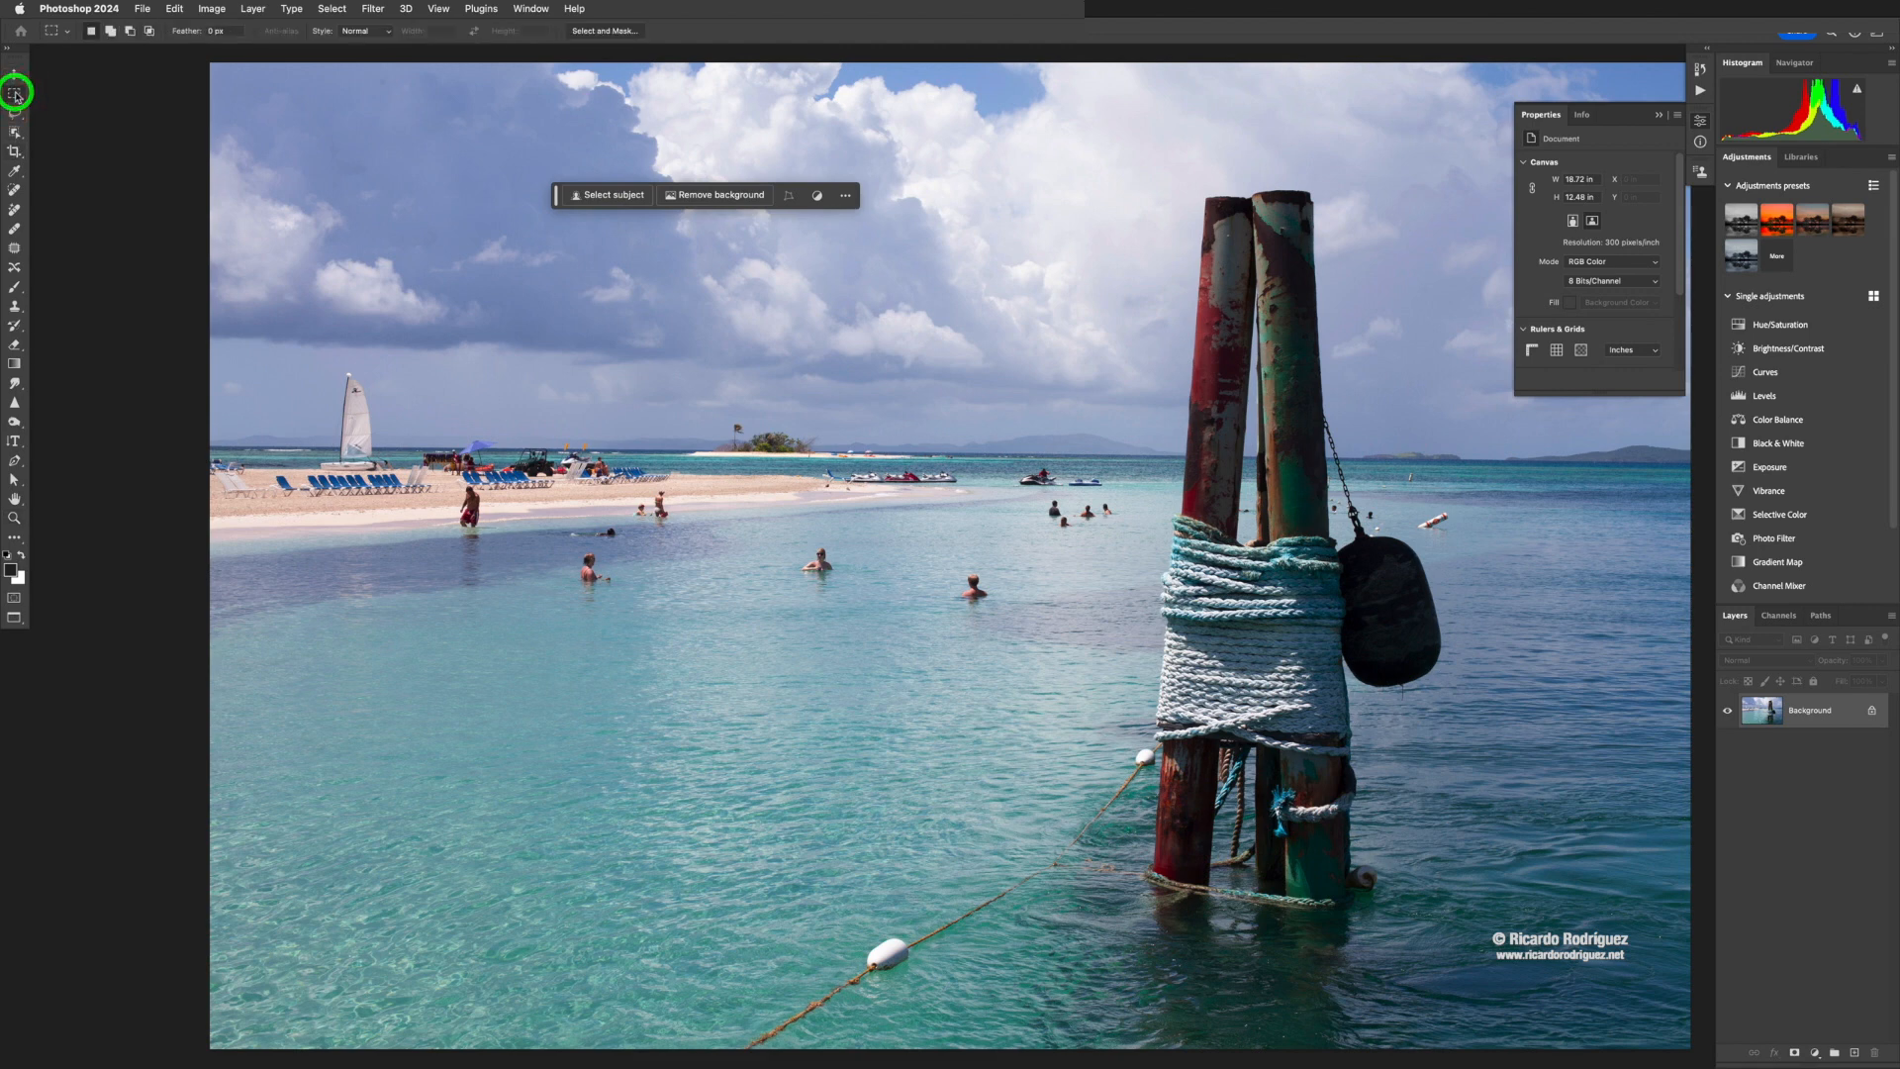
left_click(16, 153)
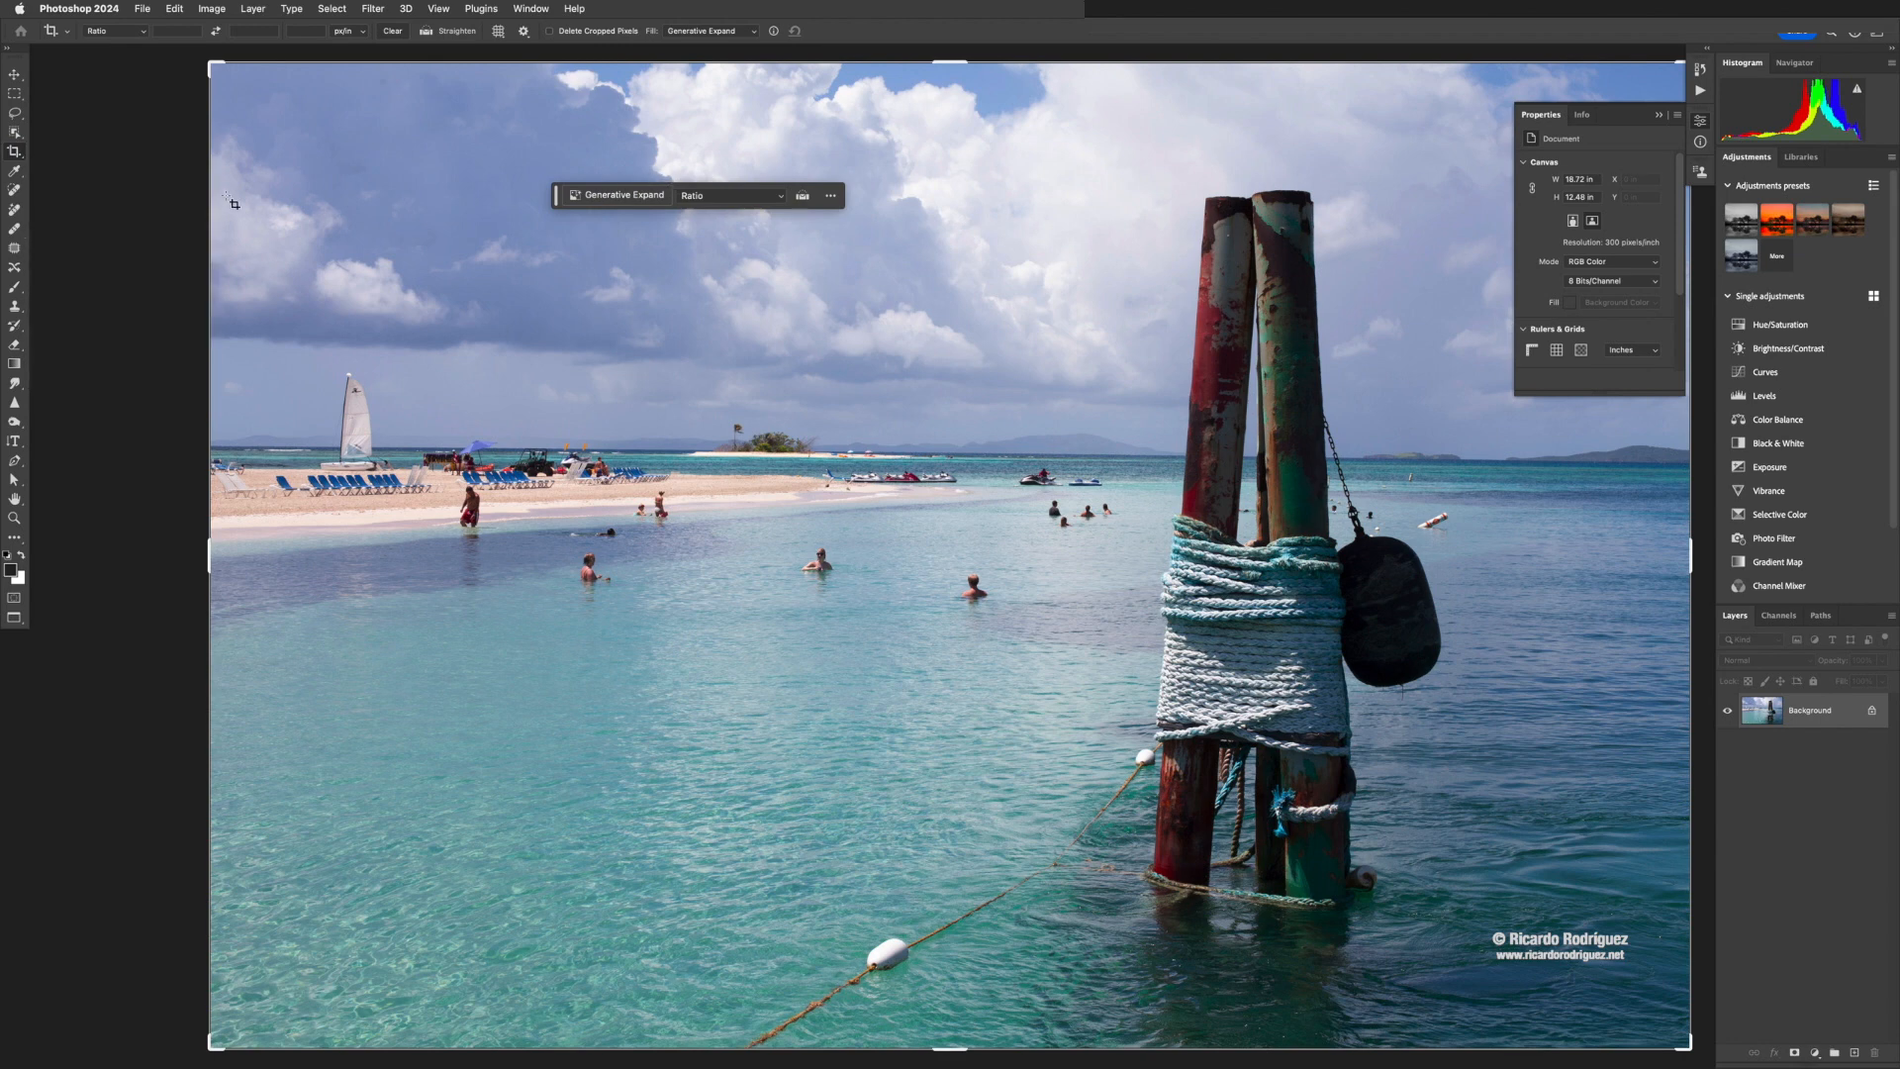
left_click(14, 210)
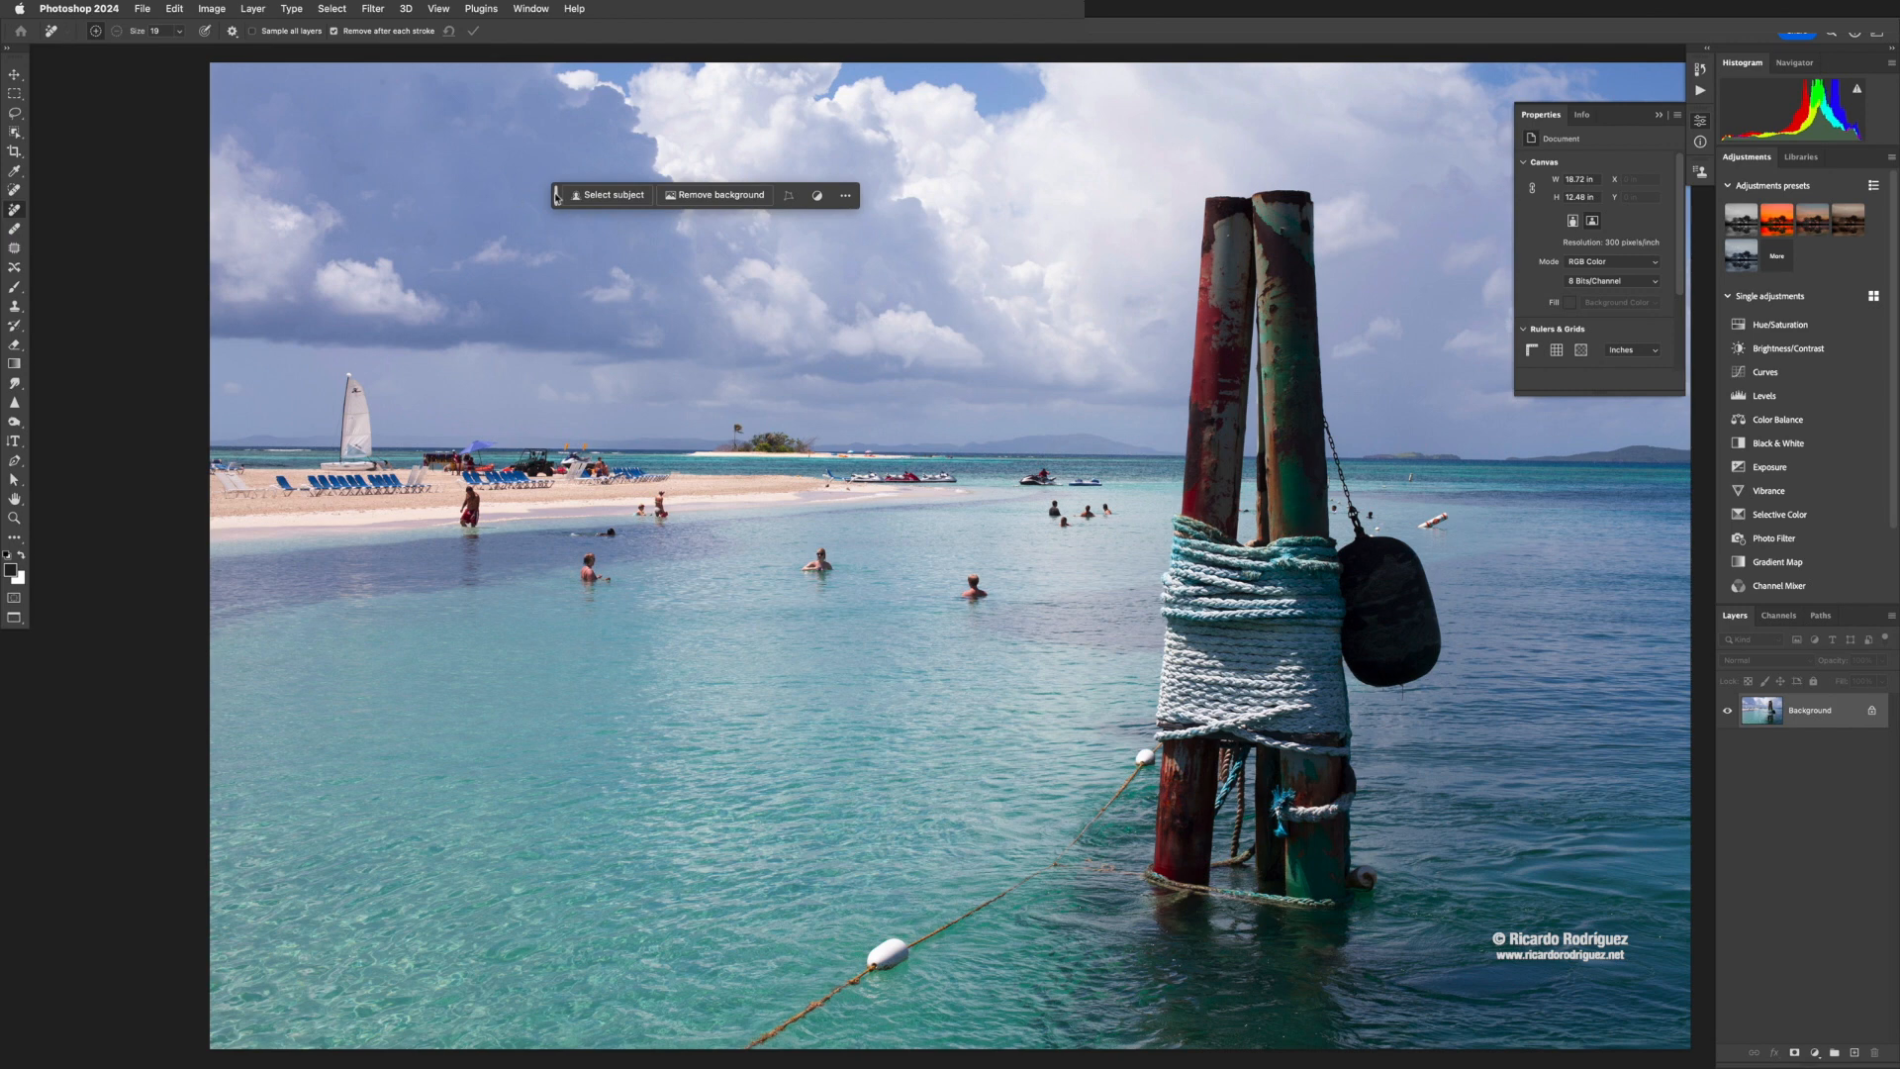
Move the contextual task bar to the photo's upper edge and check its pin option
left_click_drag(556, 197, 879, 70)
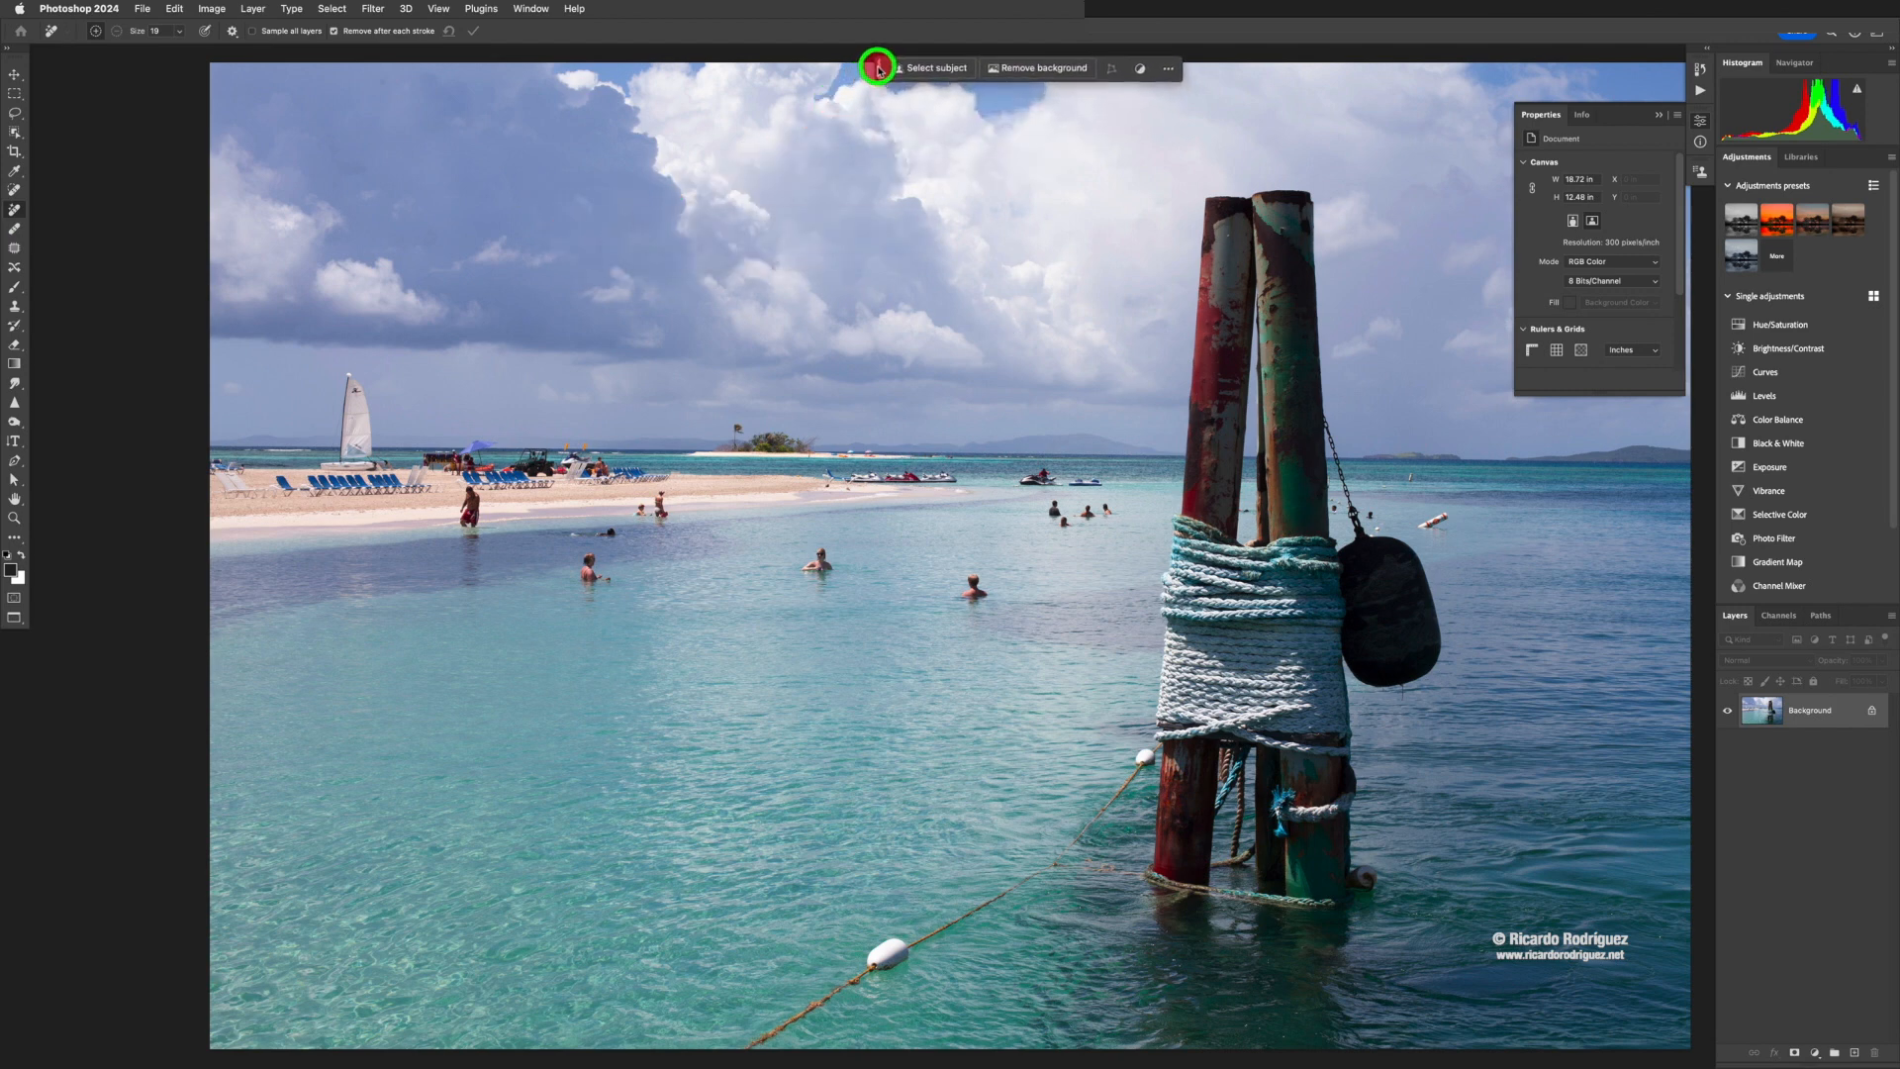
left_click(1169, 68)
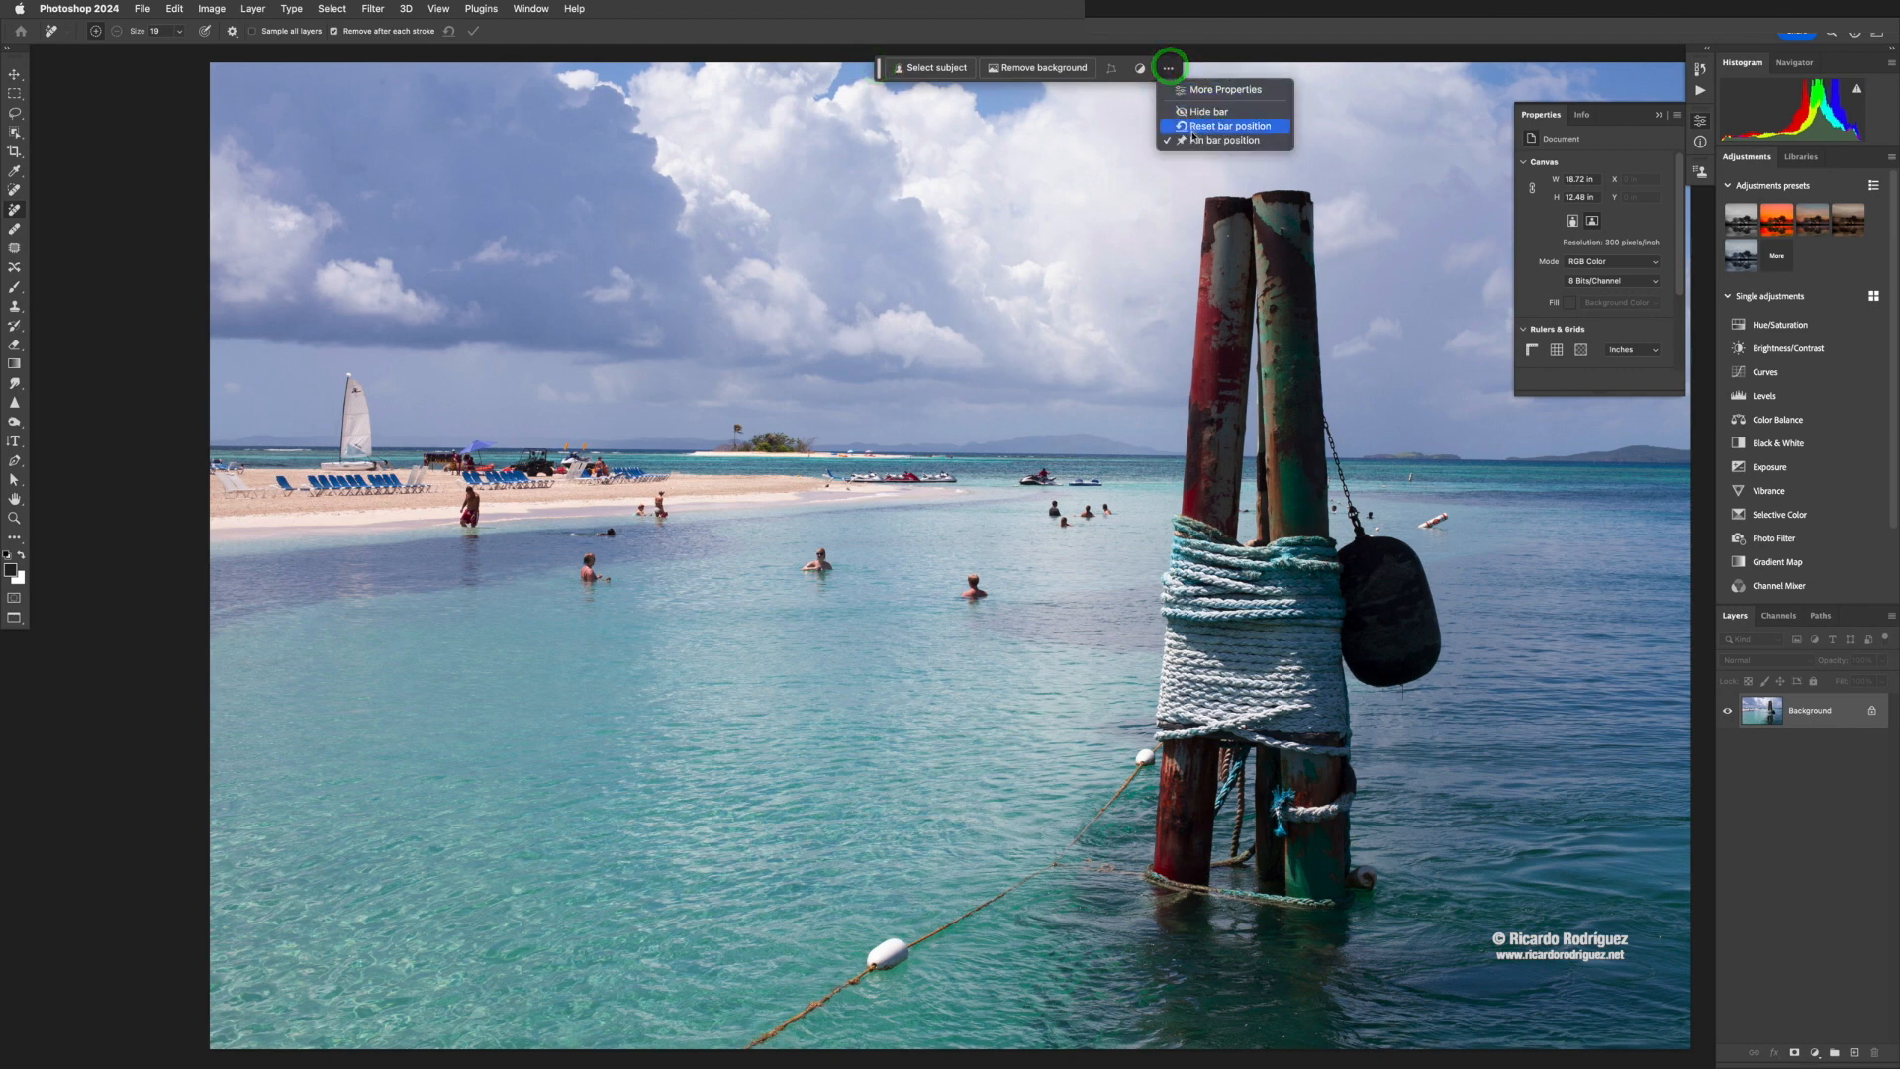
left_click(1172, 62)
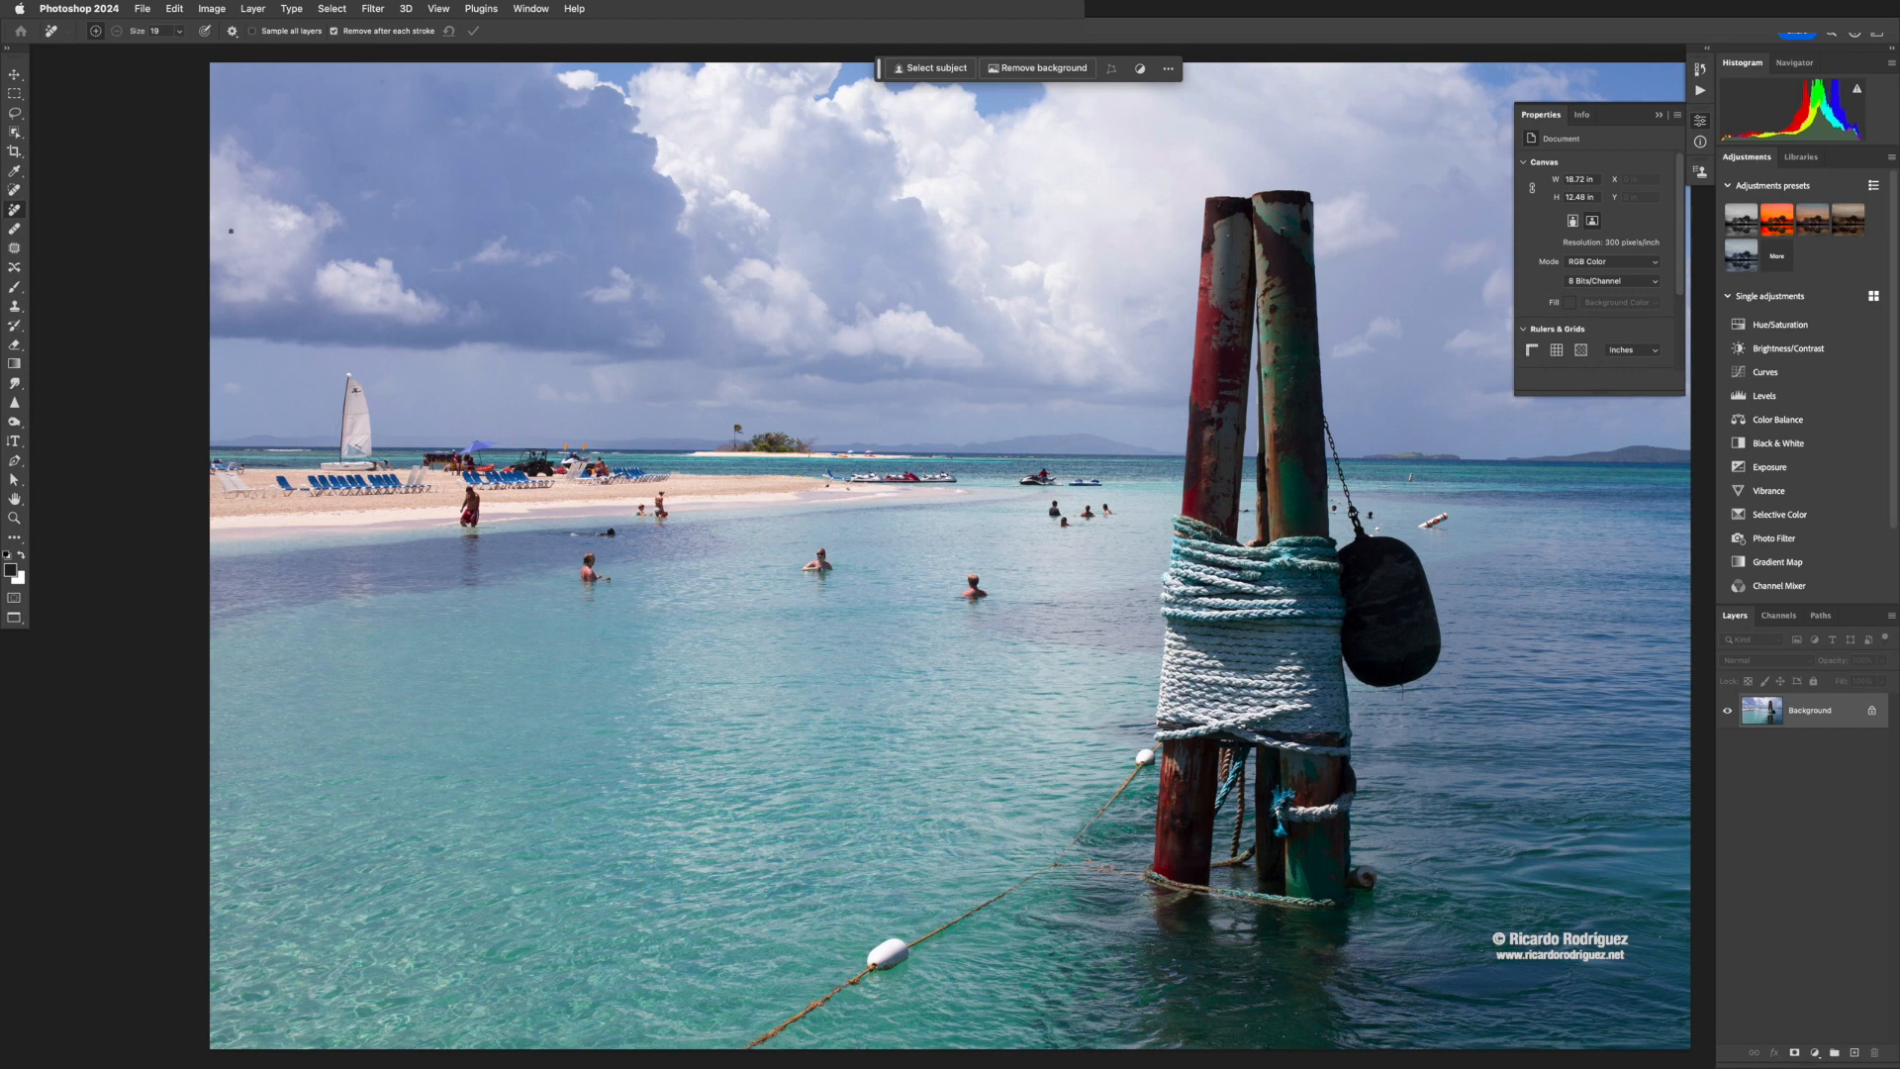
Remove the swimmer closest to the wooden pilings using the Remove tool with a brush size of 40
left_click(13, 233)
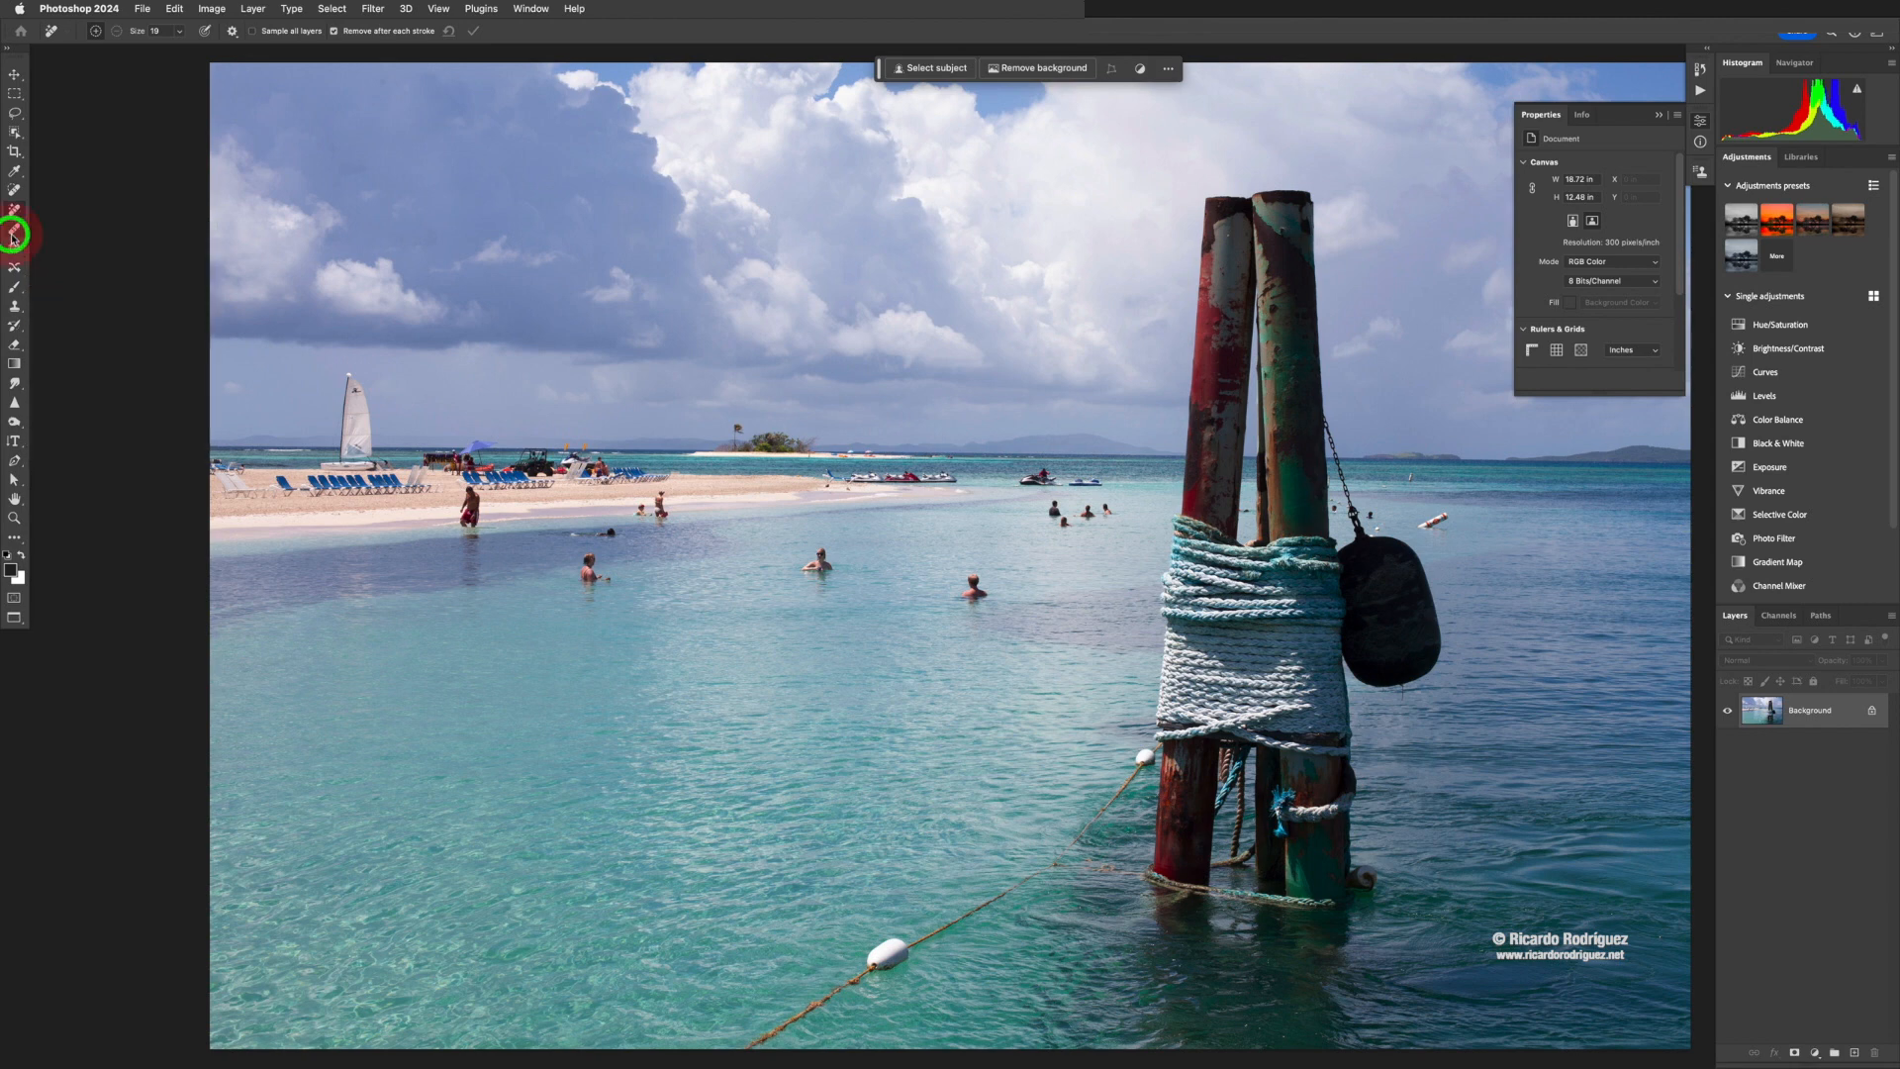
left_click(13, 214)
key("bracketright")
key("bracketright")
key("bracketright")
key("bracketleft")
key("bracketleft")
key("bracketleft")
mouse_move(985, 610)
left_mouse_down()
mouse_move(1001, 585)
mouse_move(984, 560)
mouse_move(941, 568)
mouse_move(952, 612)
mouse_move(995, 615)
left_mouse_up()
mouse_move(984, 609)
left_mouse_down()
mouse_move(1006, 590)
mouse_move(984, 560)
mouse_move(941, 581)
mouse_move(977, 611)
left_mouse_up()
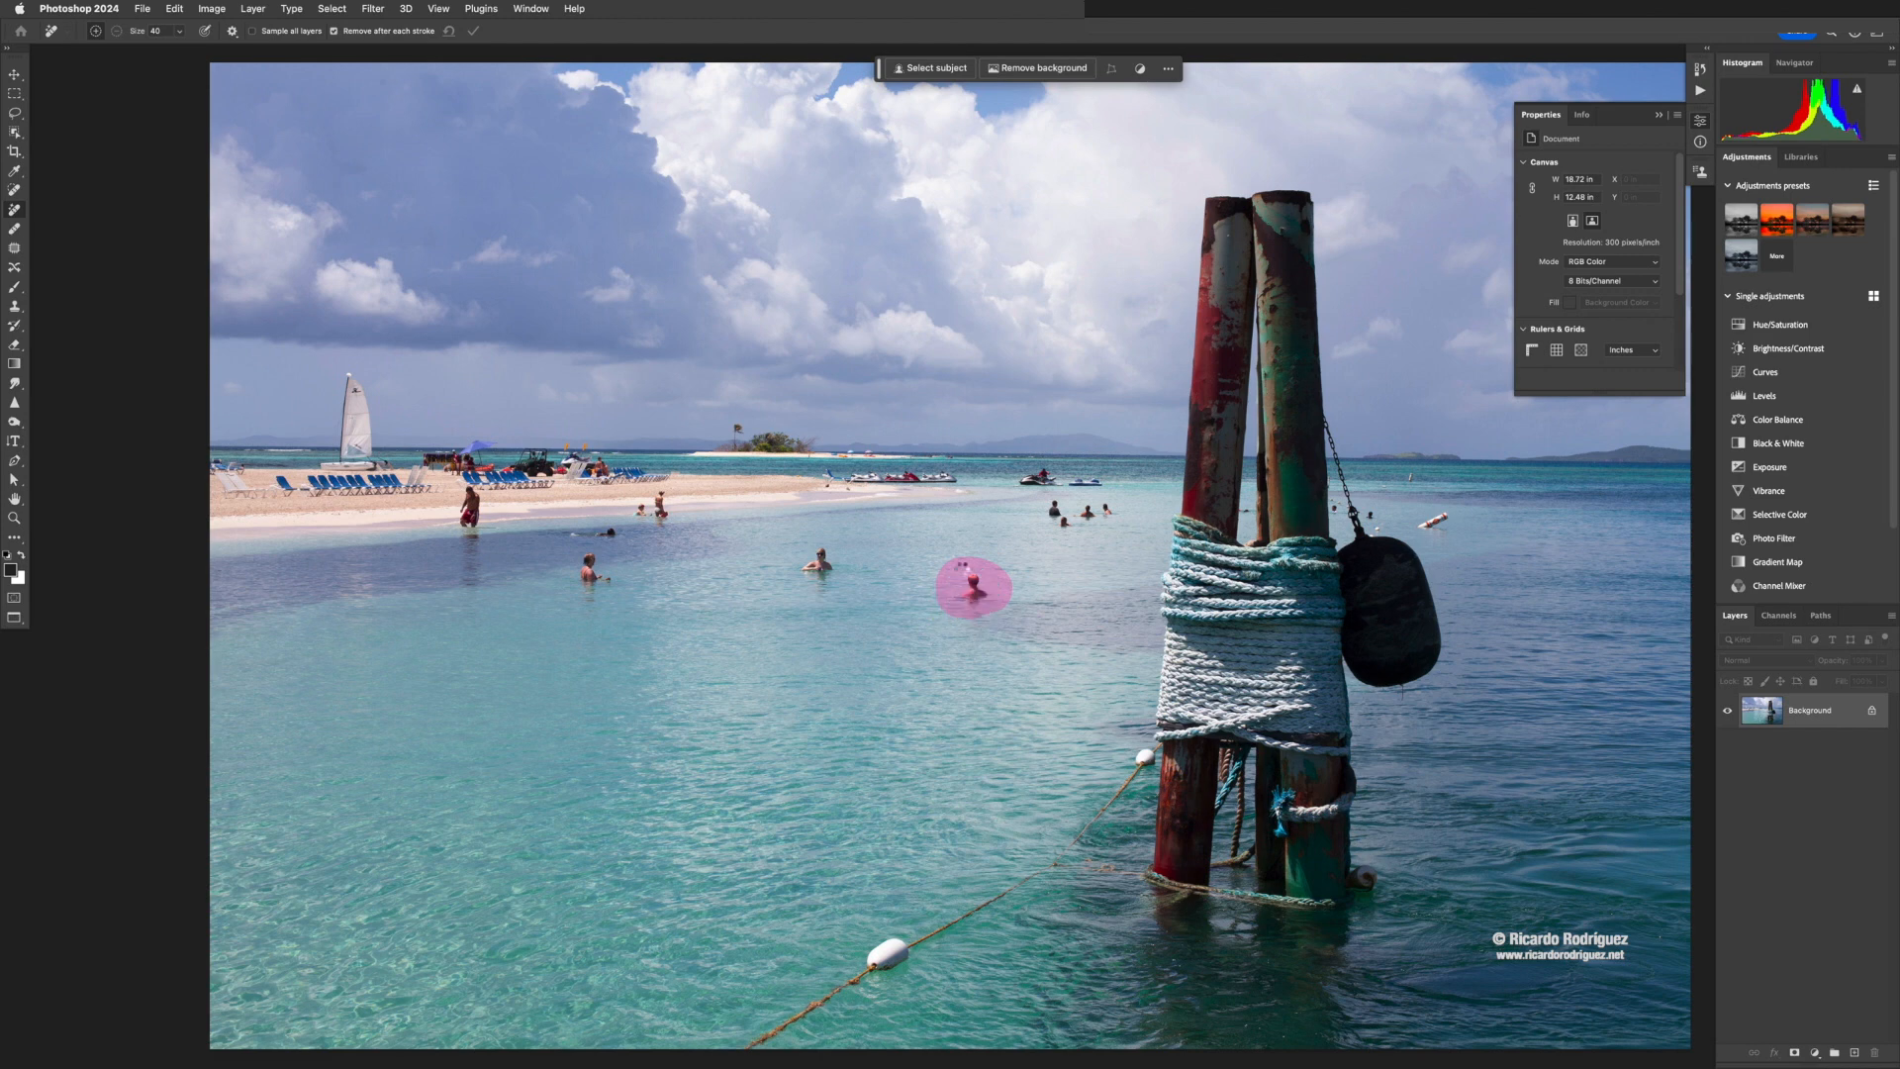
left_click_drag(993, 601, 994, 610)
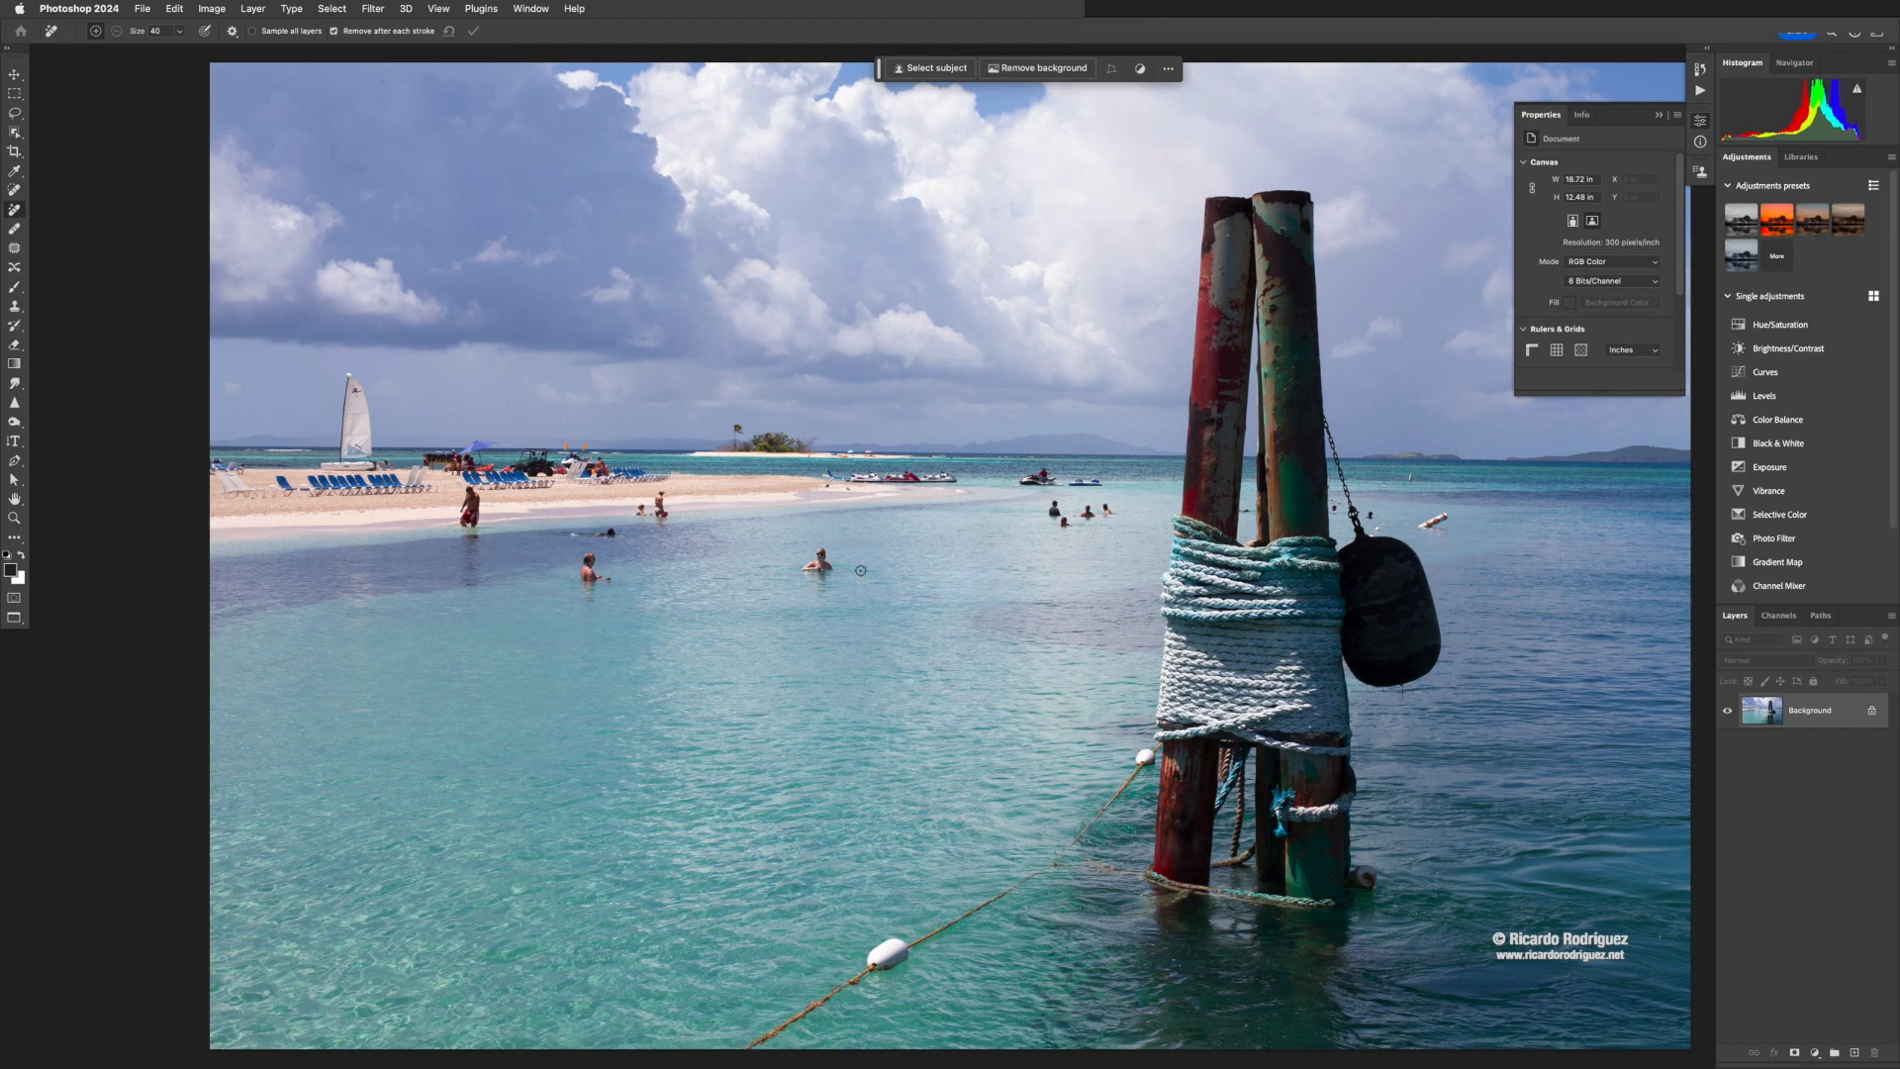
Remove the other swimmers in the water, the group near the pilings and the people at the beach's edge
mouse_move(857, 571)
left_mouse_down()
mouse_move(845, 539)
mouse_move(785, 547)
mouse_move(798, 581)
mouse_move(863, 582)
left_mouse_up()
mouse_move(630, 581)
left_mouse_down()
mouse_move(619, 555)
mouse_move(573, 543)
mouse_move(571, 594)
mouse_move(631, 584)
mouse_move(610, 518)
mouse_move(561, 518)
mouse_move(552, 543)
mouse_move(636, 539)
left_mouse_up()
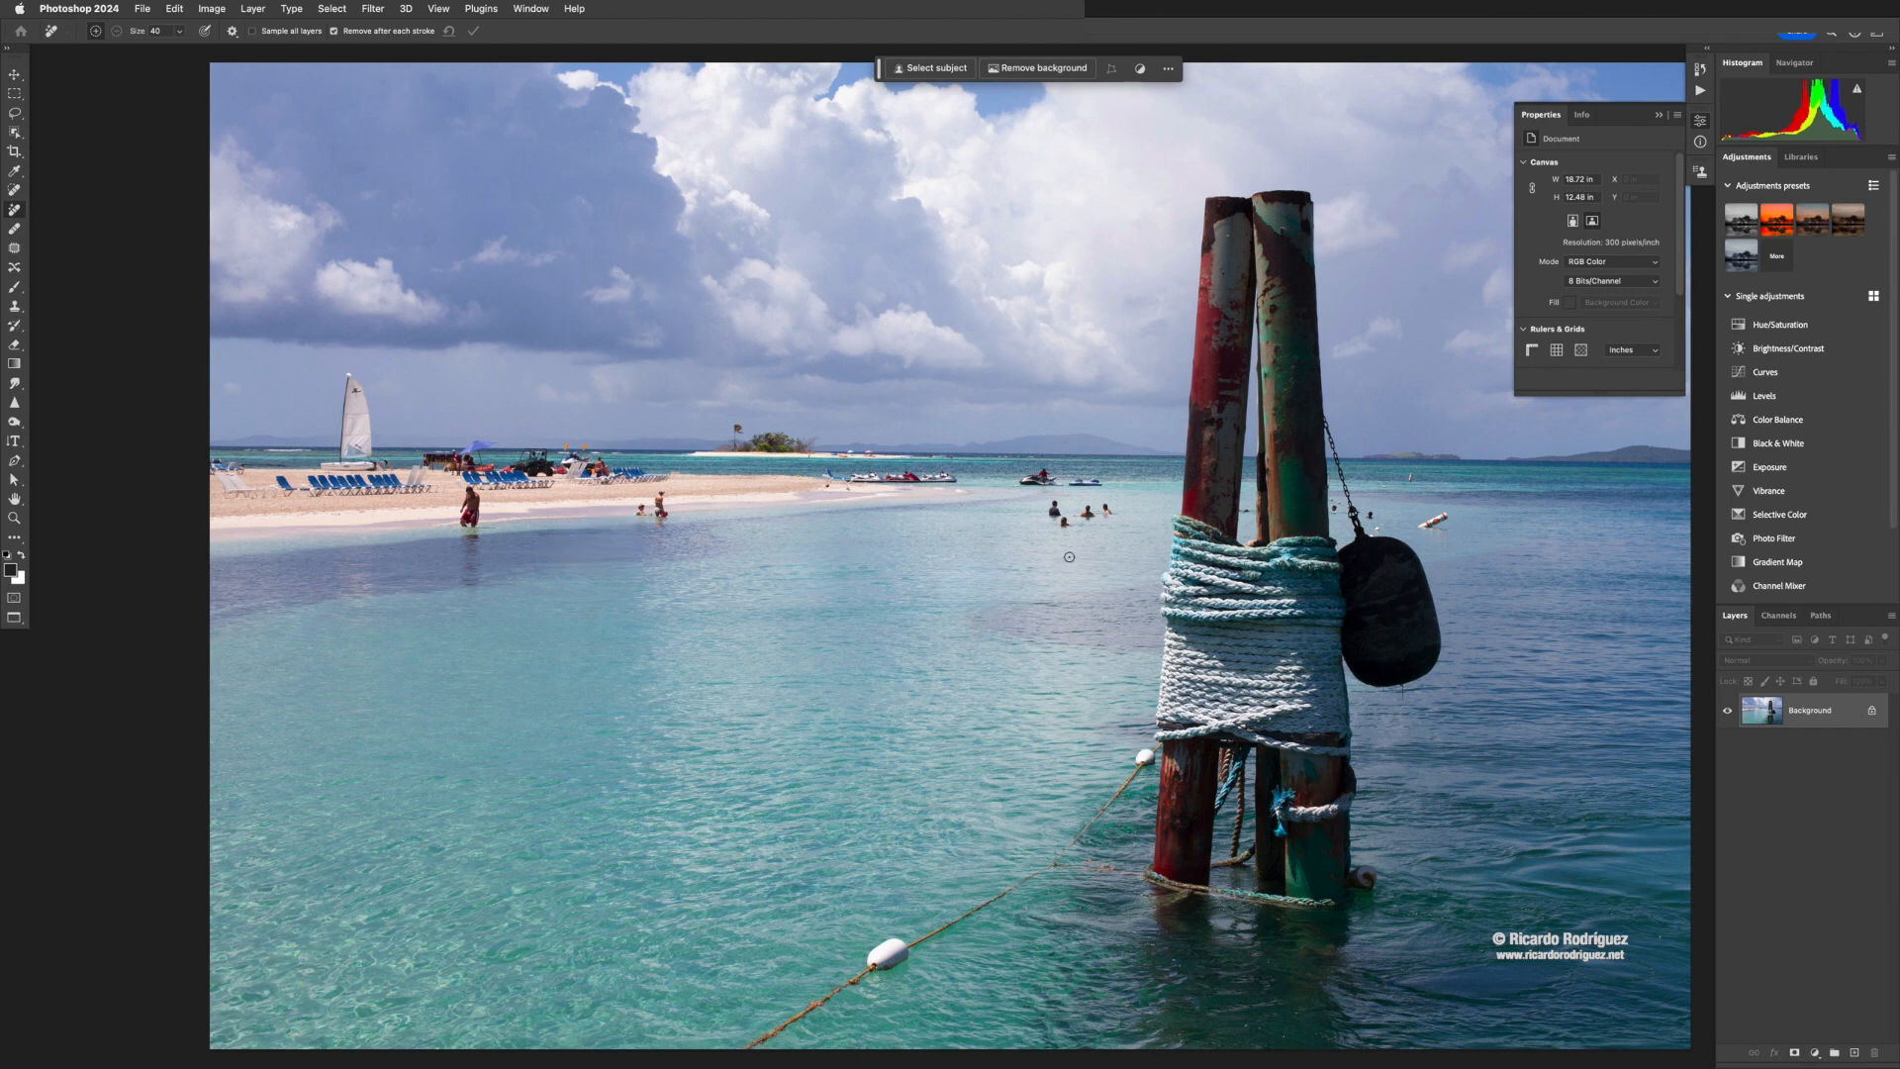
left_click(1135, 519)
mouse_move(1135, 519)
left_mouse_down()
mouse_move(1130, 498)
mouse_move(1031, 501)
mouse_move(1057, 531)
mouse_move(1123, 540)
left_mouse_up()
mouse_move(687, 516)
left_mouse_down()
mouse_move(664, 486)
mouse_move(628, 505)
mouse_move(645, 526)
mouse_move(681, 516)
left_mouse_up()
Remove the man wading at the shoreline, undoing the first attempt and painting over only his body, and show the whole photo
key("z")
left_click_drag(484, 515, 520, 530)
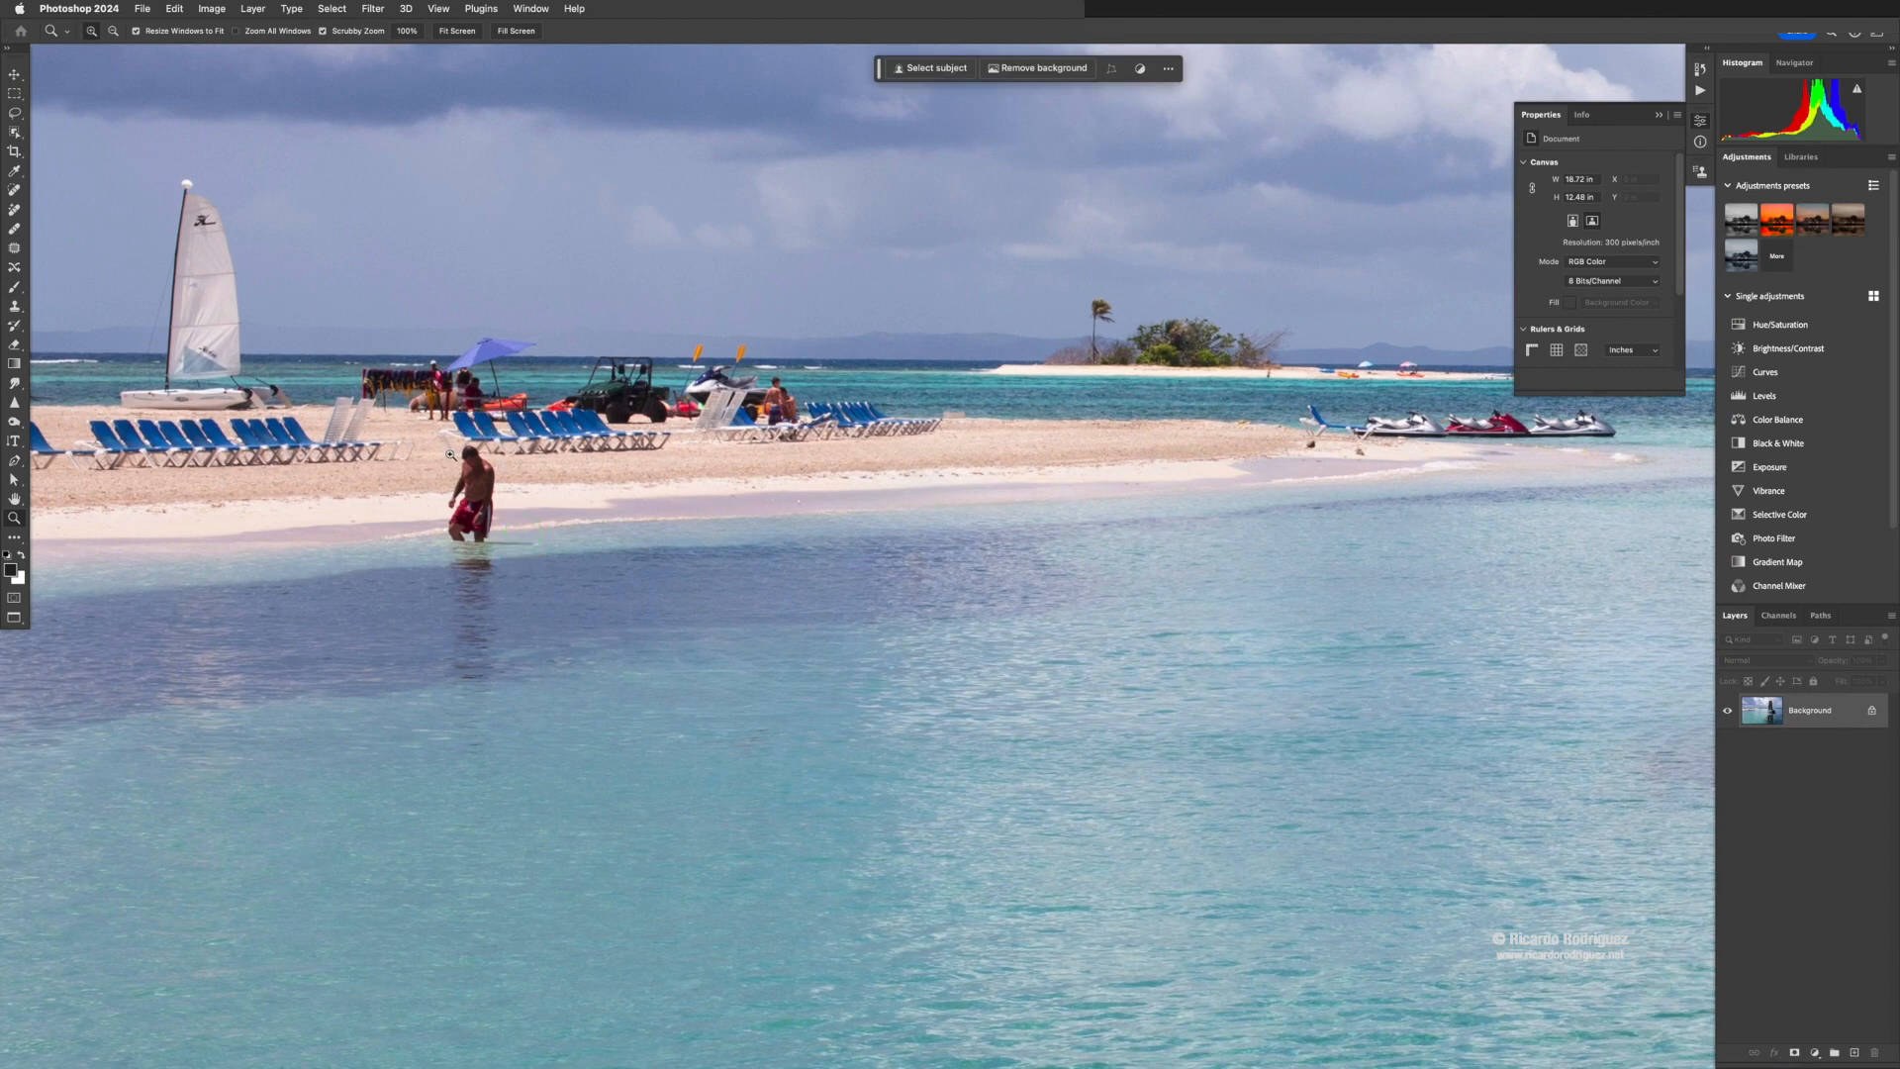
key("j")
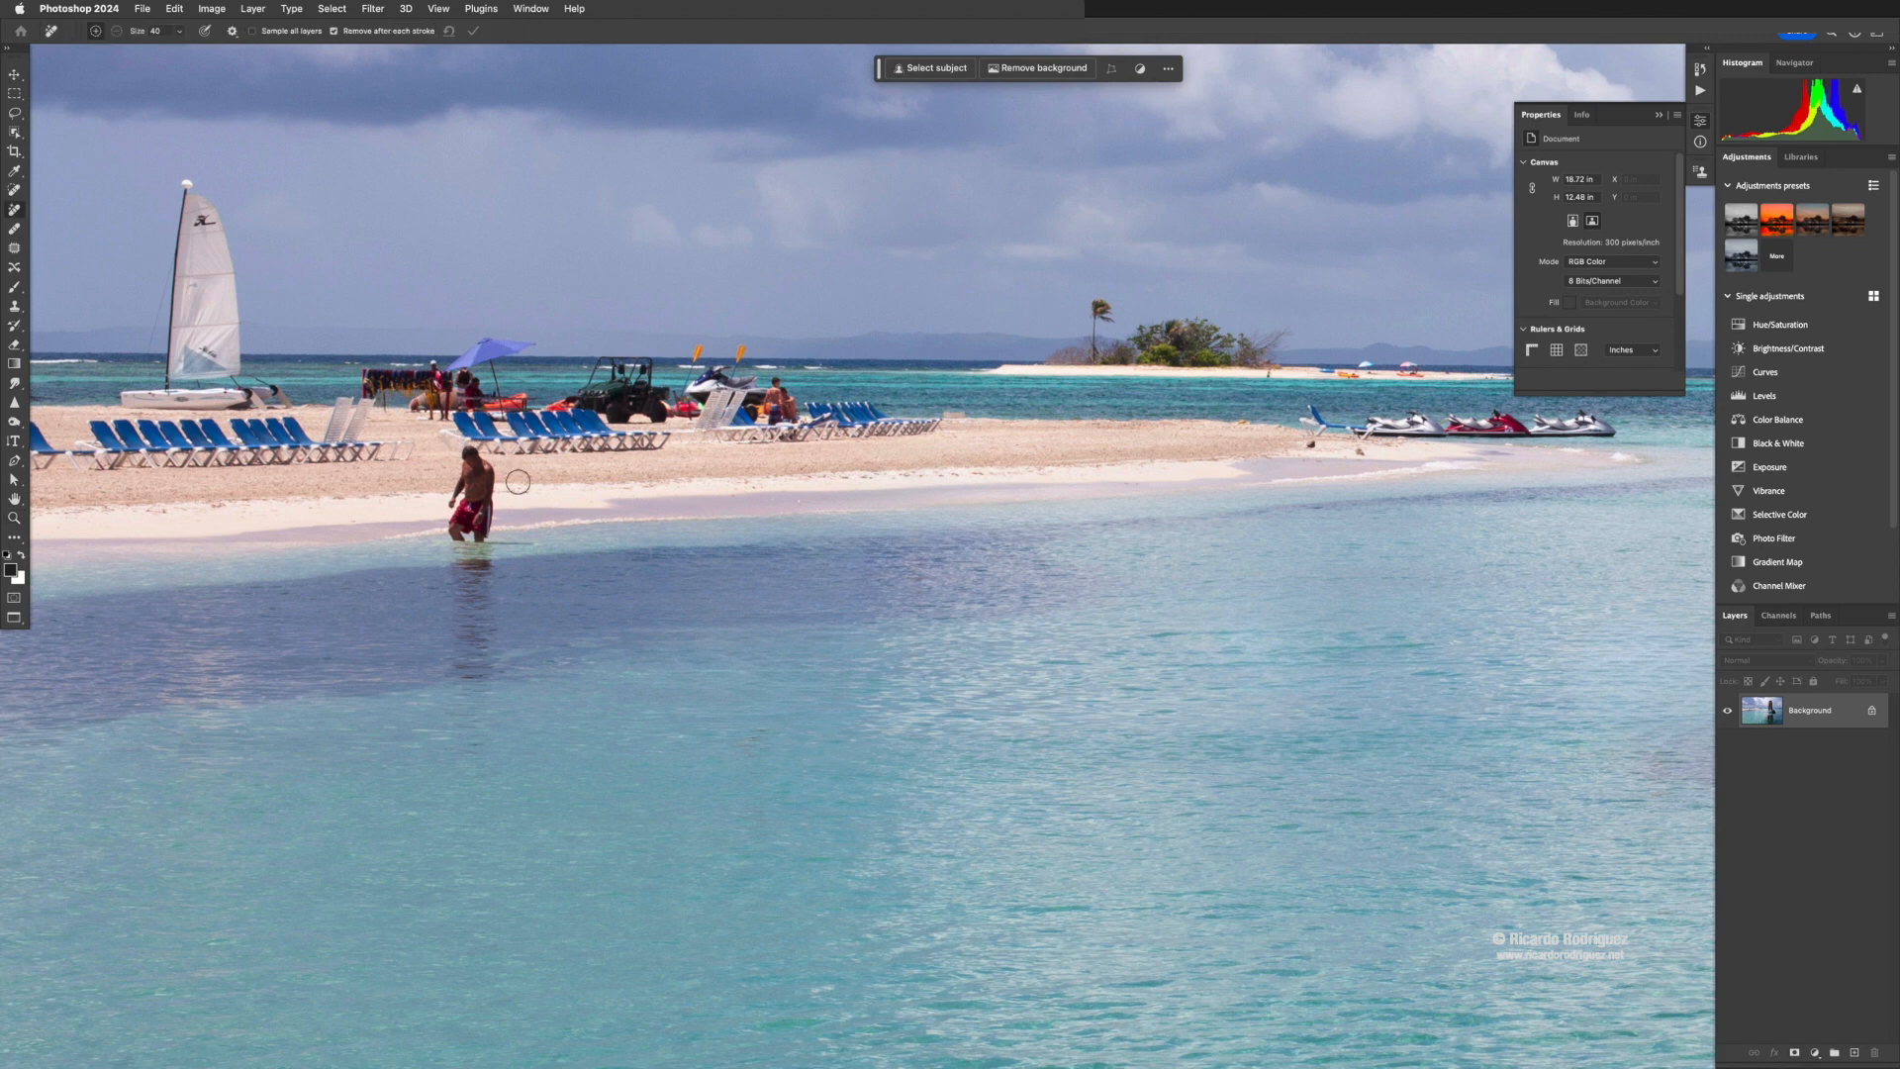
mouse_move(523, 507)
left_mouse_down()
mouse_move(506, 450)
mouse_move(452, 429)
mouse_move(425, 508)
mouse_move(437, 556)
mouse_move(521, 535)
mouse_move(523, 505)
left_mouse_up()
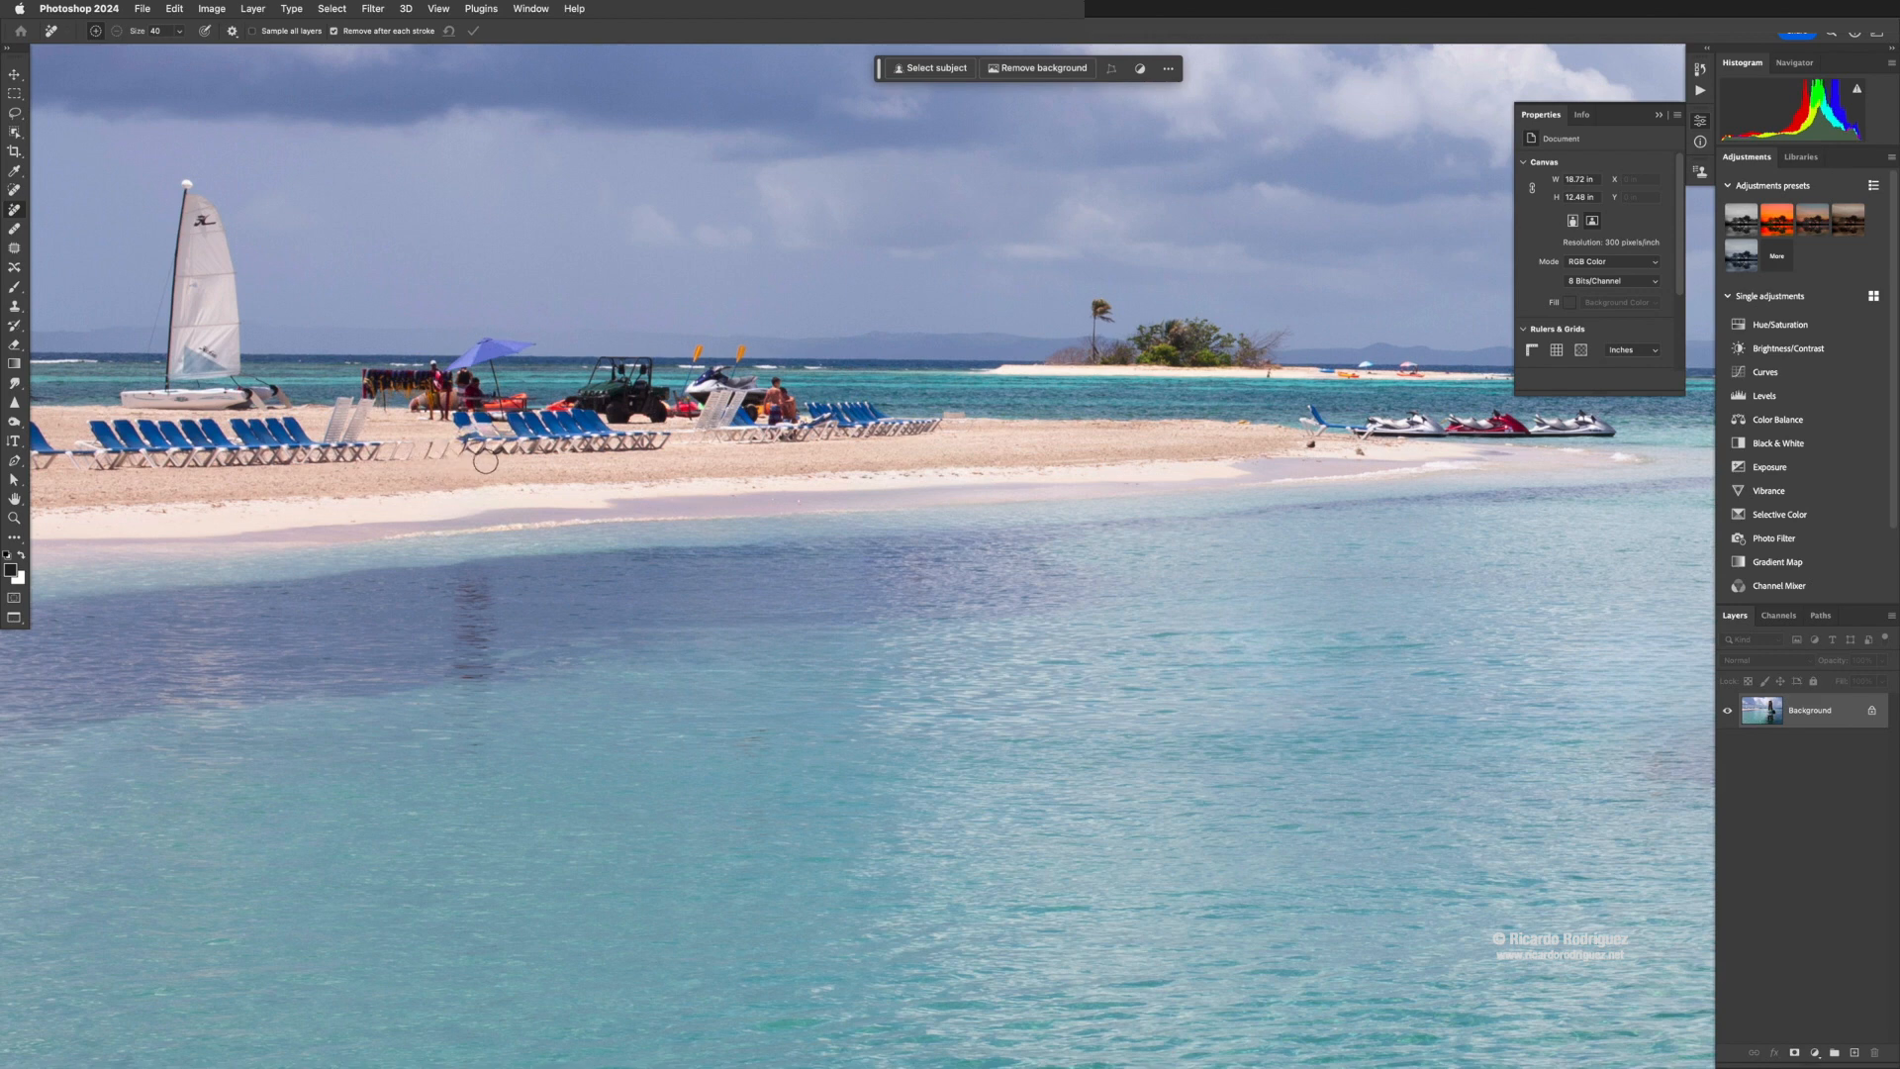
key("super+z")
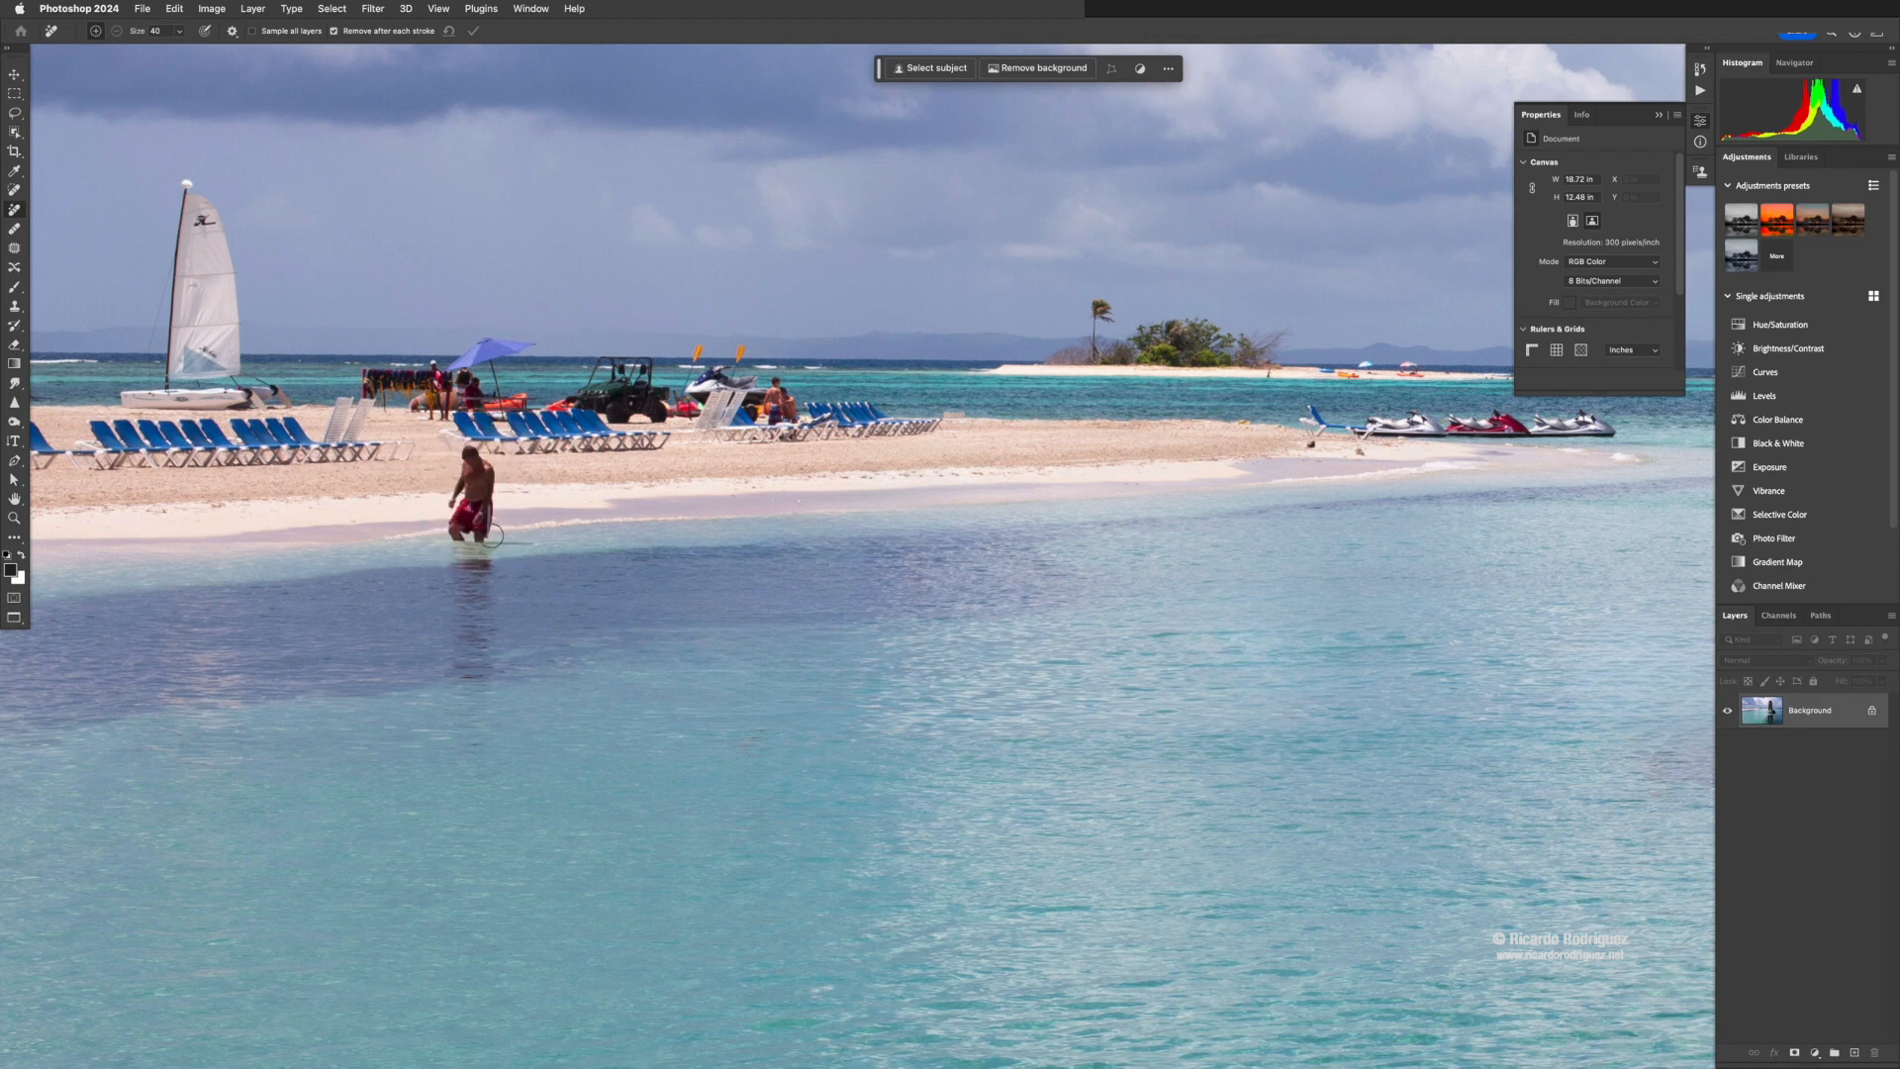
mouse_move(481, 539)
left_mouse_down()
mouse_move(468, 455)
mouse_move(442, 514)
mouse_move(472, 537)
mouse_move(485, 477)
left_mouse_up()
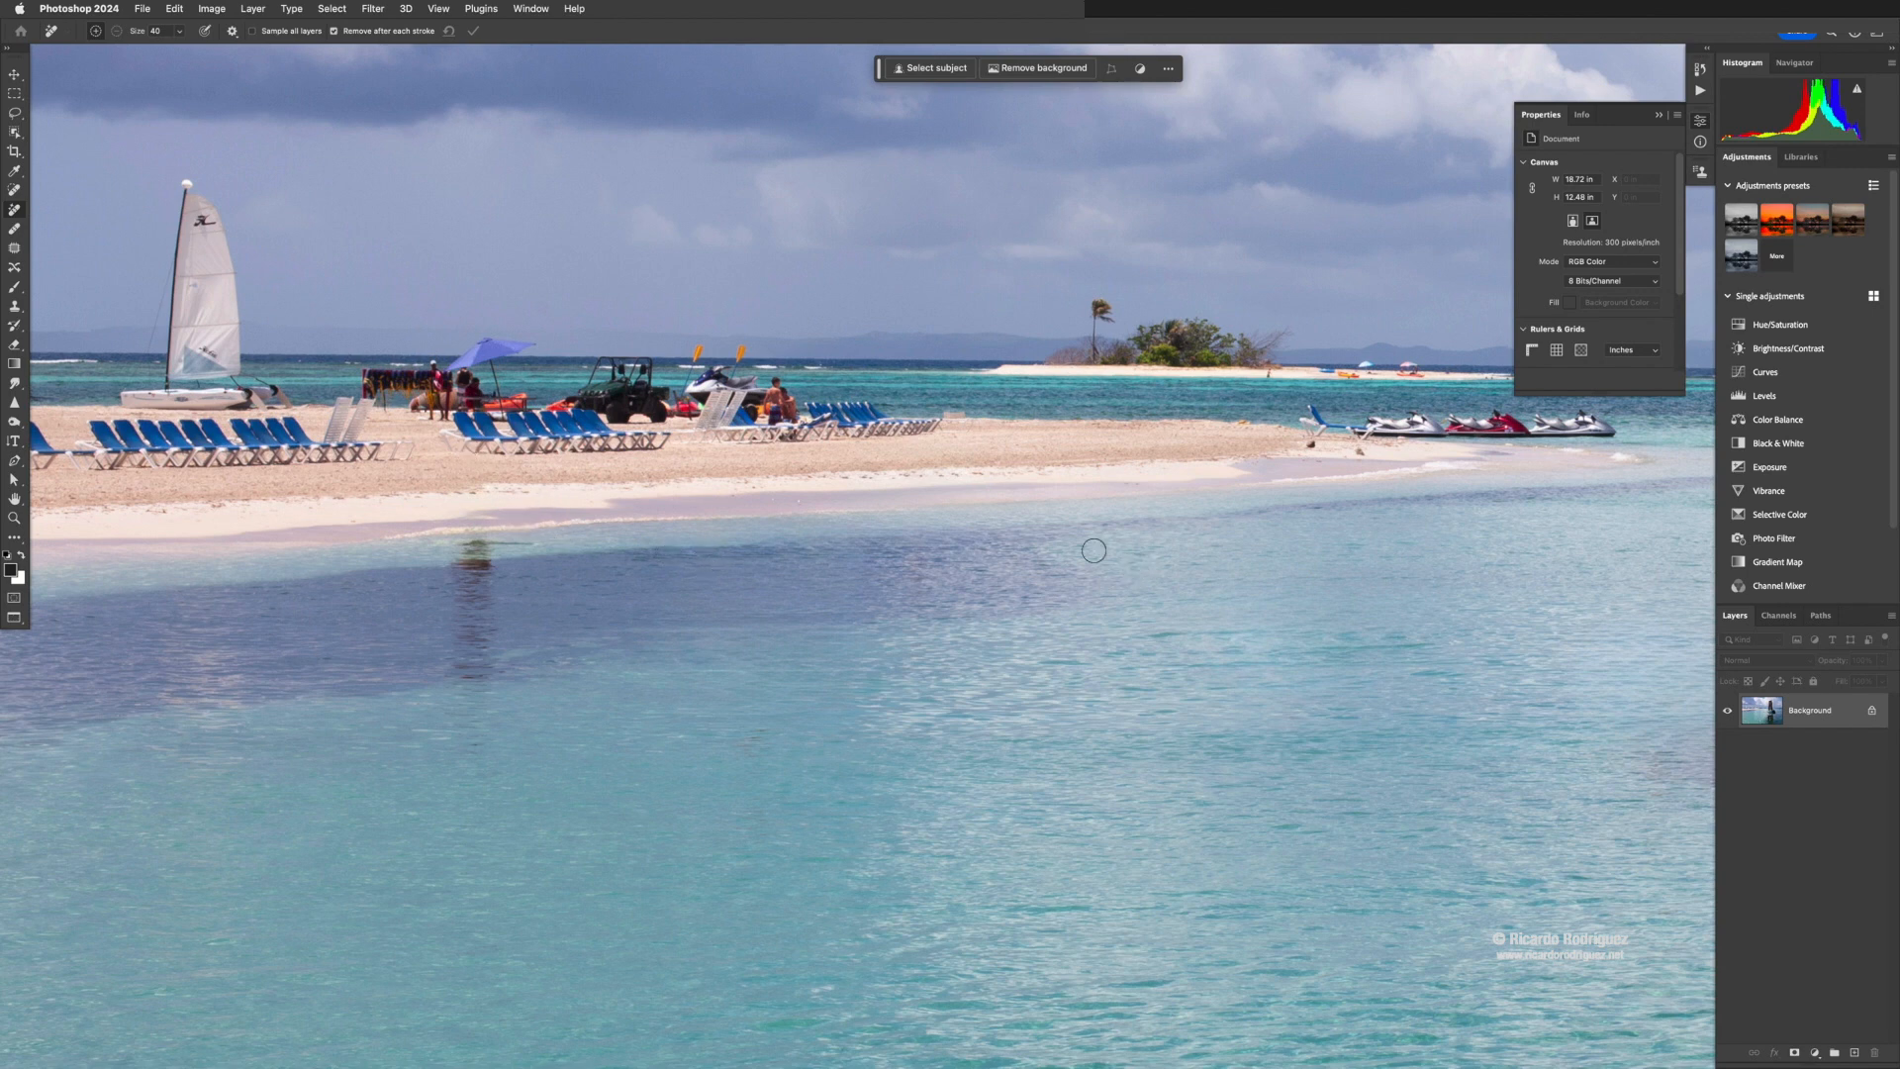
key("super+0")
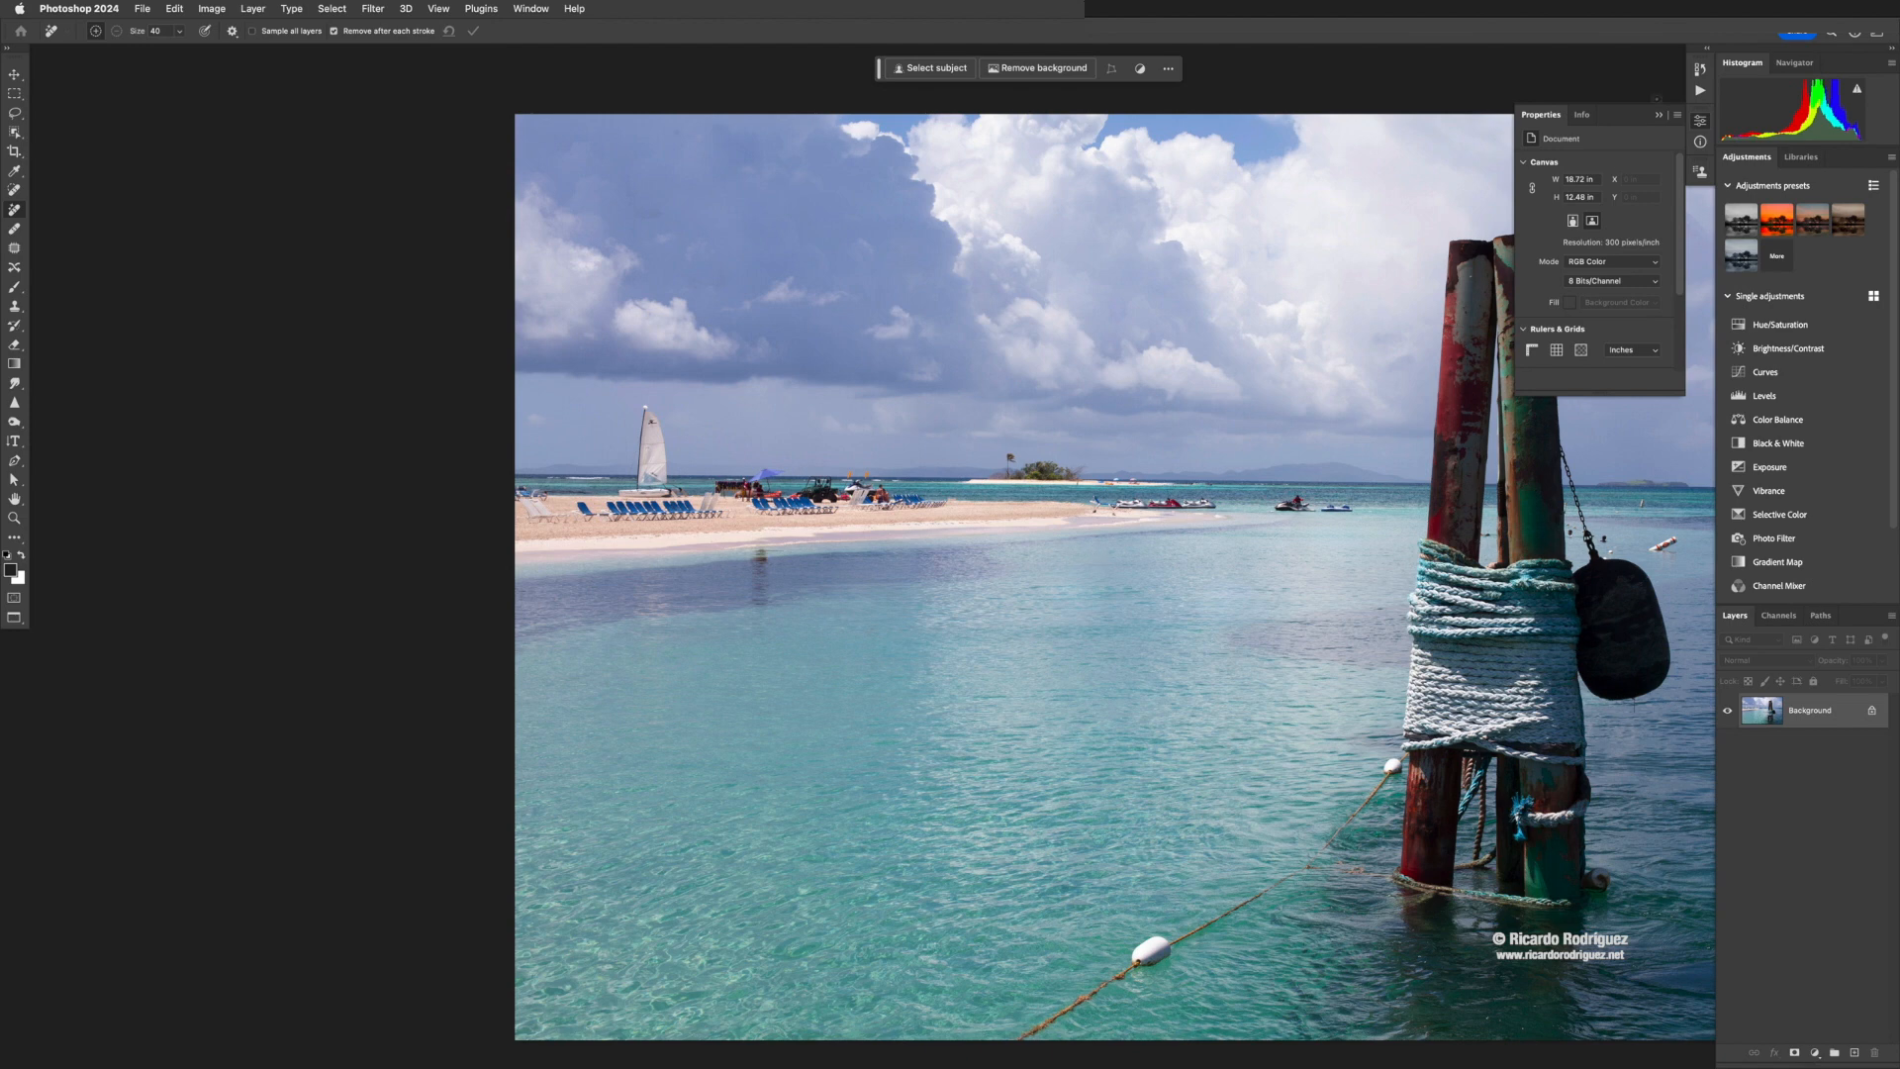
Return the photo to its original state in the history and save that state as a snapshot
left_click(1700, 68)
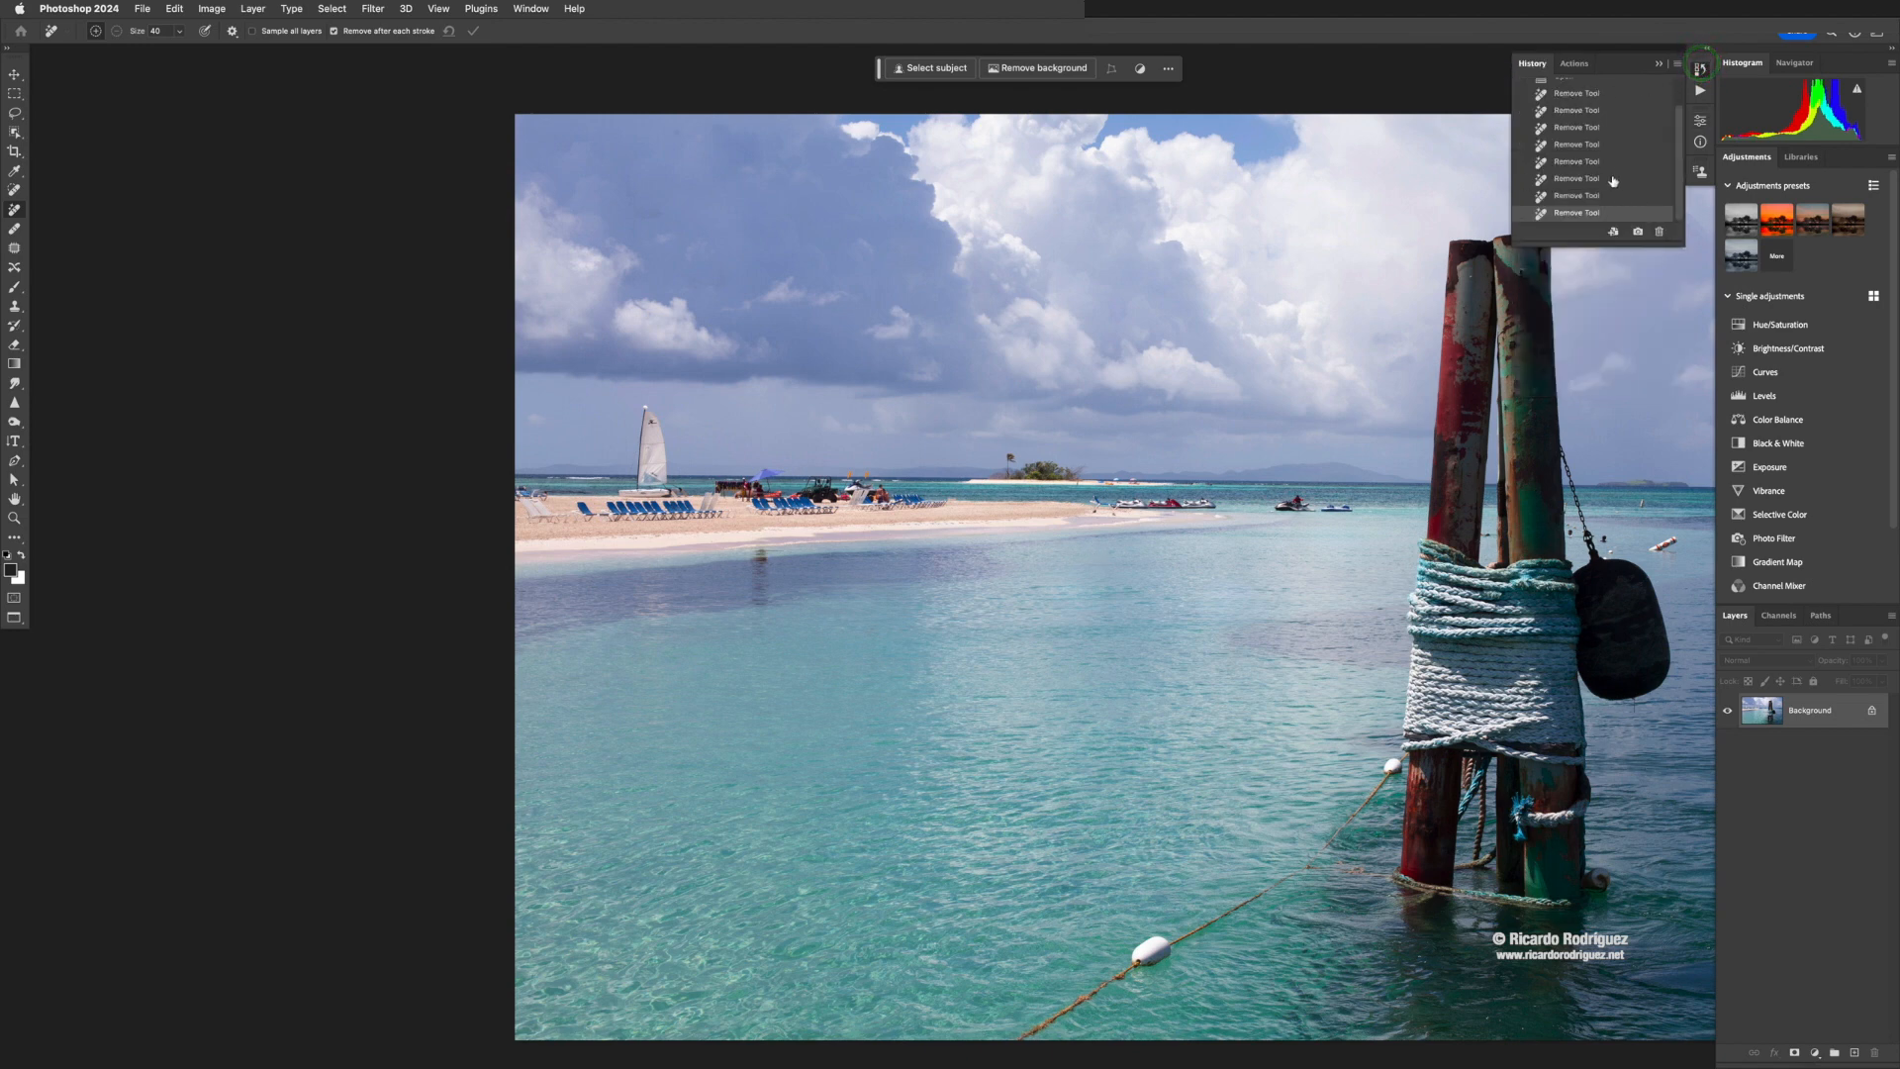
left_click_drag(1680, 163, 1678, 106)
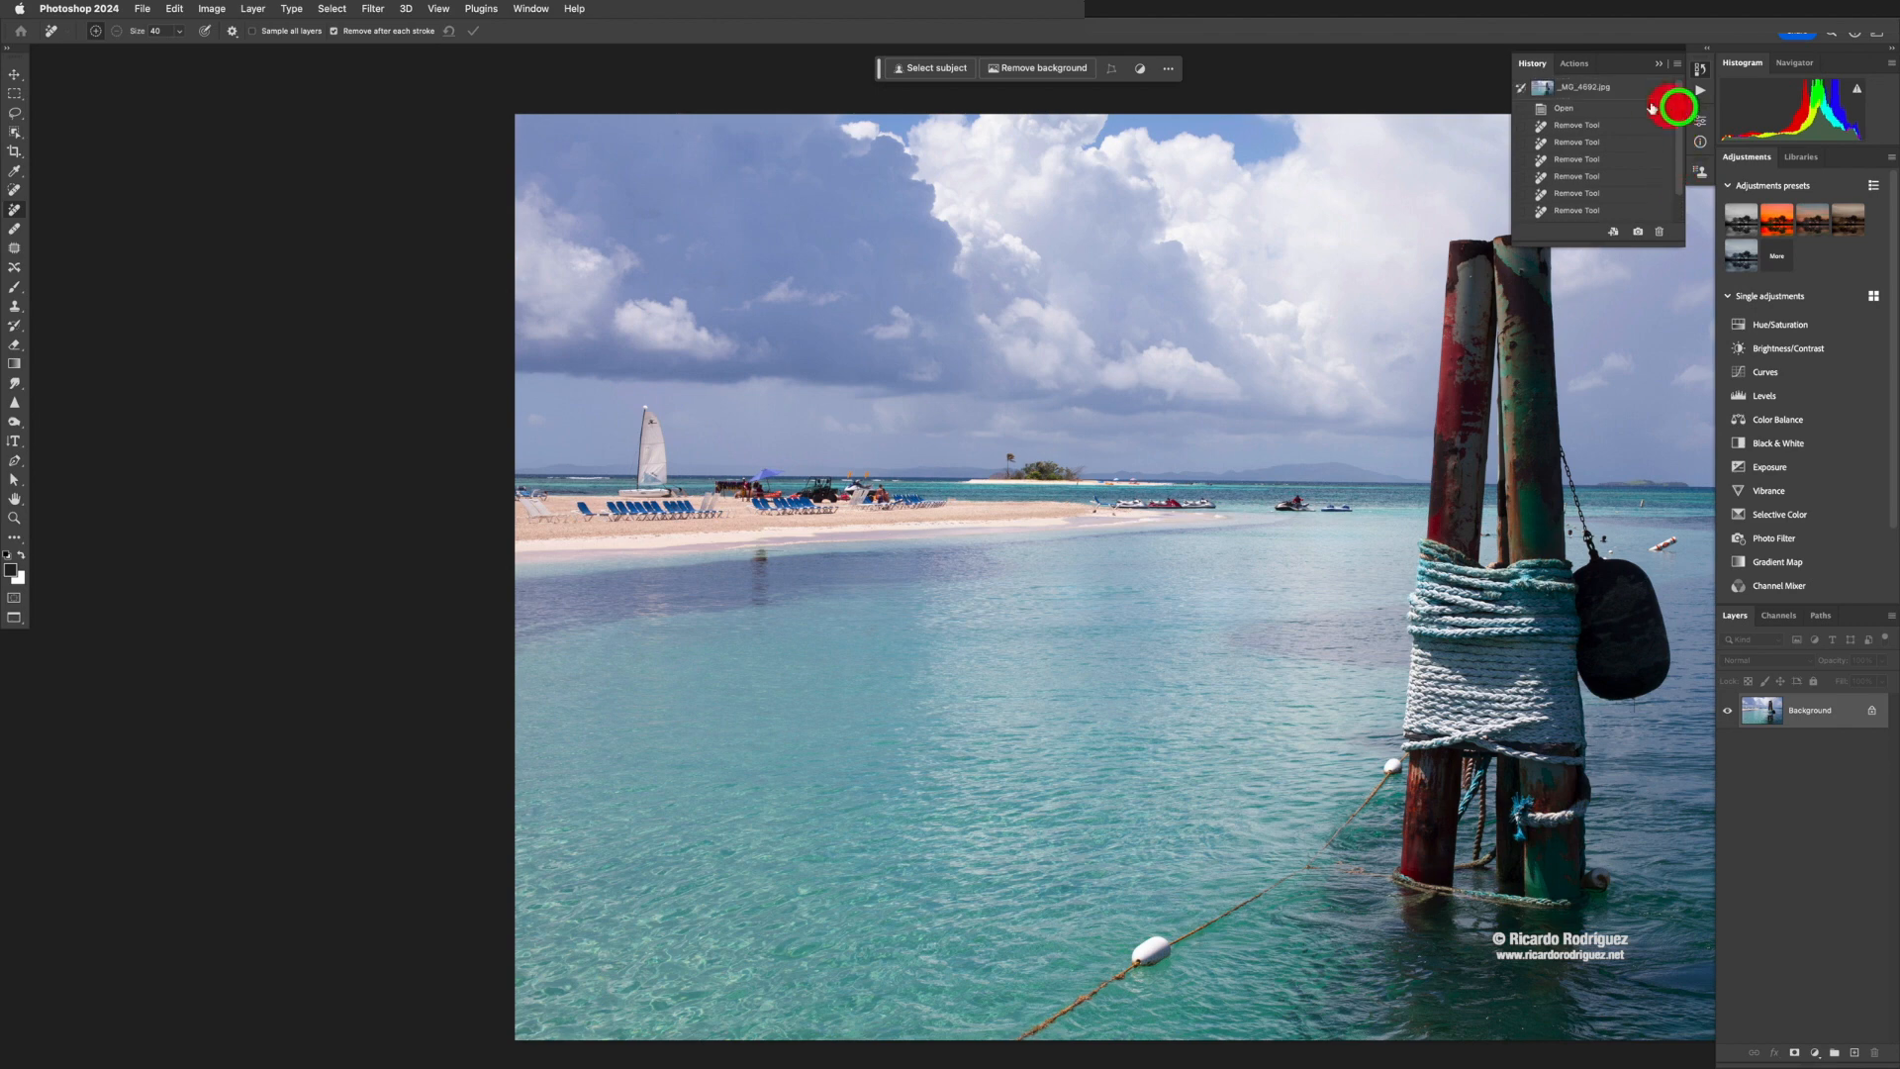
left_click(1618, 87)
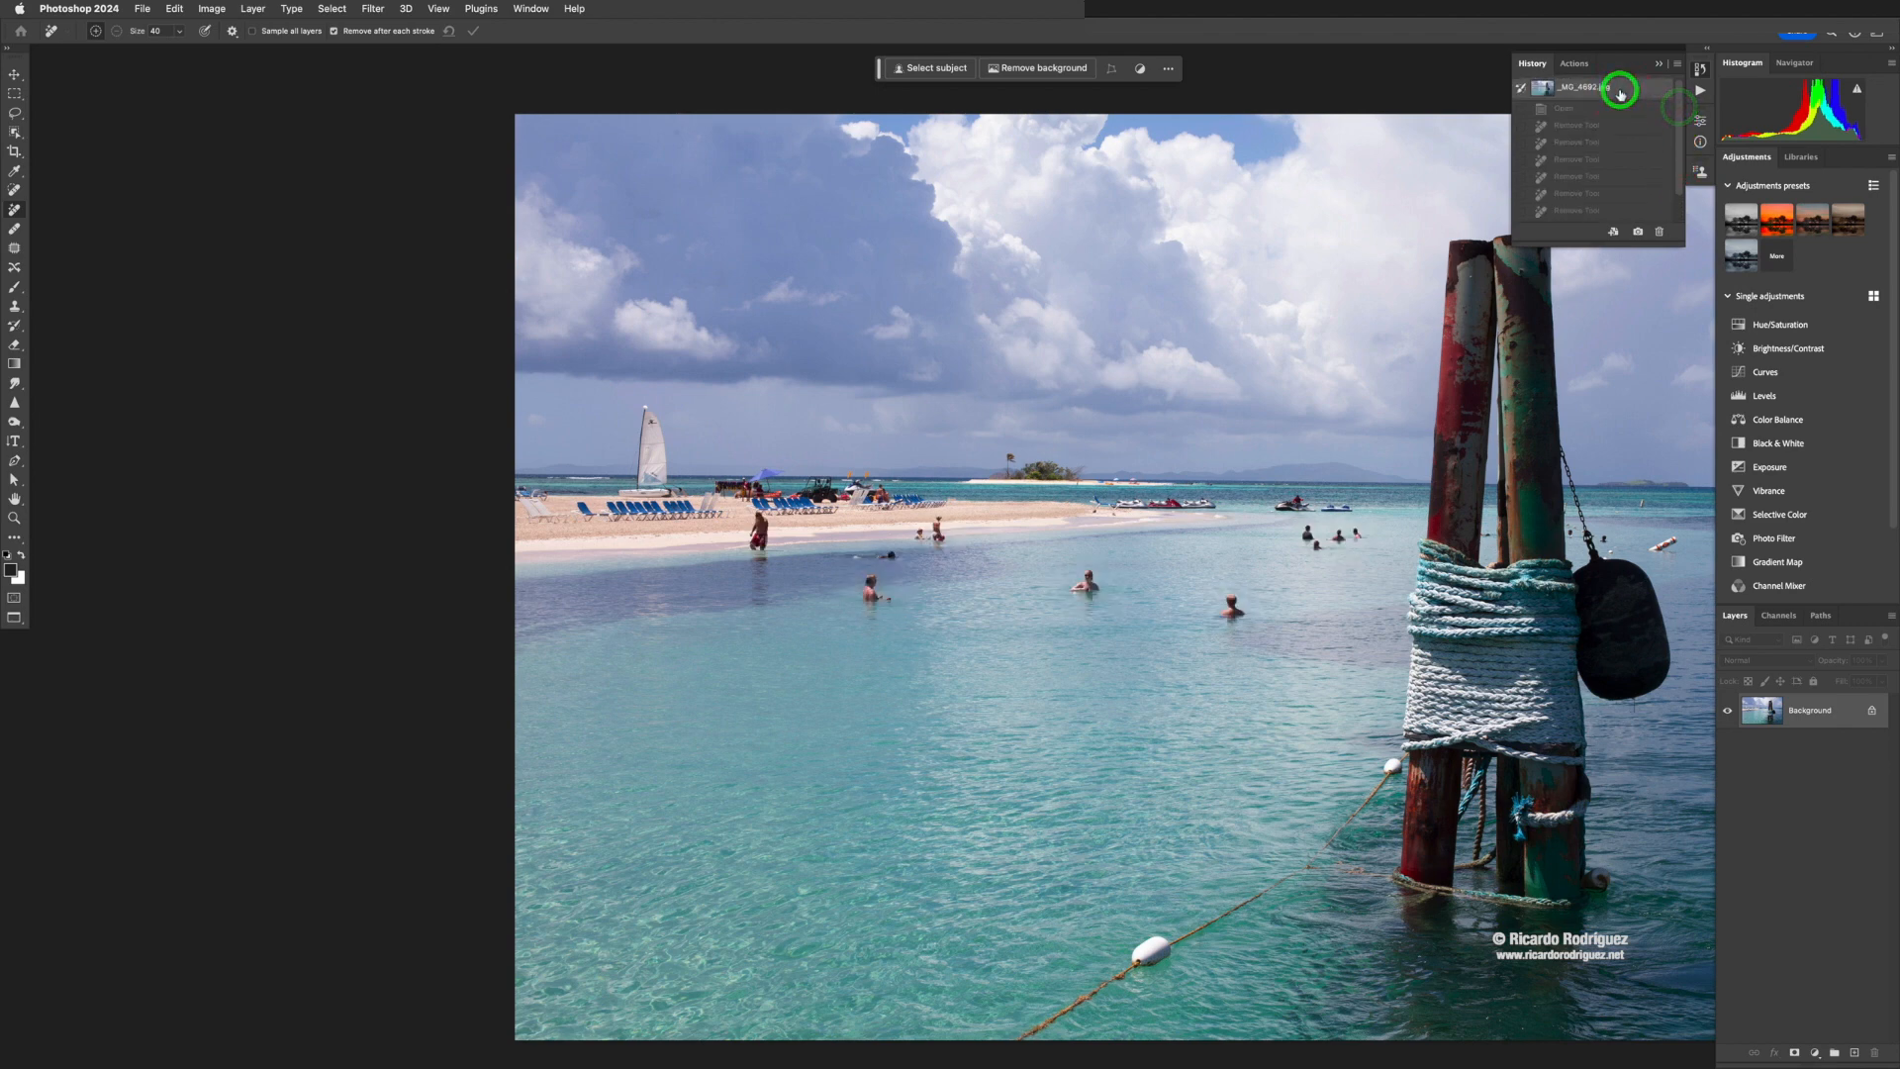
left_click(1639, 233)
left_click(1603, 109)
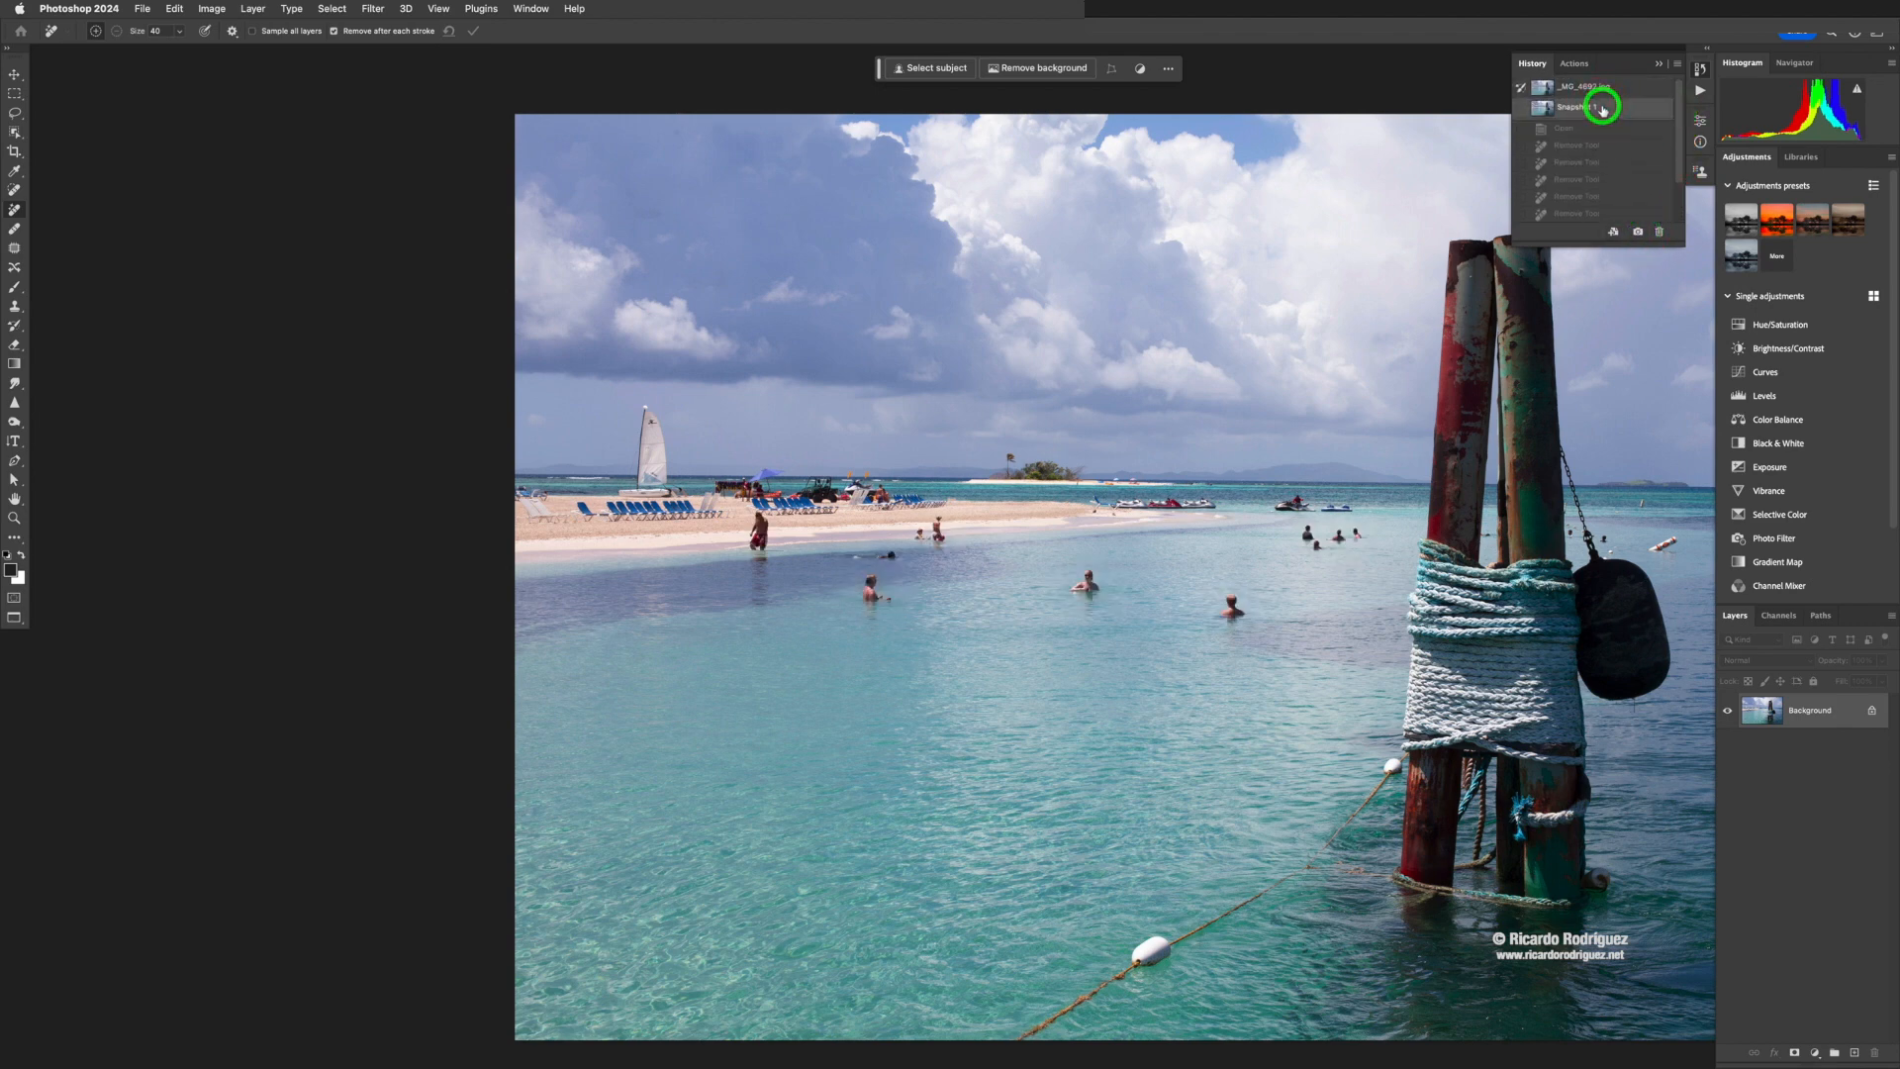
Restore the last Remove Tool history state and save it as a second snapshot
left_click_drag(1679, 162, 1670, 239)
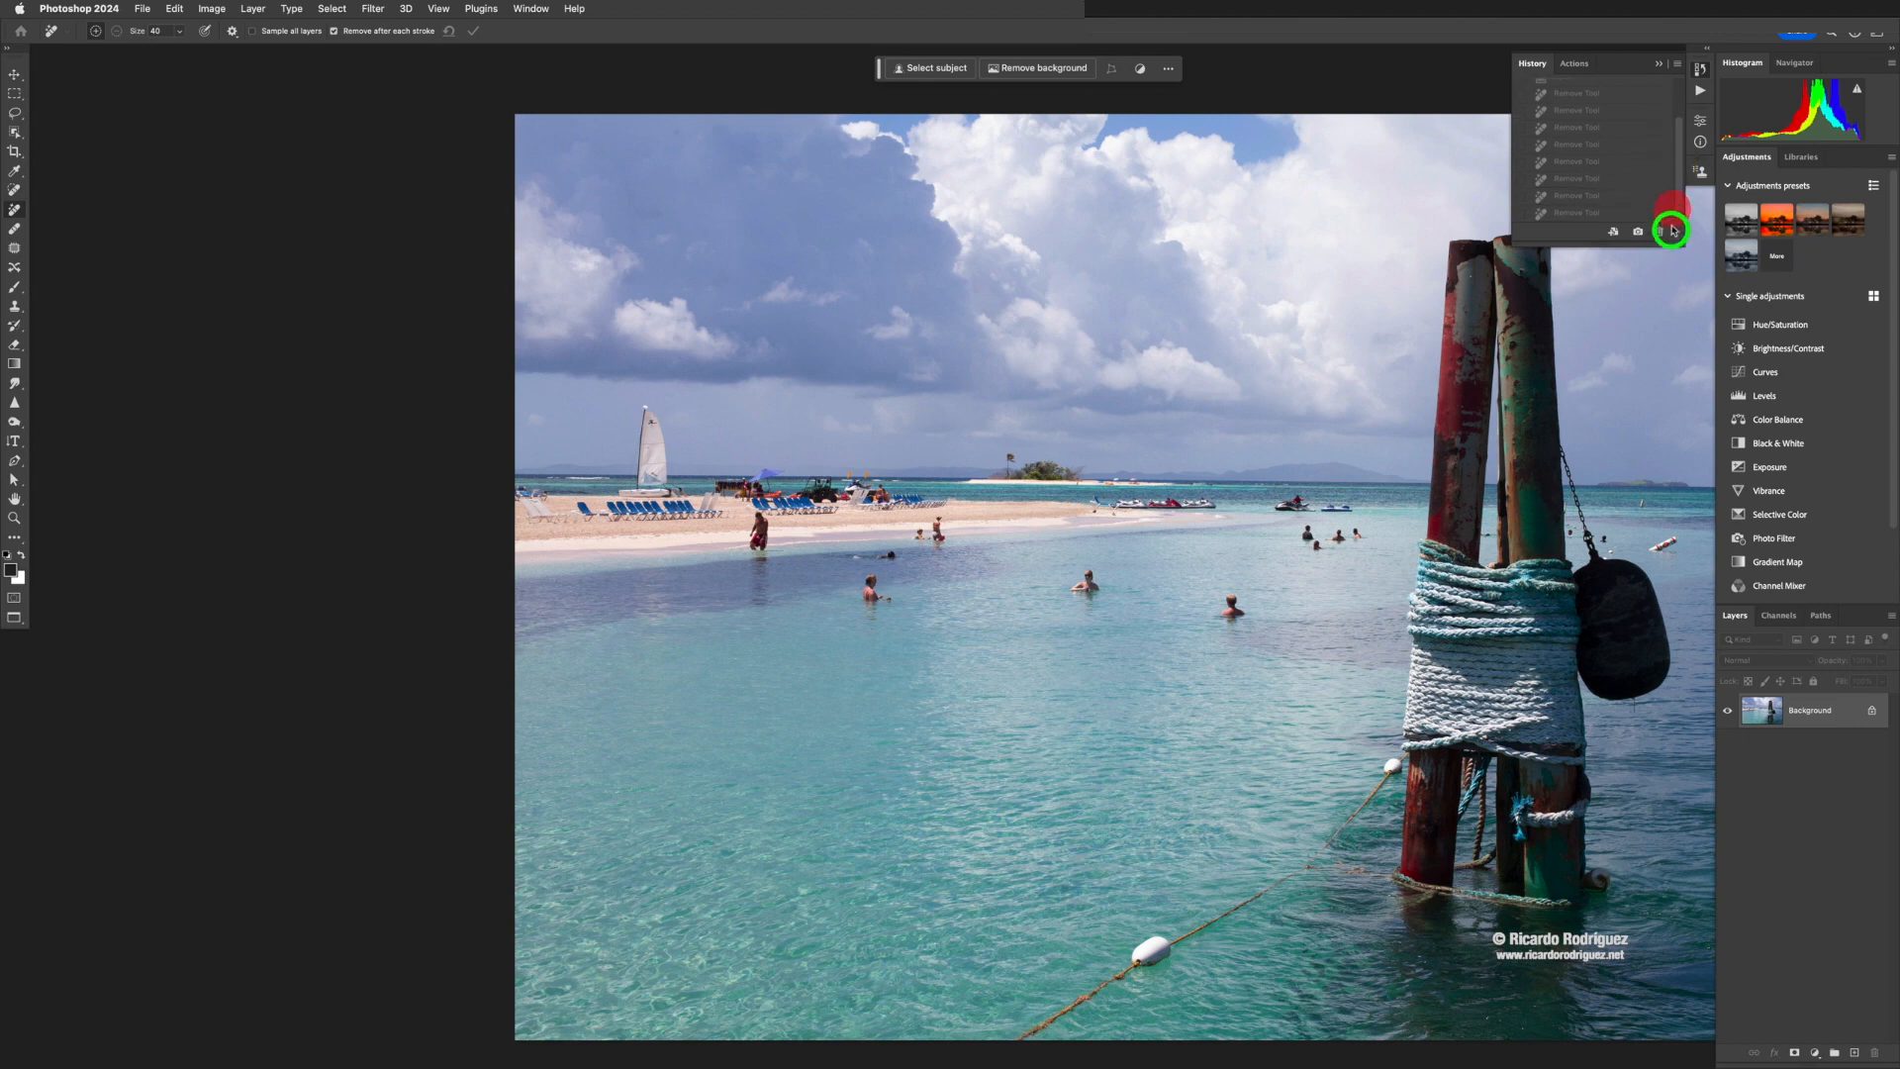
left_click(1599, 215)
left_click(1639, 231)
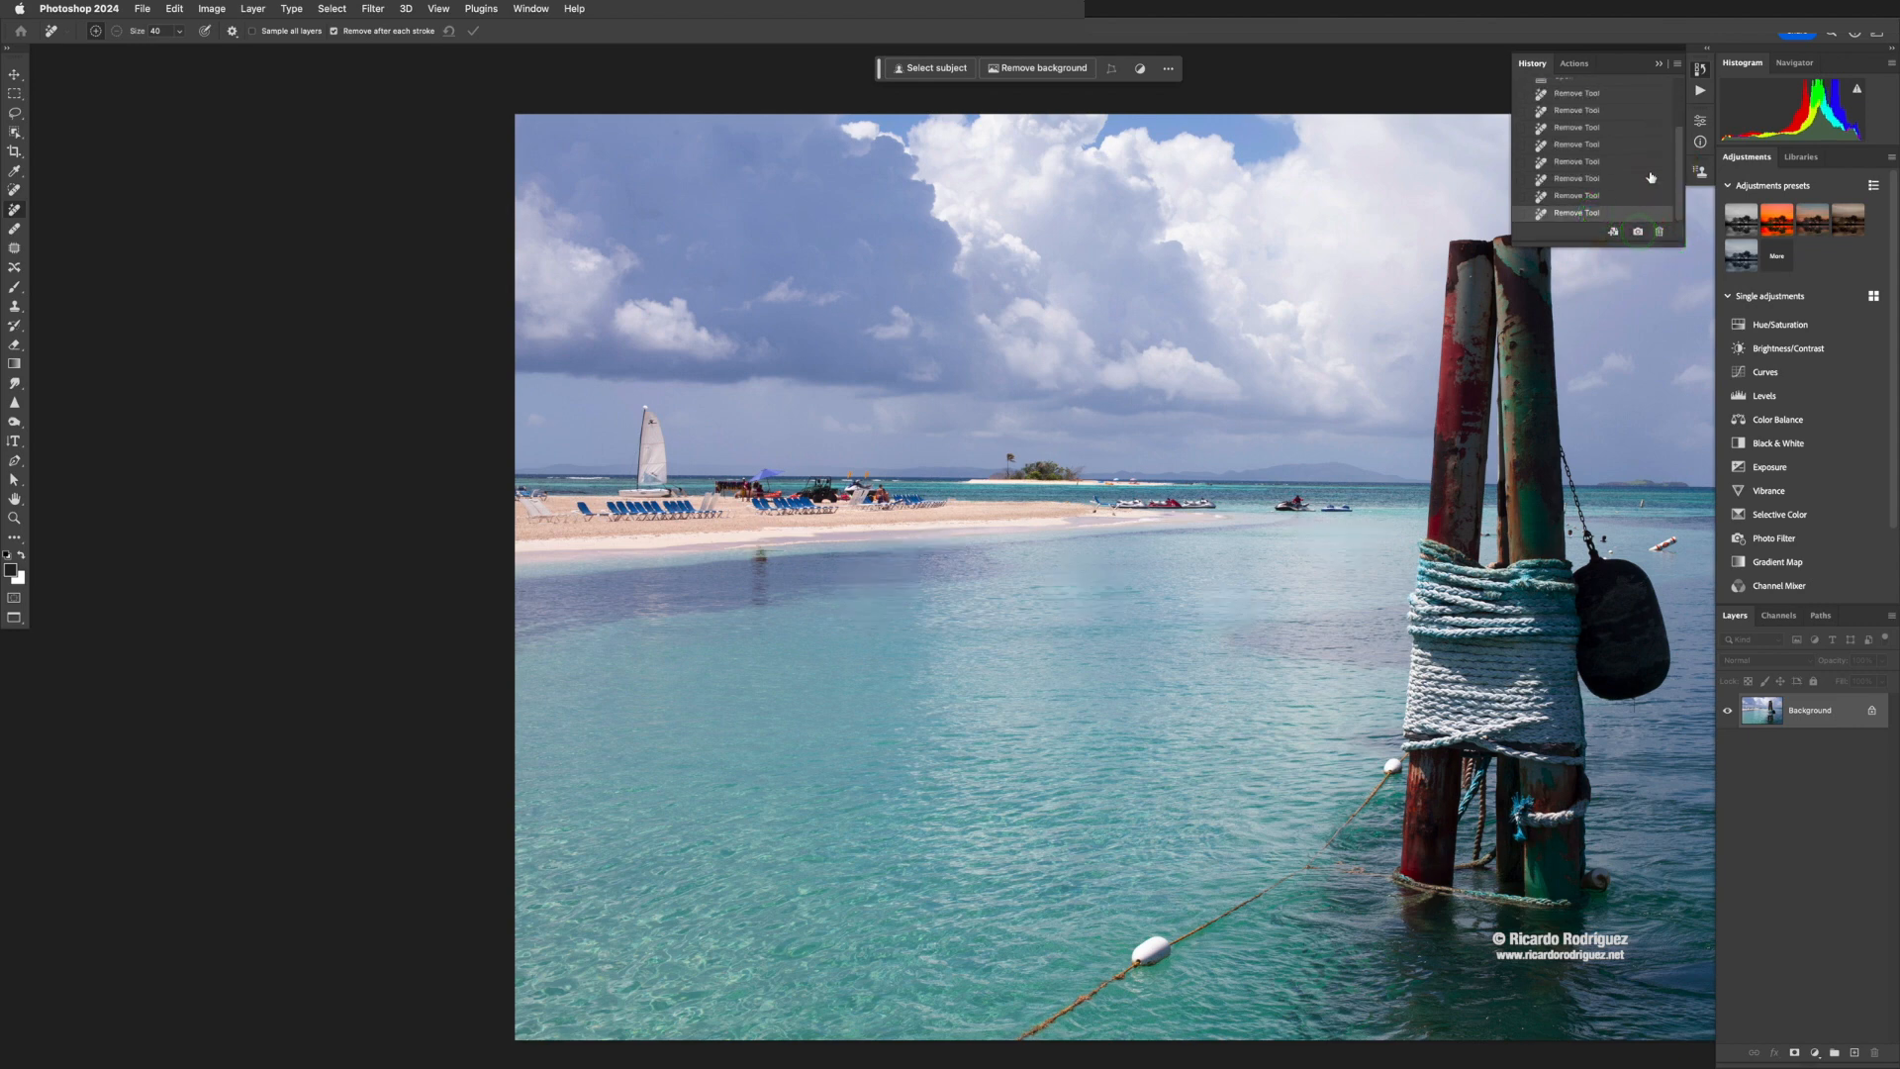
Compare the original photo with Snapshot 2, ending on Snapshot 2
left_click_drag(1679, 169, 1675, 103)
left_click(1617, 89)
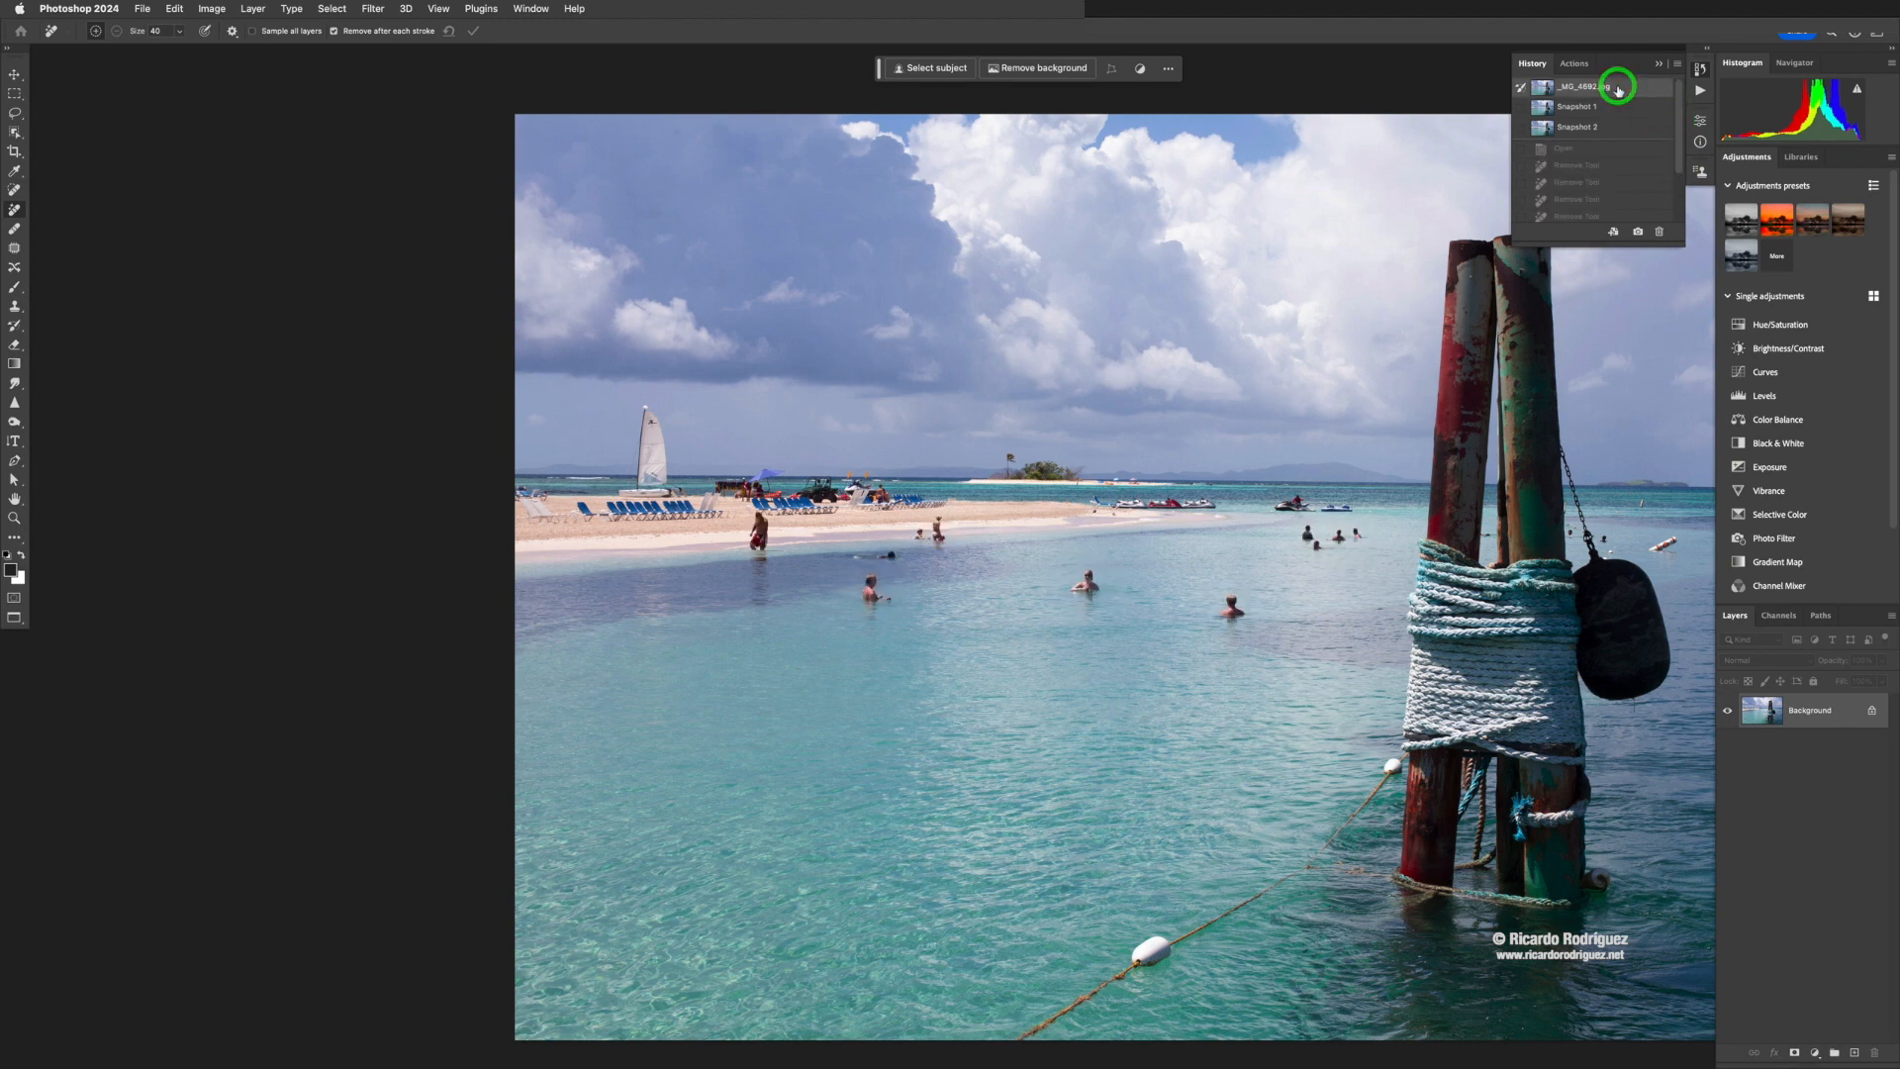
left_click(1623, 130)
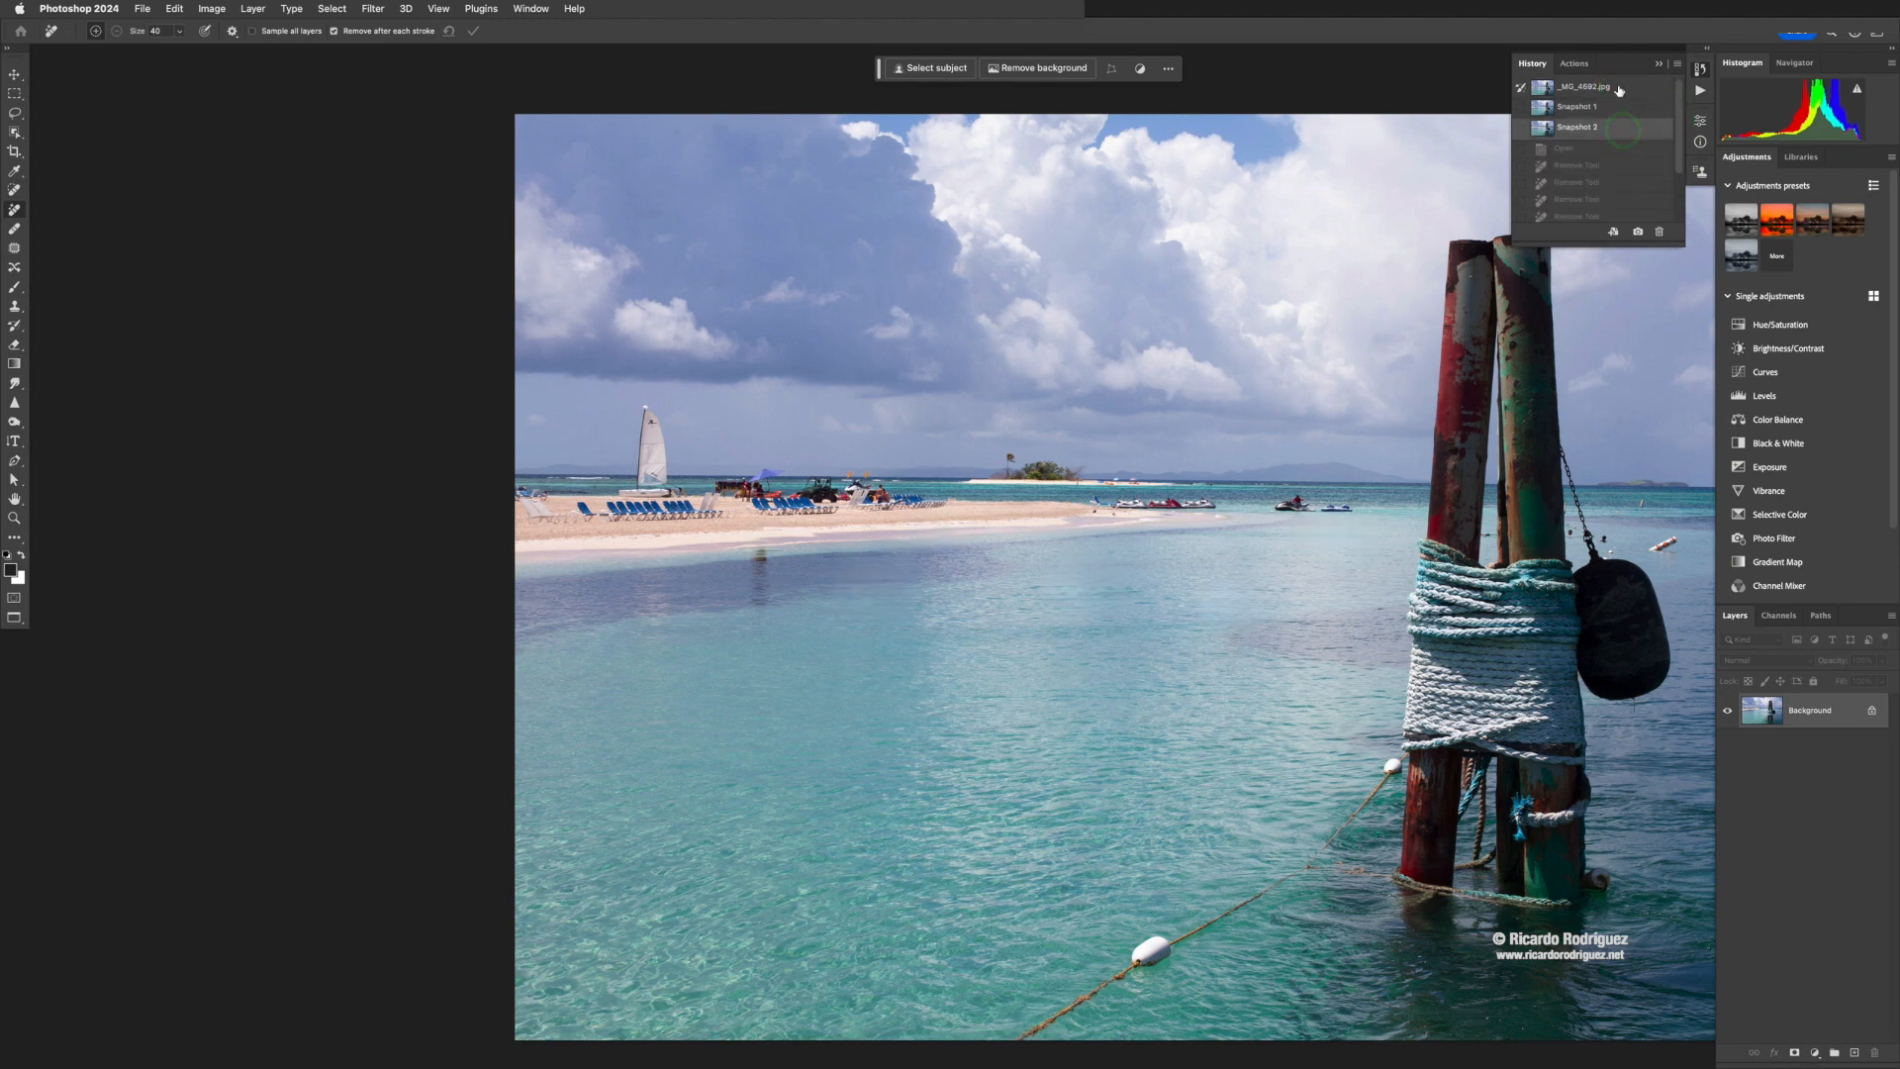
left_click(1619, 87)
left_click(1624, 131)
Remove the small island with trees on the horizon by outlining it with the Remove tool
mouse_move(1242, 492)
left_mouse_down()
mouse_move(1191, 446)
mouse_move(1095, 437)
mouse_move(987, 442)
mouse_move(939, 468)
mouse_move(957, 489)
mouse_move(1242, 492)
left_mouse_up()
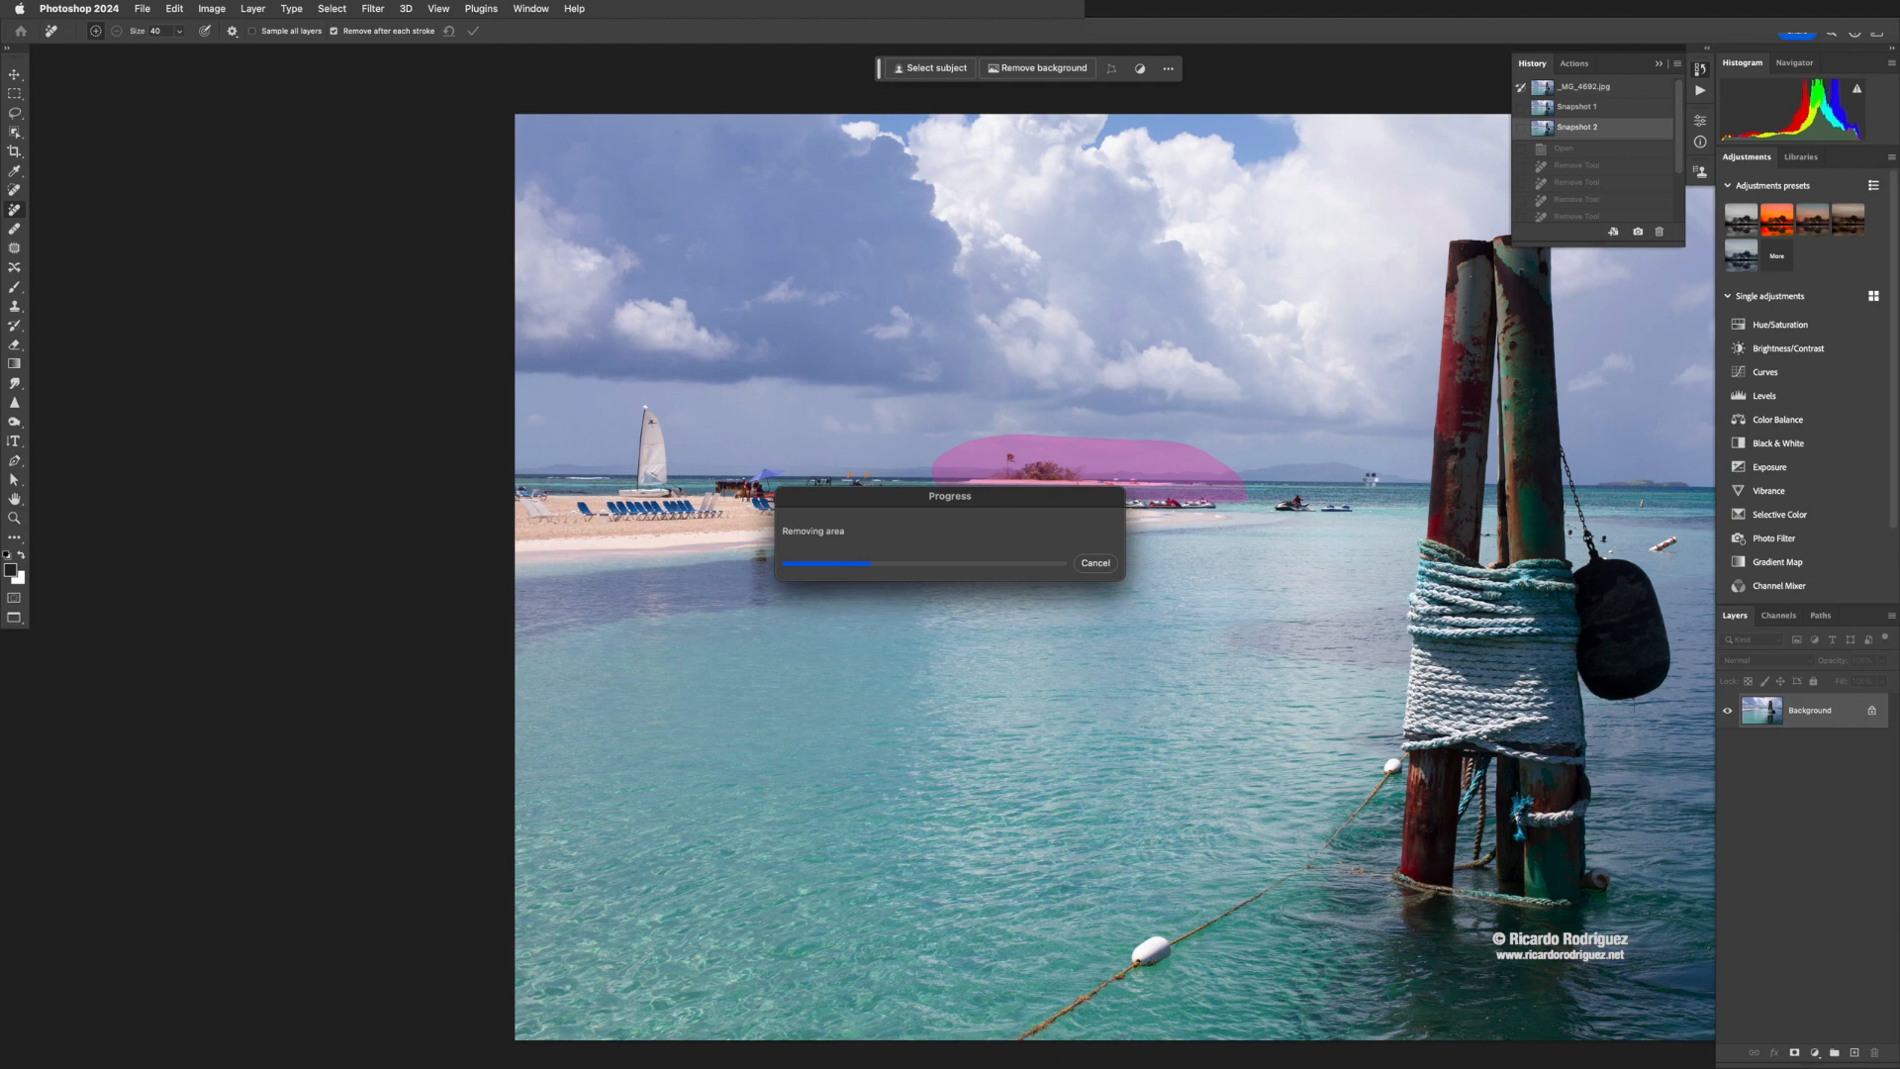
left_click_drag(904, 494, 1013, 572)
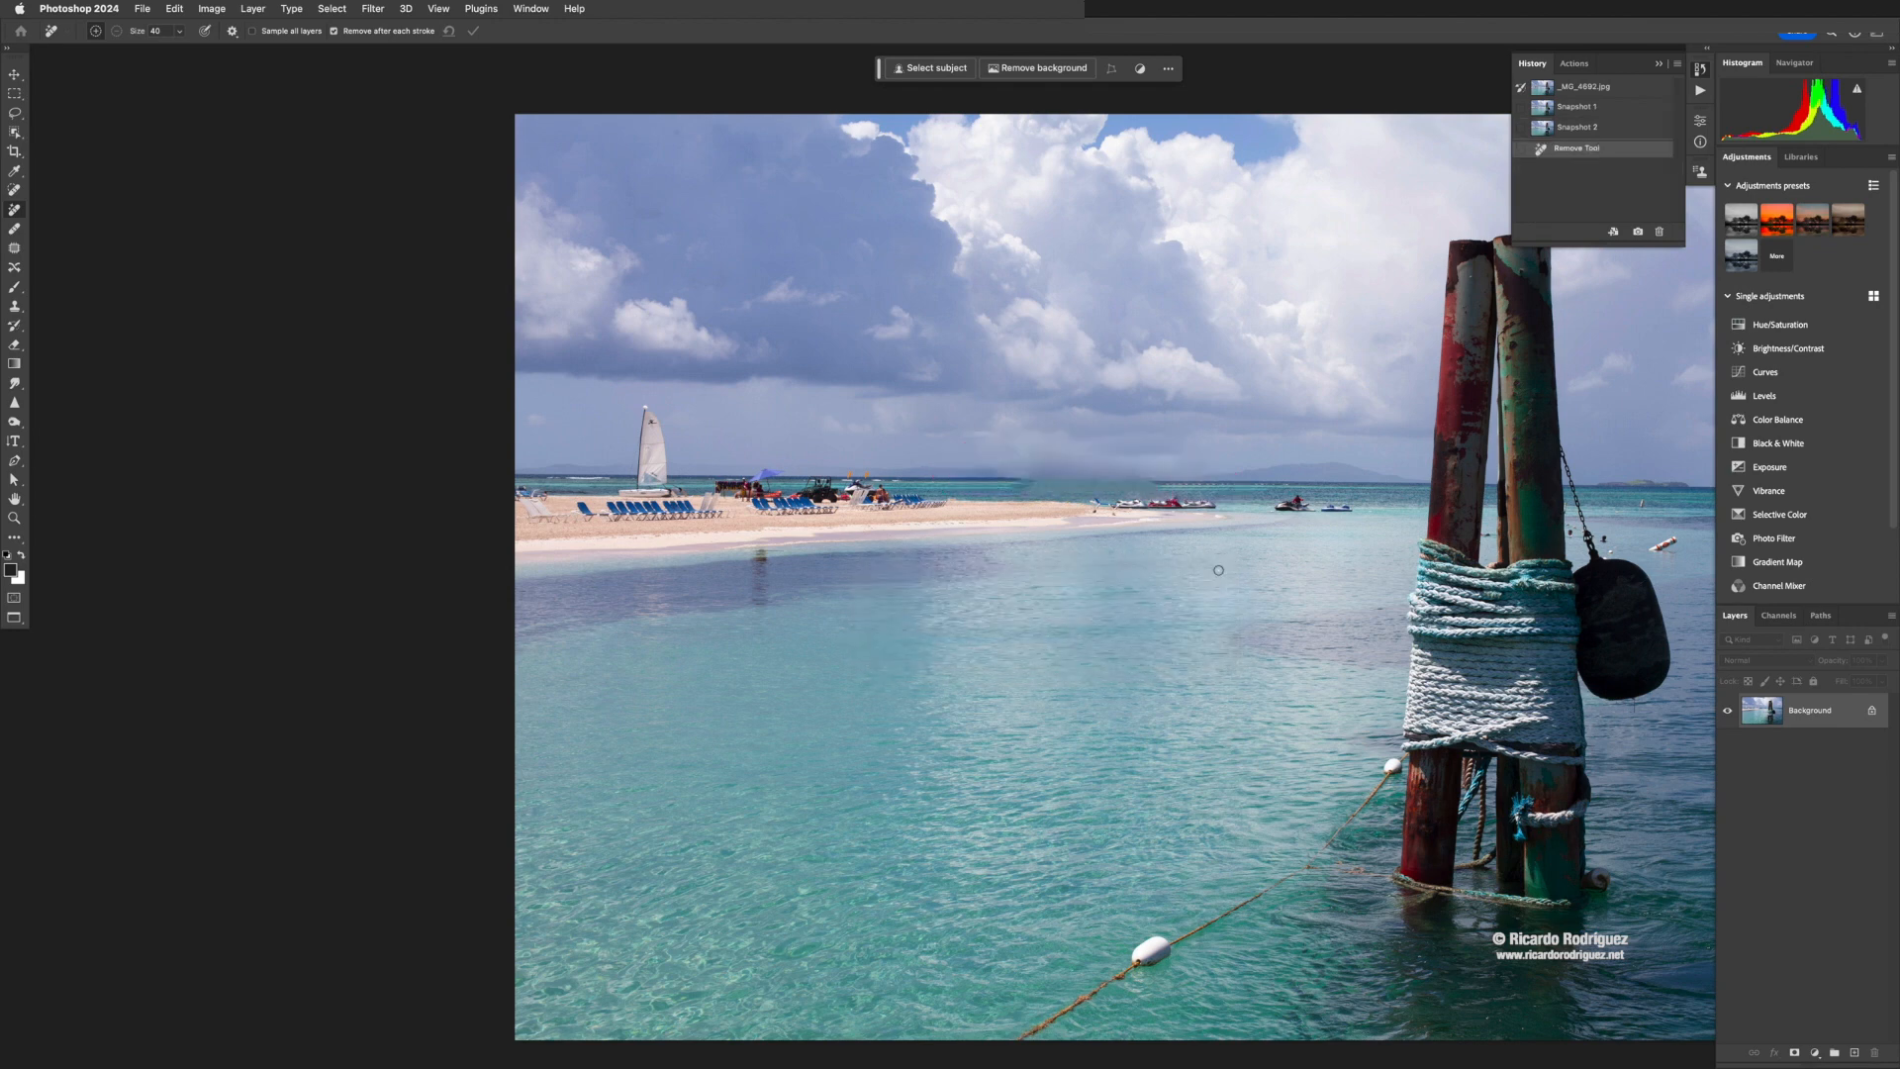
Undo the Remove tool edit that took out the small island on the horizon
key("z")
left_click(1128, 500)
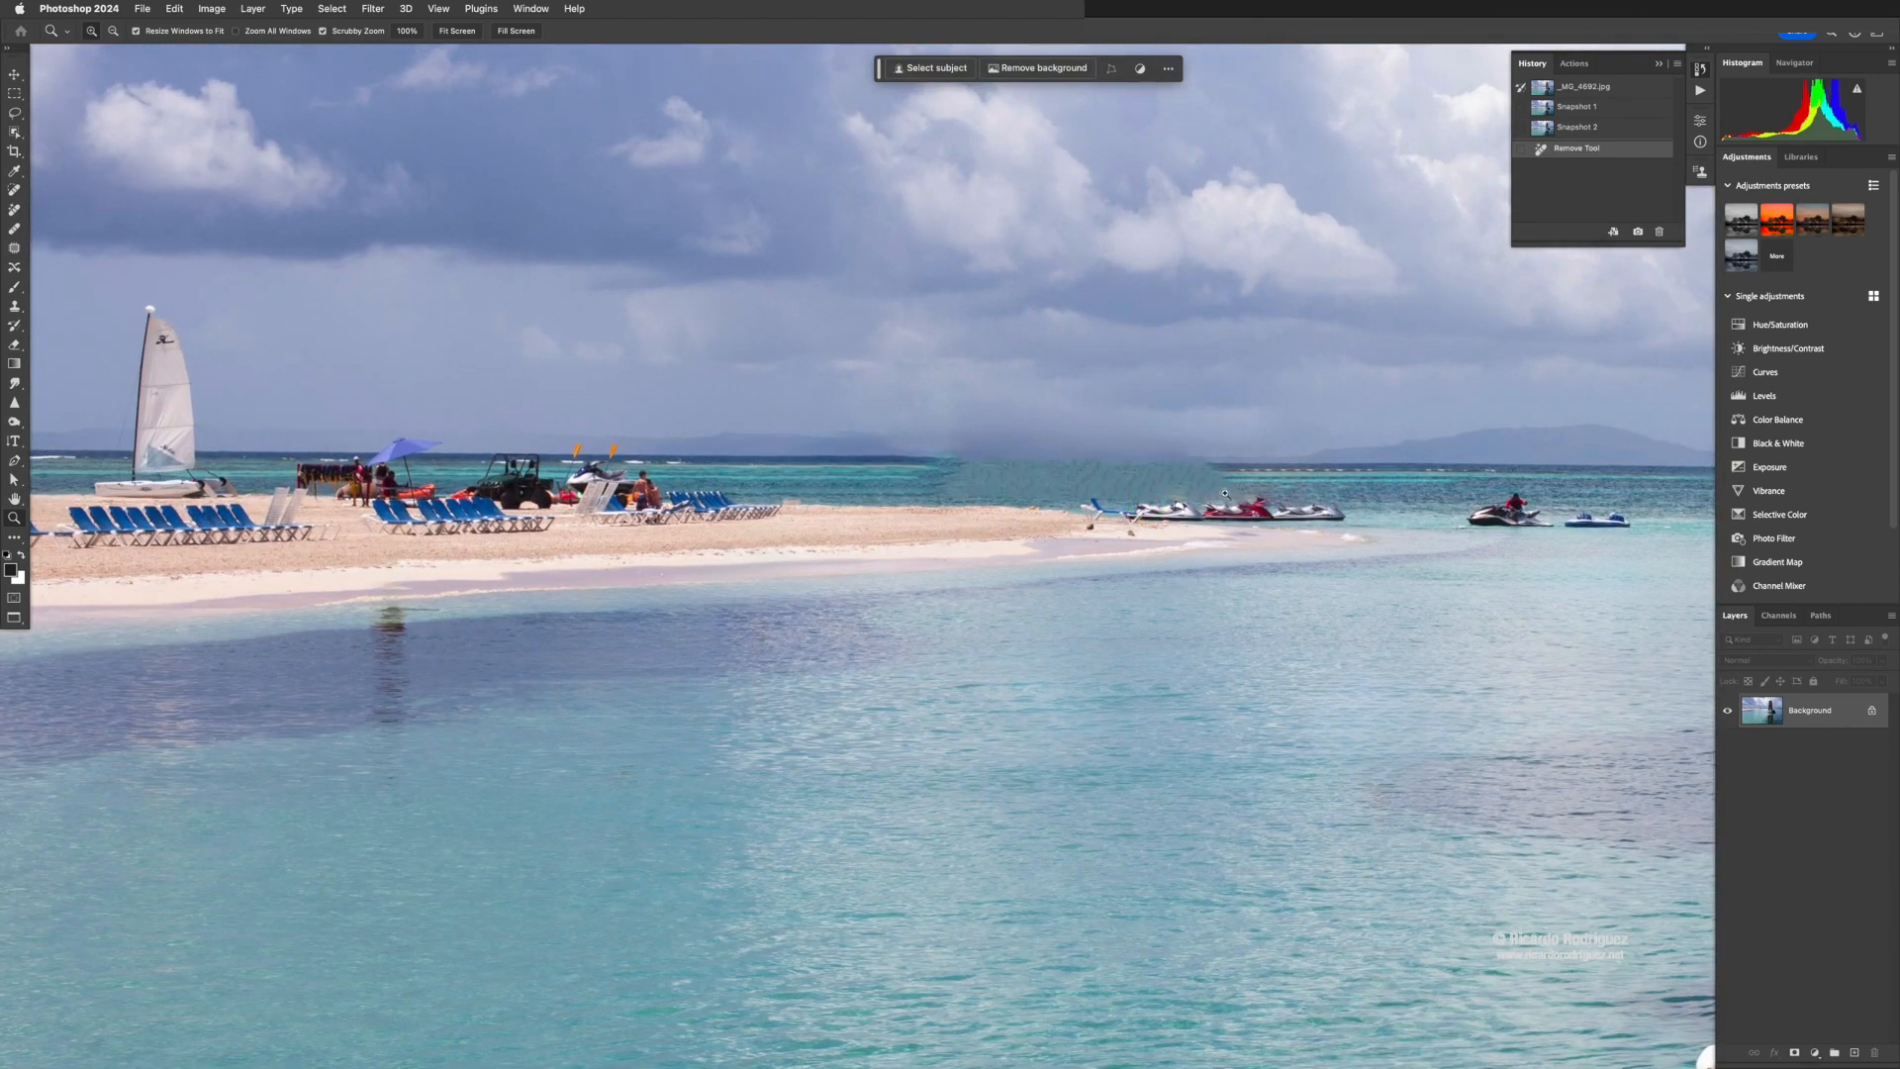
key("super+z")
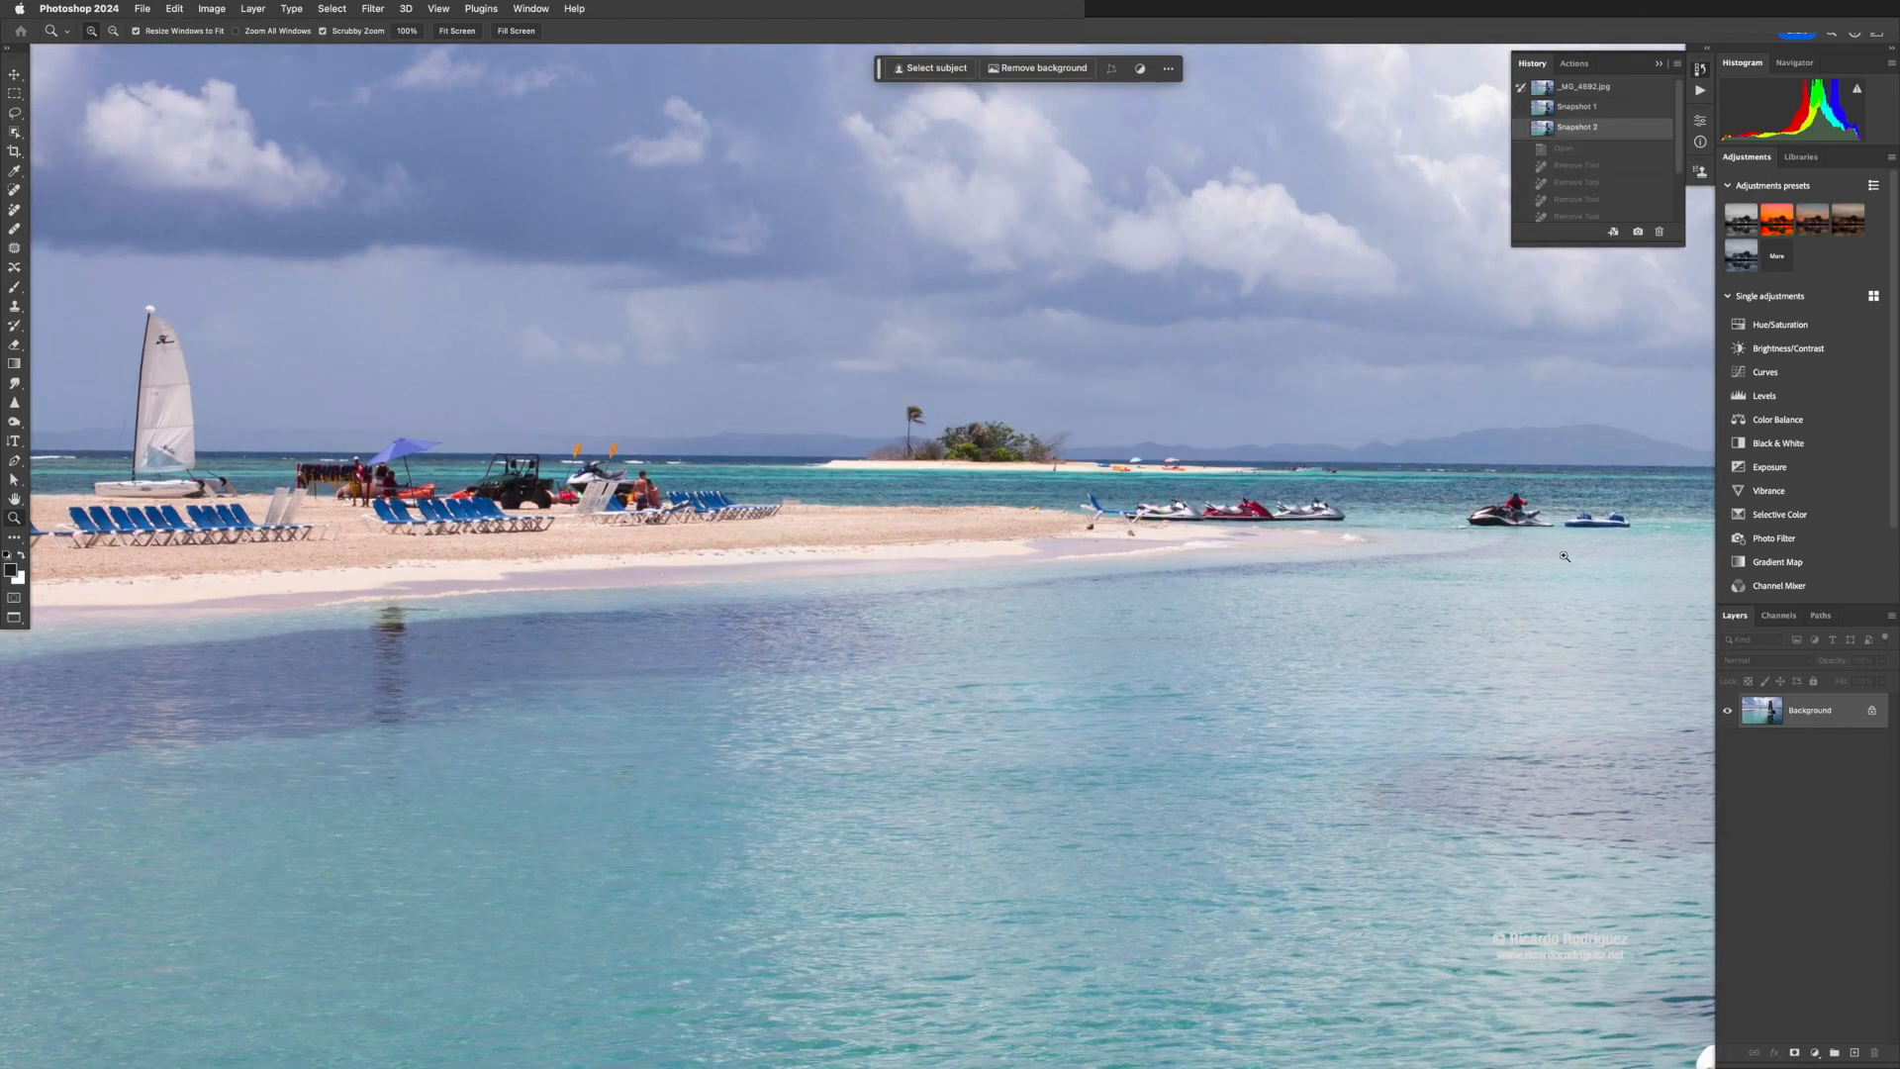
Remove the isolated jet ski with its rider and the blue watercraft beside it by outlining them with the Remove tool
key("j")
left_click(1630, 552)
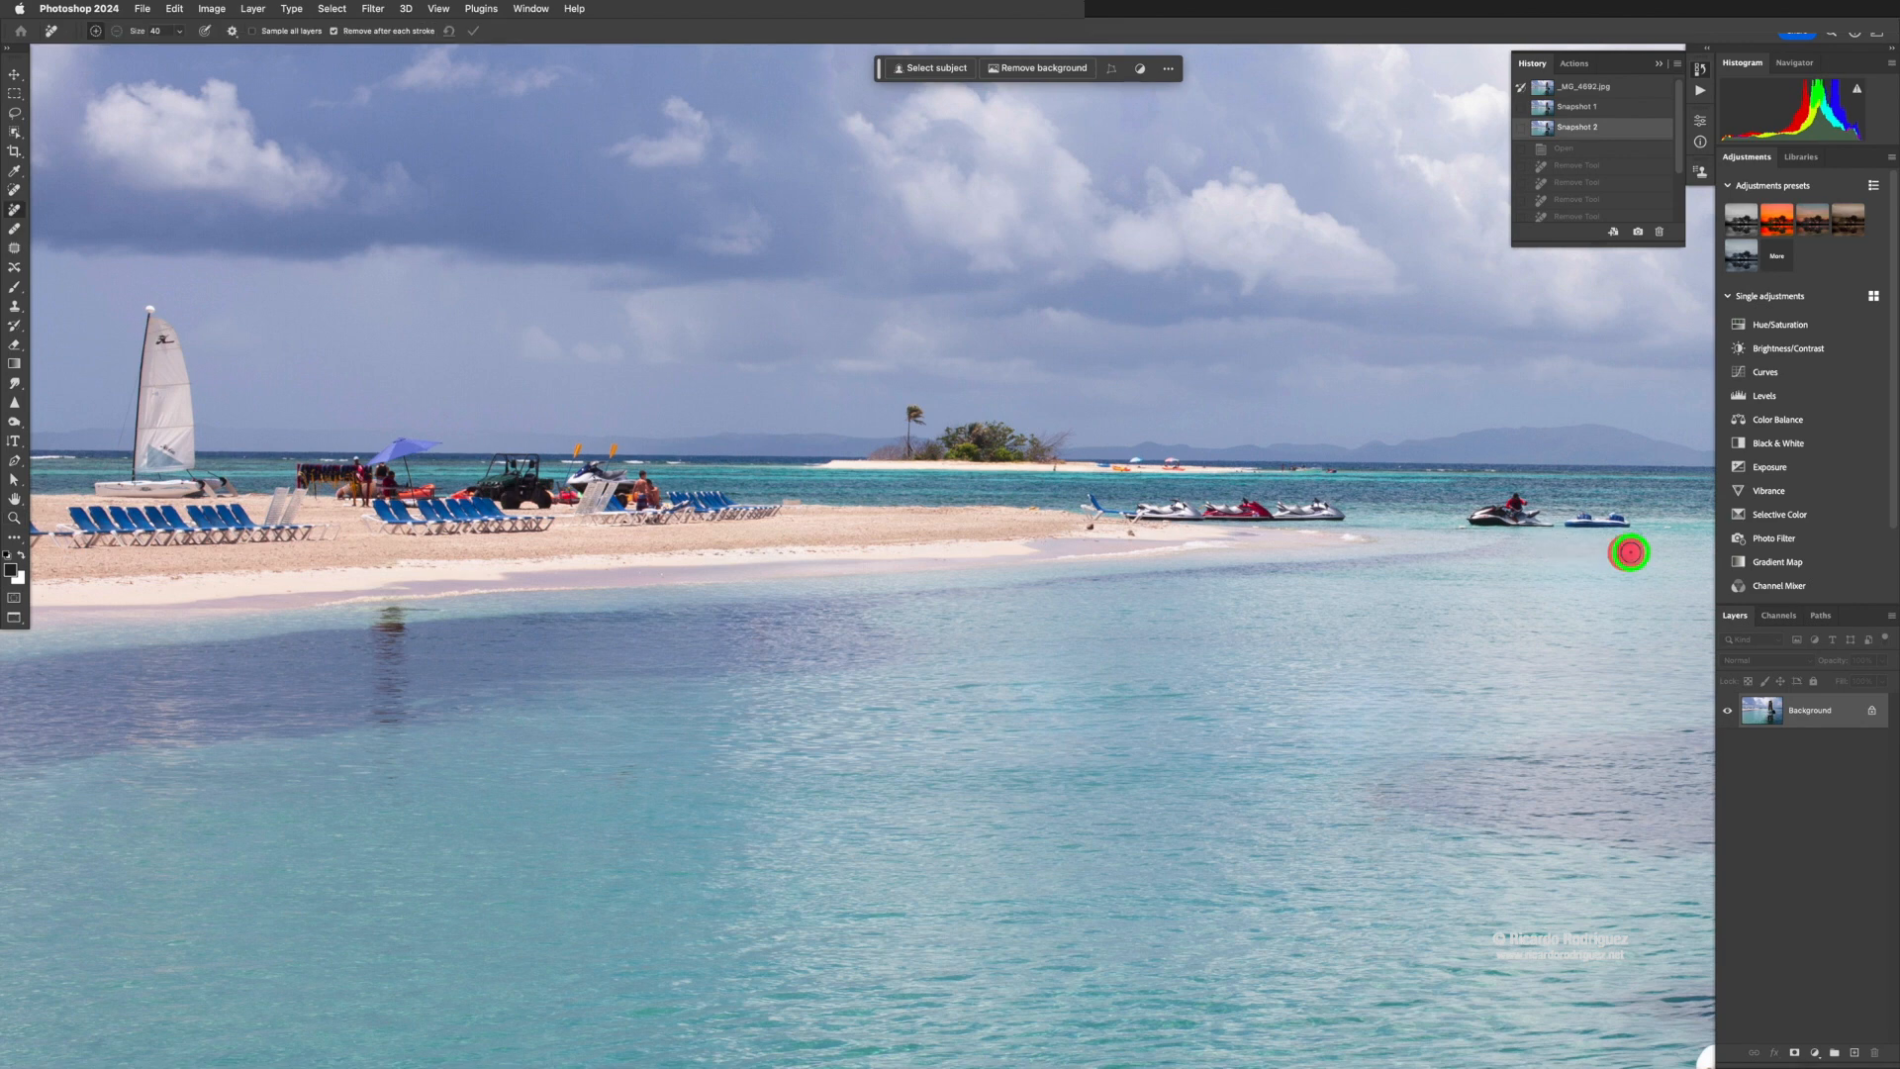
mouse_move(1631, 552)
left_mouse_down()
mouse_move(1653, 504)
mouse_move(1604, 488)
mouse_move(1486, 483)
mouse_move(1439, 521)
mouse_move(1462, 548)
mouse_move(1635, 556)
left_mouse_up()
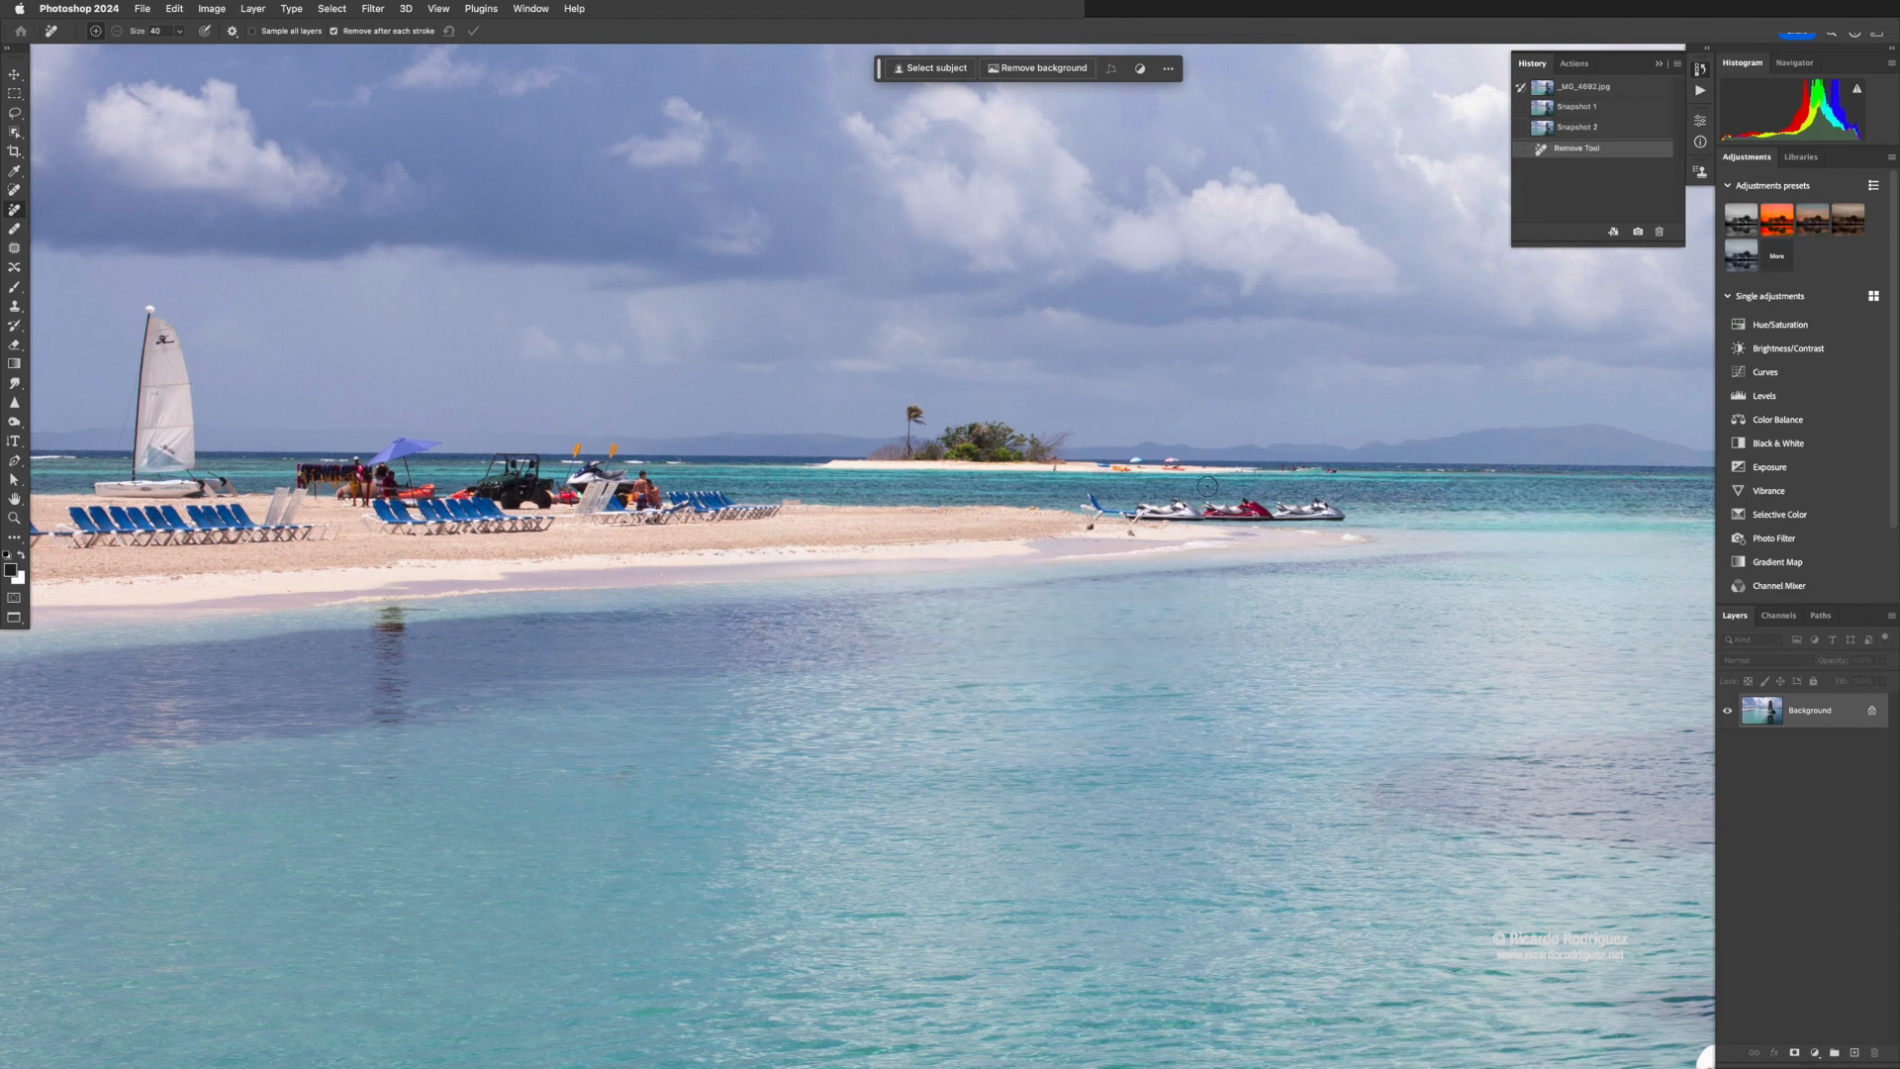
Compare the original beach photo with the latest Remove Tool state, preview that state full screen, and return to the standard screen mode
key("super+minus")
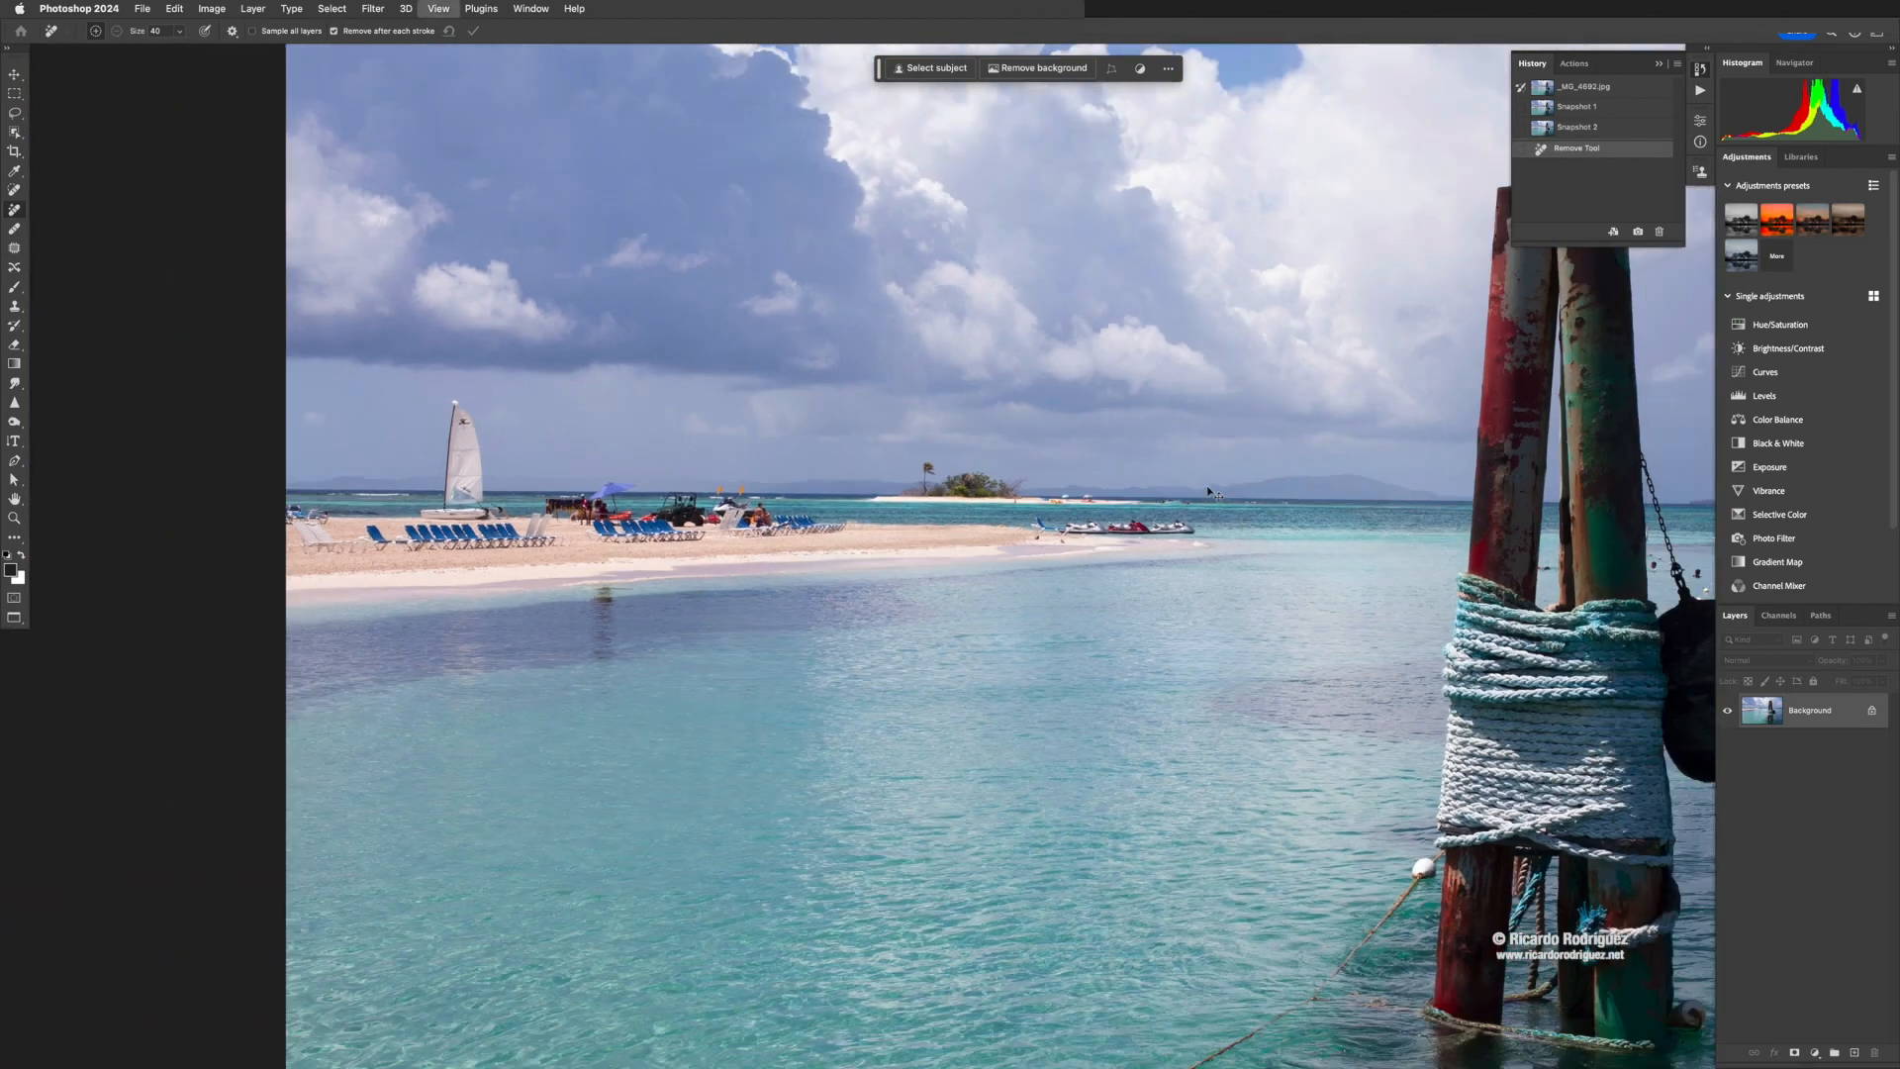
key("super+minus")
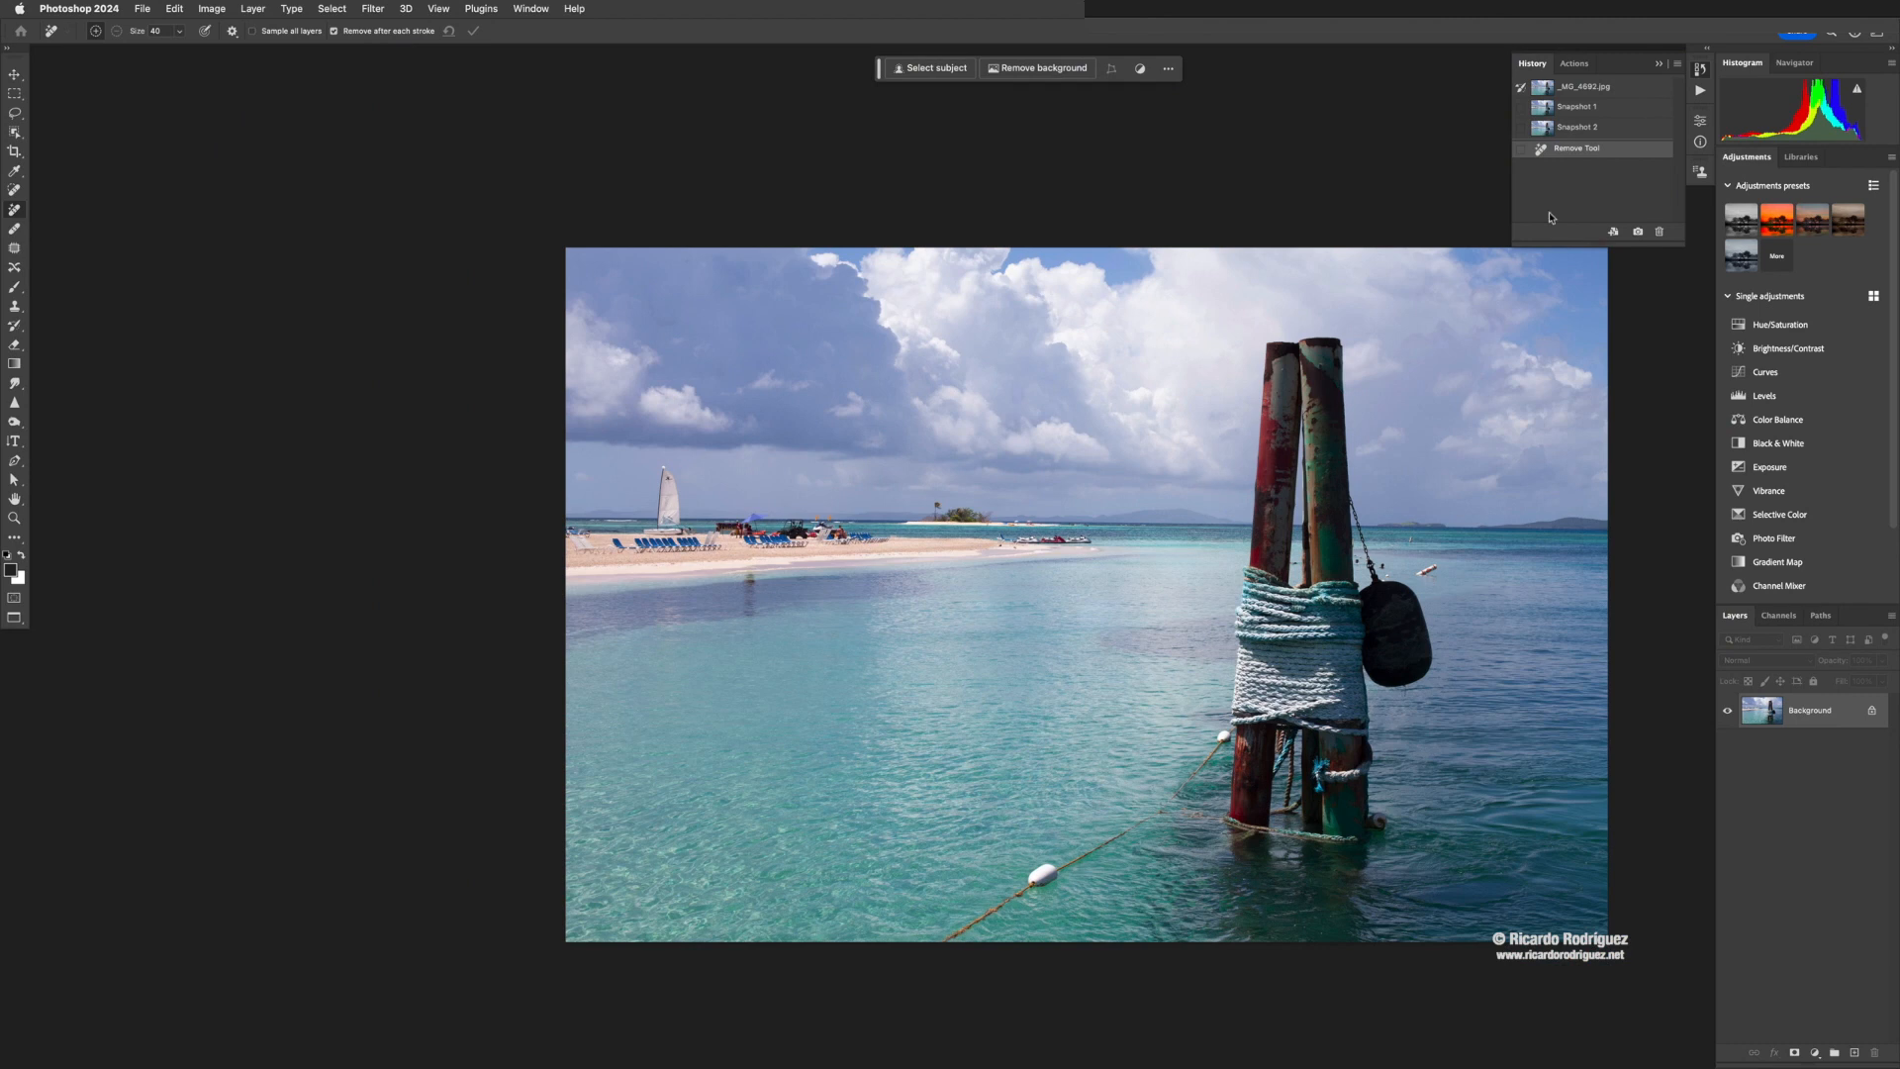
left_click(1608, 87)
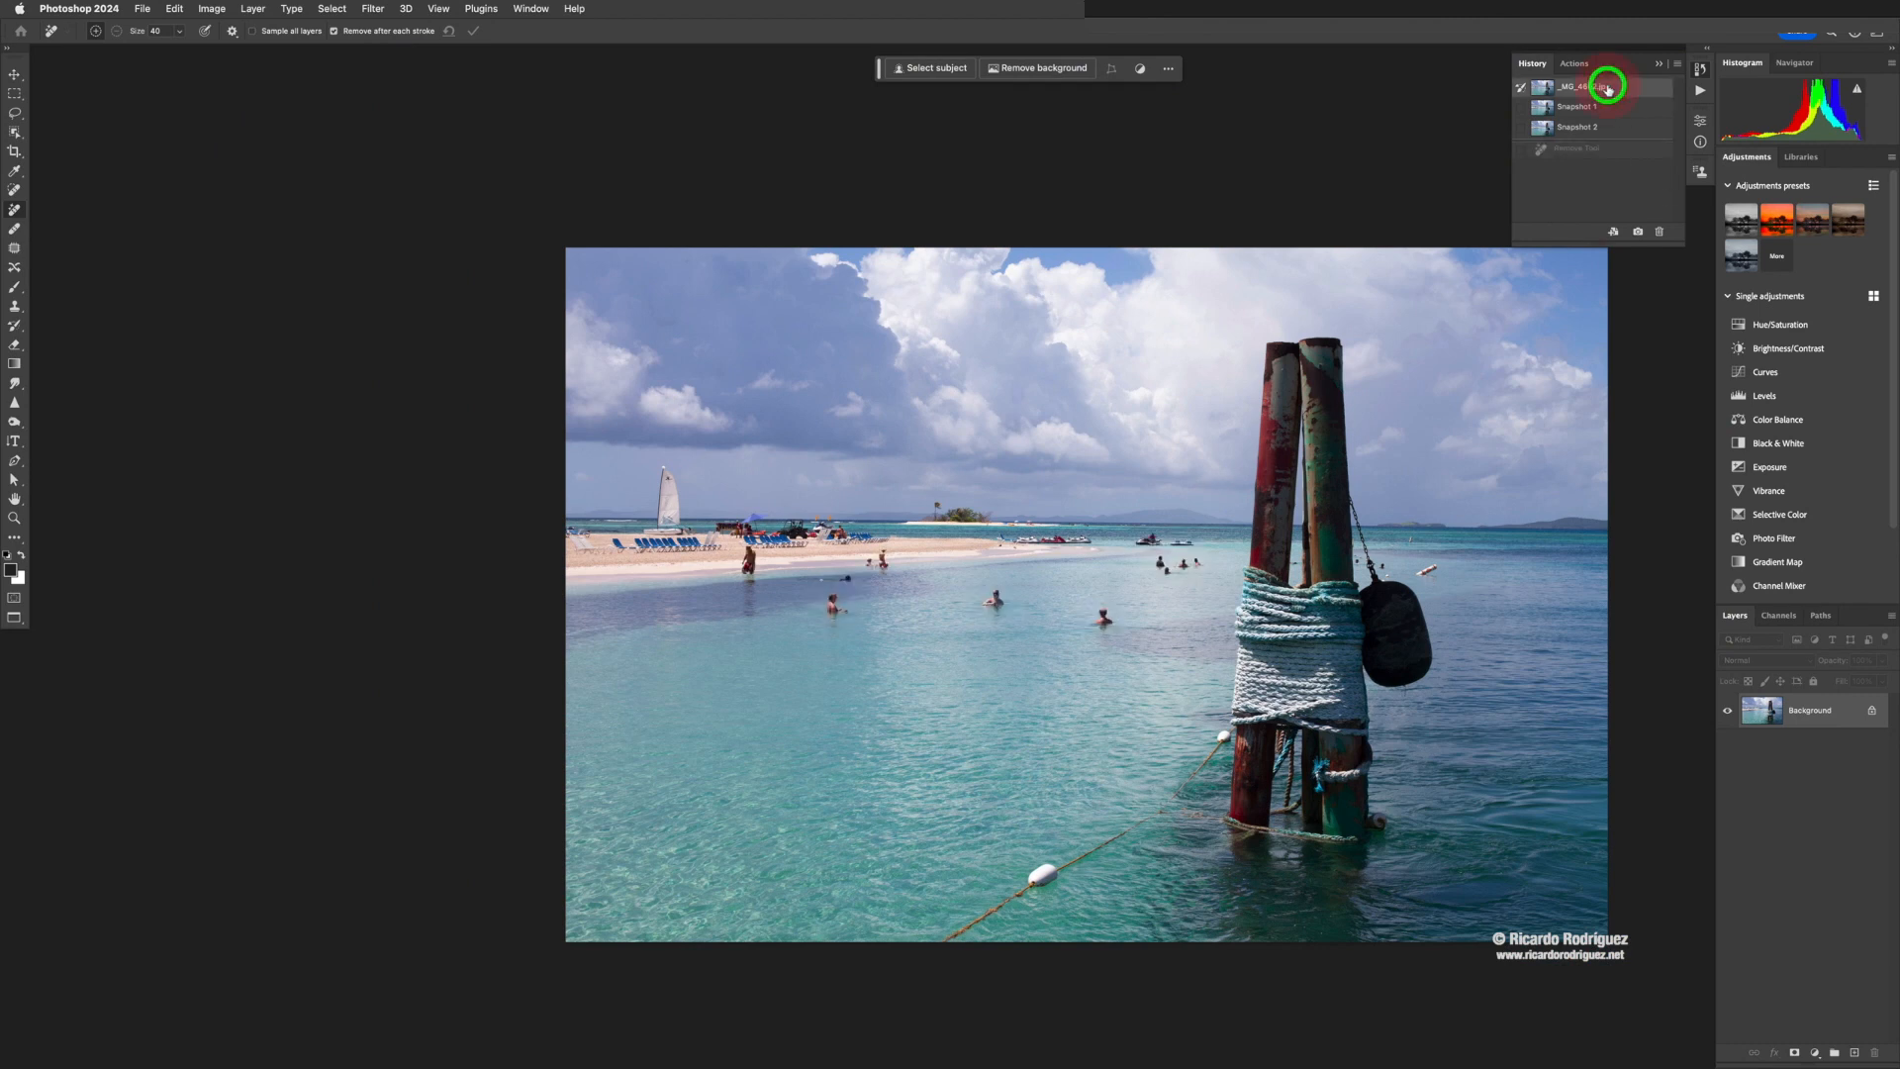
left_click(1614, 152)
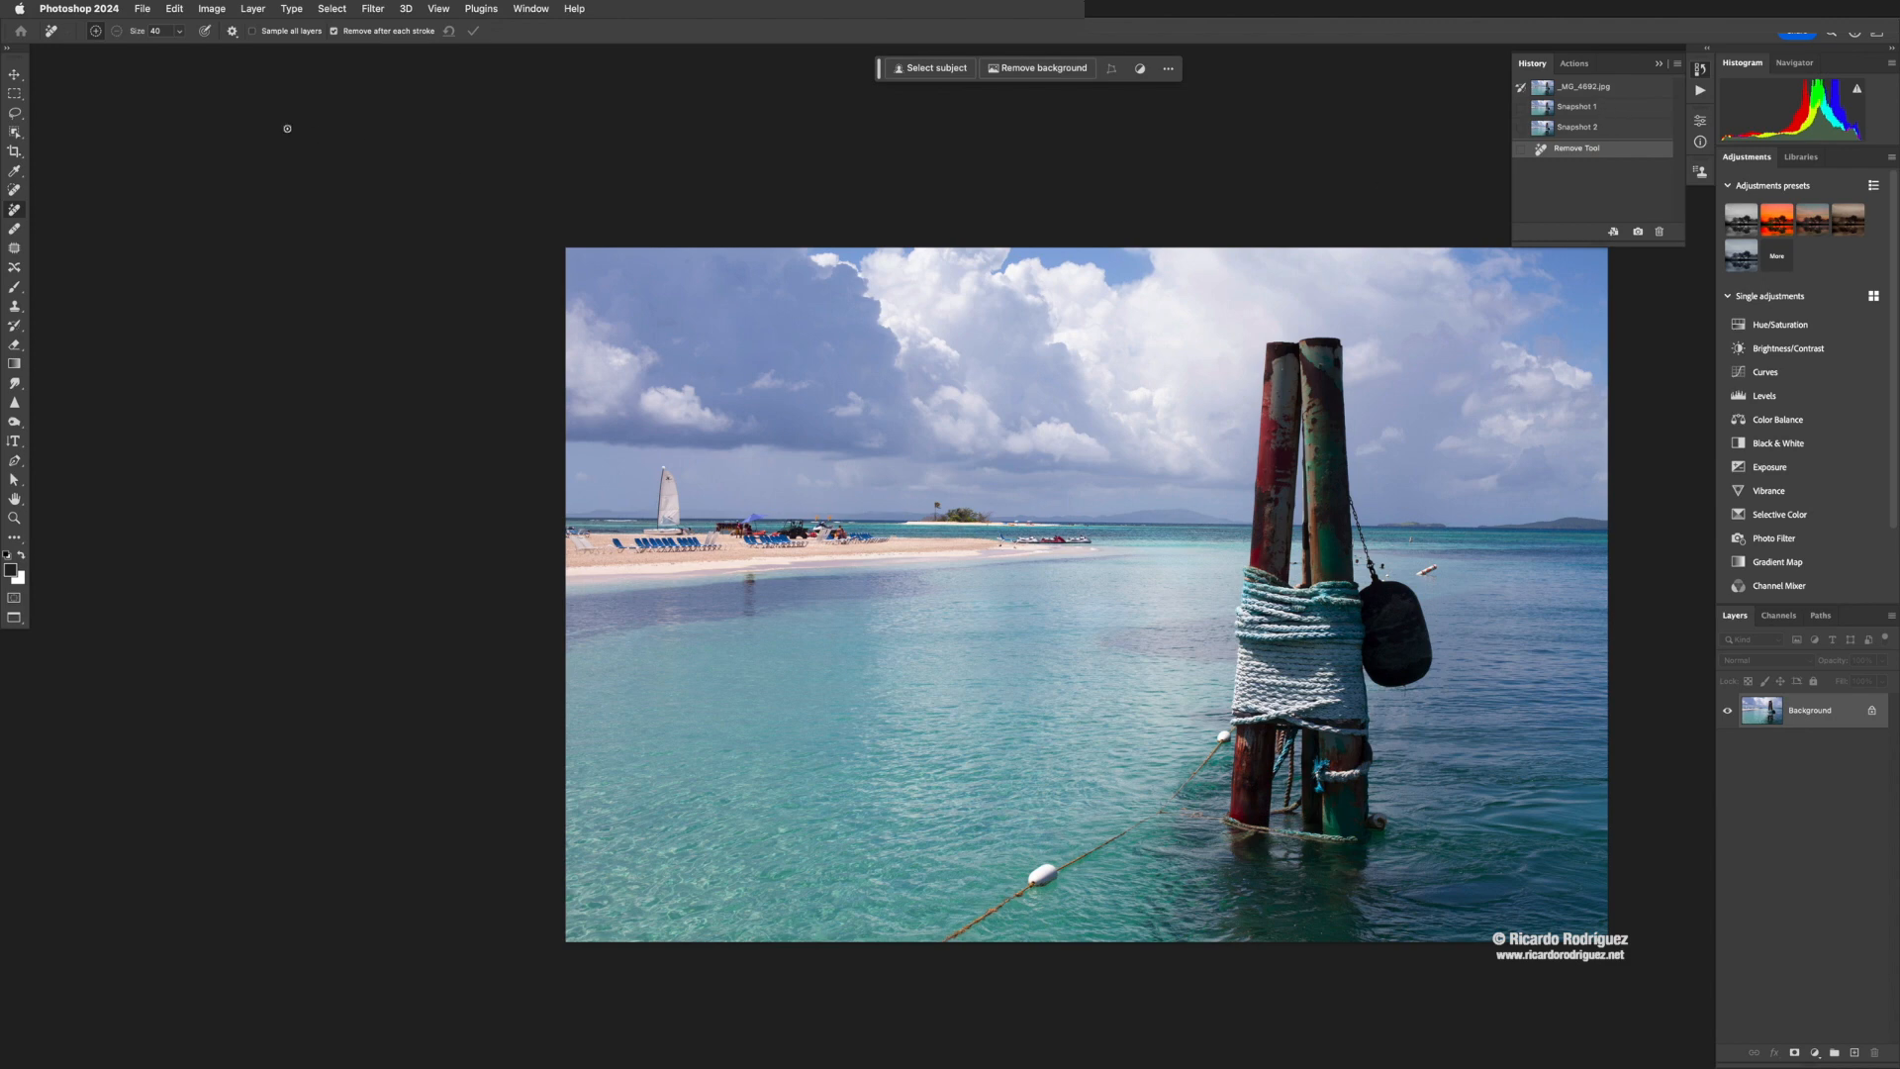
key("f")
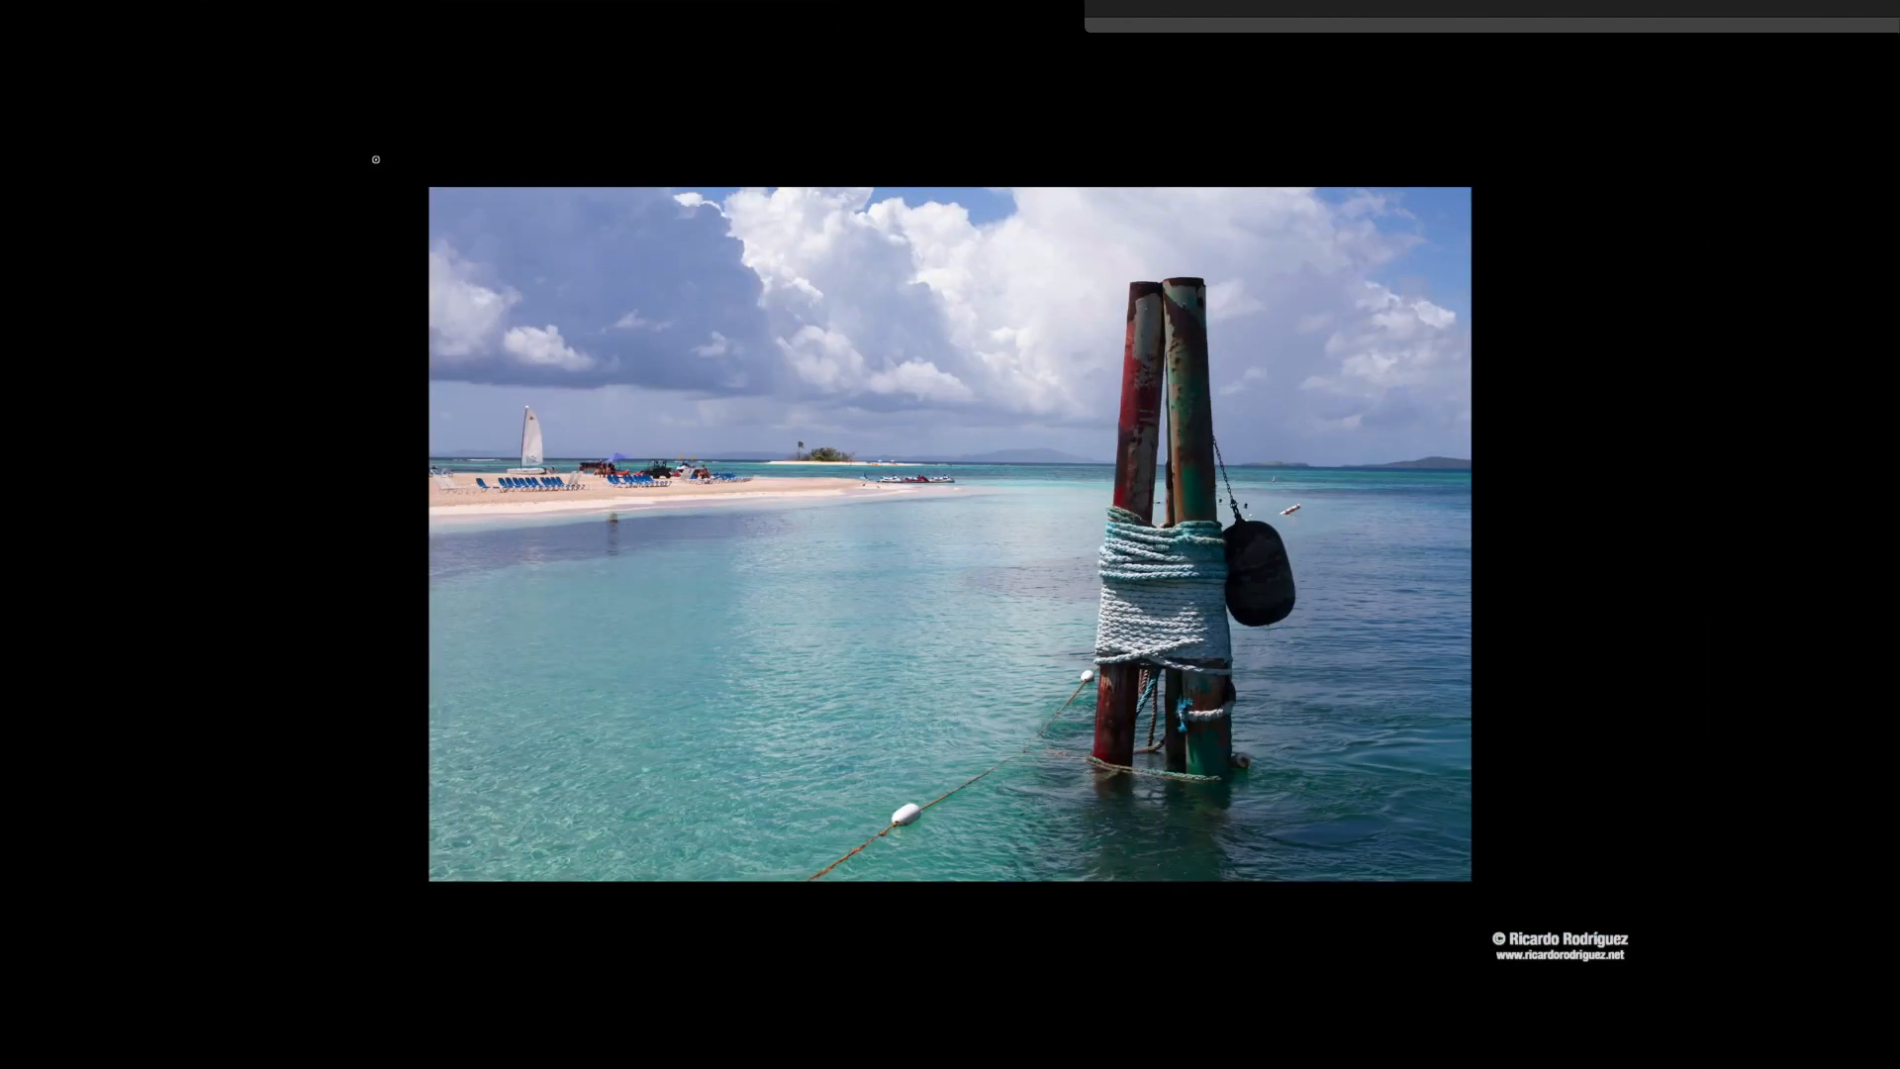
key("f")
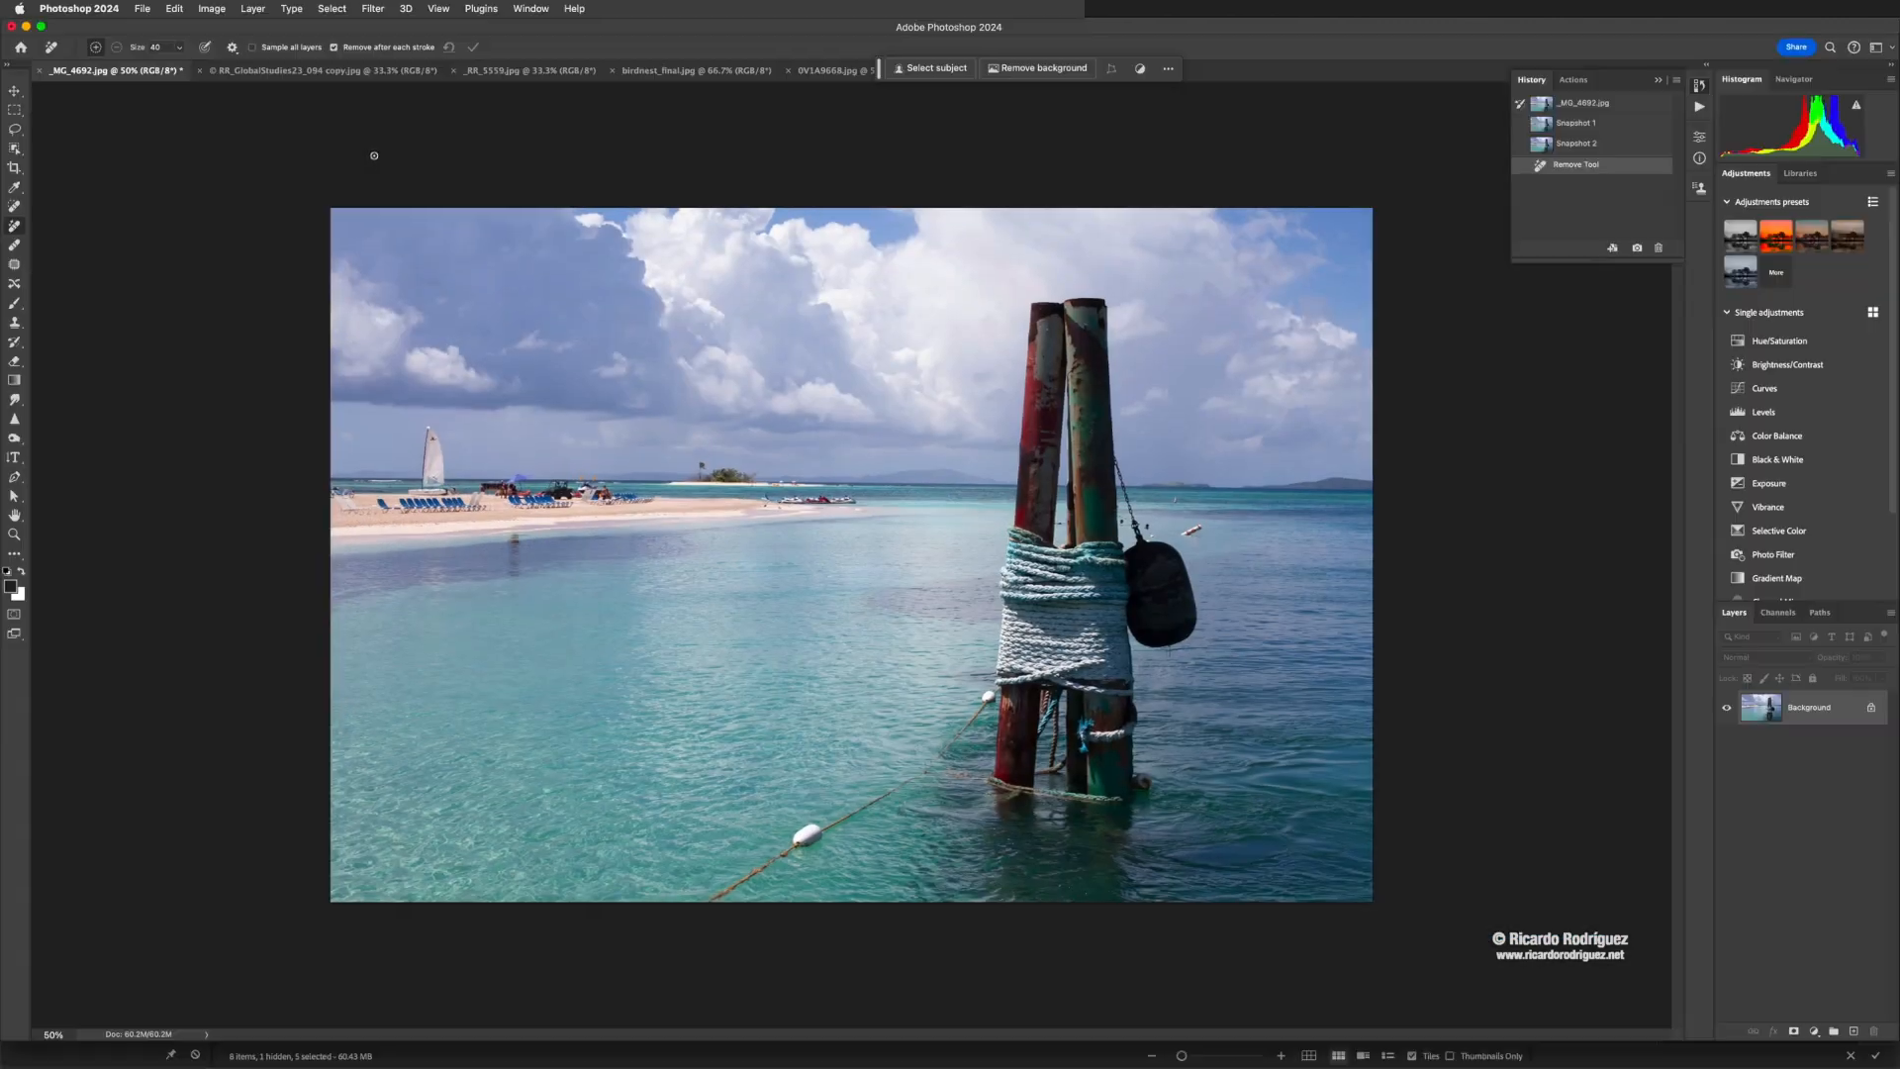
Close the beach photo and show the canal photo RR_GlobalStudios23_094 copy.jpg fitted to the window
left_click(40, 71)
left_click(942, 390)
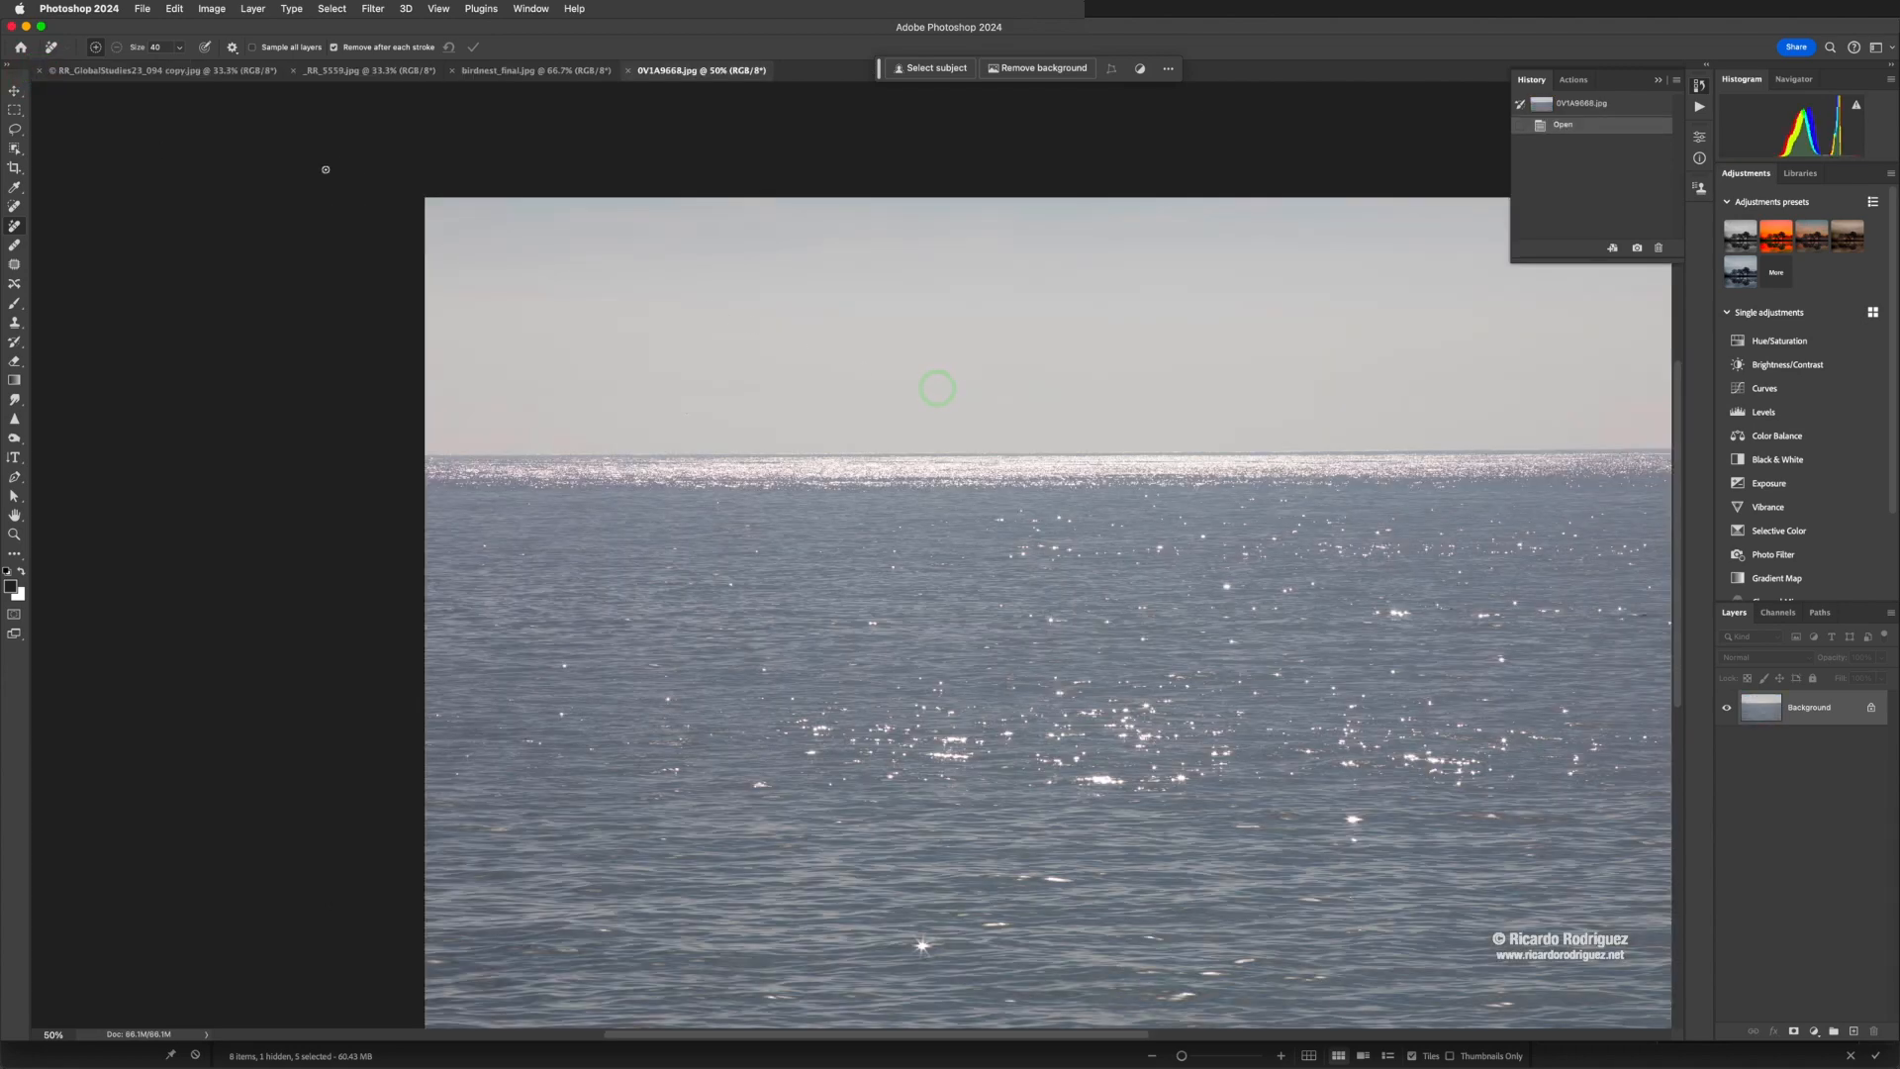
left_click(119, 74)
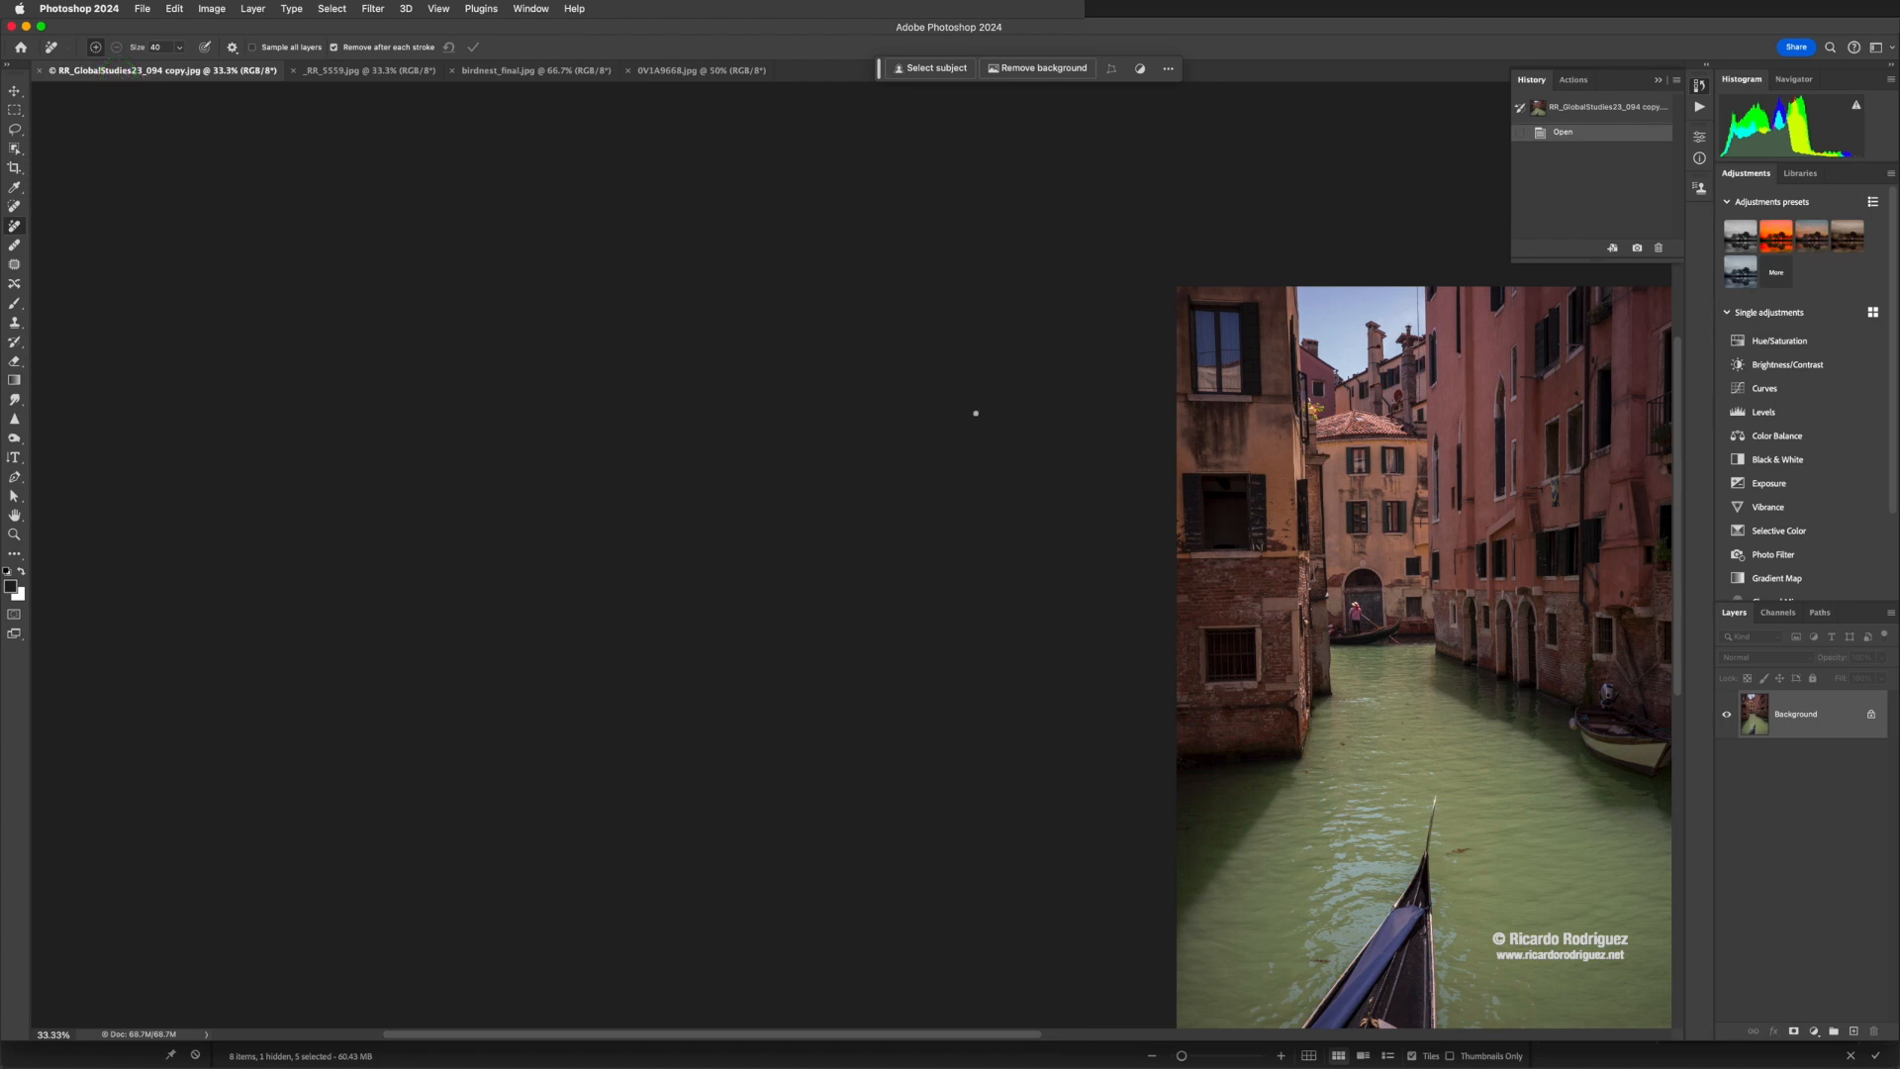
key("super+0")
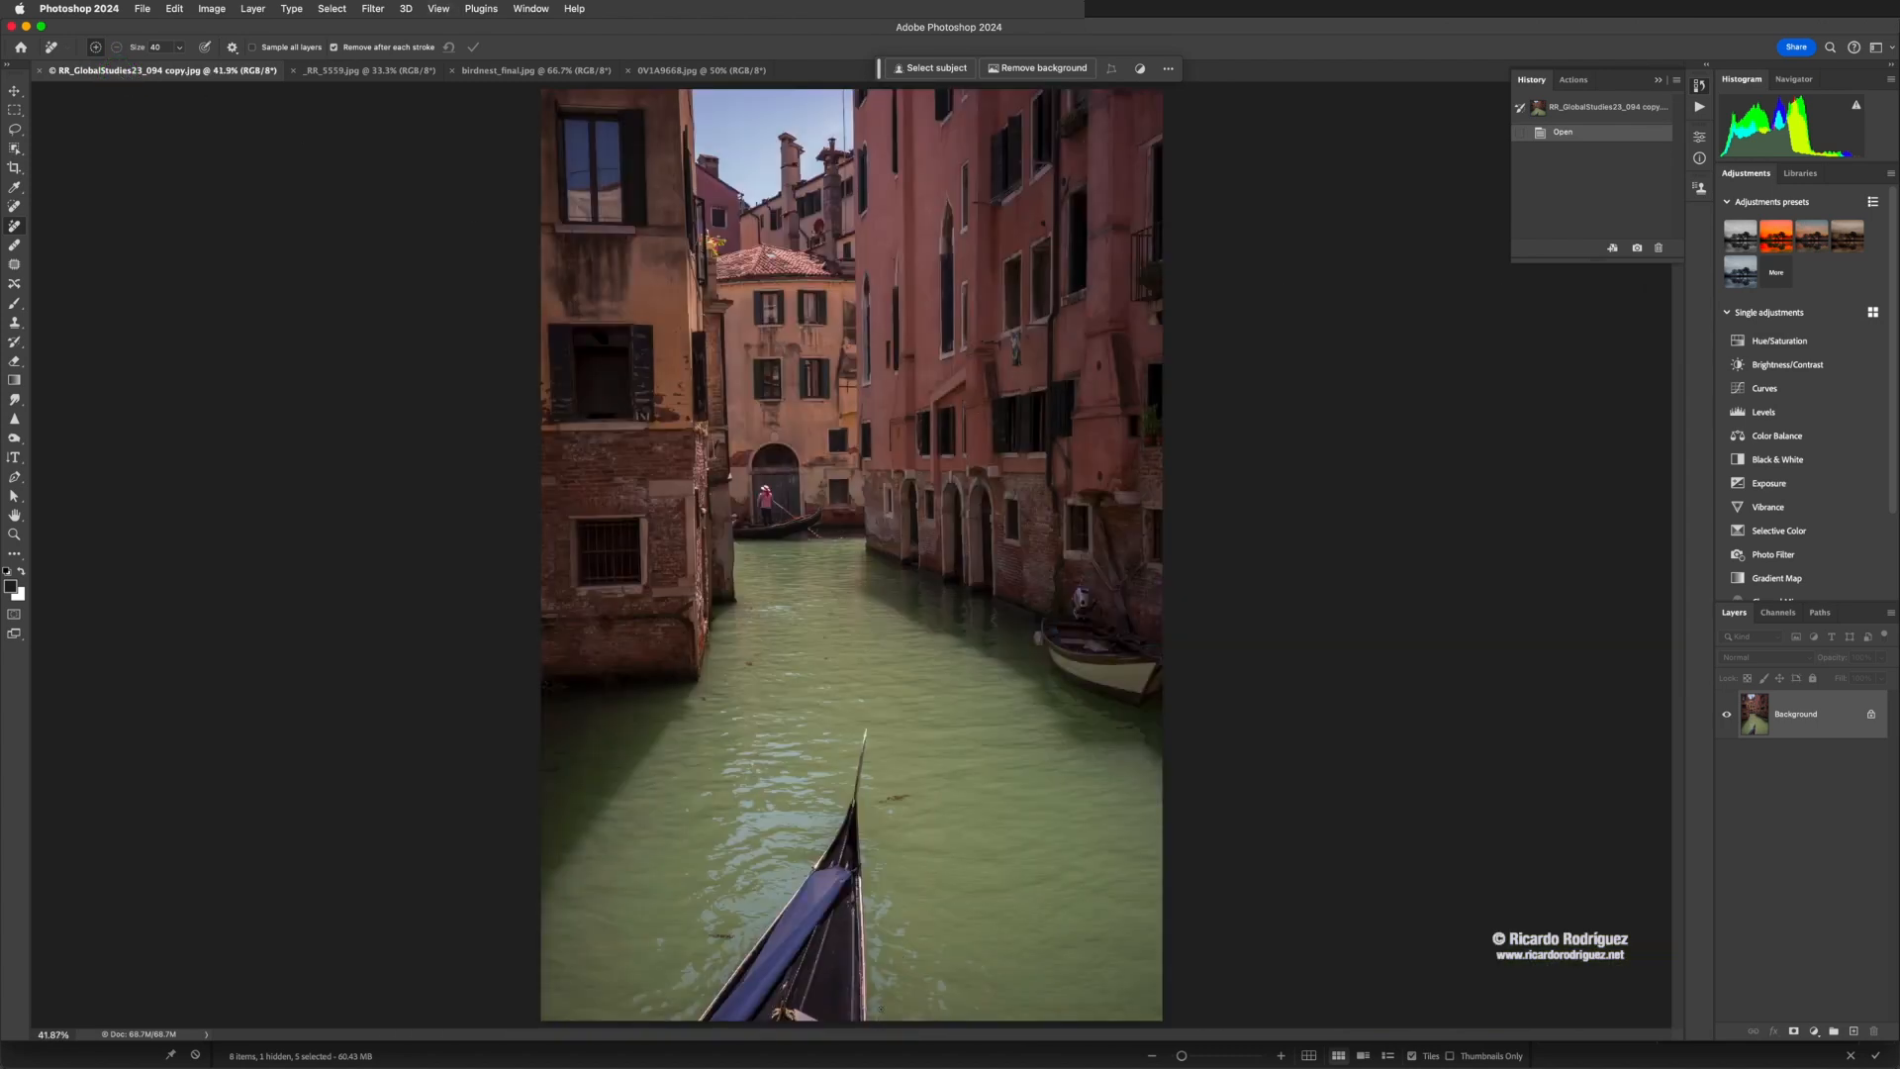
Remove the gondola bow in the foreground with the Remove tool and inspect the filled water up close
mouse_move(885, 1024)
left_mouse_down()
mouse_move(880, 743)
mouse_move(876, 715)
mouse_move(853, 716)
mouse_move(676, 1023)
mouse_move(885, 1023)
left_mouse_up()
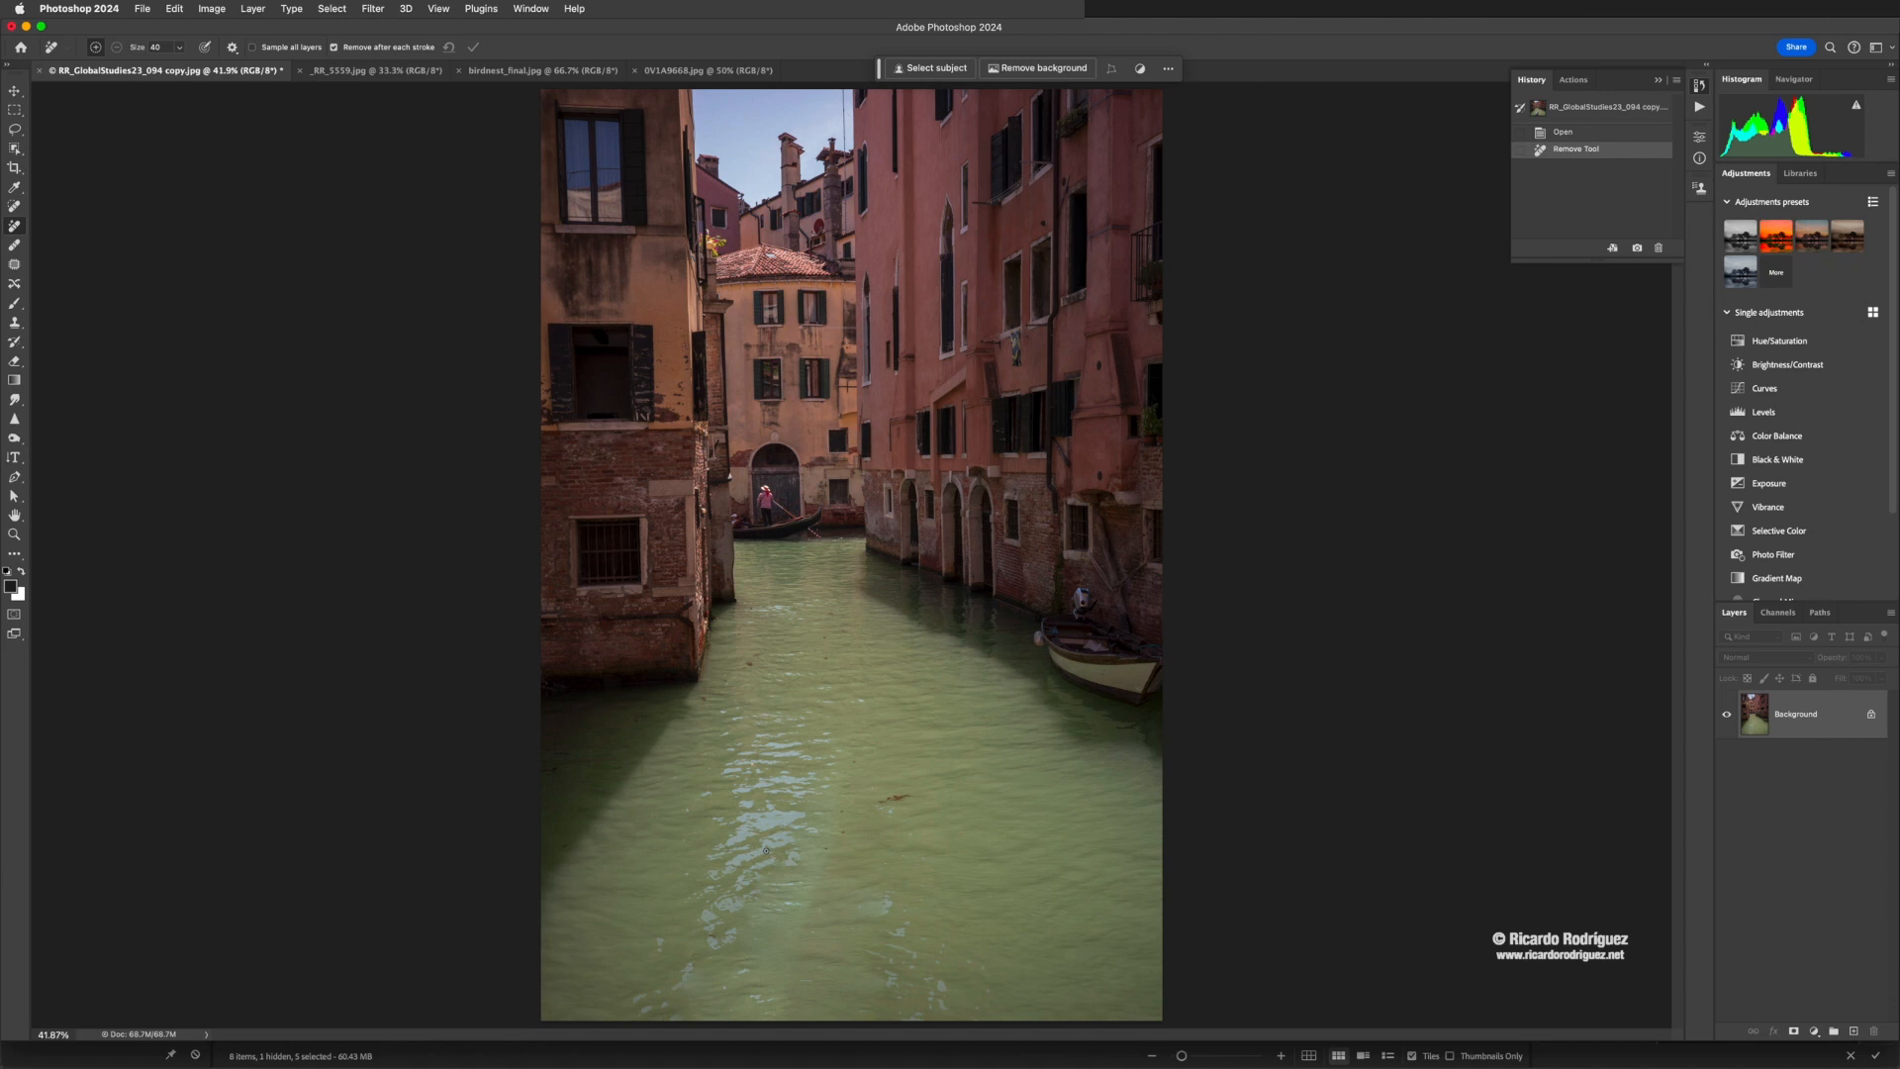
key("z")
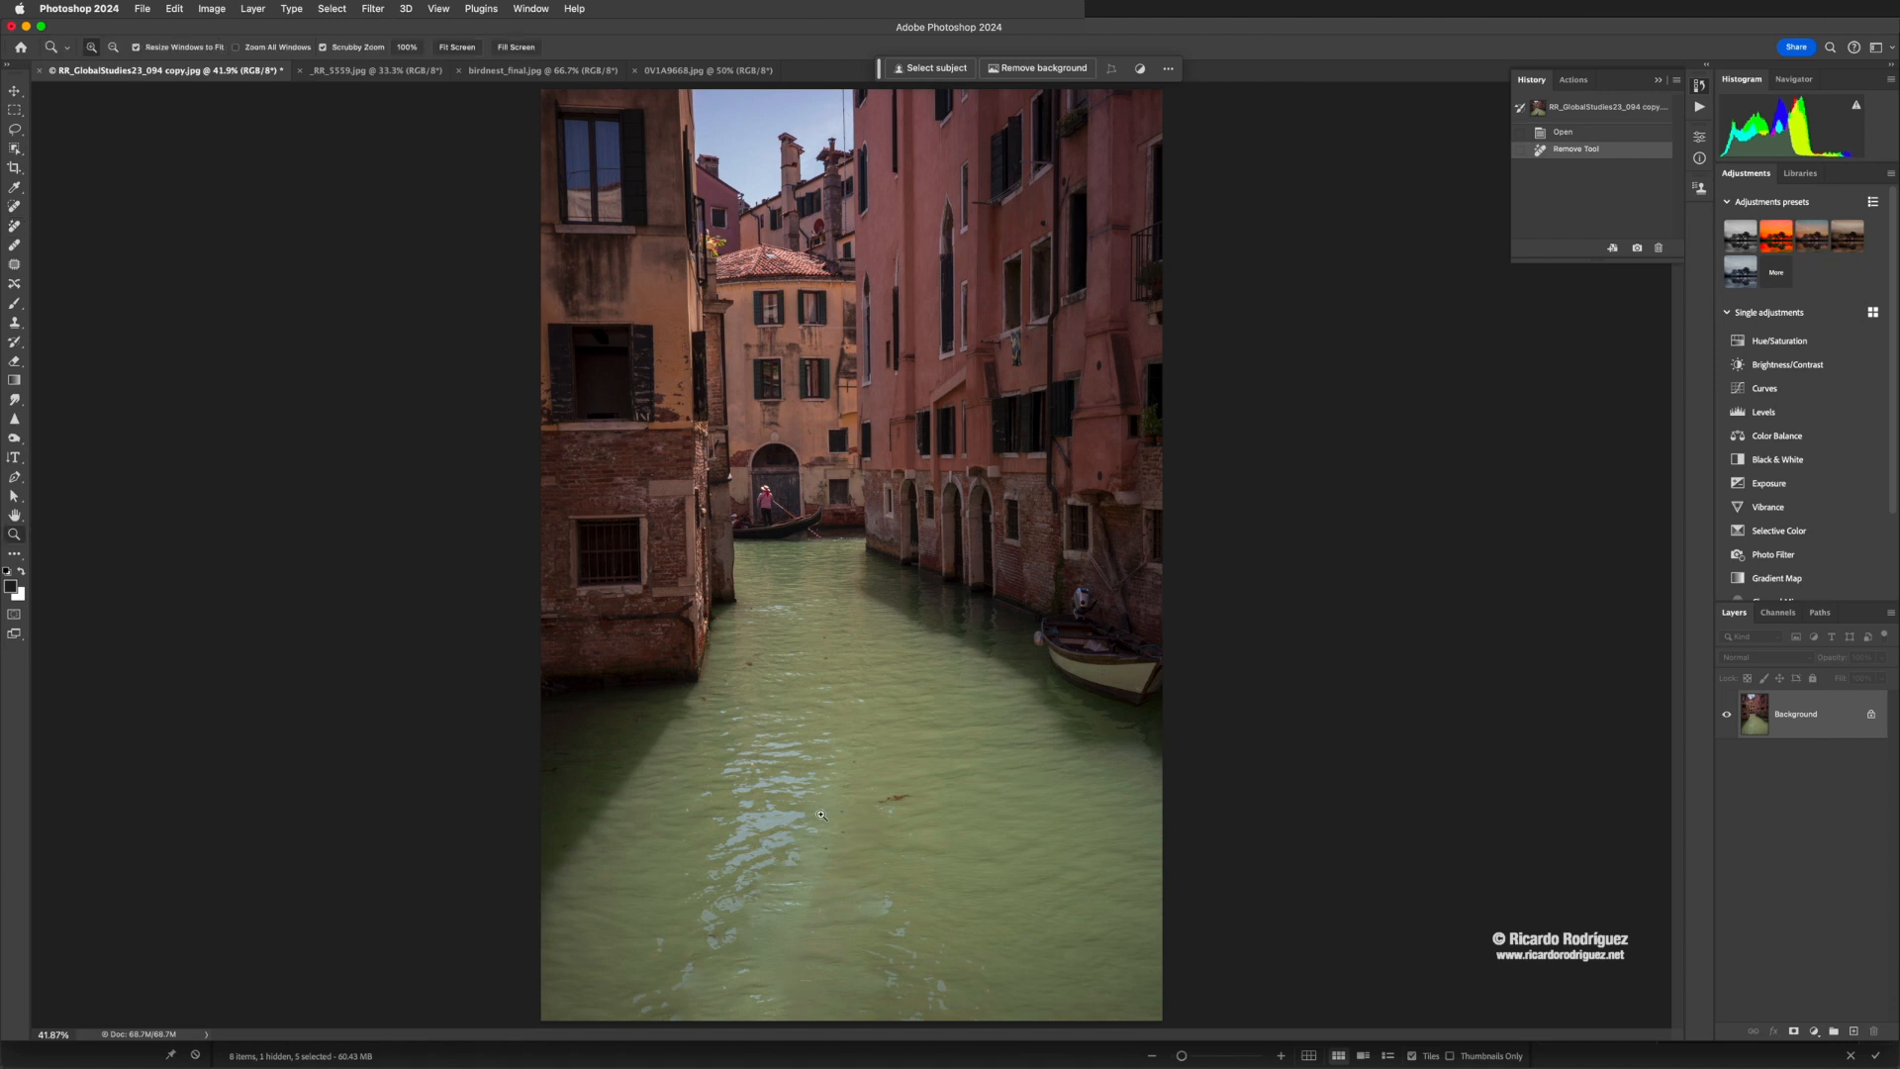
left_click_drag(820, 886, 879, 885)
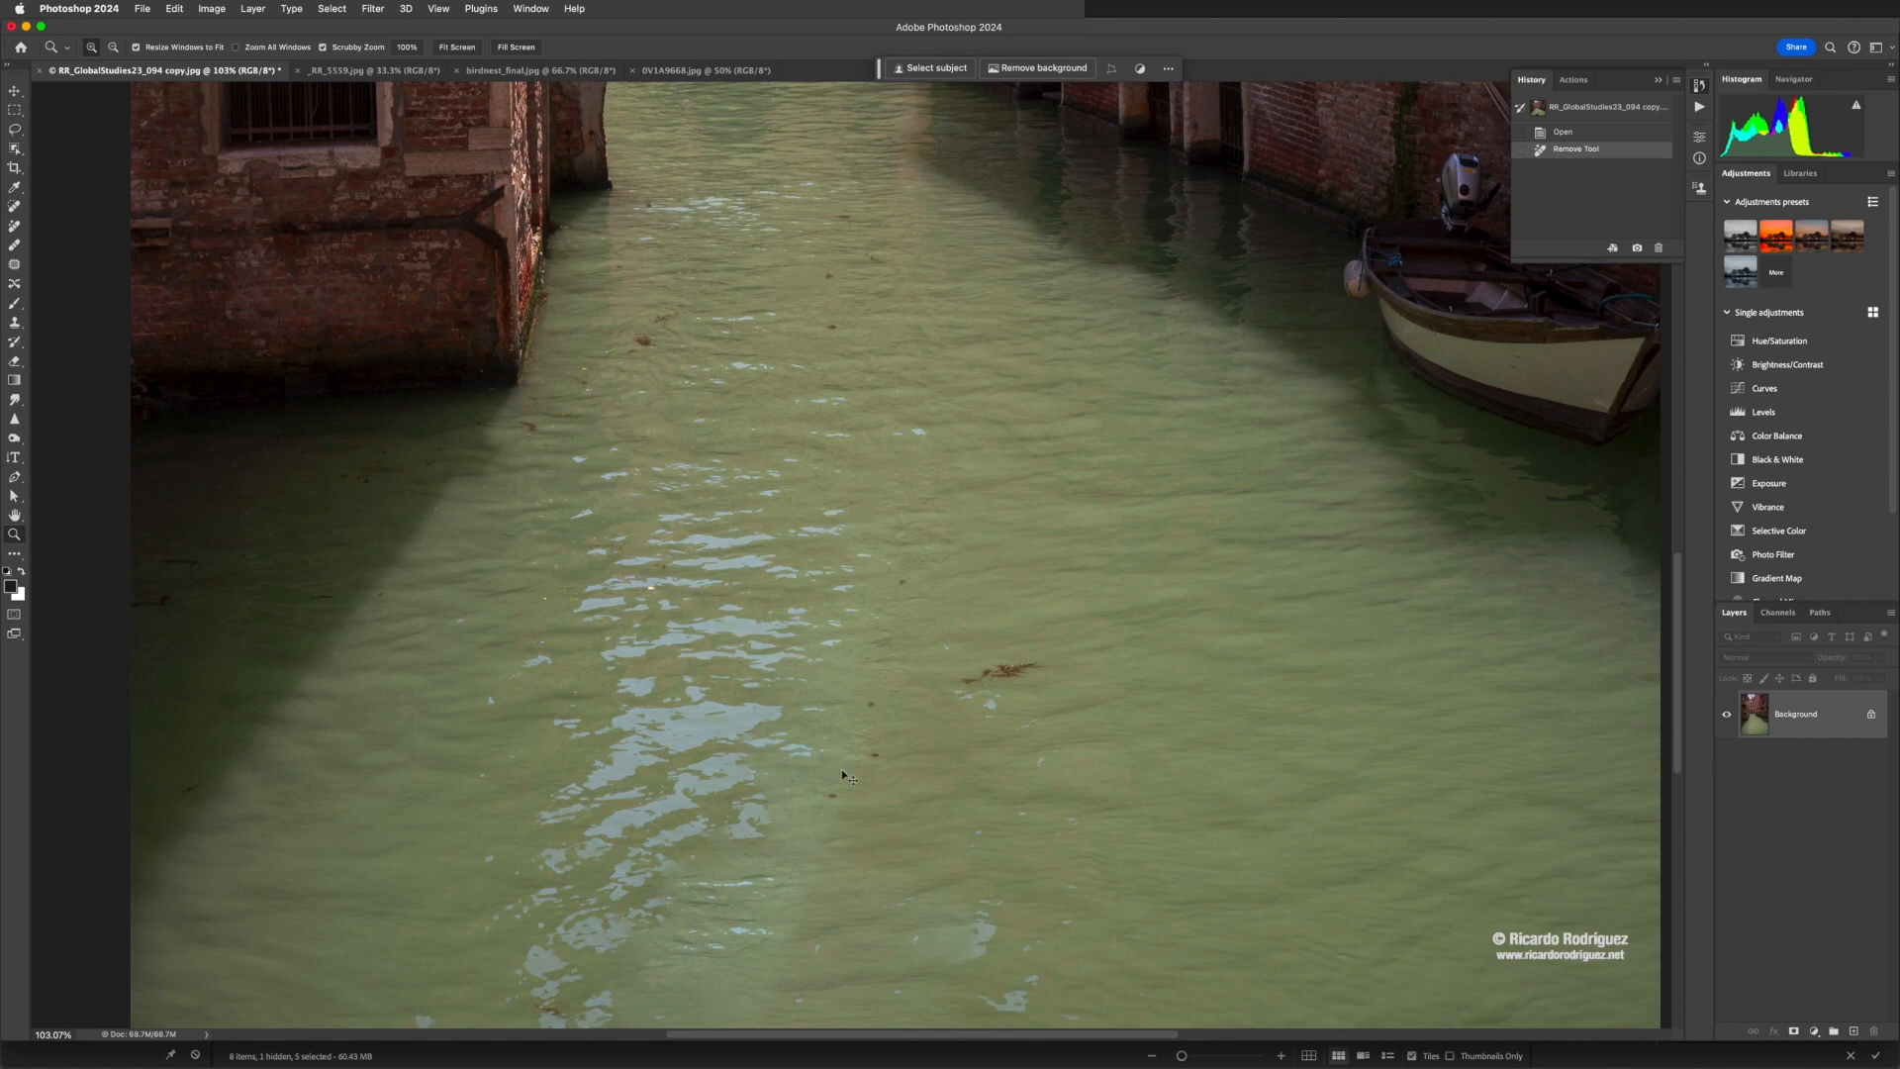
key("super+minus")
key("super+minus")
key("super+minus")
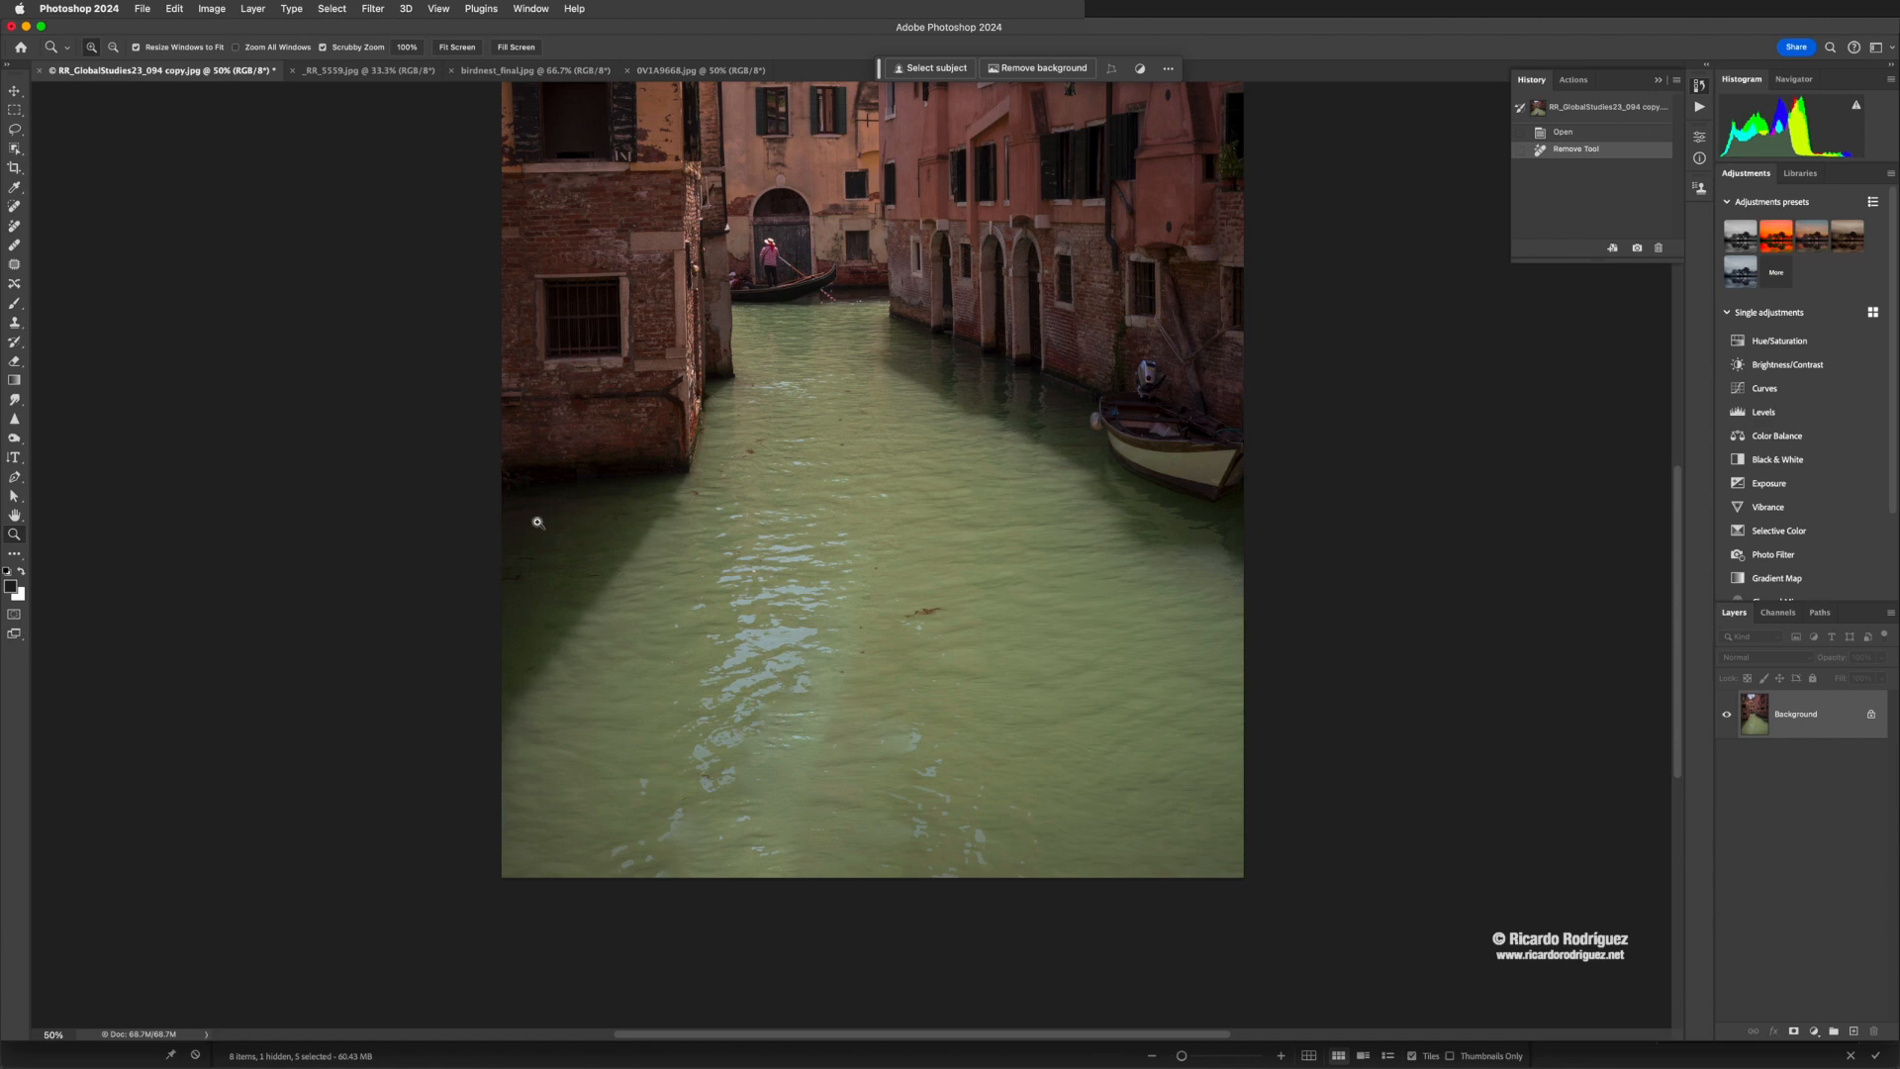
Select the buildings with the Object Selection tool and brighten them with a Curves adjustment layer, raising input 110 to output 131
left_click(14, 150)
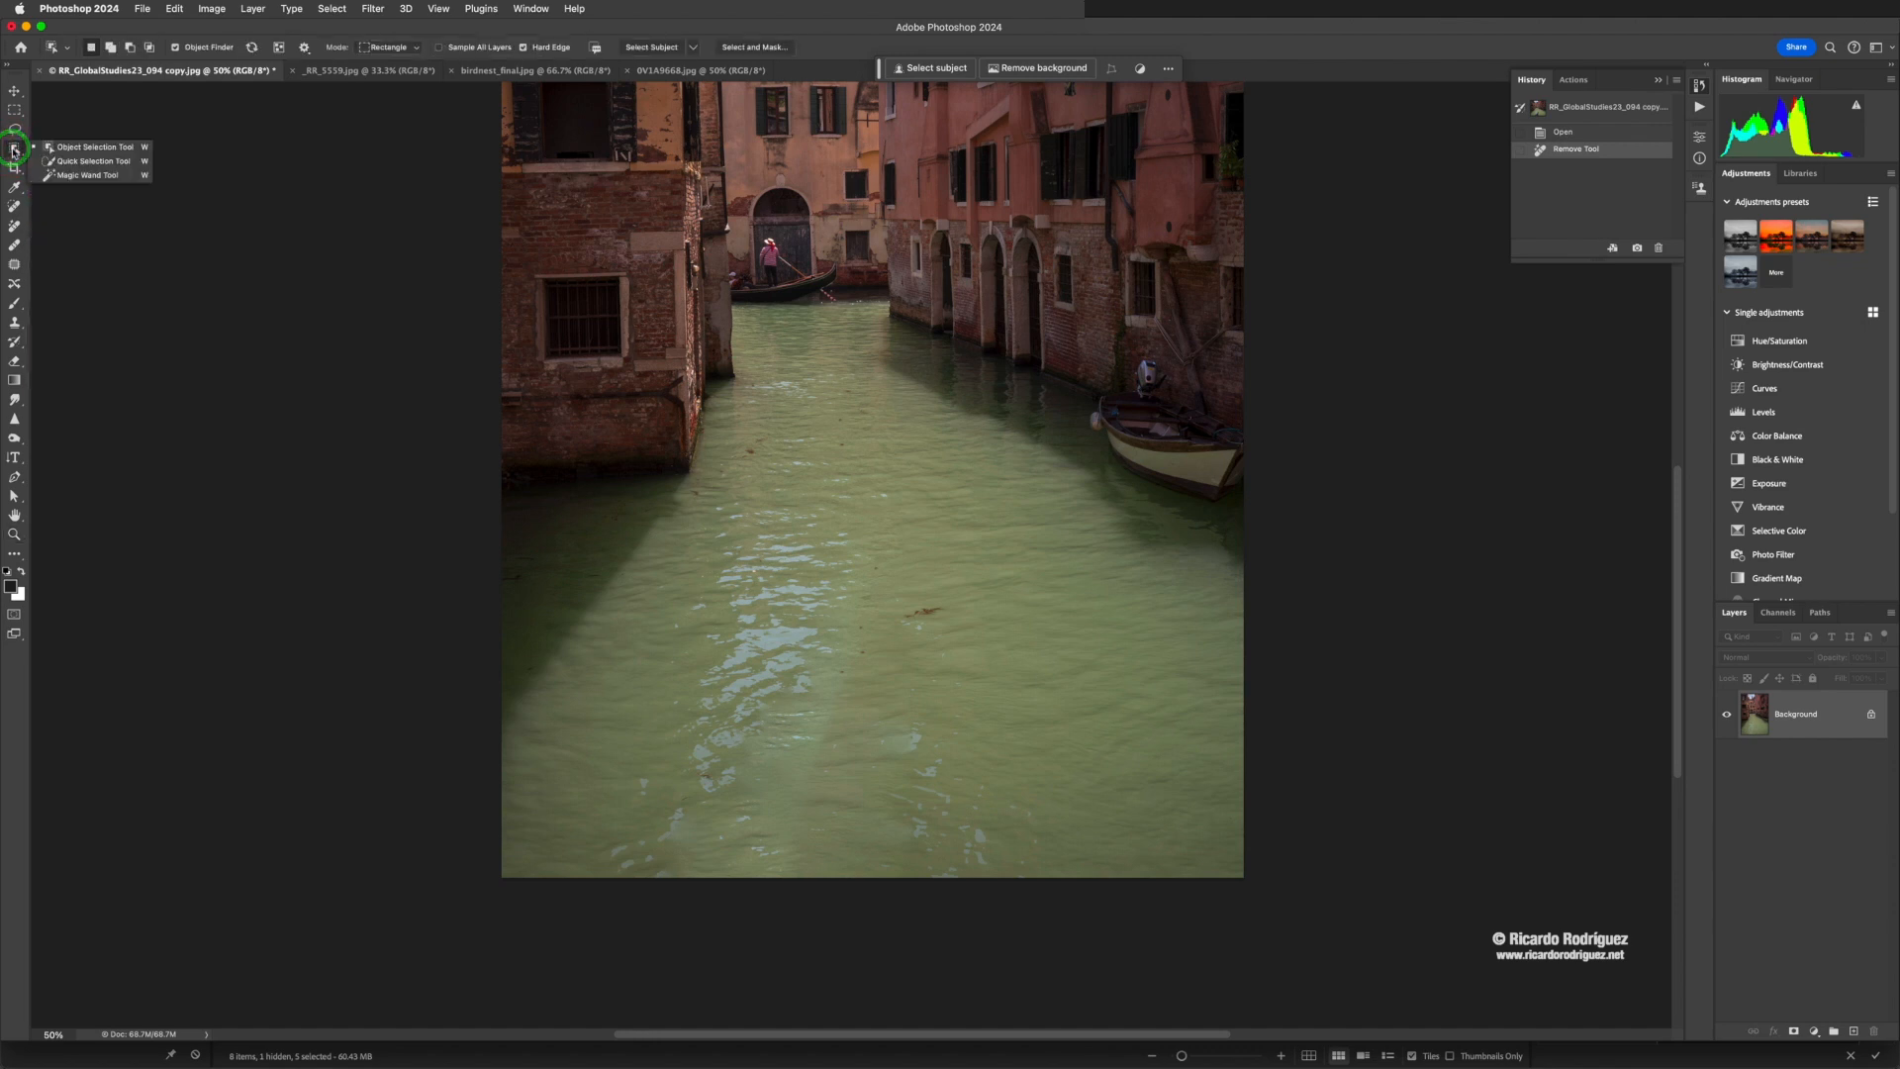
left_click(69, 149)
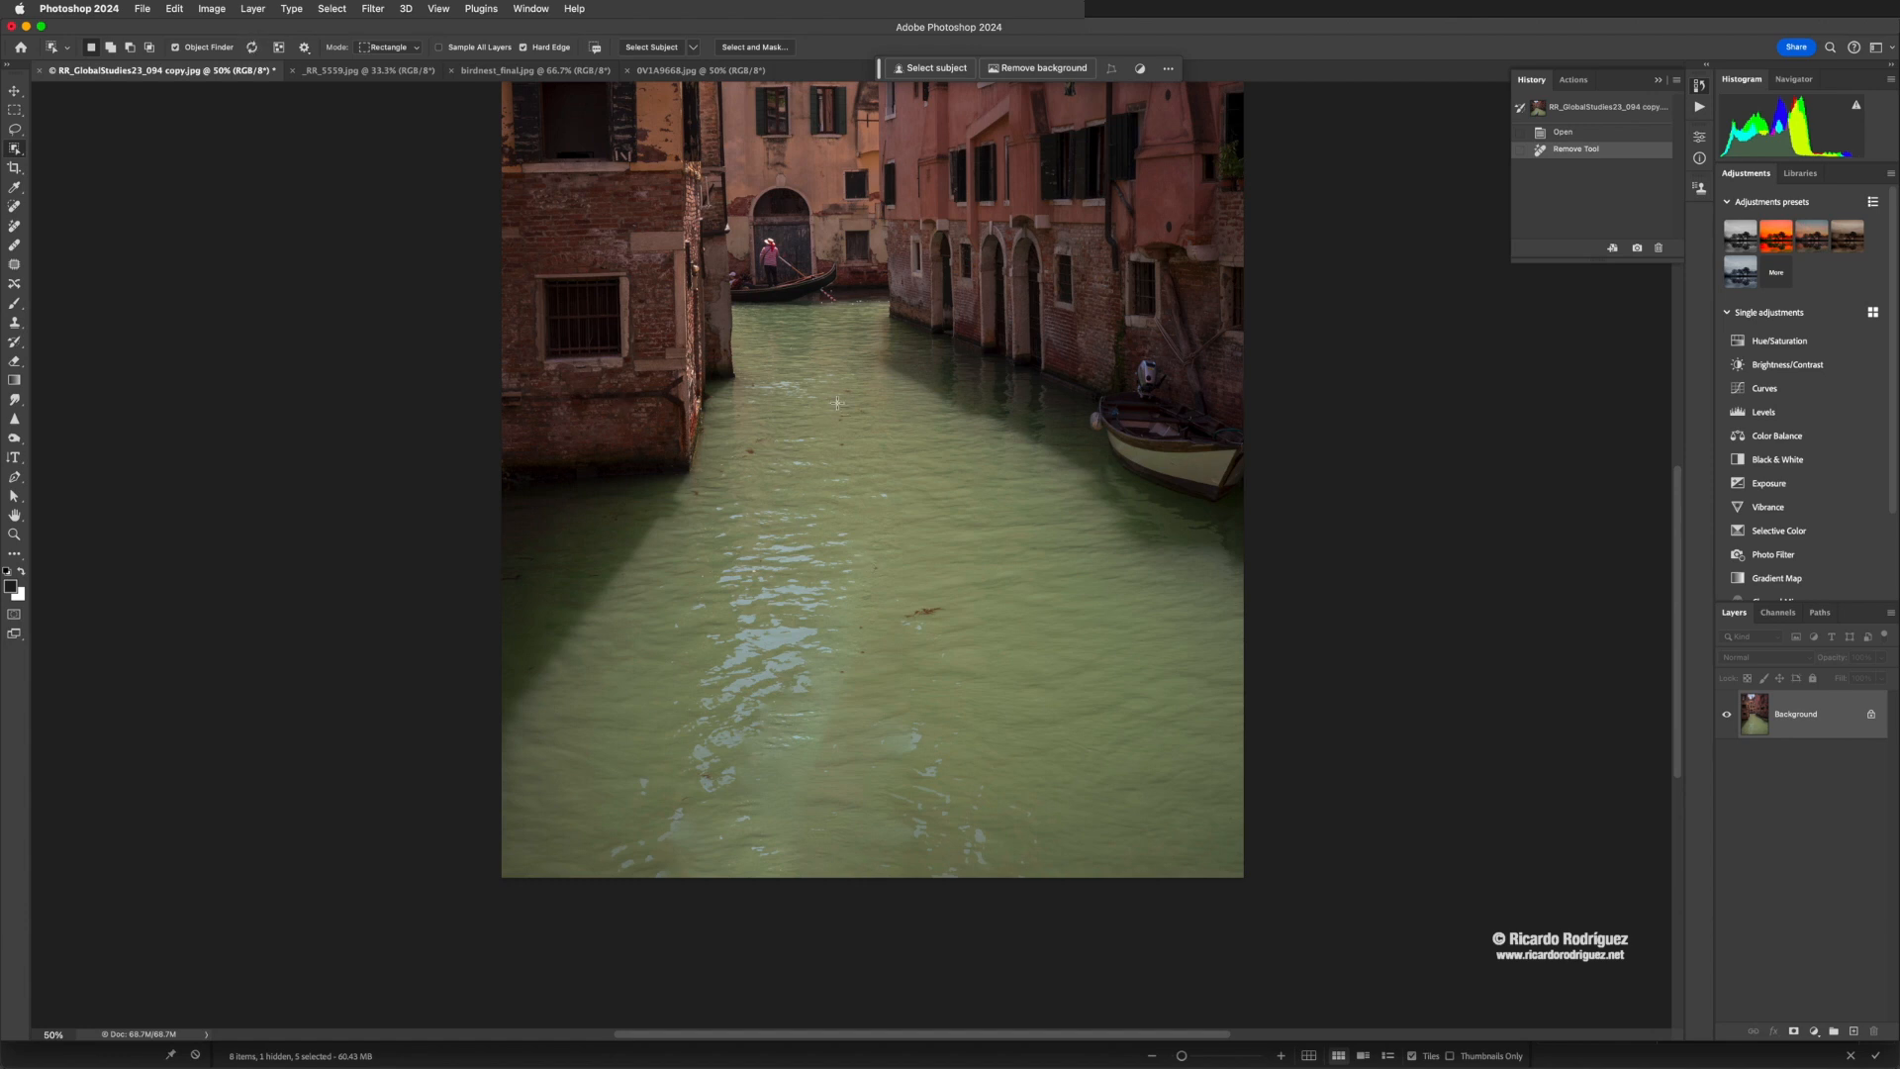
key("super+0")
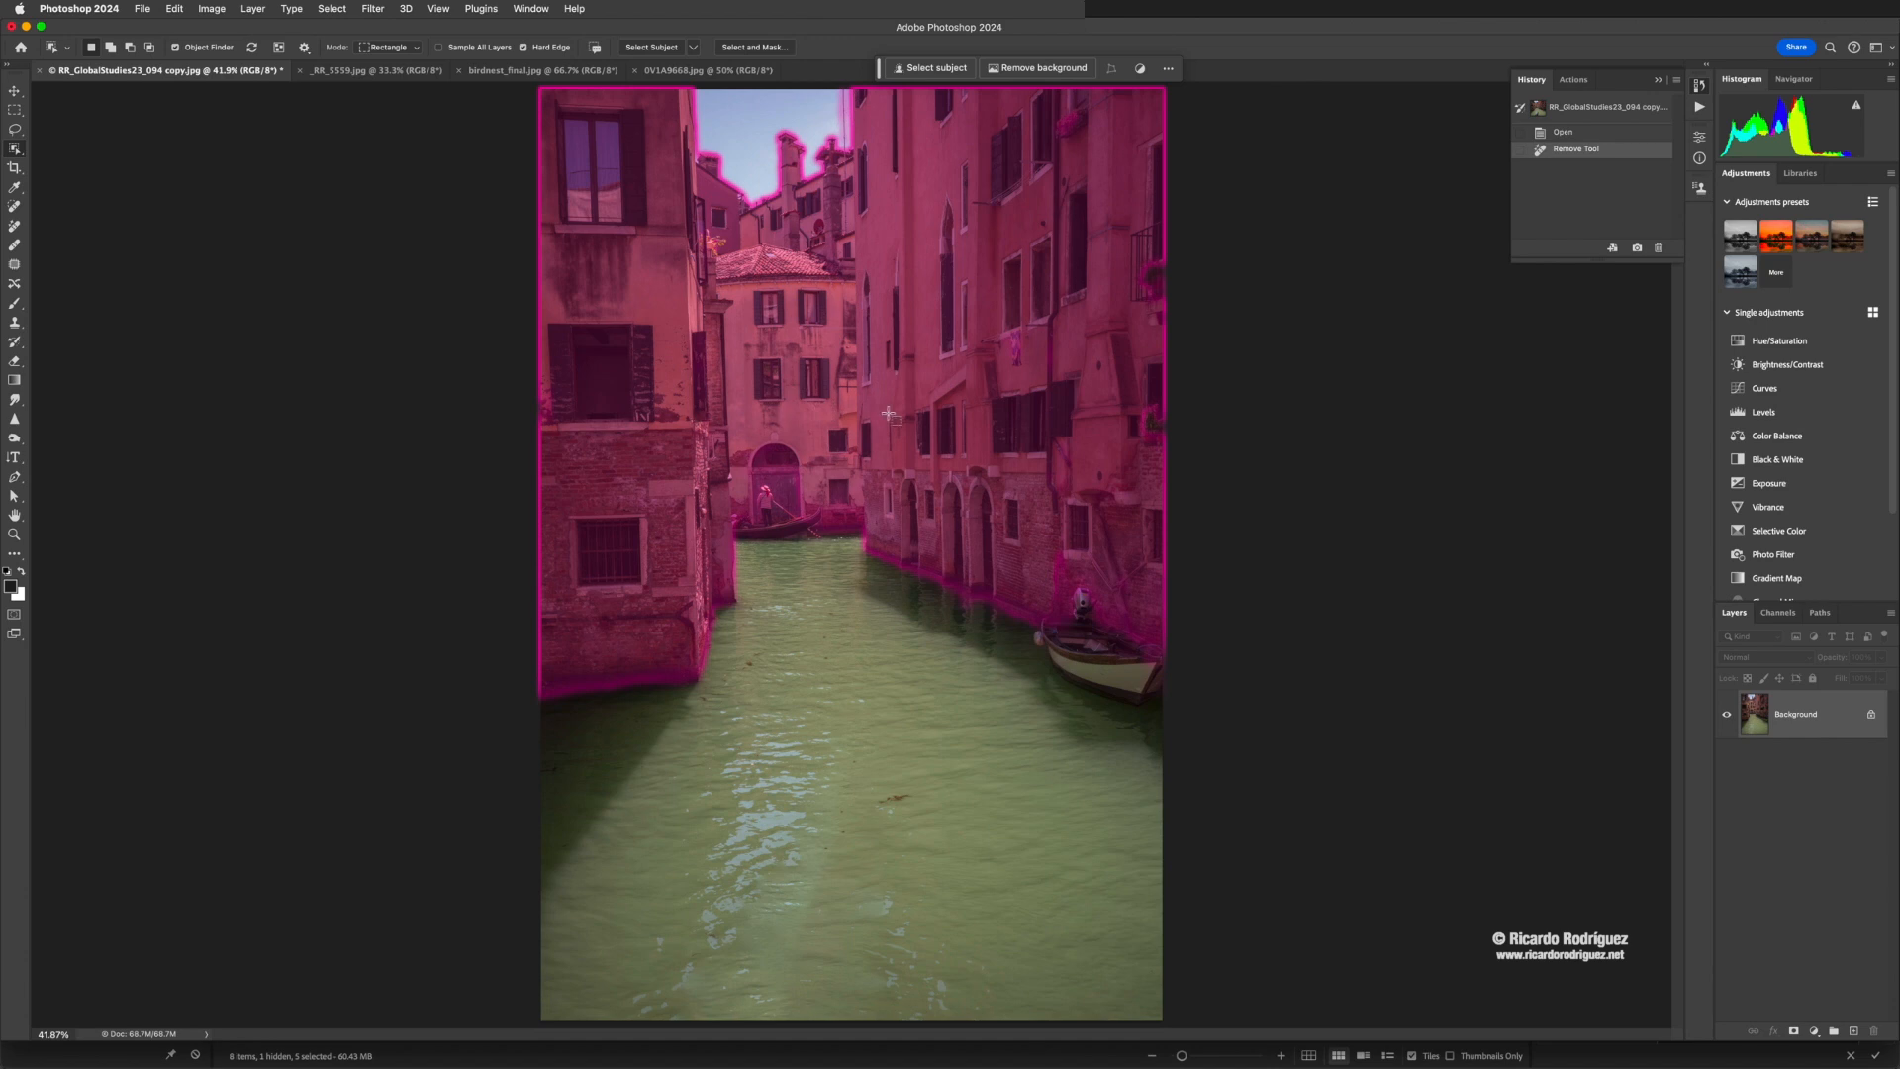
left_click(792, 384)
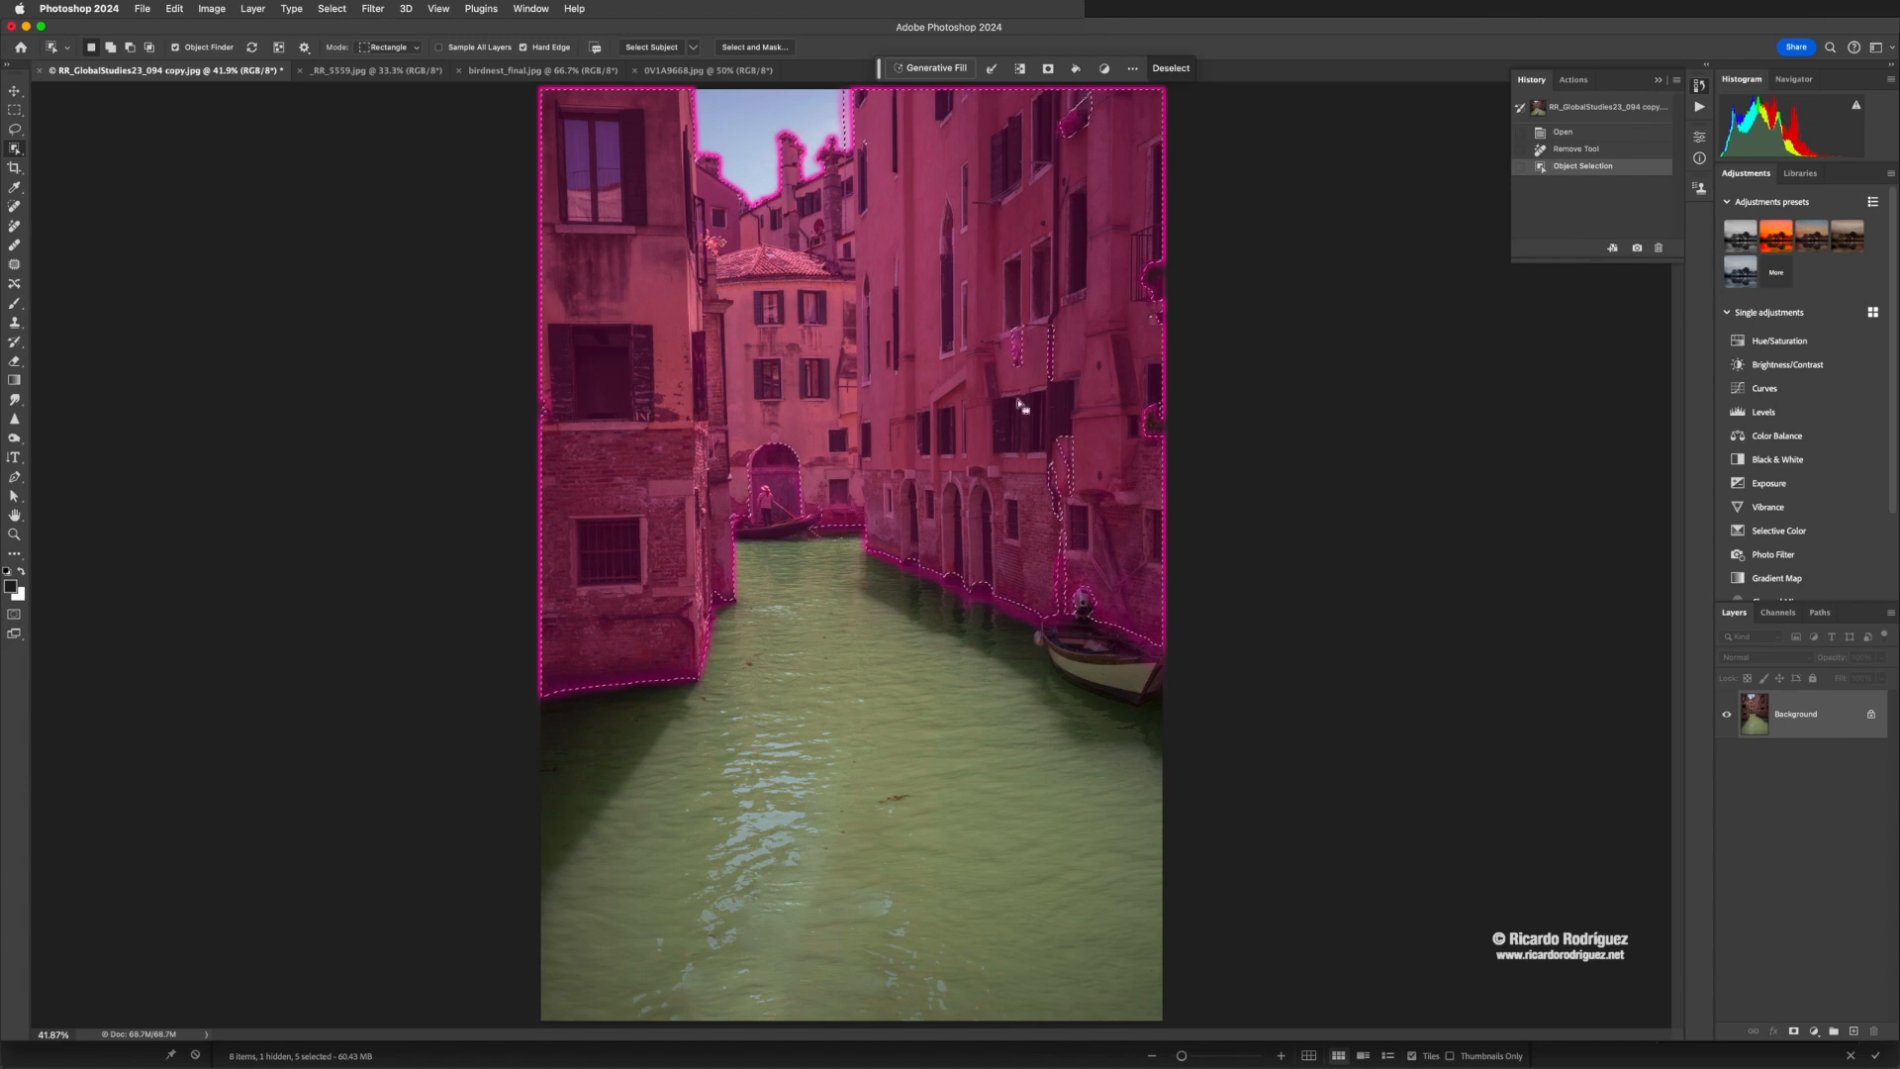
left_click(1786, 390)
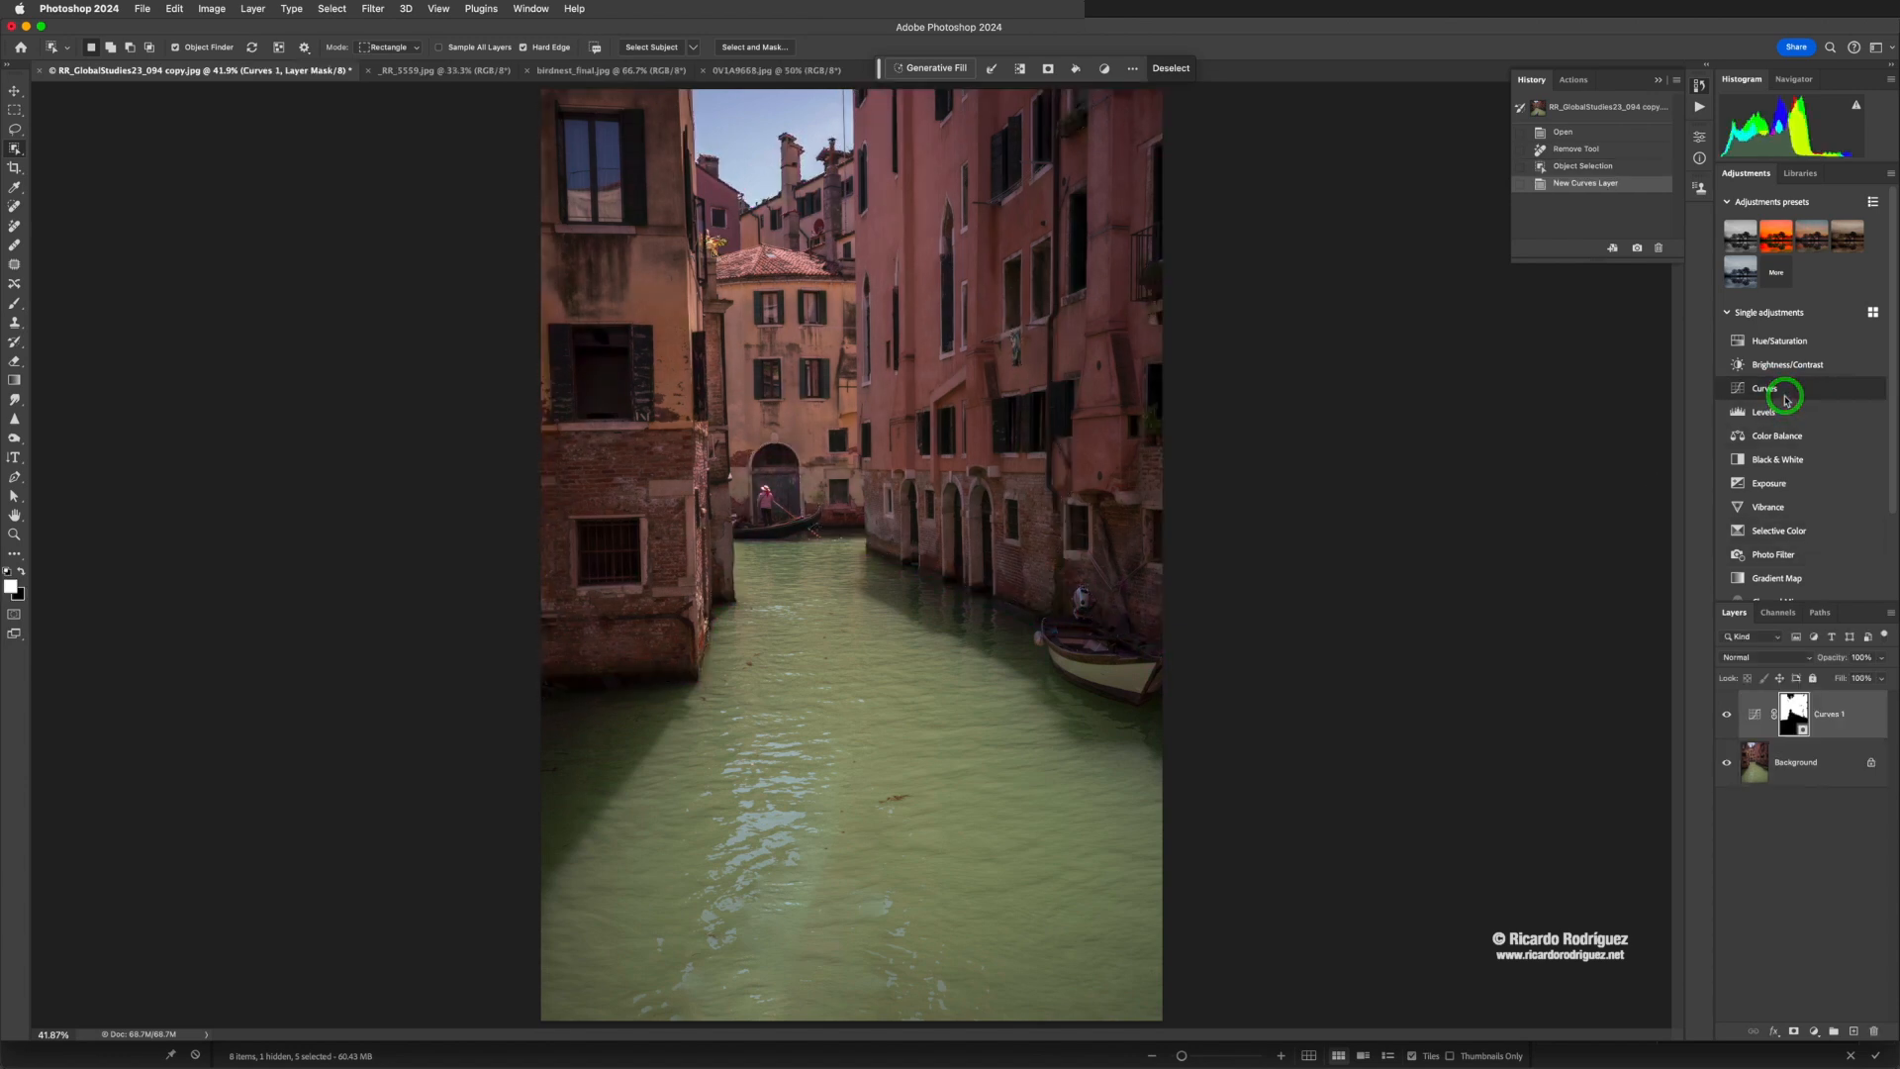
left_click_drag(1600, 276, 1601, 266)
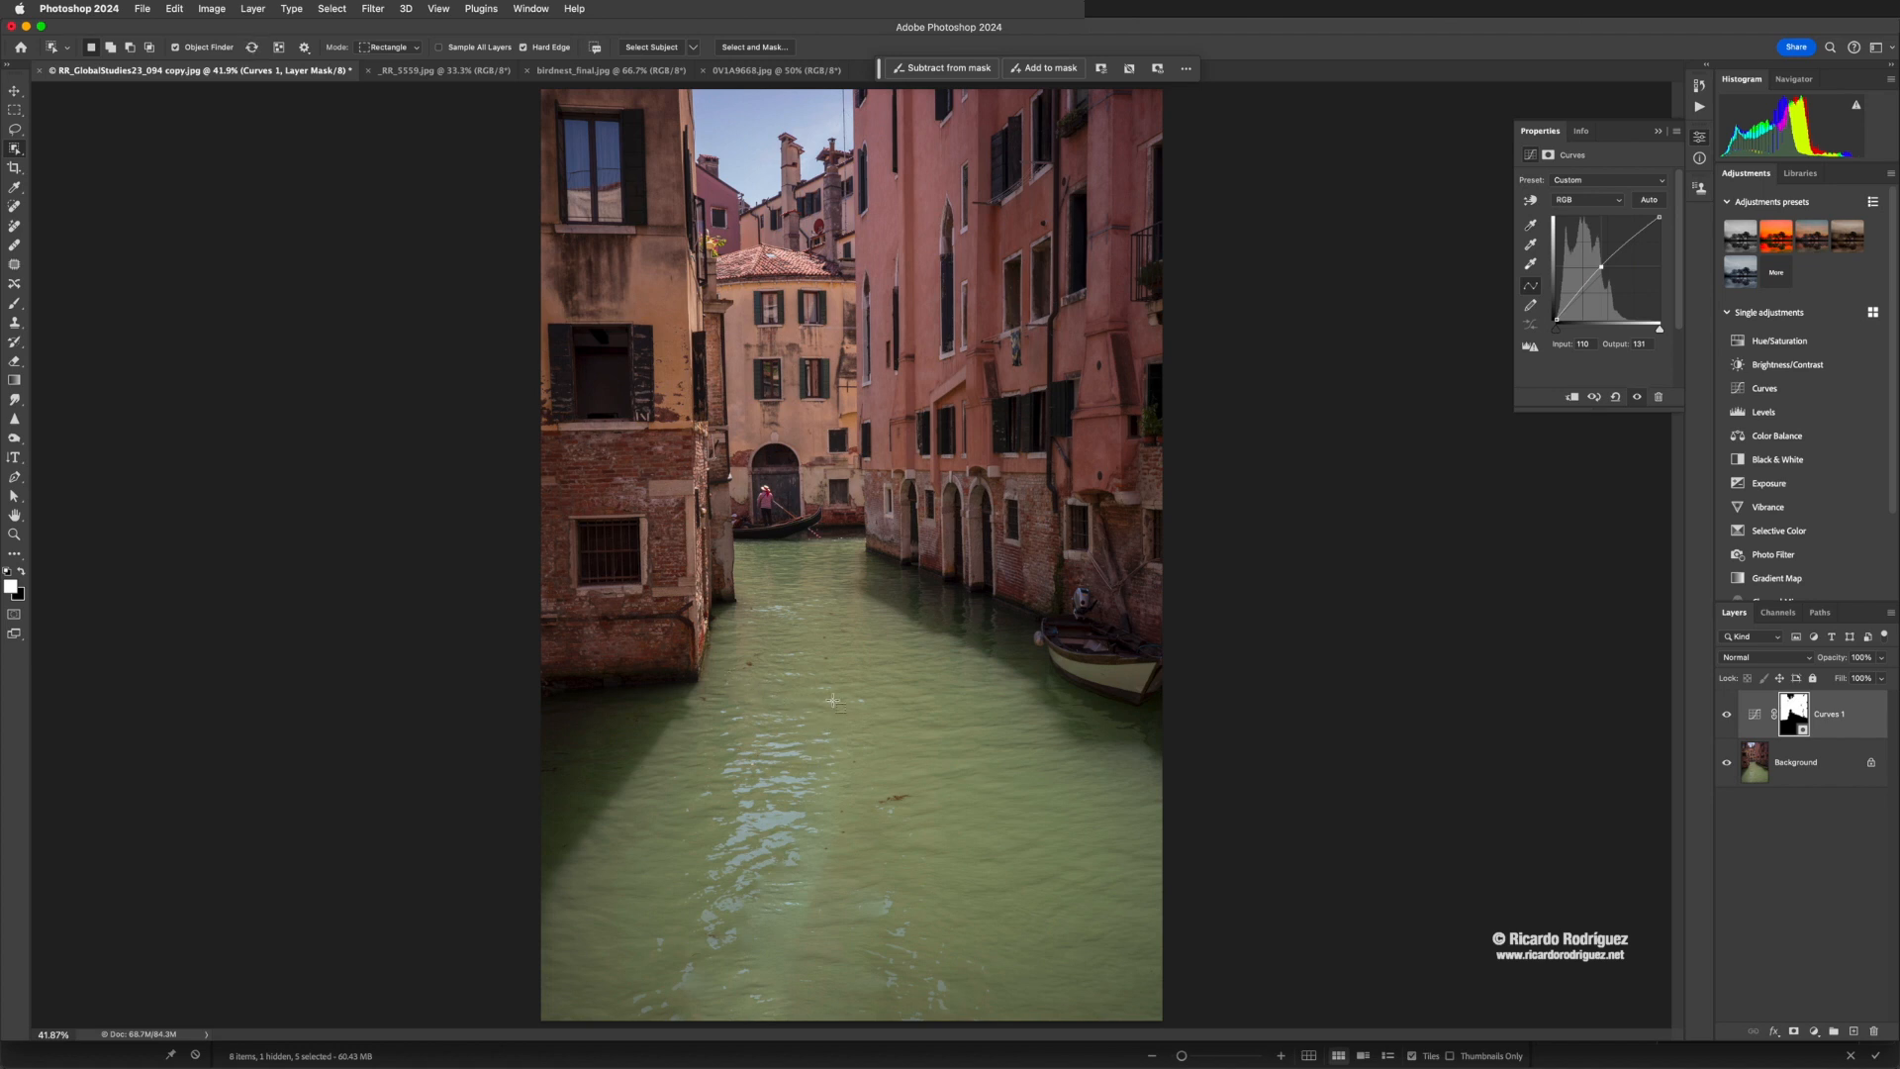
Select the canal water and add a Color Balance layer with midtones at Cyan-Red -21, Magenta-Green +2 and Yellow-Blue +43
left_click(832, 700)
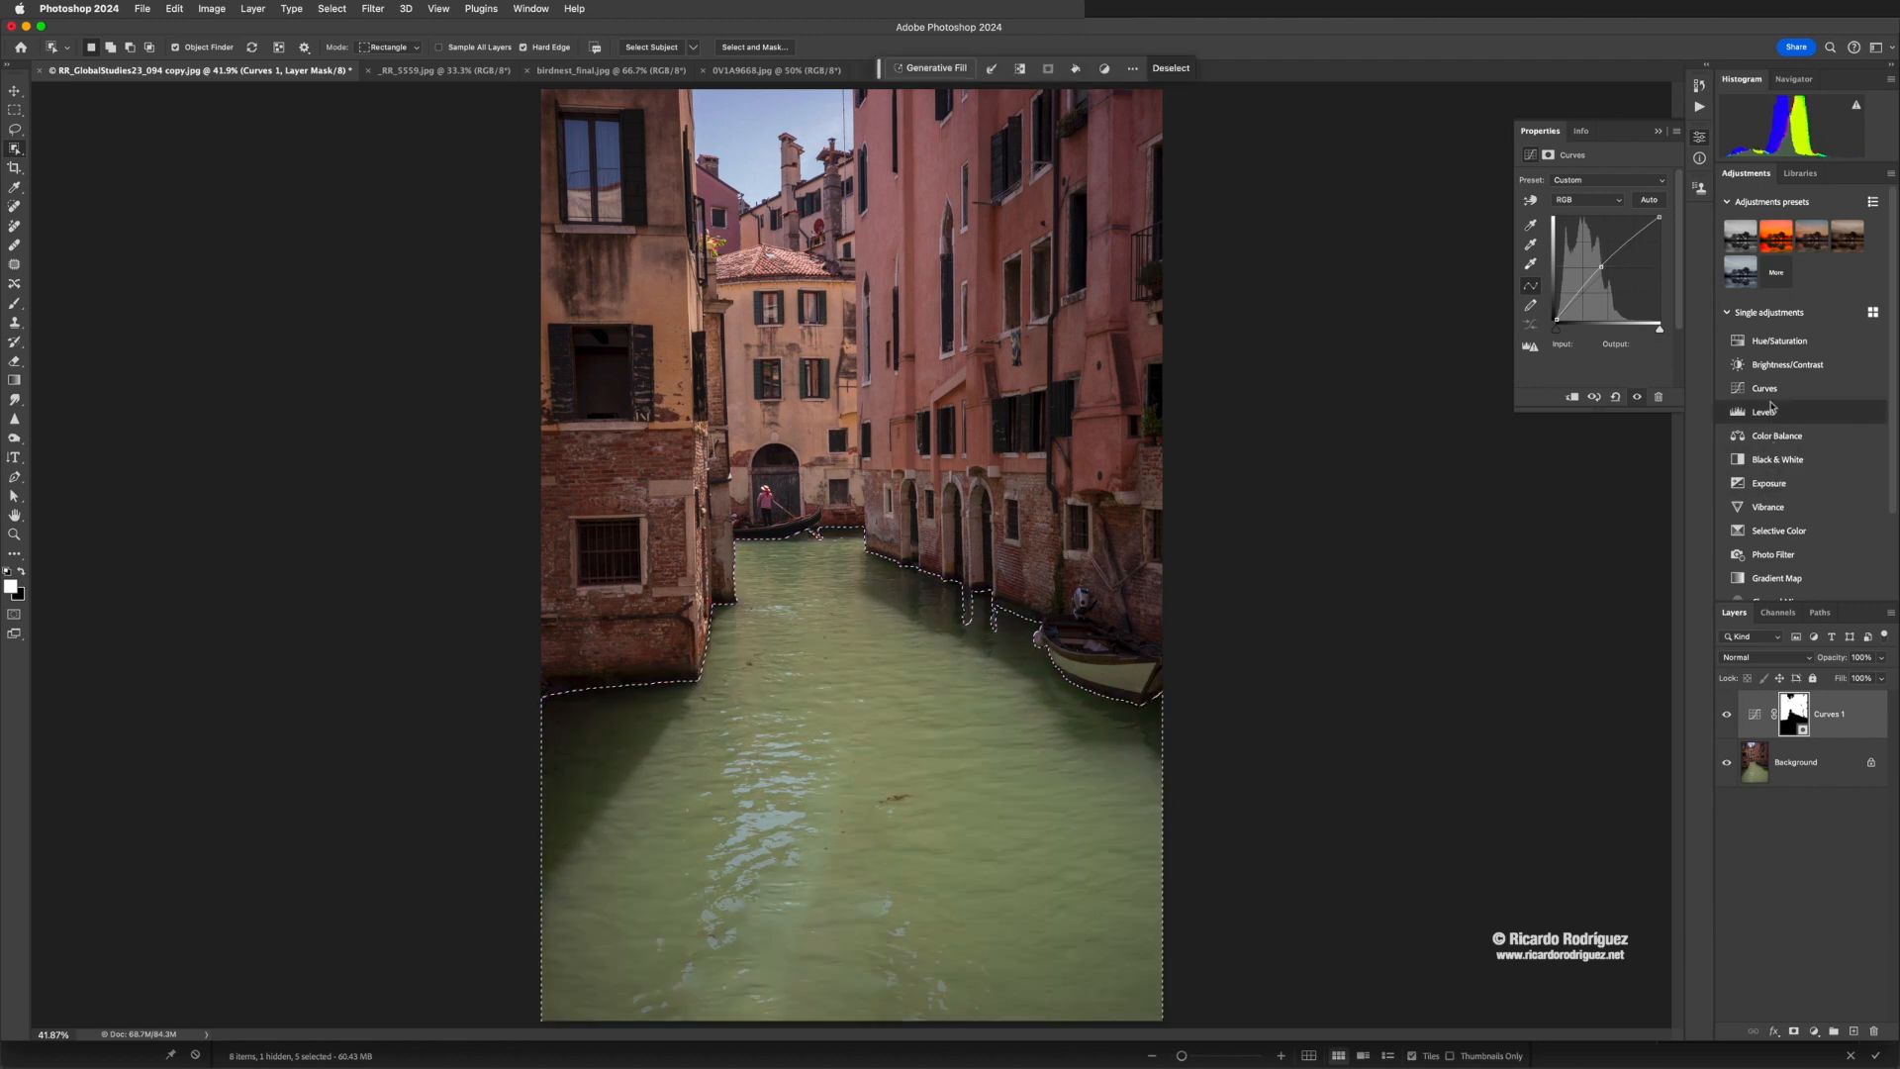
left_click(1777, 440)
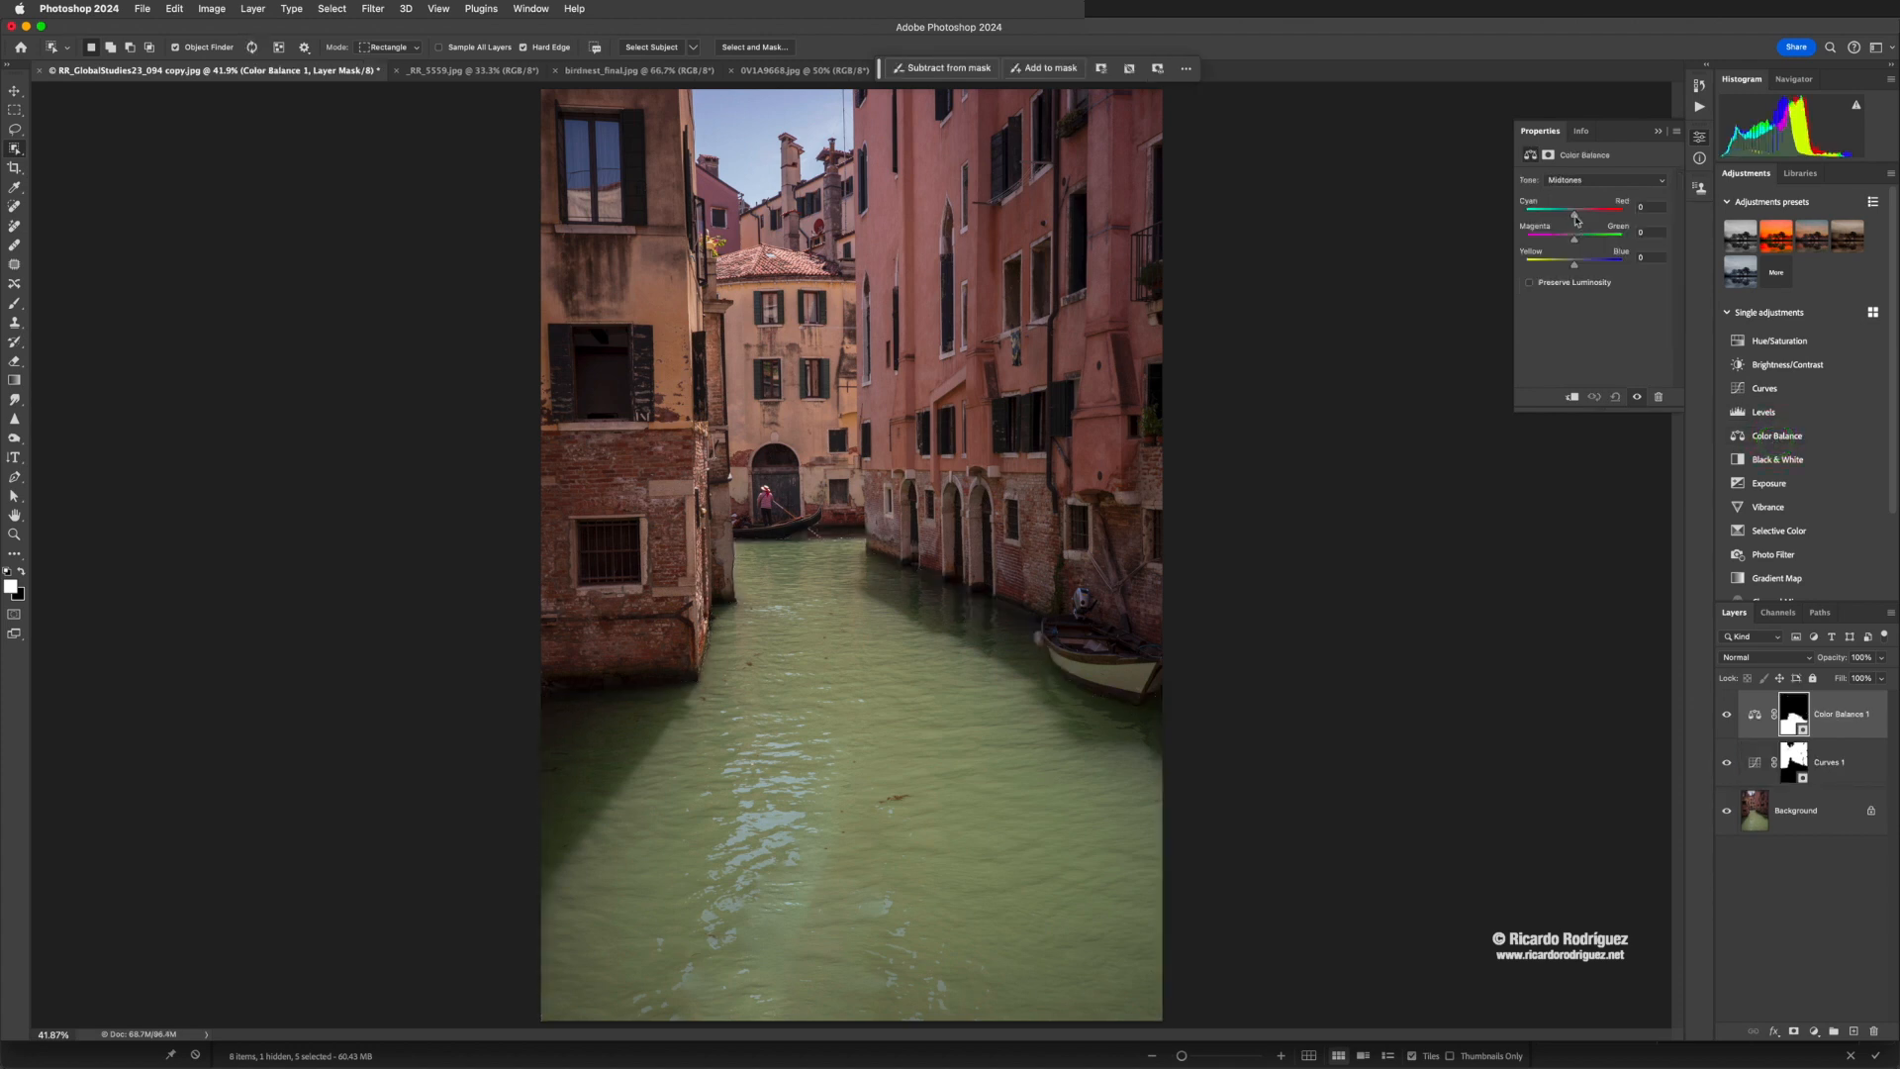
left_click(1574, 217)
mouse_move(1574, 218)
left_mouse_down()
mouse_move(1579, 243)
mouse_move(1562, 244)
mouse_move(1592, 269)
mouse_move(1565, 219)
left_mouse_up()
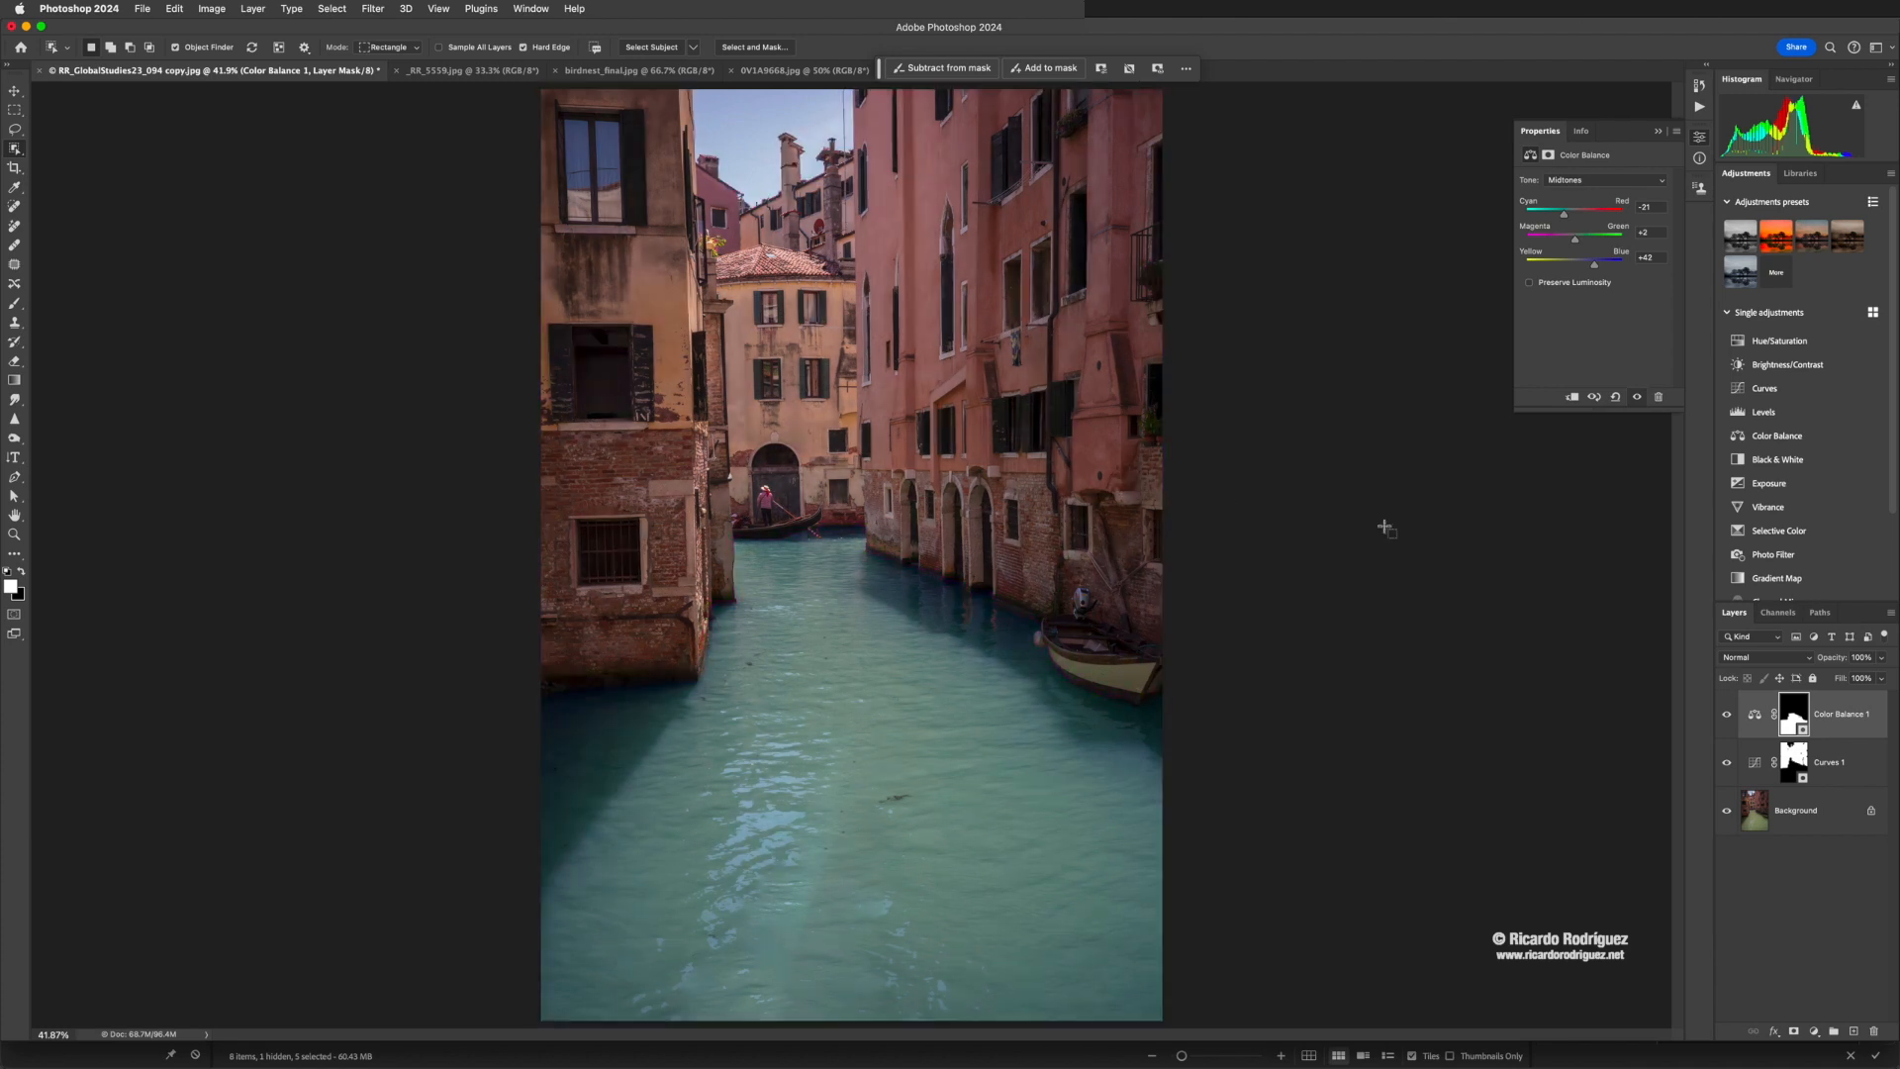
Compare the canal photo with and without its adjustment layers, ending with all layers shown
left_click(1727, 812, "alt")
left_click(1728, 812, "alt")
left_click(1728, 812, "alt")
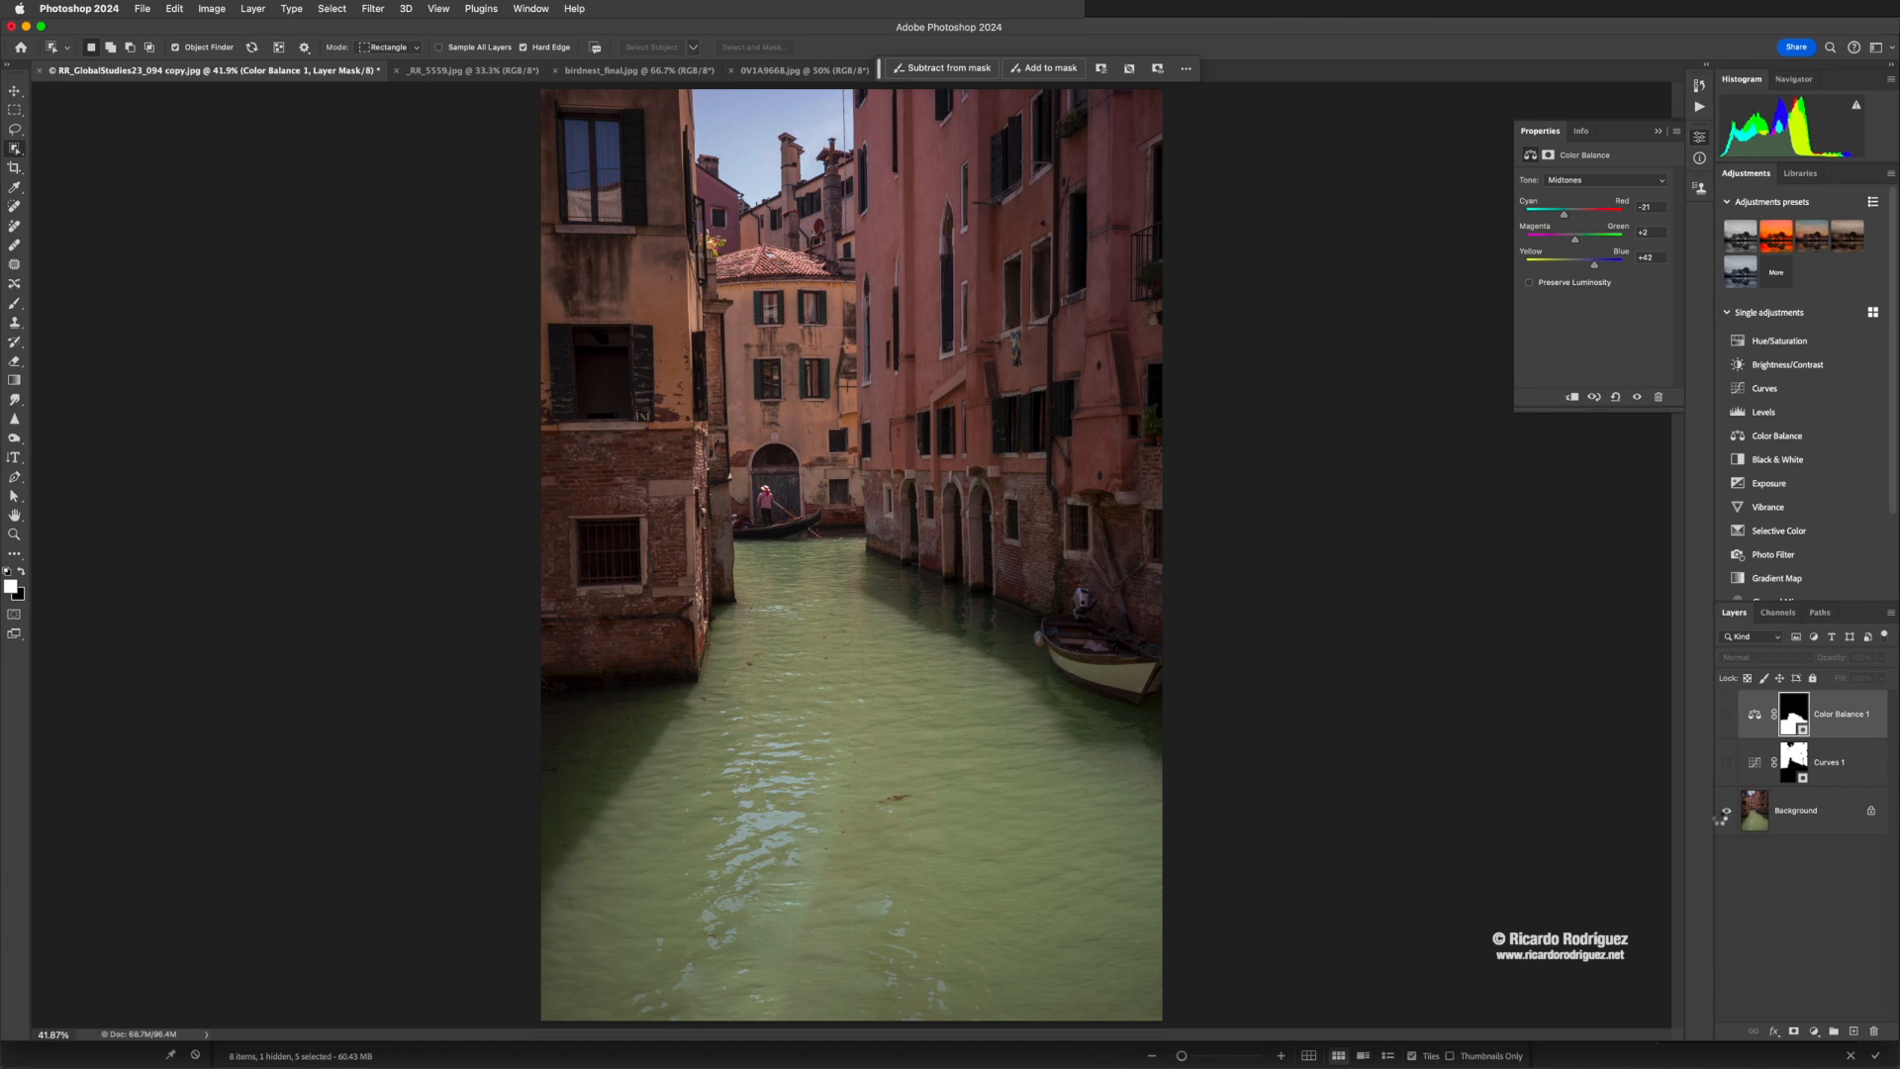
left_click(1726, 812, "alt")
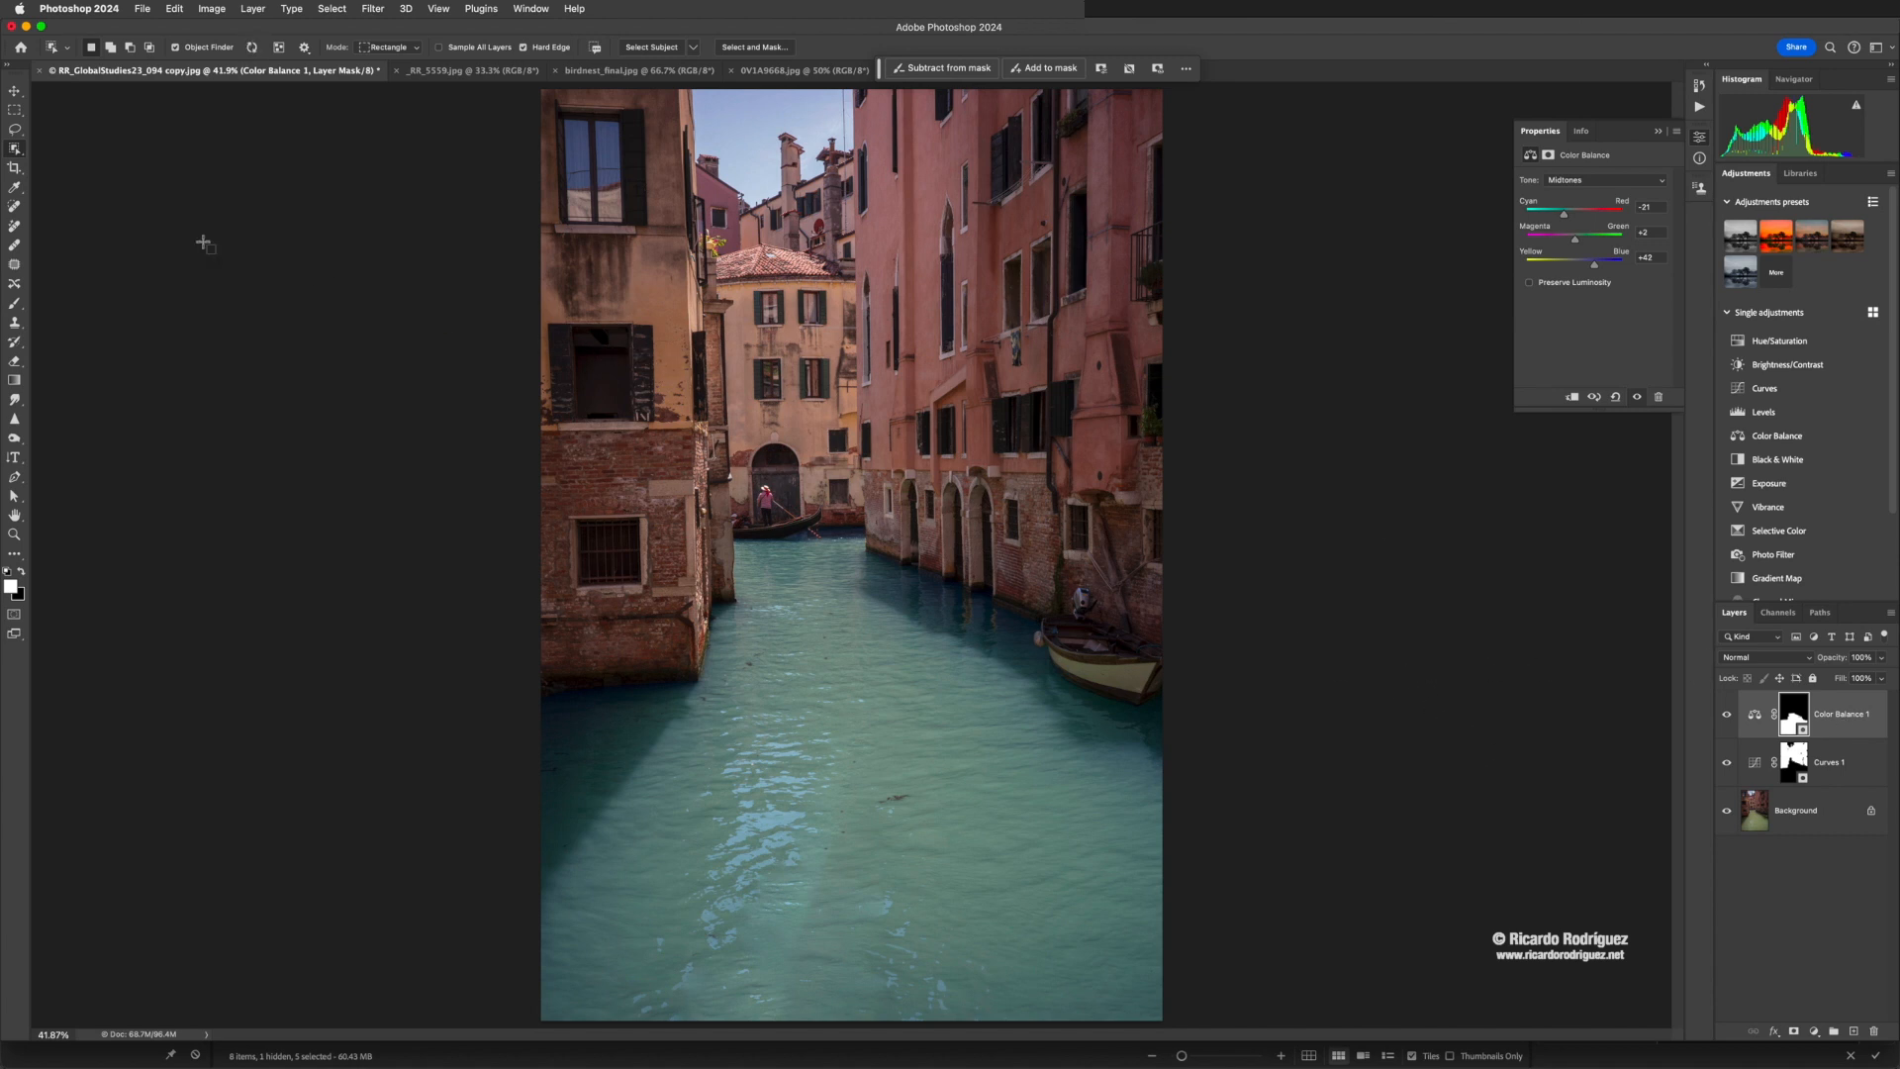
left_click(15, 149)
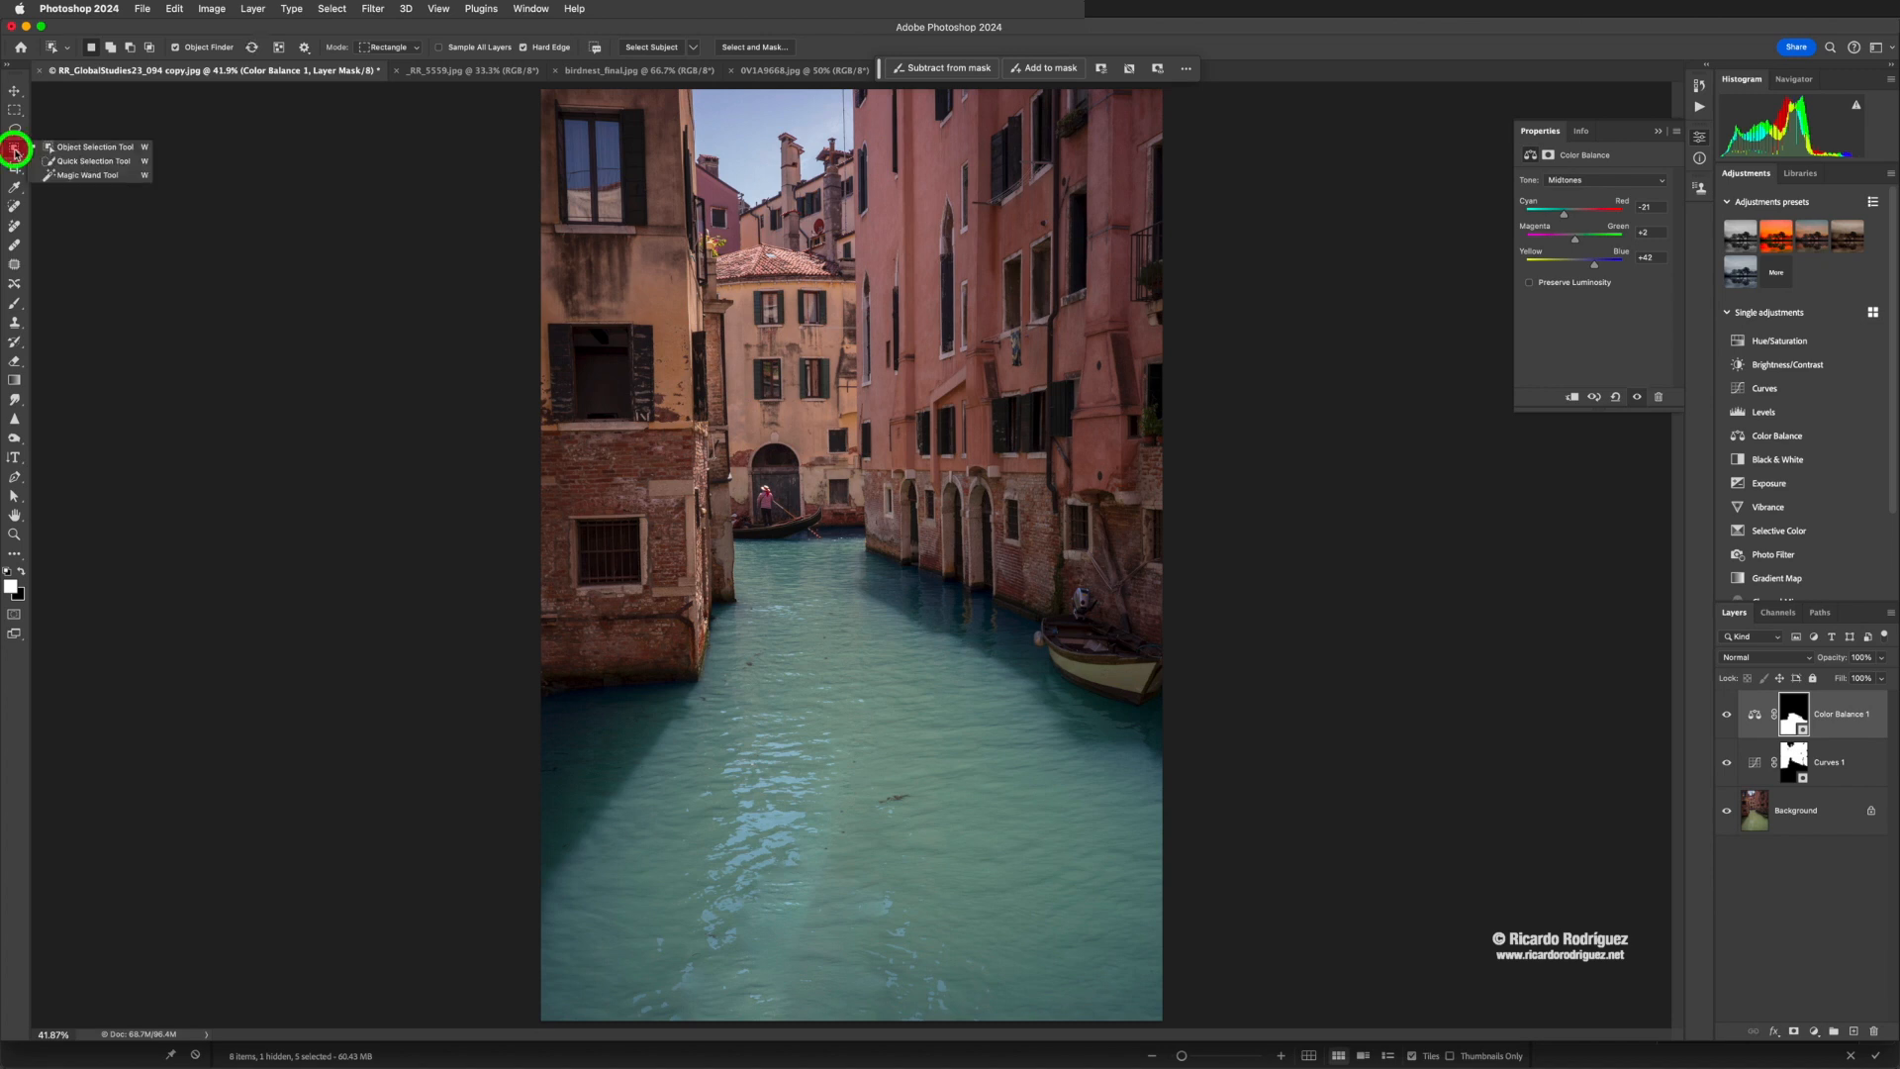
left_click(78, 153)
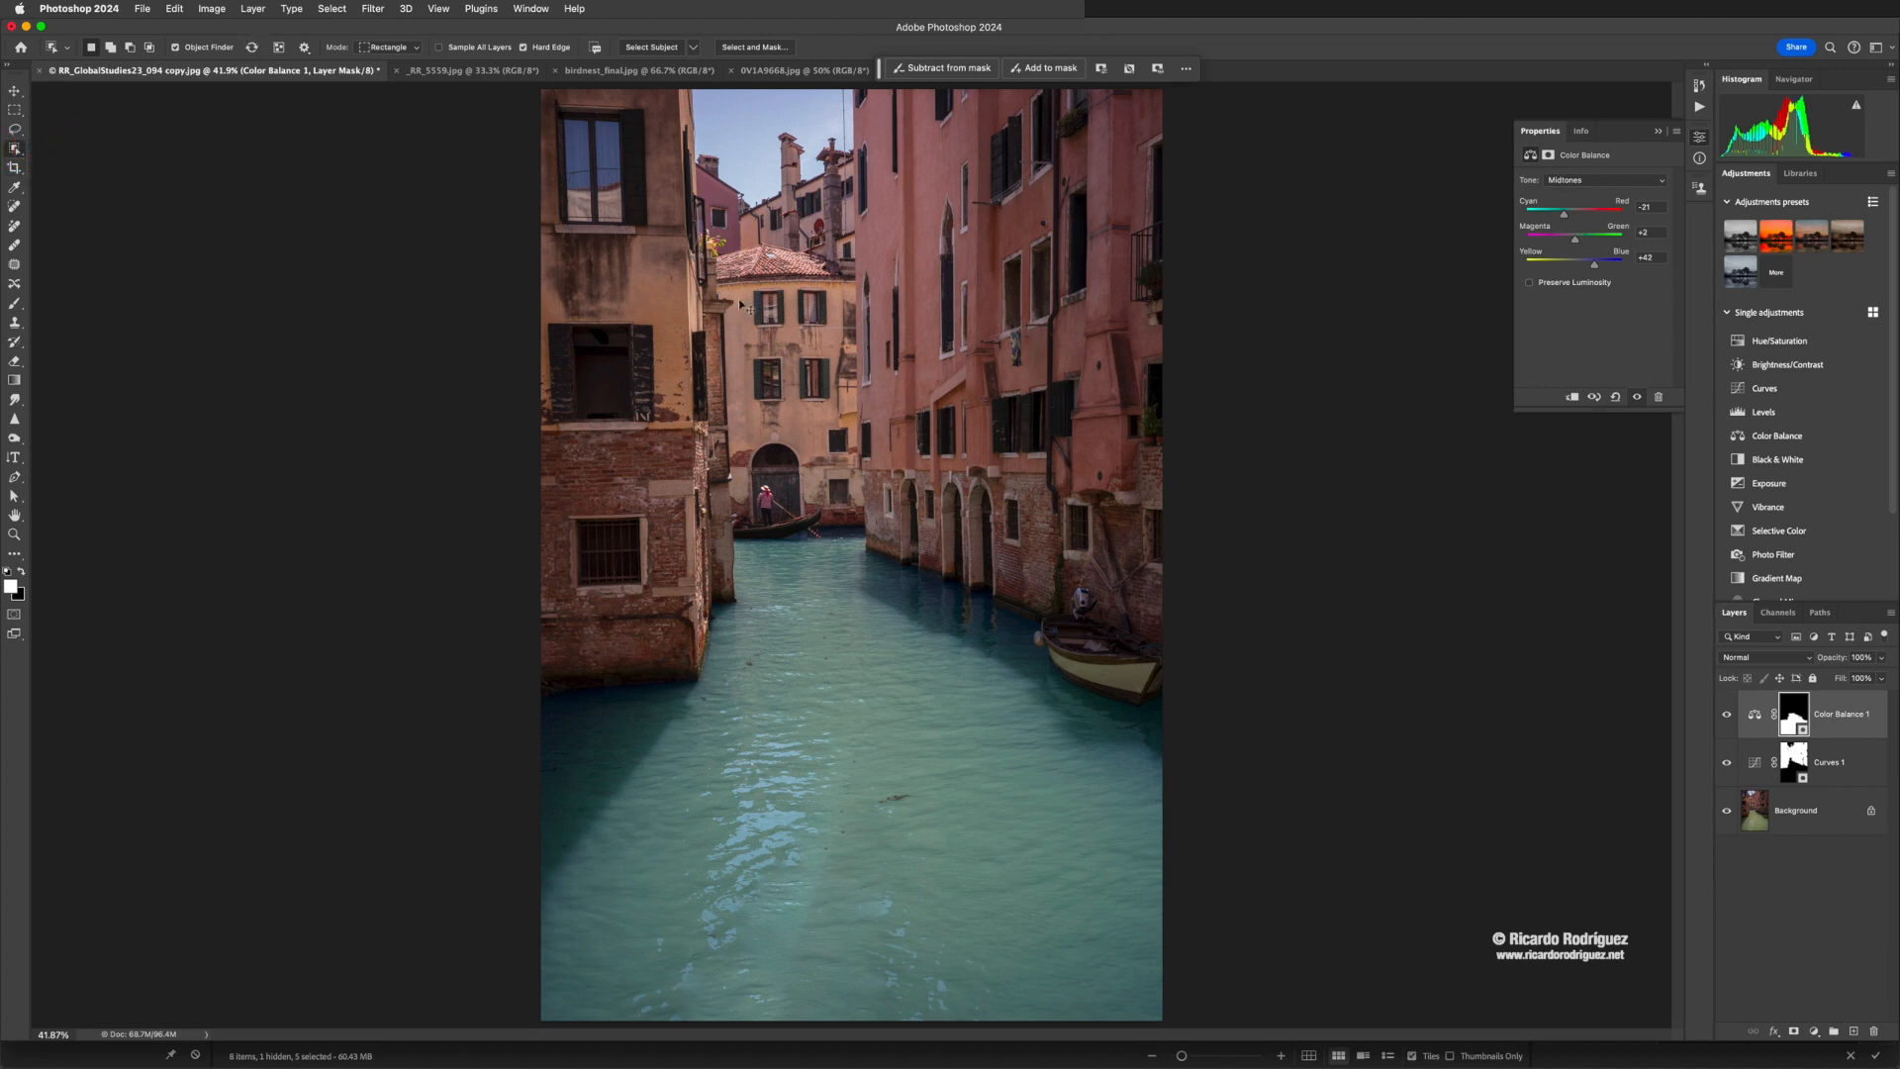
Close the canal photo and switch to birdnest_final.jpg
key("super+w")
left_click(961, 399)
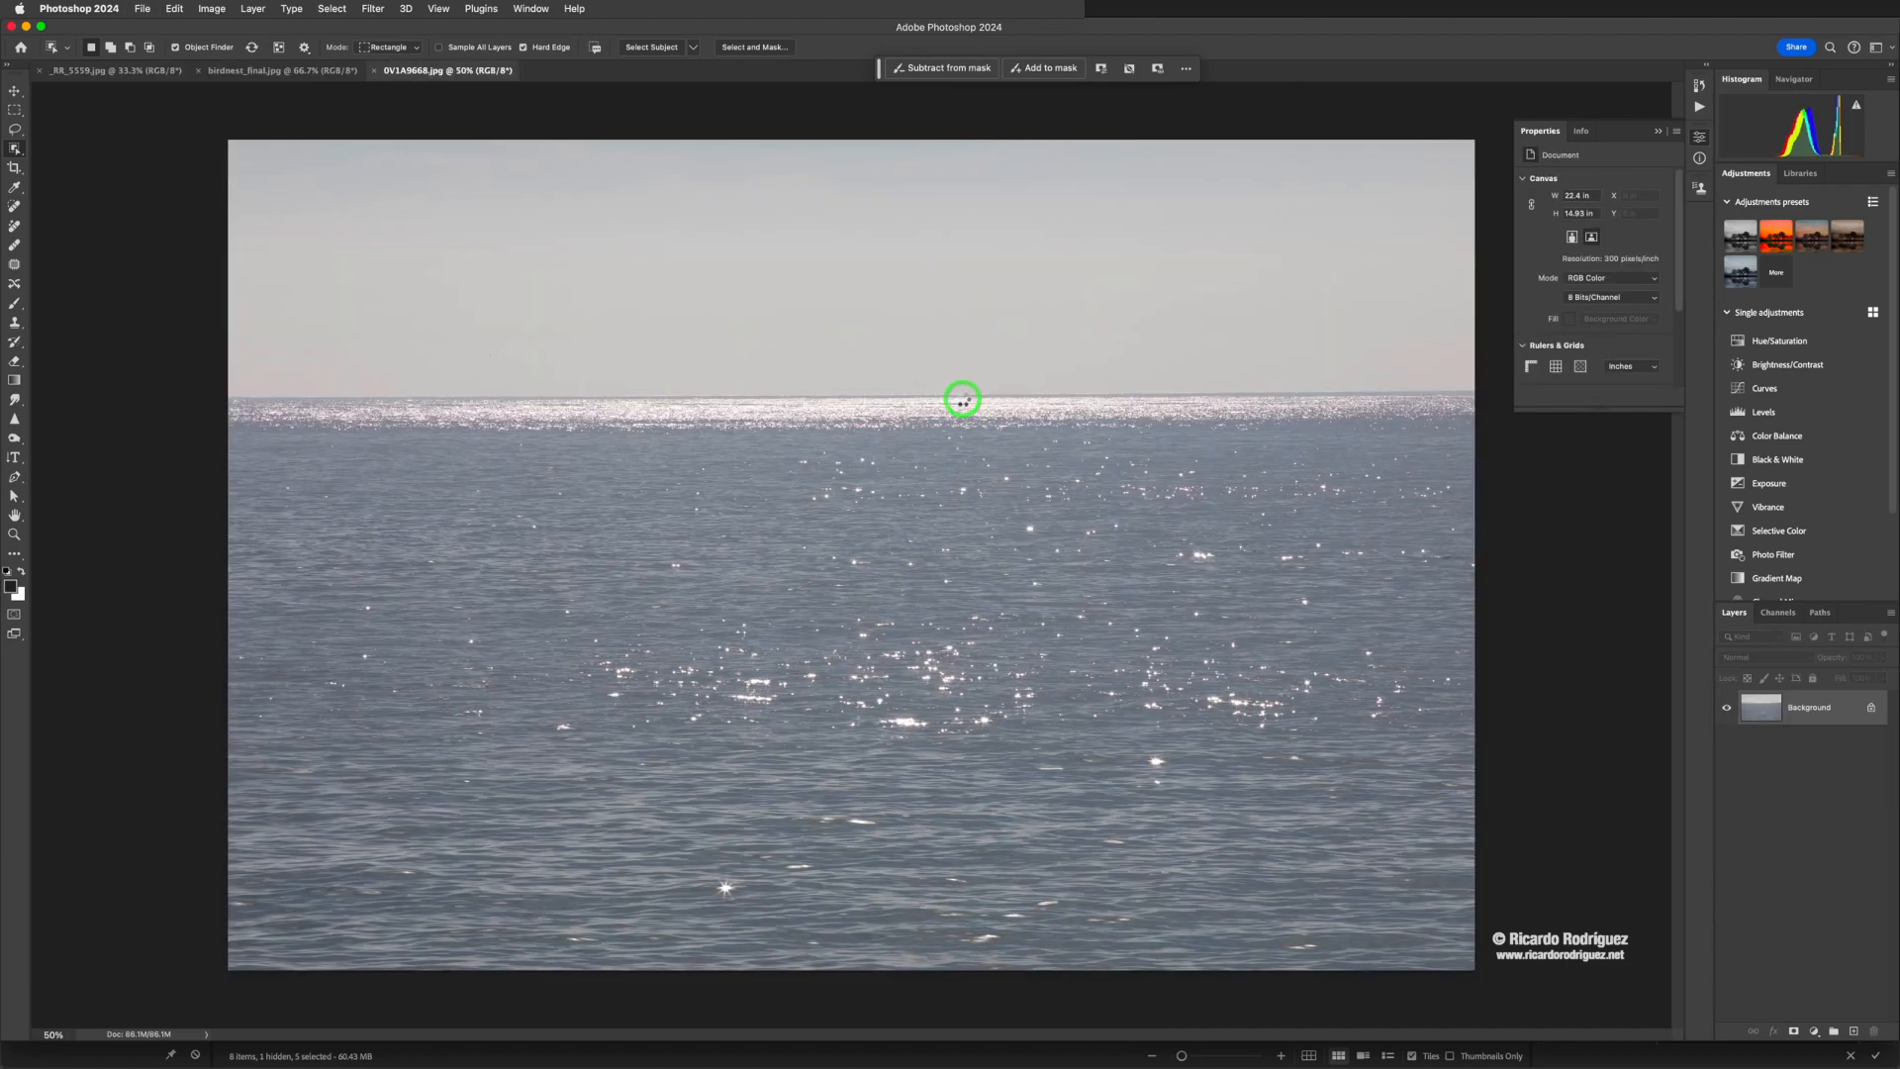
left_click(224, 76)
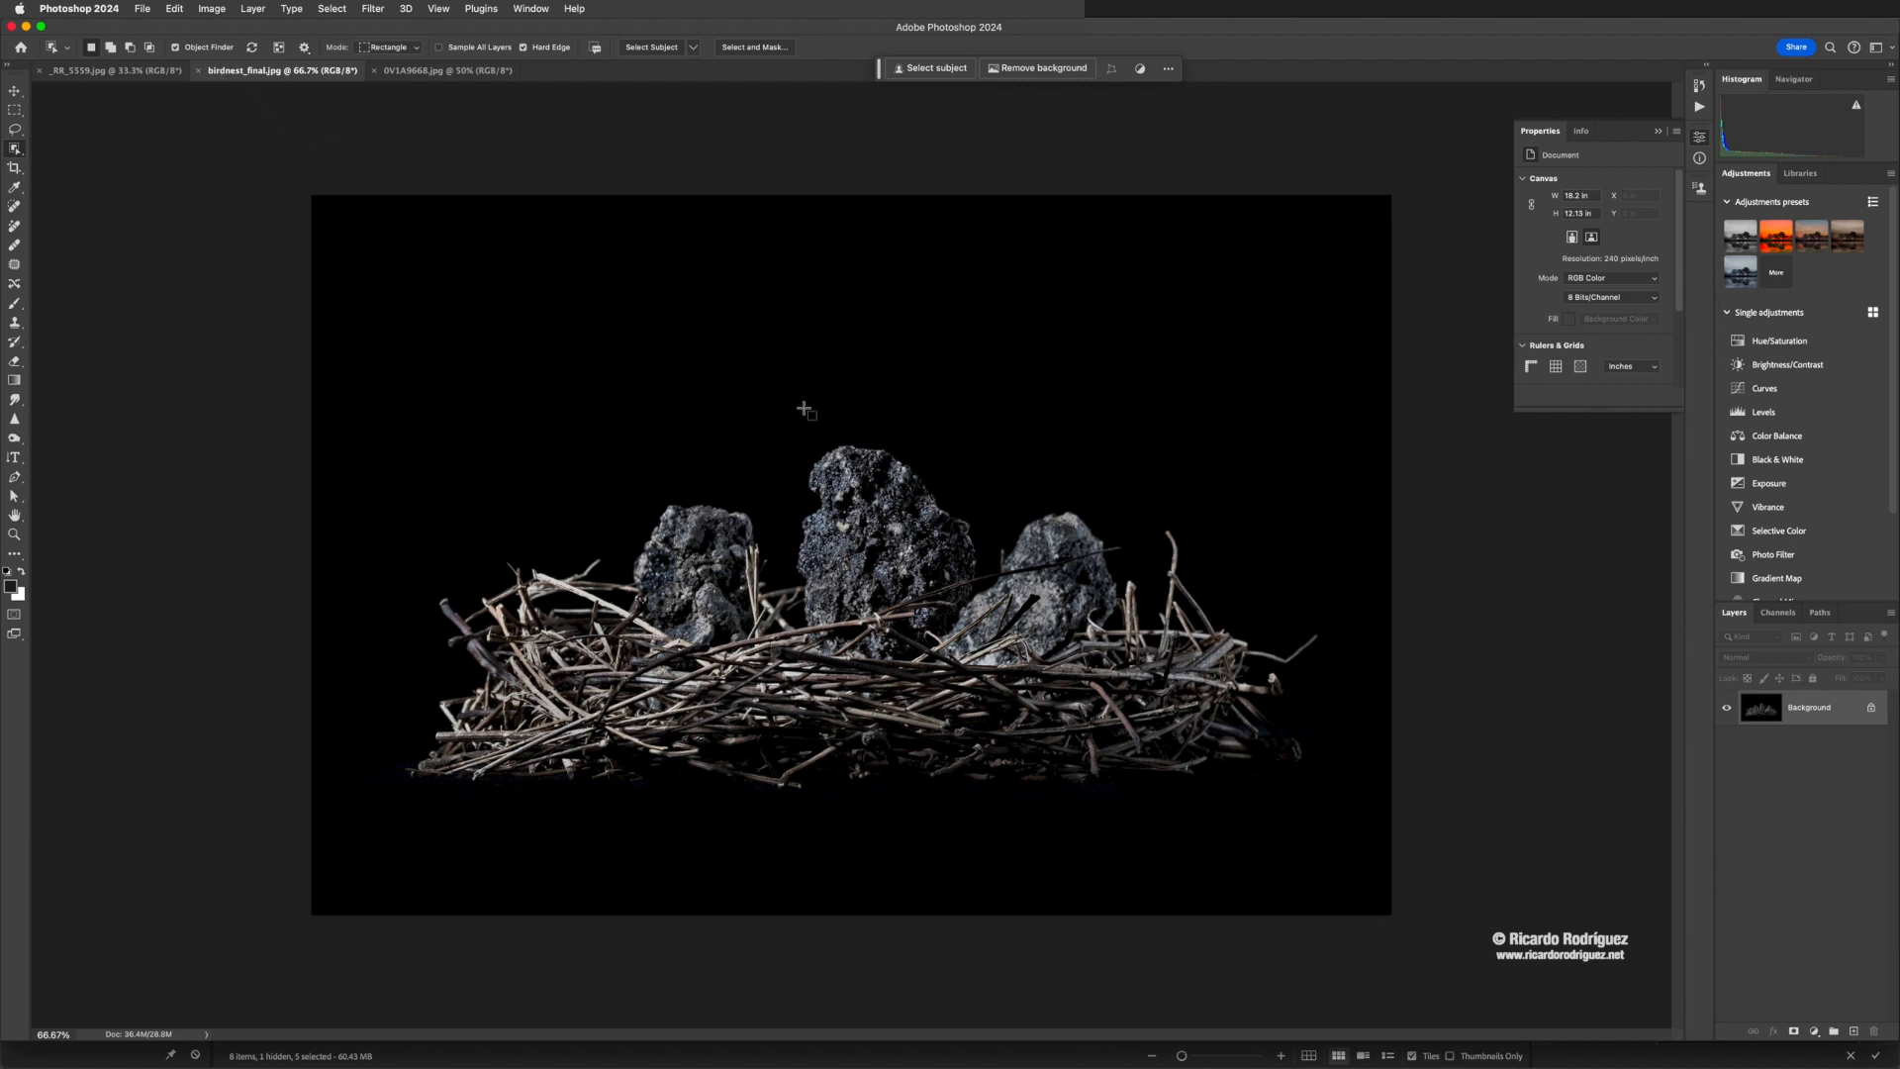
Draw a freehand Lasso selection around the tall middle rock in the nest
left_click(14, 90)
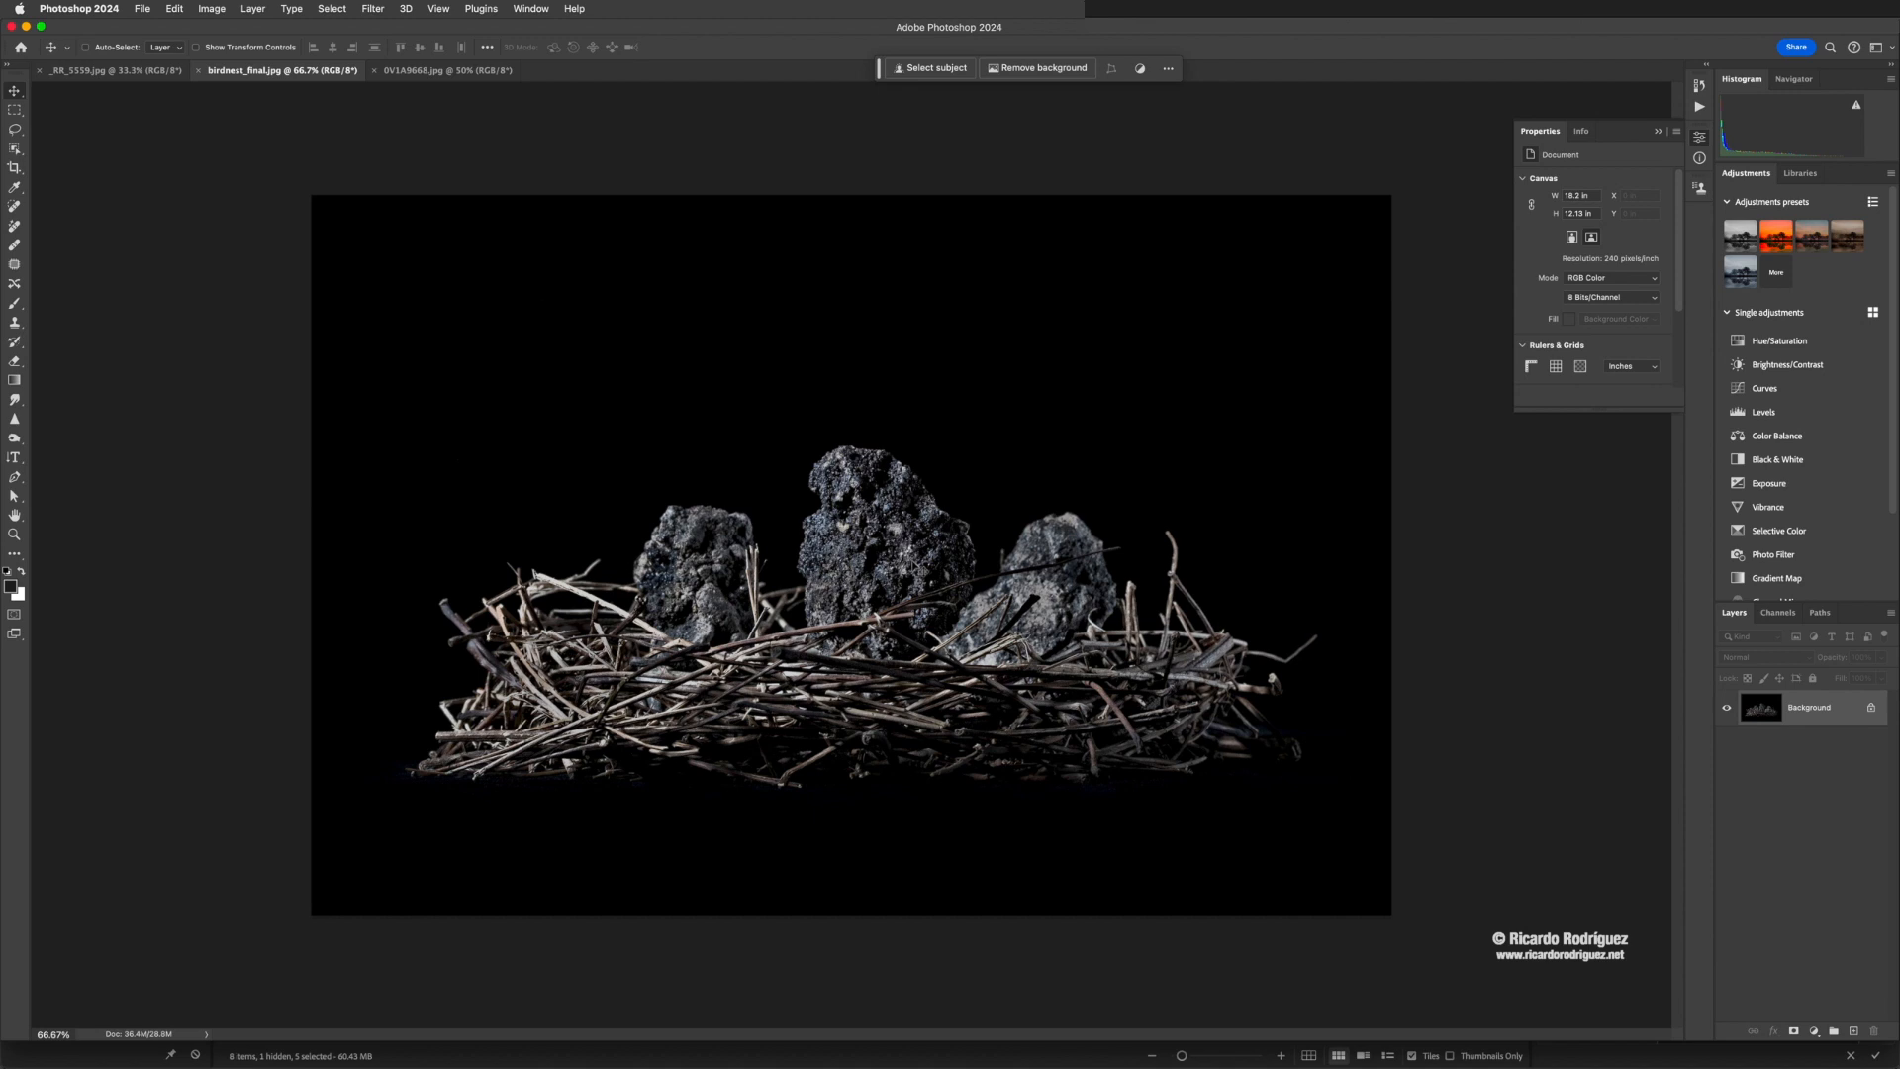
key("l")
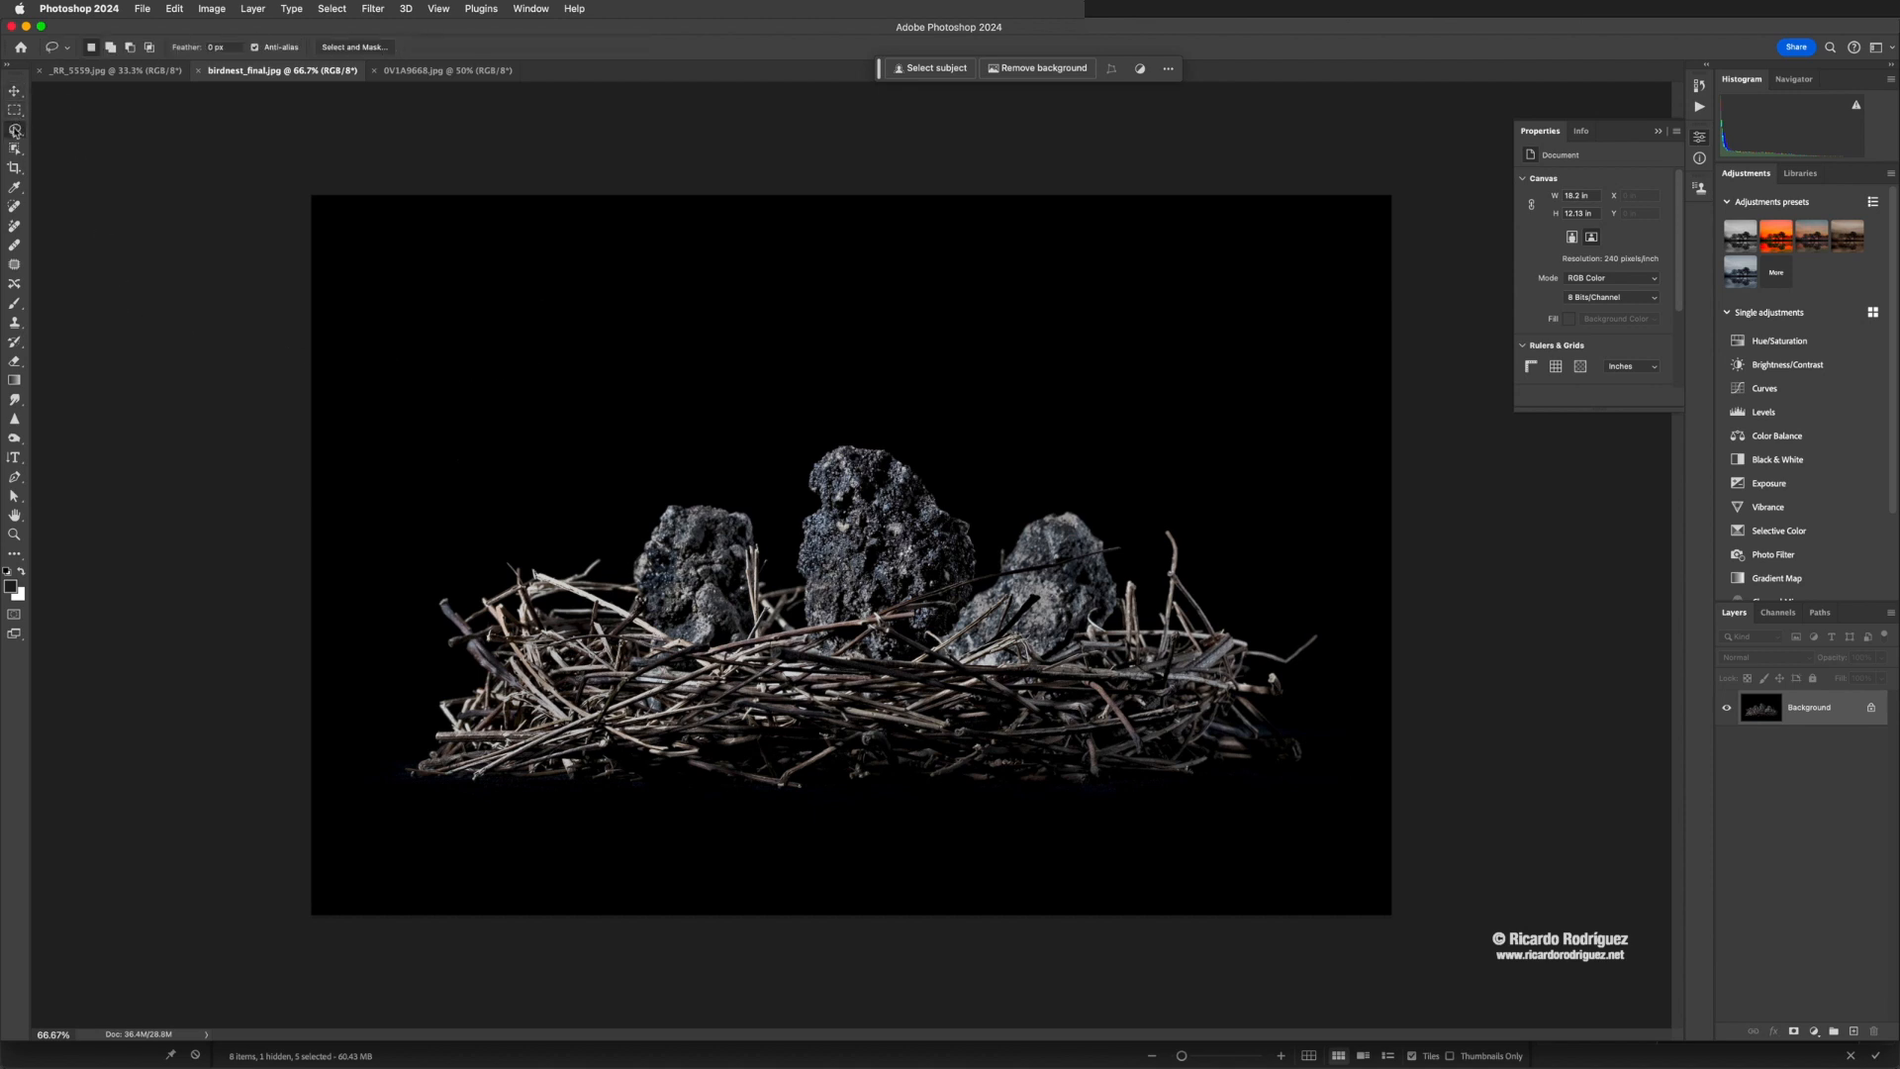
mouse_move(973, 485)
left_mouse_down()
mouse_move(927, 438)
mouse_move(855, 416)
mouse_move(802, 442)
mouse_move(784, 565)
mouse_move(804, 659)
mouse_move(906, 695)
mouse_move(952, 674)
mouse_move(988, 615)
mouse_move(969, 471)
left_mouse_up()
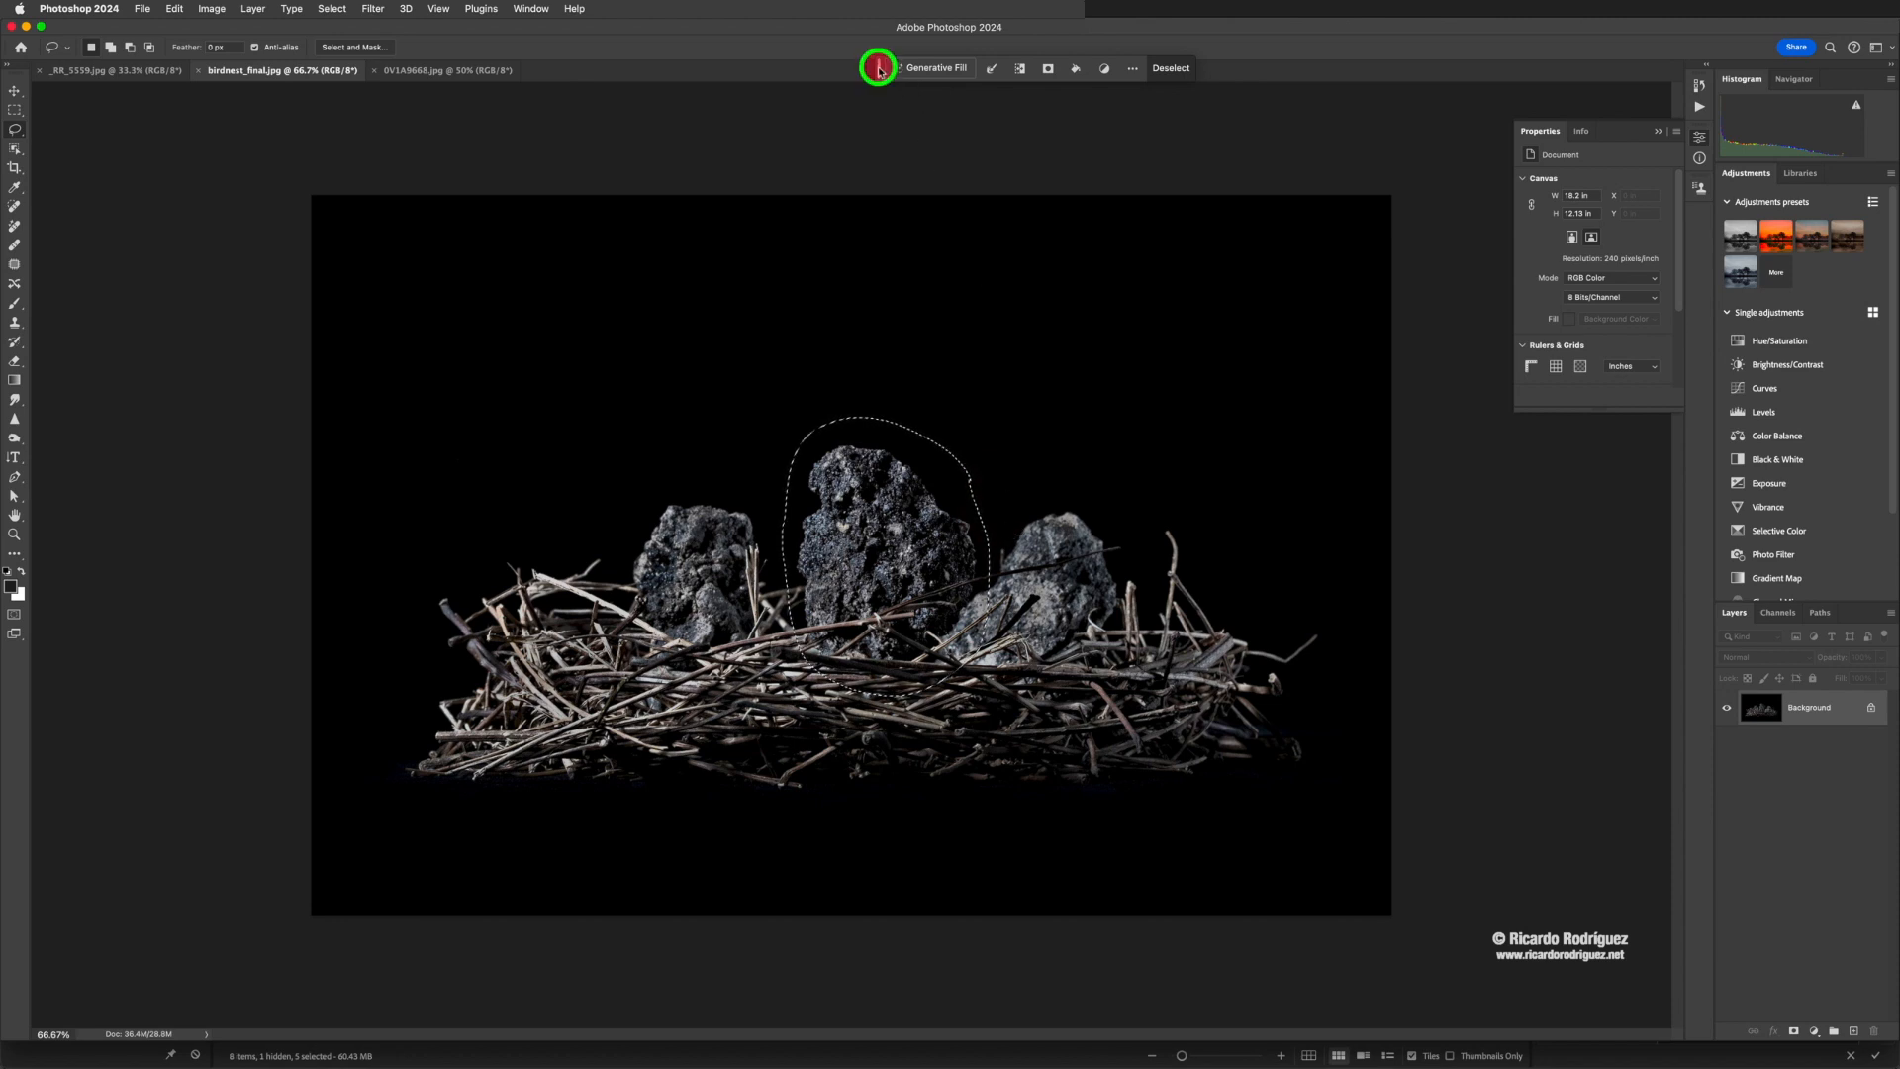
Run Generative Fill with the prompt "bird" on the selected middle rock, compare the variations and keep the second one
left_click_drag(879, 68, 777, 174)
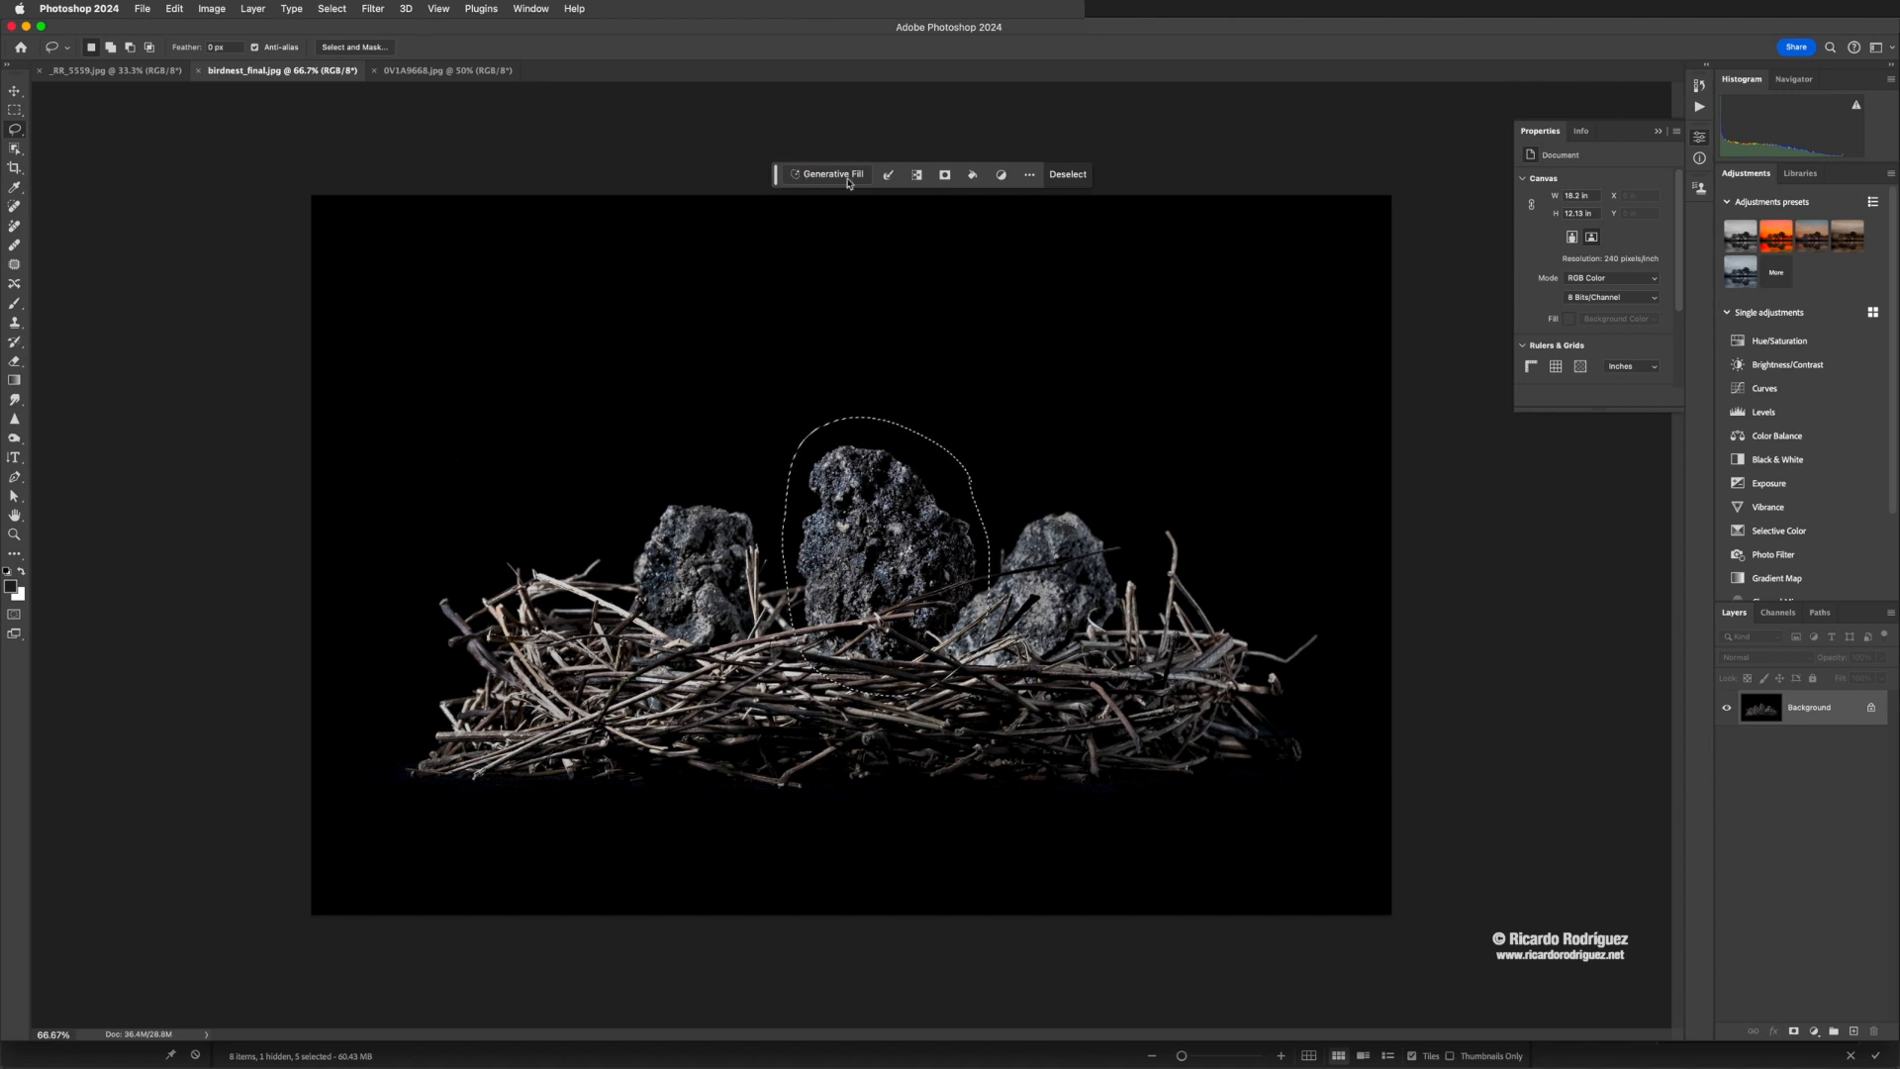
left_click(846, 183)
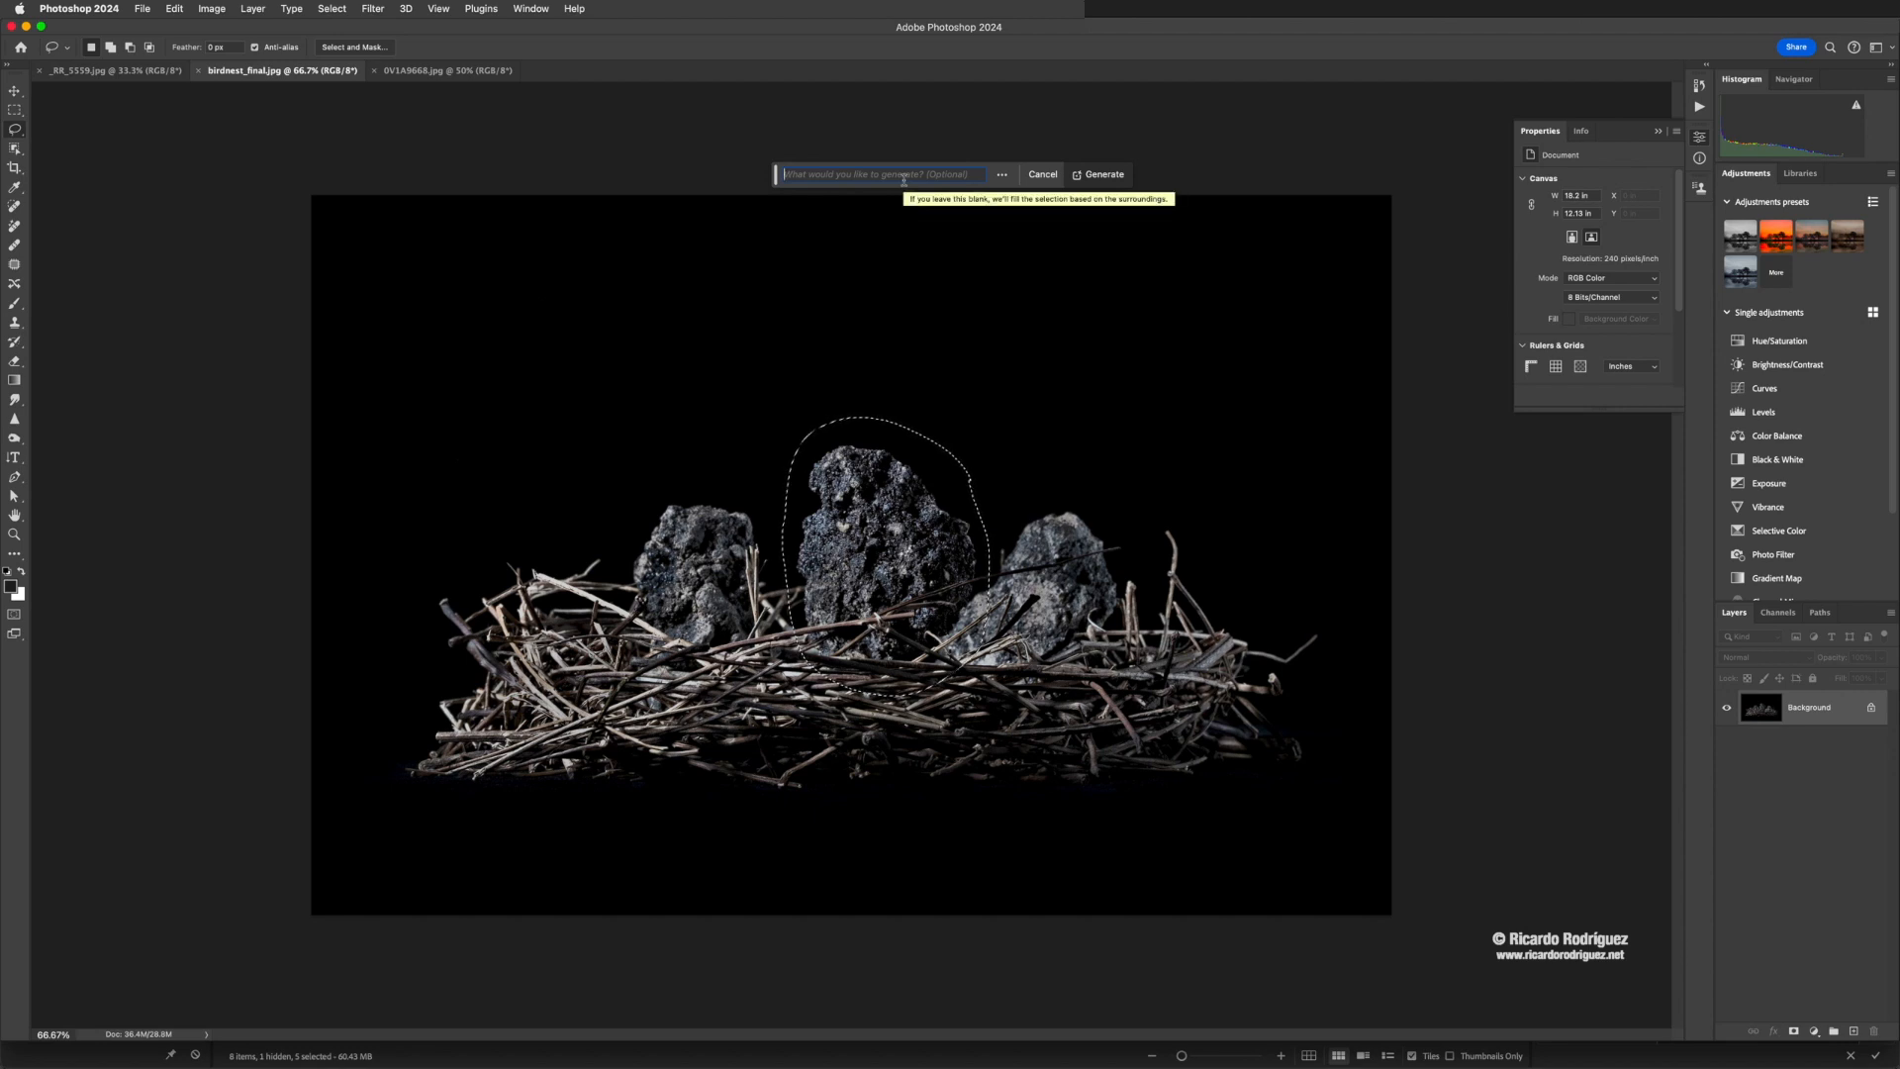
type("bird")
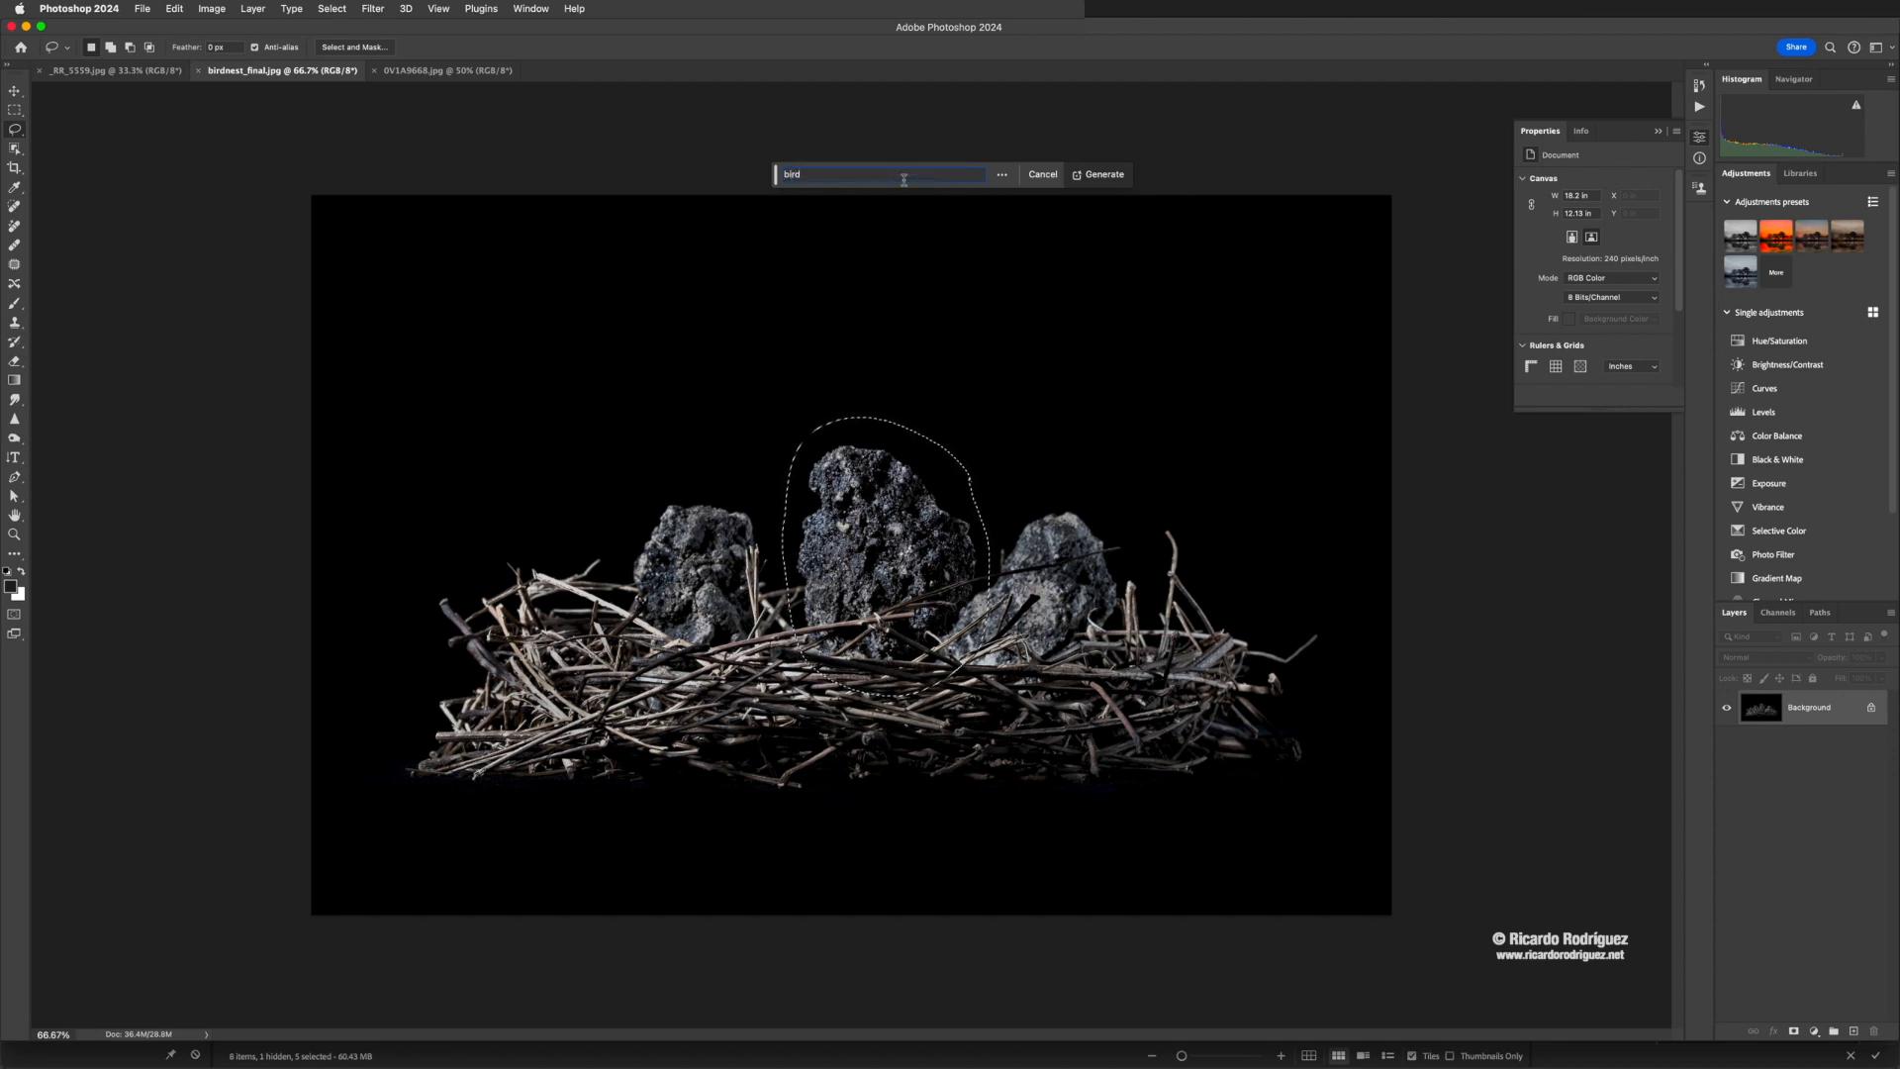
left_click(1106, 176)
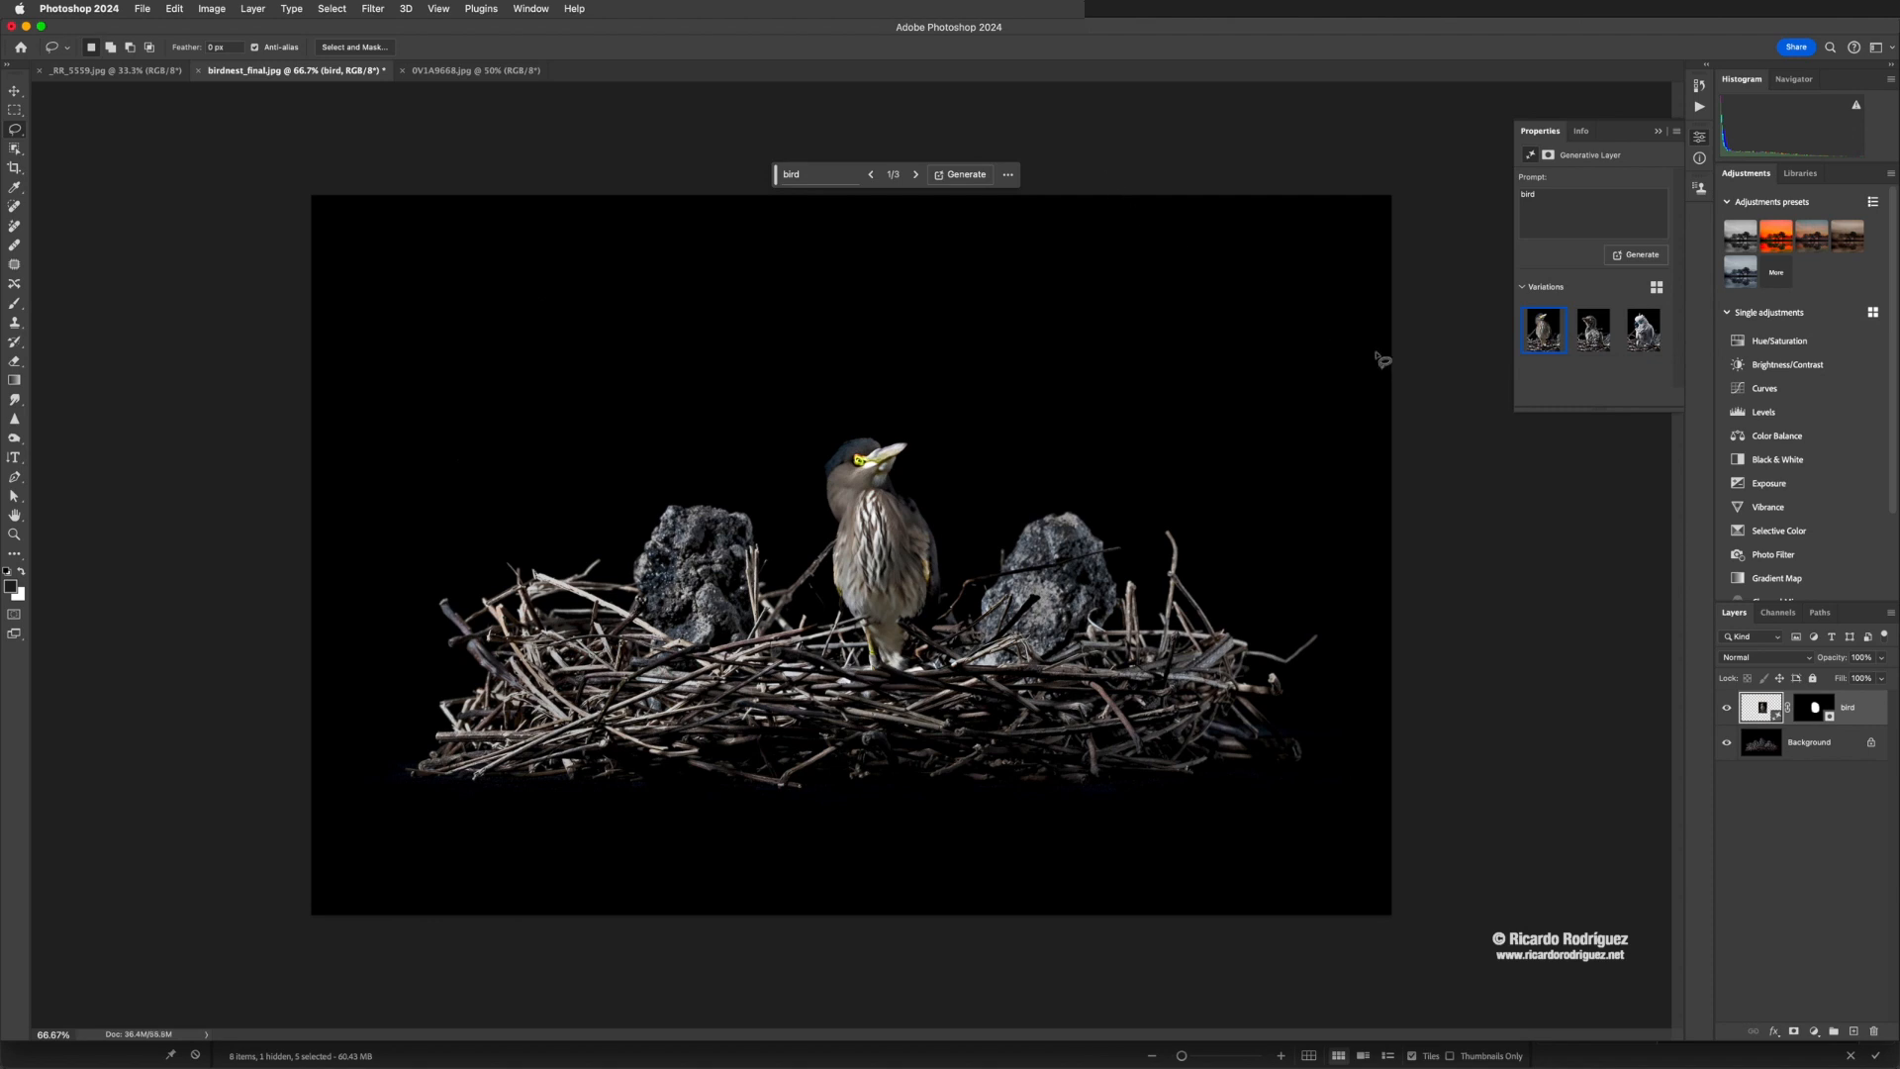
left_click(1589, 338)
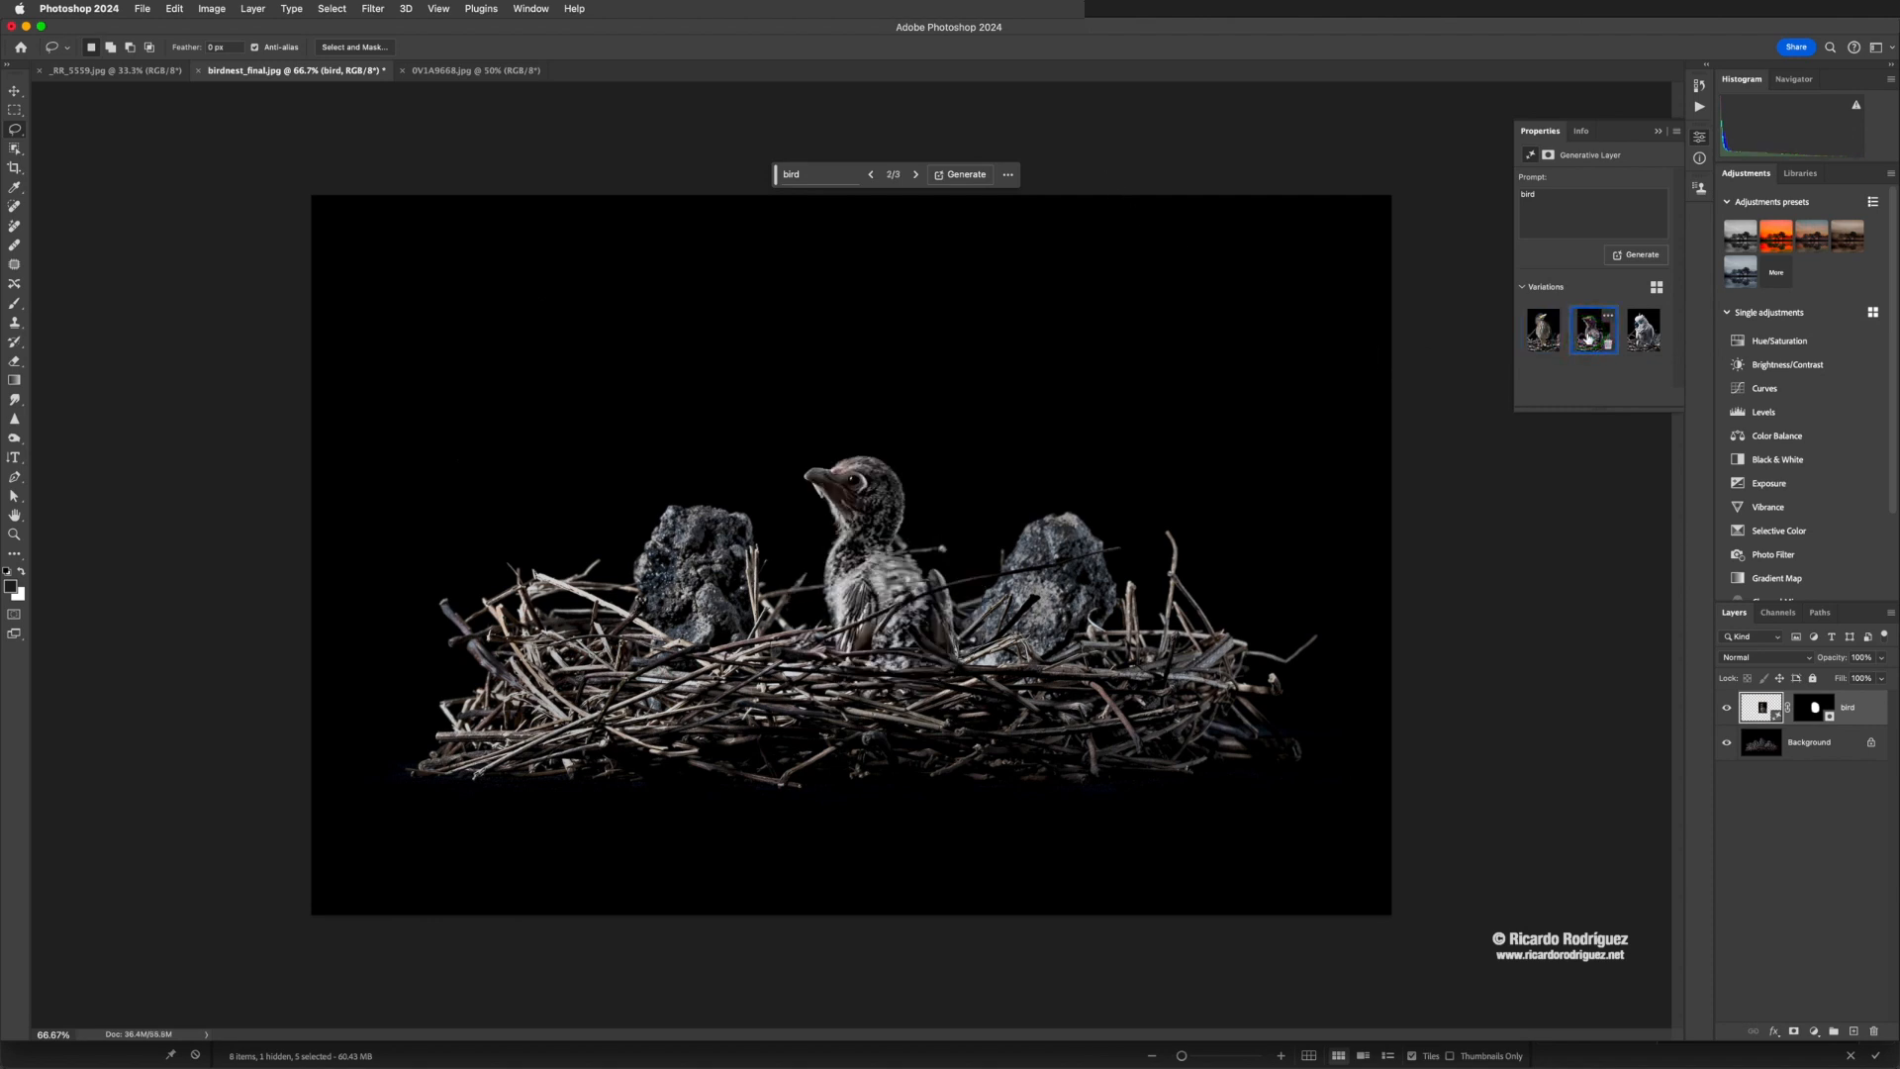
left_click(1640, 337)
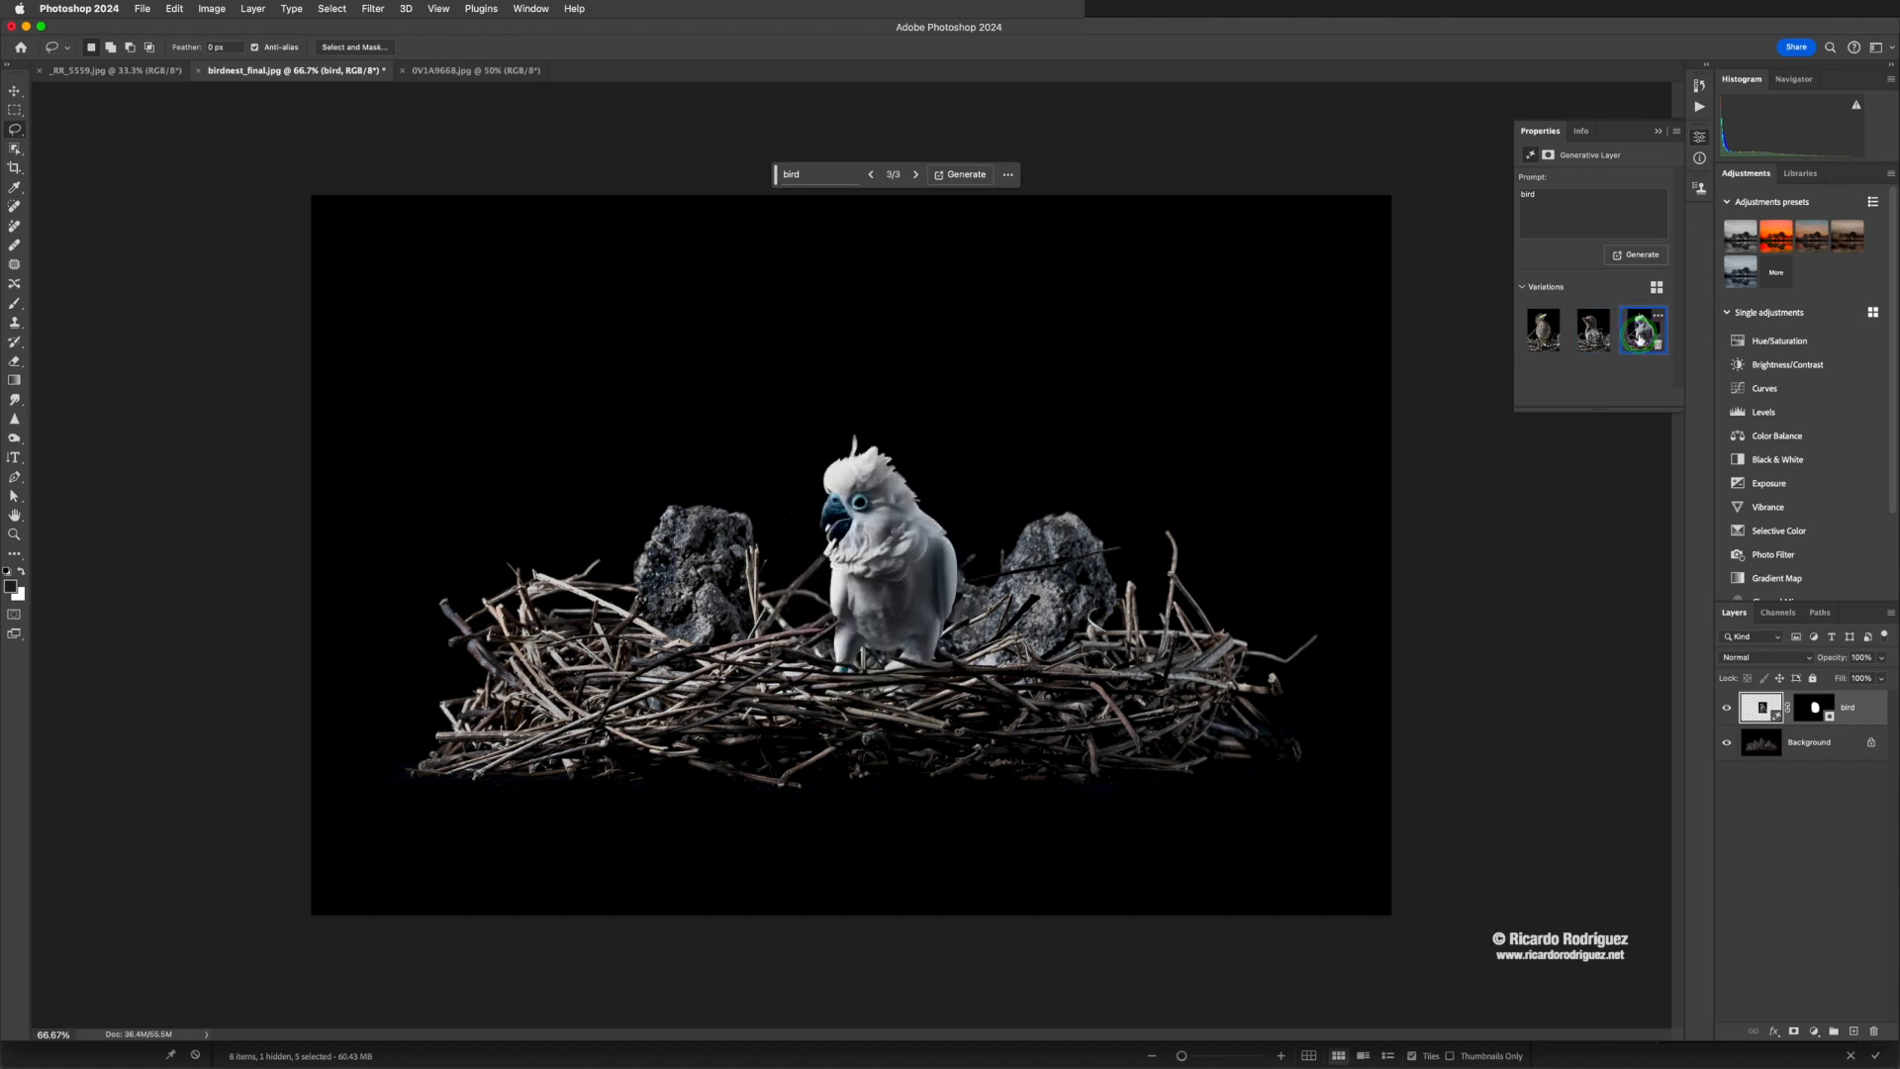
left_click(1584, 335)
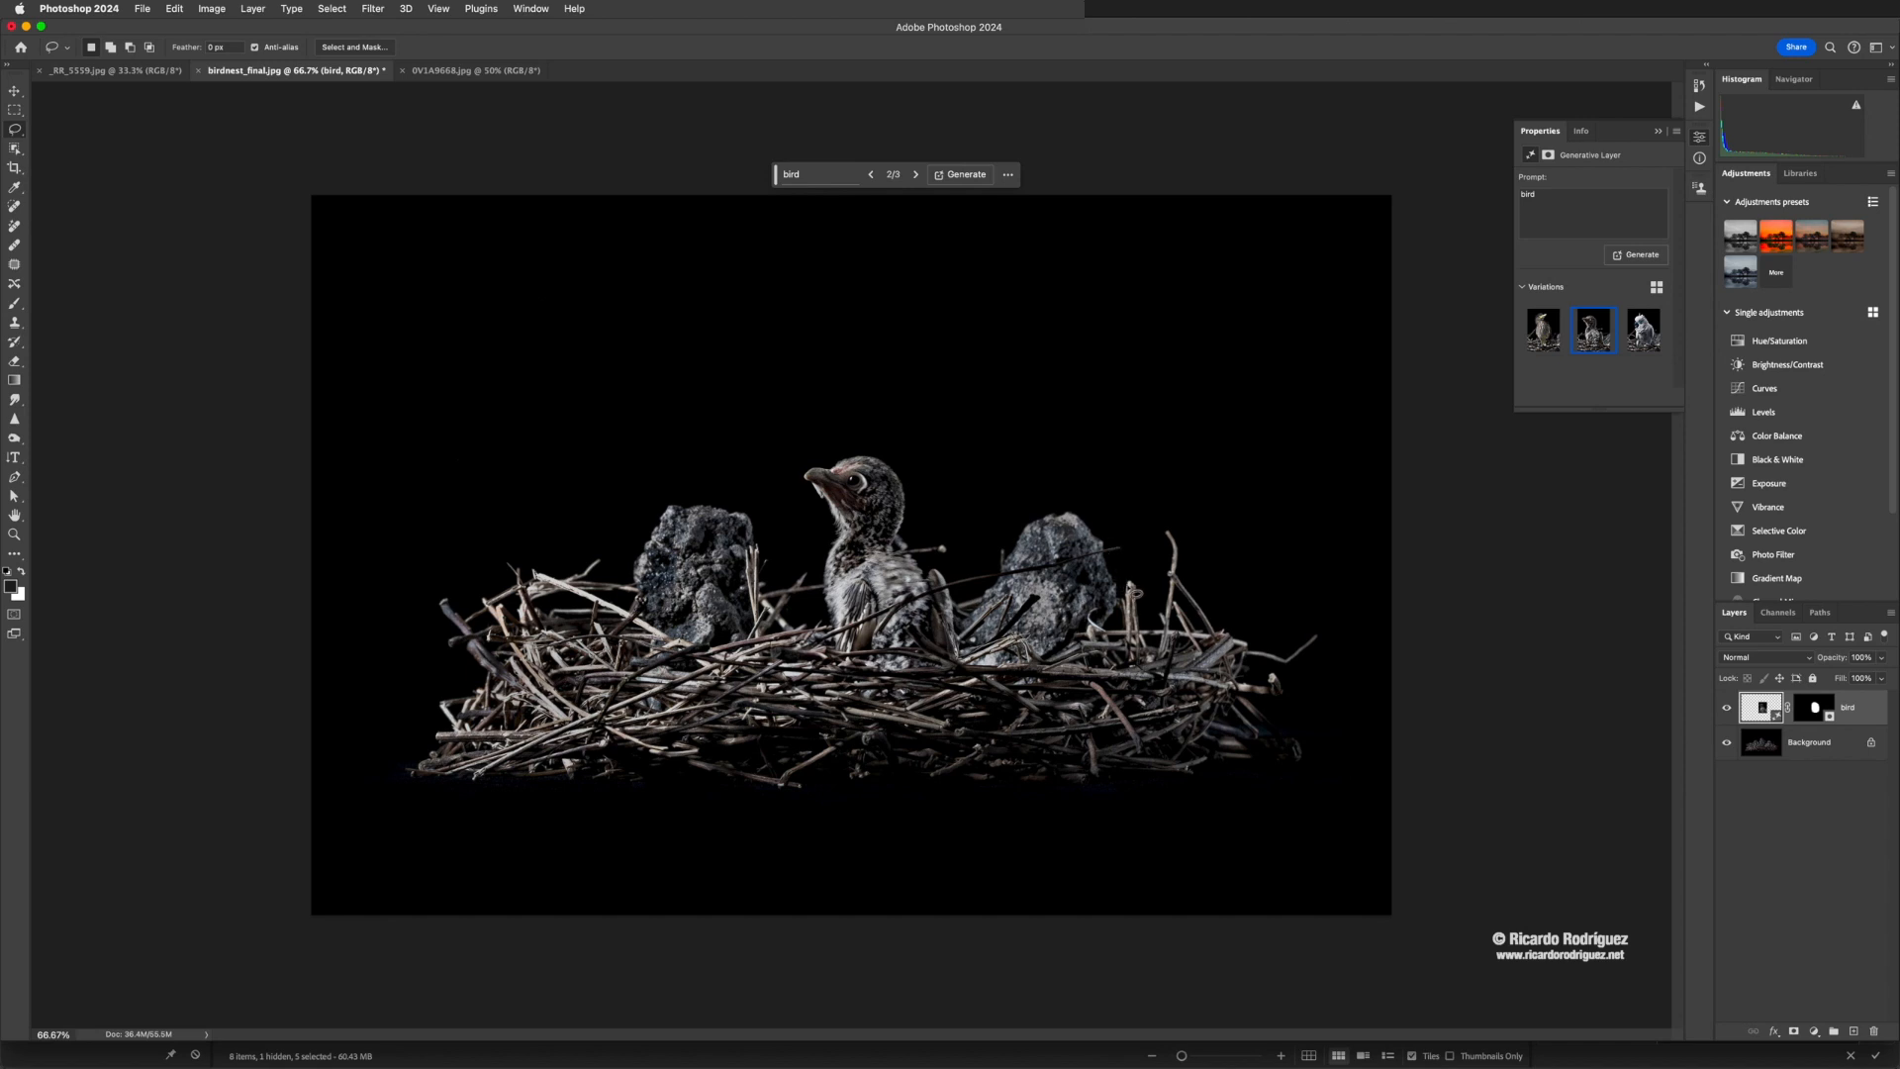
Lasso the right-hand rock, replace it using Generative Fill with the prompt "bird", and keep the third variation
mouse_move(1123, 592)
left_mouse_down()
mouse_move(1122, 525)
mouse_move(1043, 504)
mouse_move(991, 532)
mouse_move(957, 610)
mouse_move(989, 663)
mouse_move(1038, 683)
mouse_move(1114, 659)
mouse_move(1123, 591)
left_mouse_up()
left_click(842, 174)
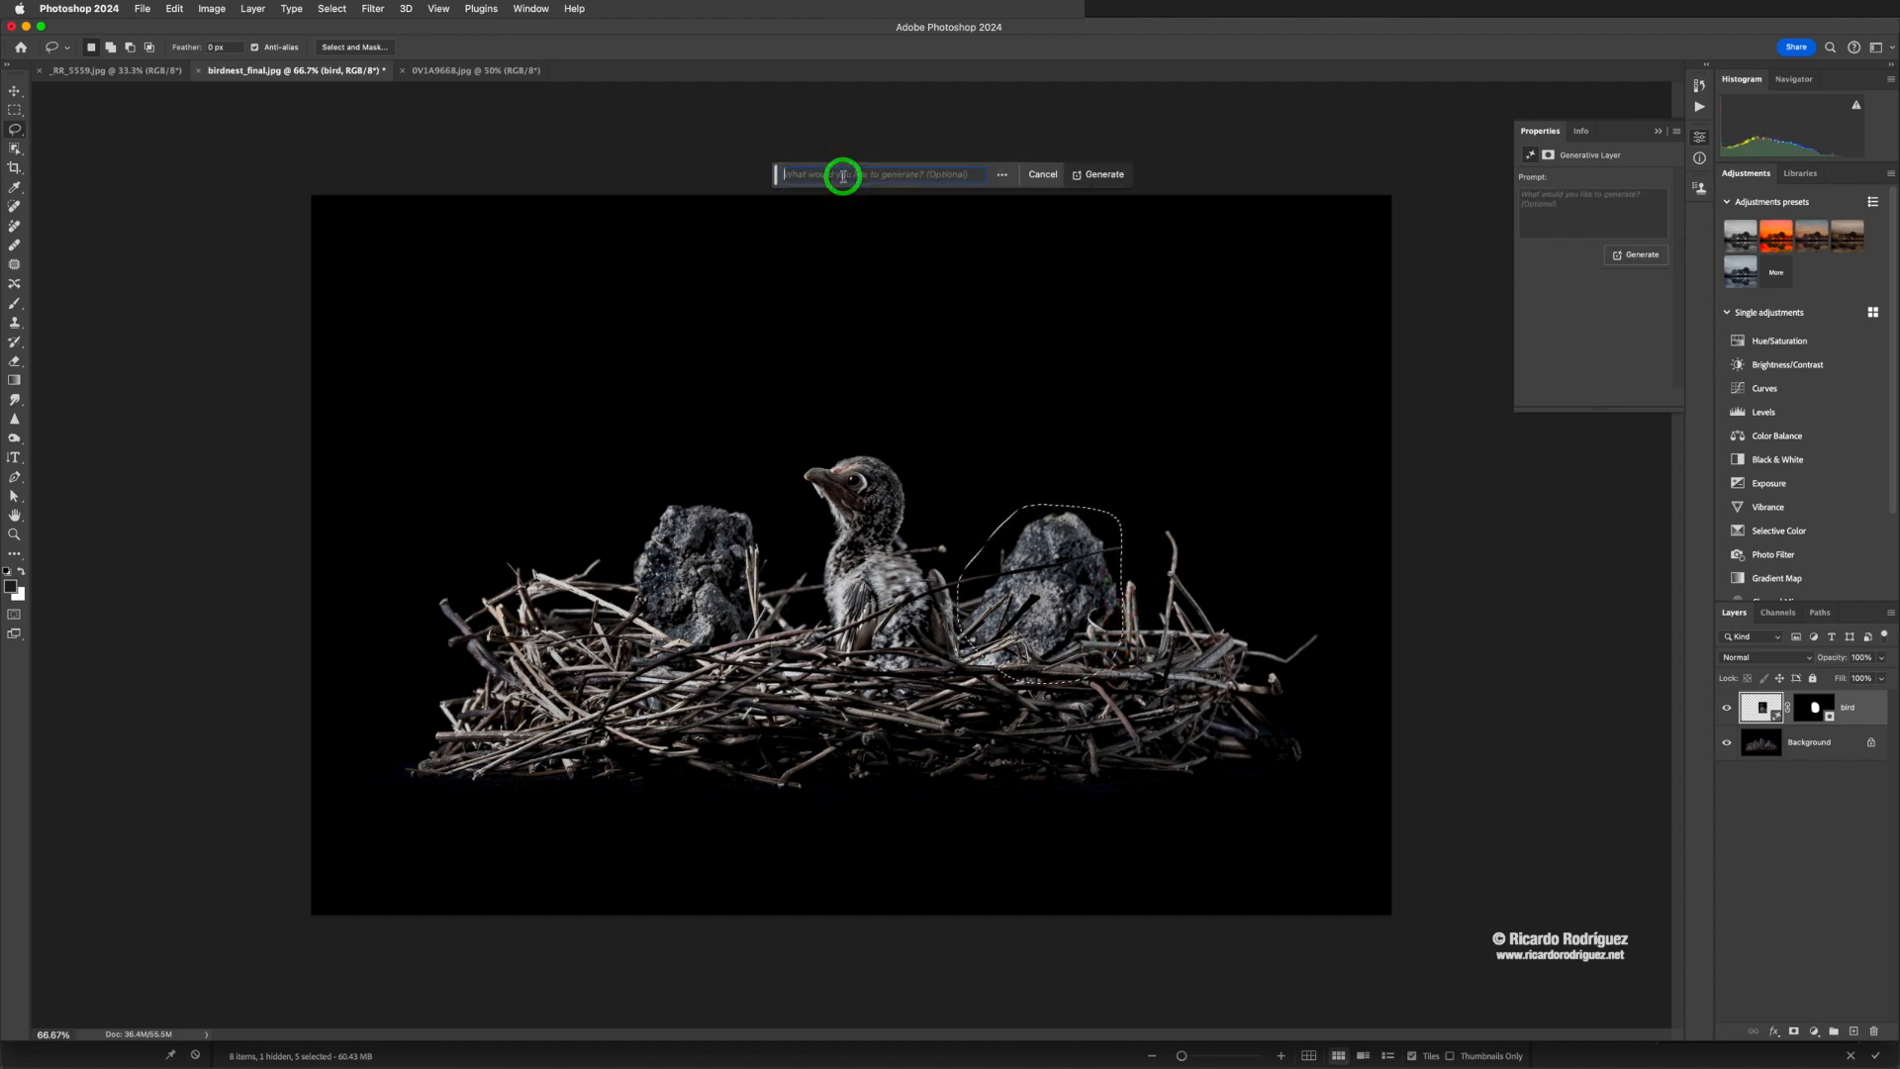
type("bird")
left_click(1112, 176)
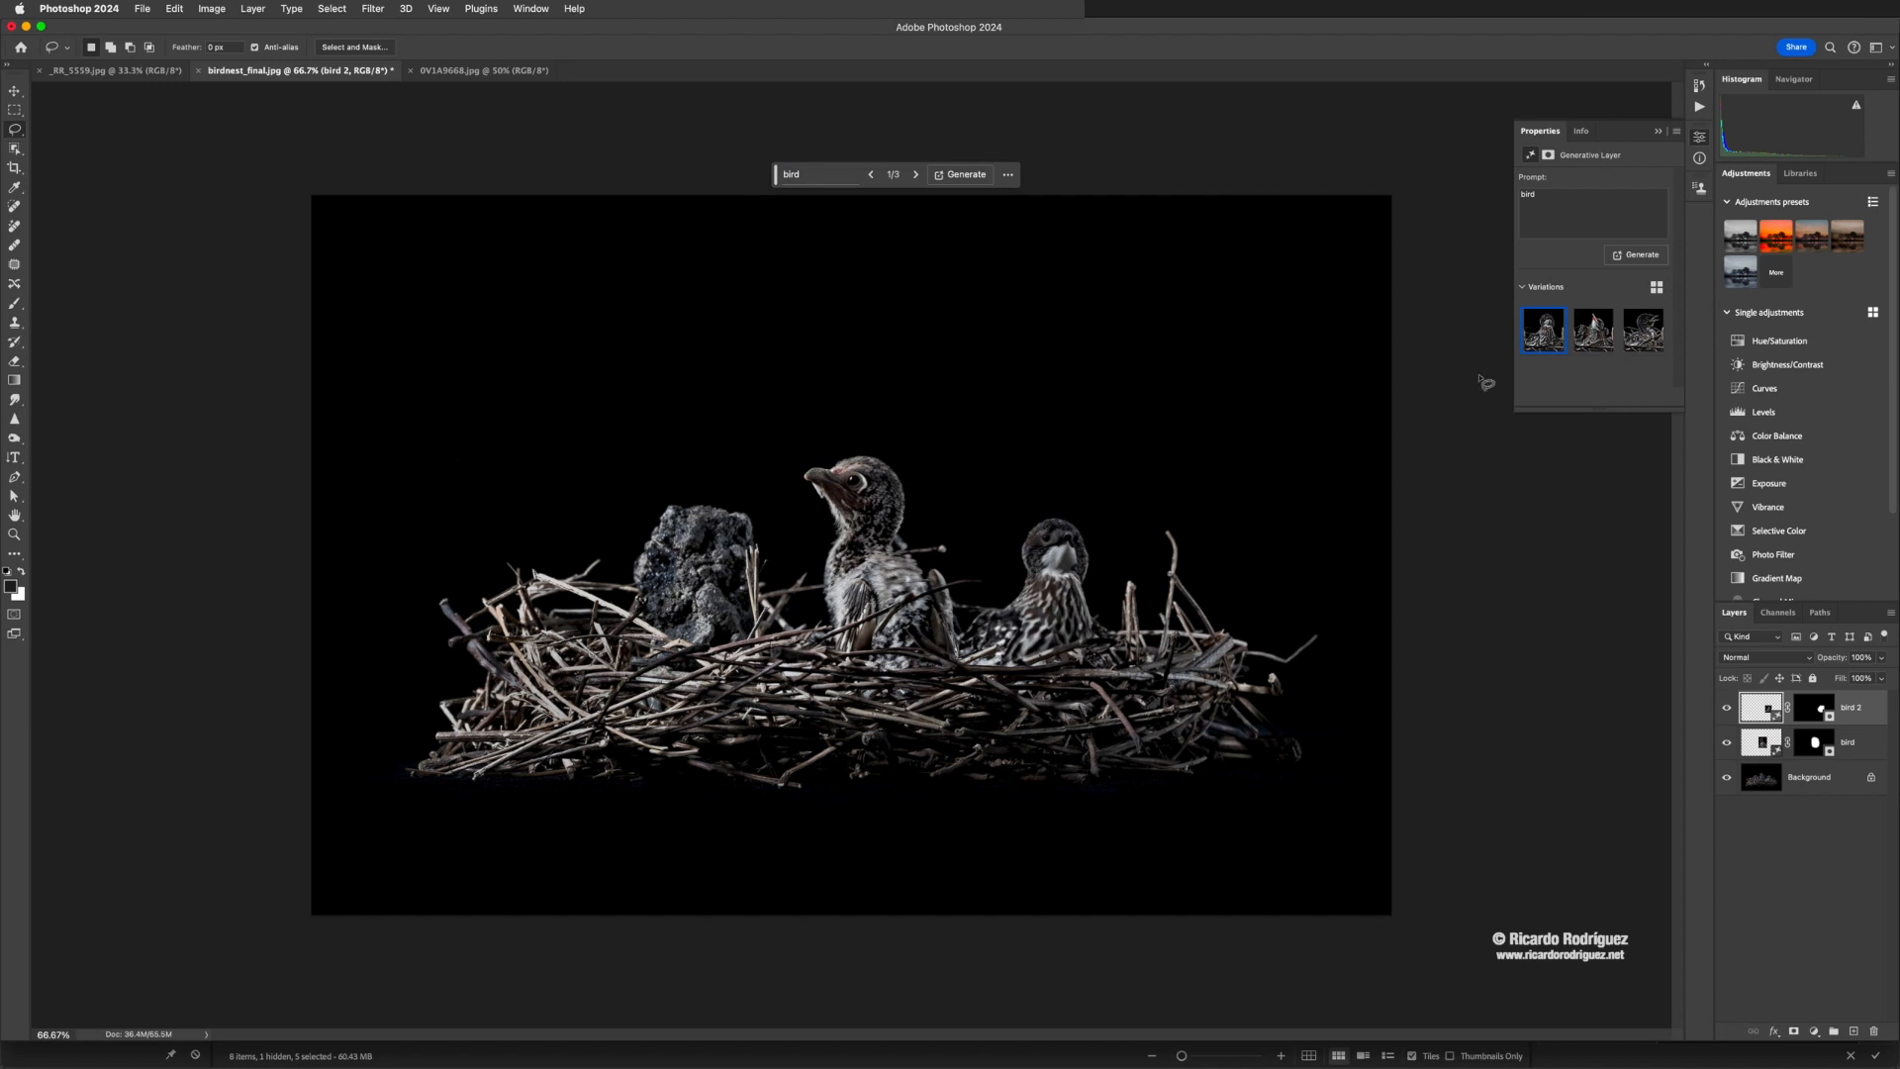
left_click(1585, 333)
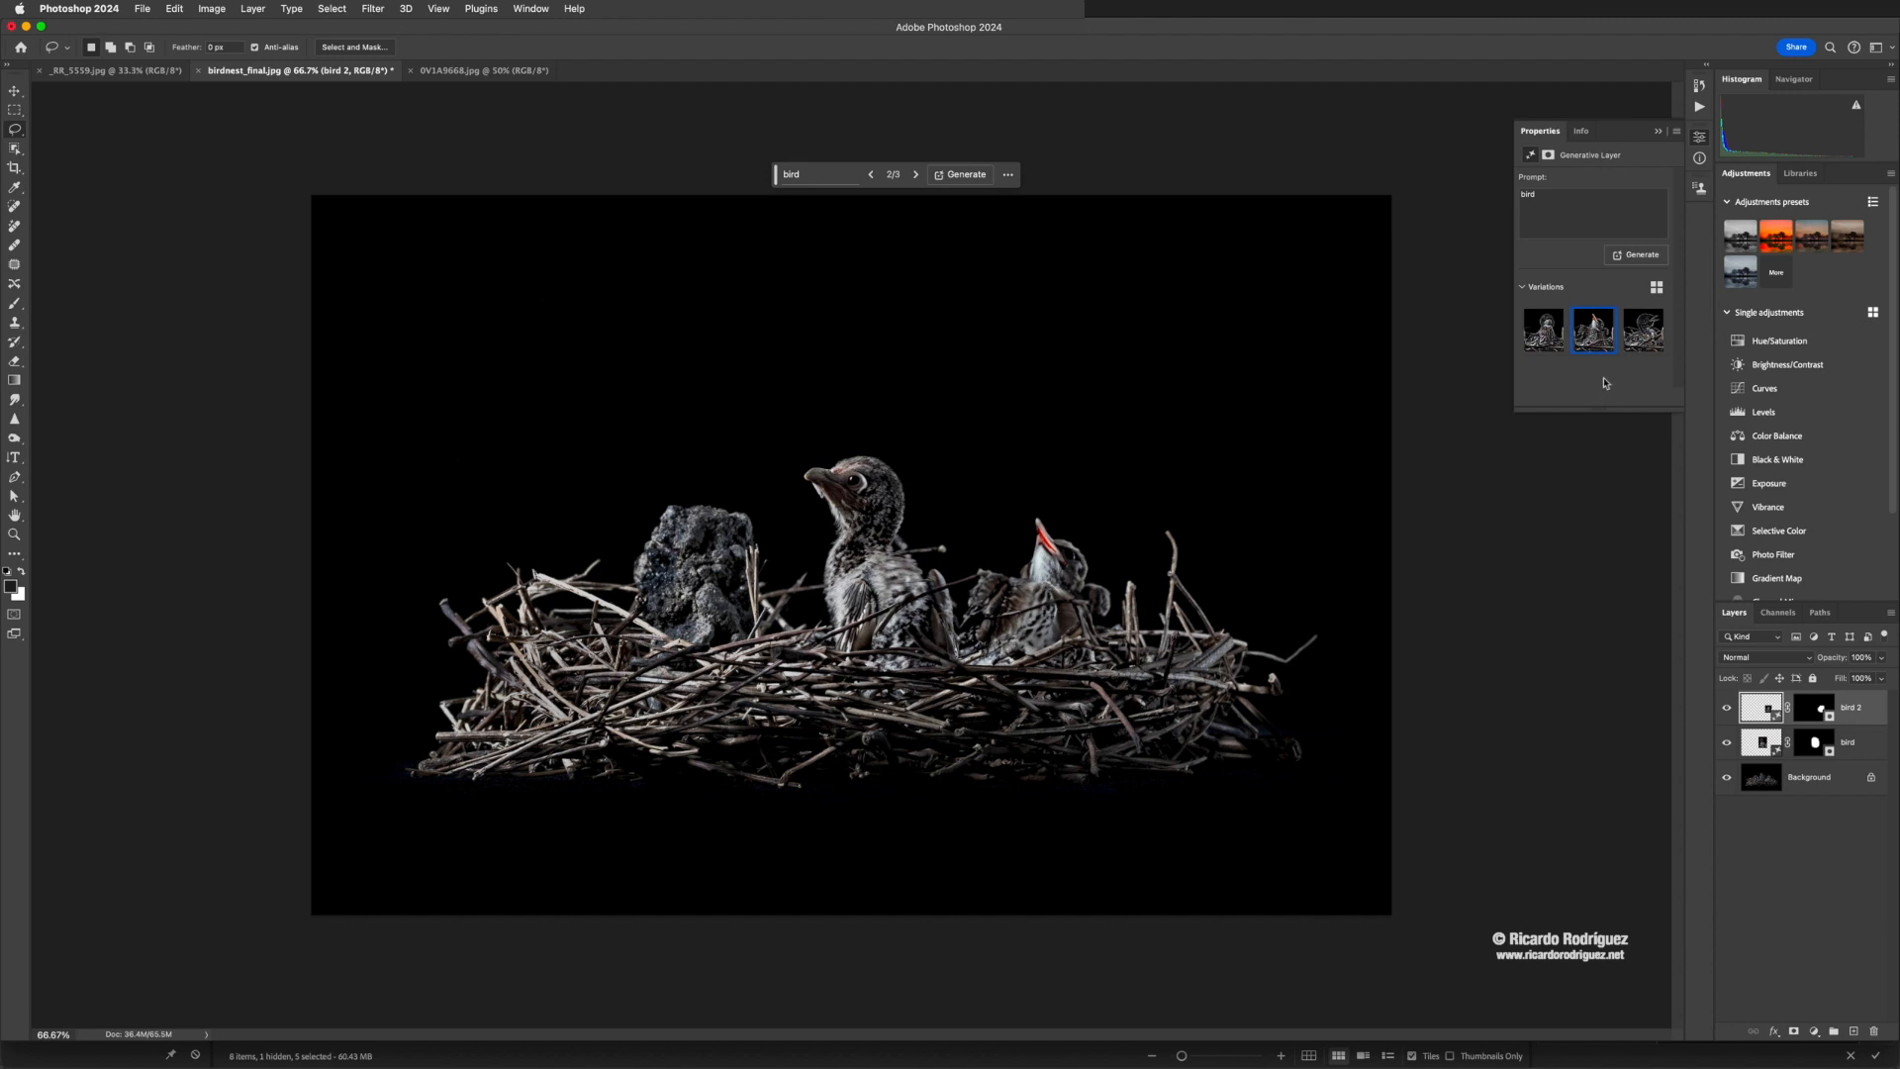
left_click(1635, 339)
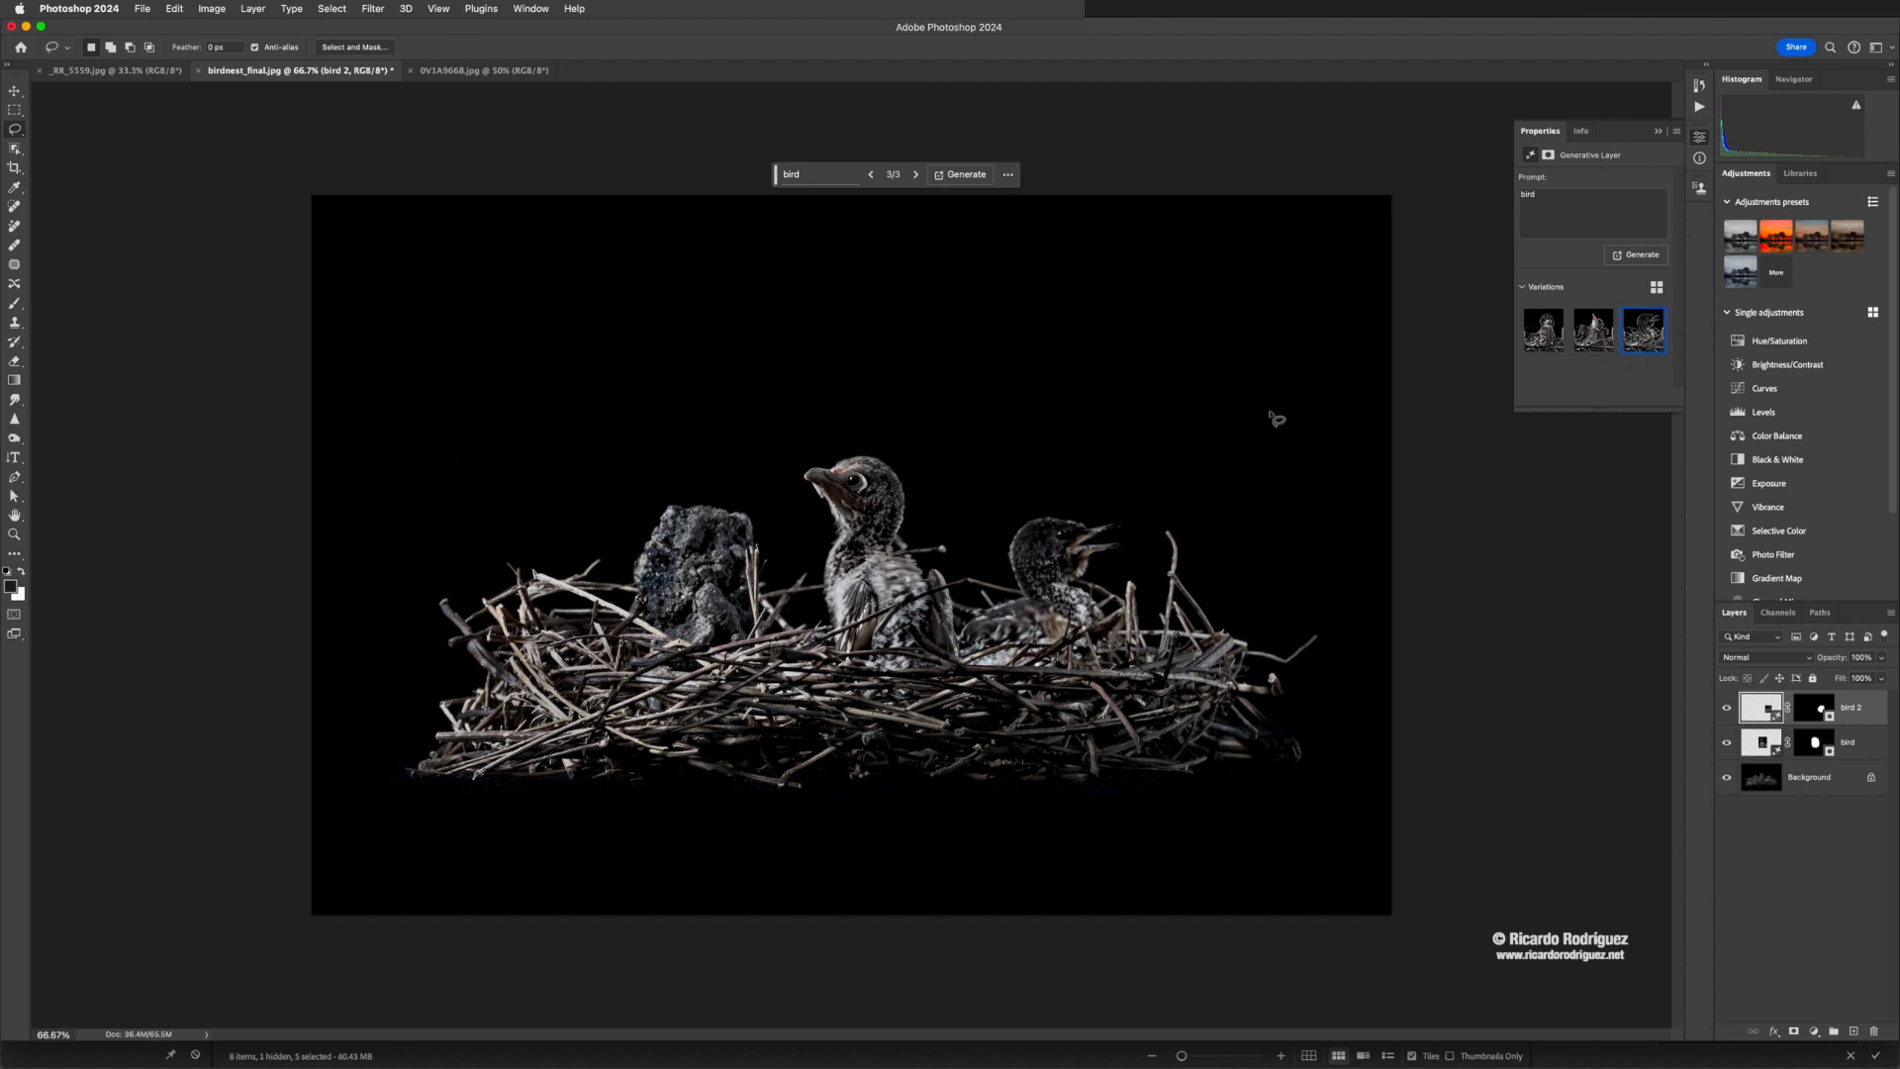
Lasso the left-hand rock, replace it using Generative Fill with the prompt "bird", and settle on the third variation
left_click(774, 582)
mouse_move(774, 582)
left_mouse_down()
mouse_move(764, 500)
mouse_move(735, 479)
mouse_move(629, 487)
mouse_move(616, 605)
mouse_move(643, 660)
mouse_move(685, 676)
mouse_move(730, 660)
mouse_move(777, 579)
left_mouse_up()
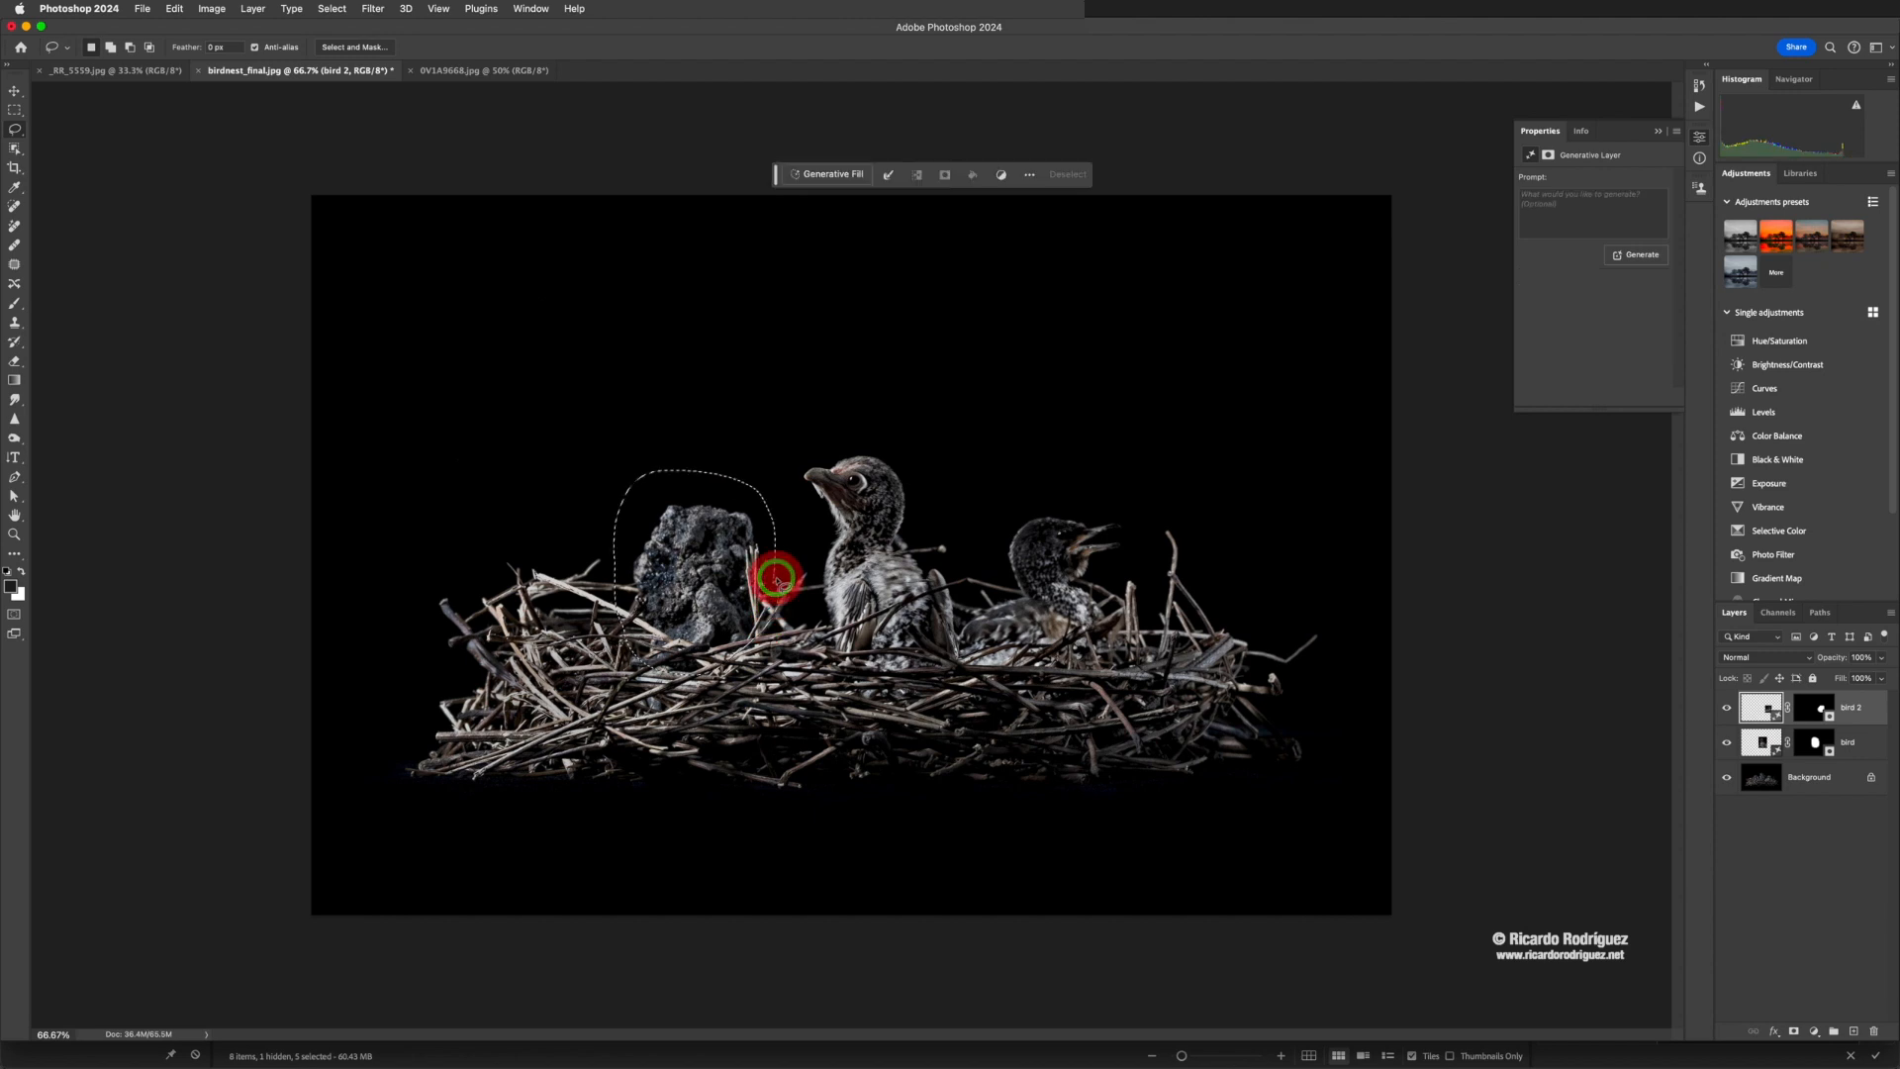
left_click(821, 174)
type("bird")
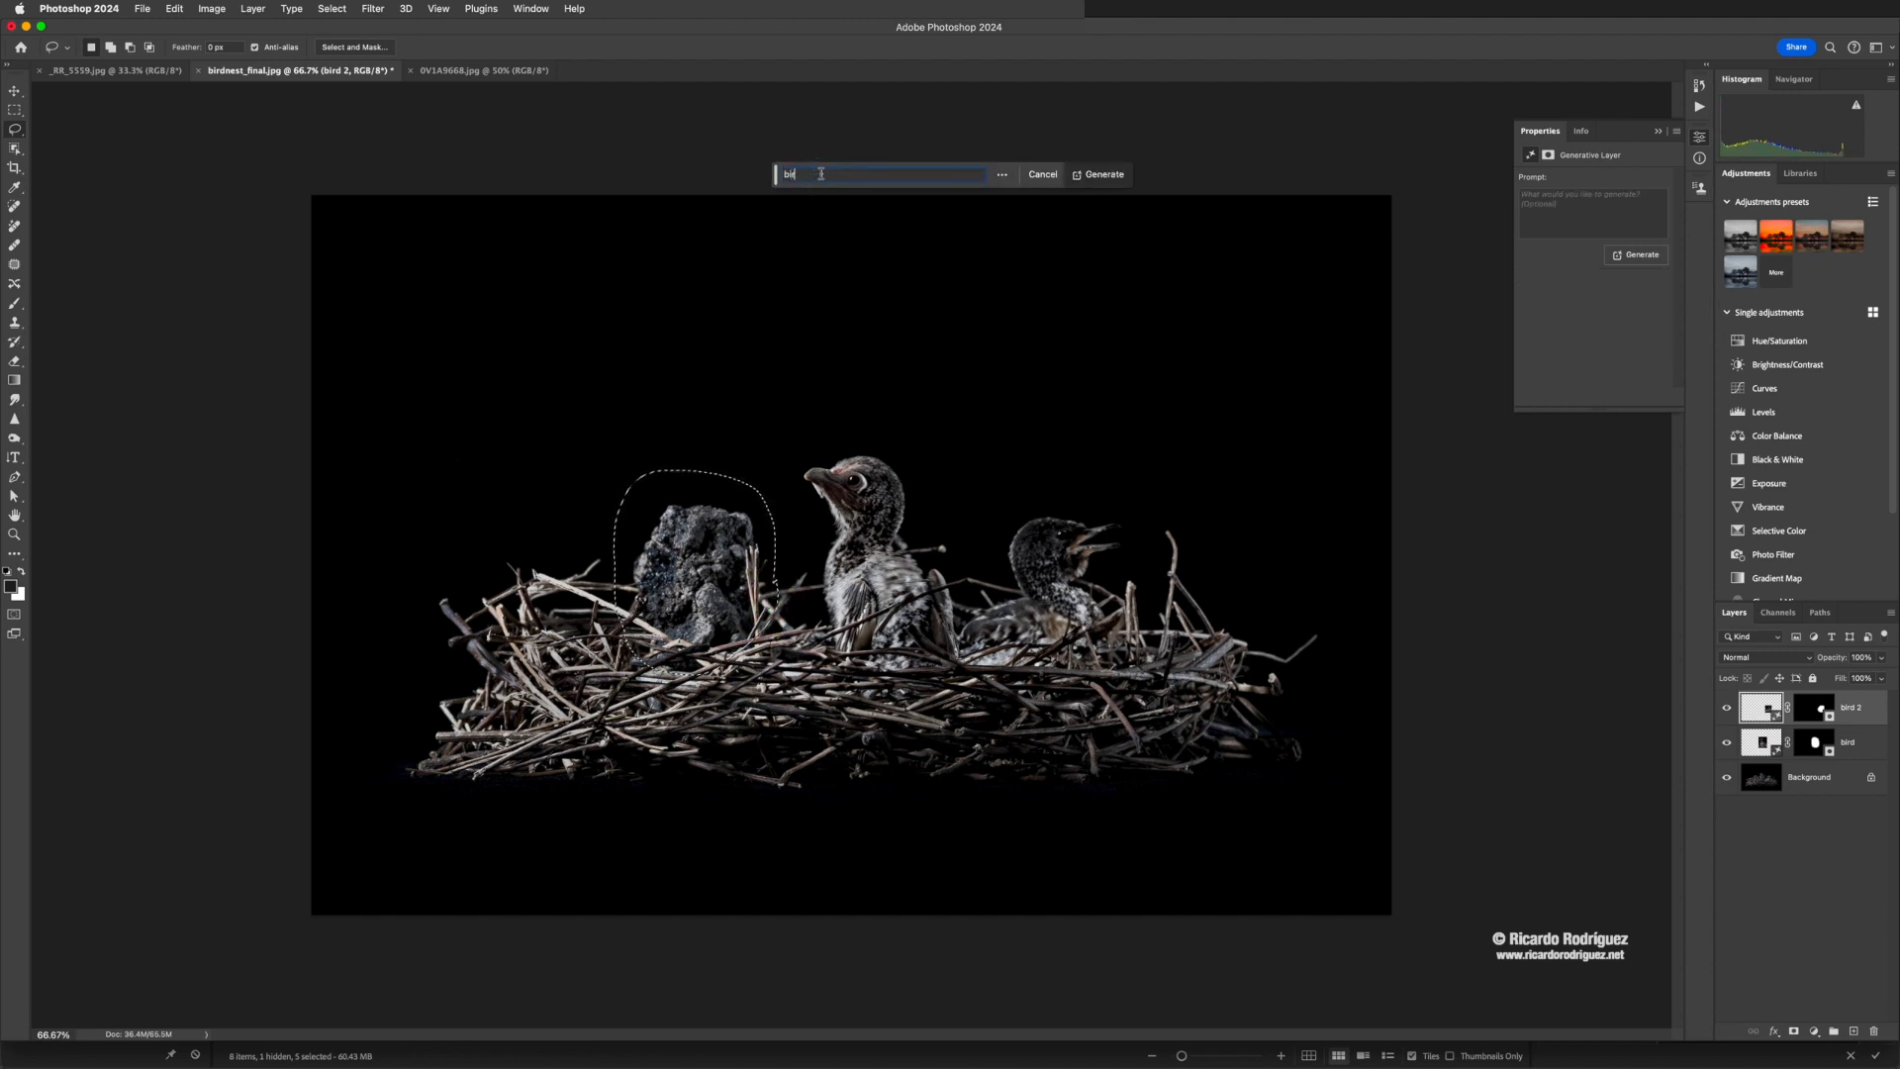
left_click(1100, 176)
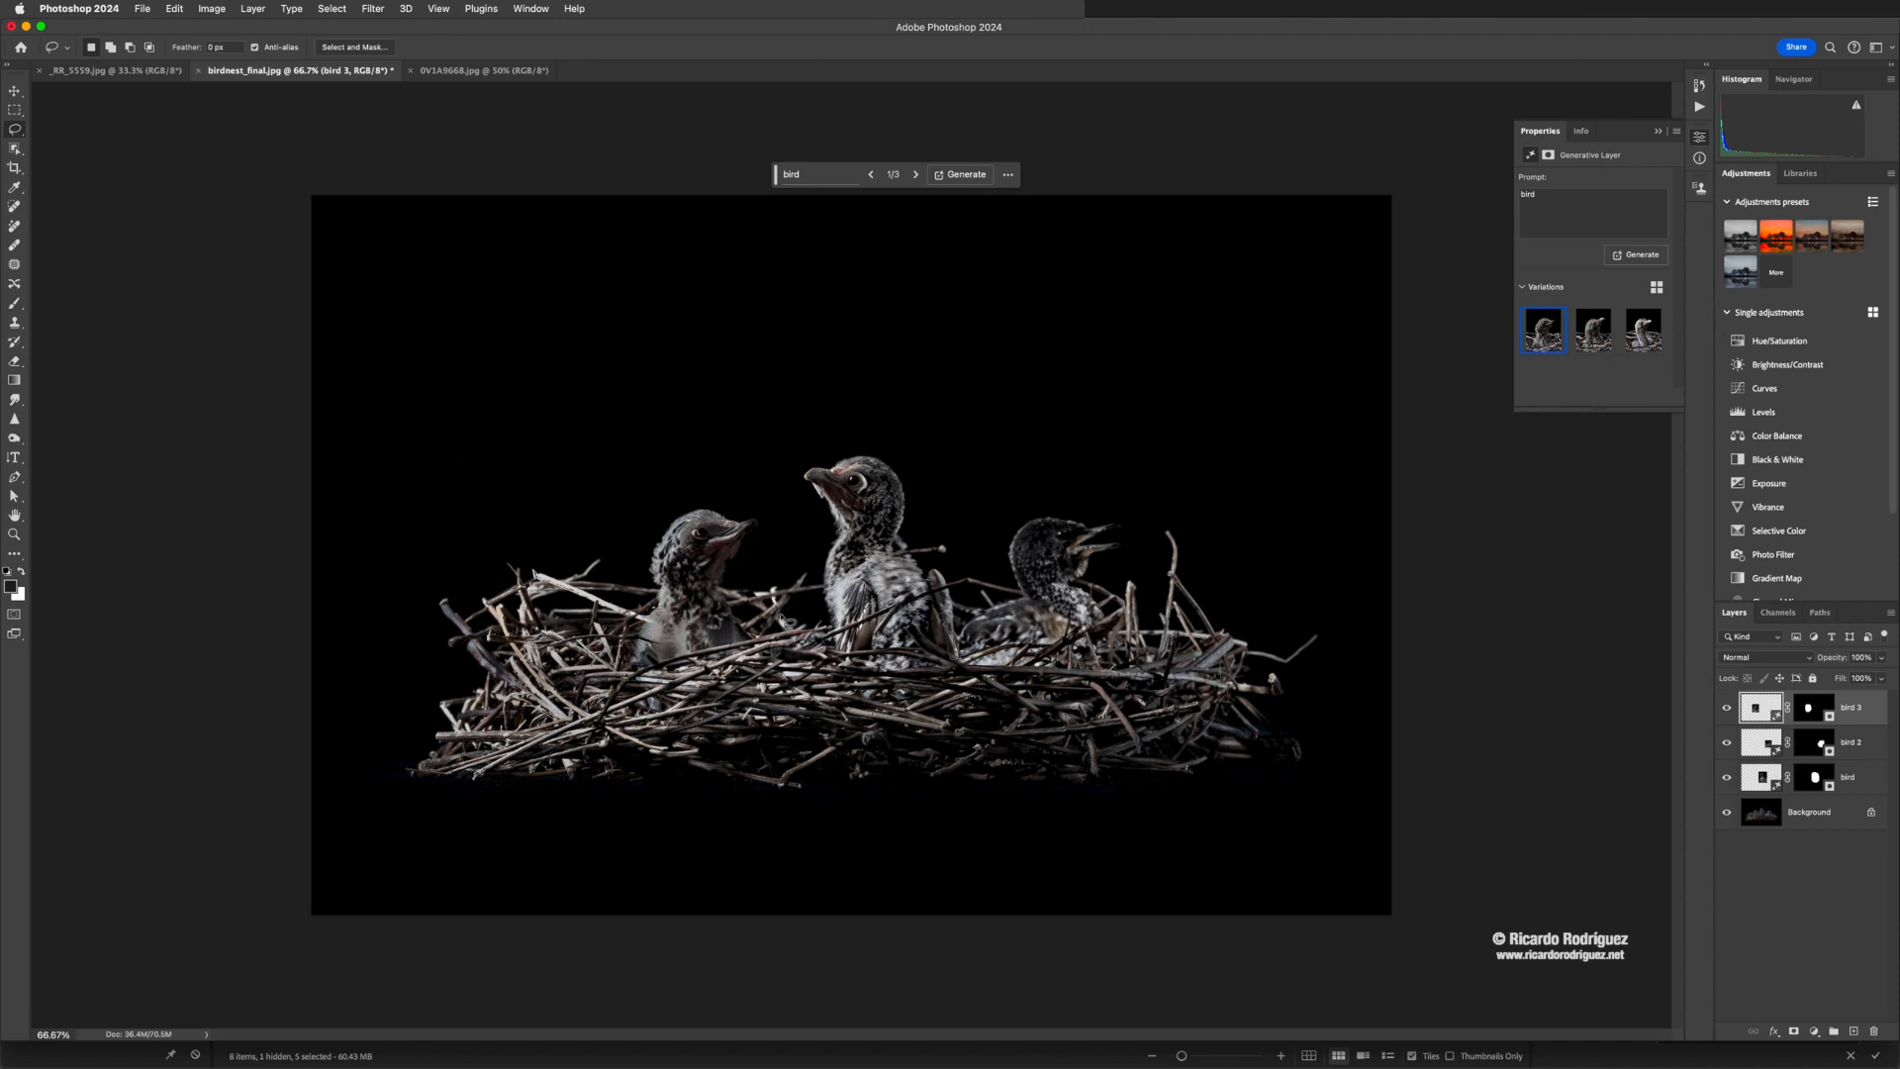
left_click(1591, 335)
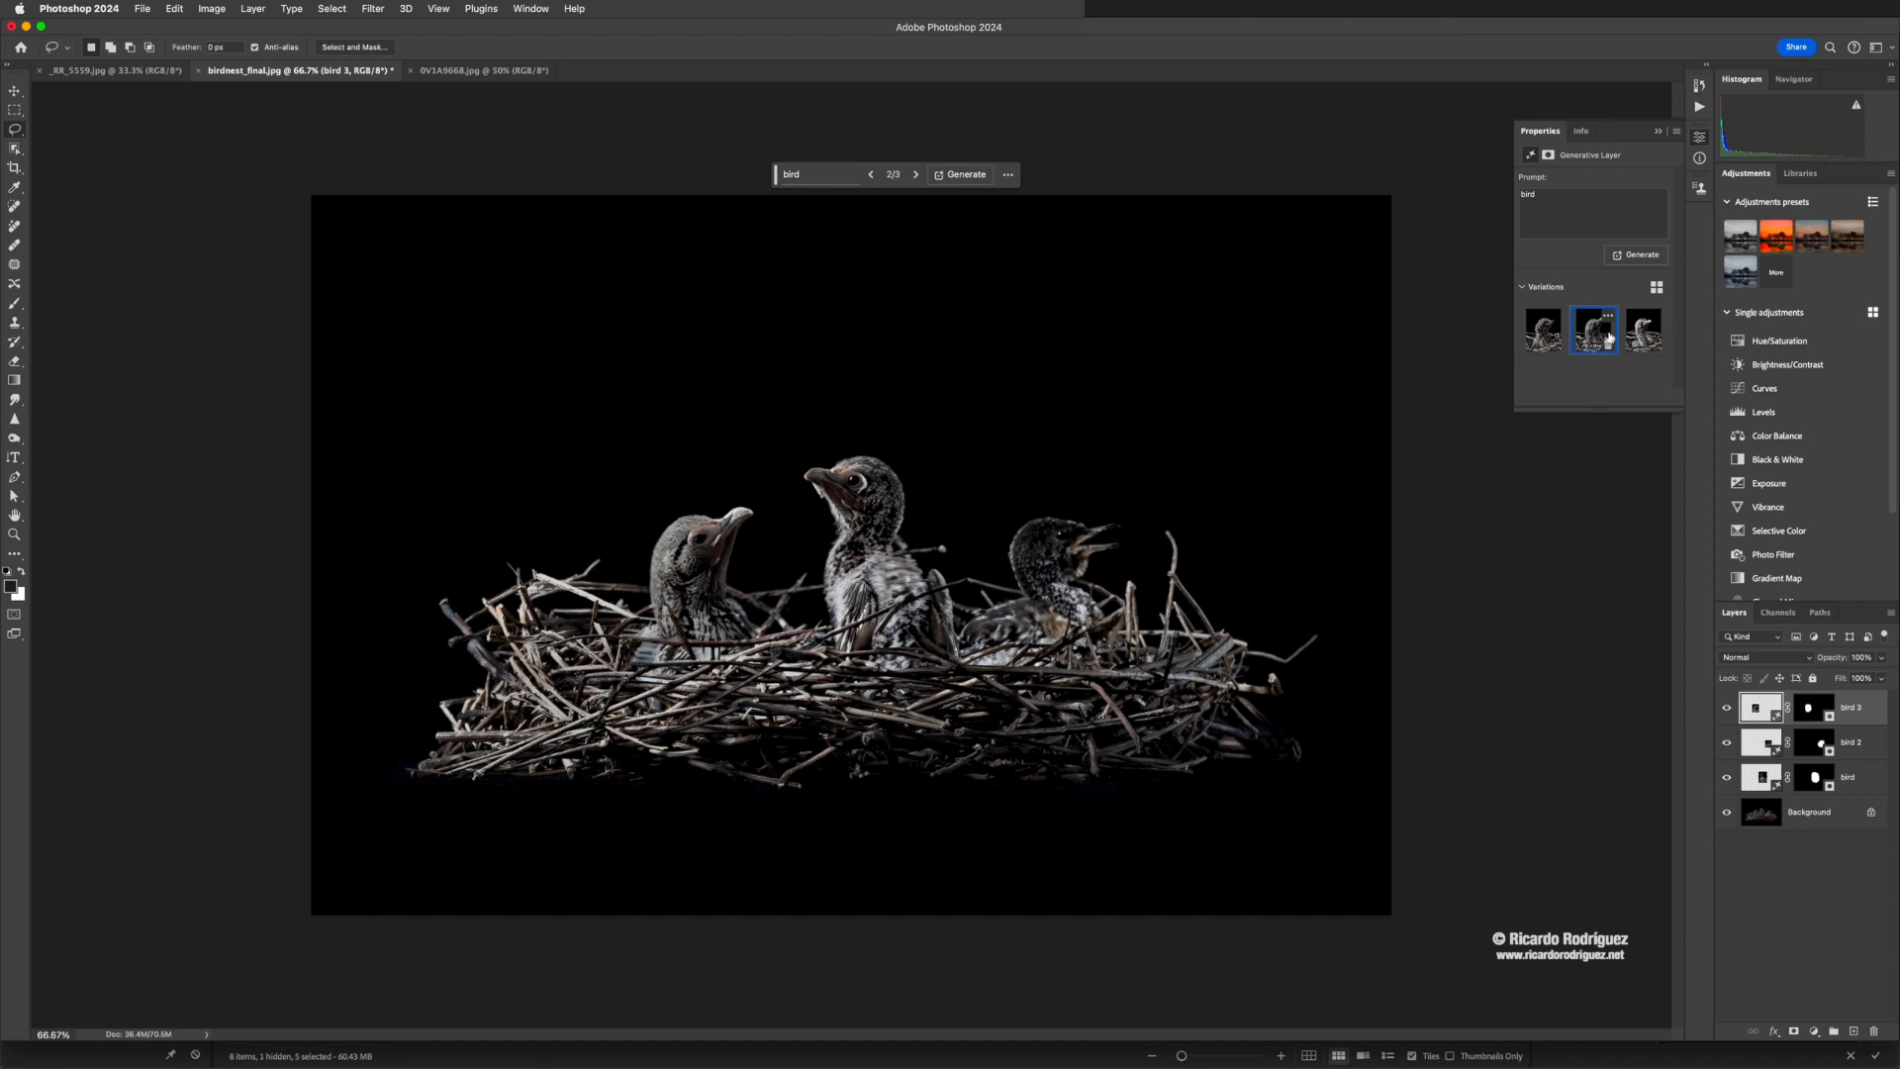
left_click(1633, 336)
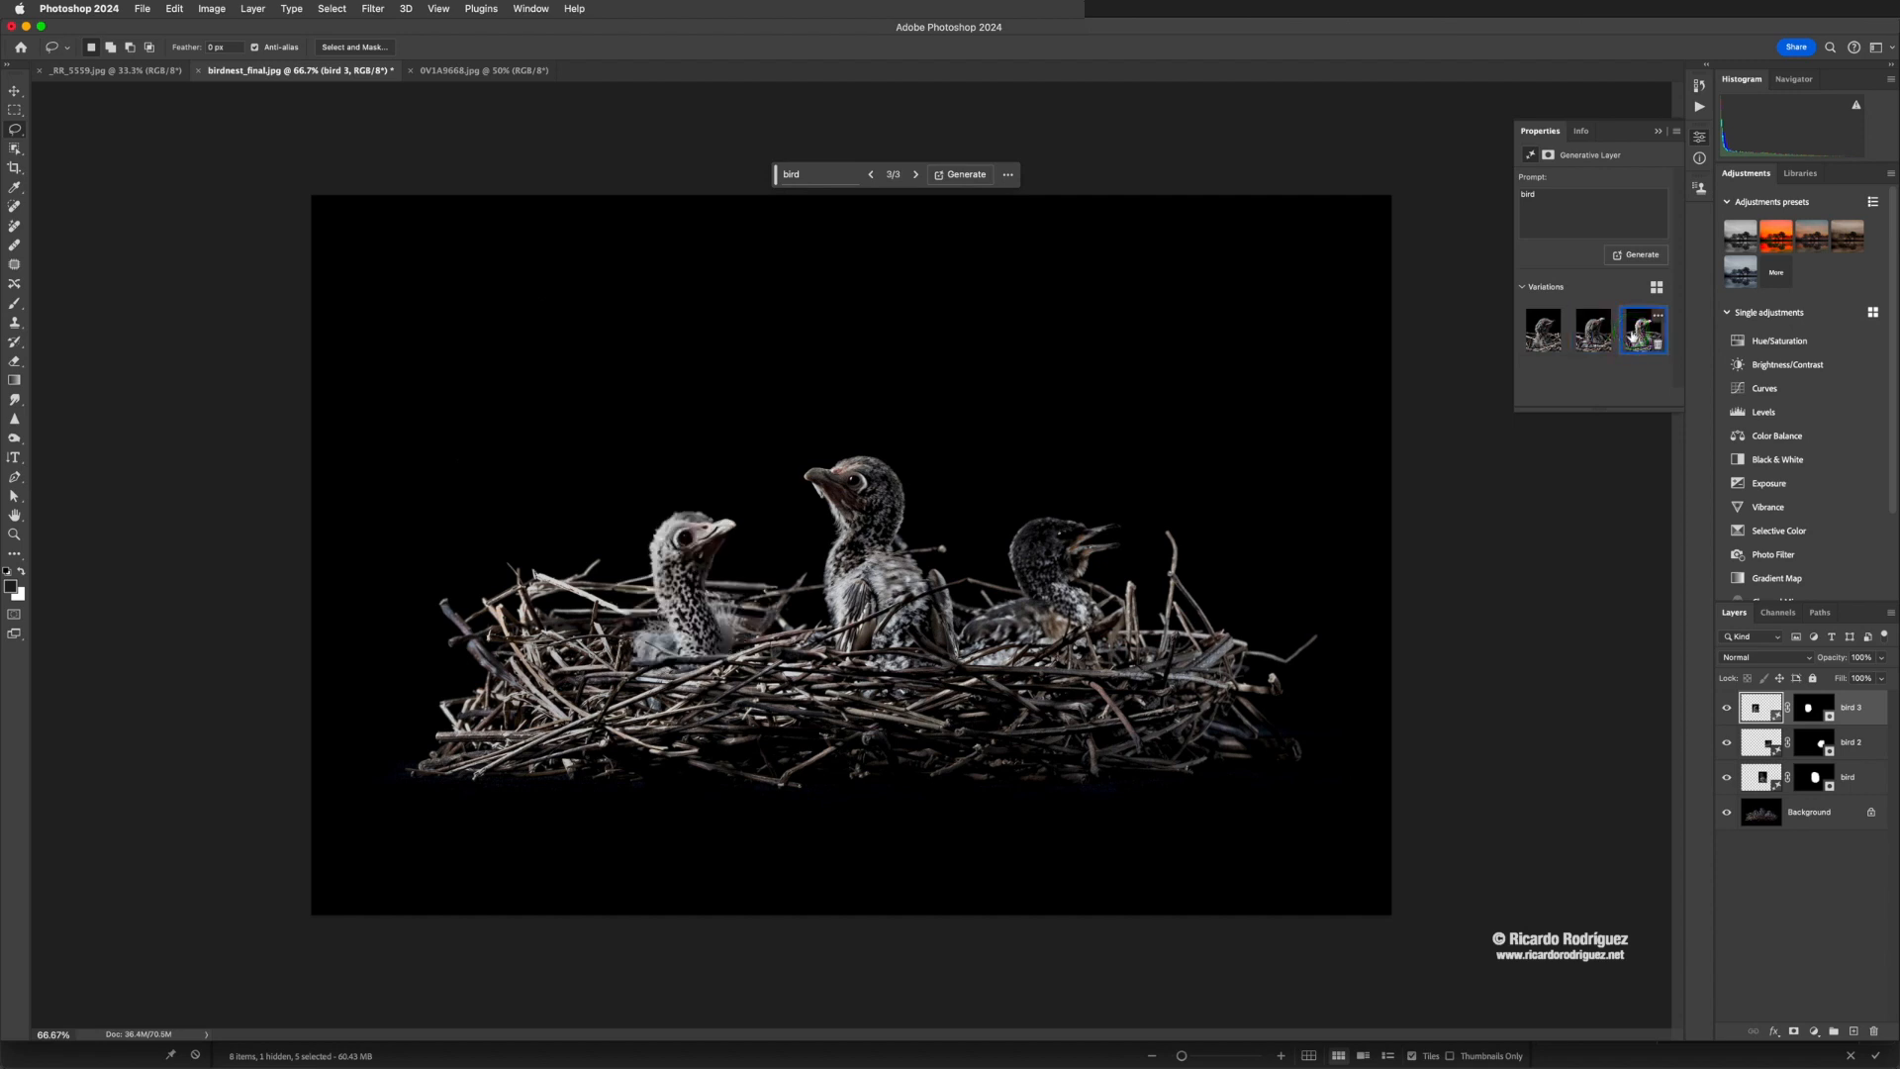
left_click(1590, 335)
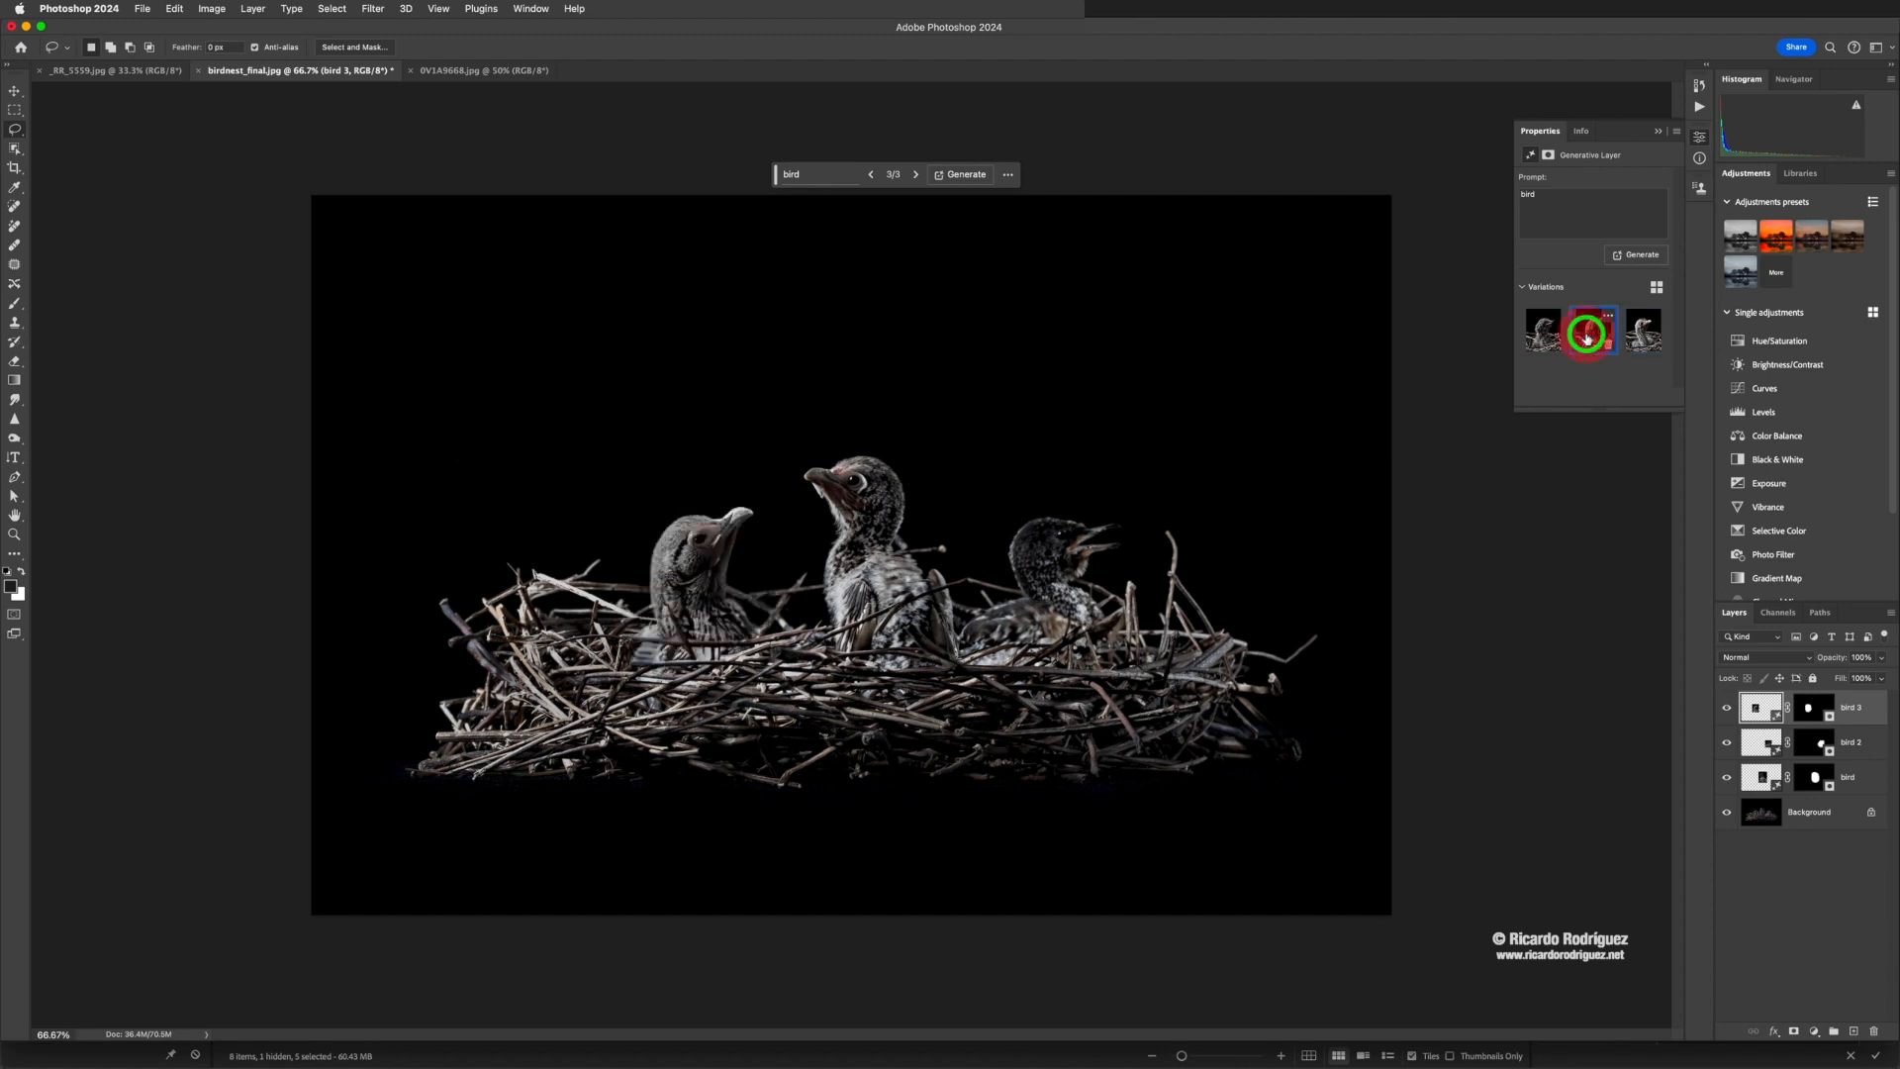
left_click(1544, 336)
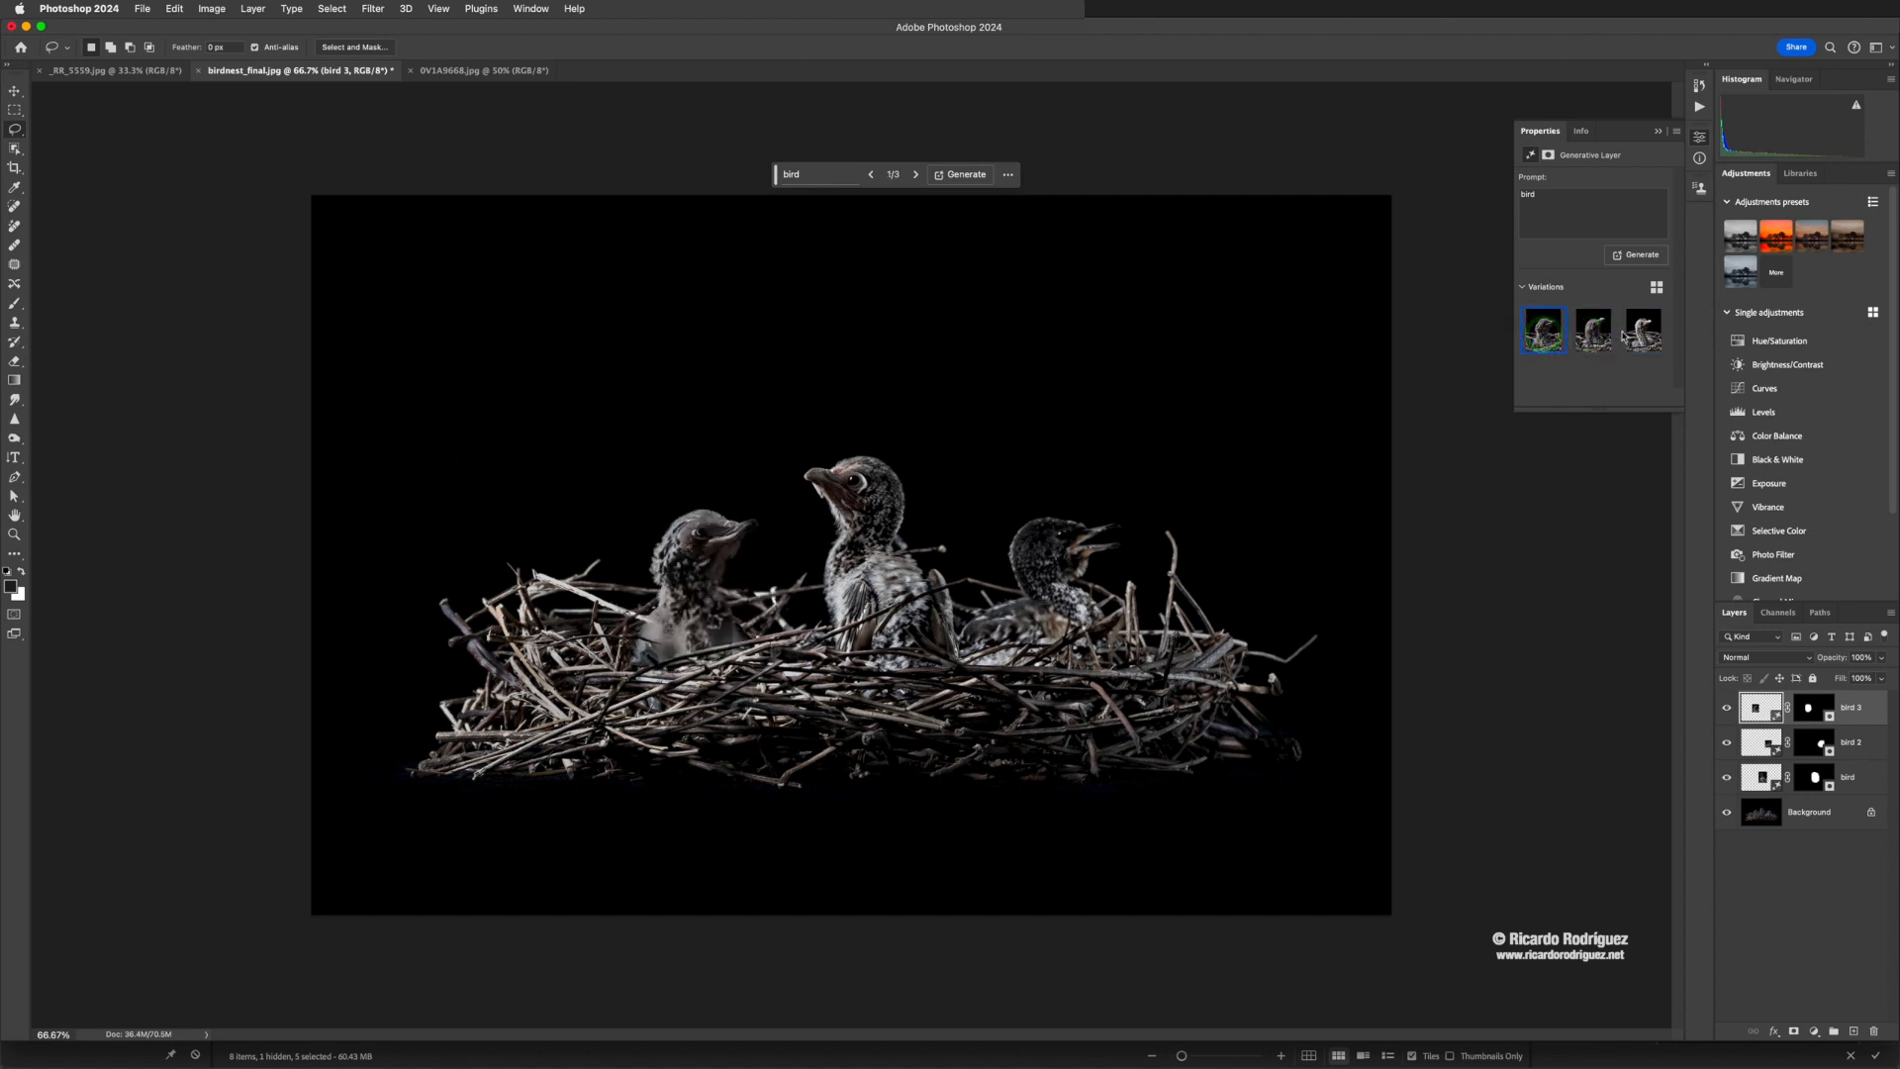
left_click(1633, 332)
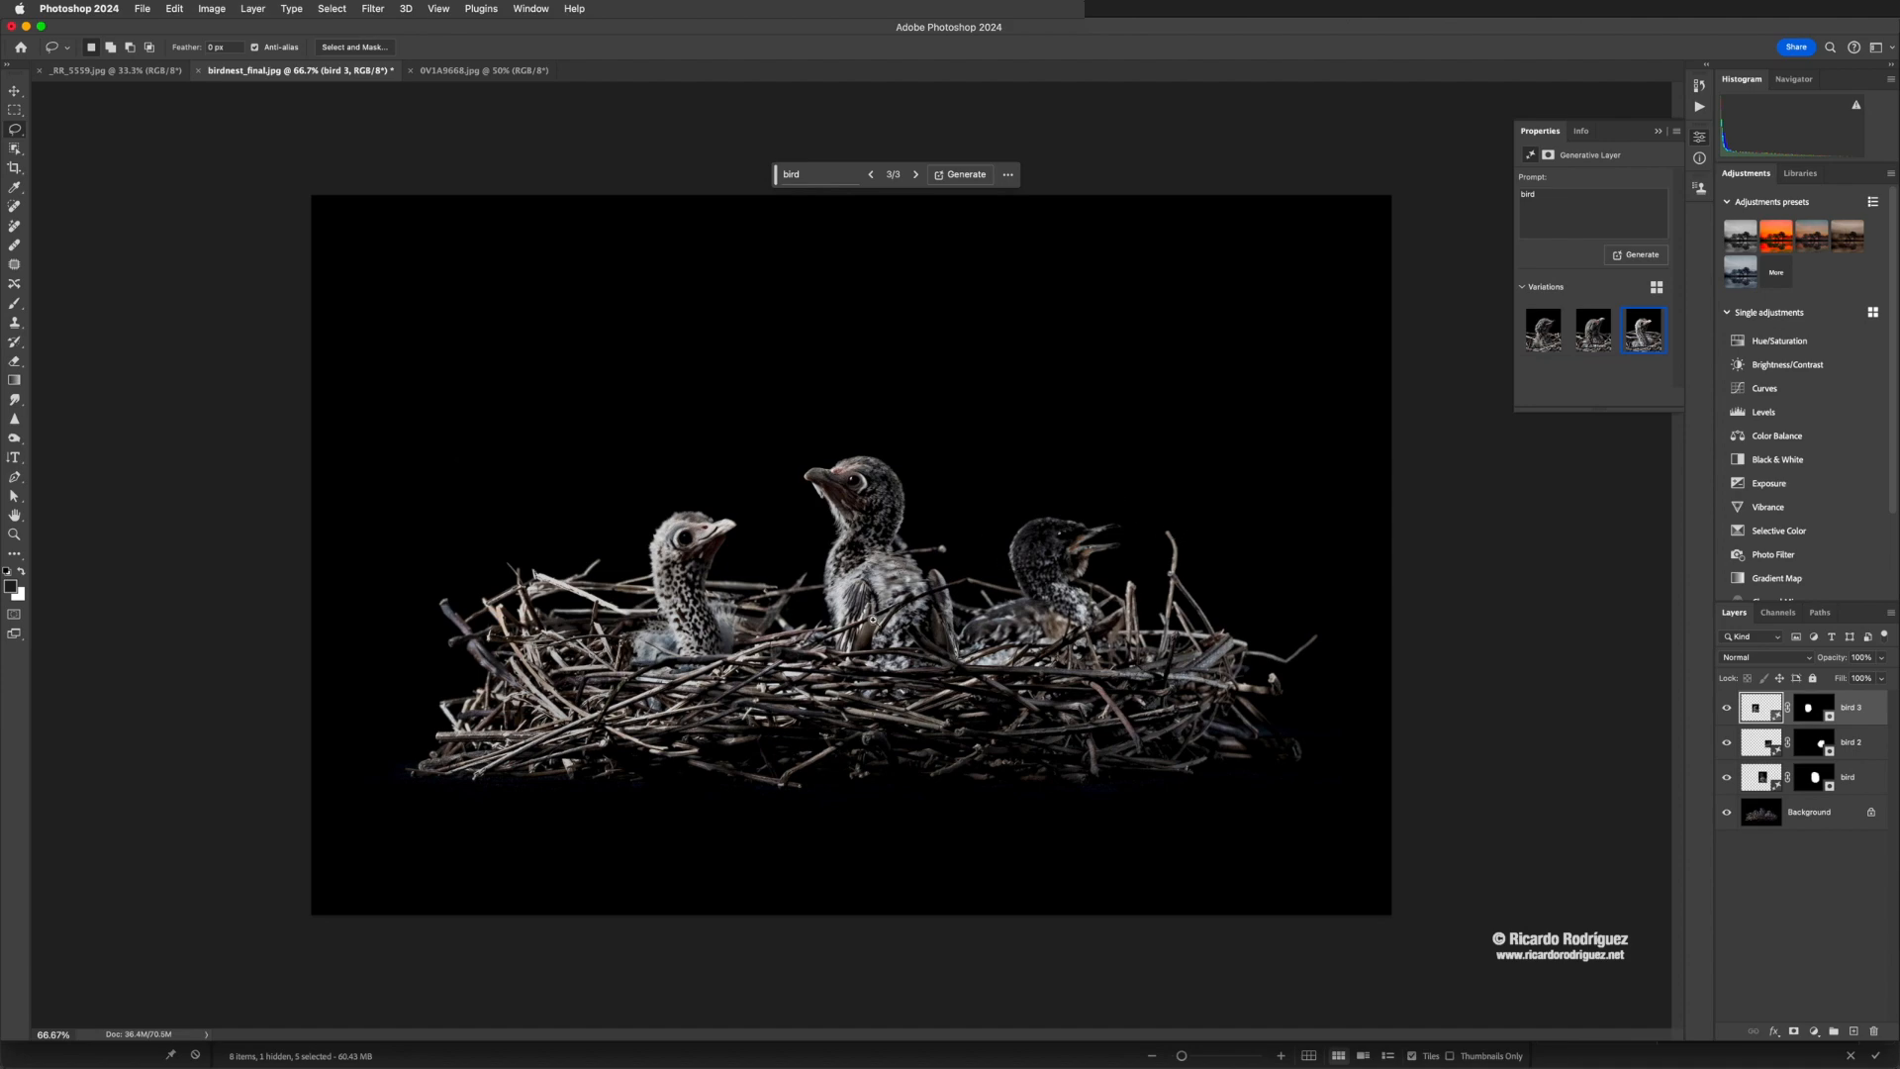
Inspect the generated birds up close and return to the view of the whole nest
key("z")
left_click_drag(831, 597, 900, 607)
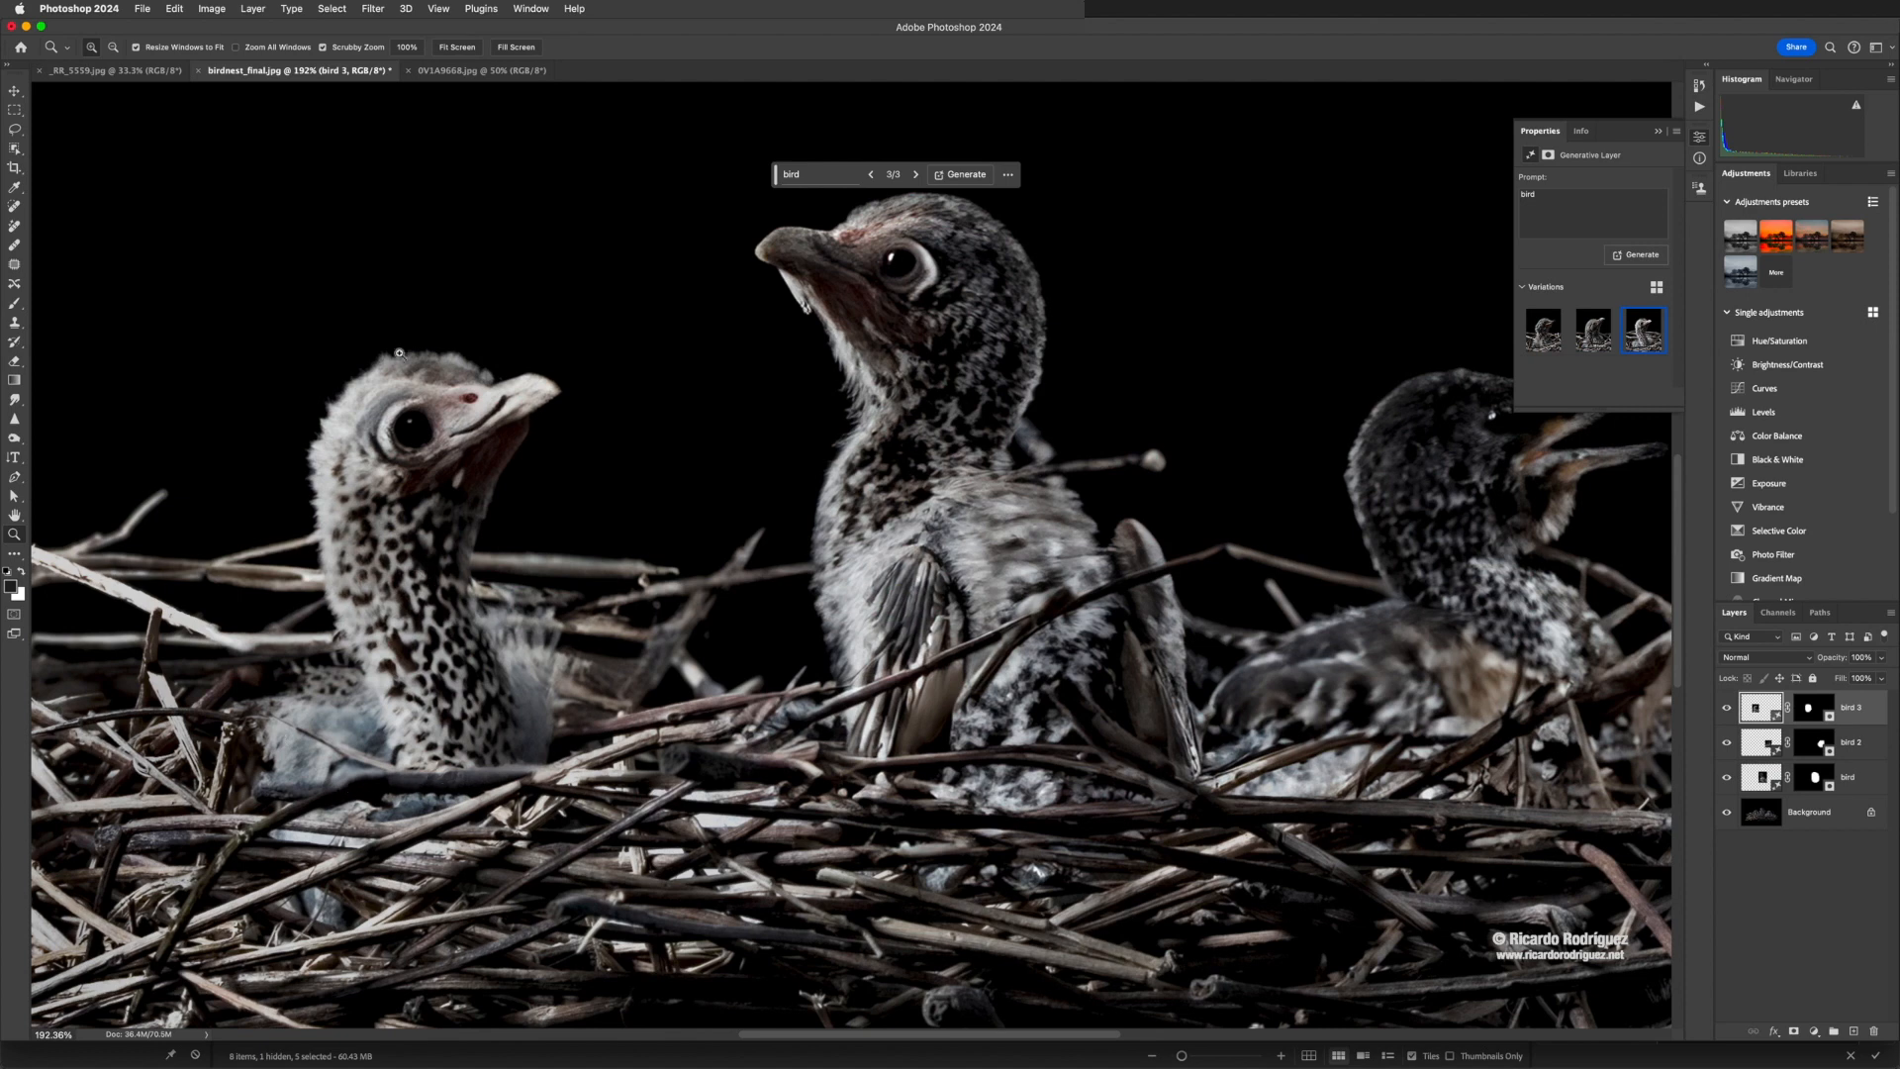
left_click_drag(1075, 320, 723, 200)
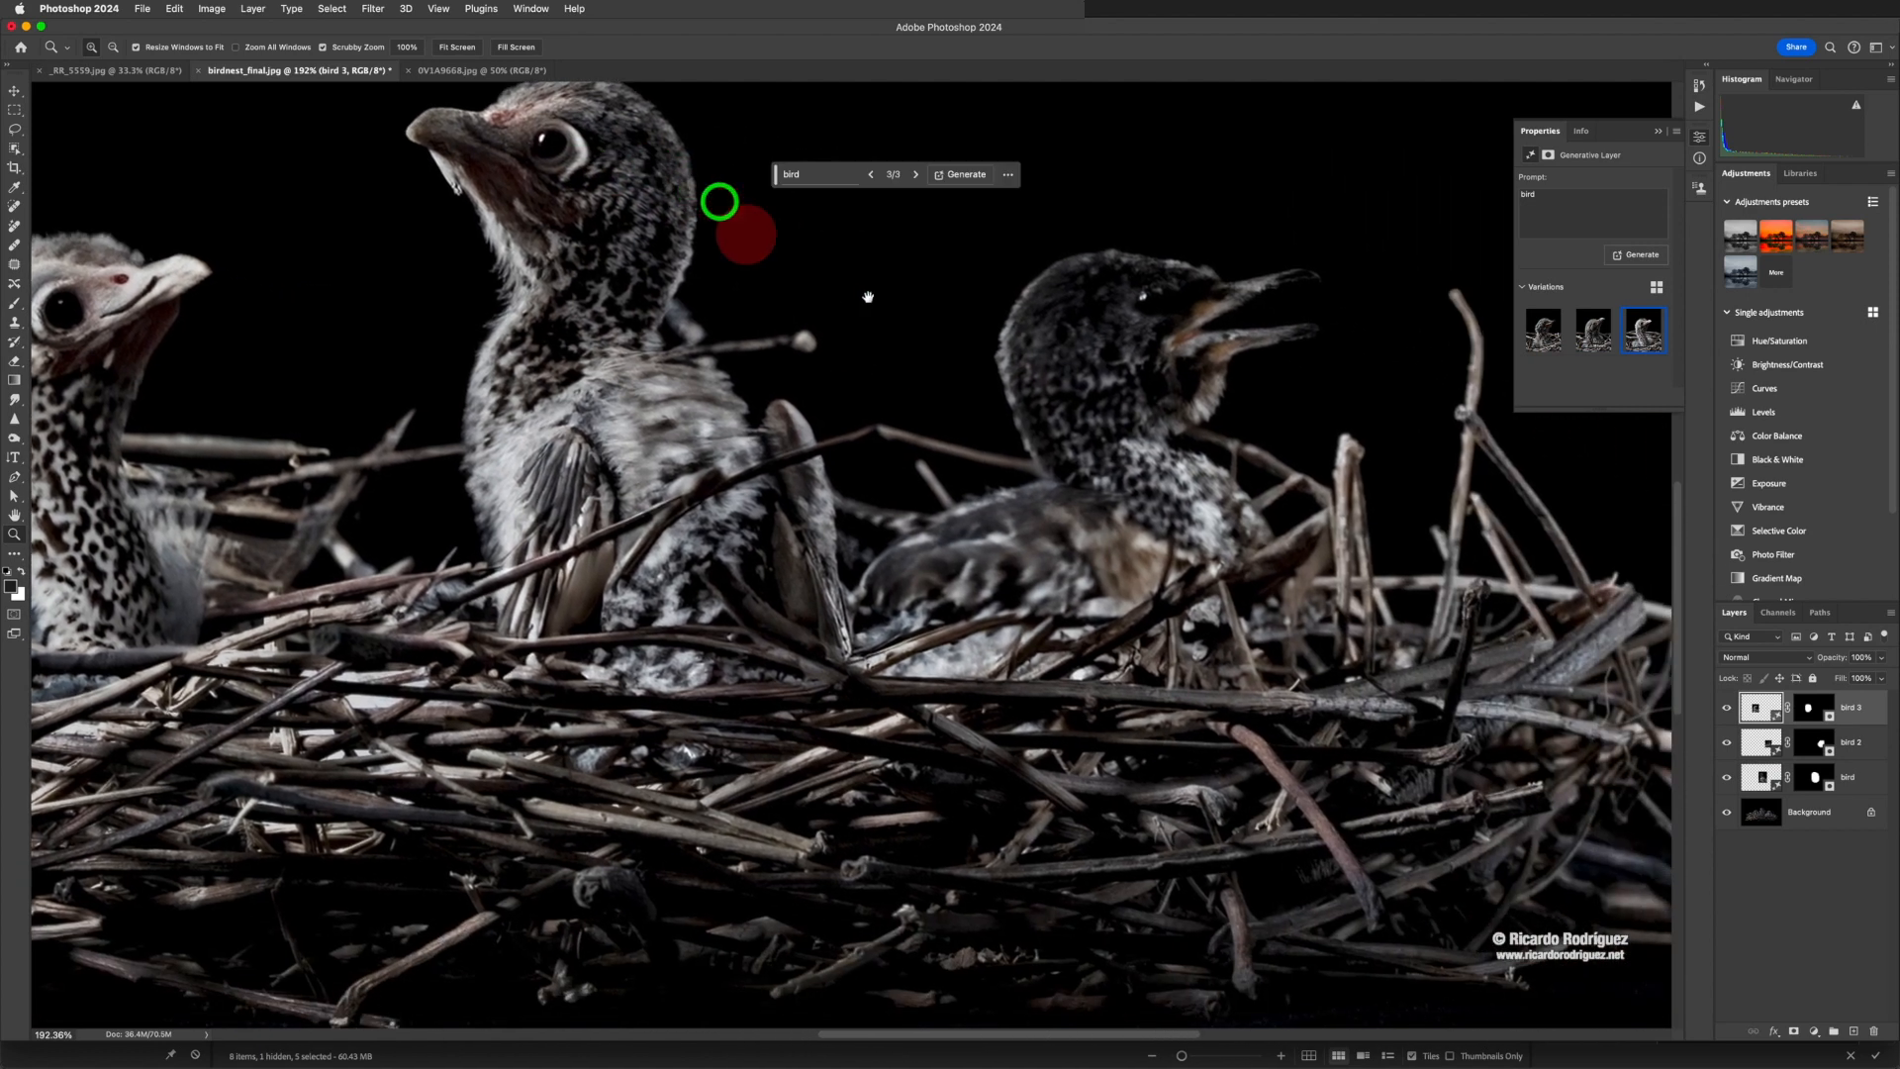
key("super+1")
left_click(1189, 406, "alt")
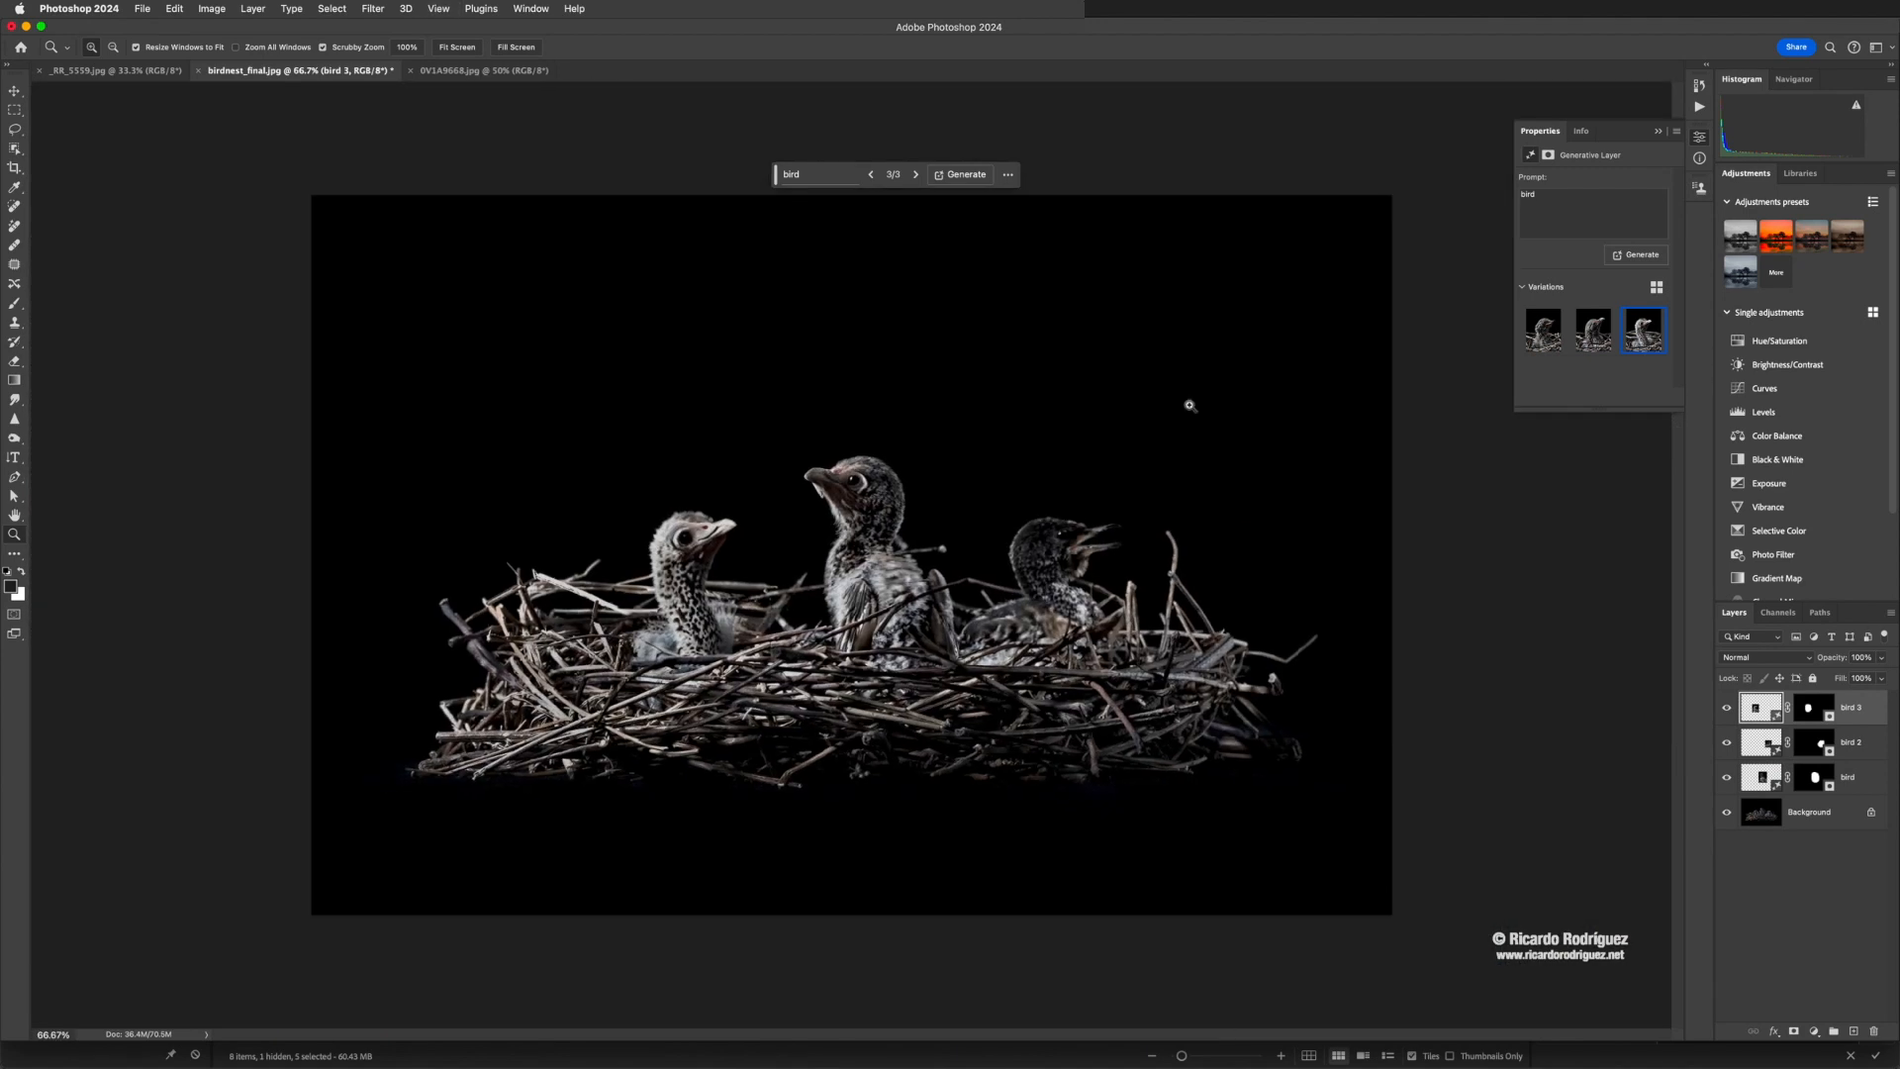
Save a history snapshot of the bird version, compare it with the original birdnest_final.jpg state, and return to the snapshot
left_click(1700, 85)
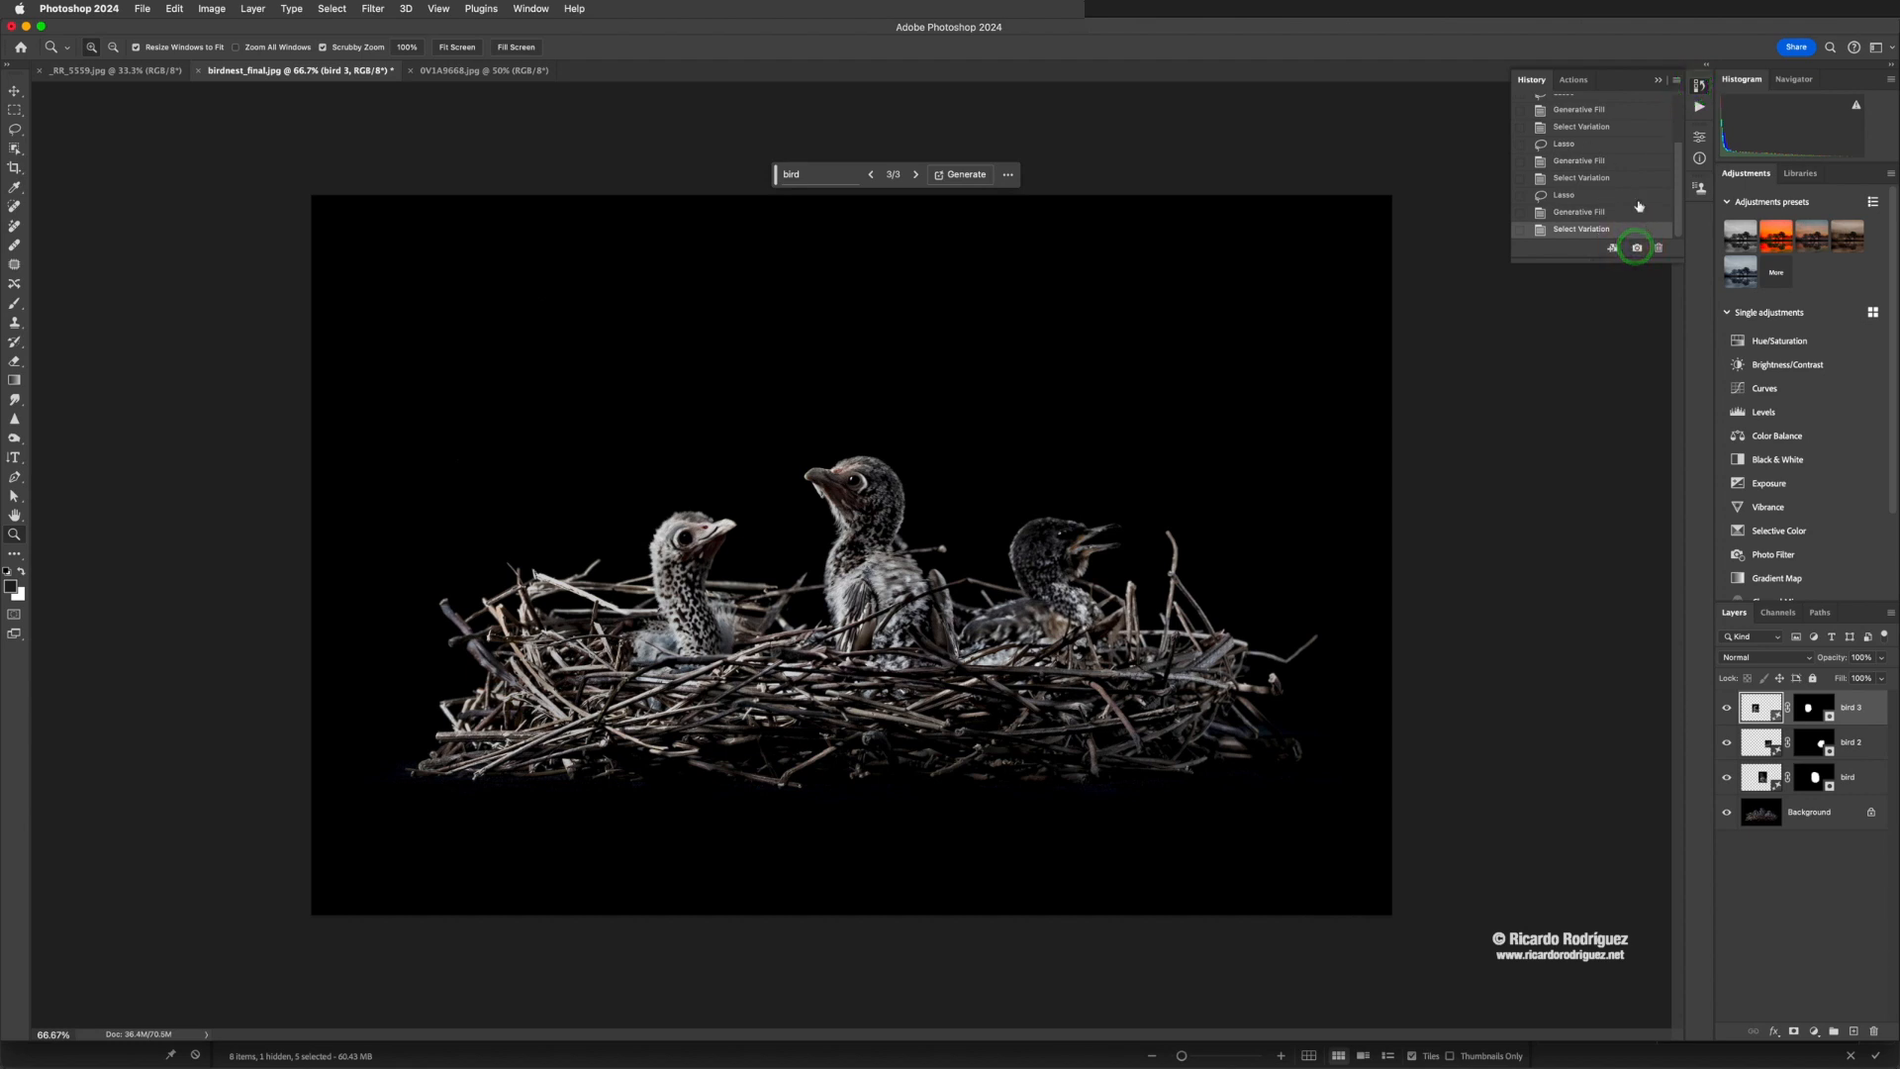
left_click_drag(1680, 190, 1667, 97)
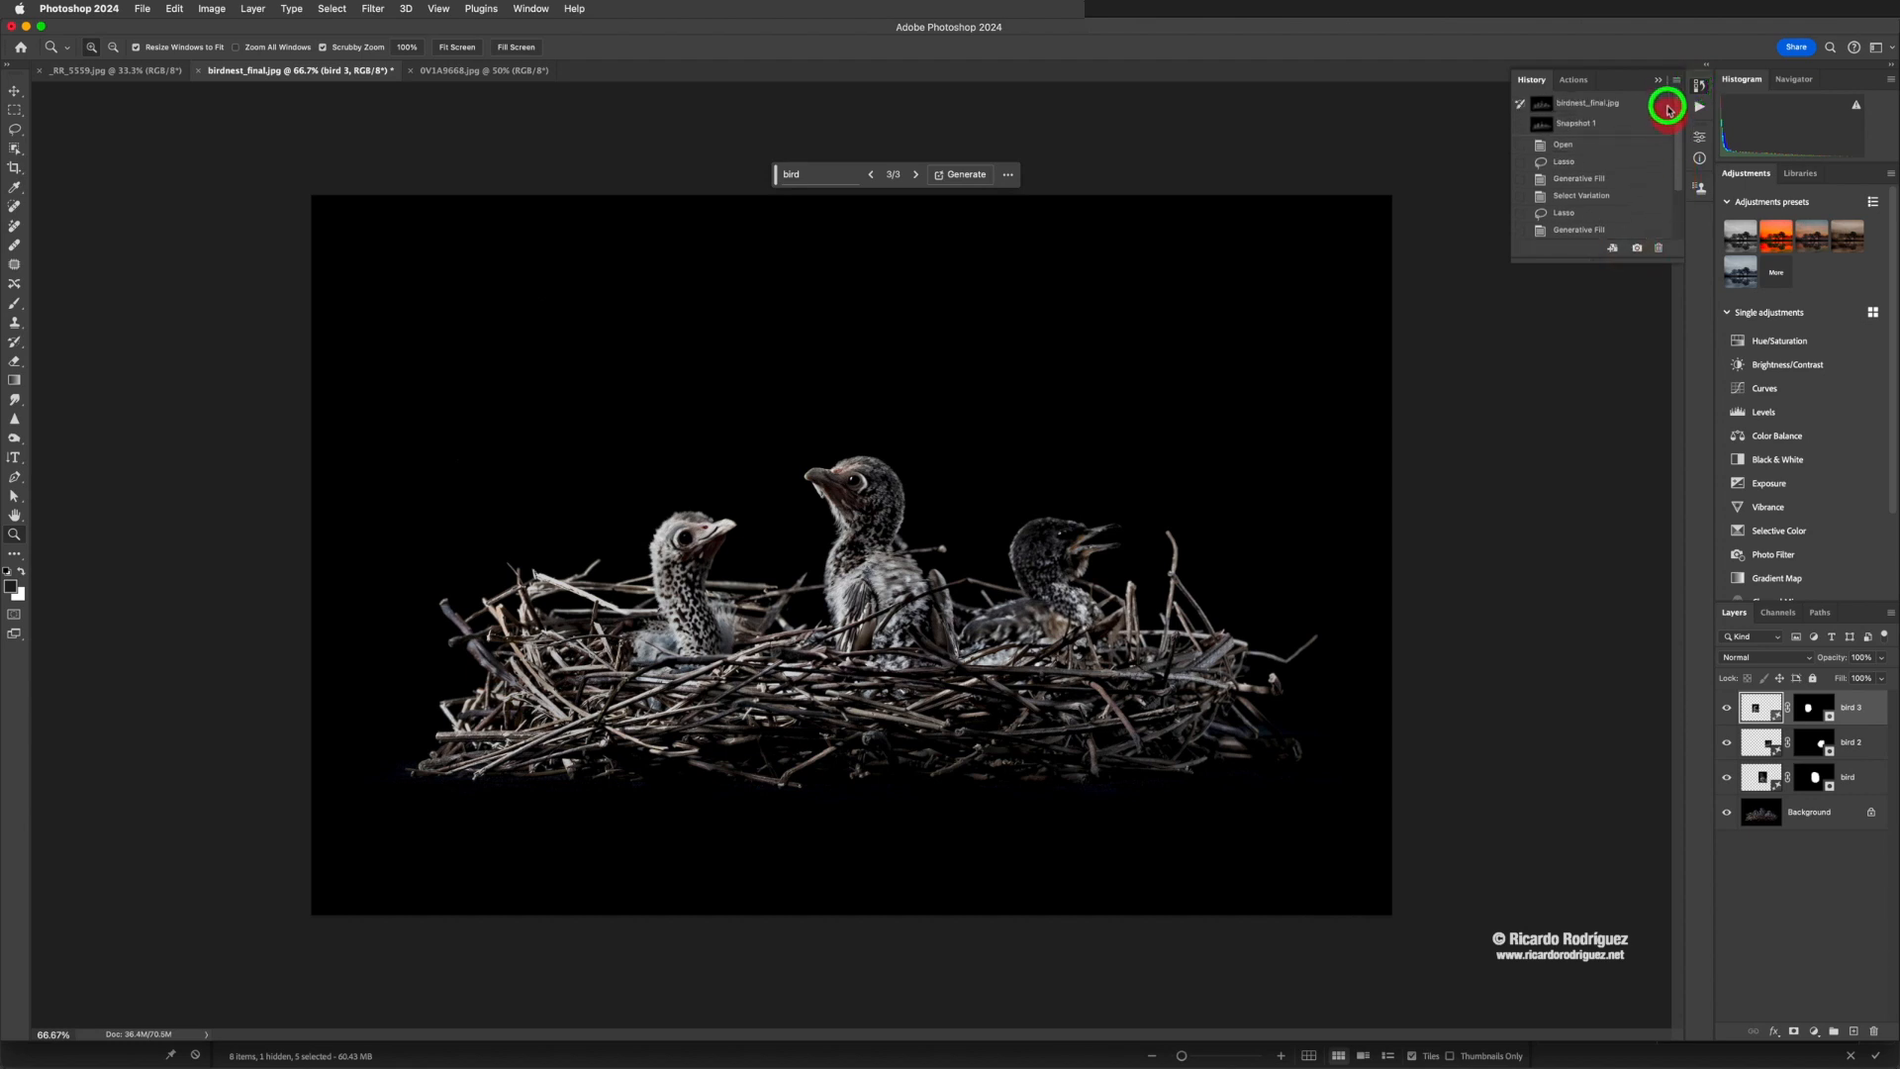
left_click(1598, 102)
left_click(1605, 125)
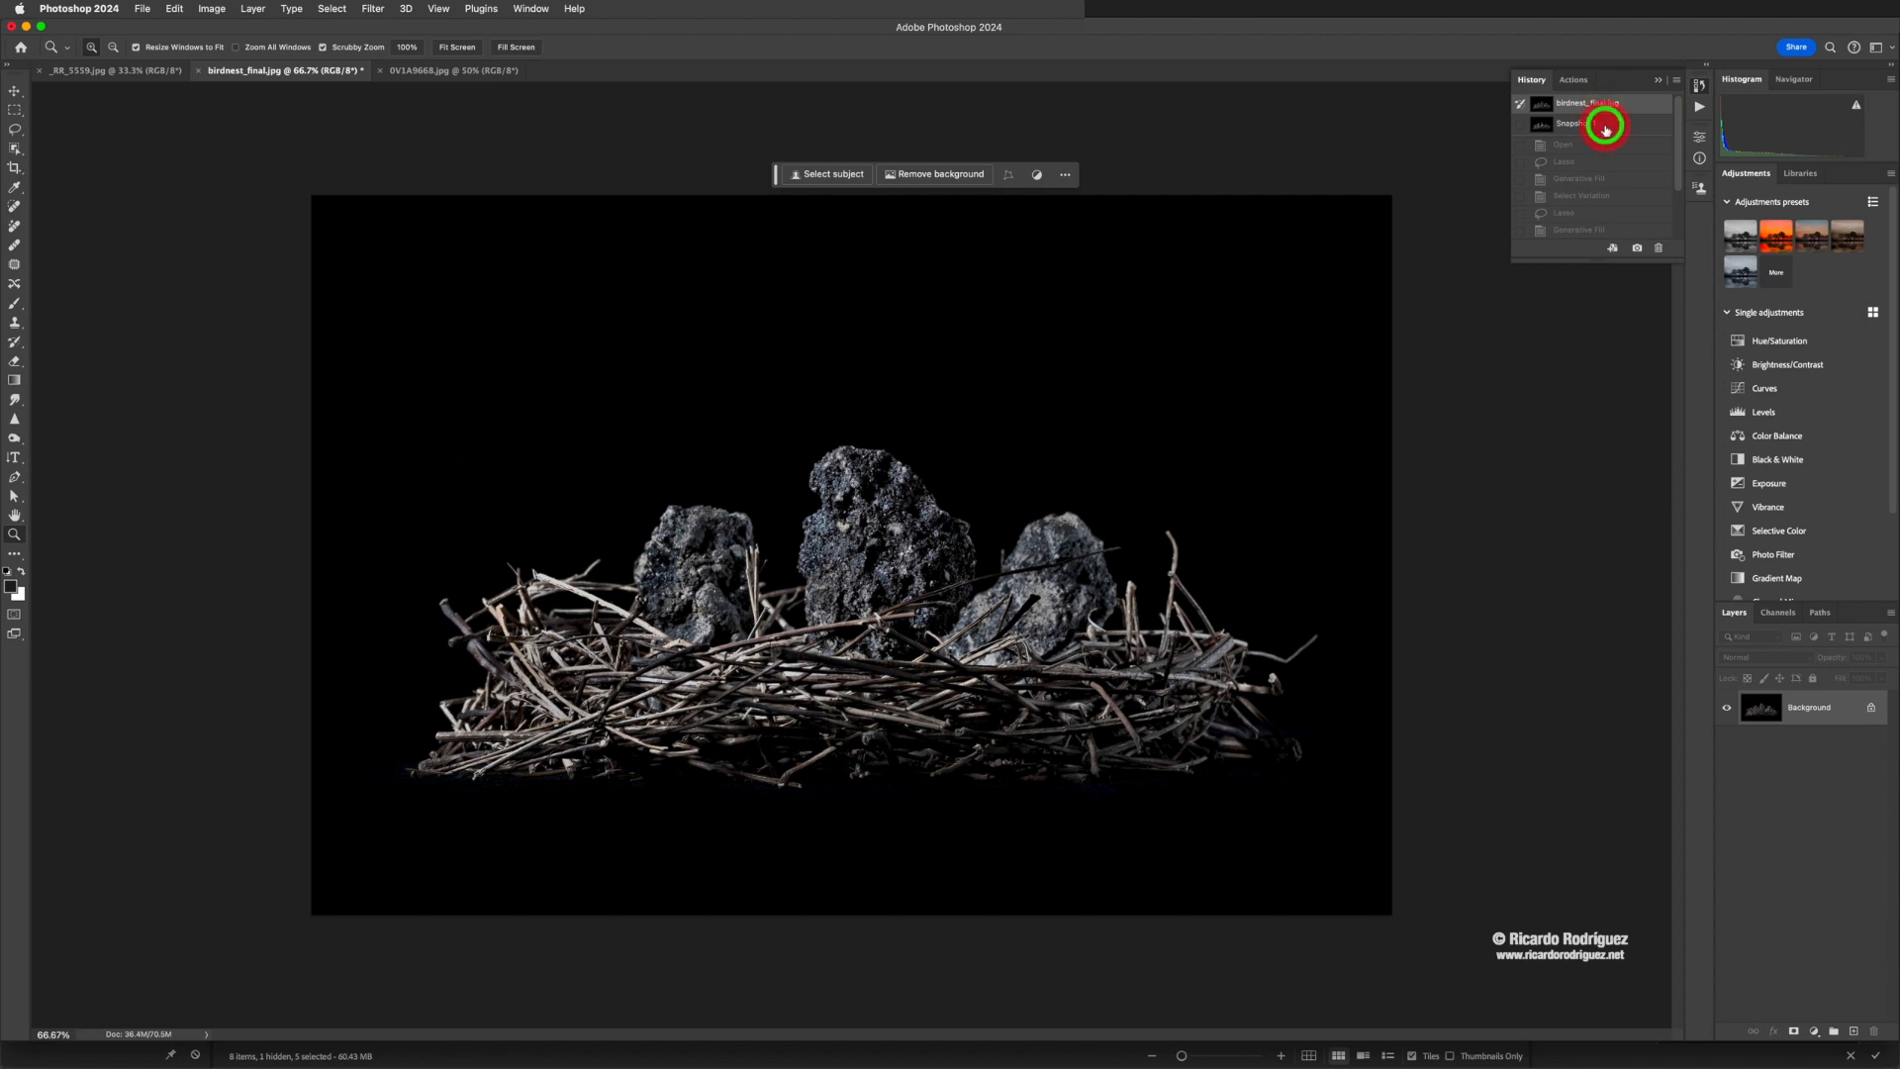
left_click(1553, 124)
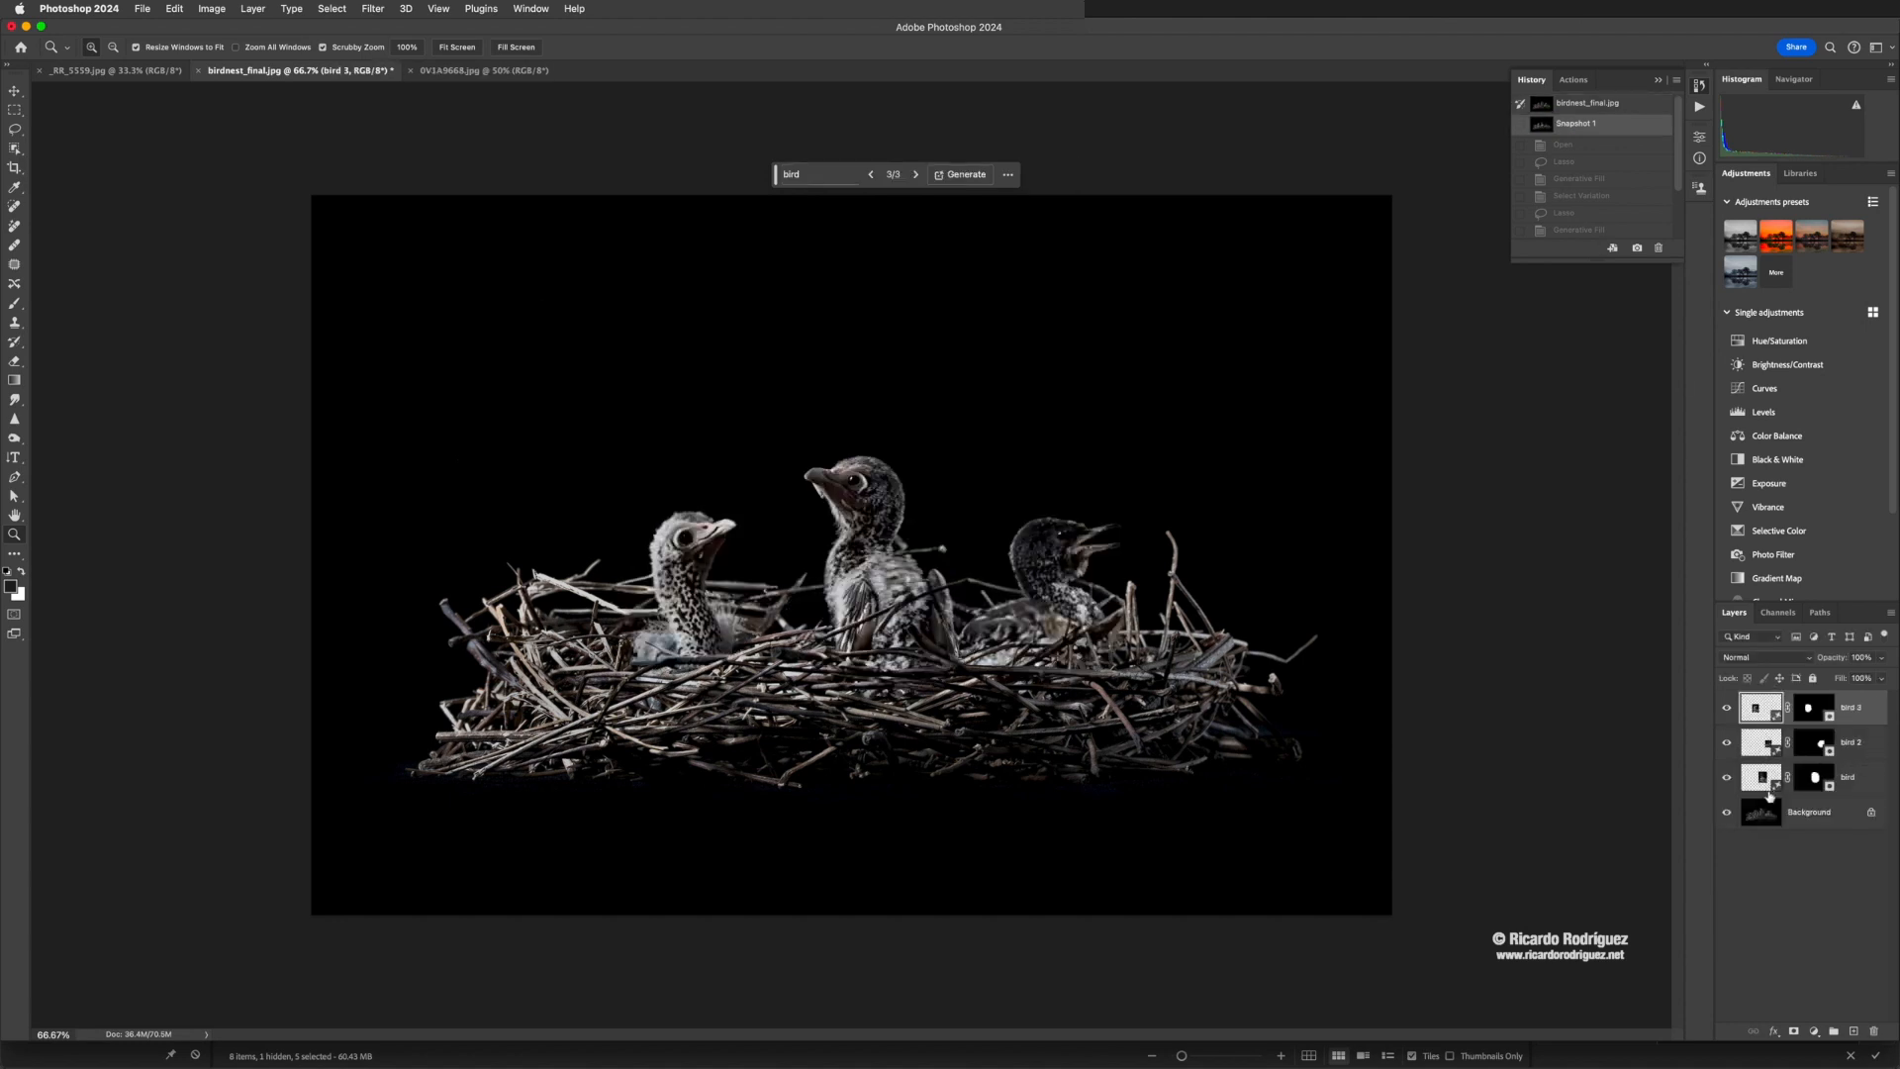
Float the Layers panel beside the image, lengthen it to show every layer, and check the bird 2 layer by hiding and reshowing it
left_click_drag(1735, 613, 1379, 411)
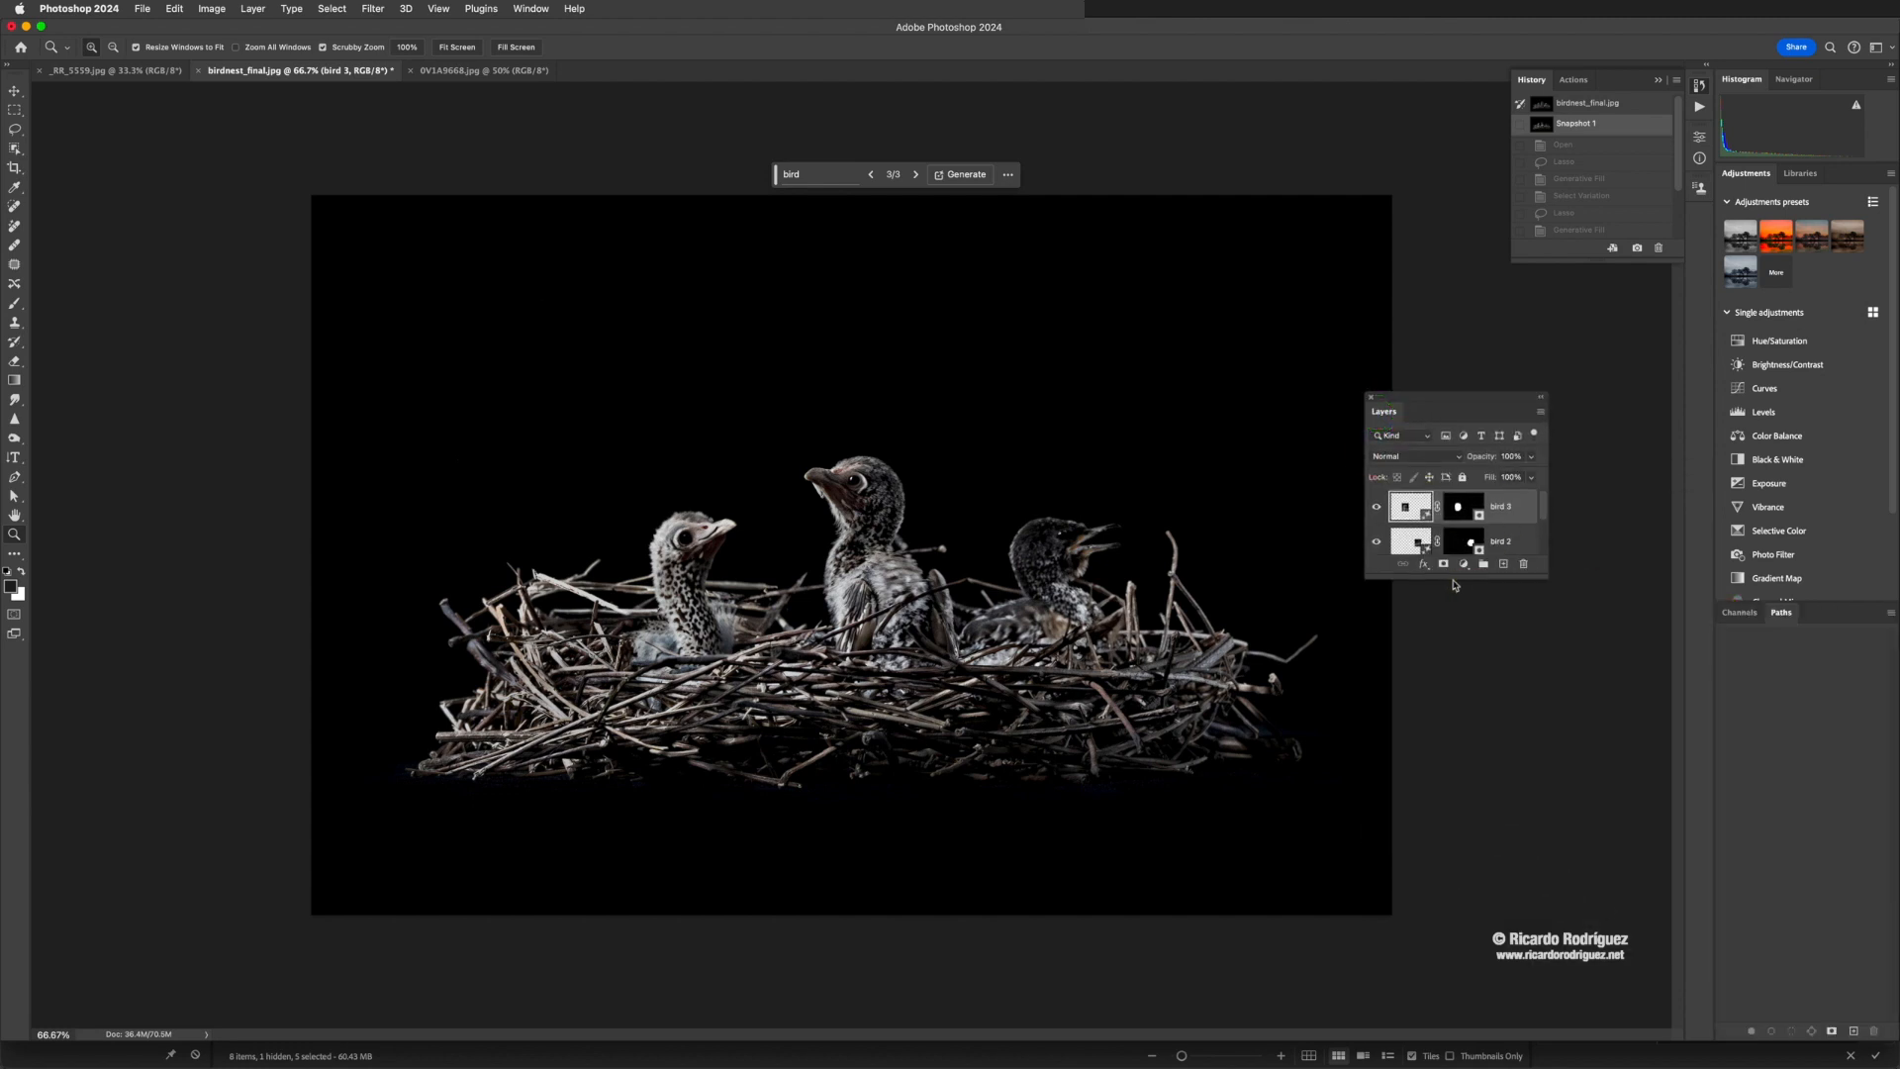
left_click_drag(1453, 575, 1435, 729)
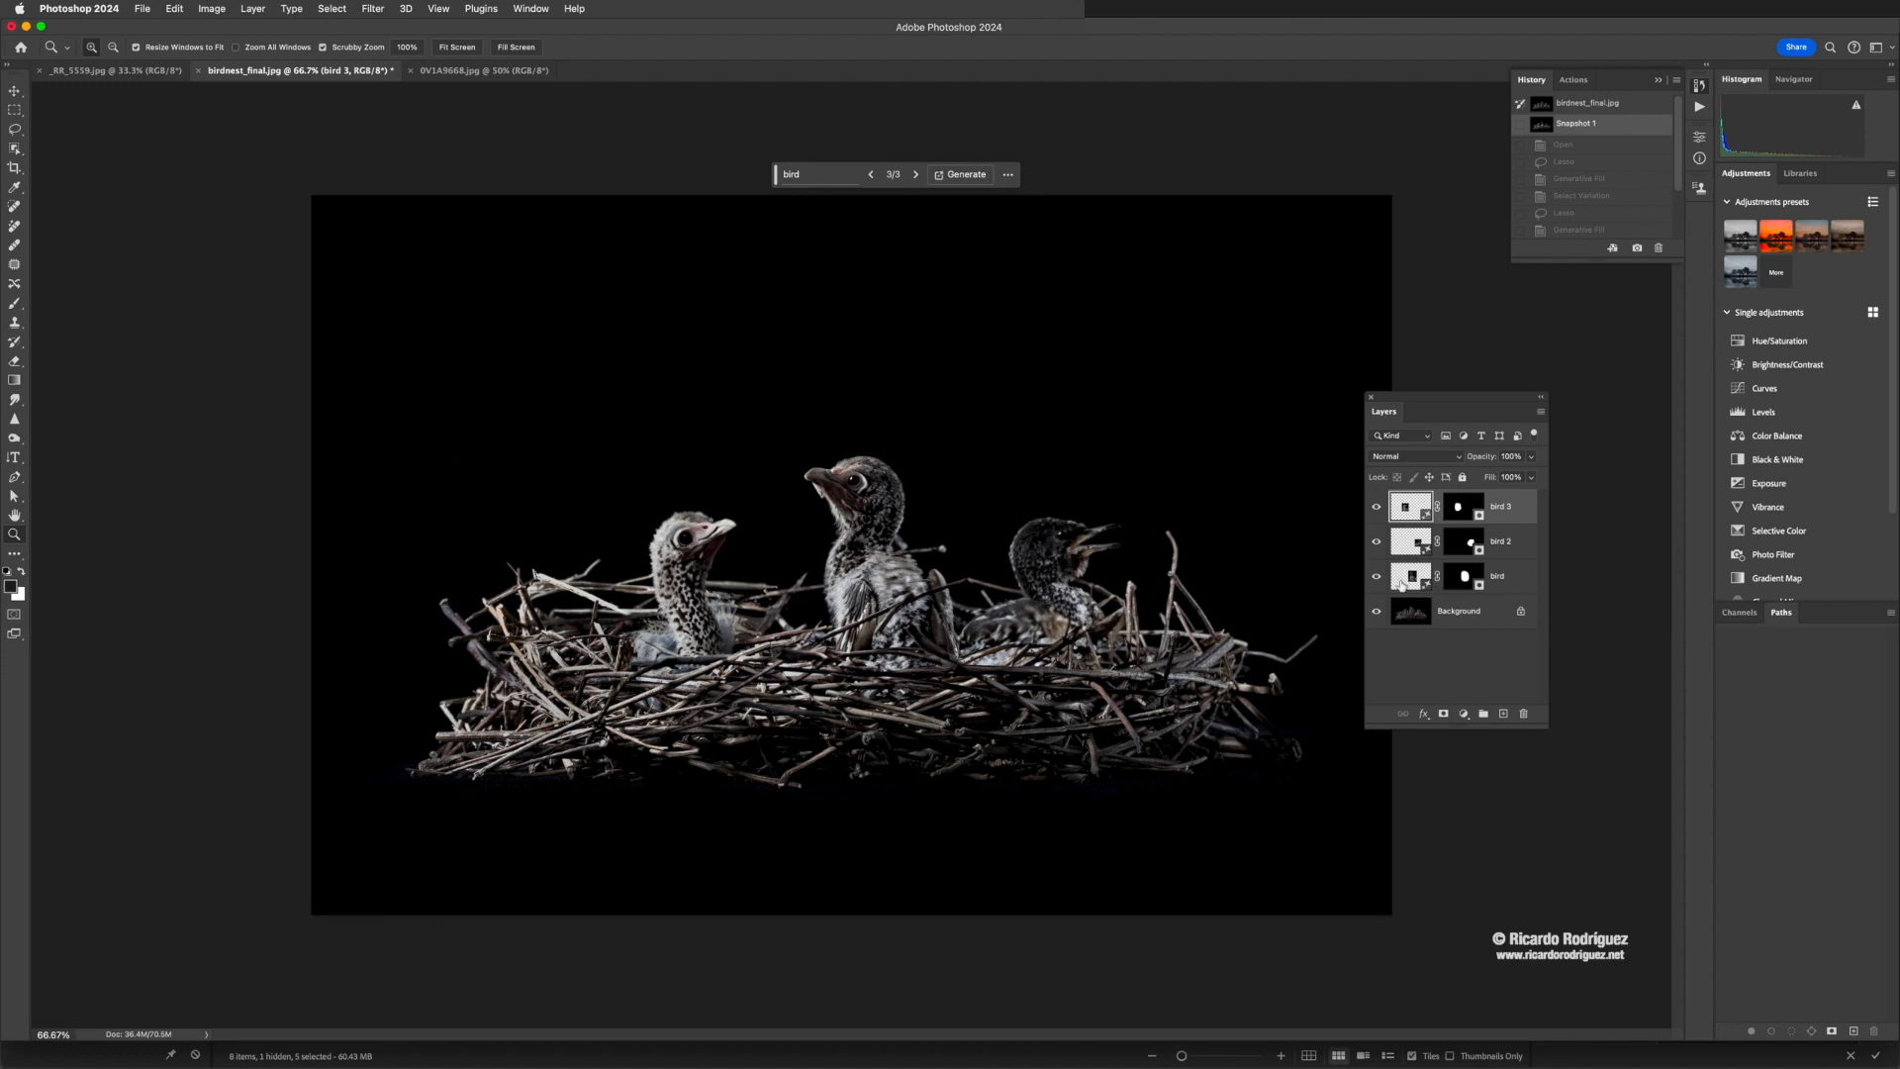
left_click(1413, 545)
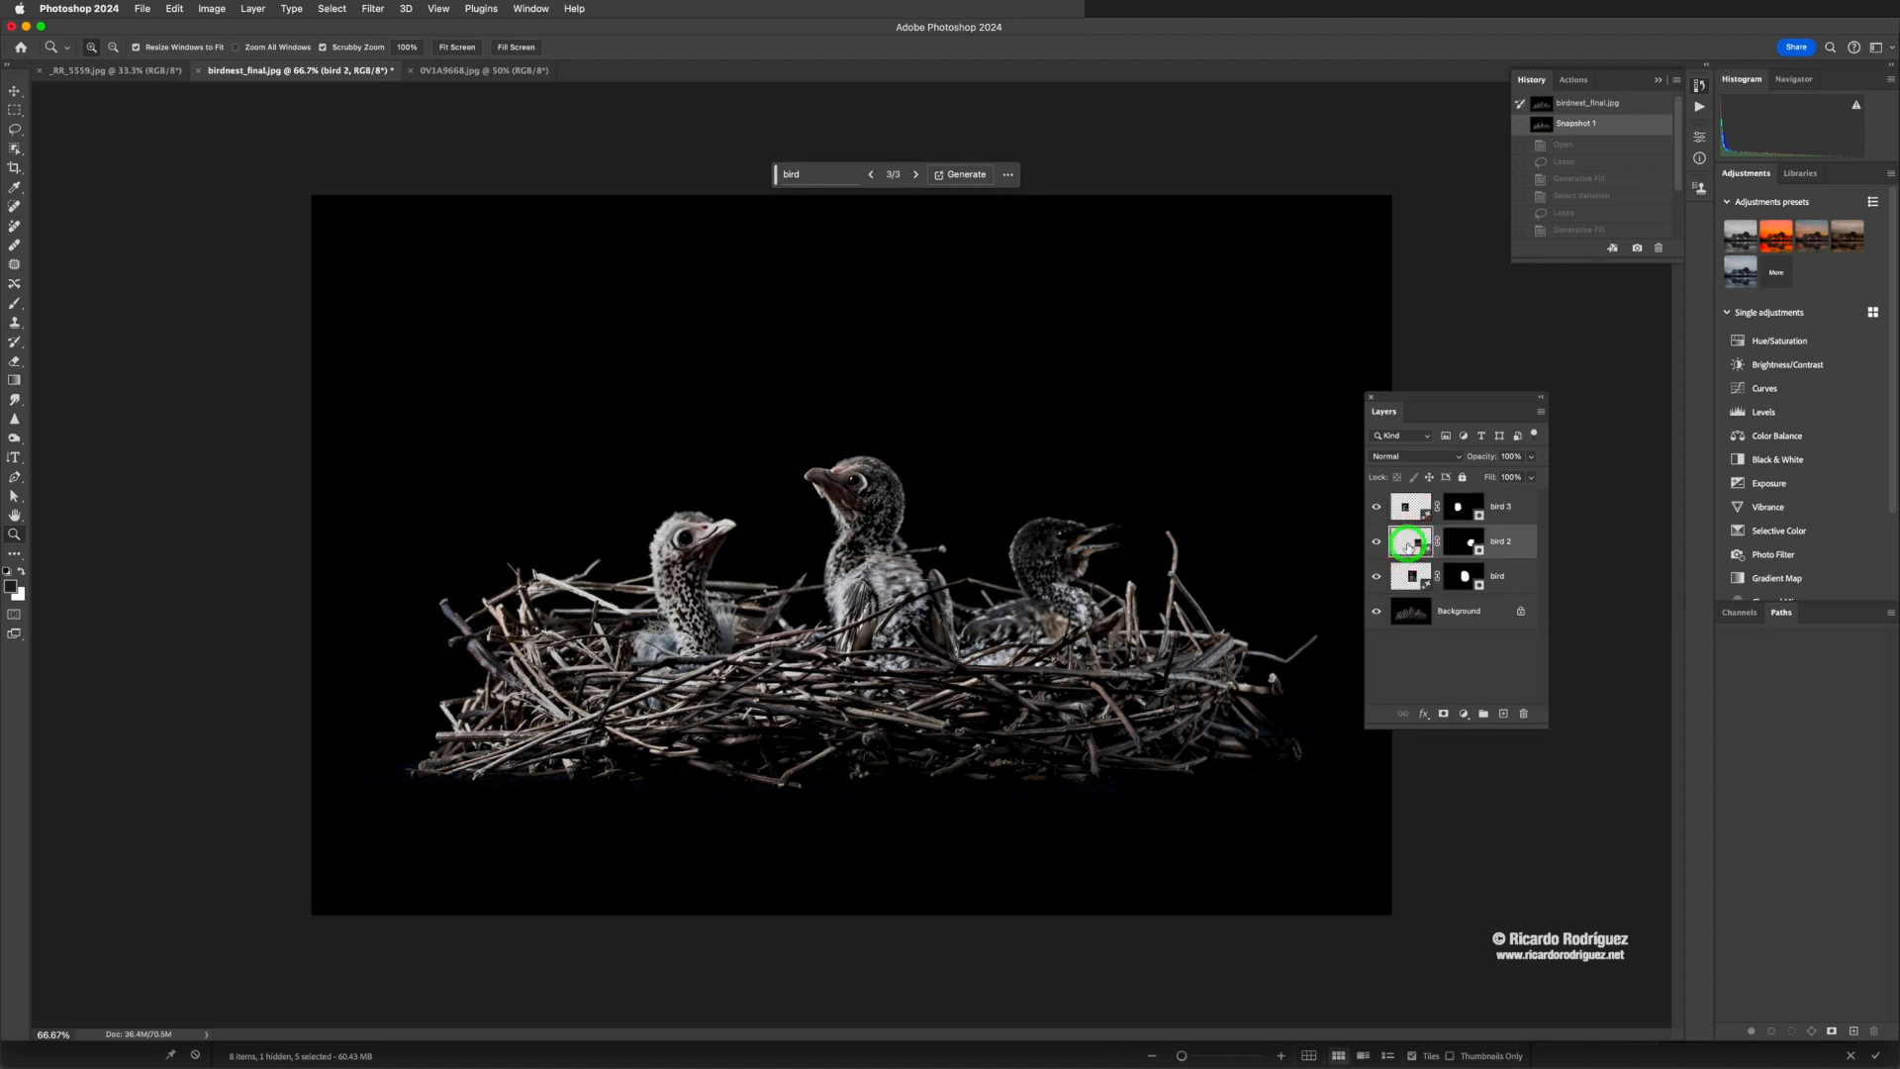
left_click(1376, 542)
left_click(1377, 542)
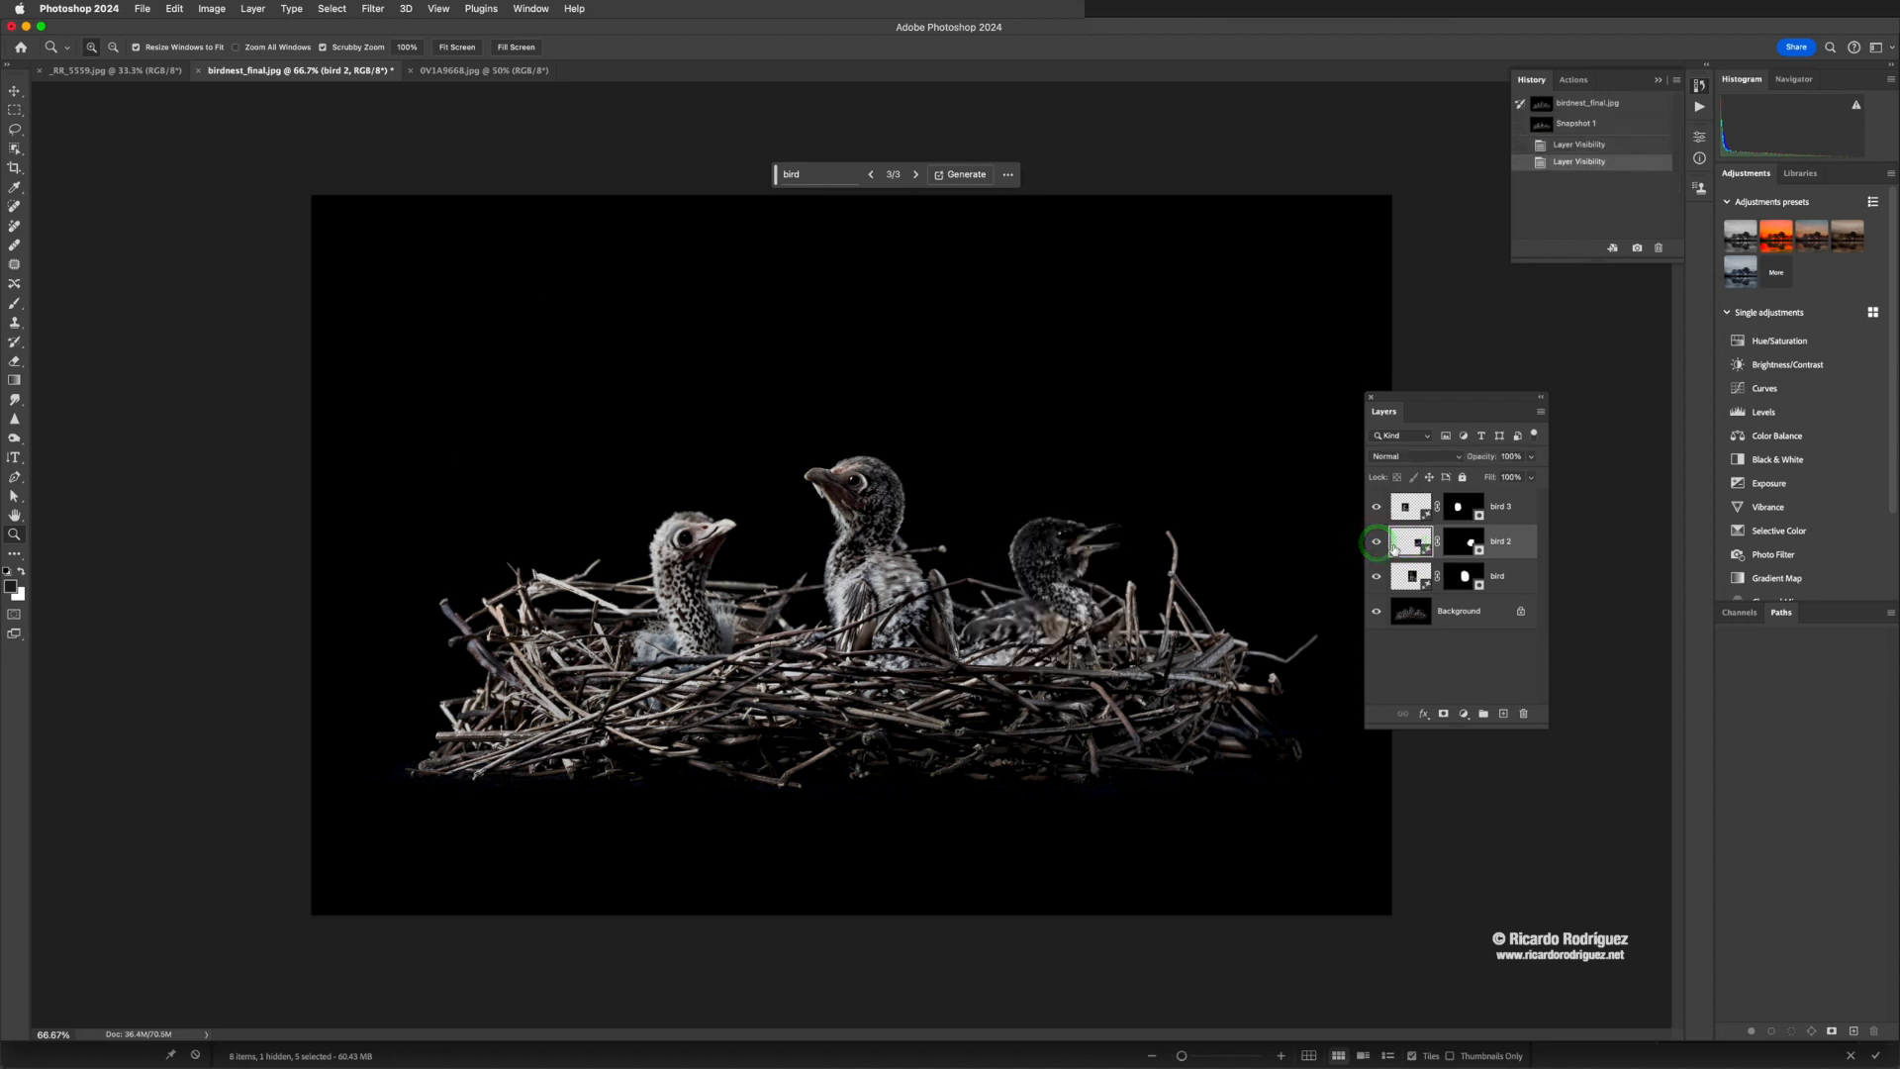
Darken only the right-hand bird with a Curves adjustment clipped to the bird 2 layer, setting a point at input 149, output 118
left_click(1734, 389)
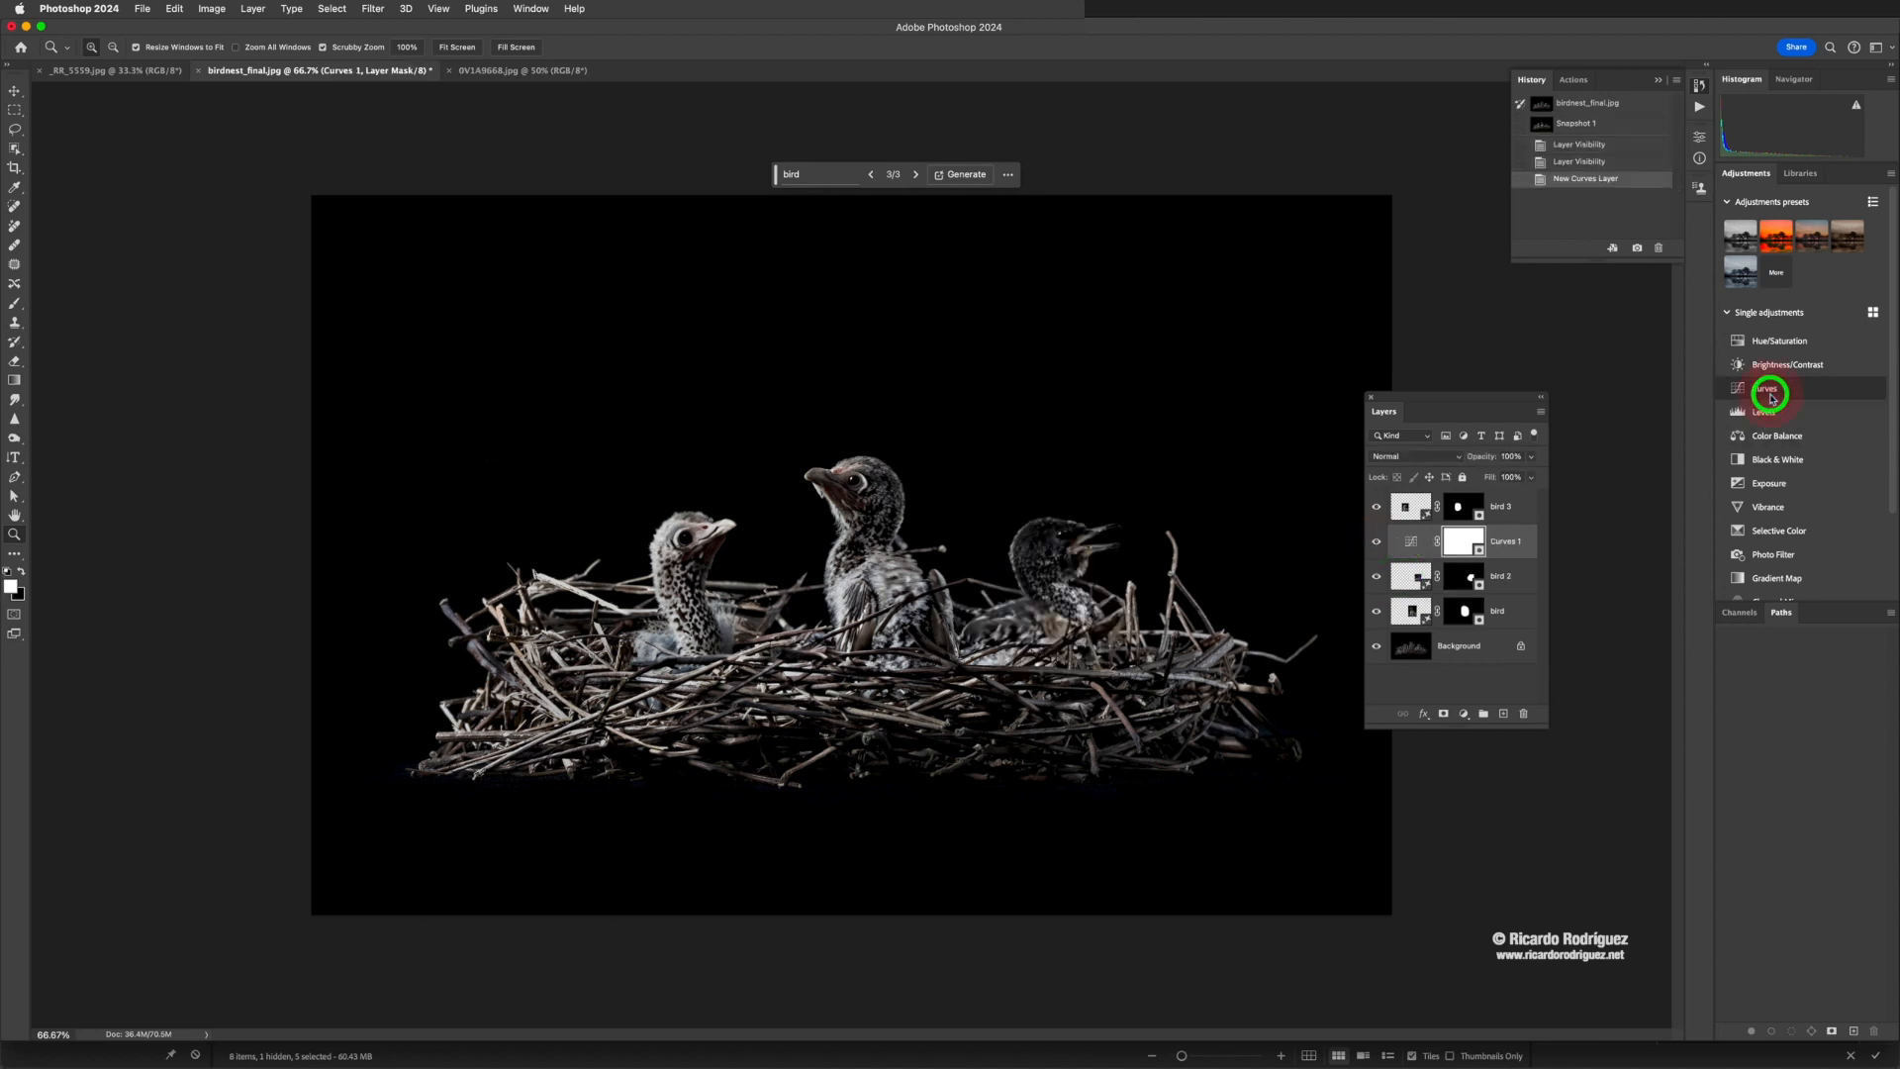
left_click(1408, 560, "alt")
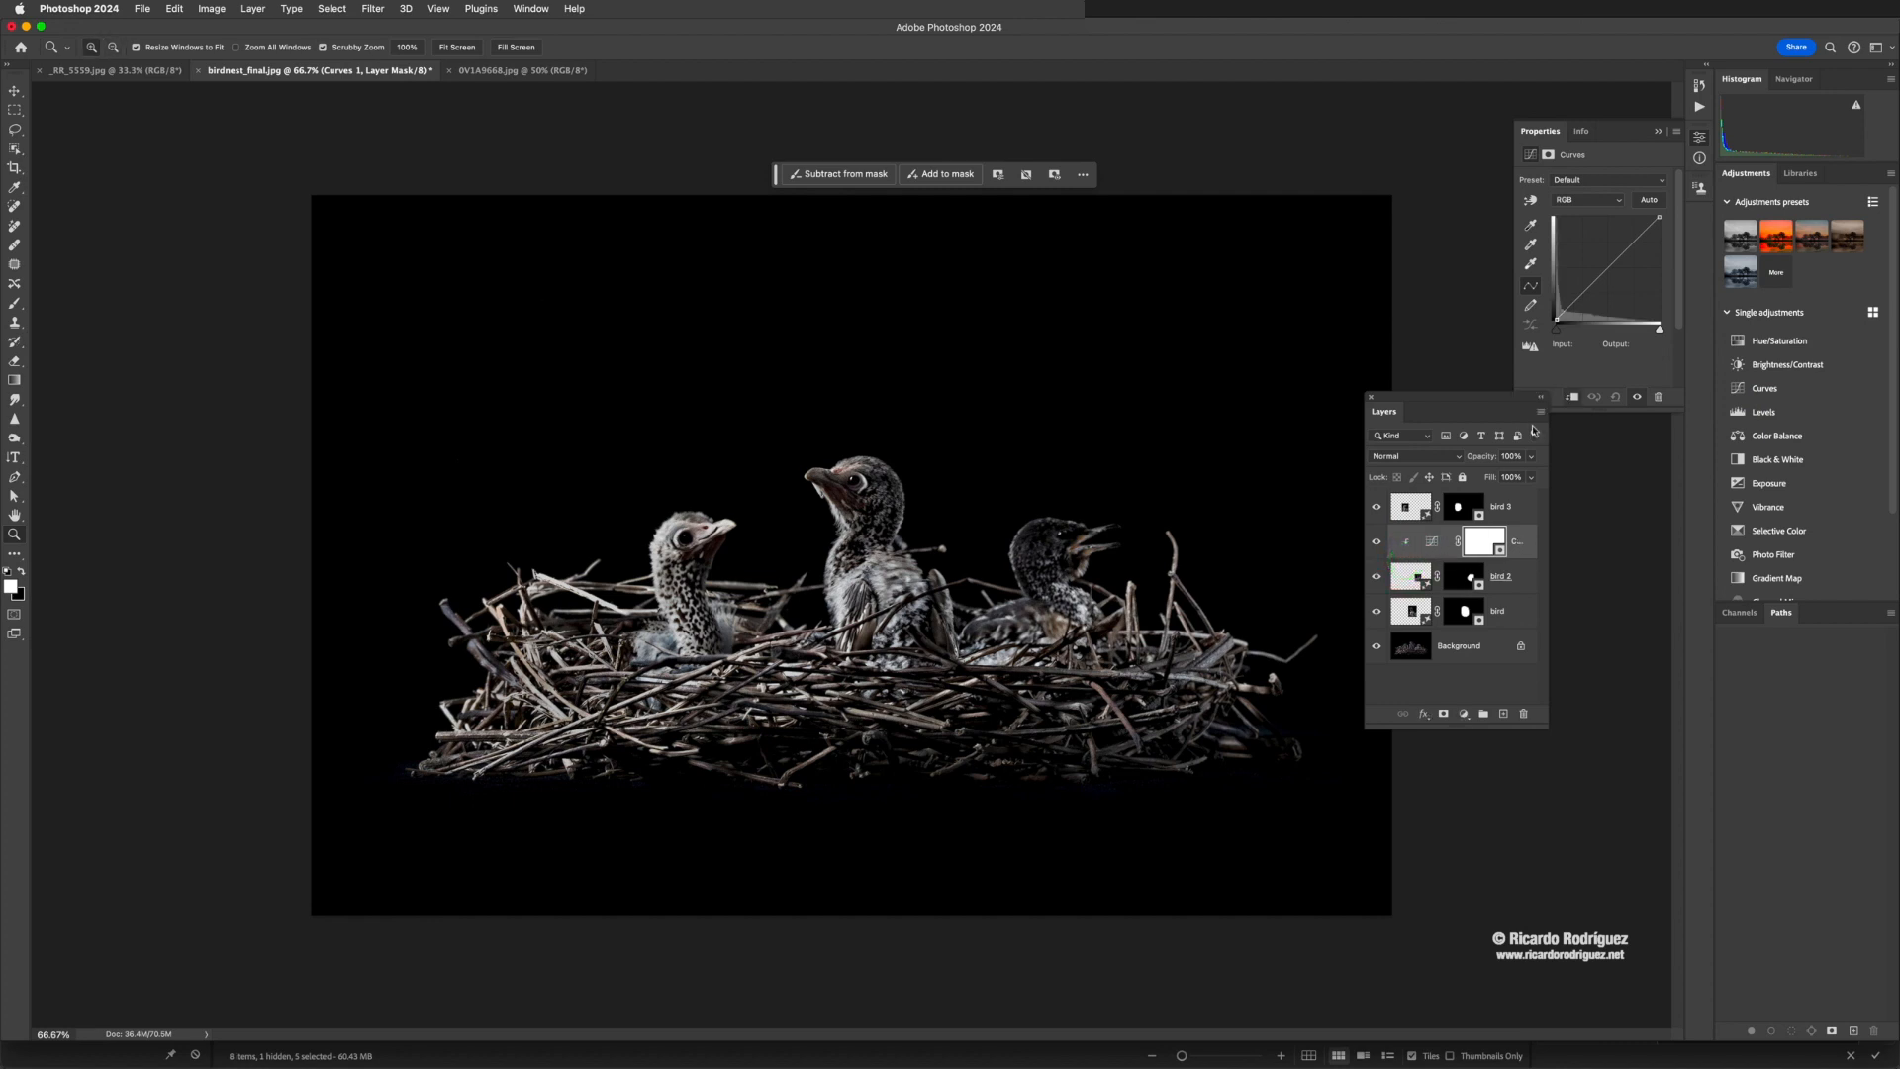
left_click_drag(1616, 265, 1616, 273)
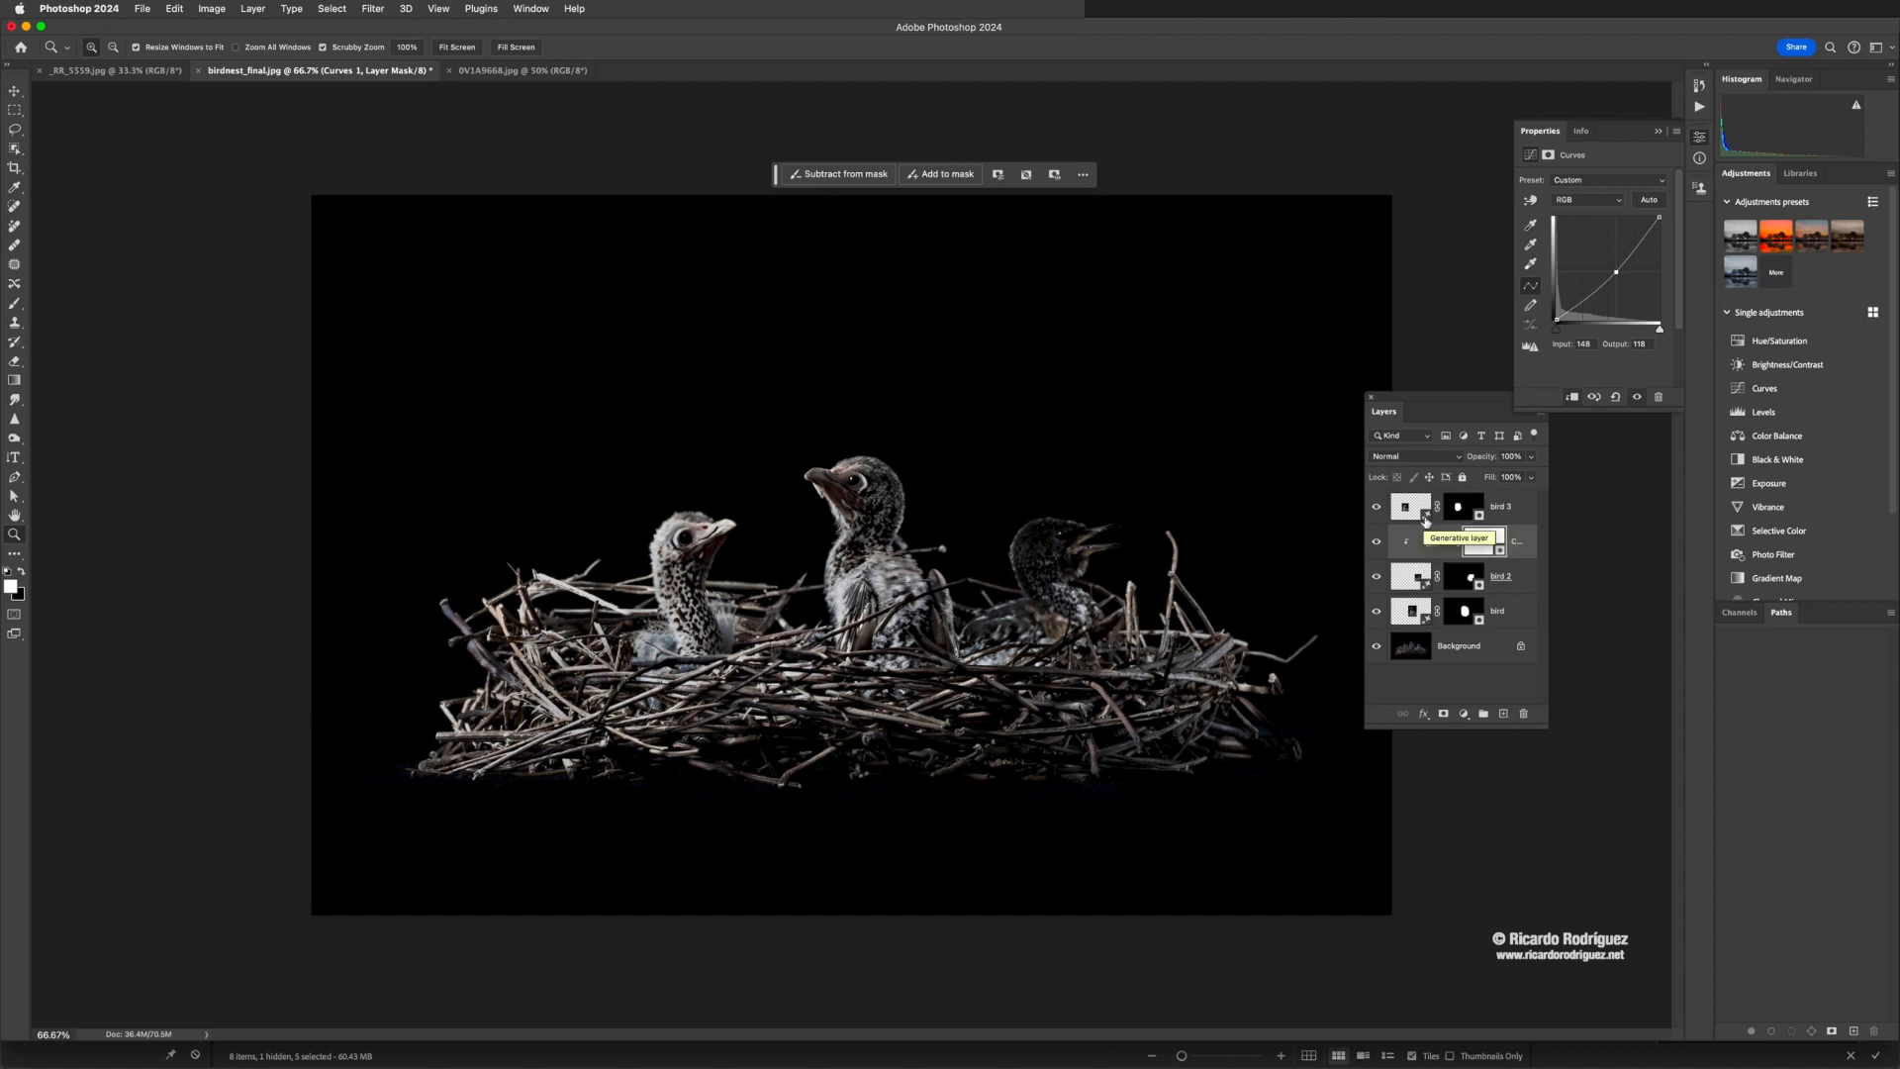
Take up the Object Selection tool and flatten the bird nest image into a single Background layer
left_click(1464, 507)
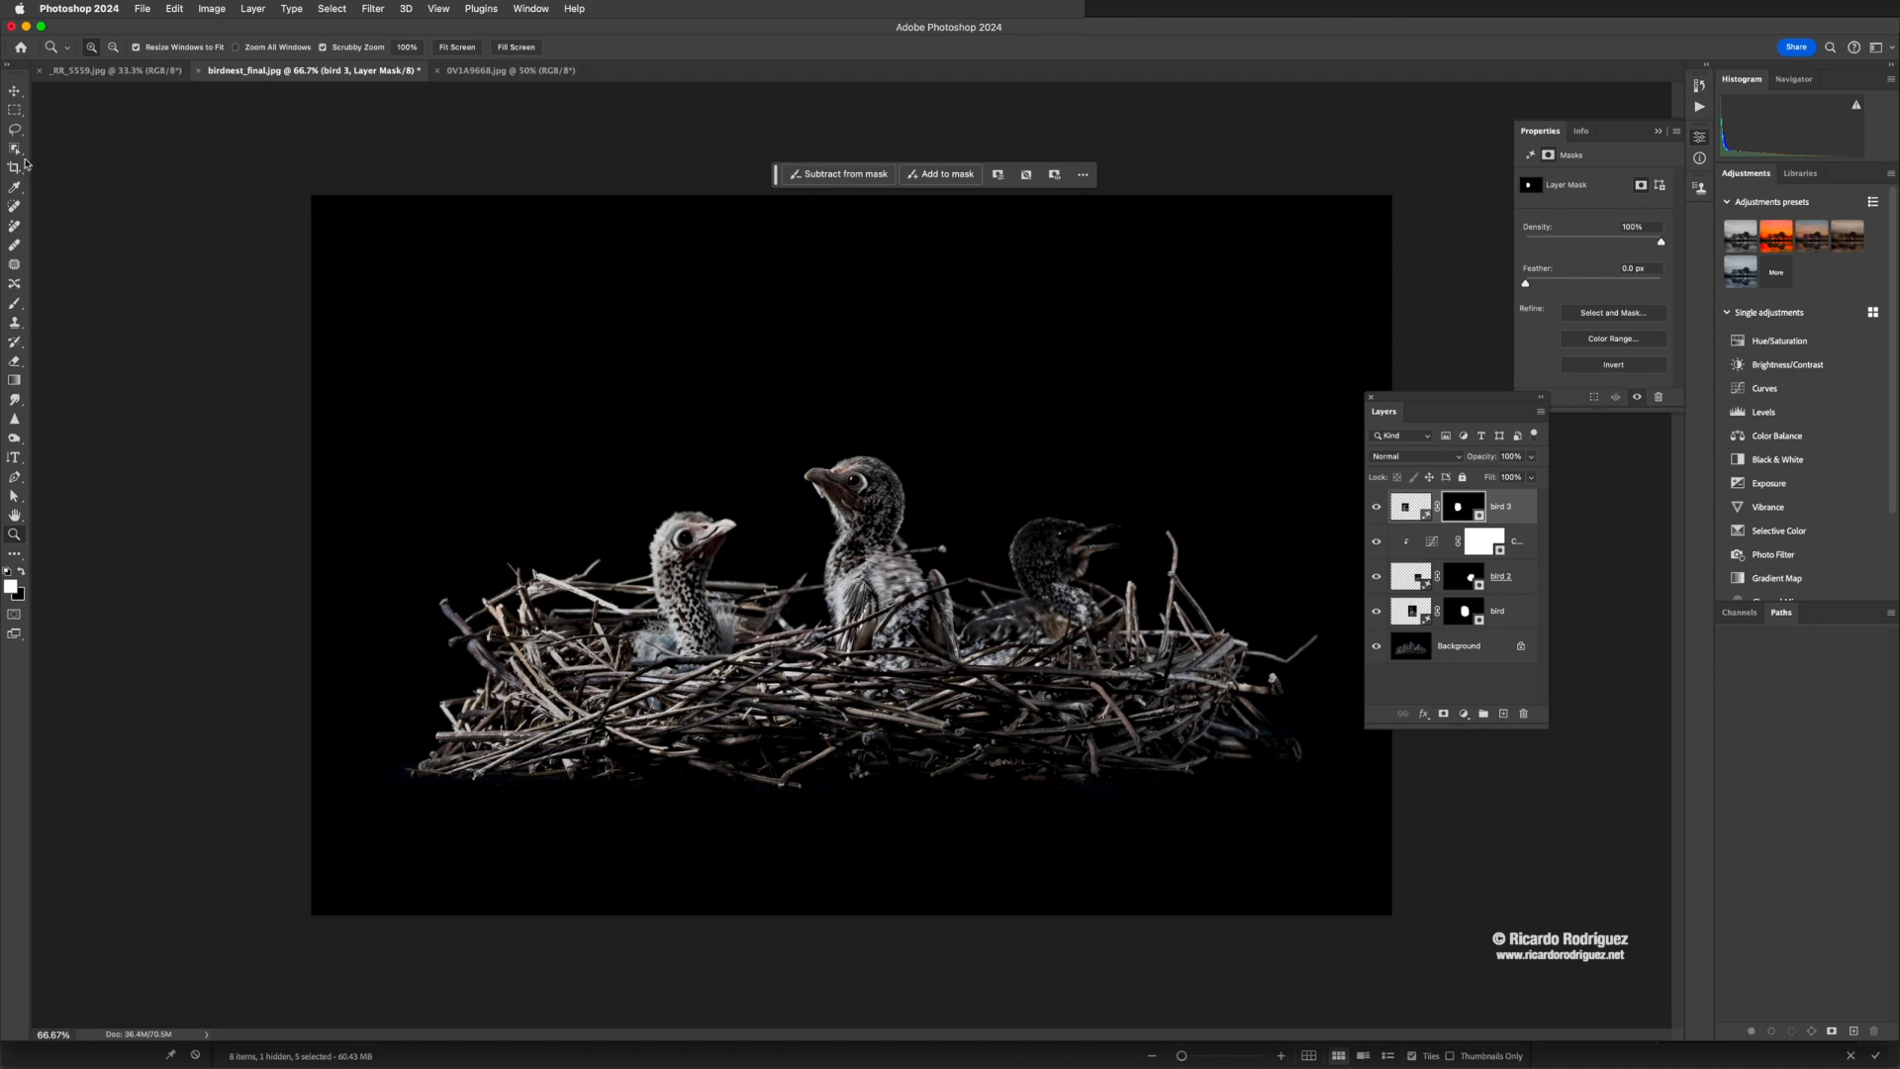
left_click(15, 150)
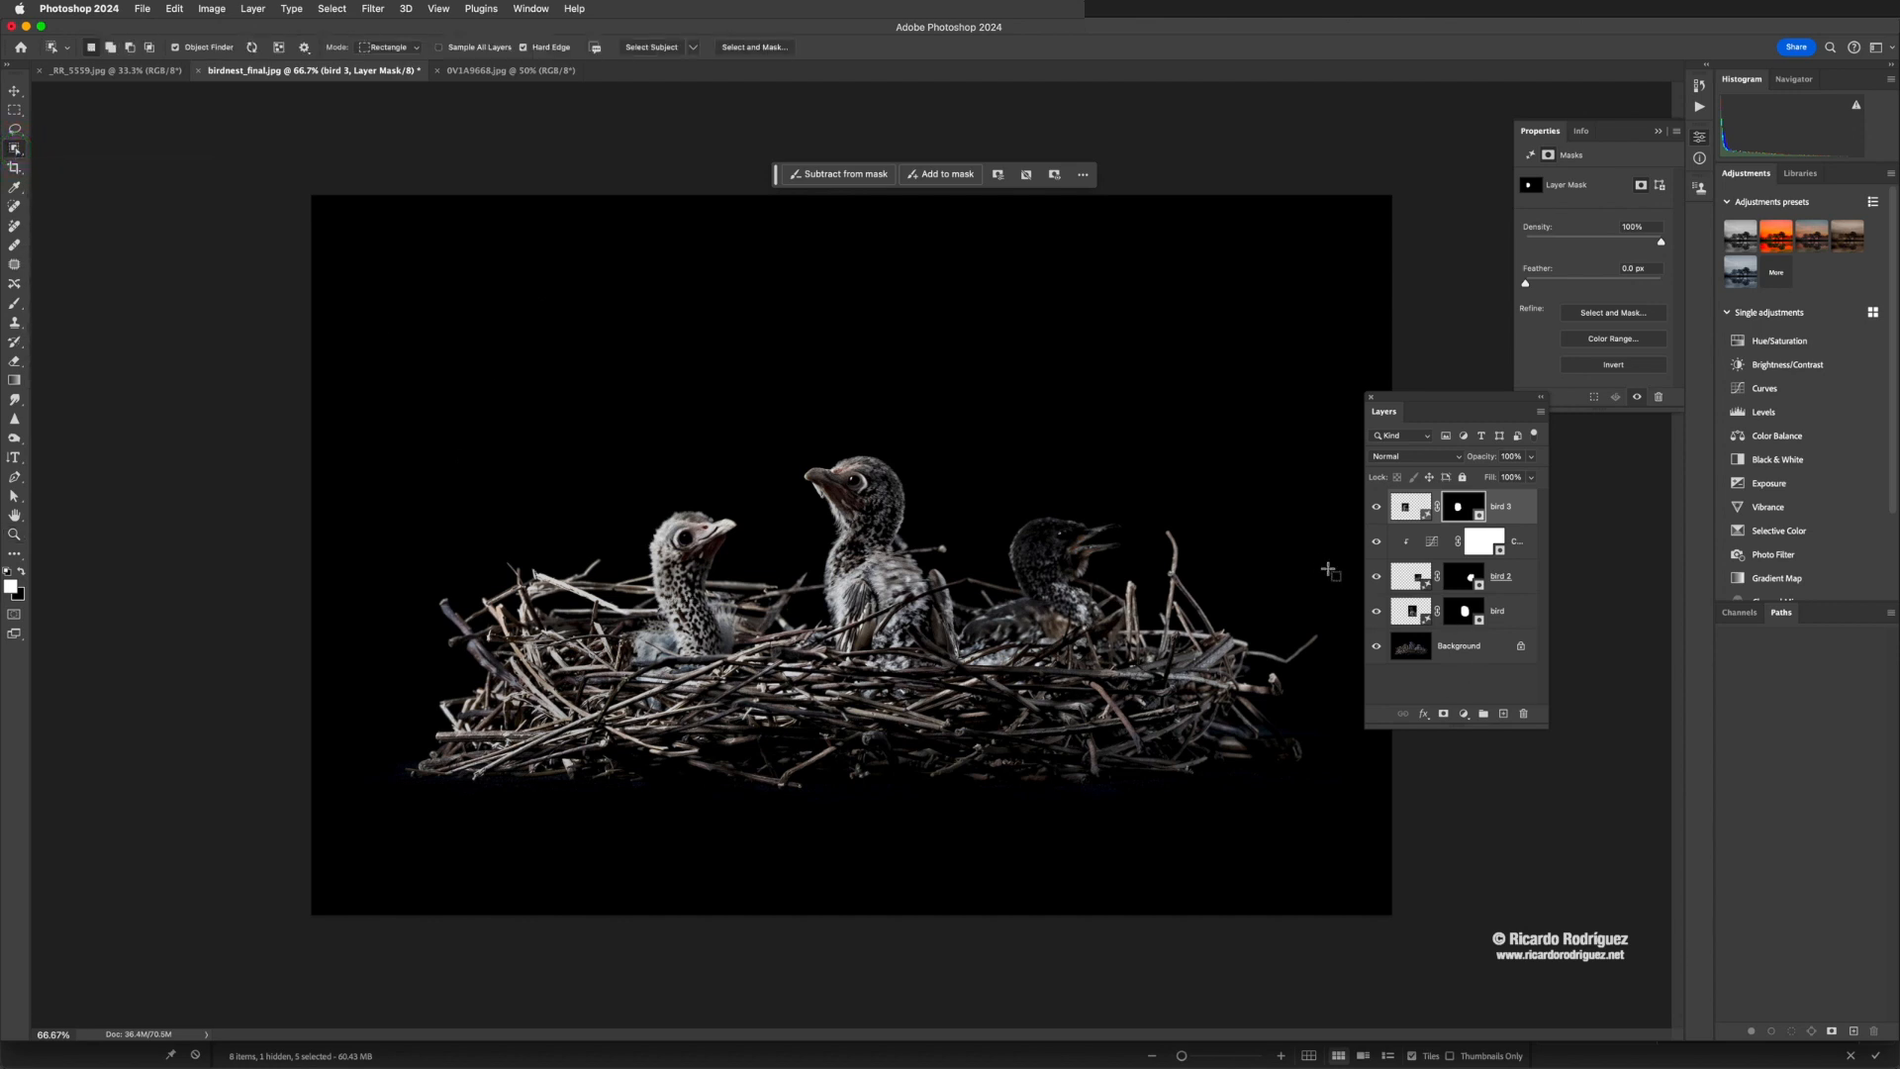
left_click(1543, 416)
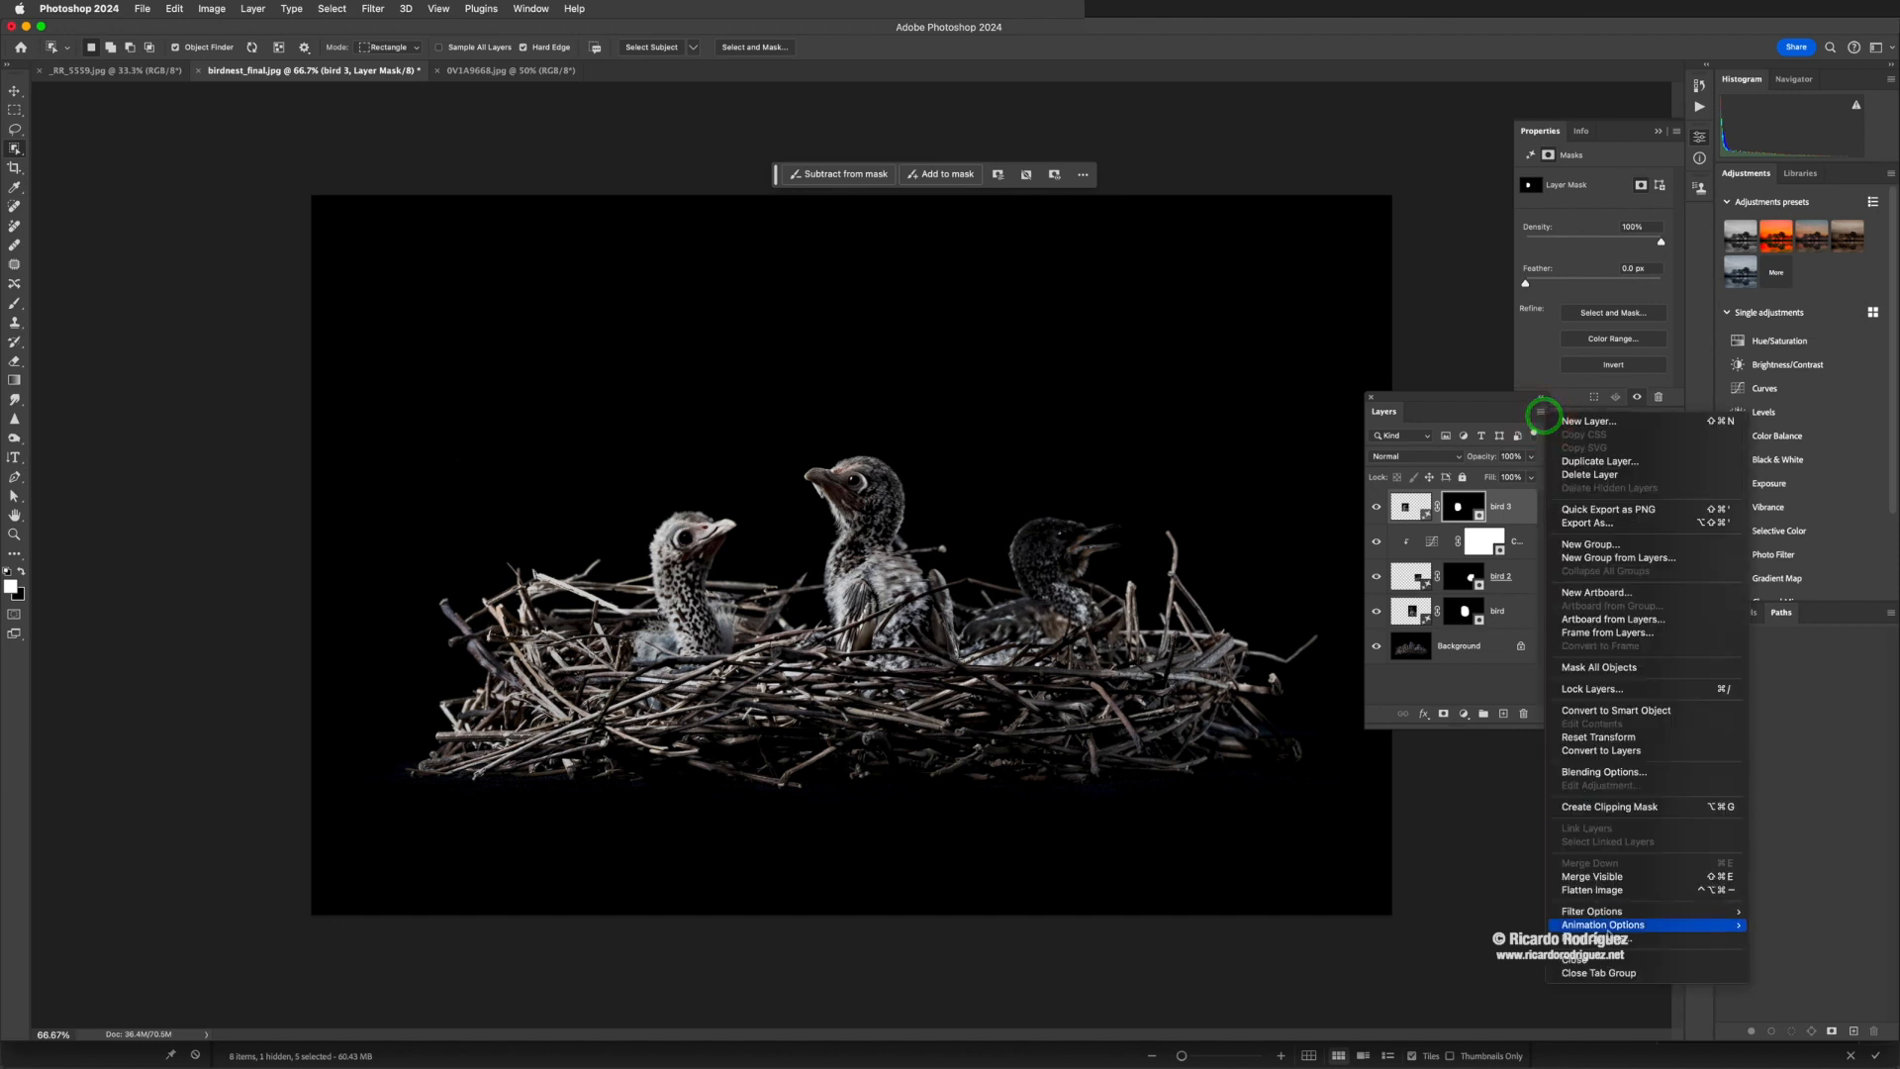
left_click(1593, 890)
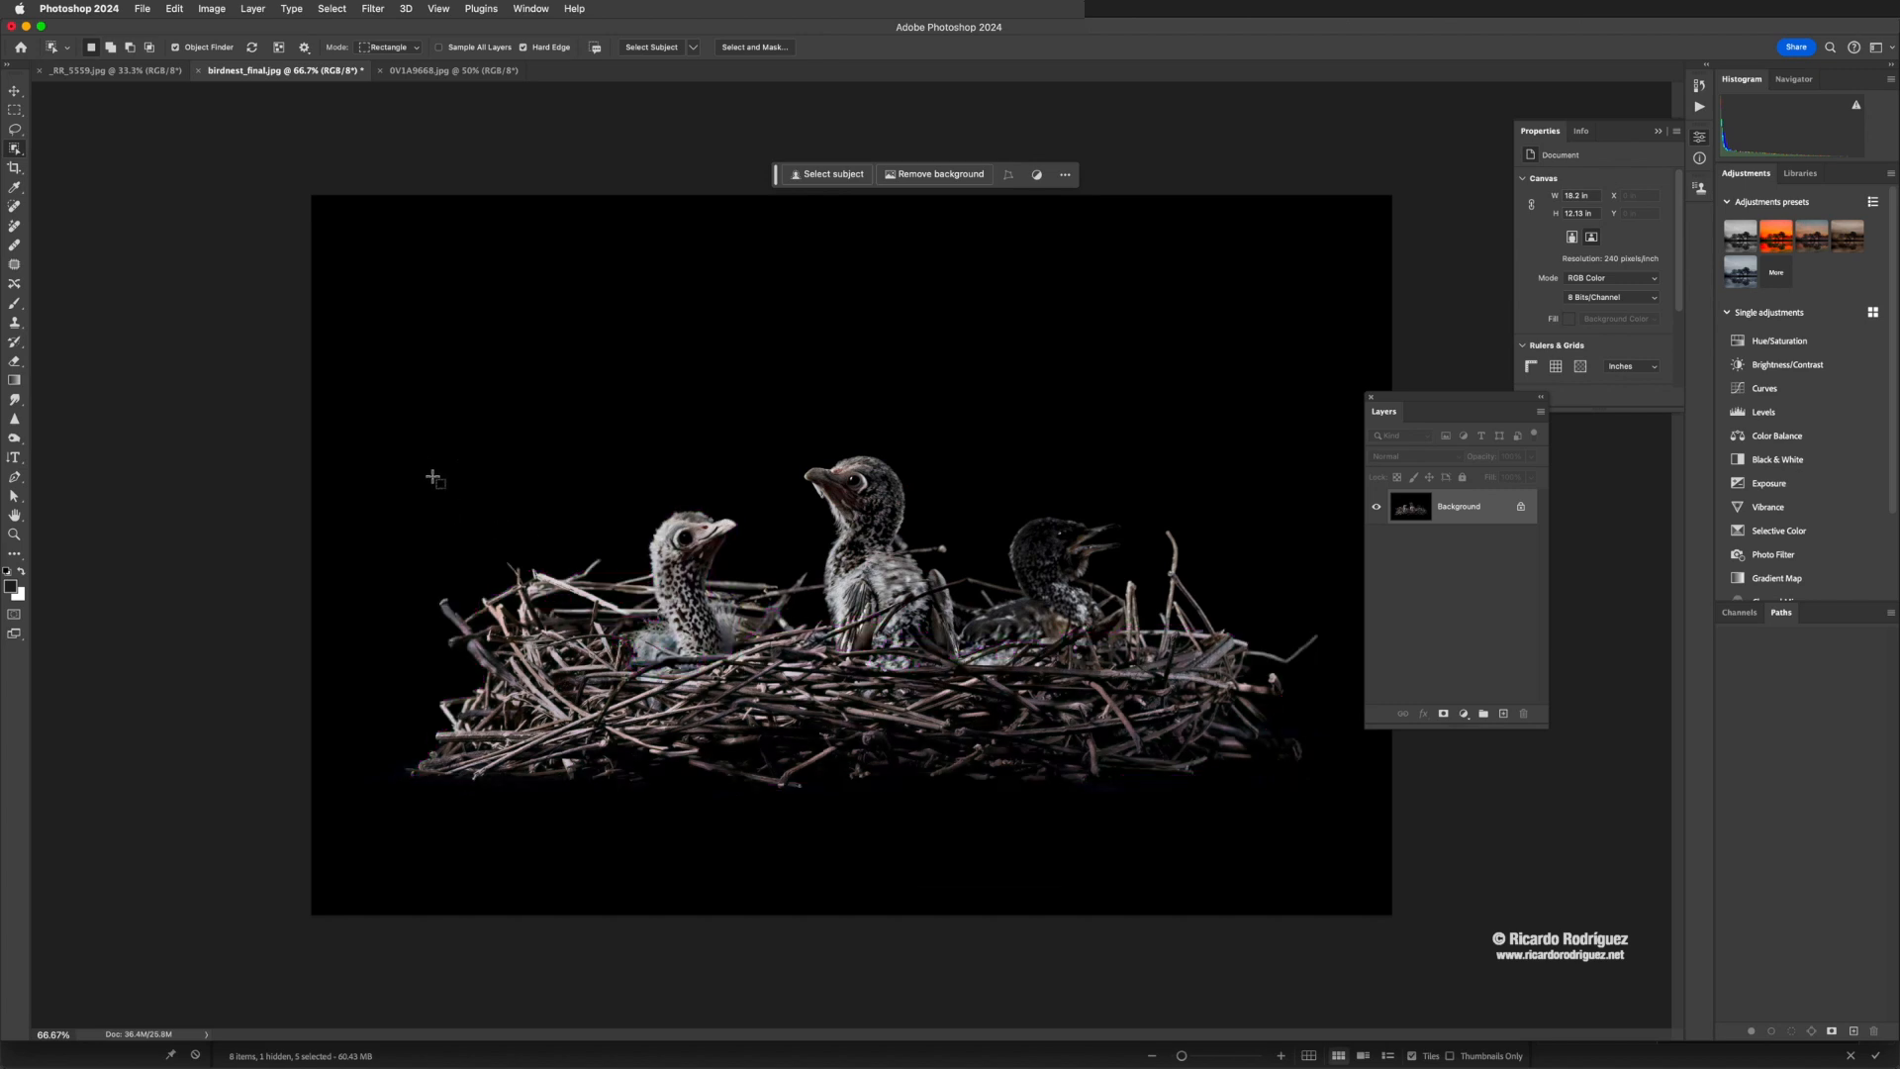
Select the nest with its birds, invert the selection, and fill the surroundings using Generative Fill with the prompt "building"
left_click_drag(377, 412, 1347, 800)
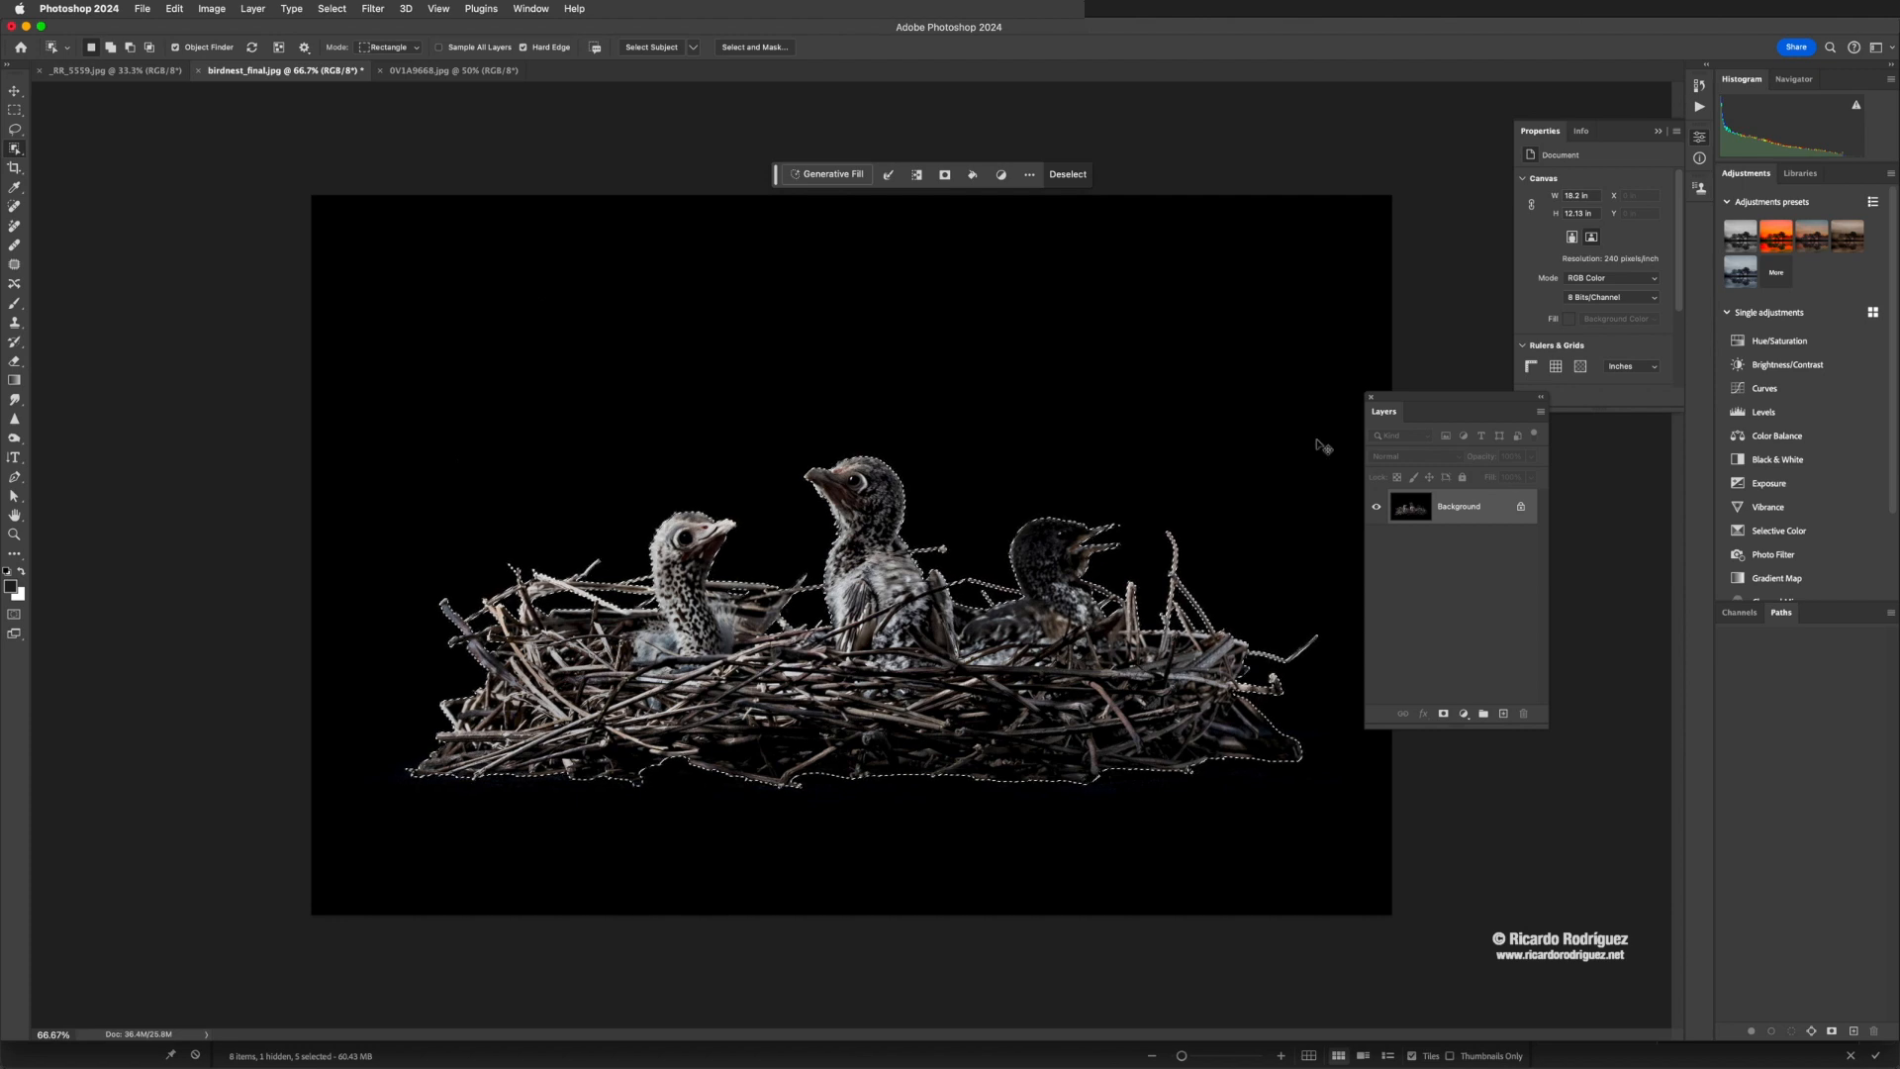
key("super+shift+i")
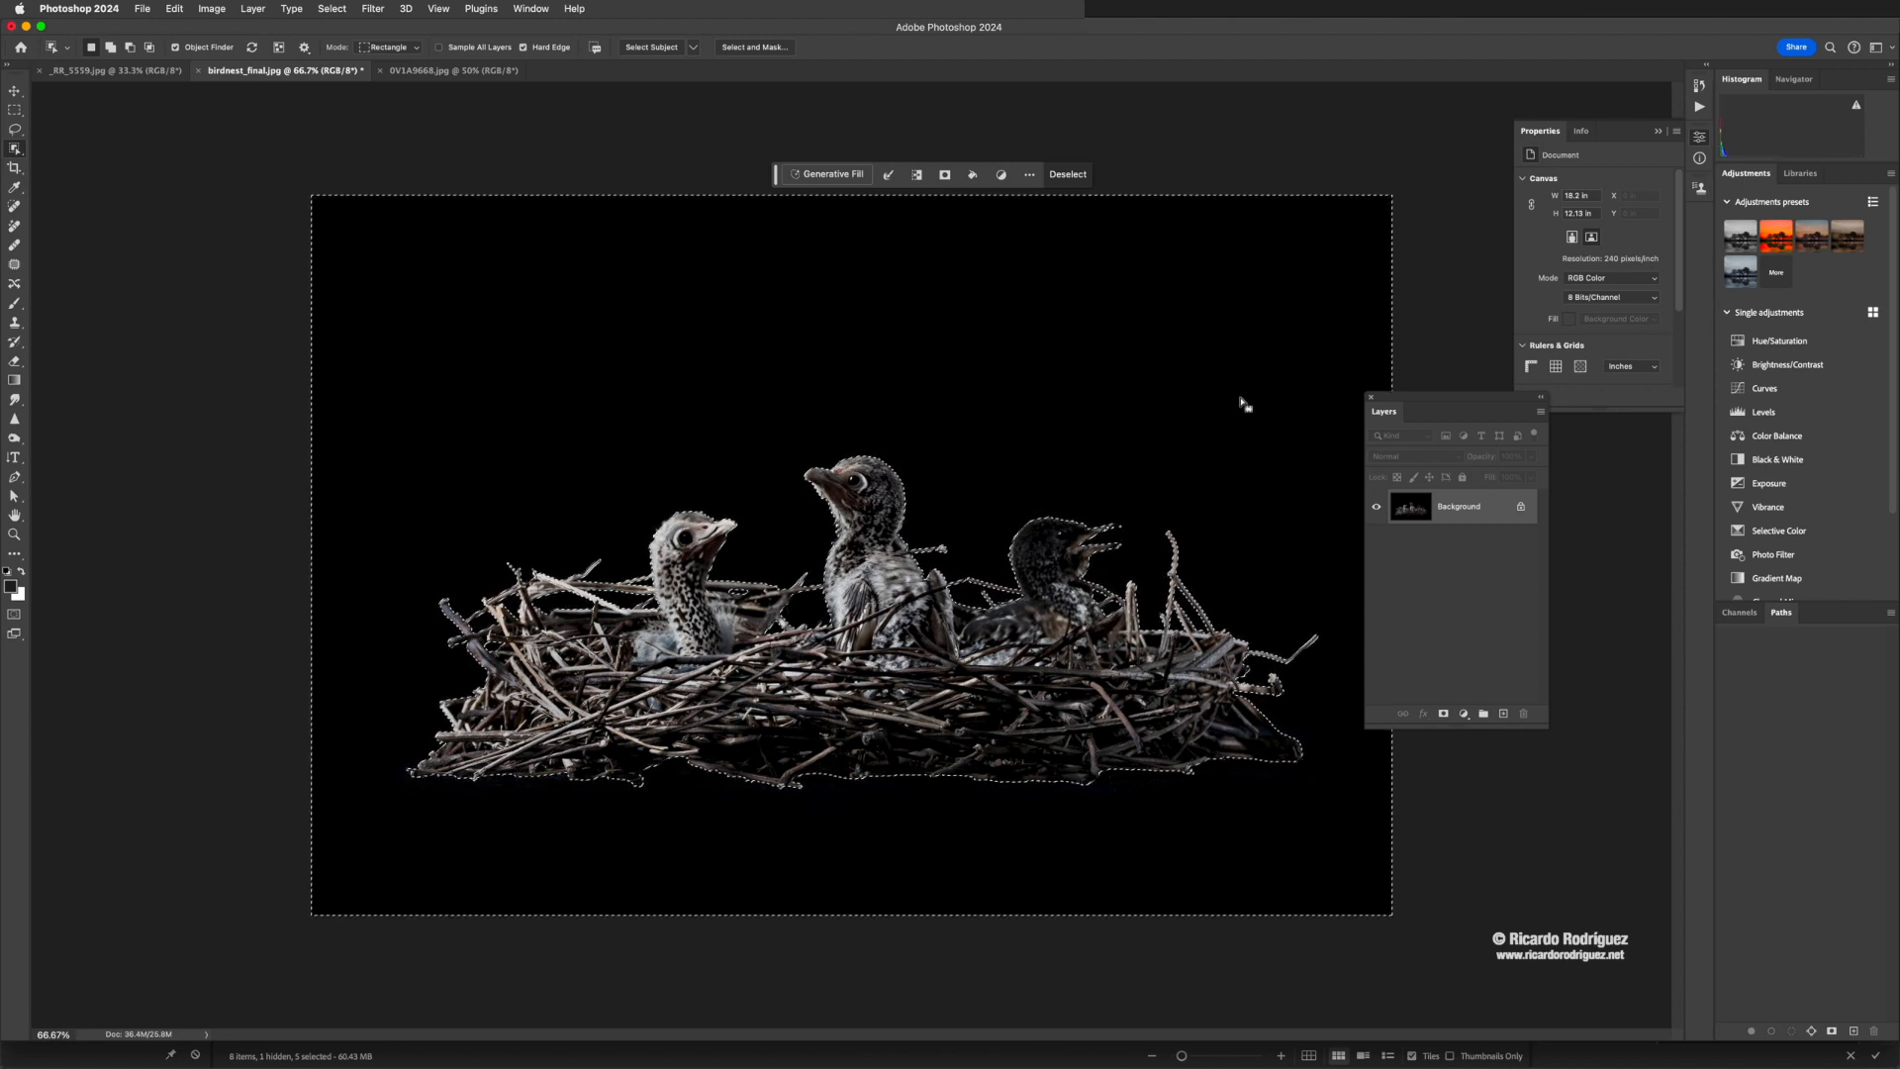
left_click(810, 174)
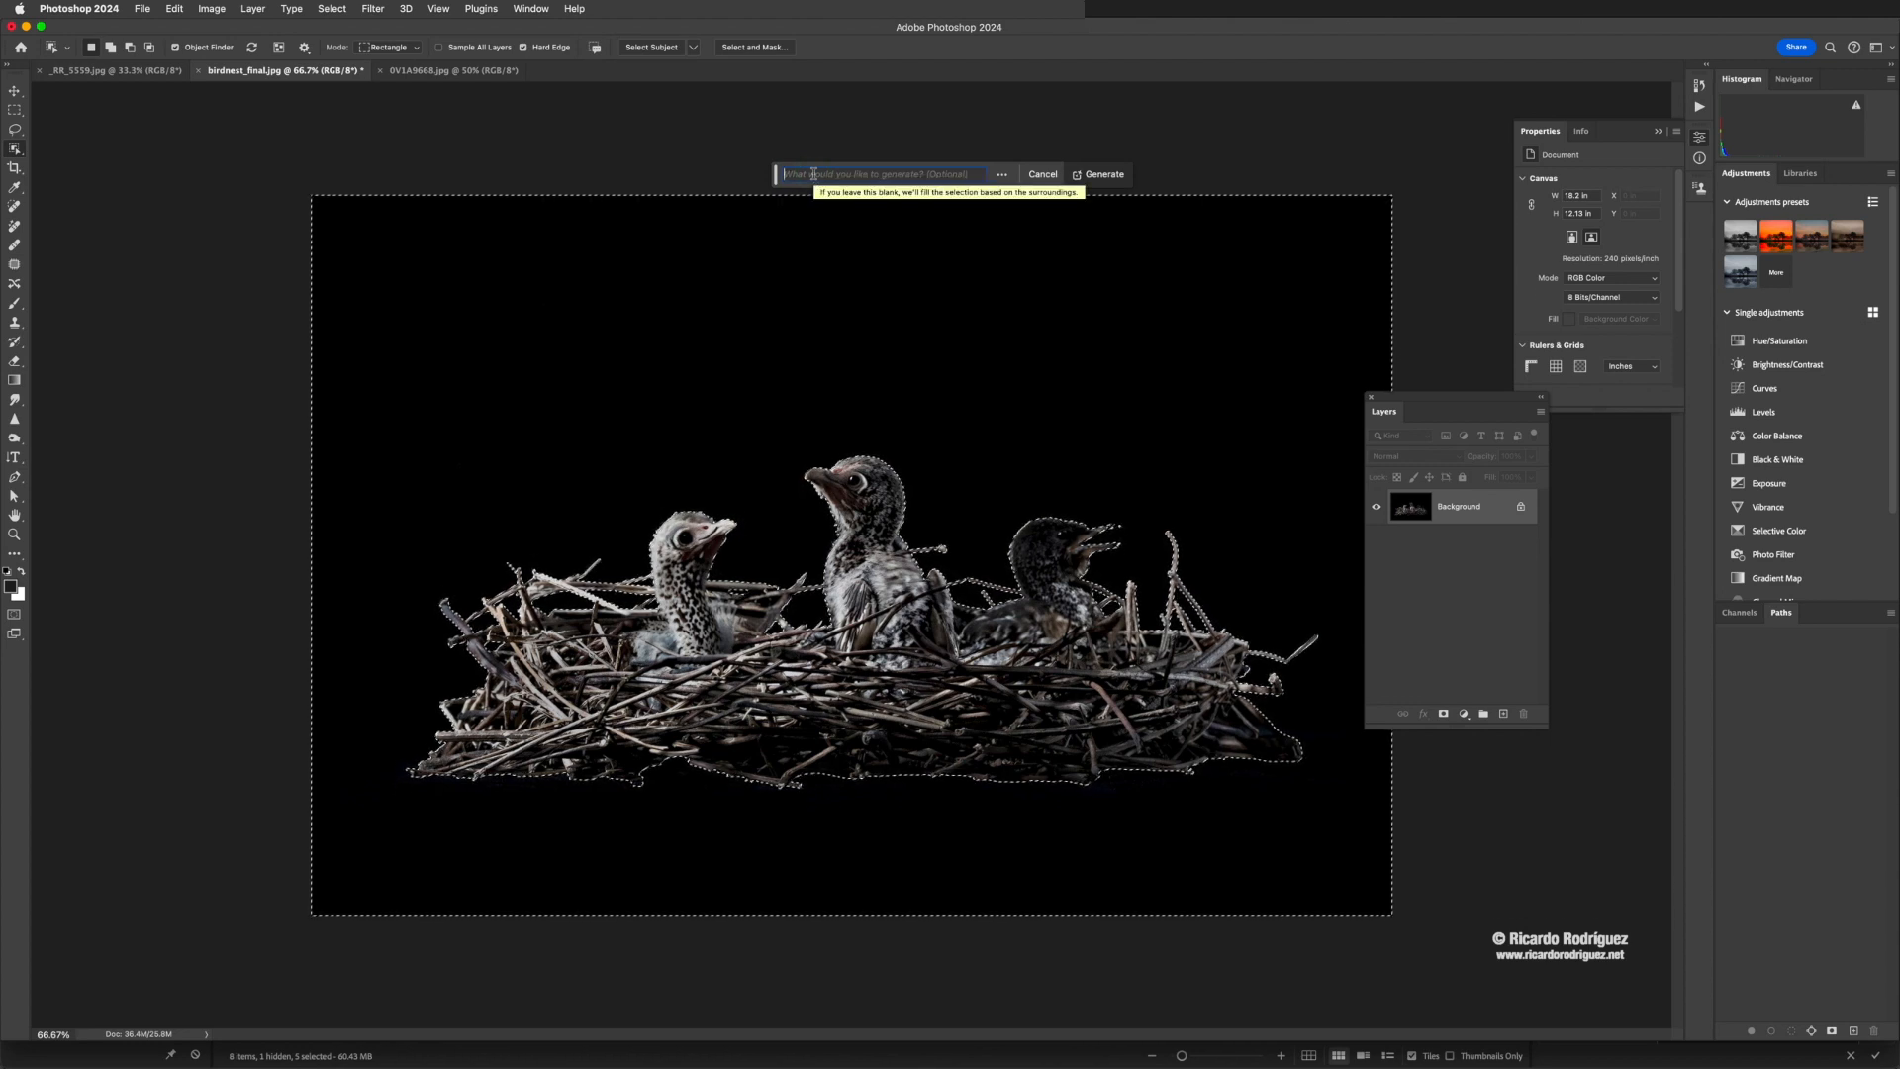
type("bu")
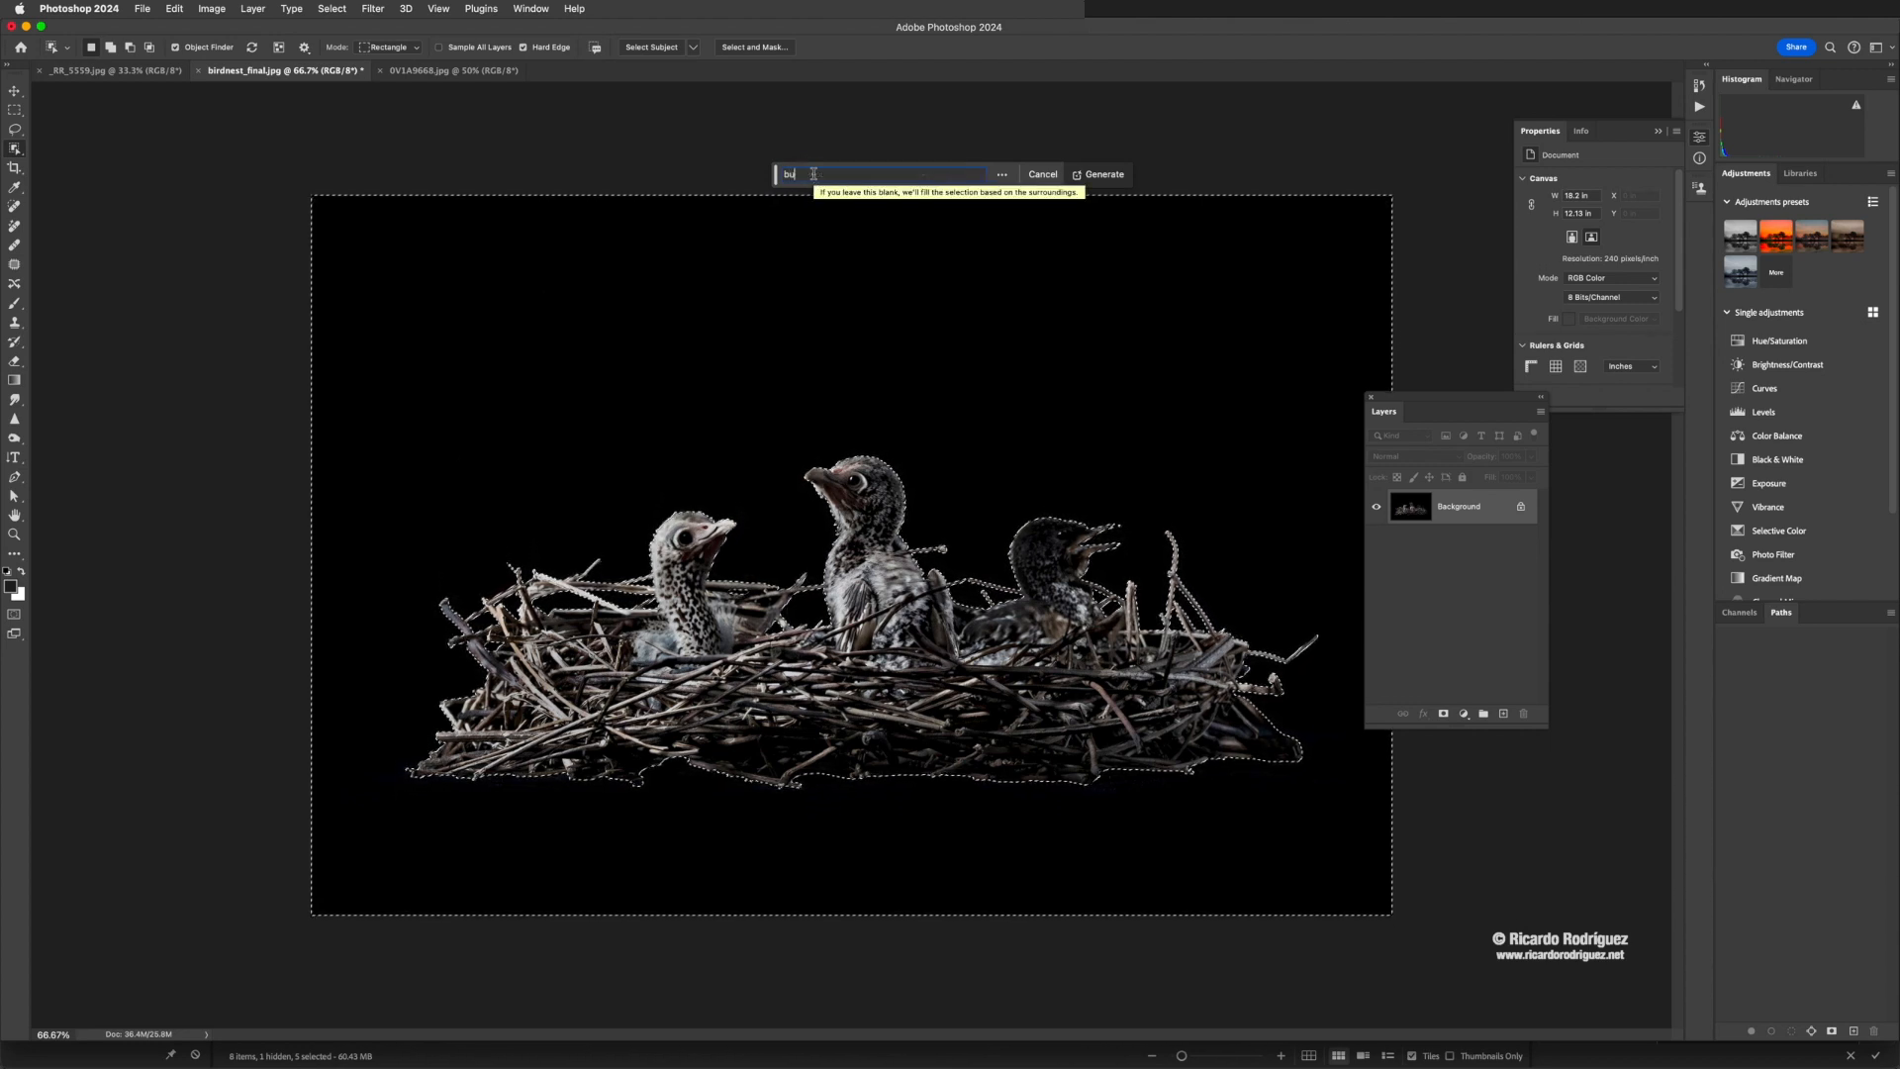
type("ilding")
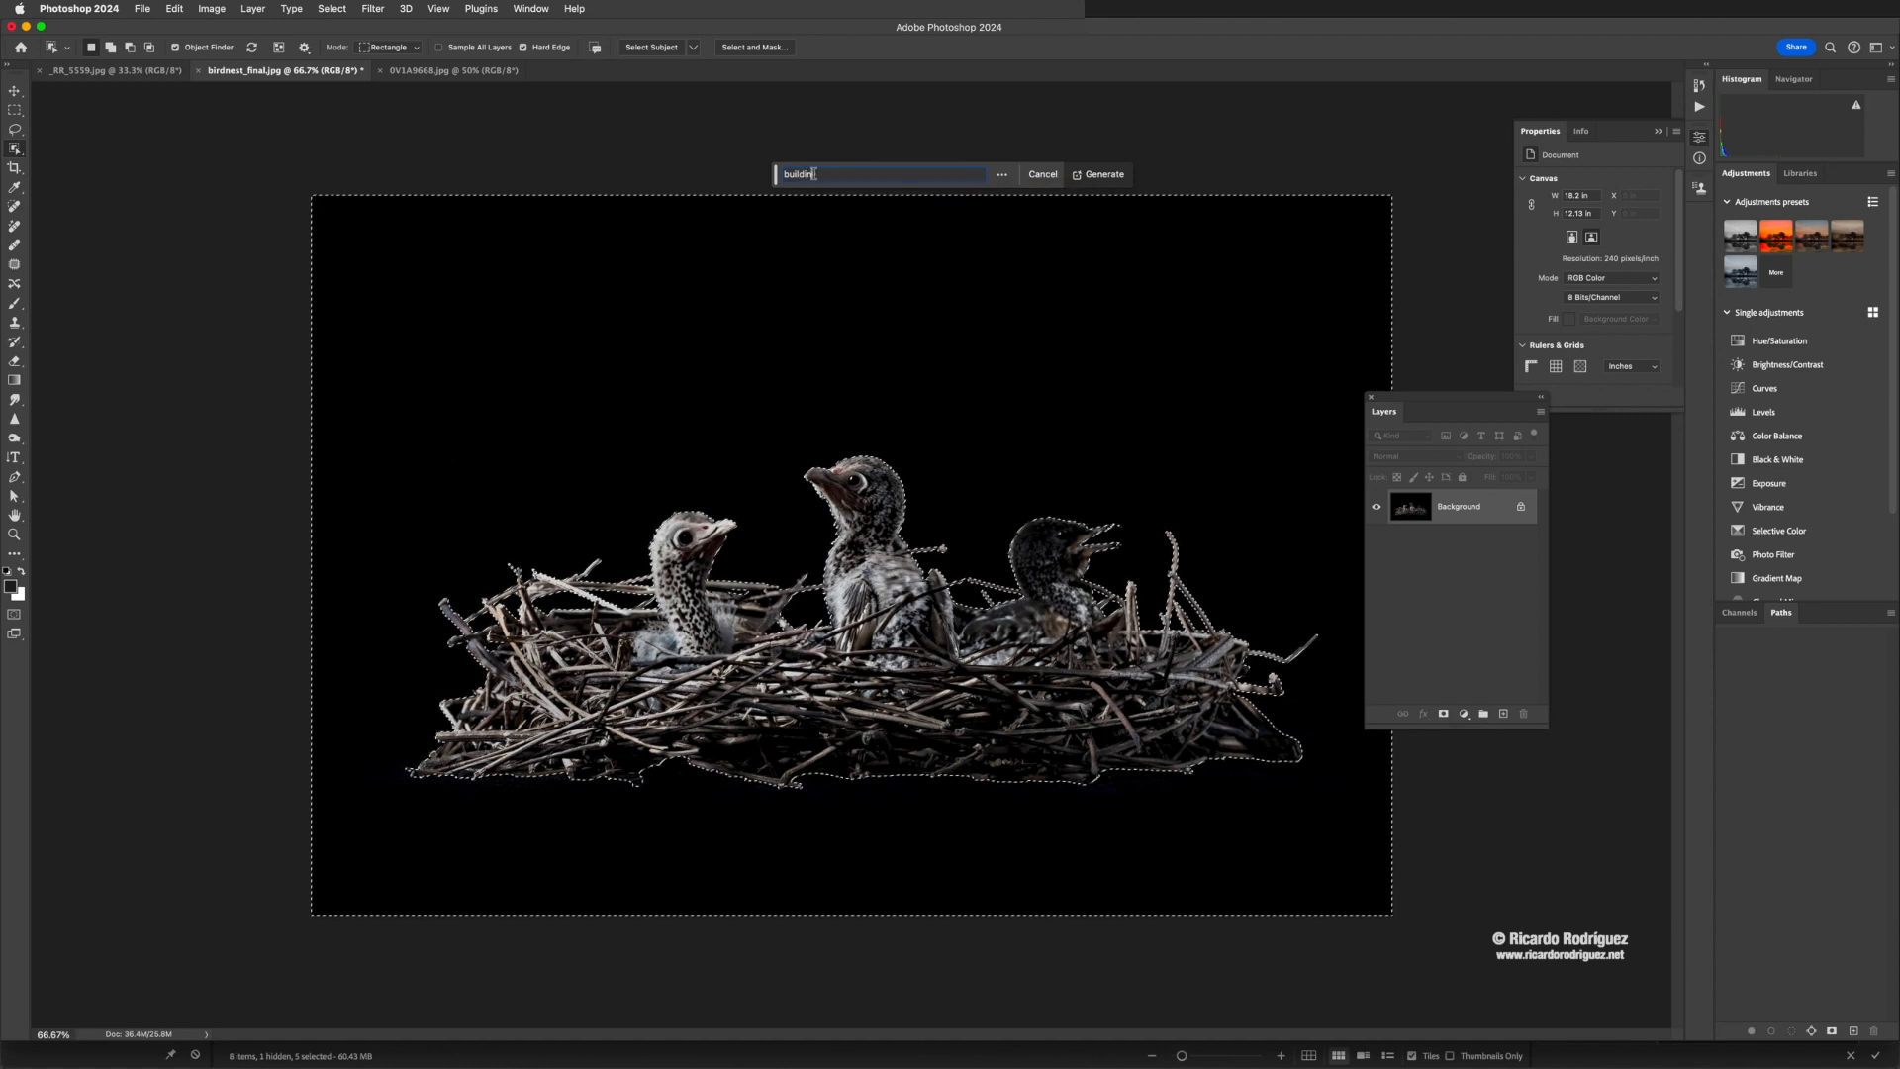
left_click(1107, 179)
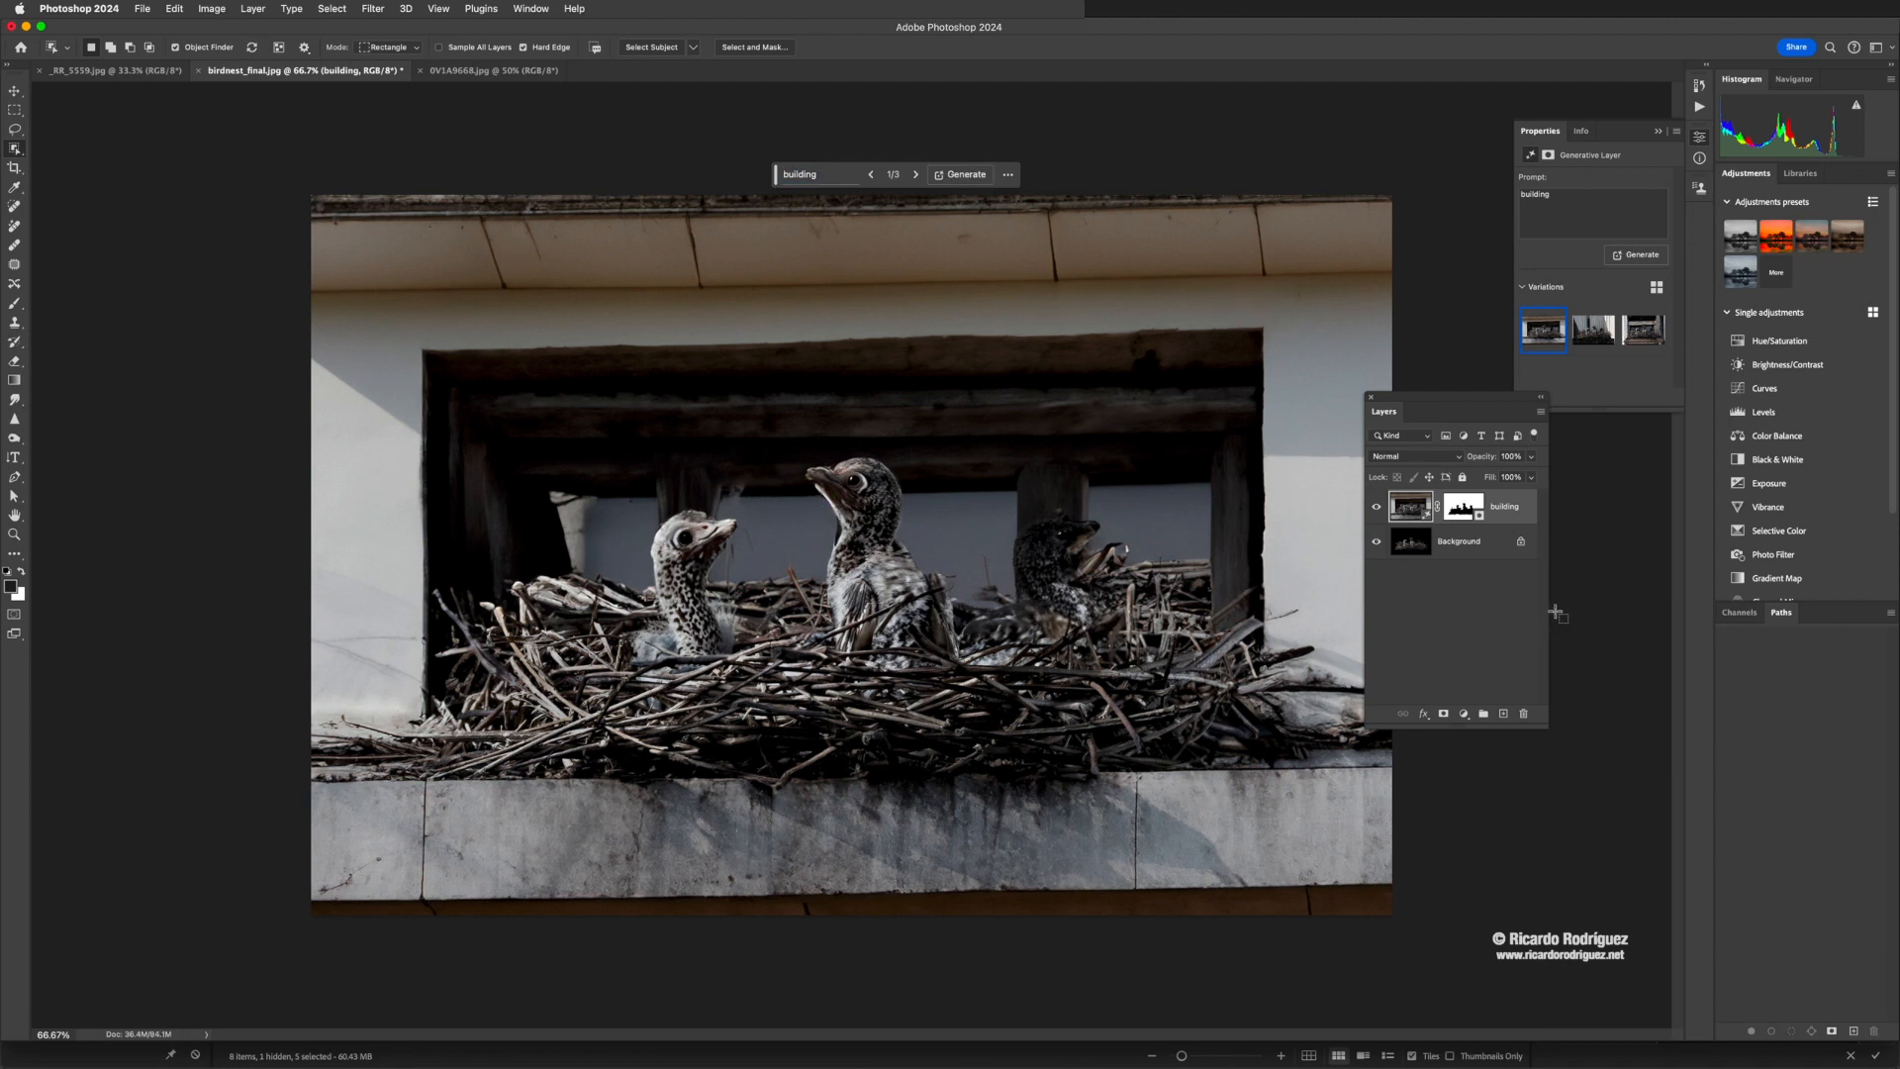
Compare the generated building variations and return to the first one
left_click(1584, 337)
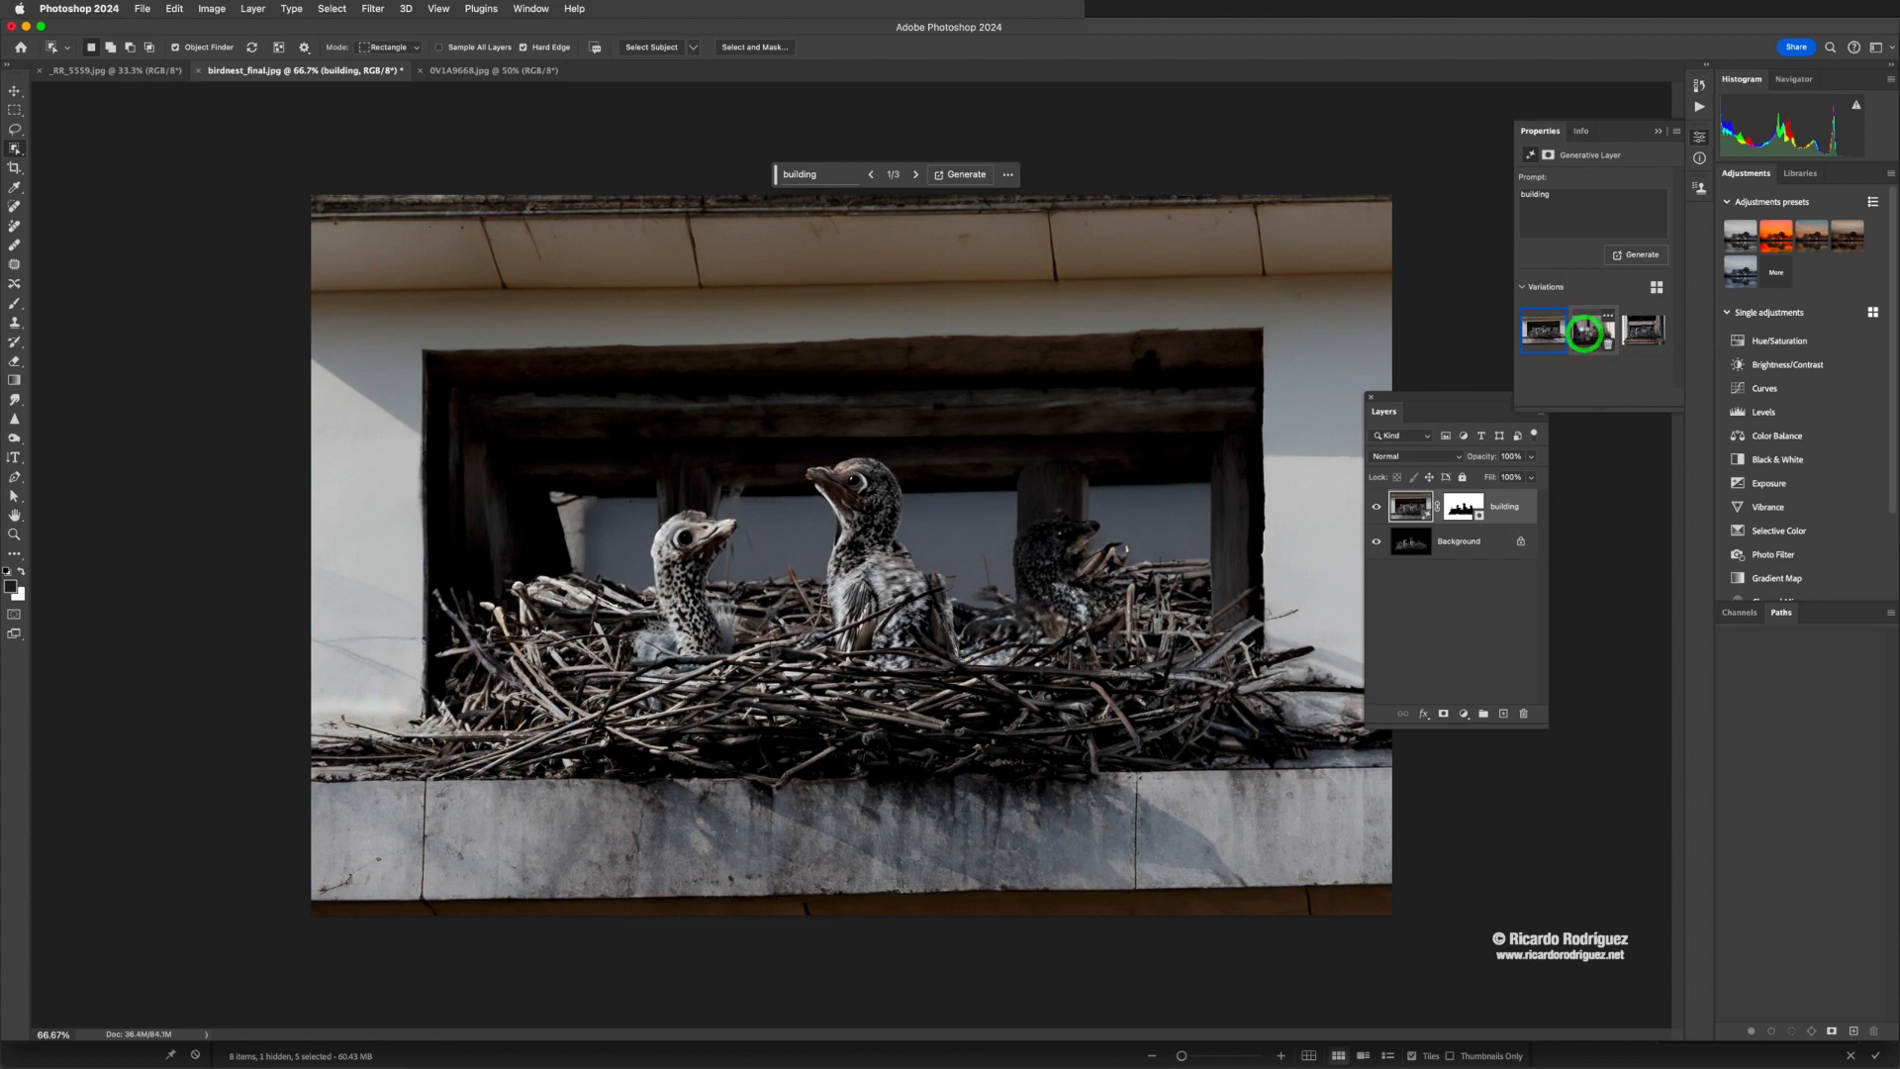
left_click(1639, 335)
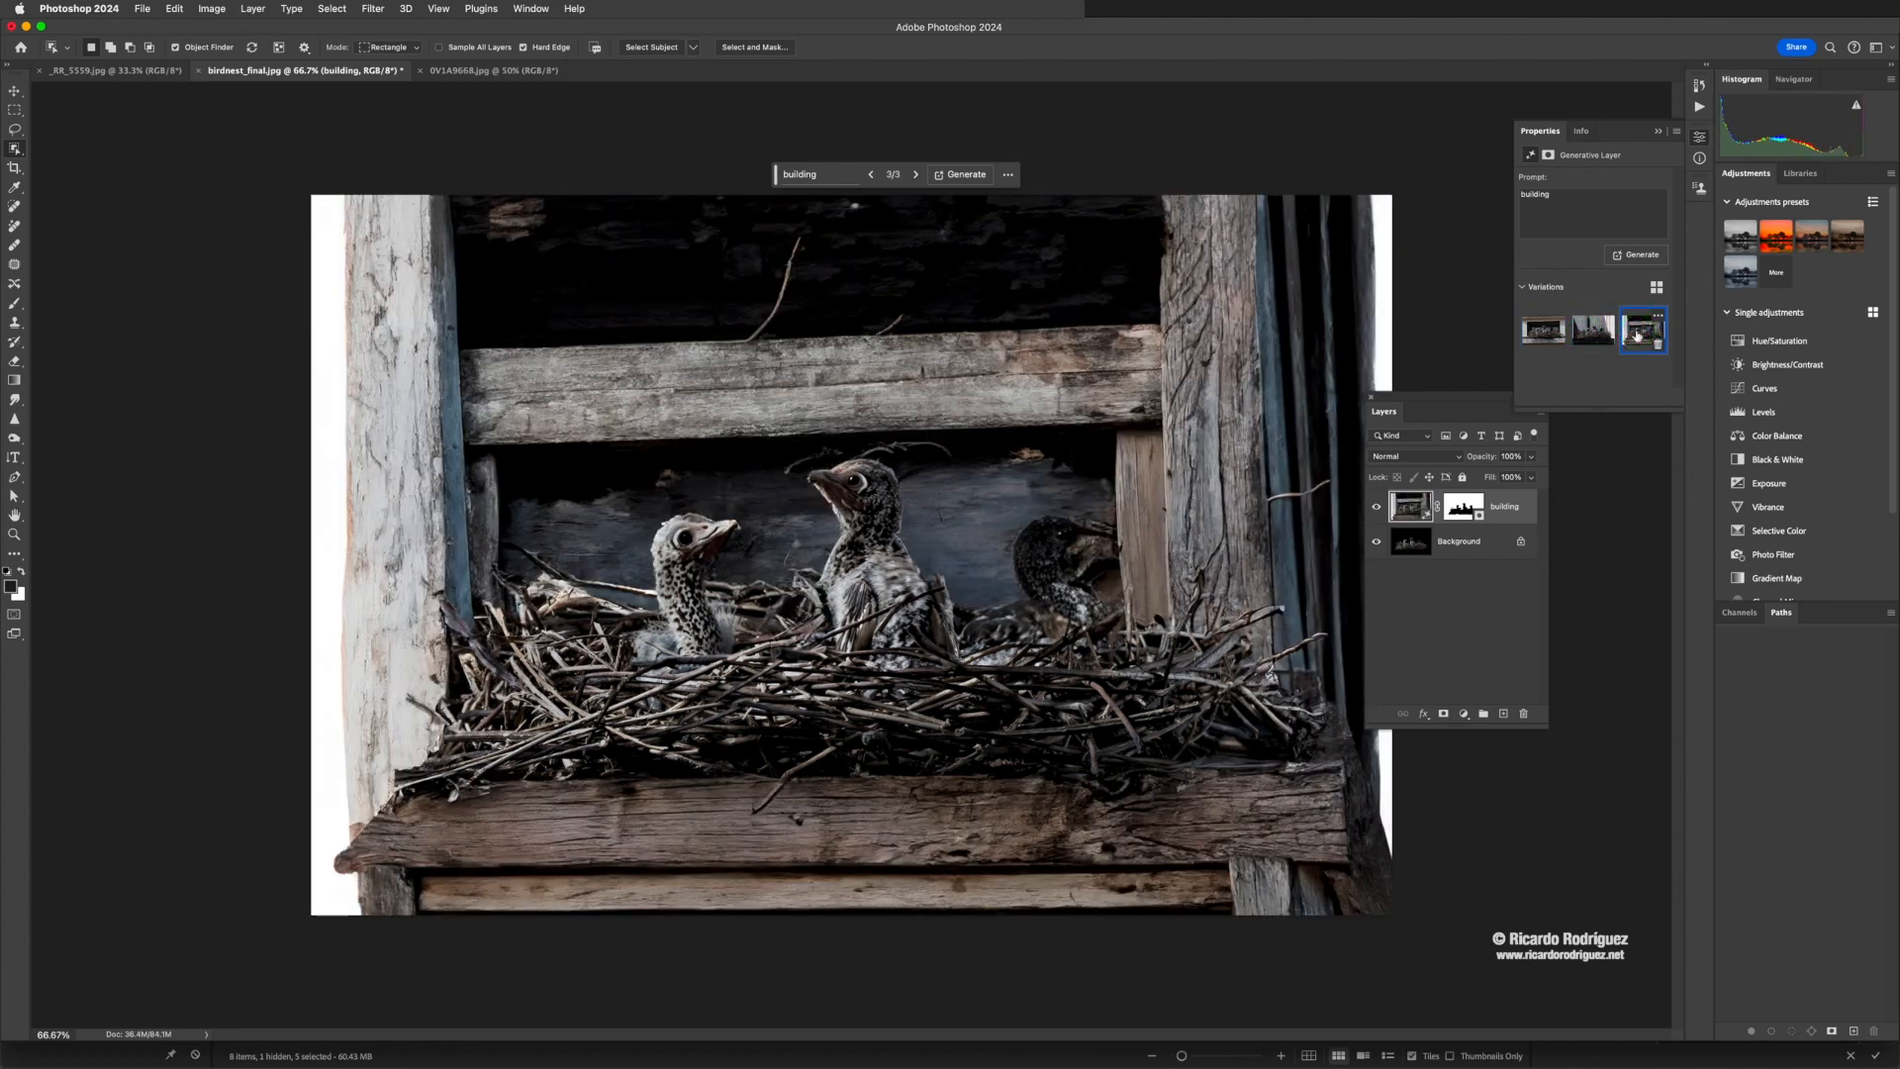
left_click(1536, 340)
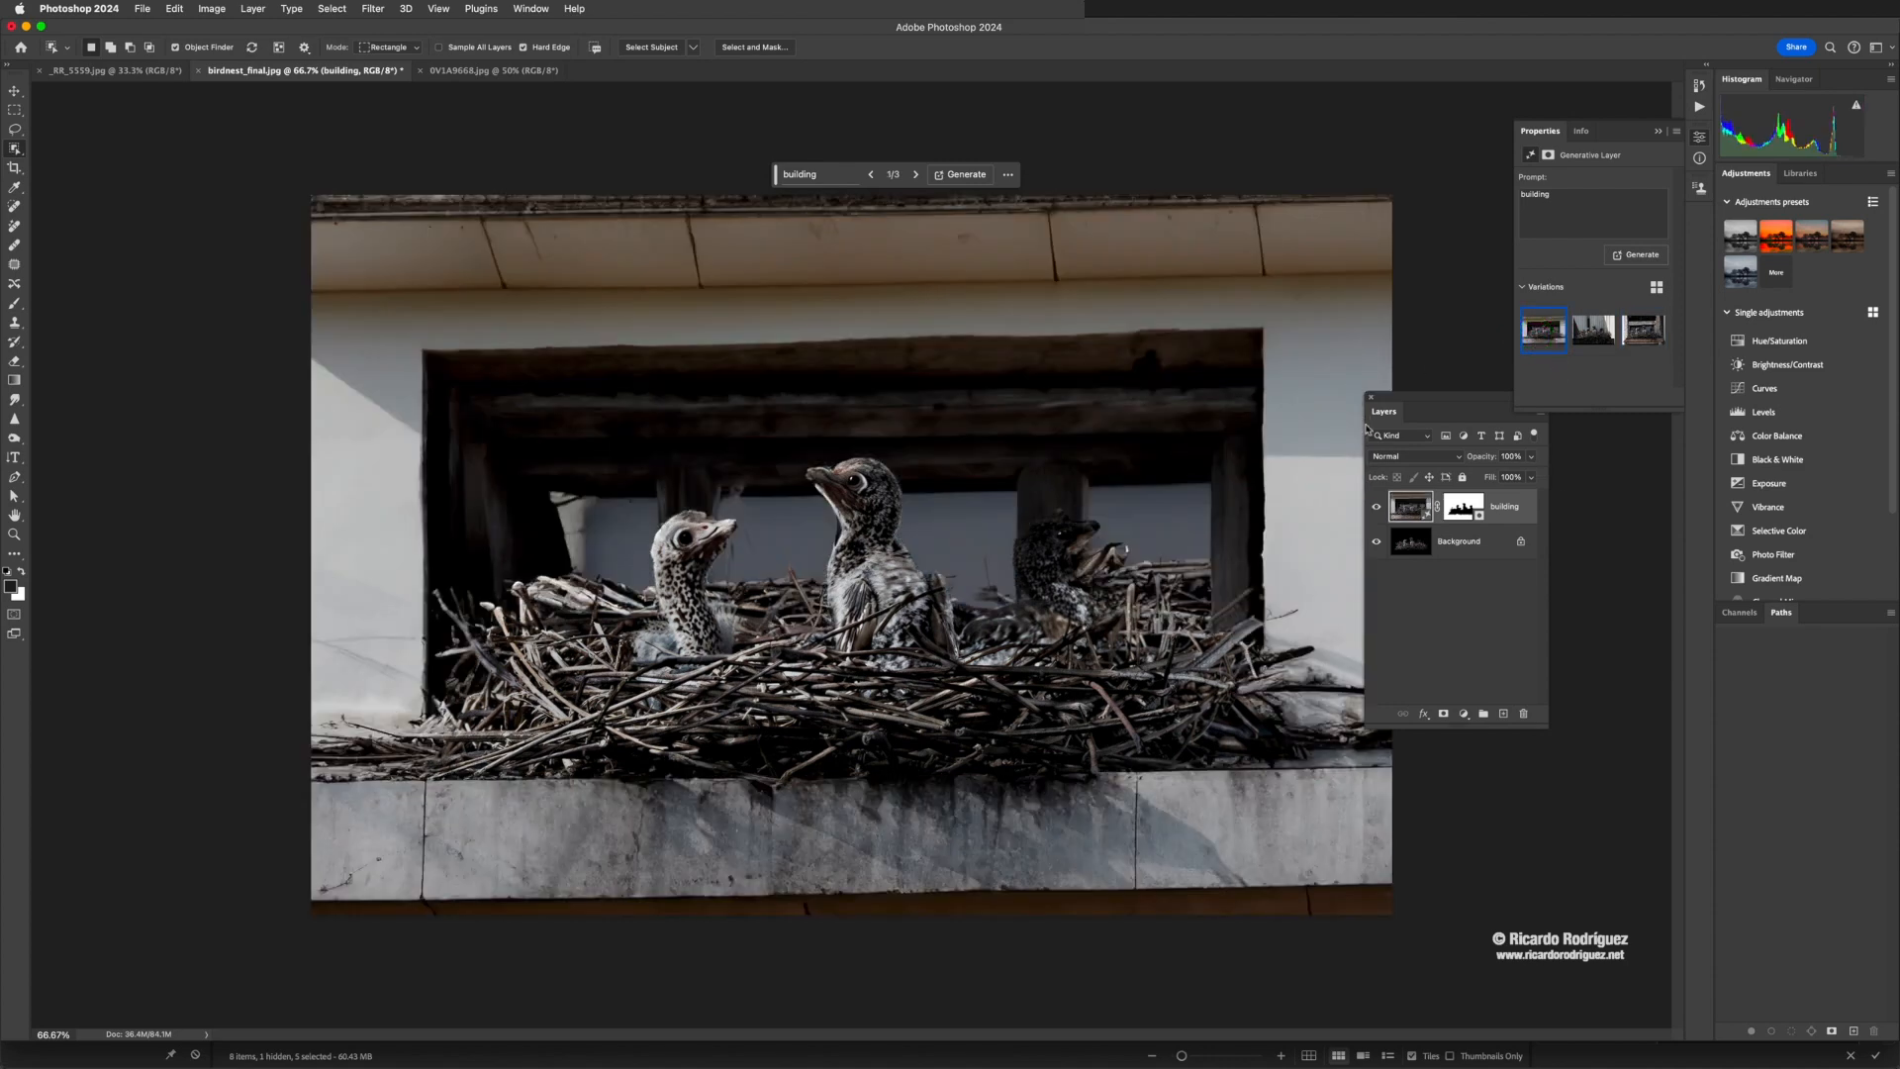
Generate another set of building variations, moving the Layers panel down and lengthening the Properties panel to fit them
left_click_drag(1420, 409, 1549, 438)
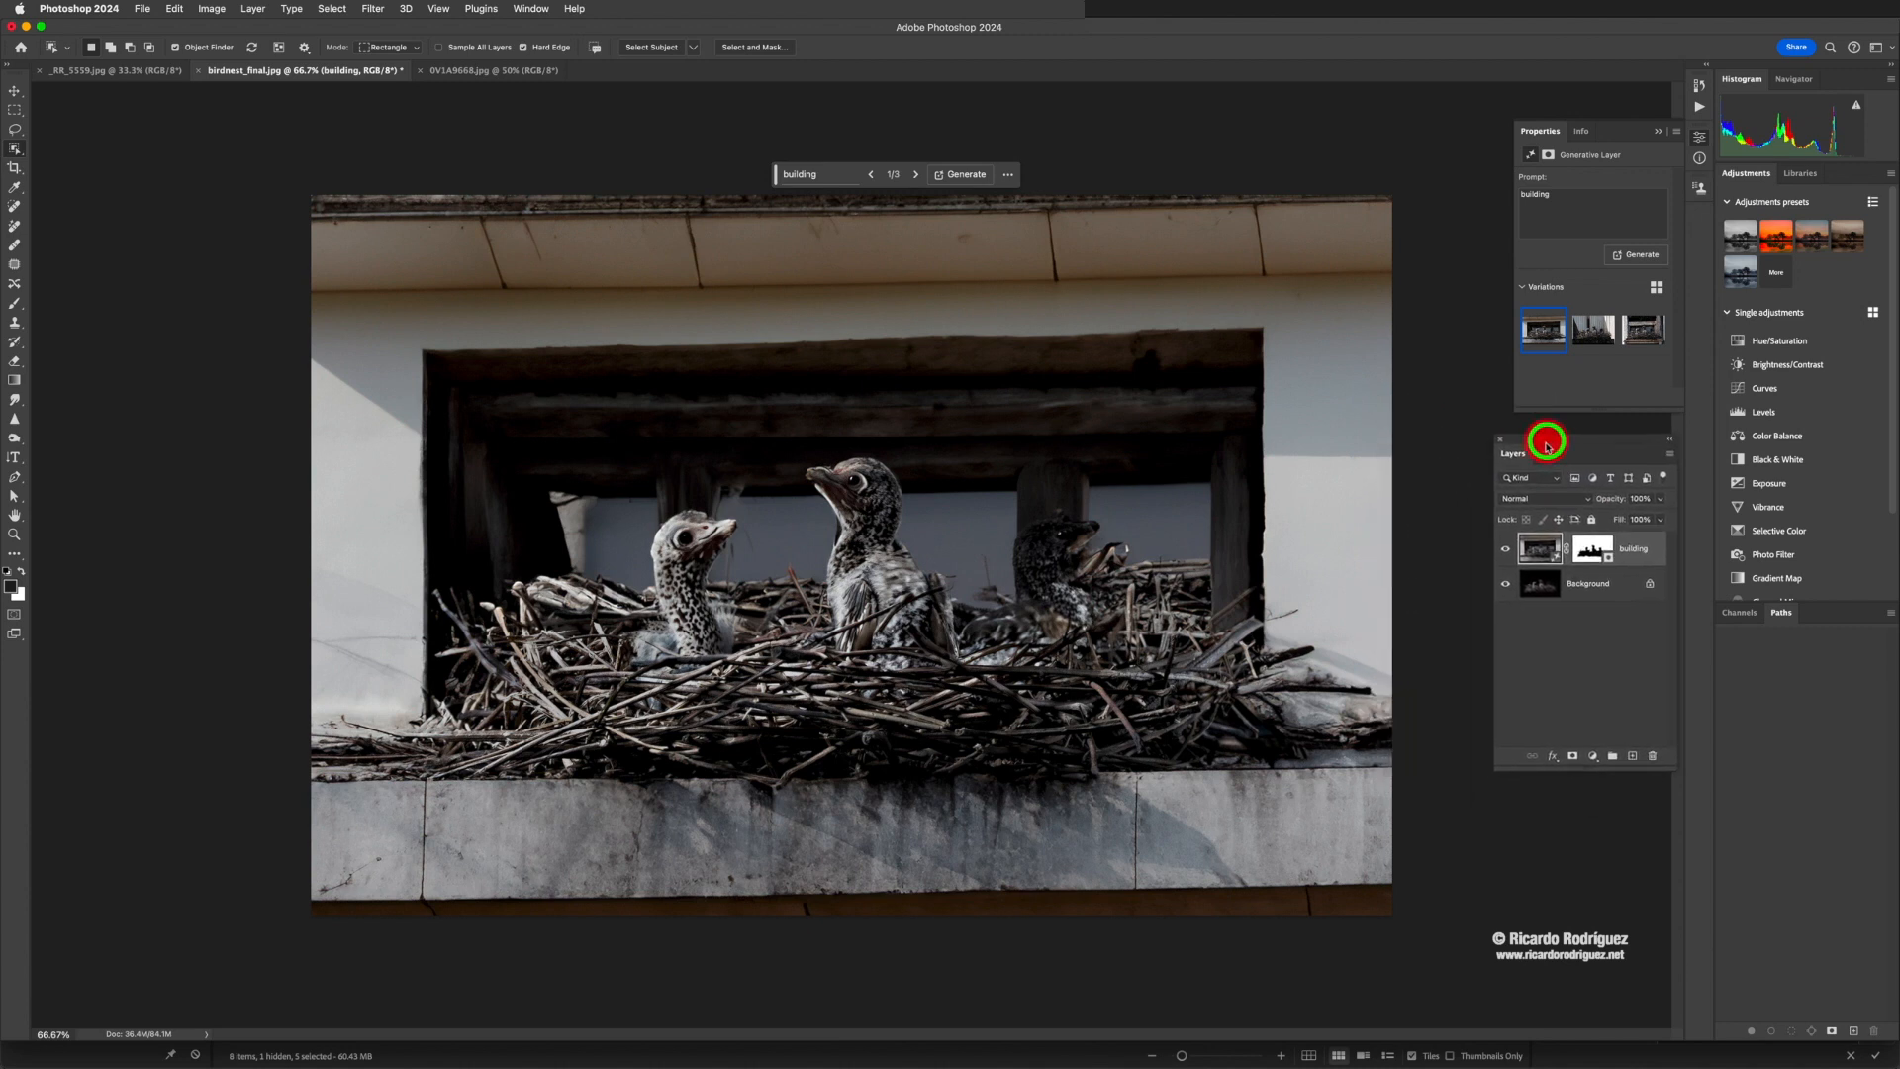
left_click(1634, 257)
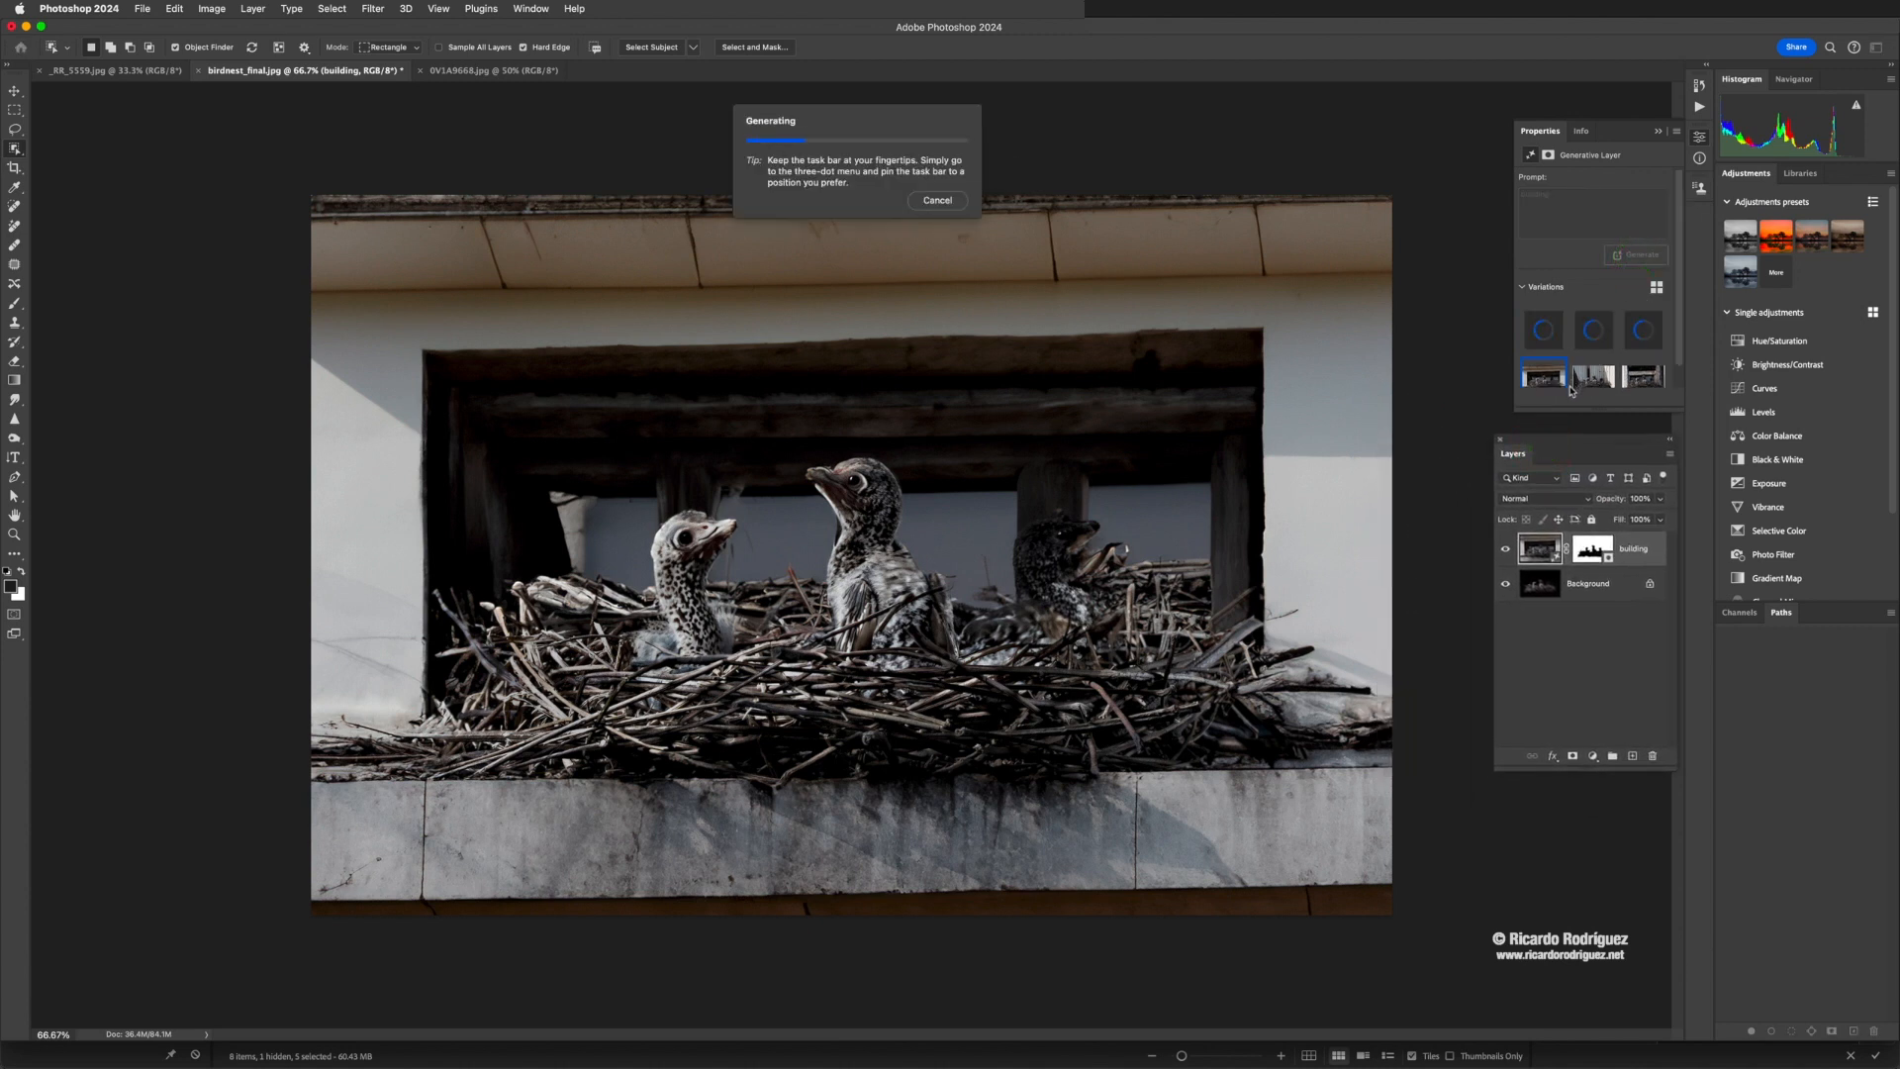
left_click_drag(1580, 444, 1583, 587)
left_click_drag(1595, 425, 1590, 543)
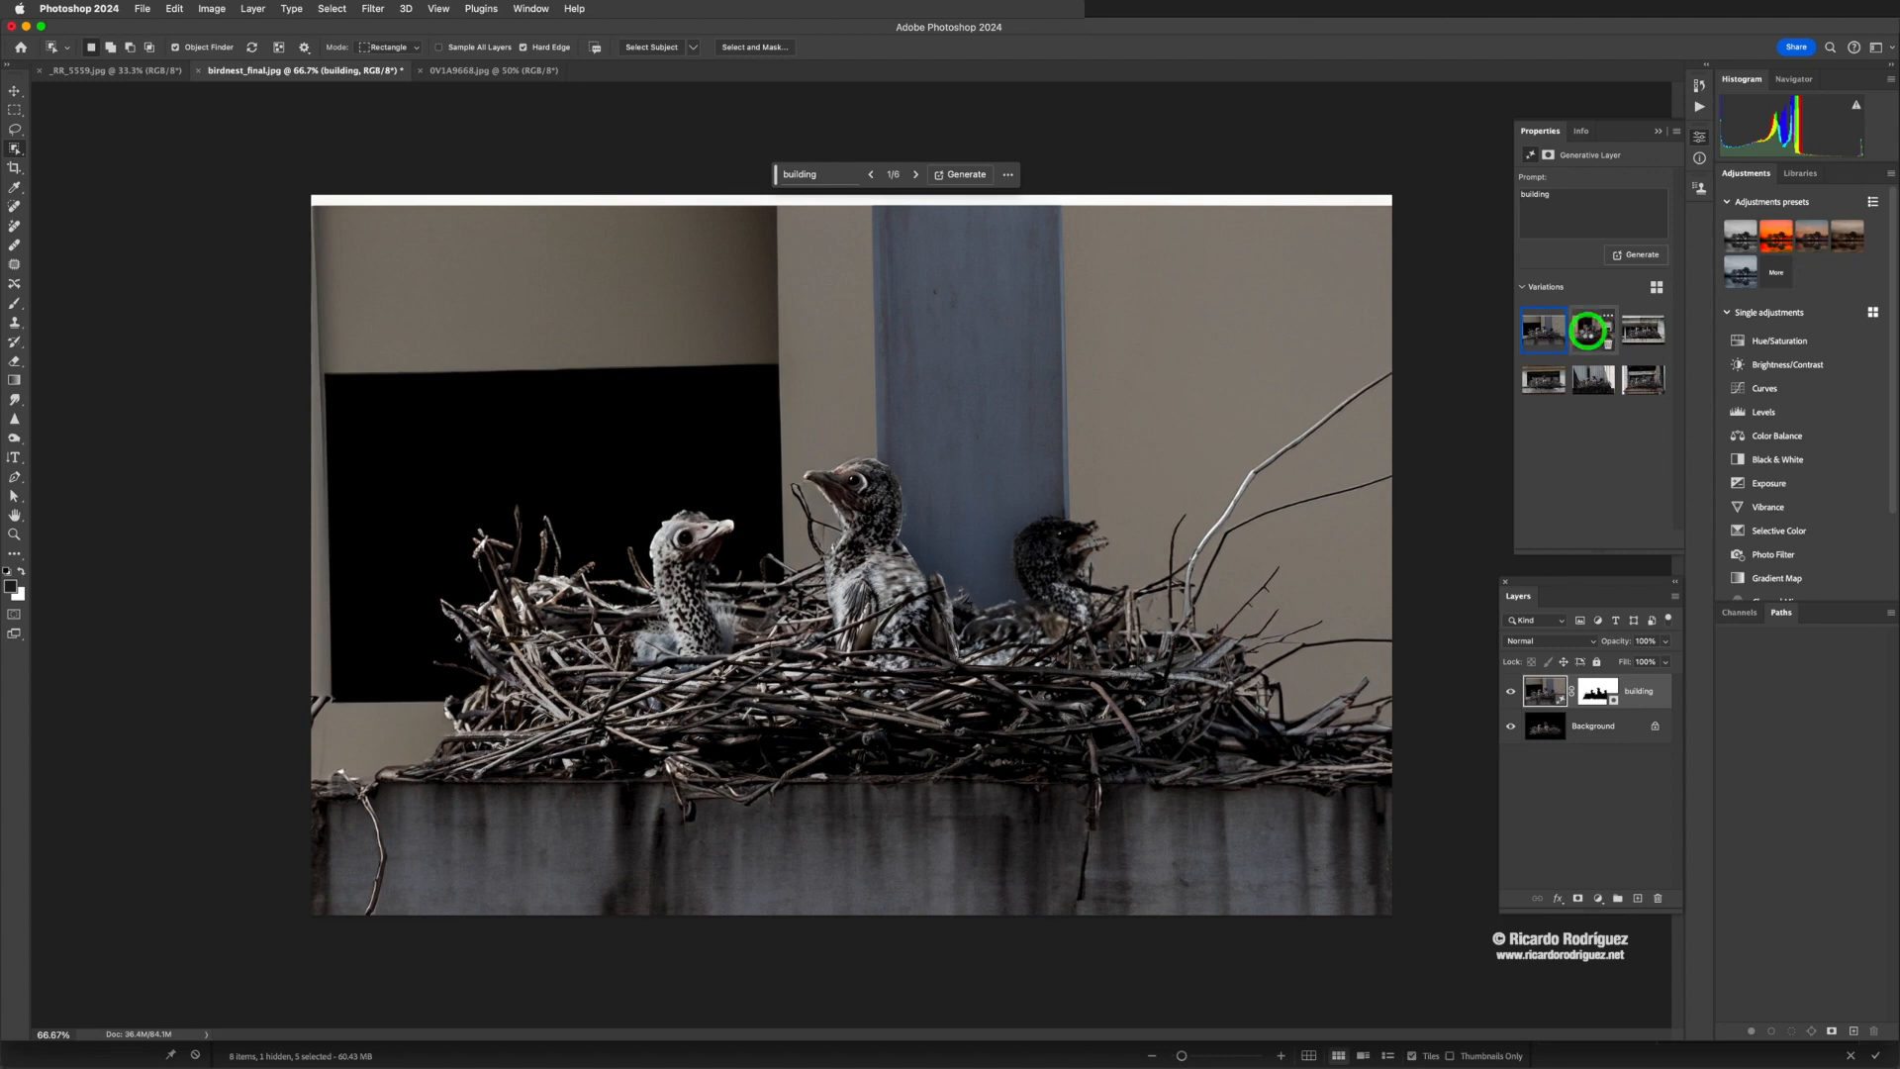
Look through the three new building variations and choose the fourth one, the white facade with the dark window frame
left_click(1590, 335)
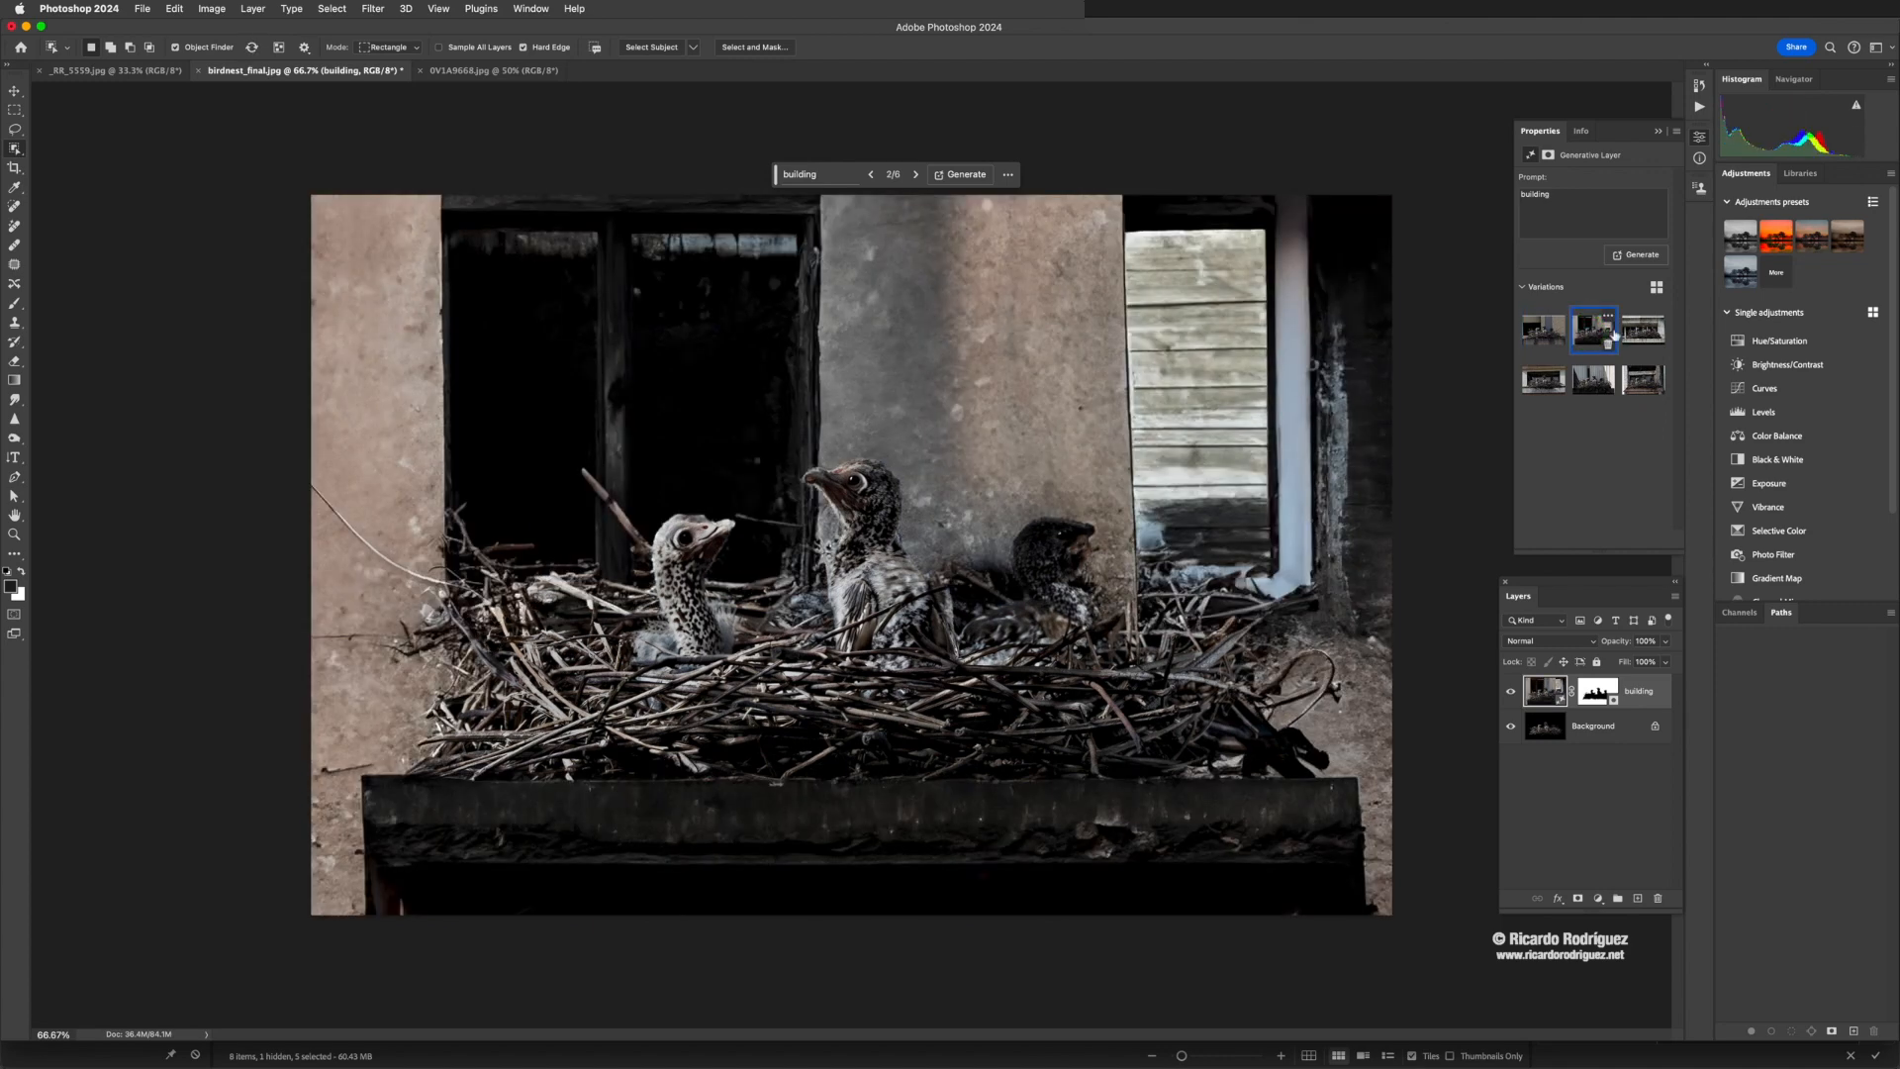
left_click(1632, 332)
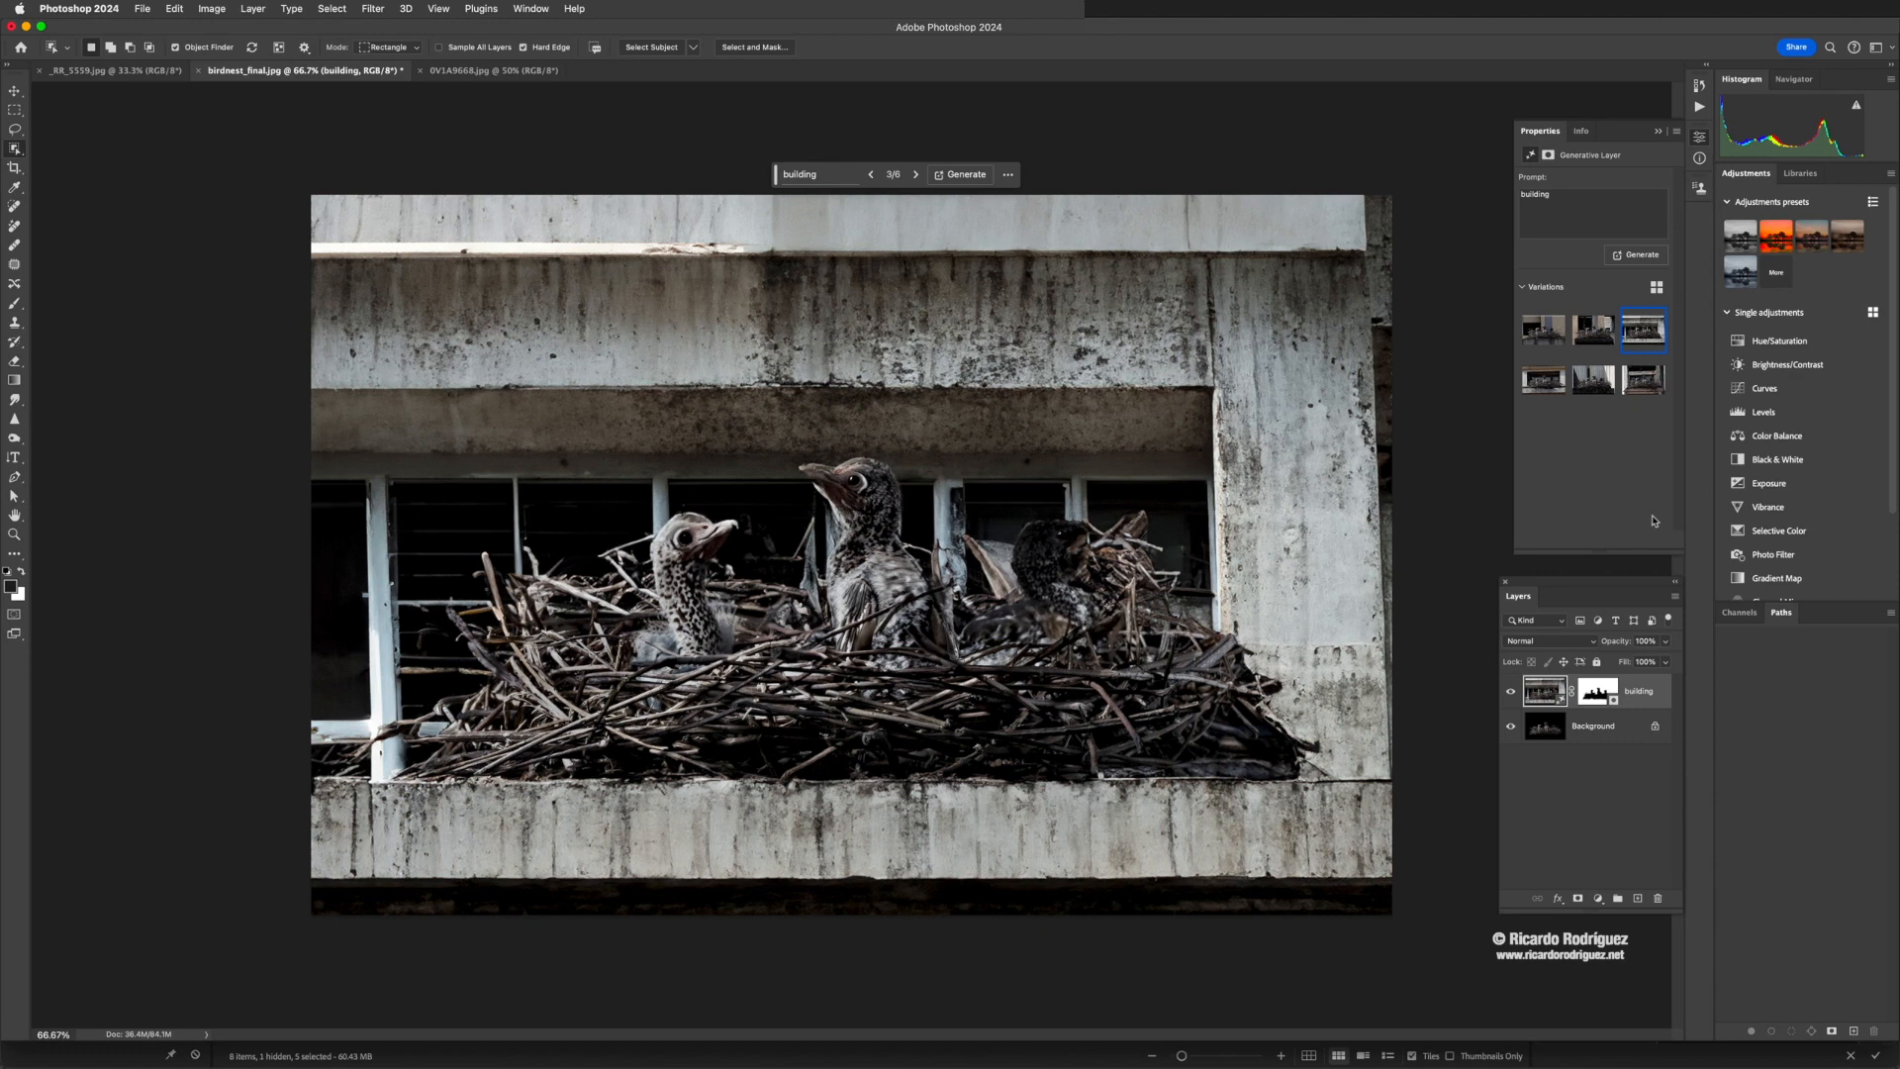
left_click(1537, 332)
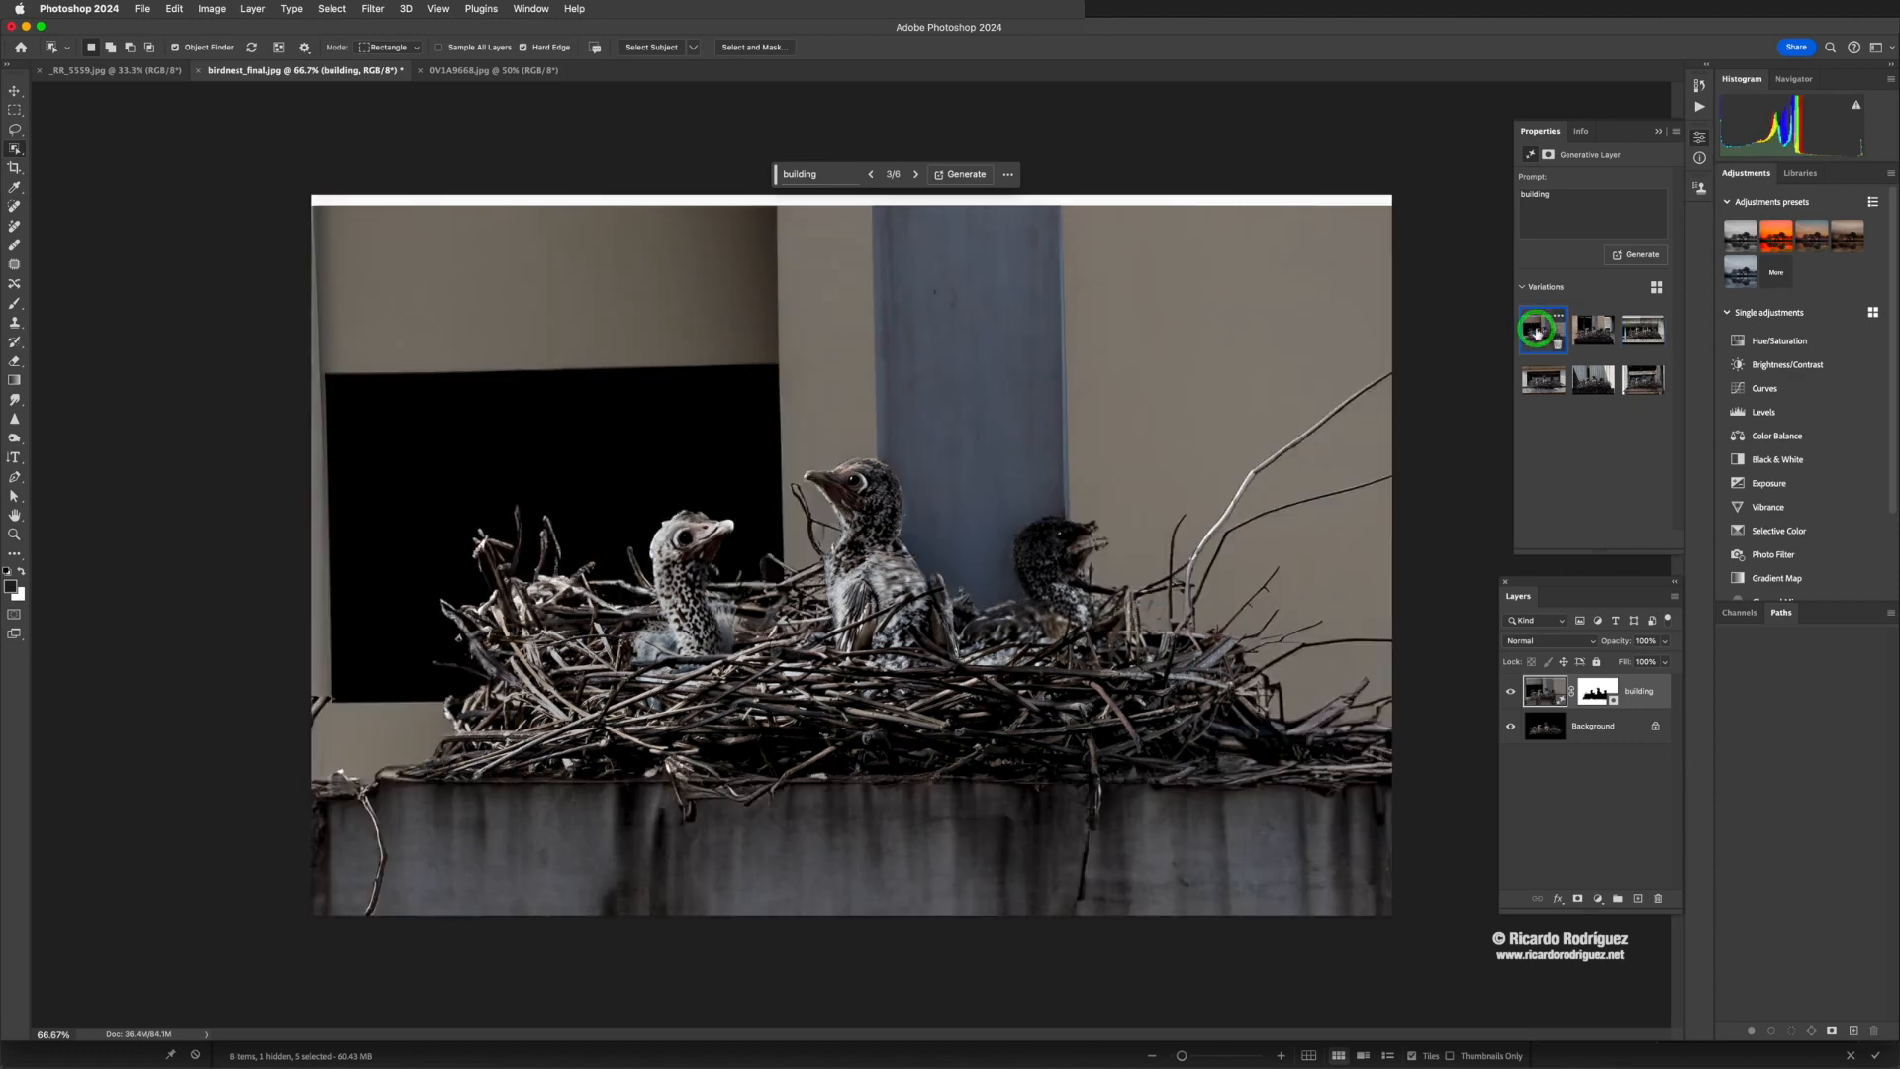
left_click(1539, 380)
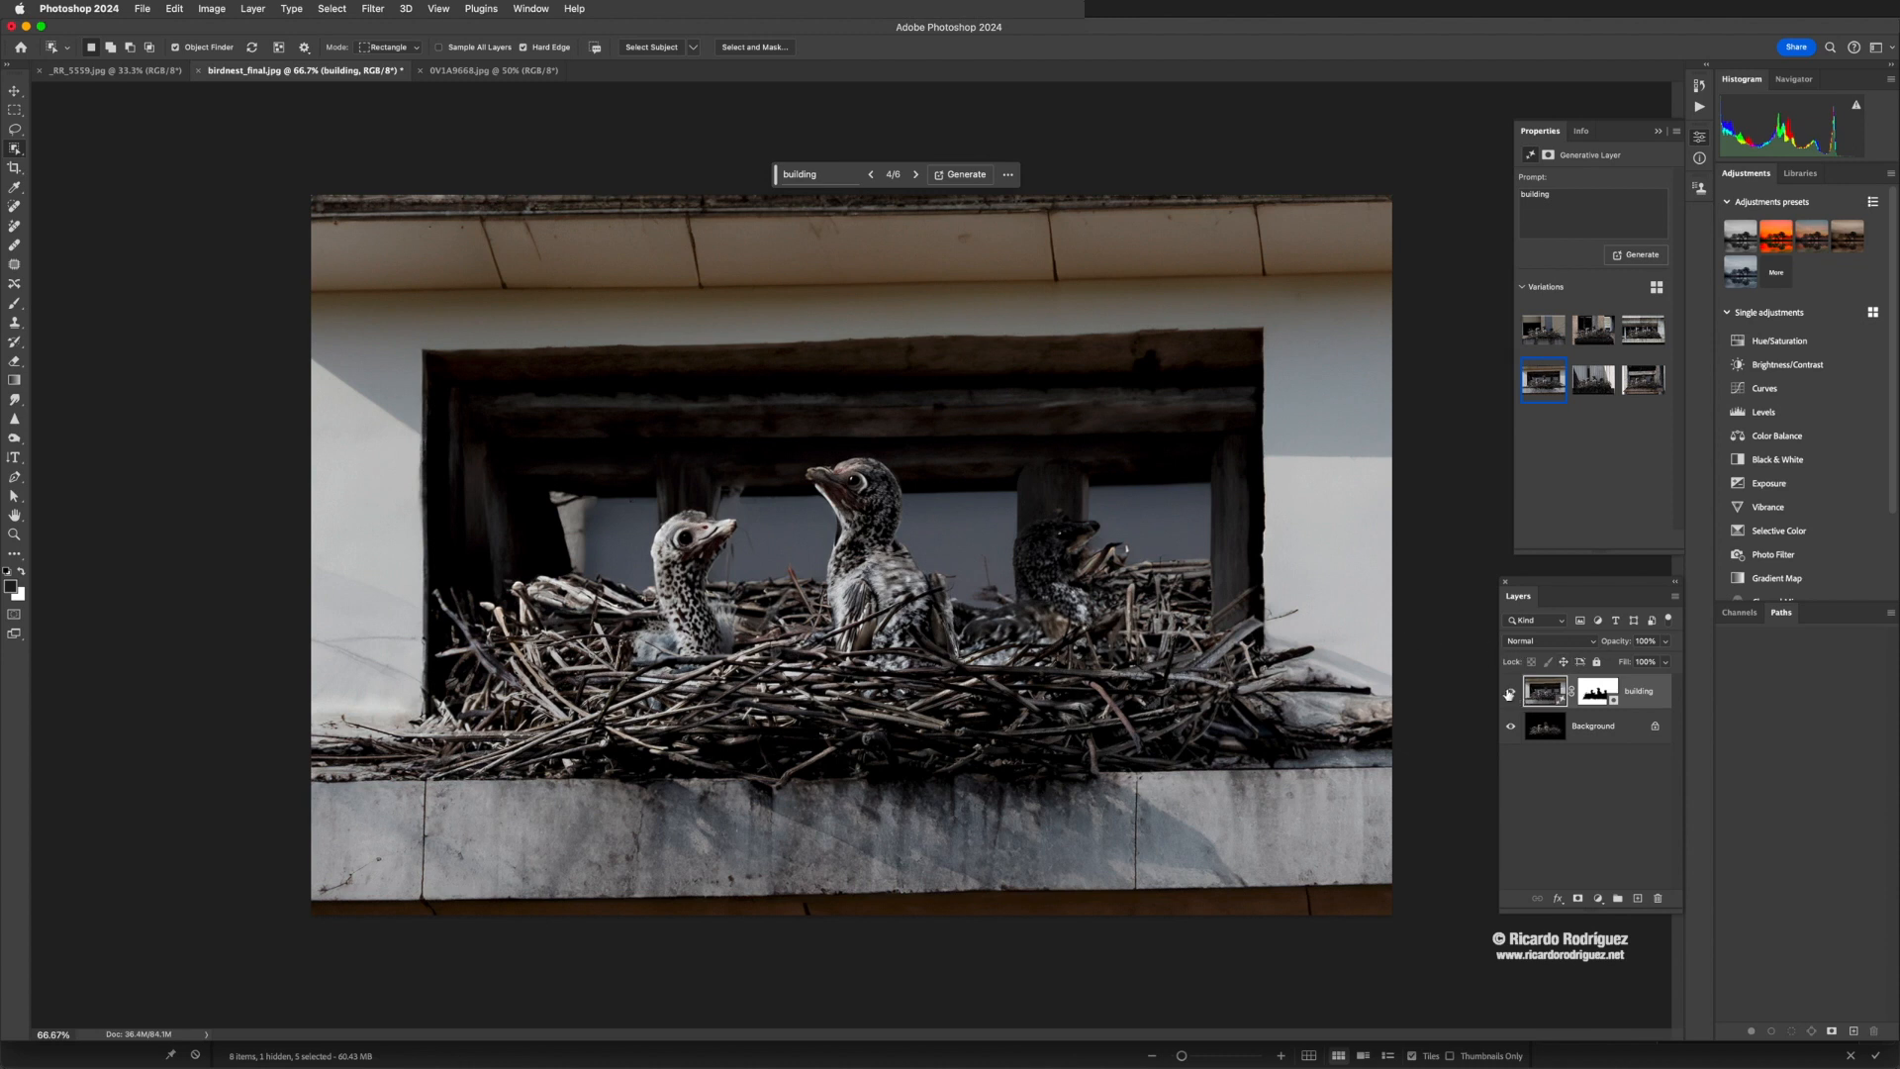
Hide the building layer and make the Background layer active with the Remove tool ready
left_click(1510, 694)
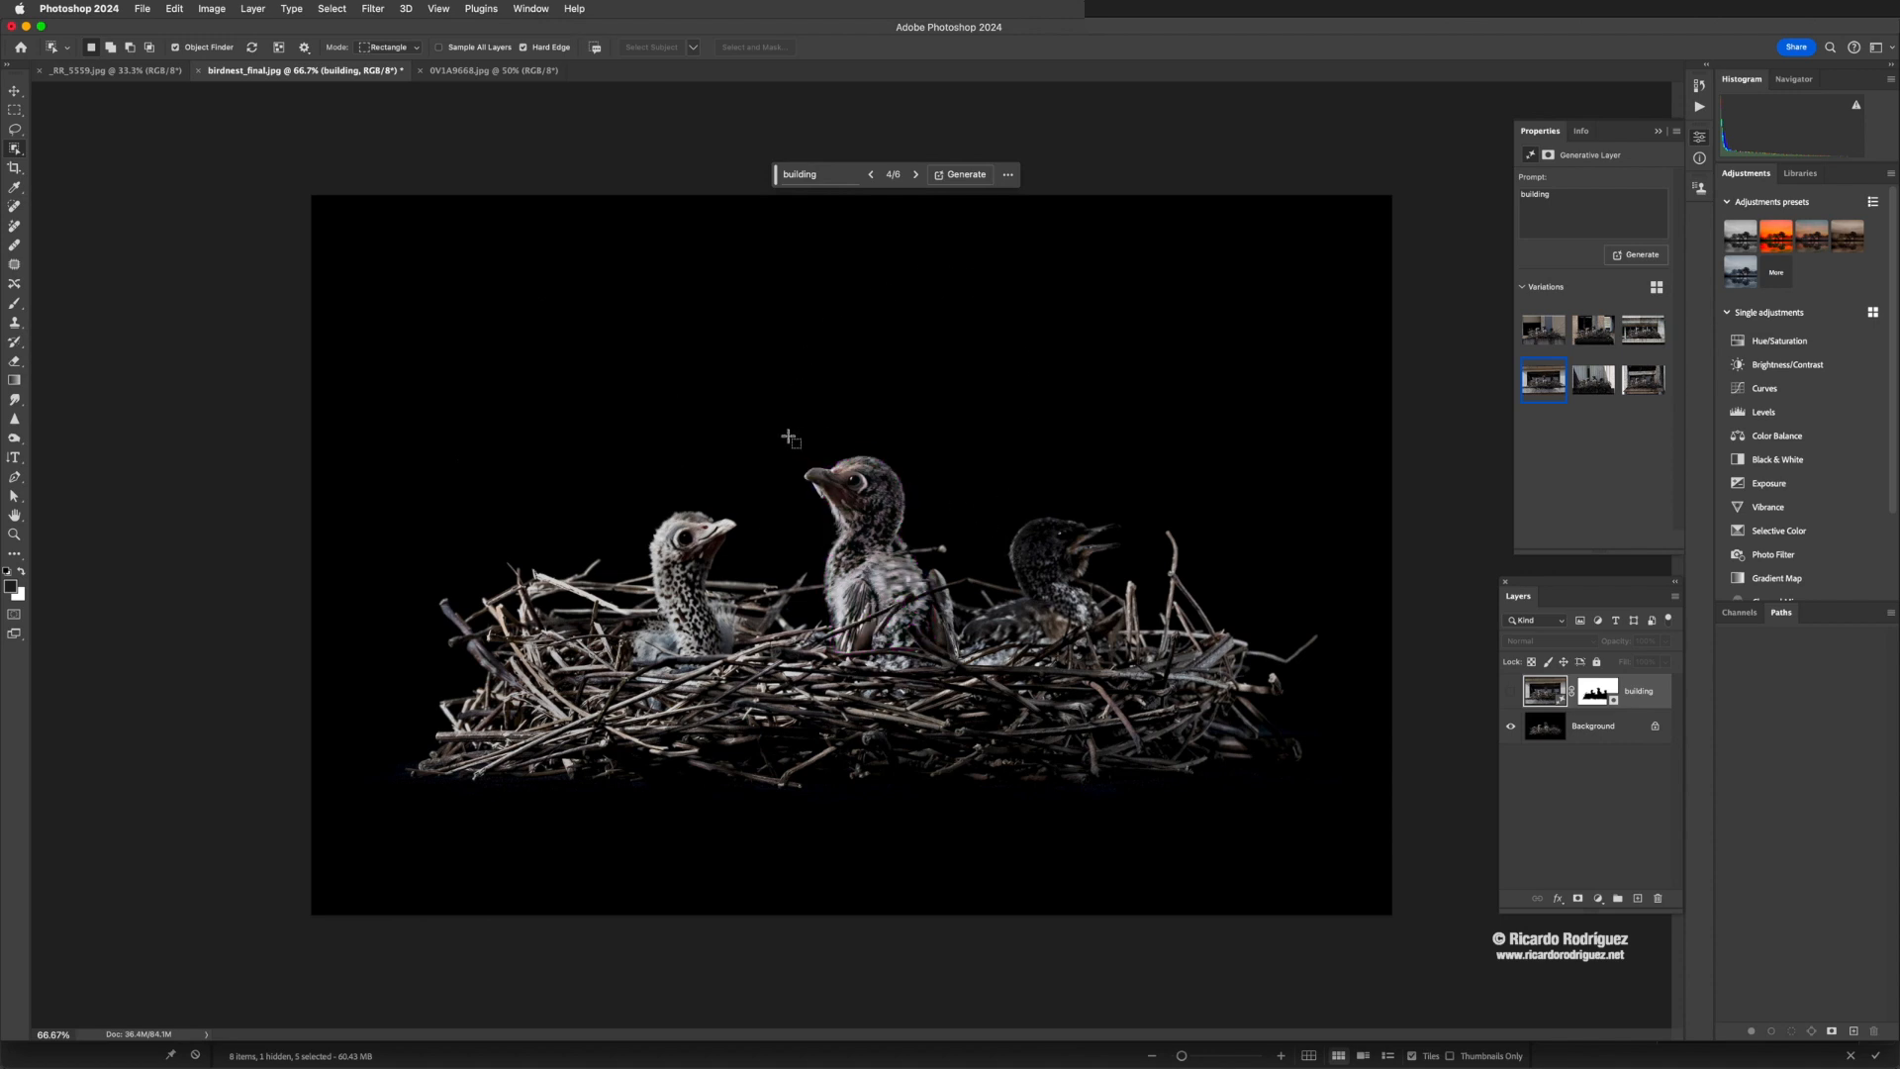
key("j")
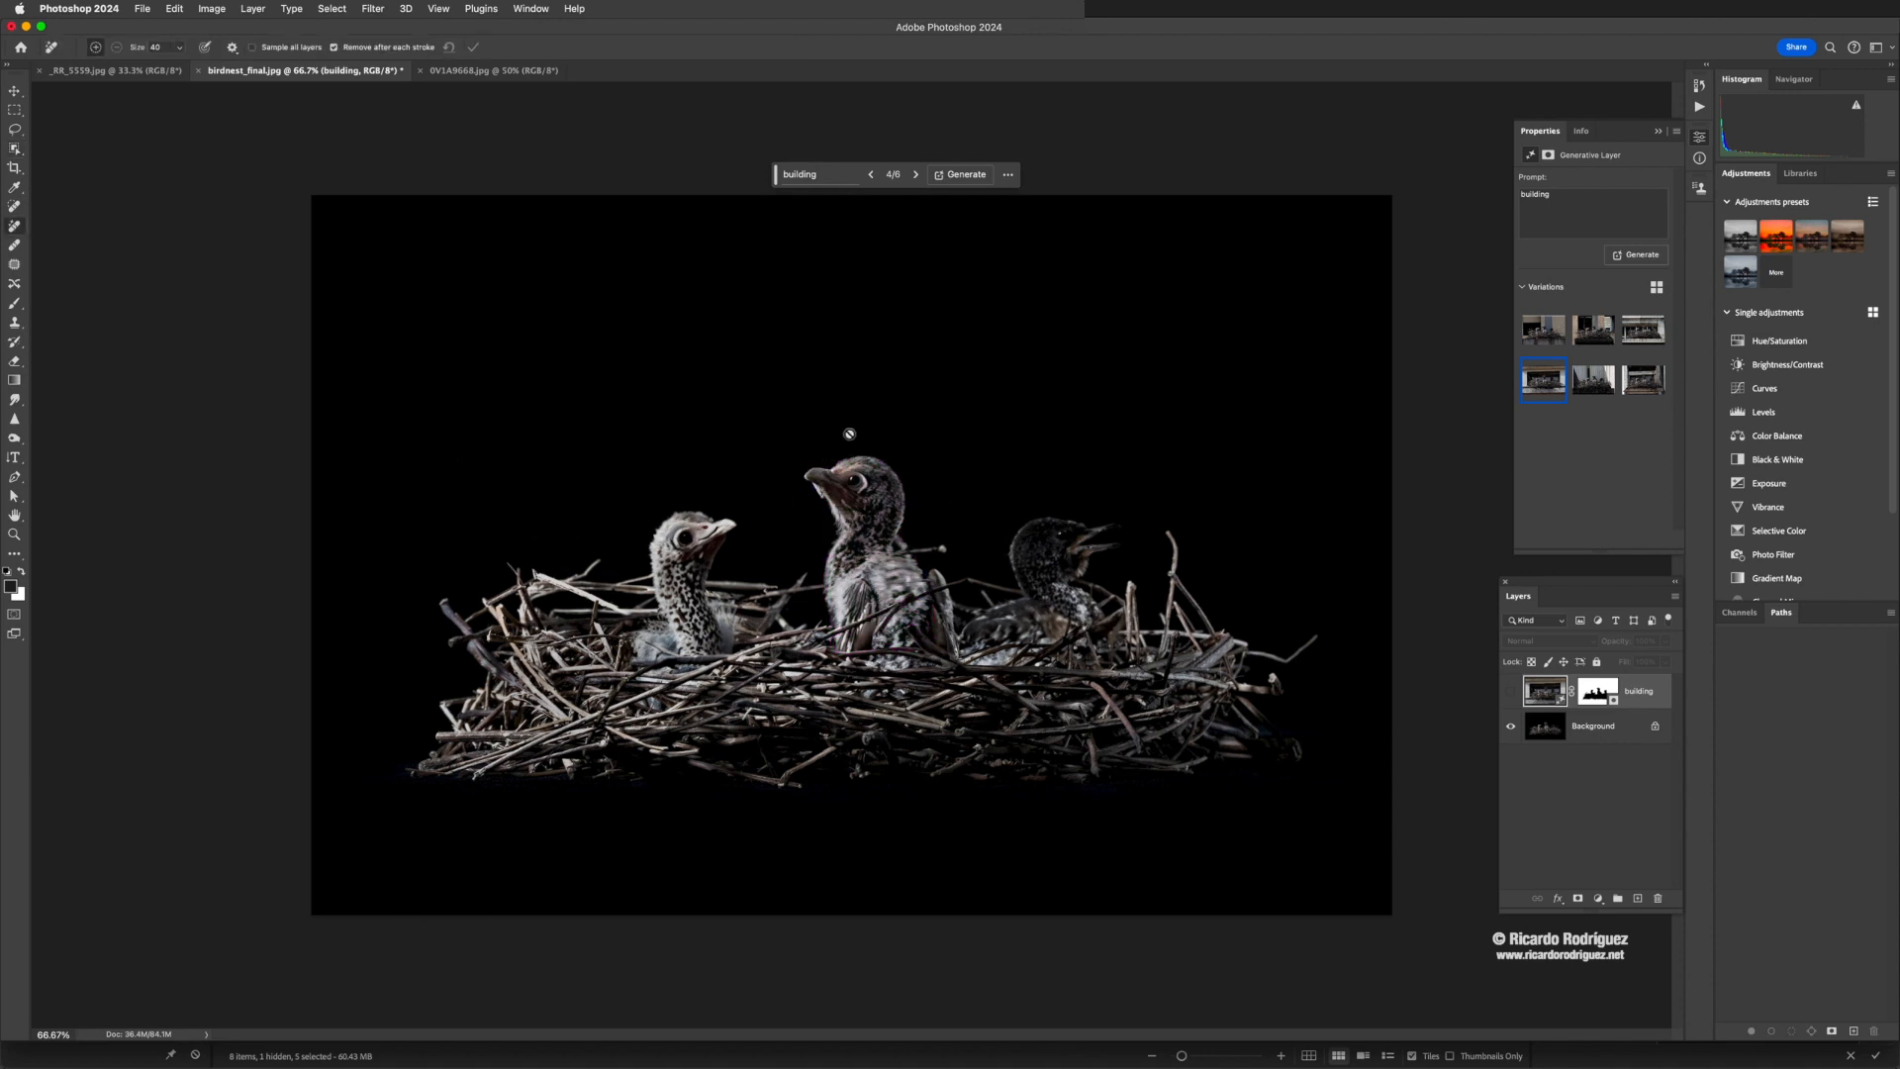
left_click(1628, 735)
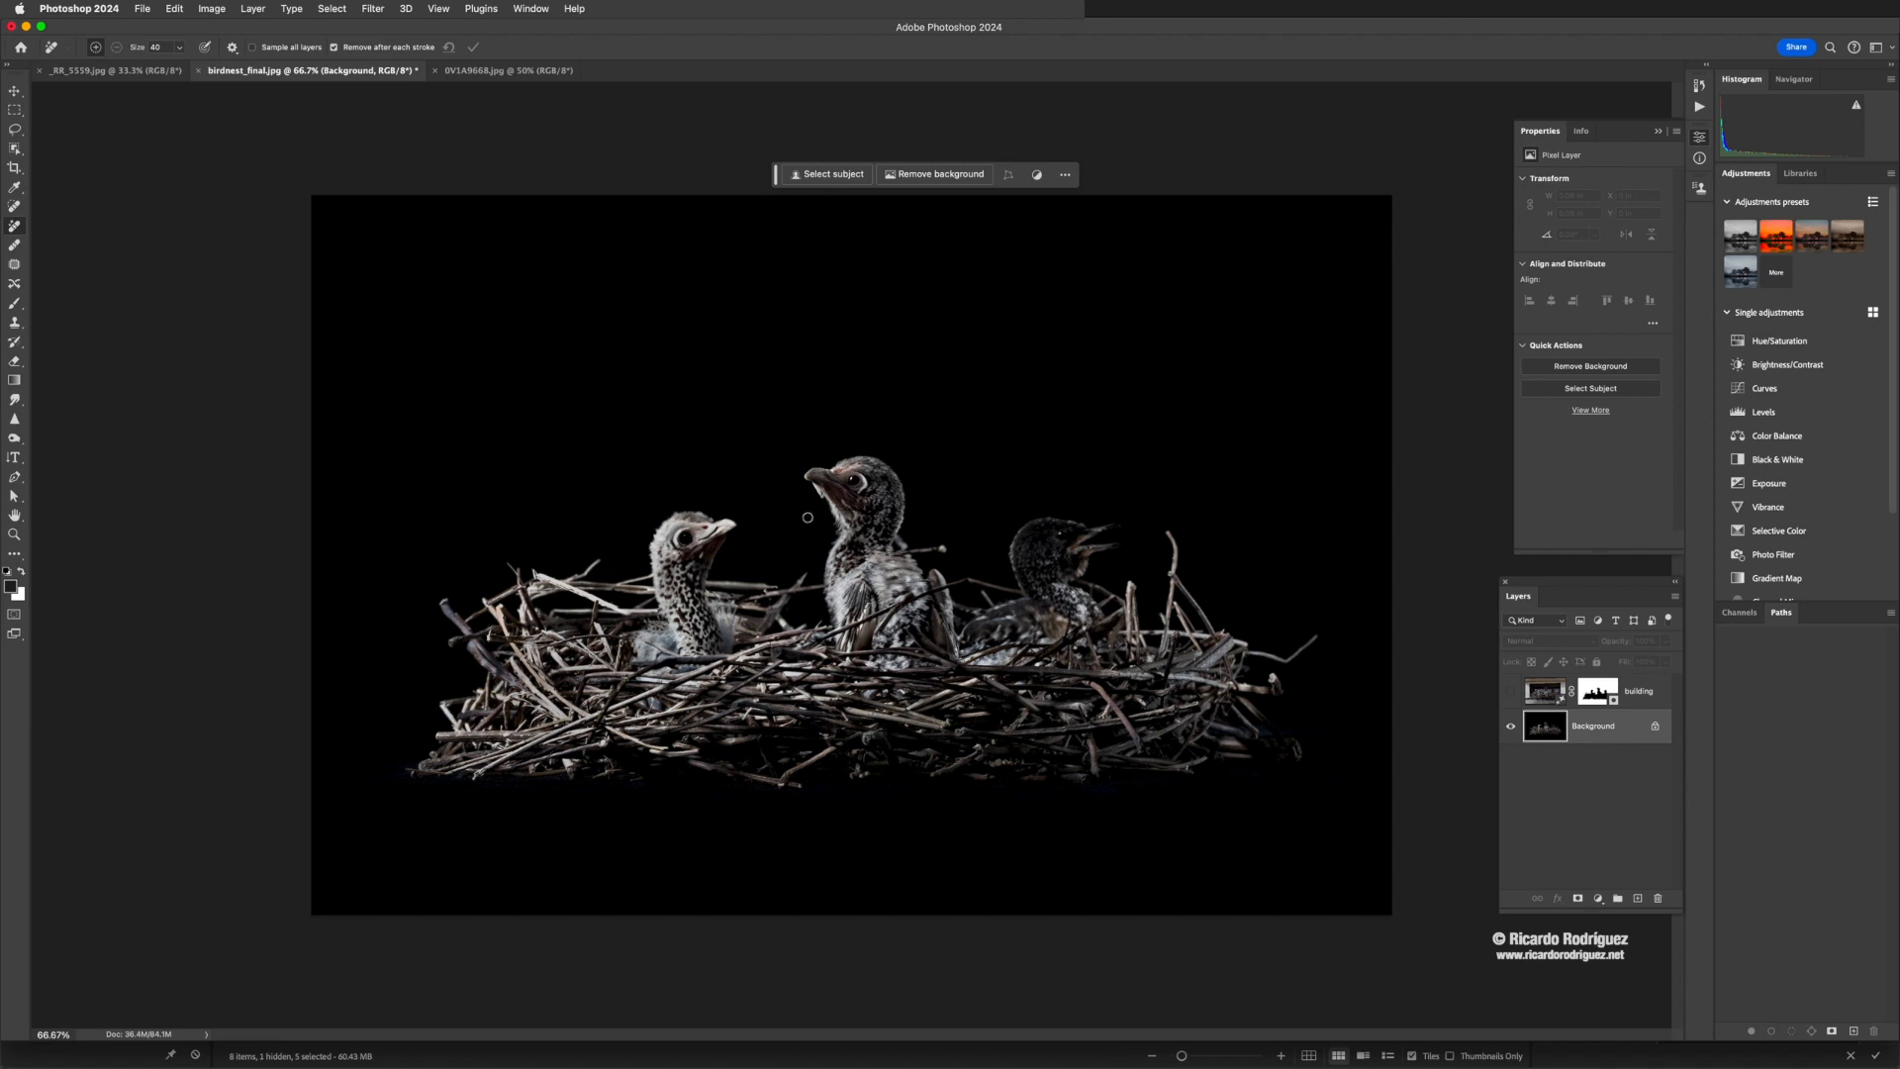
Switch to the seascape 0V1A9668.jpg, lasso a rounded area across the horizon near its centre, and generate a fill with the prompt "sailboat"
left_click(461, 77)
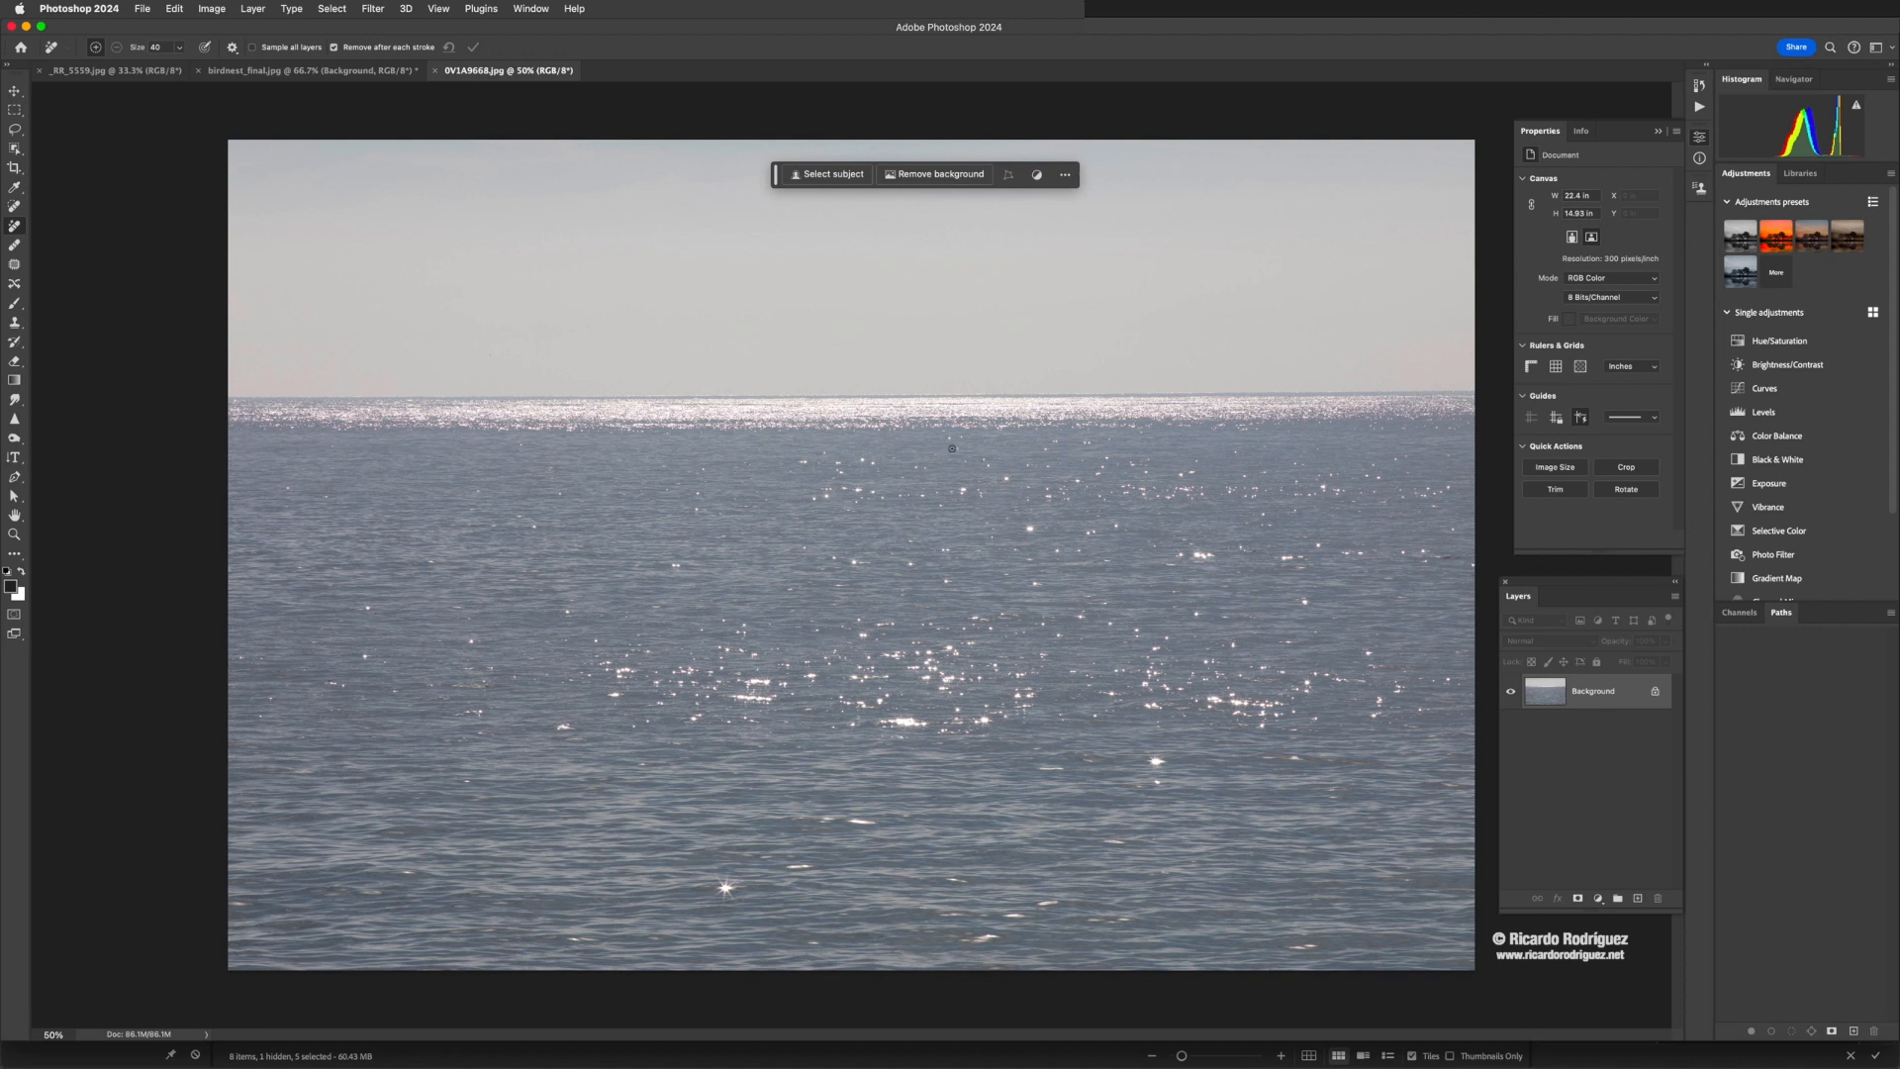
key("l")
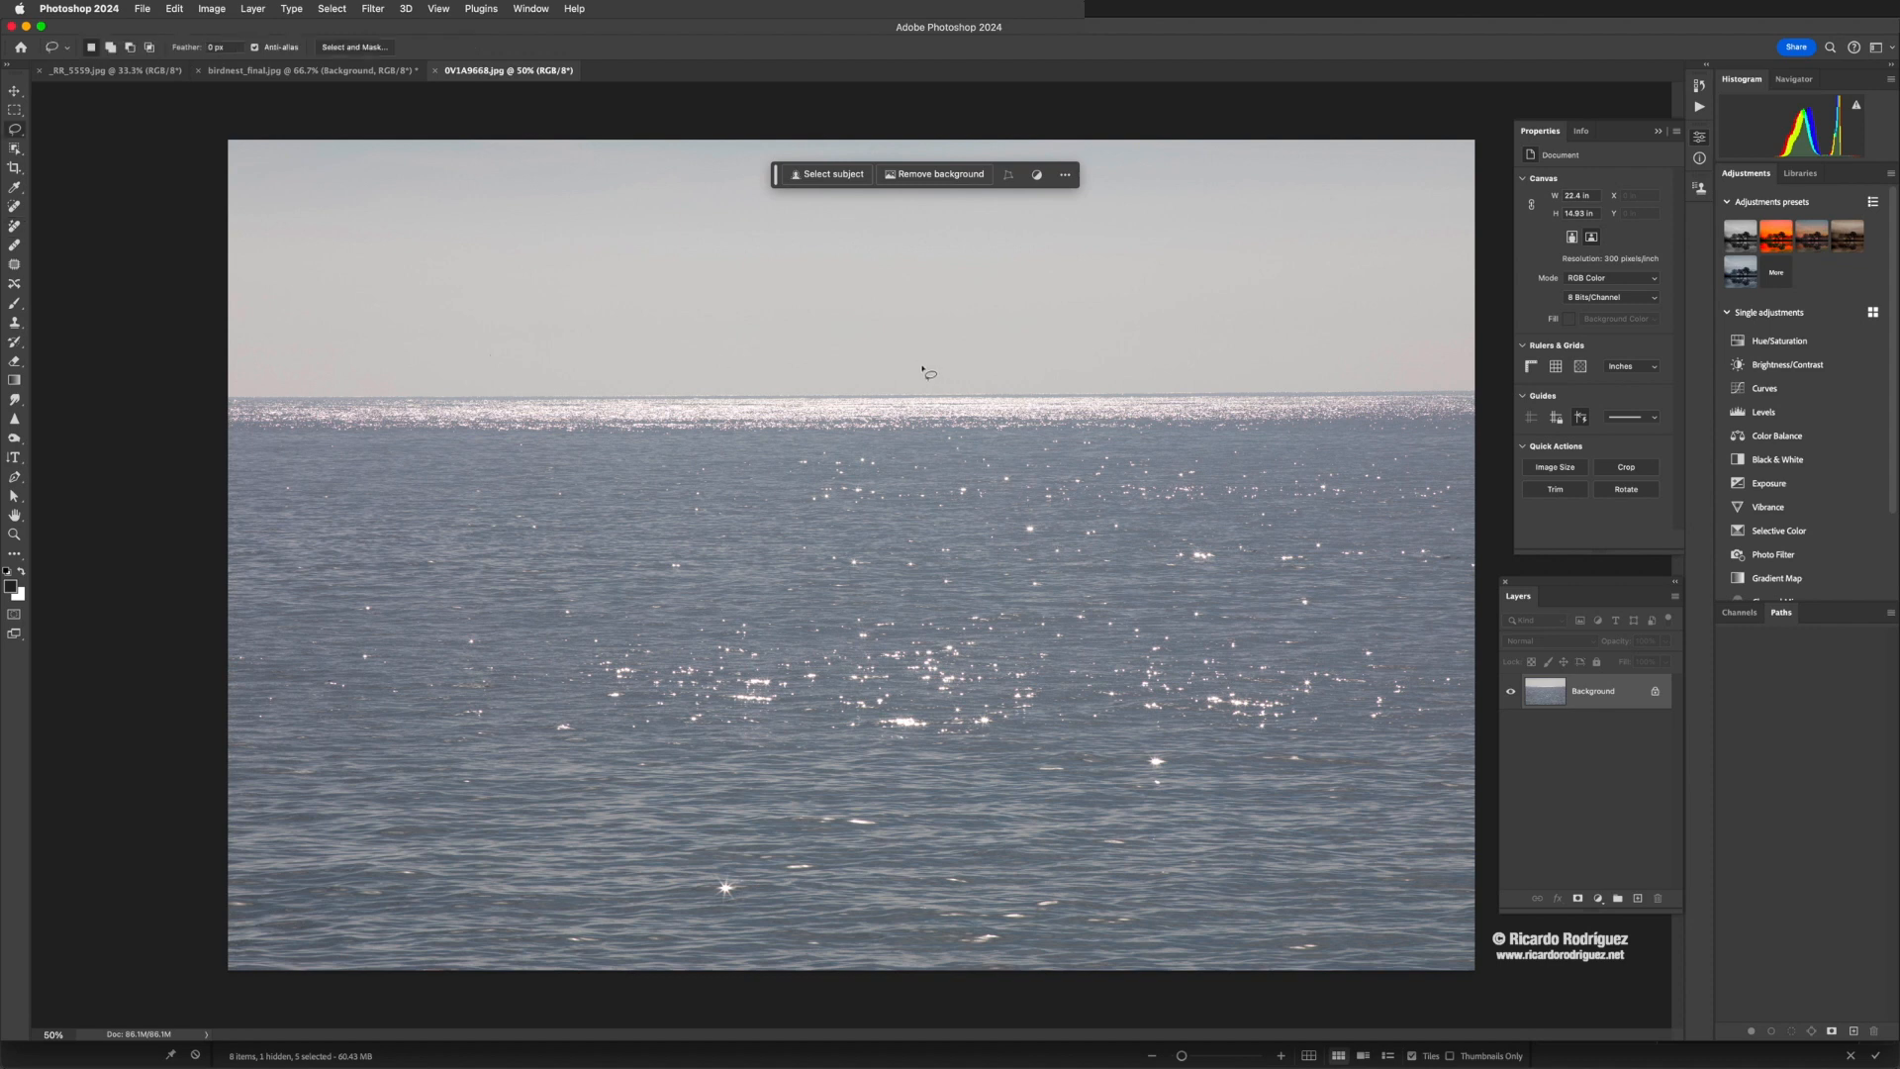
mouse_move(1011, 492)
left_mouse_down()
mouse_move(1015, 437)
mouse_move(958, 332)
mouse_move(848, 311)
mouse_move(754, 352)
mouse_move(749, 484)
mouse_move(852, 535)
mouse_move(966, 533)
mouse_move(1010, 478)
left_mouse_up()
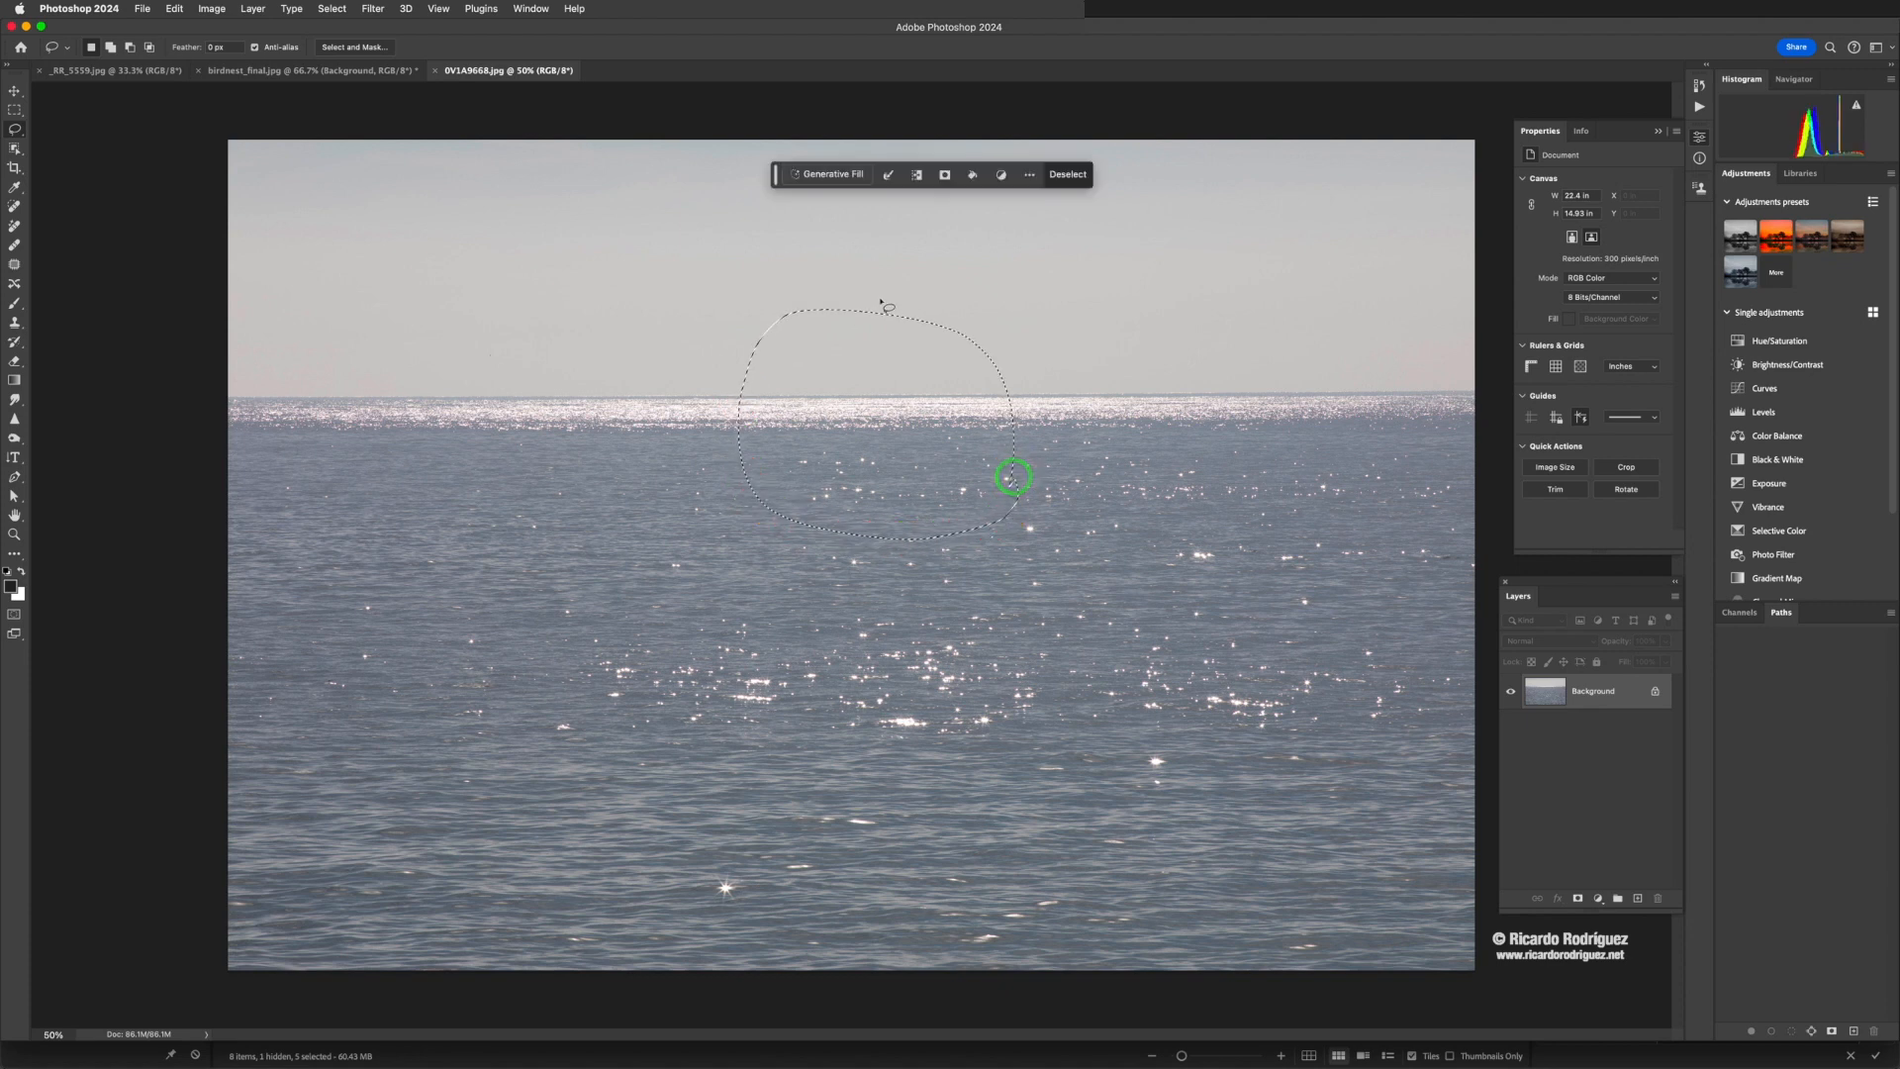
left_click(839, 176)
type("s")
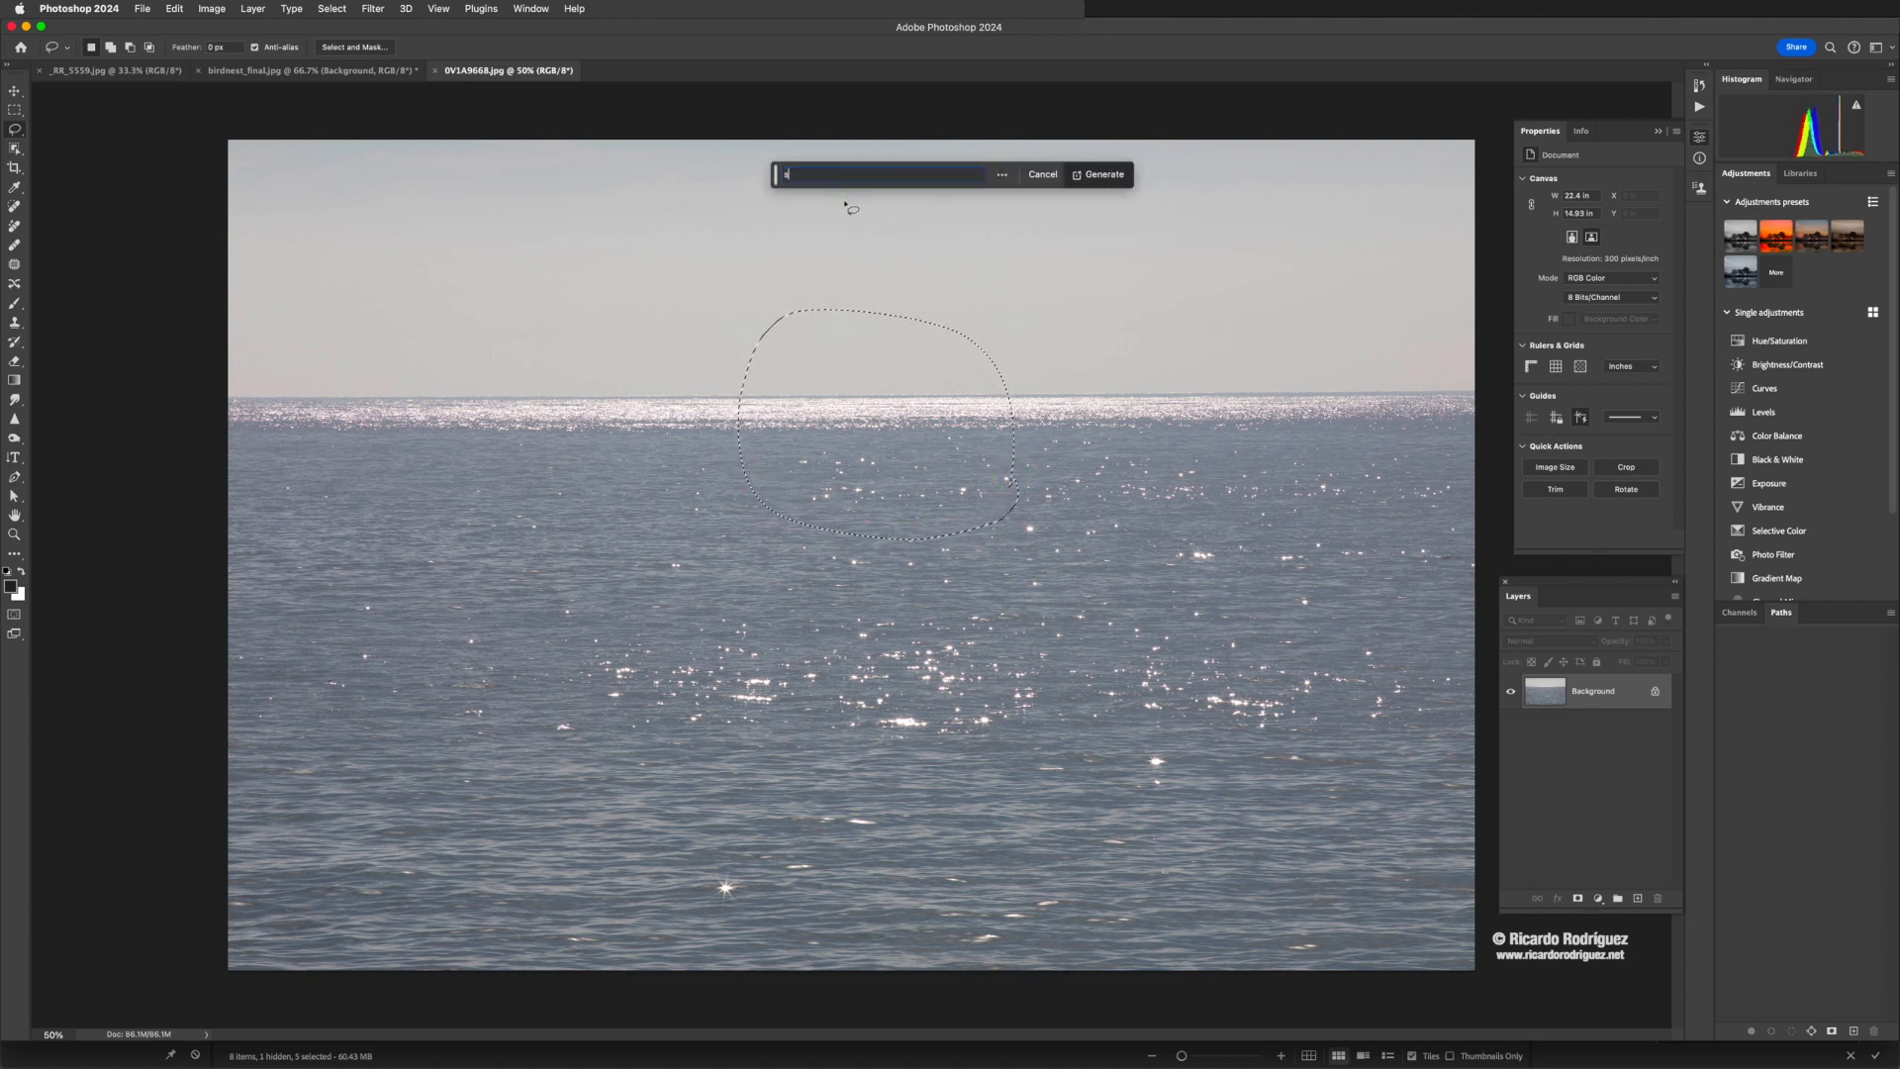
type("ailboat")
left_click(1089, 180)
left_click(1090, 178)
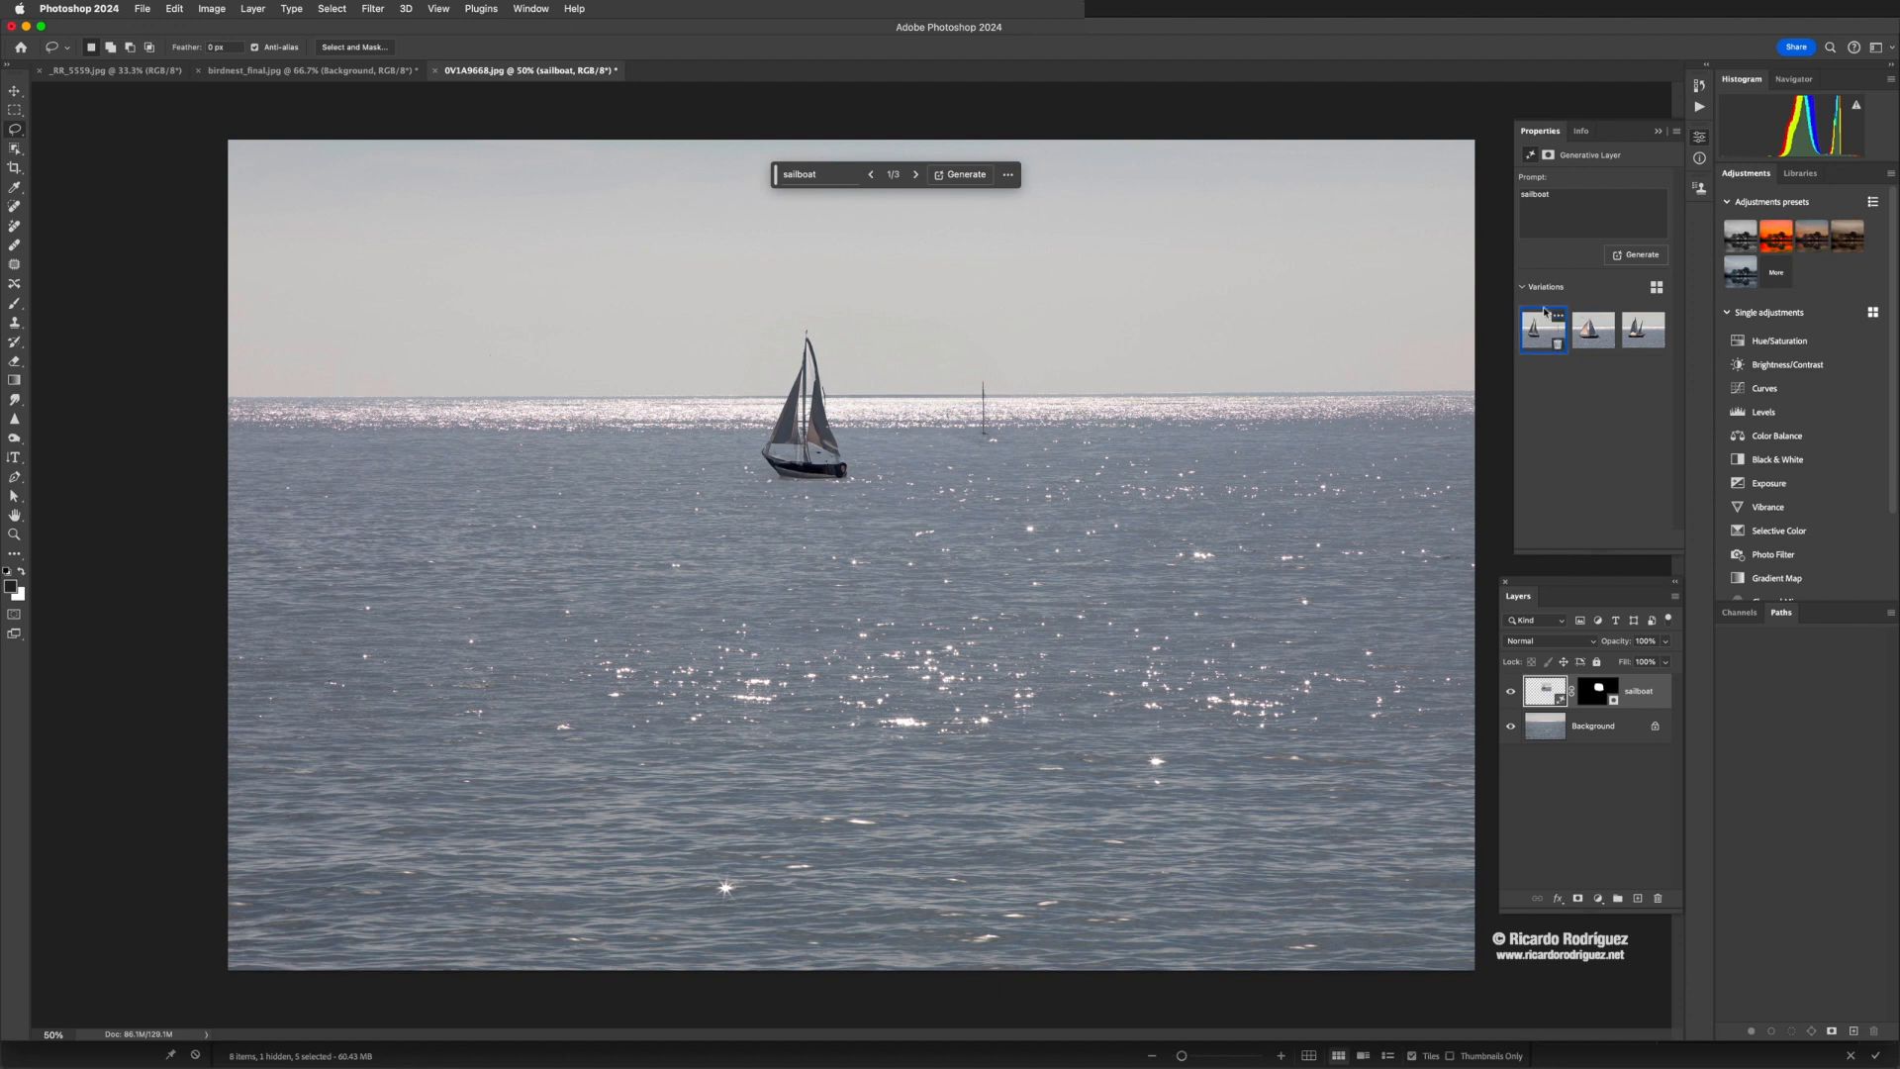
View the second and third sailboat variations, and generate another set for the same layer
left_click(1588, 336)
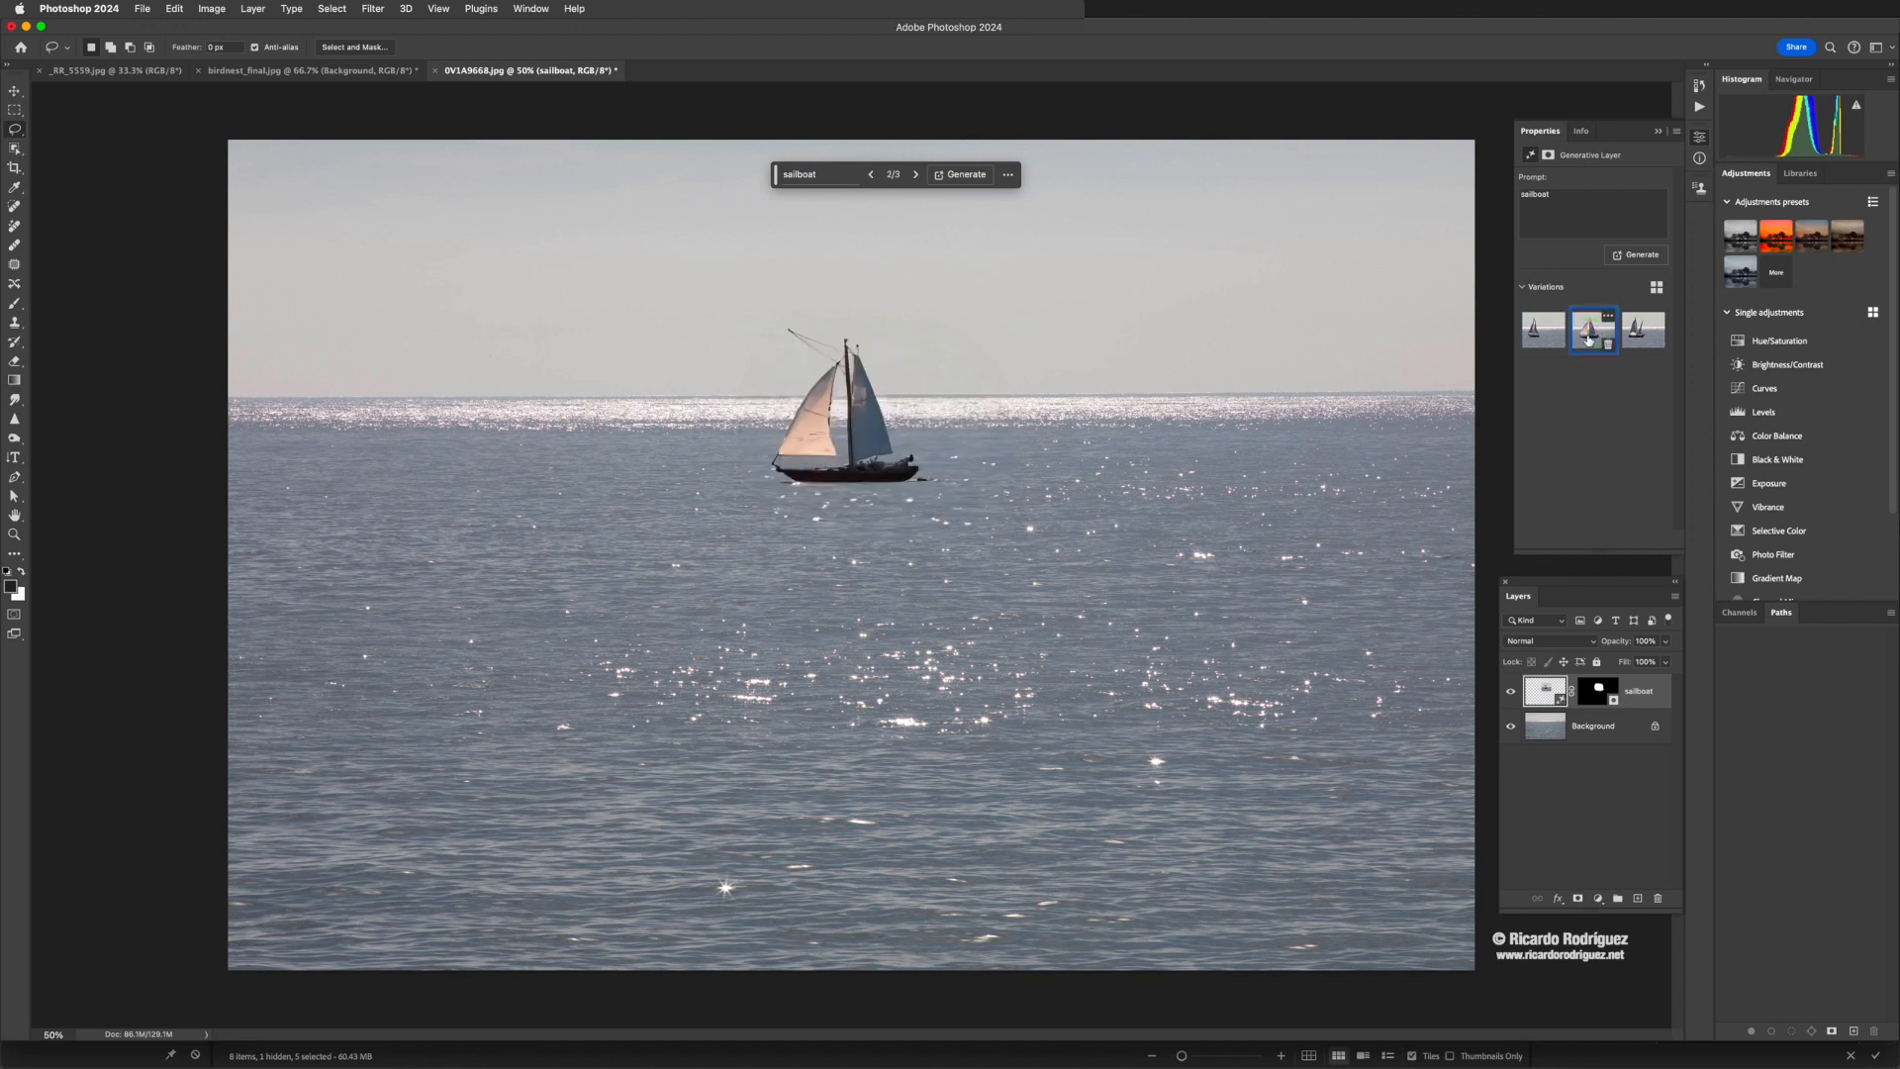
left_click(1633, 330)
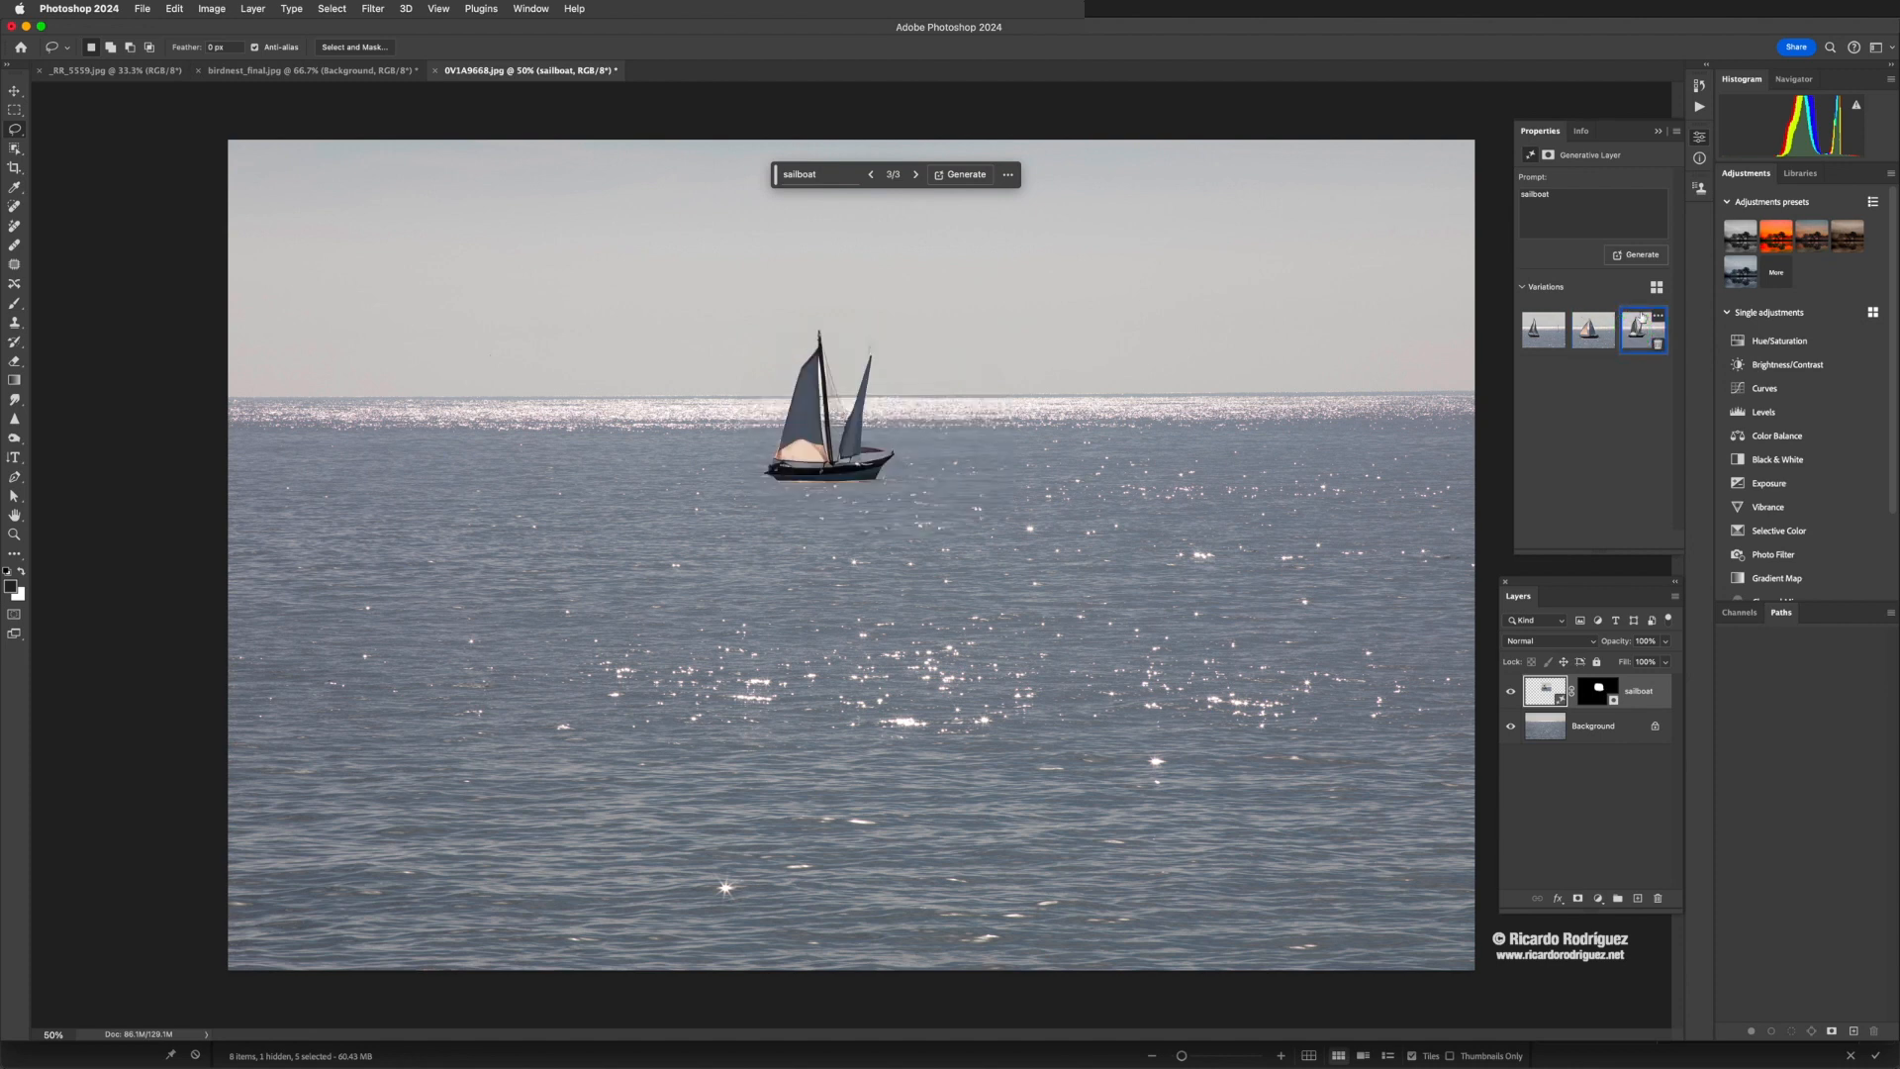
left_click(1638, 255)
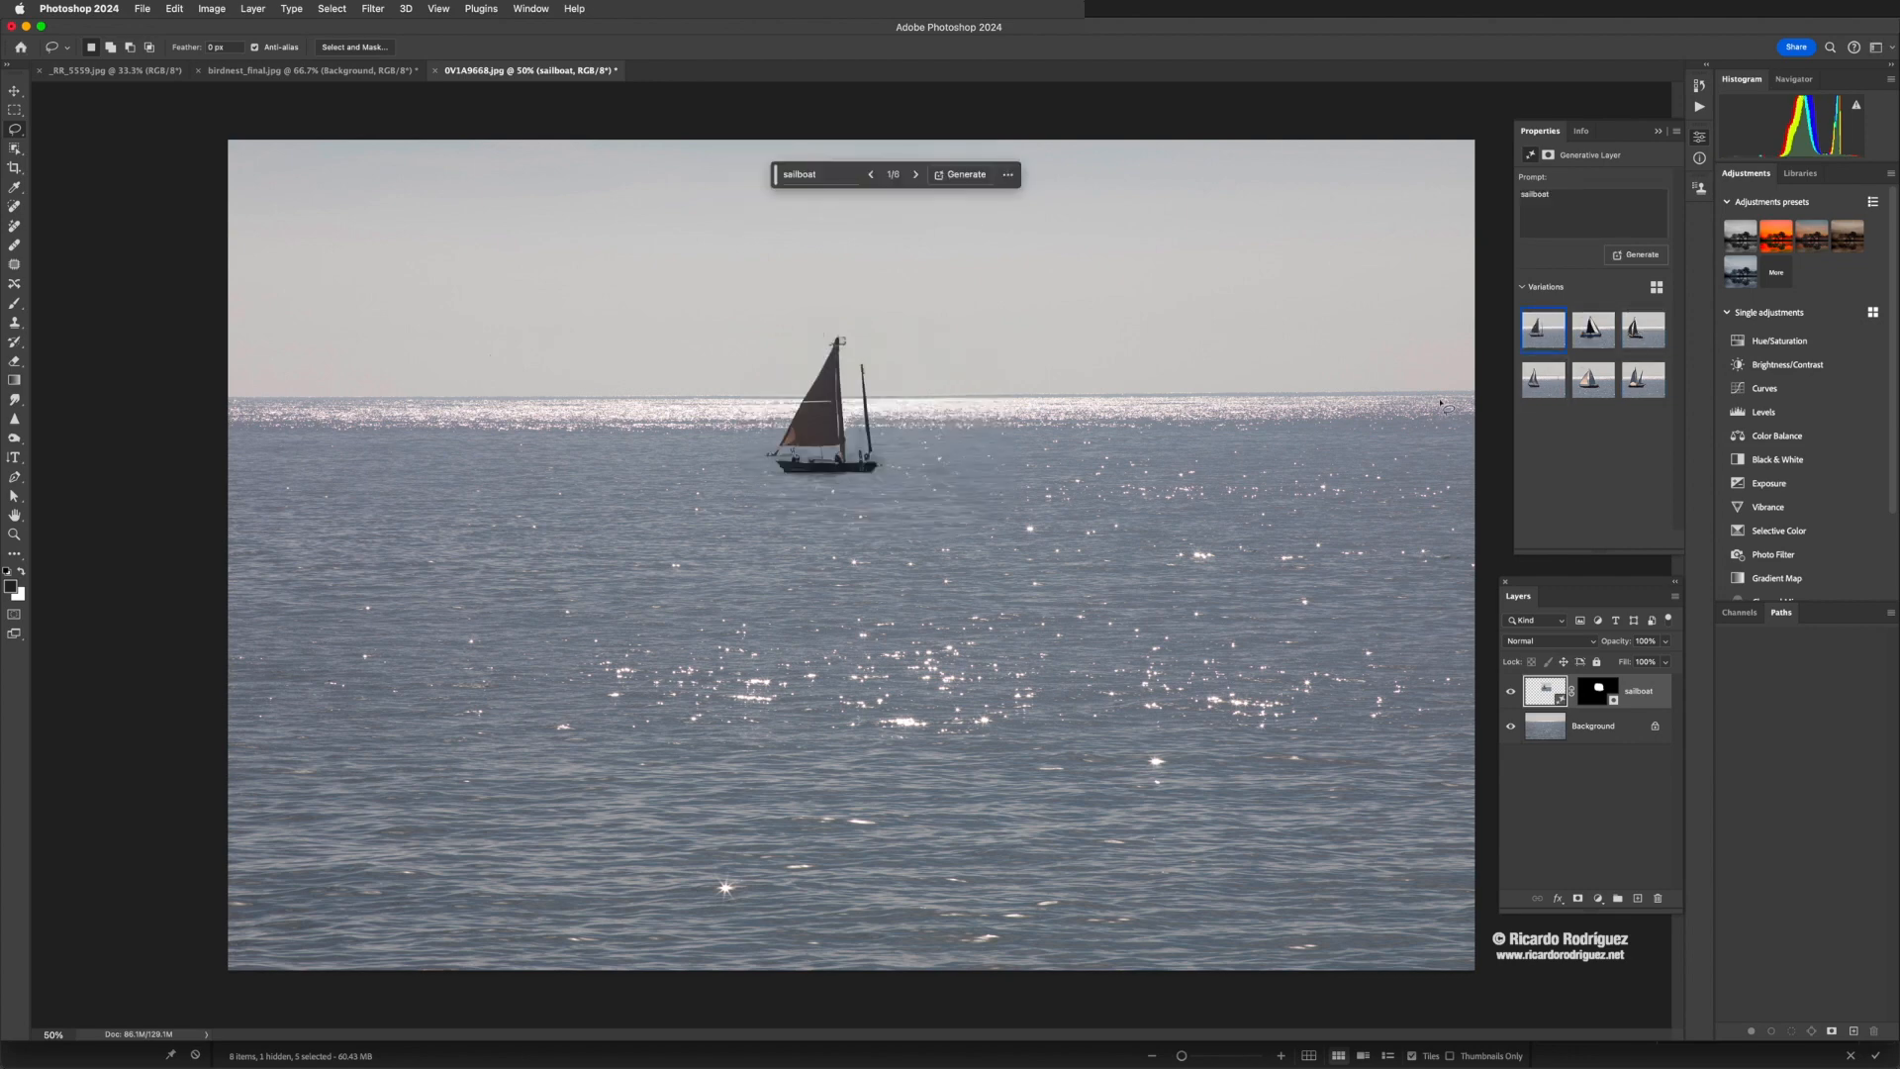
Compare the new sailboats against the whole seascape and choose the second variation, with one dark and one light sail
key("super+minus")
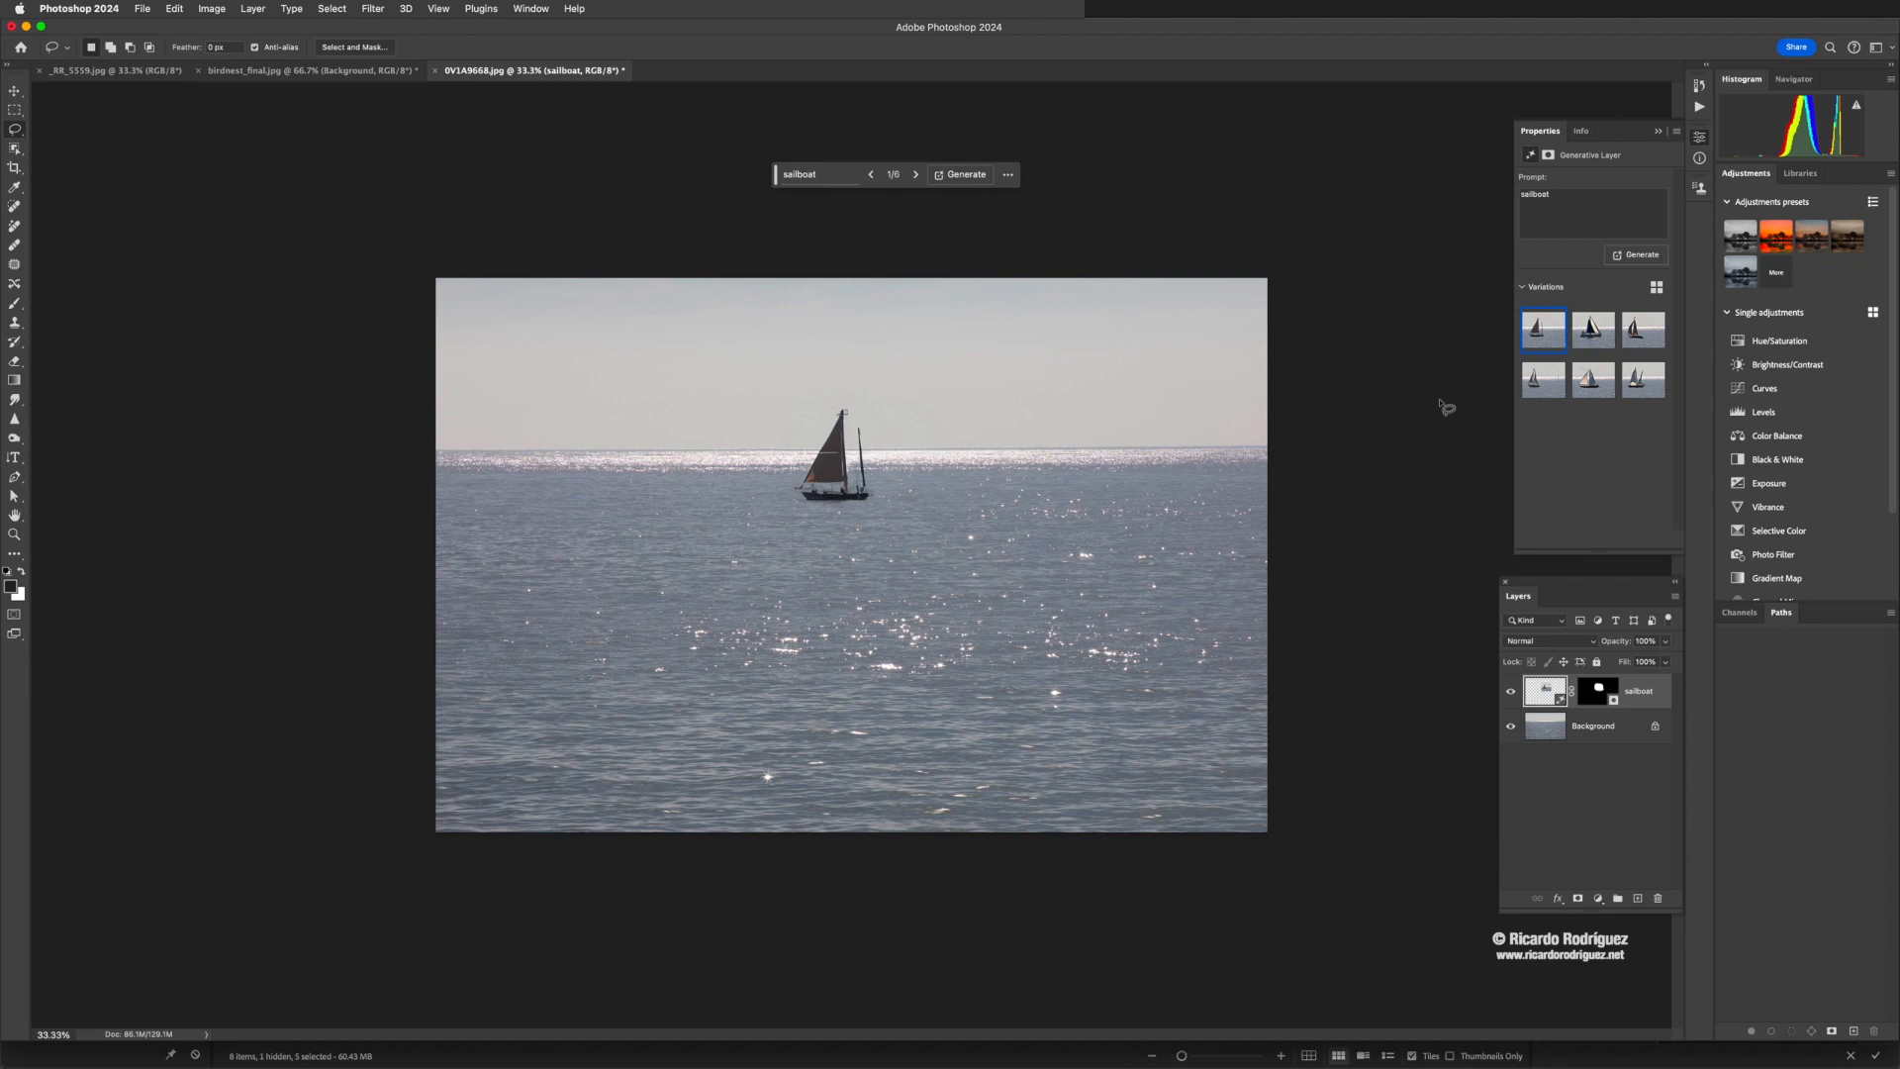
left_click(1588, 327)
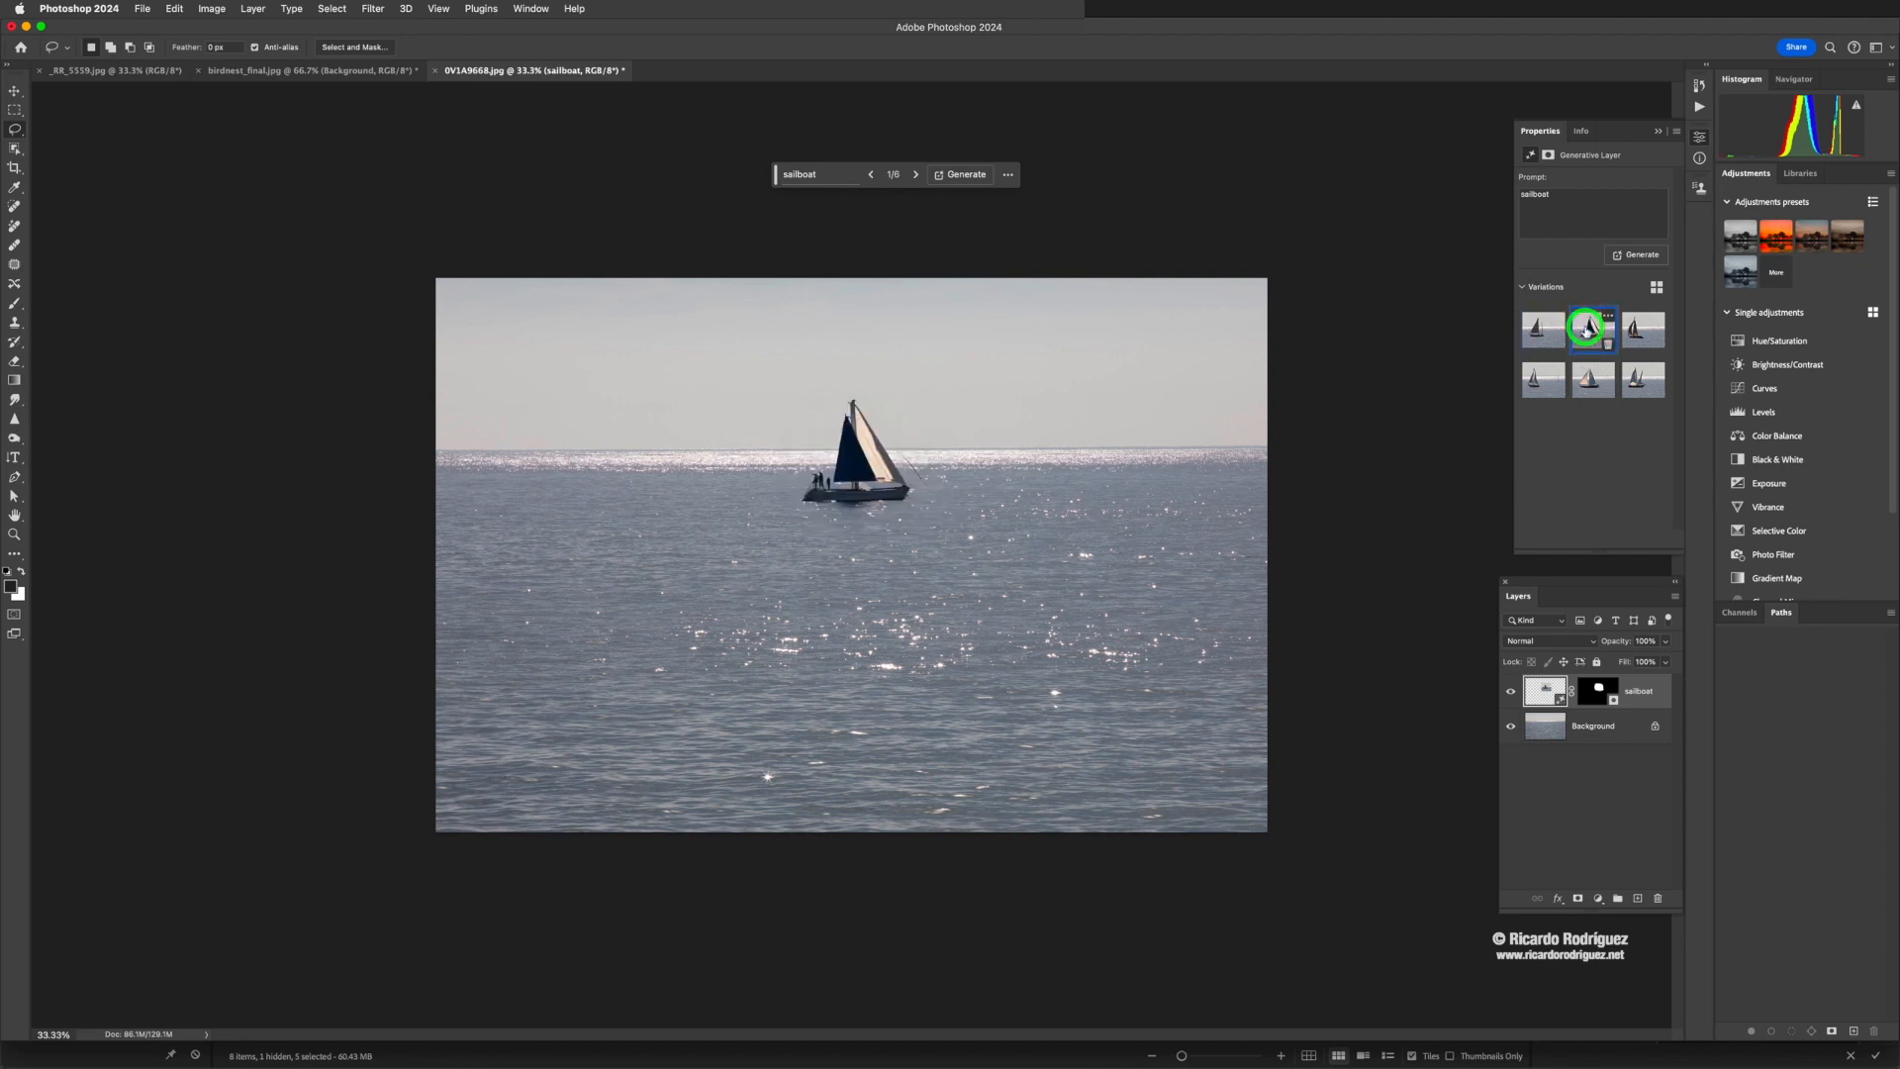
left_click(1635, 332)
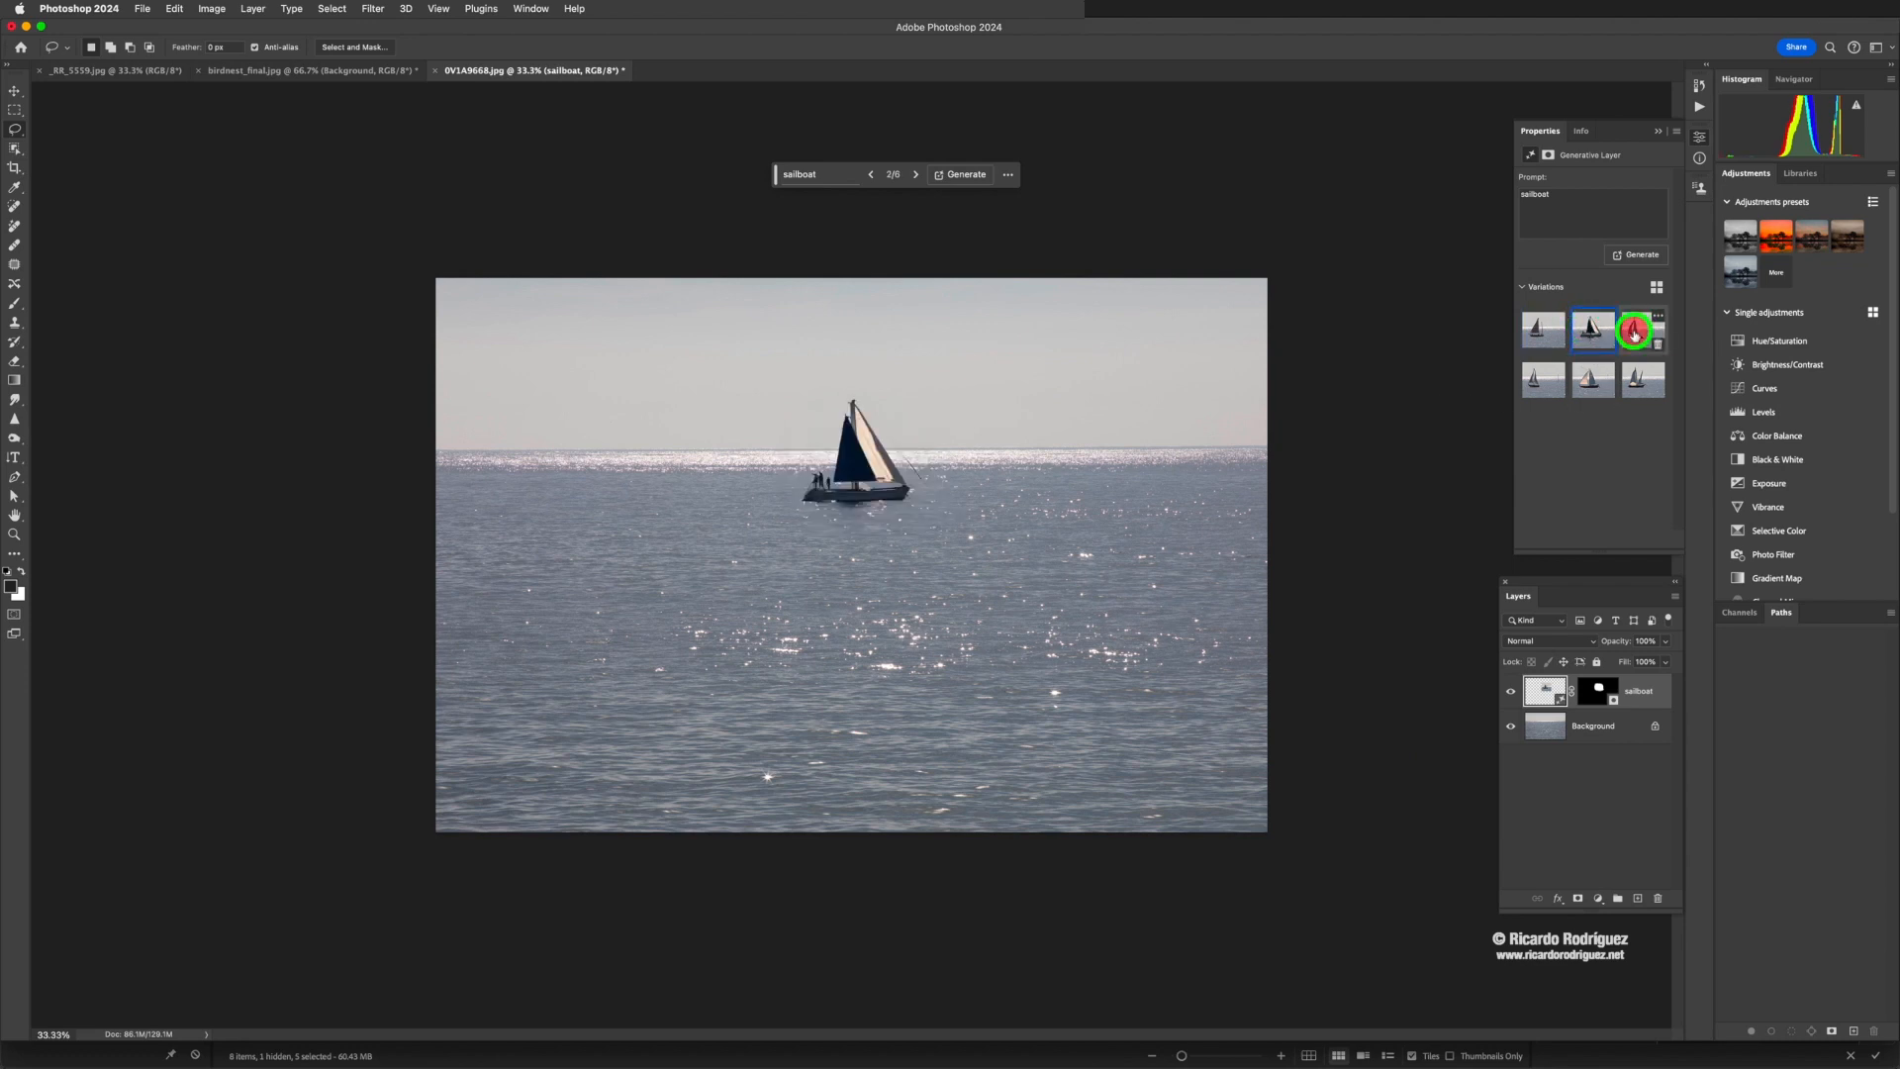
left_click(1580, 337)
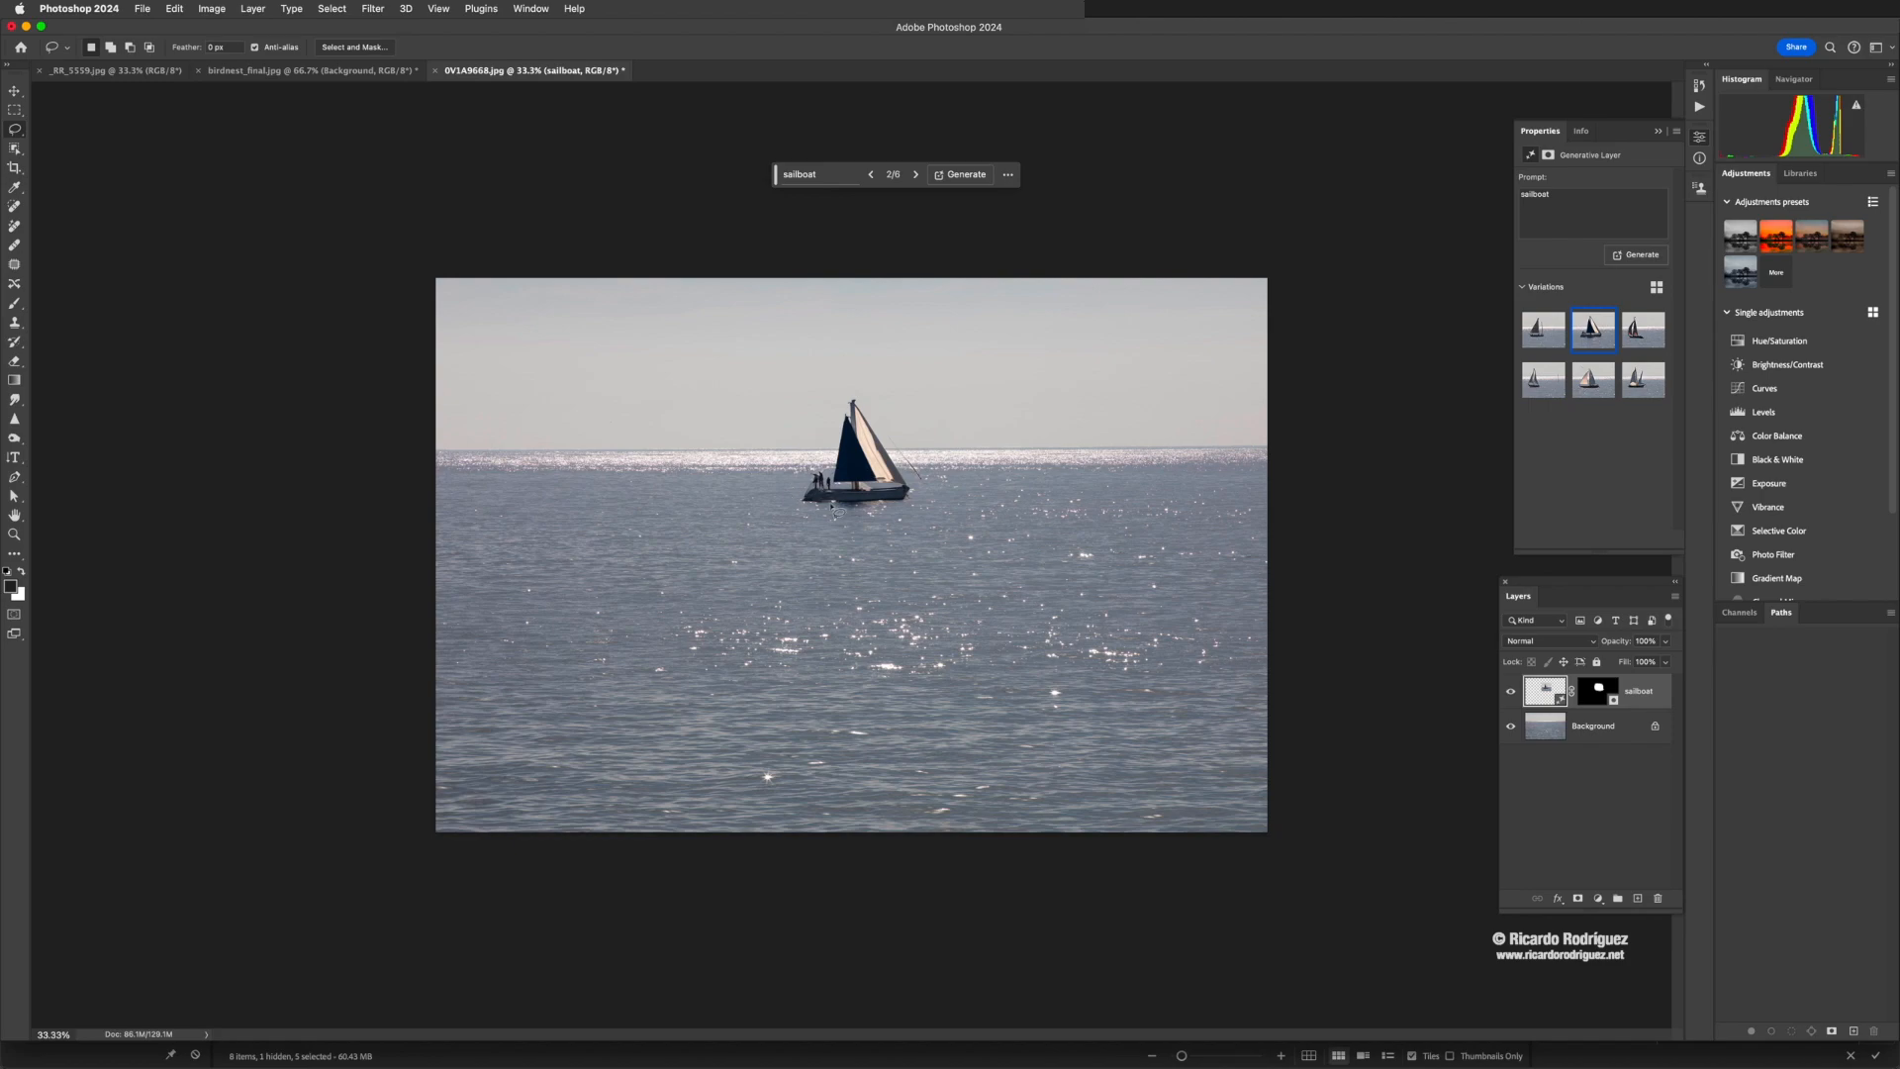
Examine the figures and hull at the stern of the chosen sailboat up close, and return to the whole seascape
key("z")
left_click_drag(810, 503, 935, 533)
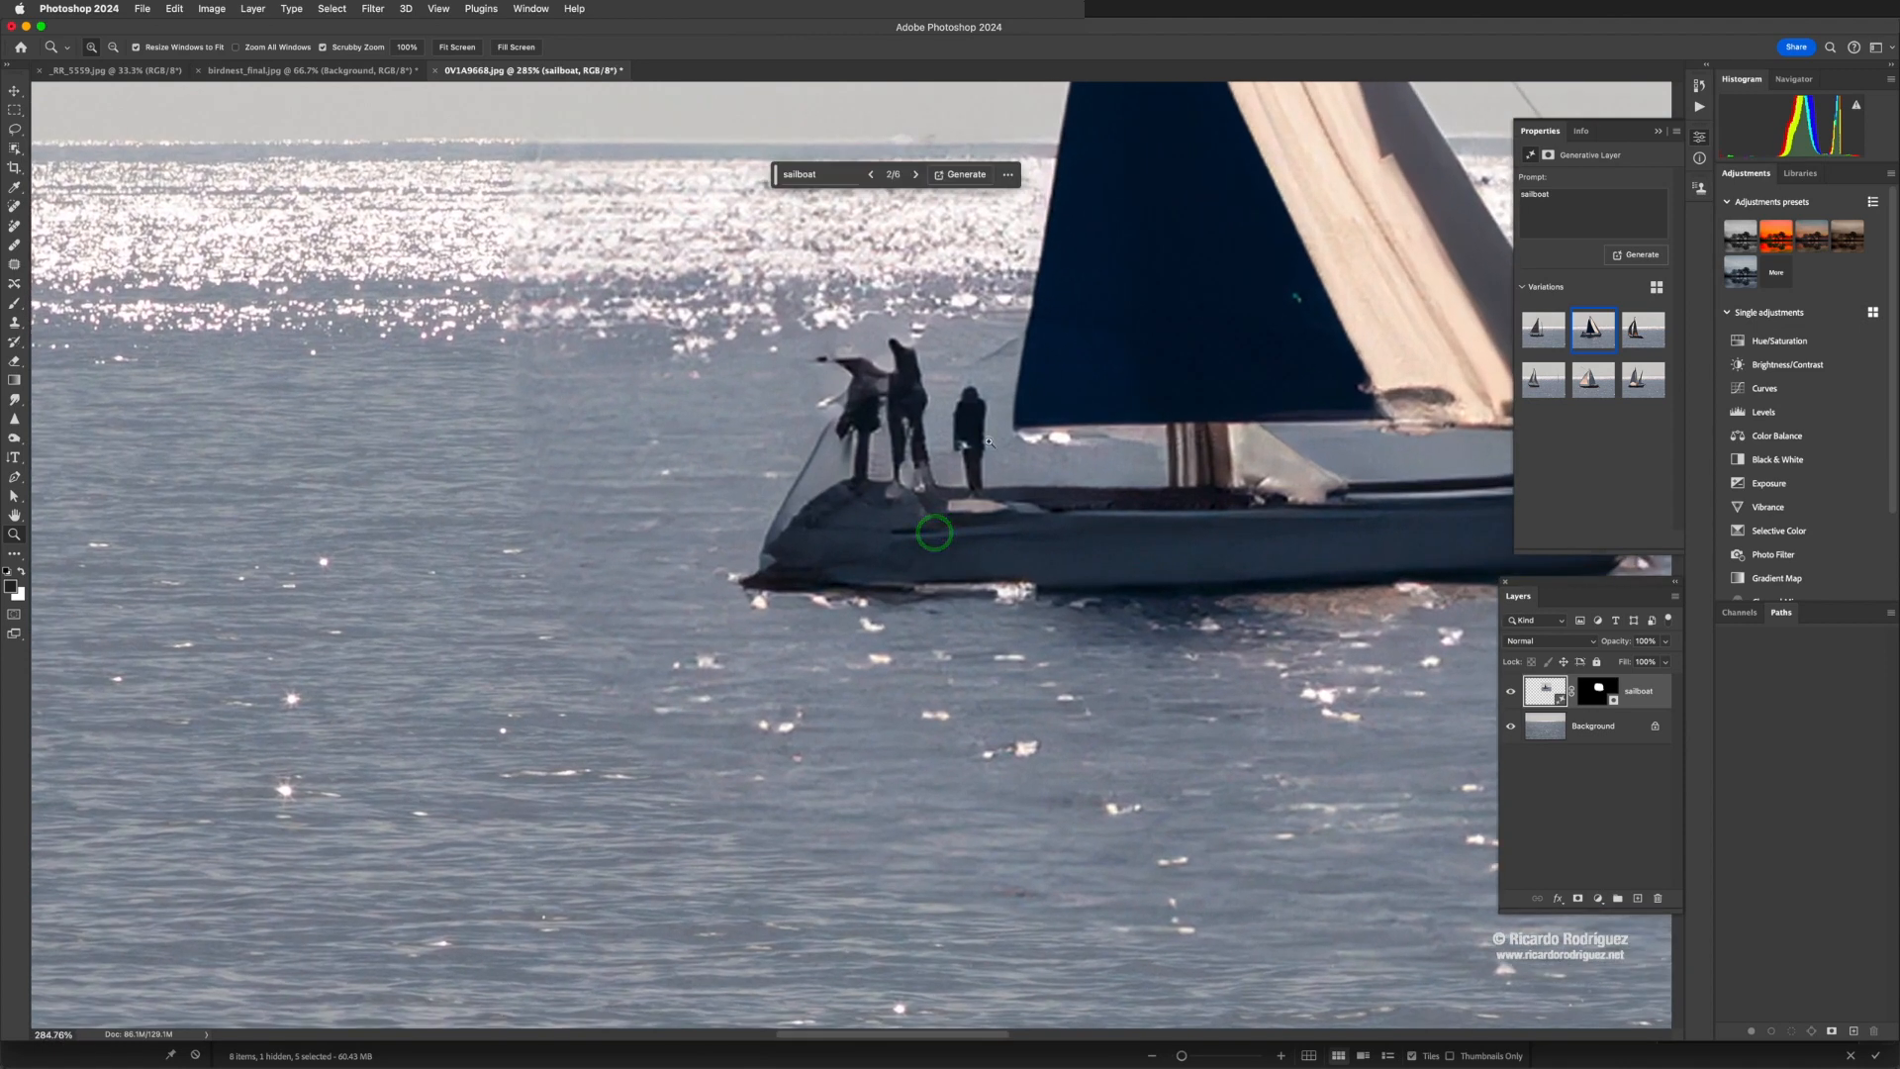
key("super+0")
key("super+minus")
key("super+minus")
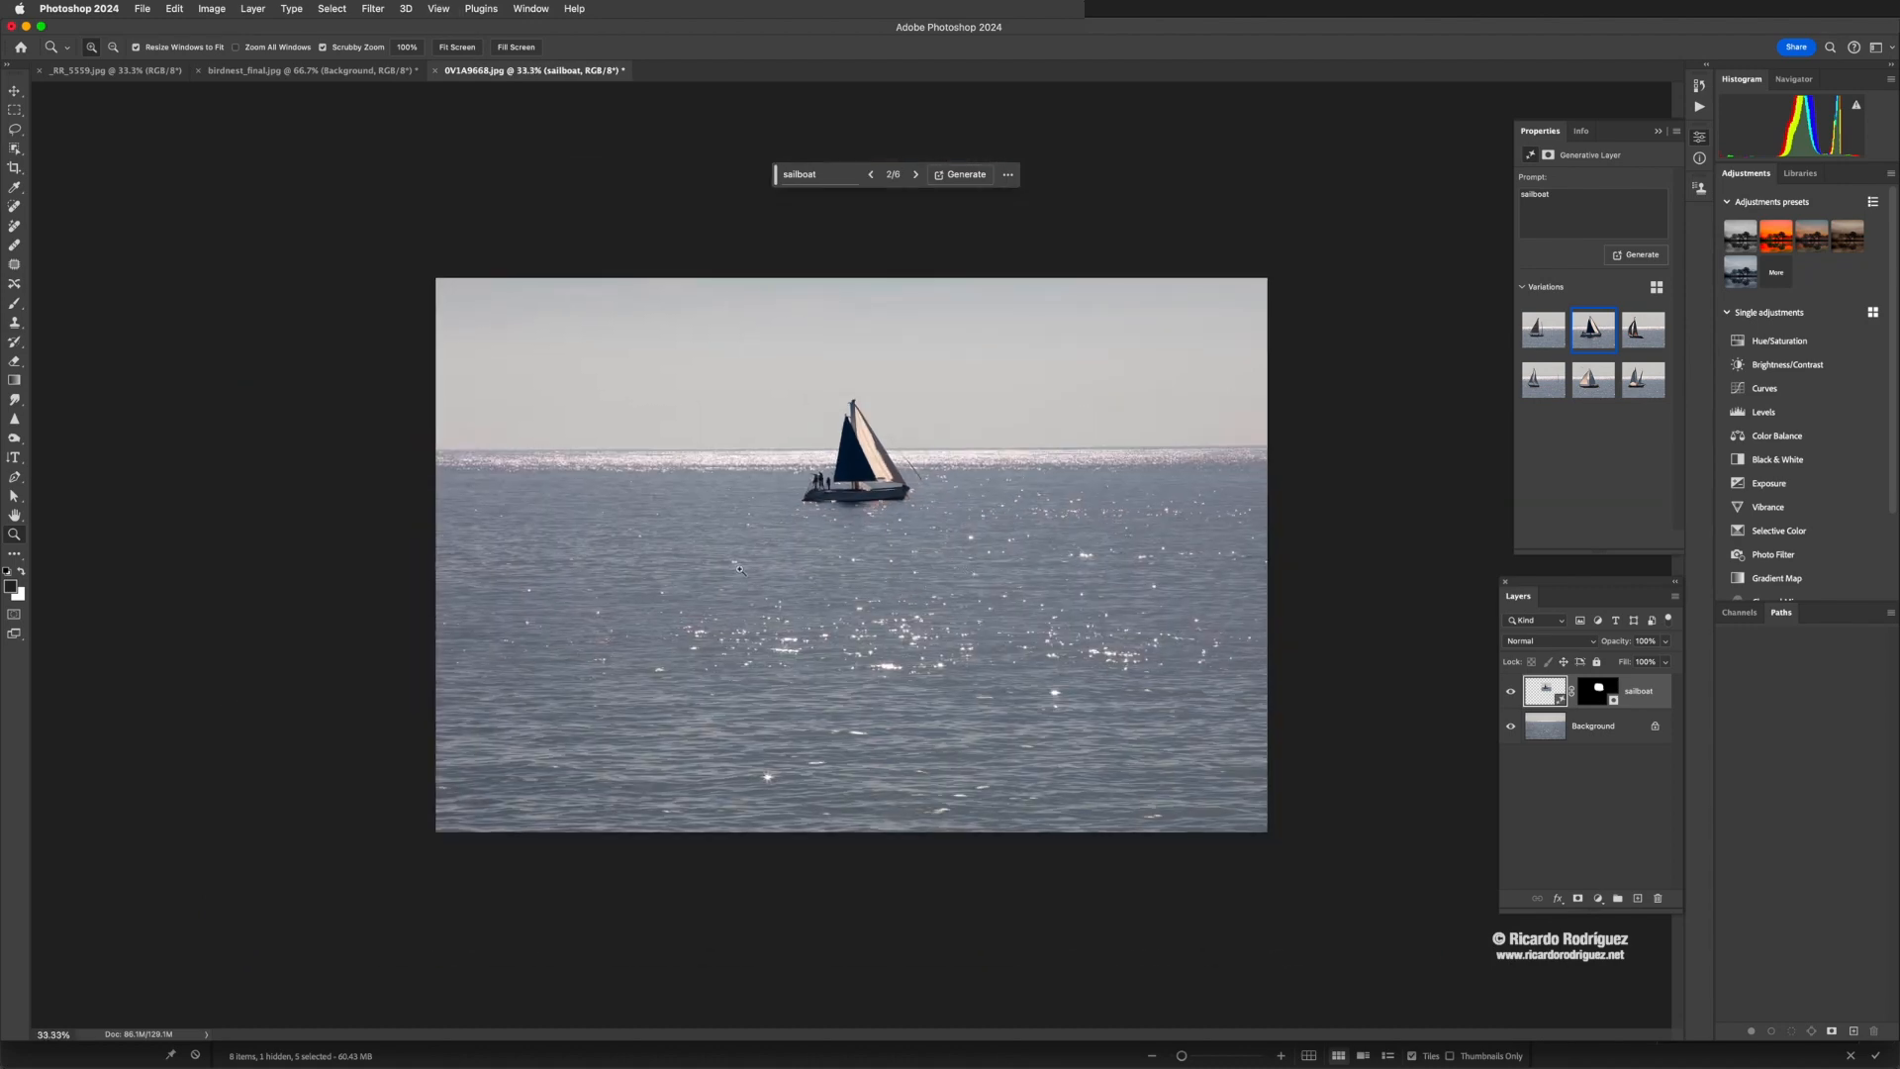
Move the contextual task bar clear of the seascape, above the Properties panel, and activate the Crop tool
left_click_drag(776, 174, 1303, 107)
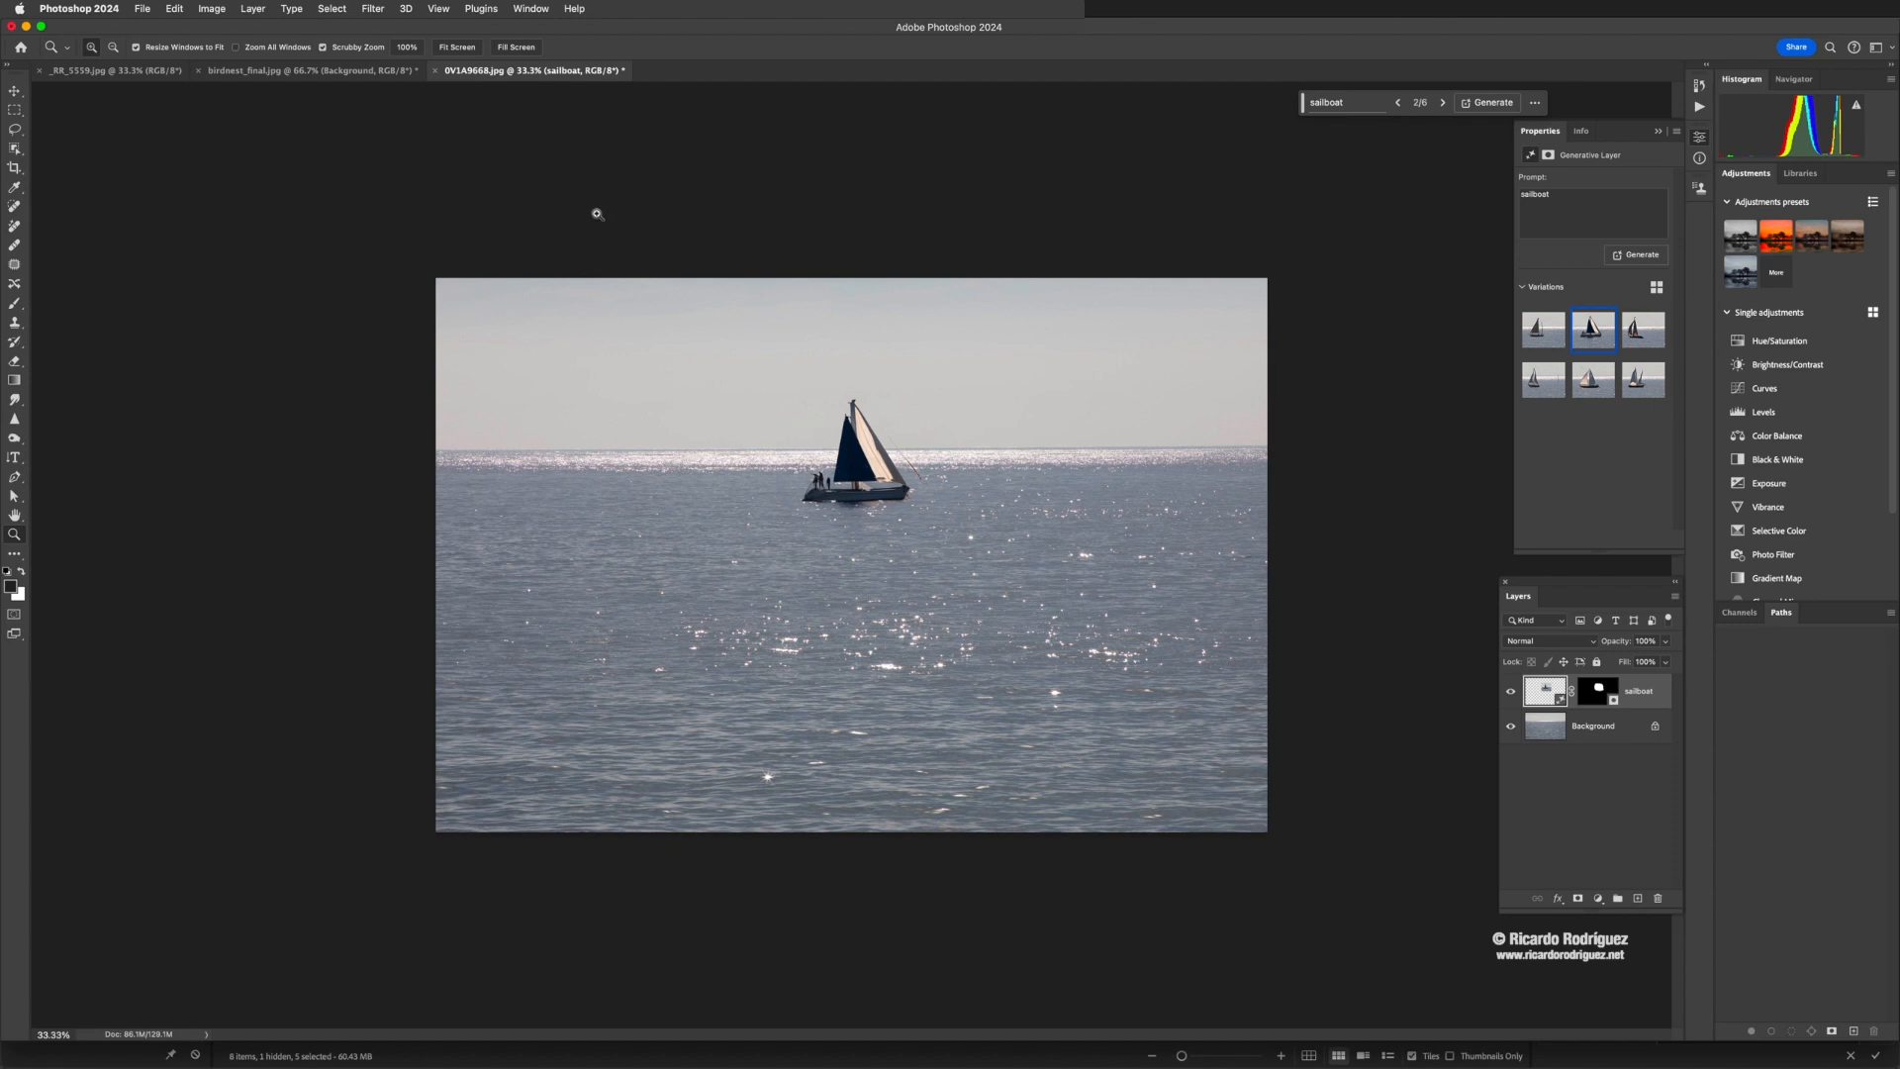
key("c")
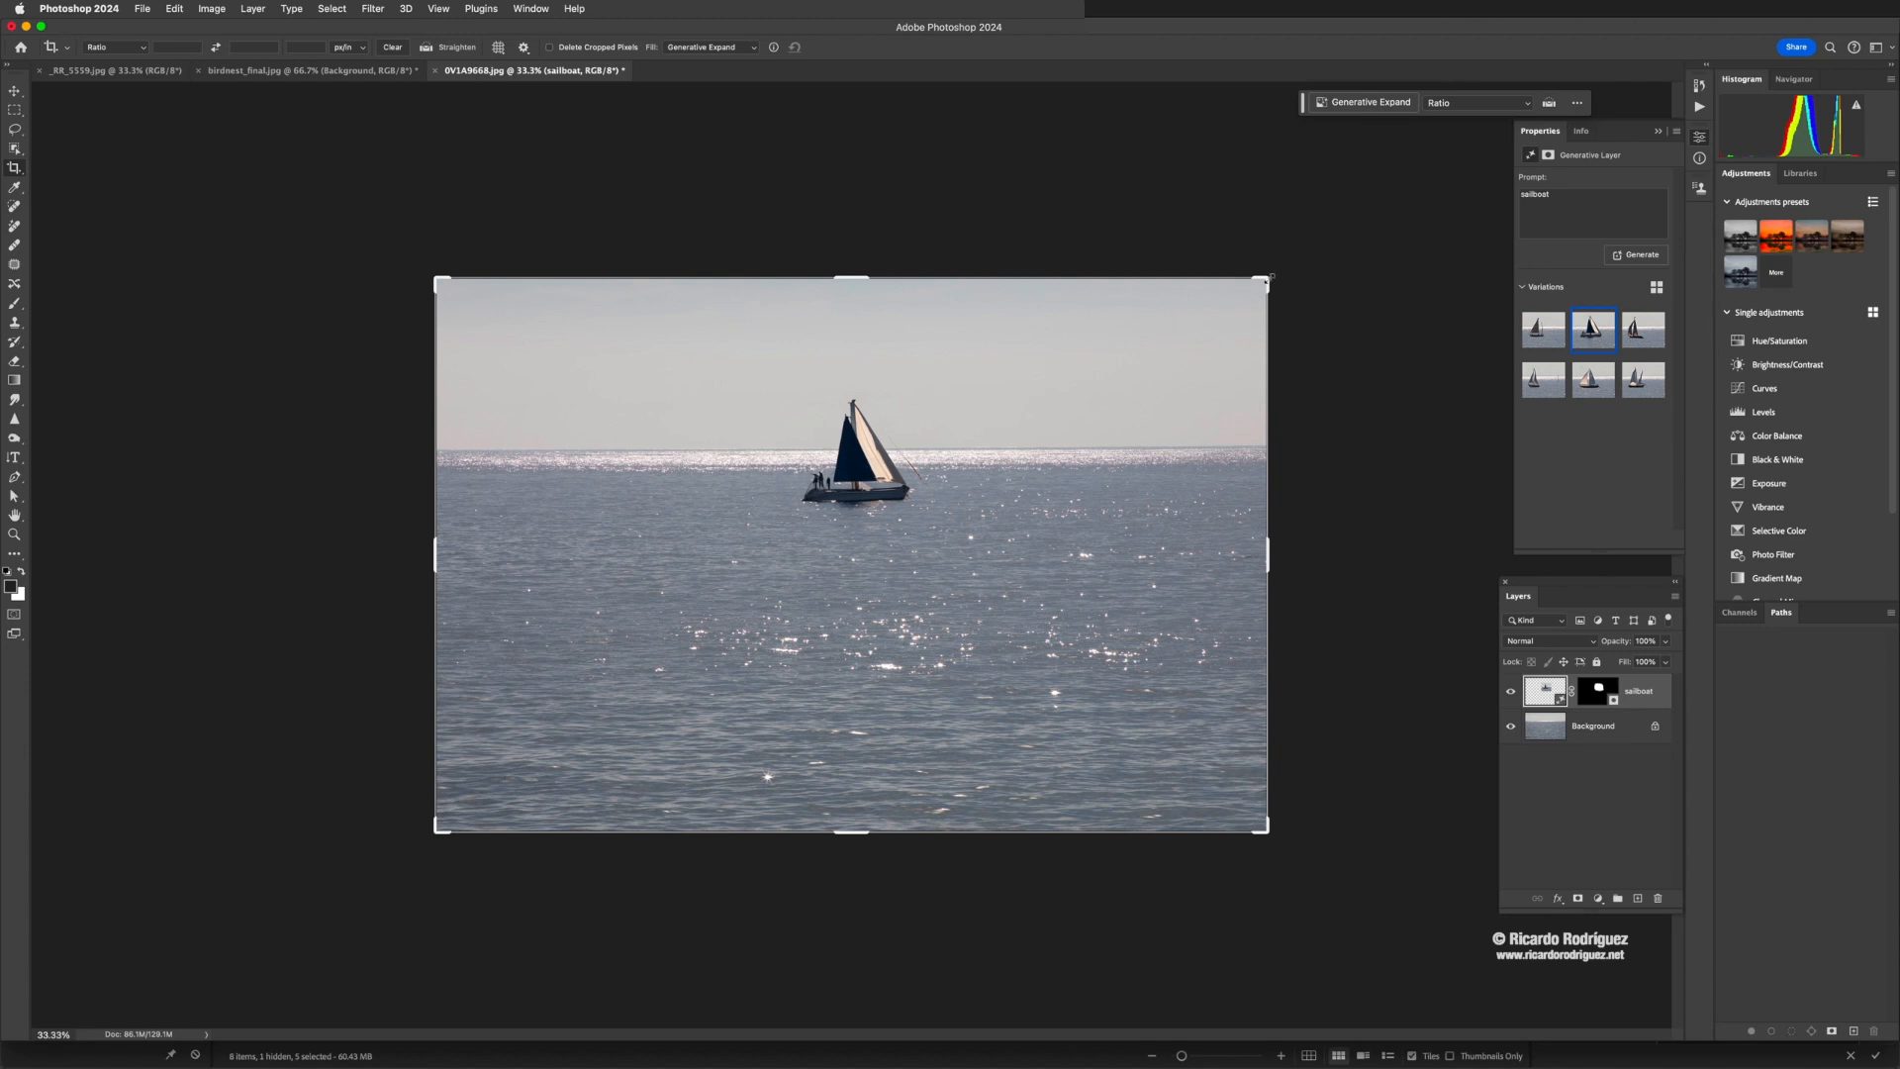
Extend the seascape's canvas equally above and below with the crop fill set to Transparent (default), and undo that crop
left_click_drag(1270, 278, 1270, 191)
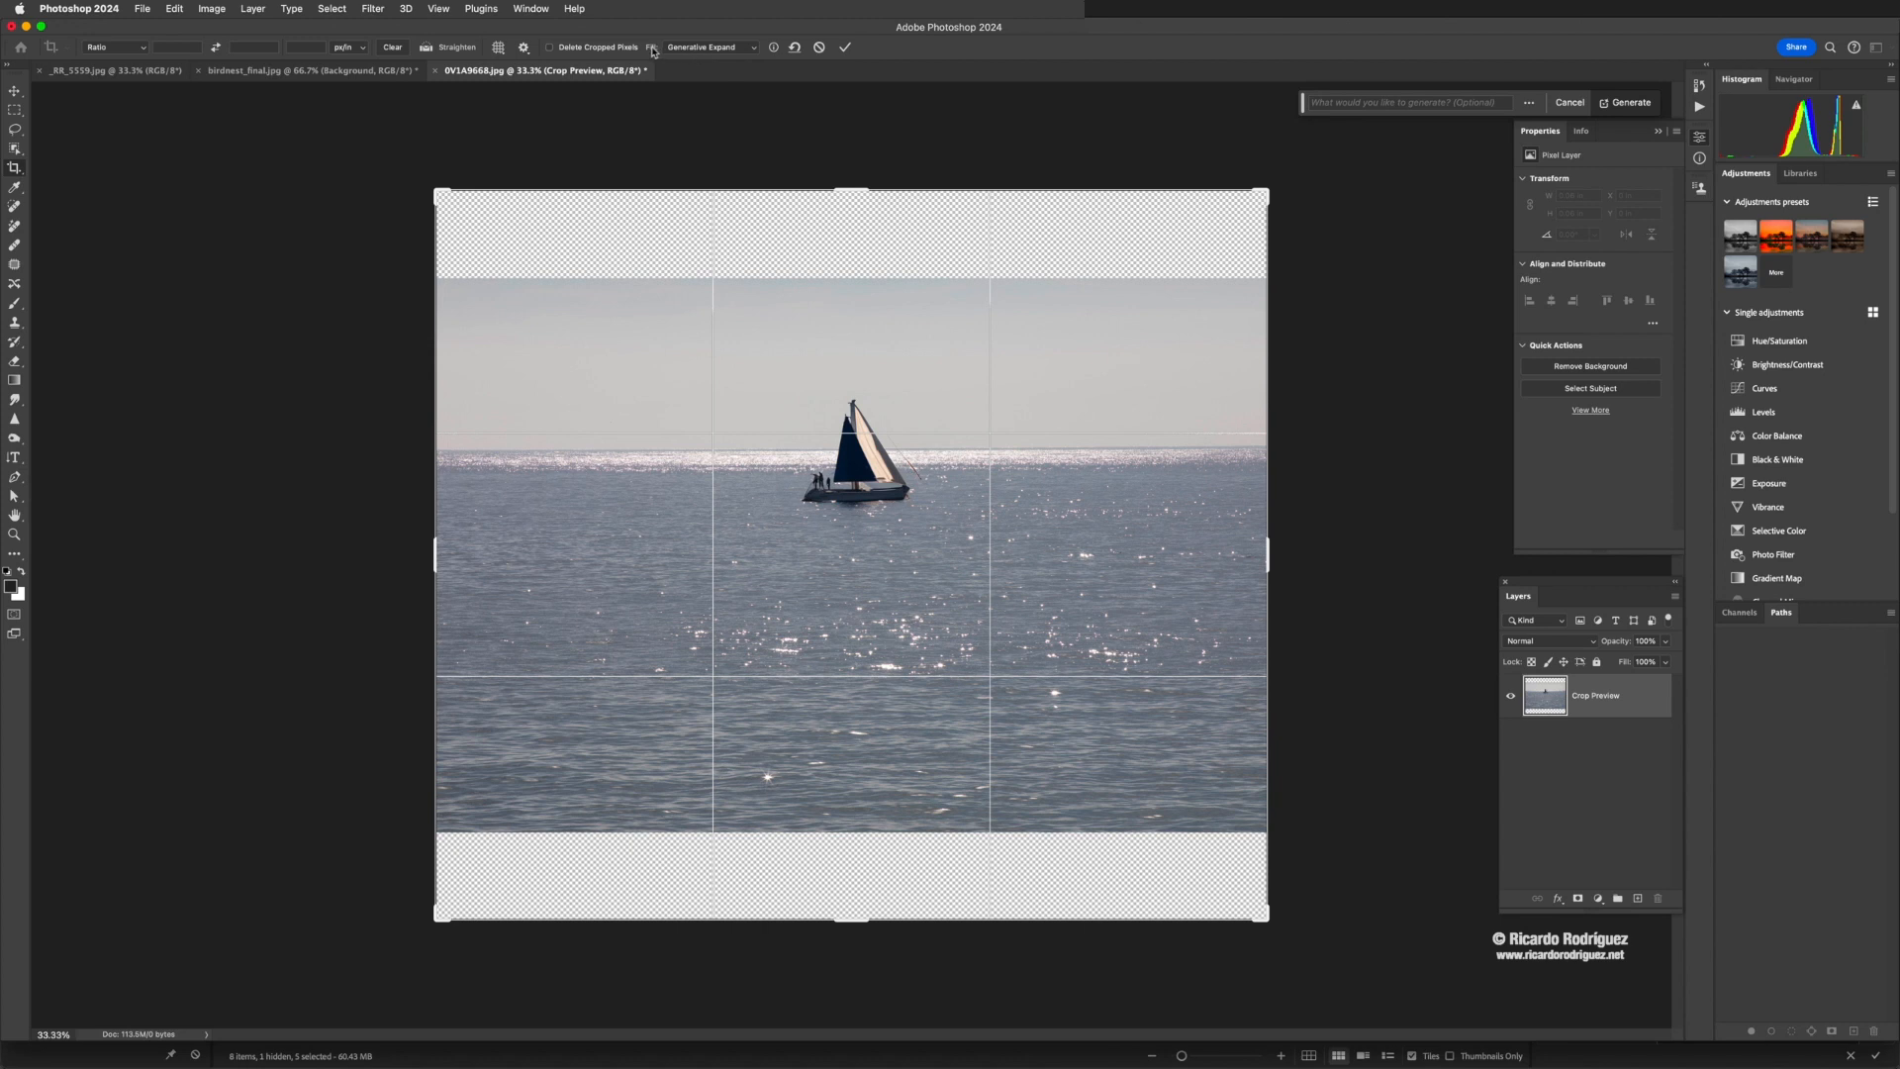
left_click(705, 48)
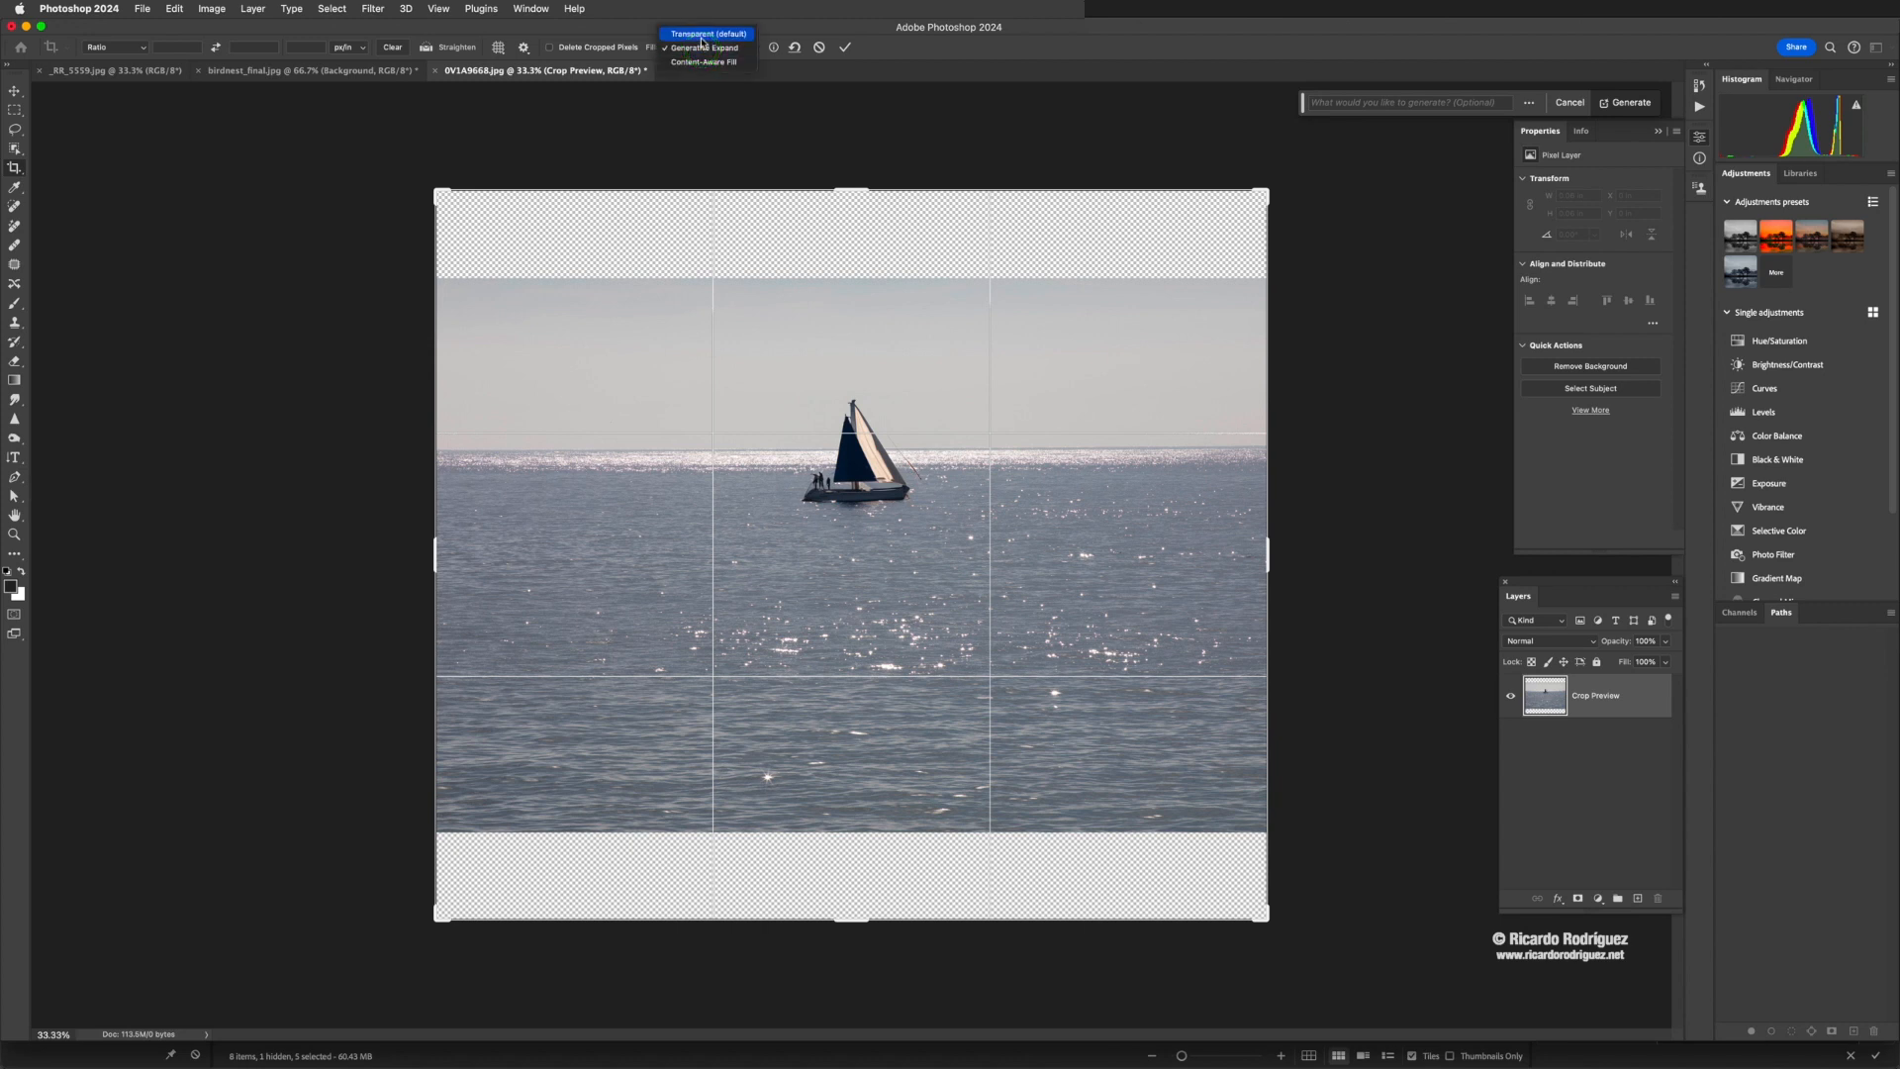
left_click(703, 34)
left_click(848, 50)
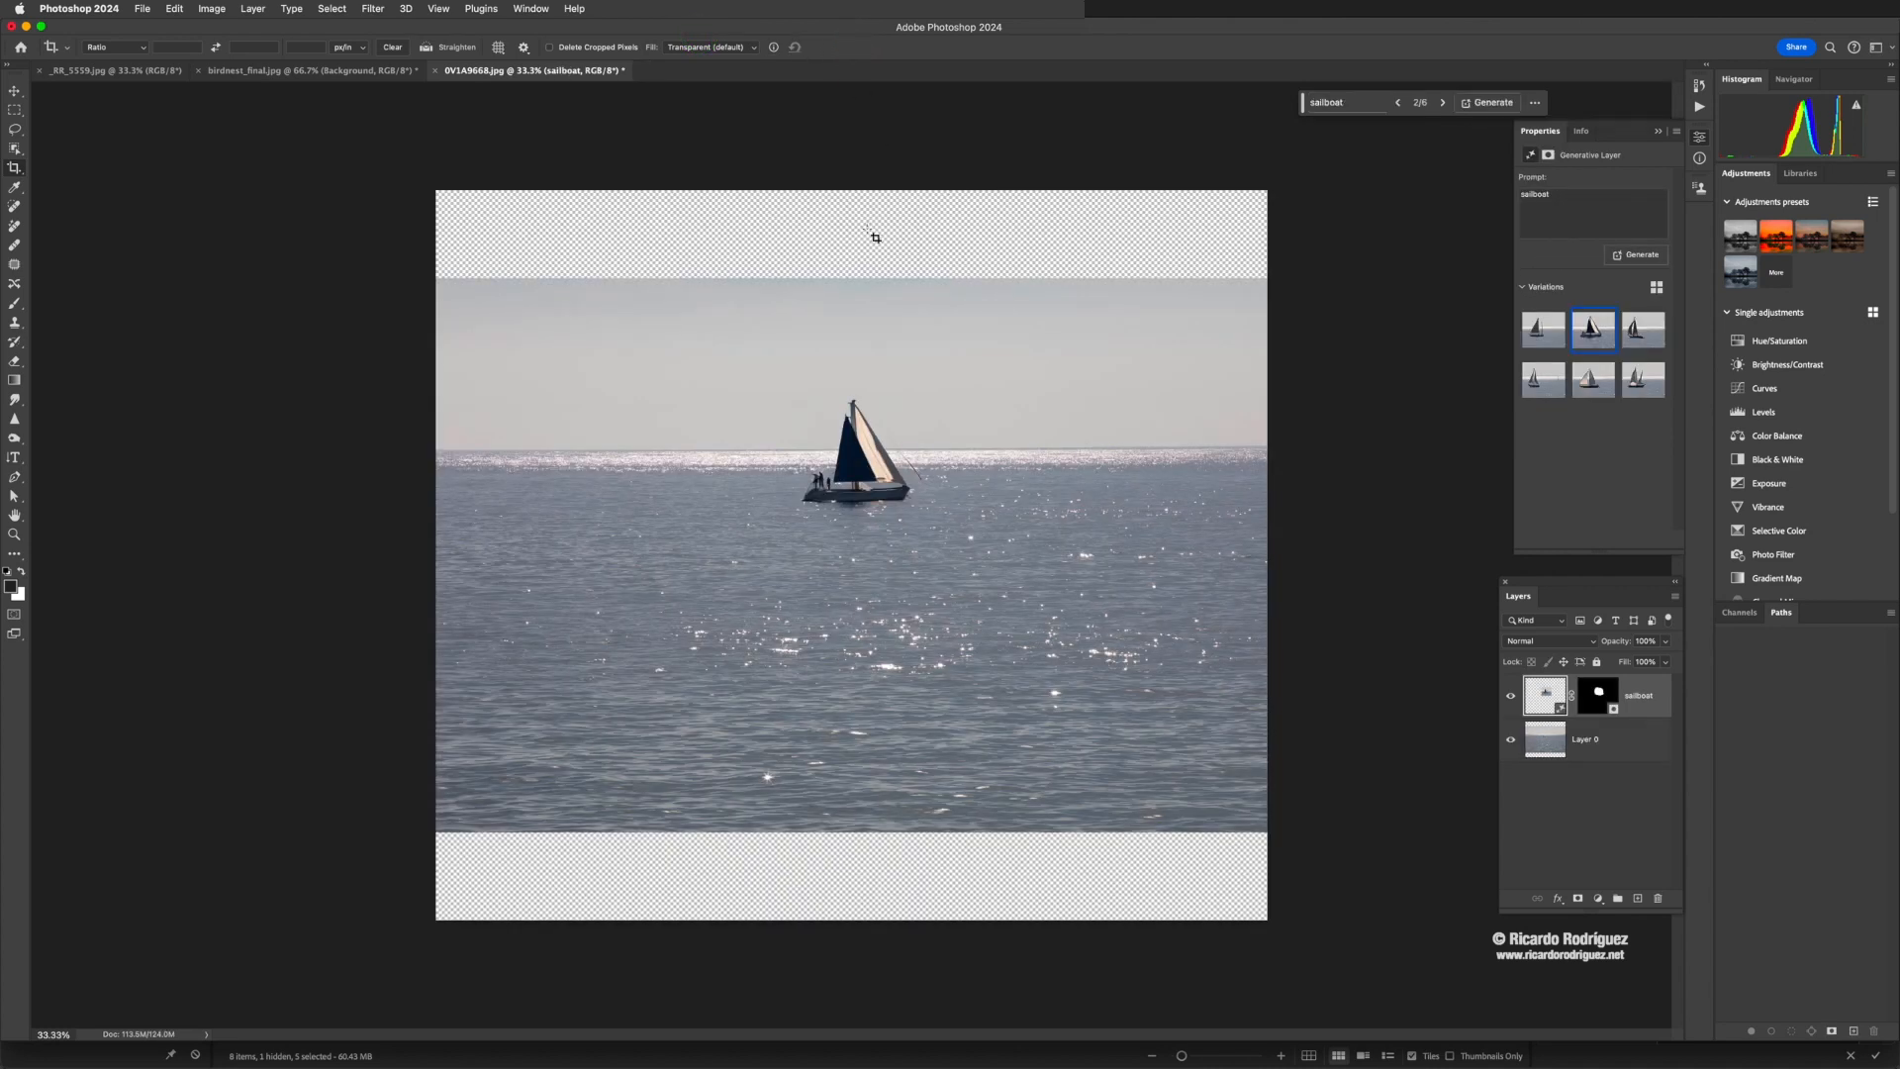
key("super+z")
Extend the seascape's canvas equally above and below with the crop fill set to Generative Expand, leaving the prompt empty
left_click(1047, 325)
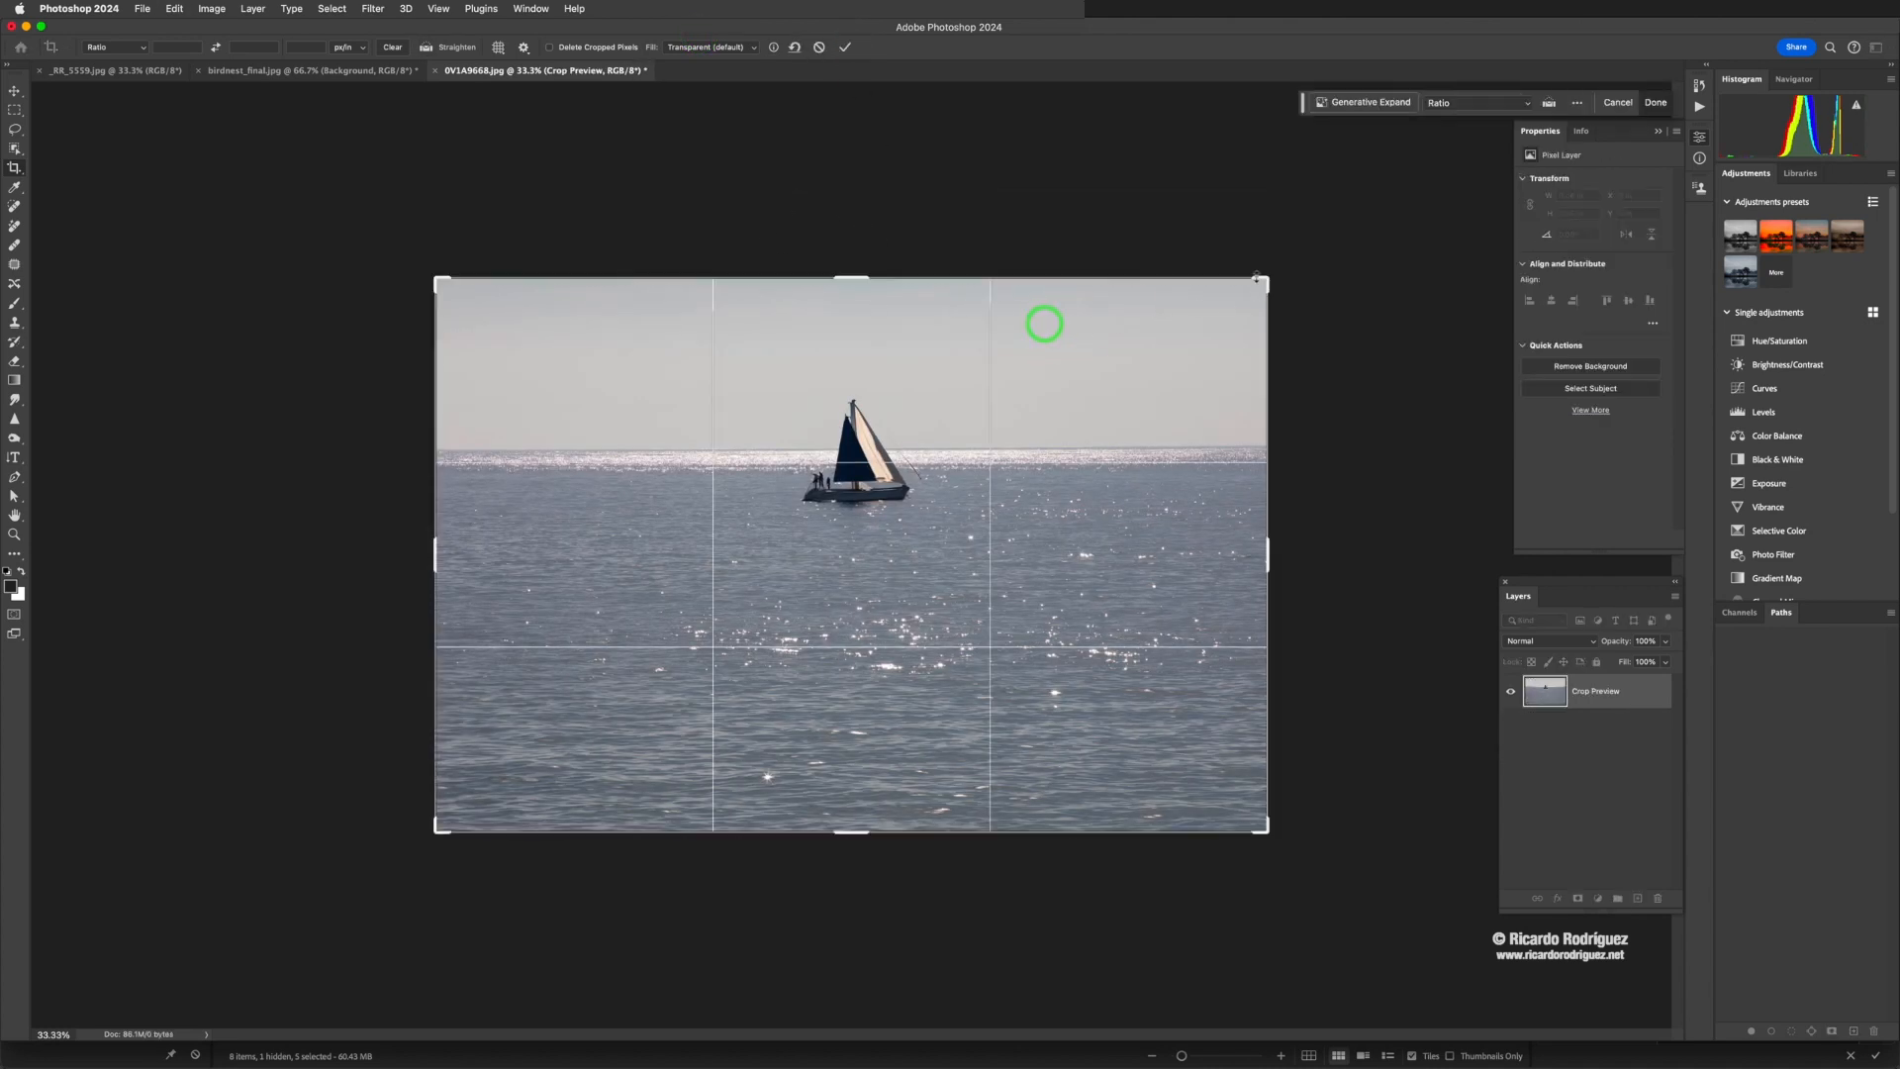
left_click(704, 48)
left_click(705, 62)
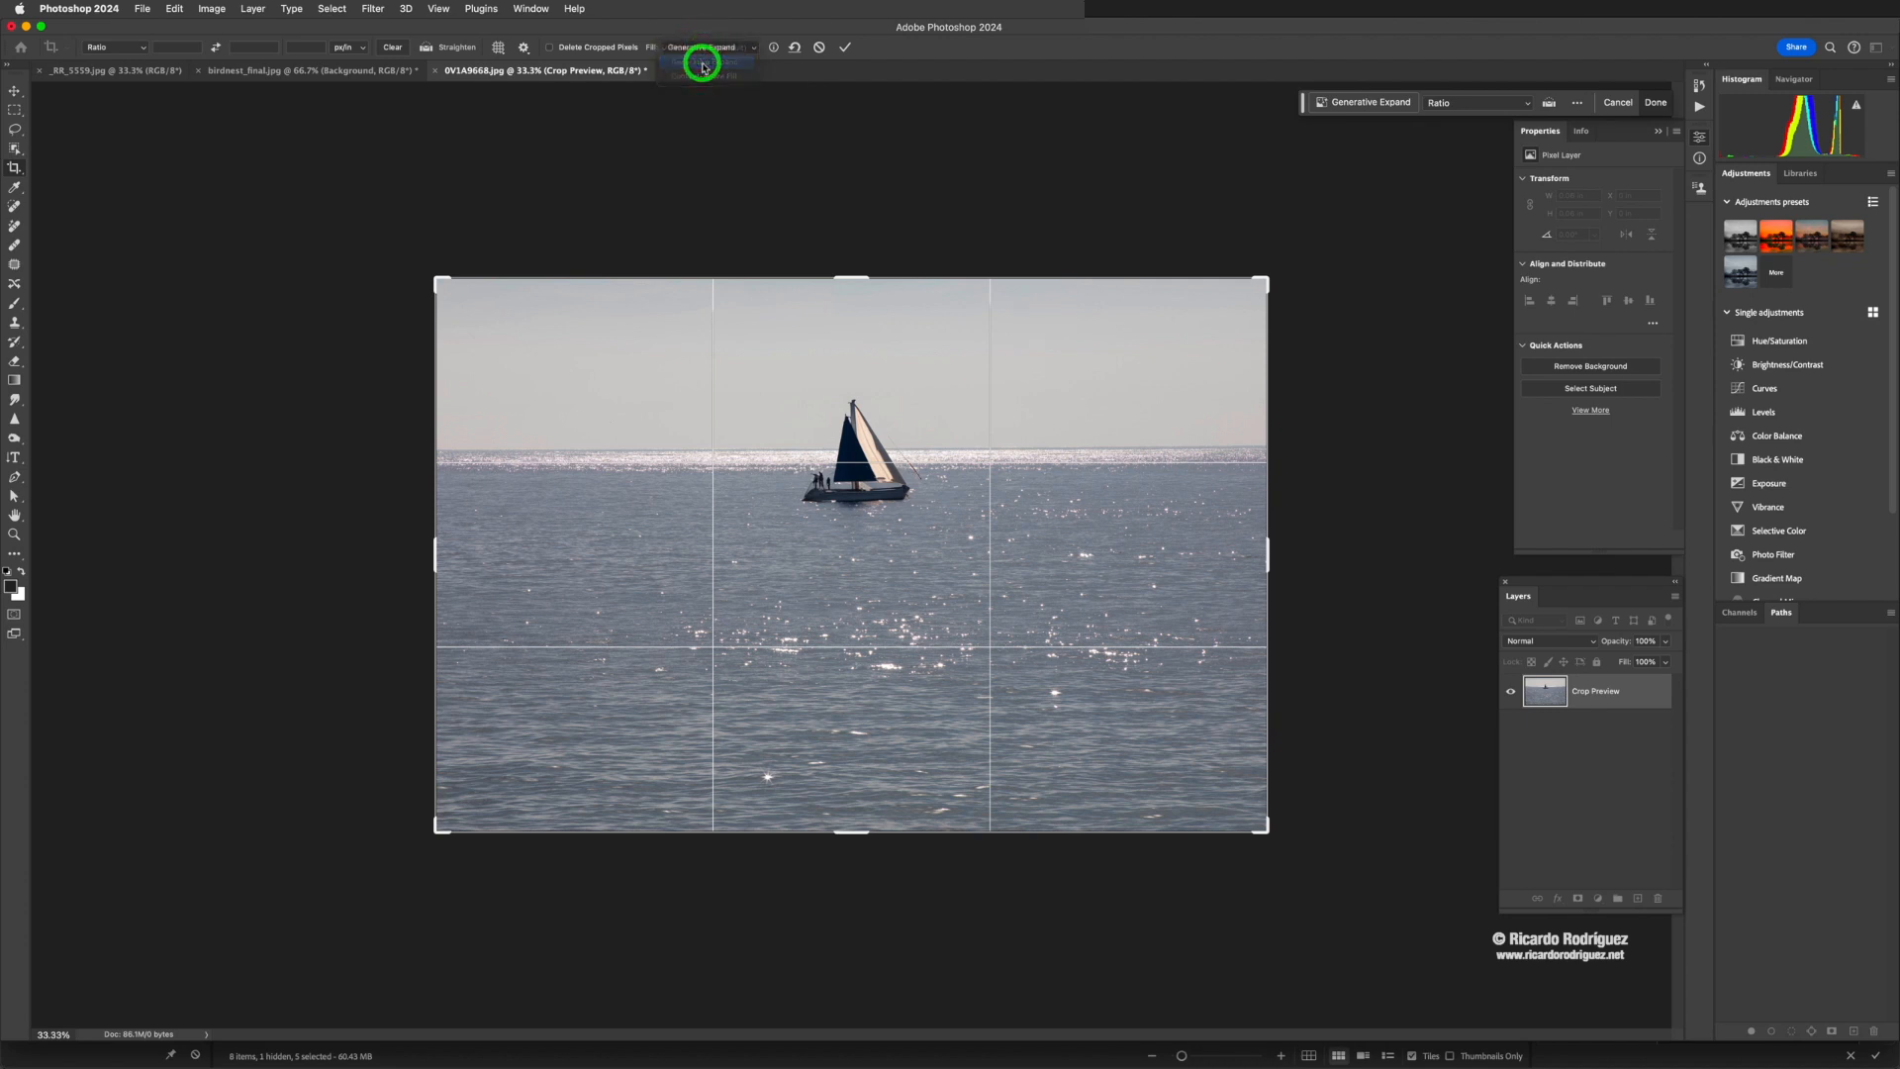
left_click_drag(1262, 282, 1267, 192)
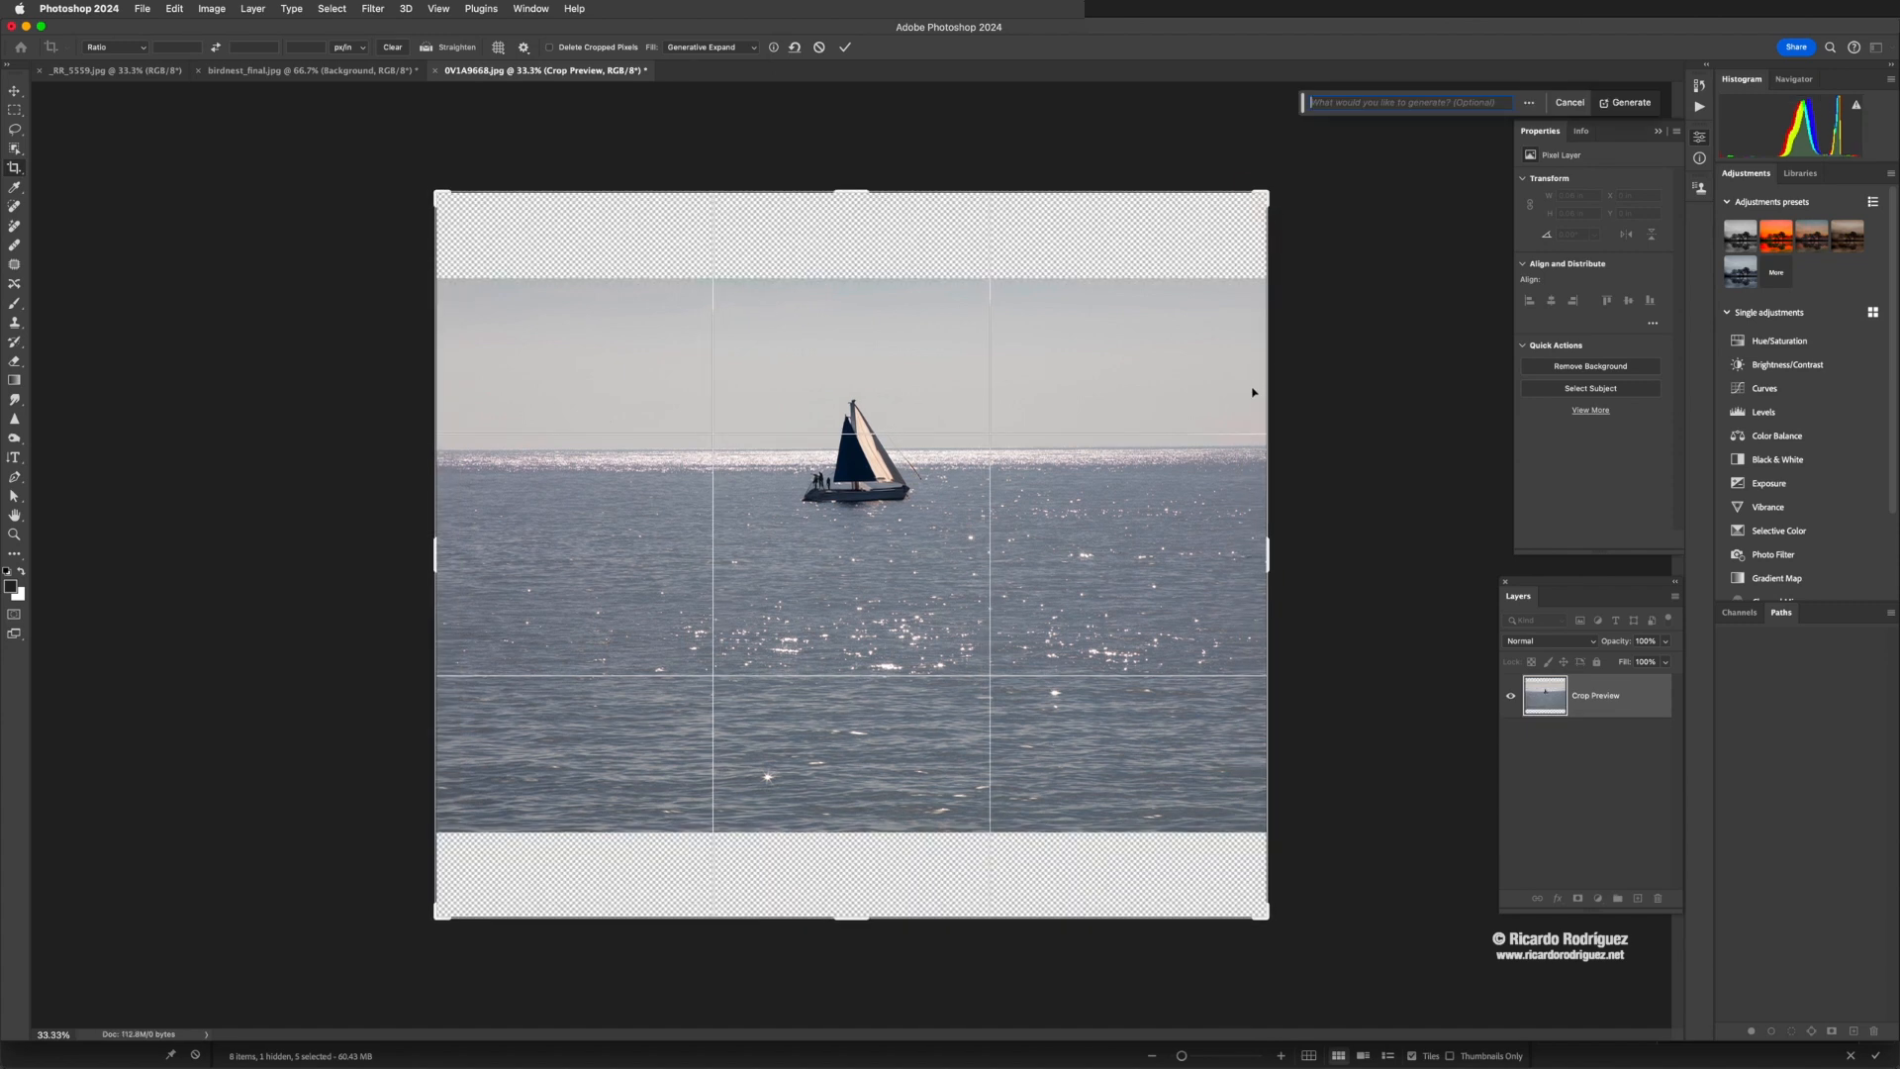
left_click(844, 47)
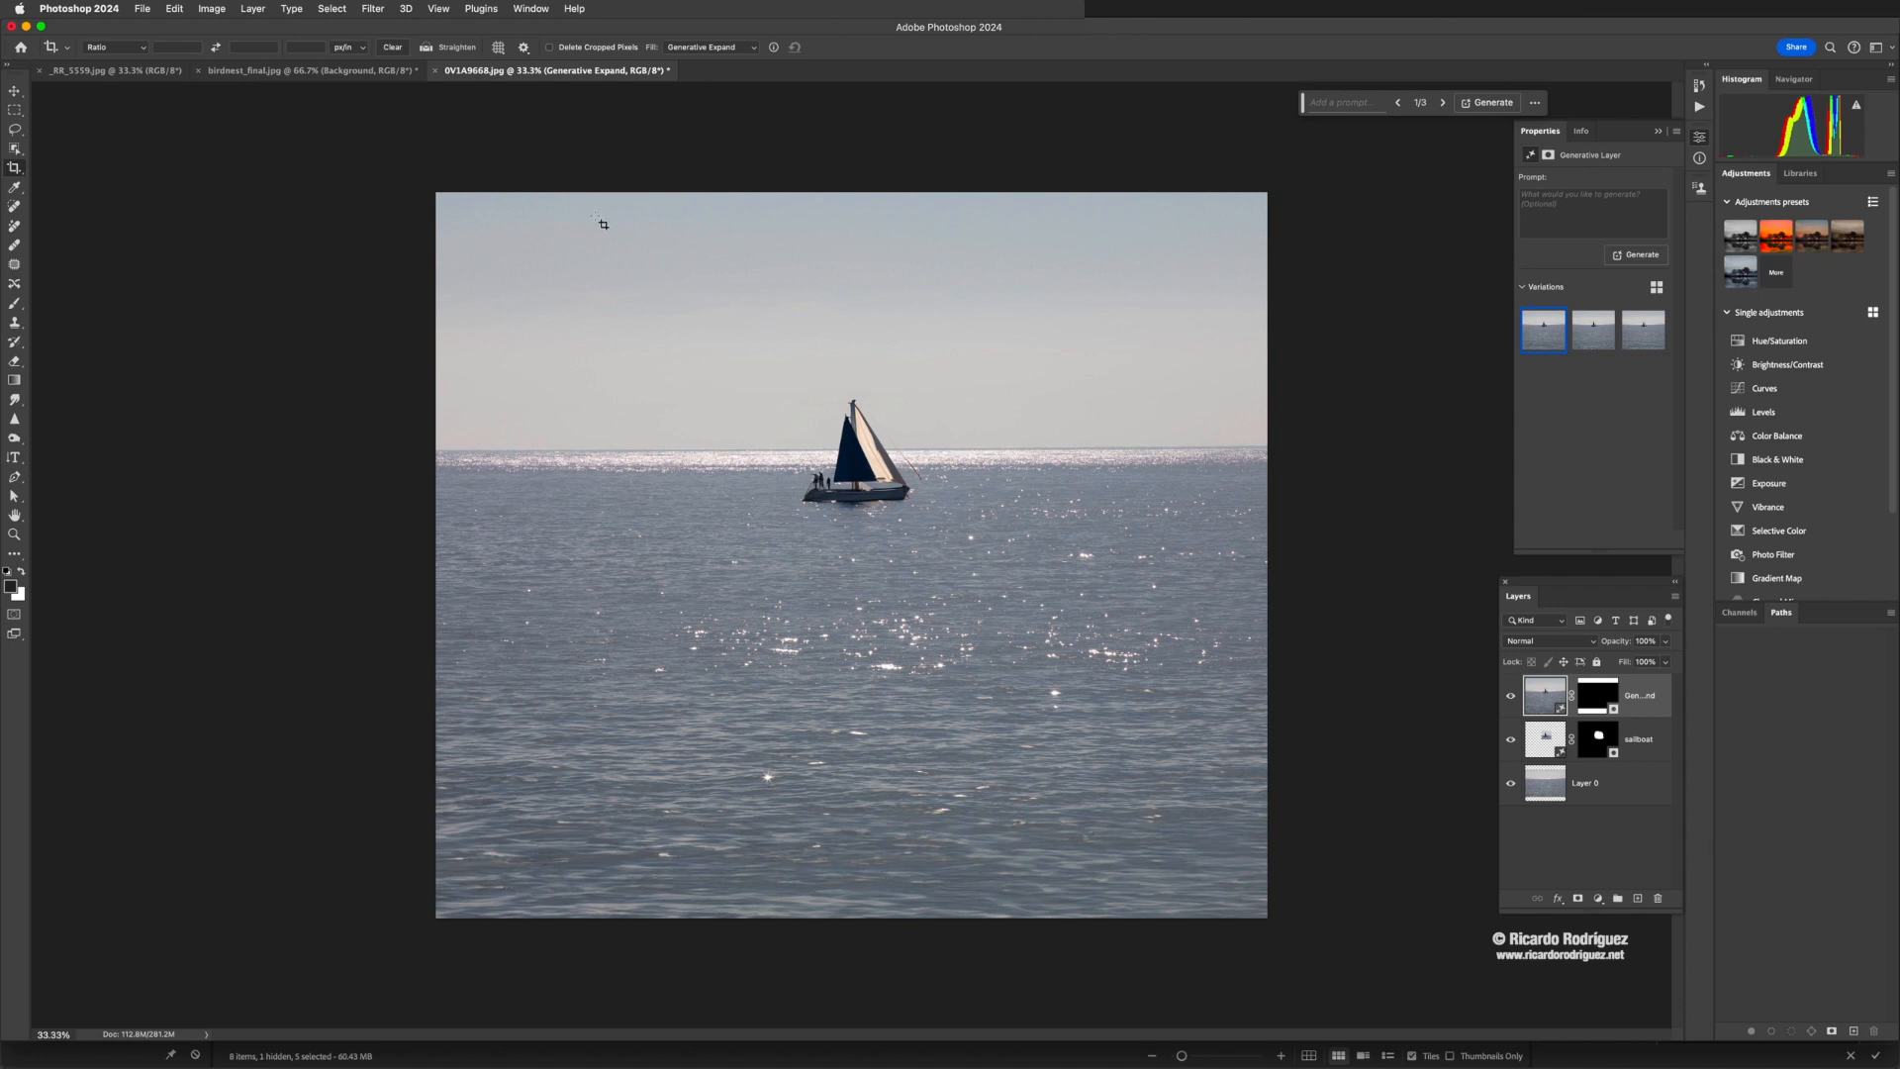
Switch to the rock image _RR_5559.jpg and widen its canvas equally on both sides using Generative Expand without a prompt
left_click(302, 72)
left_click(116, 73)
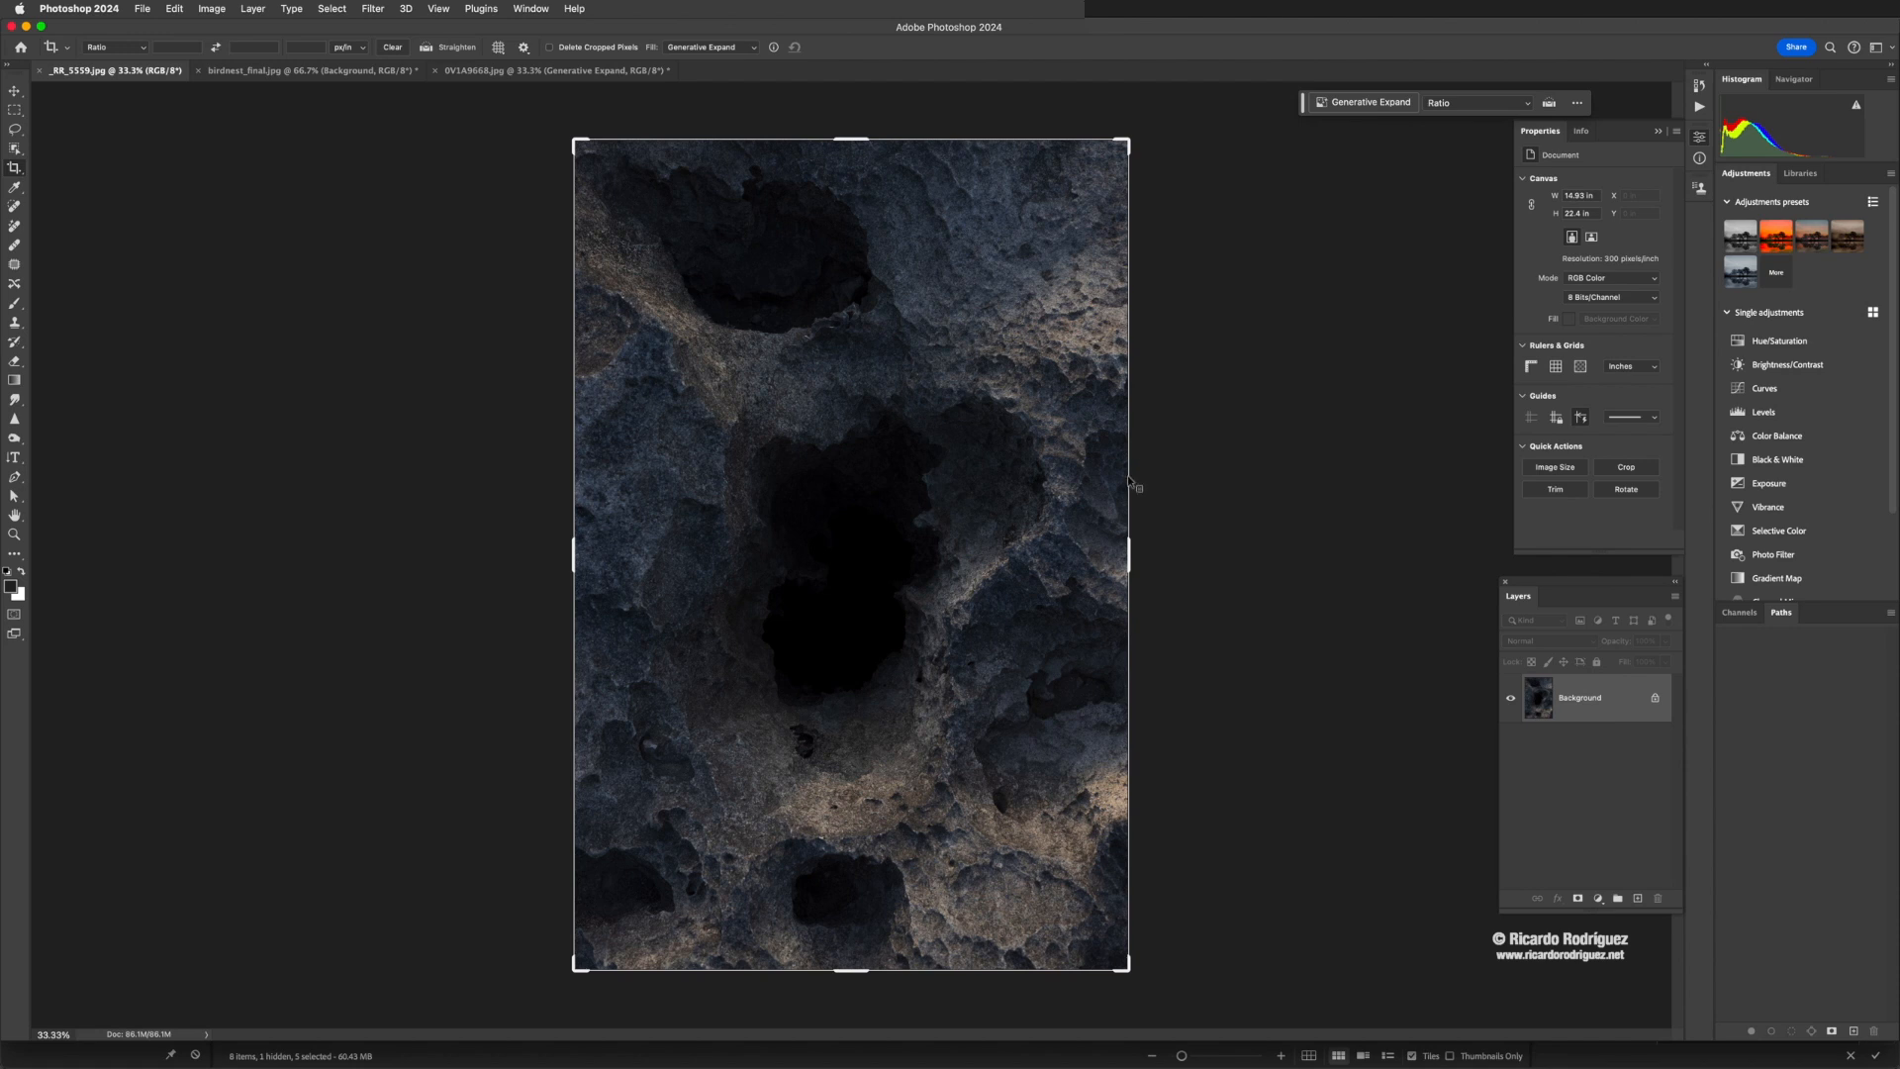
left_click(1127, 559)
mouse_move(1127, 559)
left_mouse_down()
mouse_move(1176, 561)
mouse_move(1095, 547)
mouse_move(1125, 554)
left_mouse_up()
left_click(1129, 556)
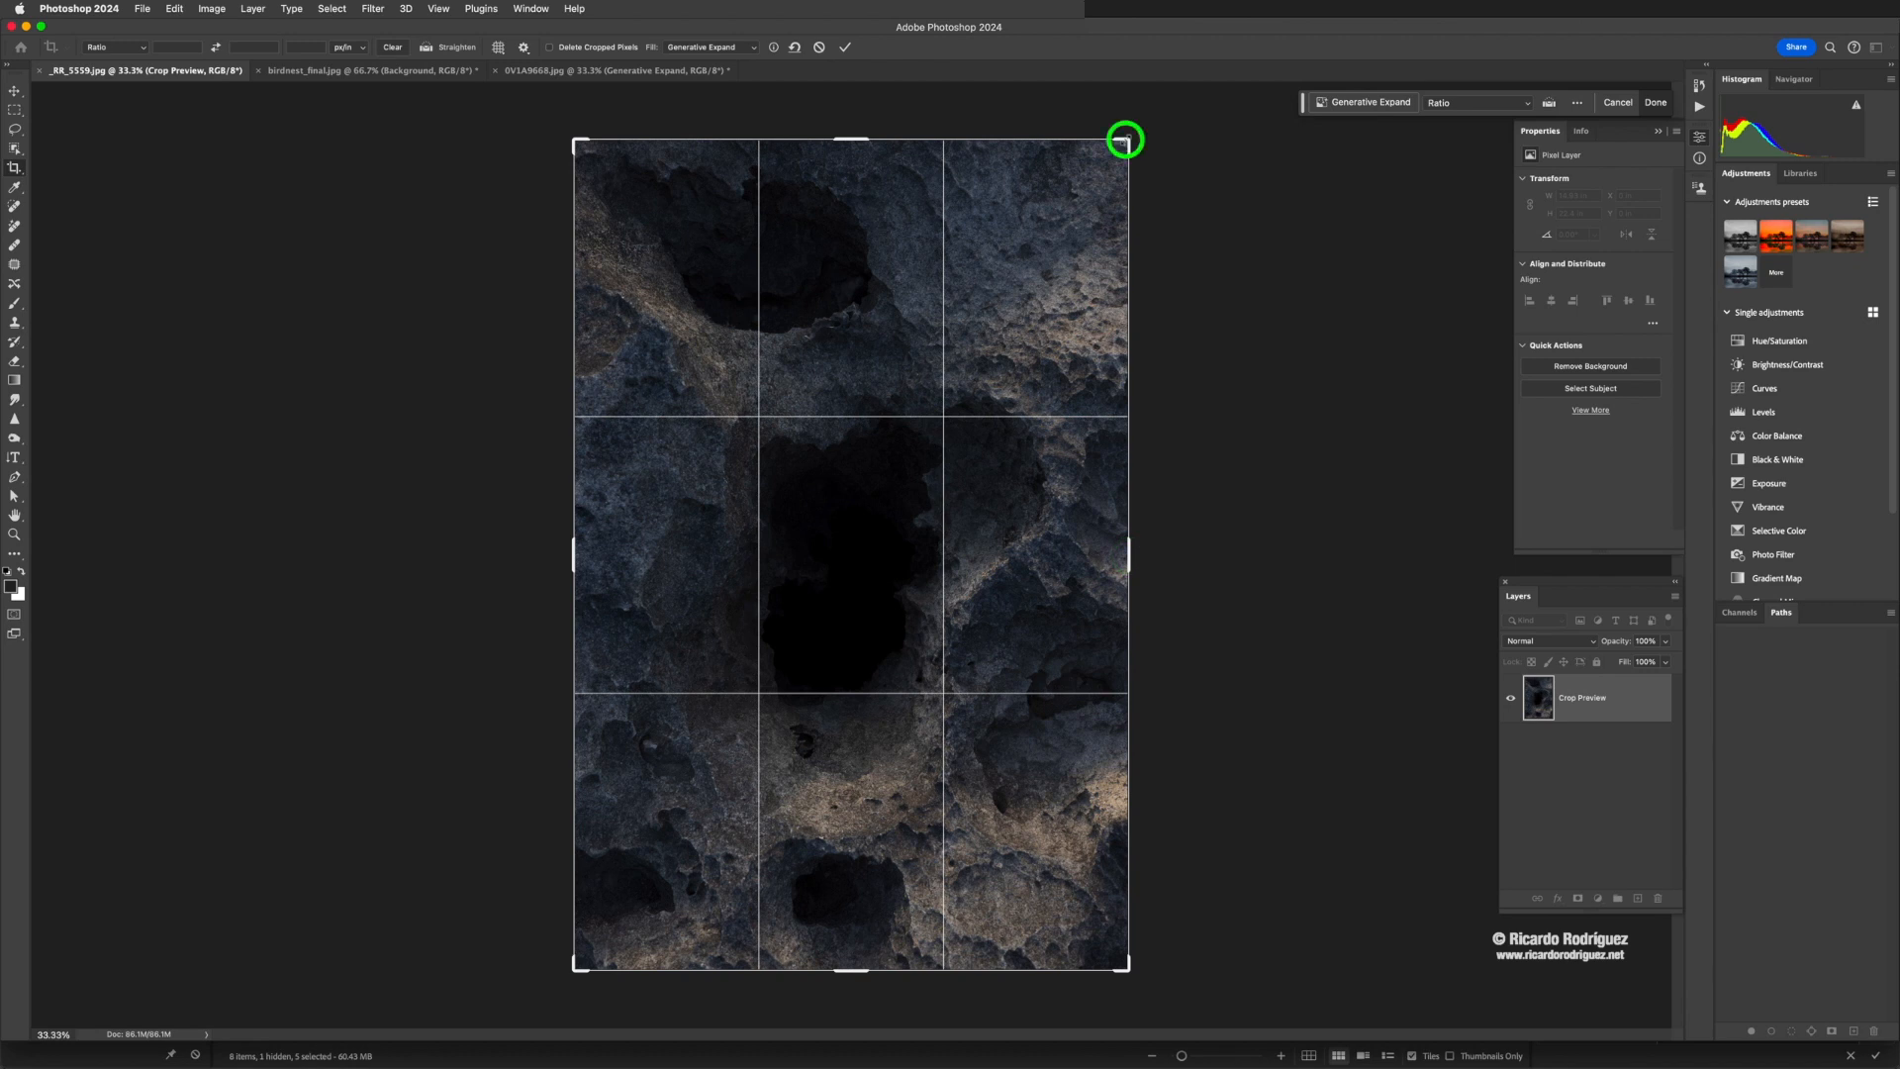
left_click_drag(1124, 141, 1185, 137)
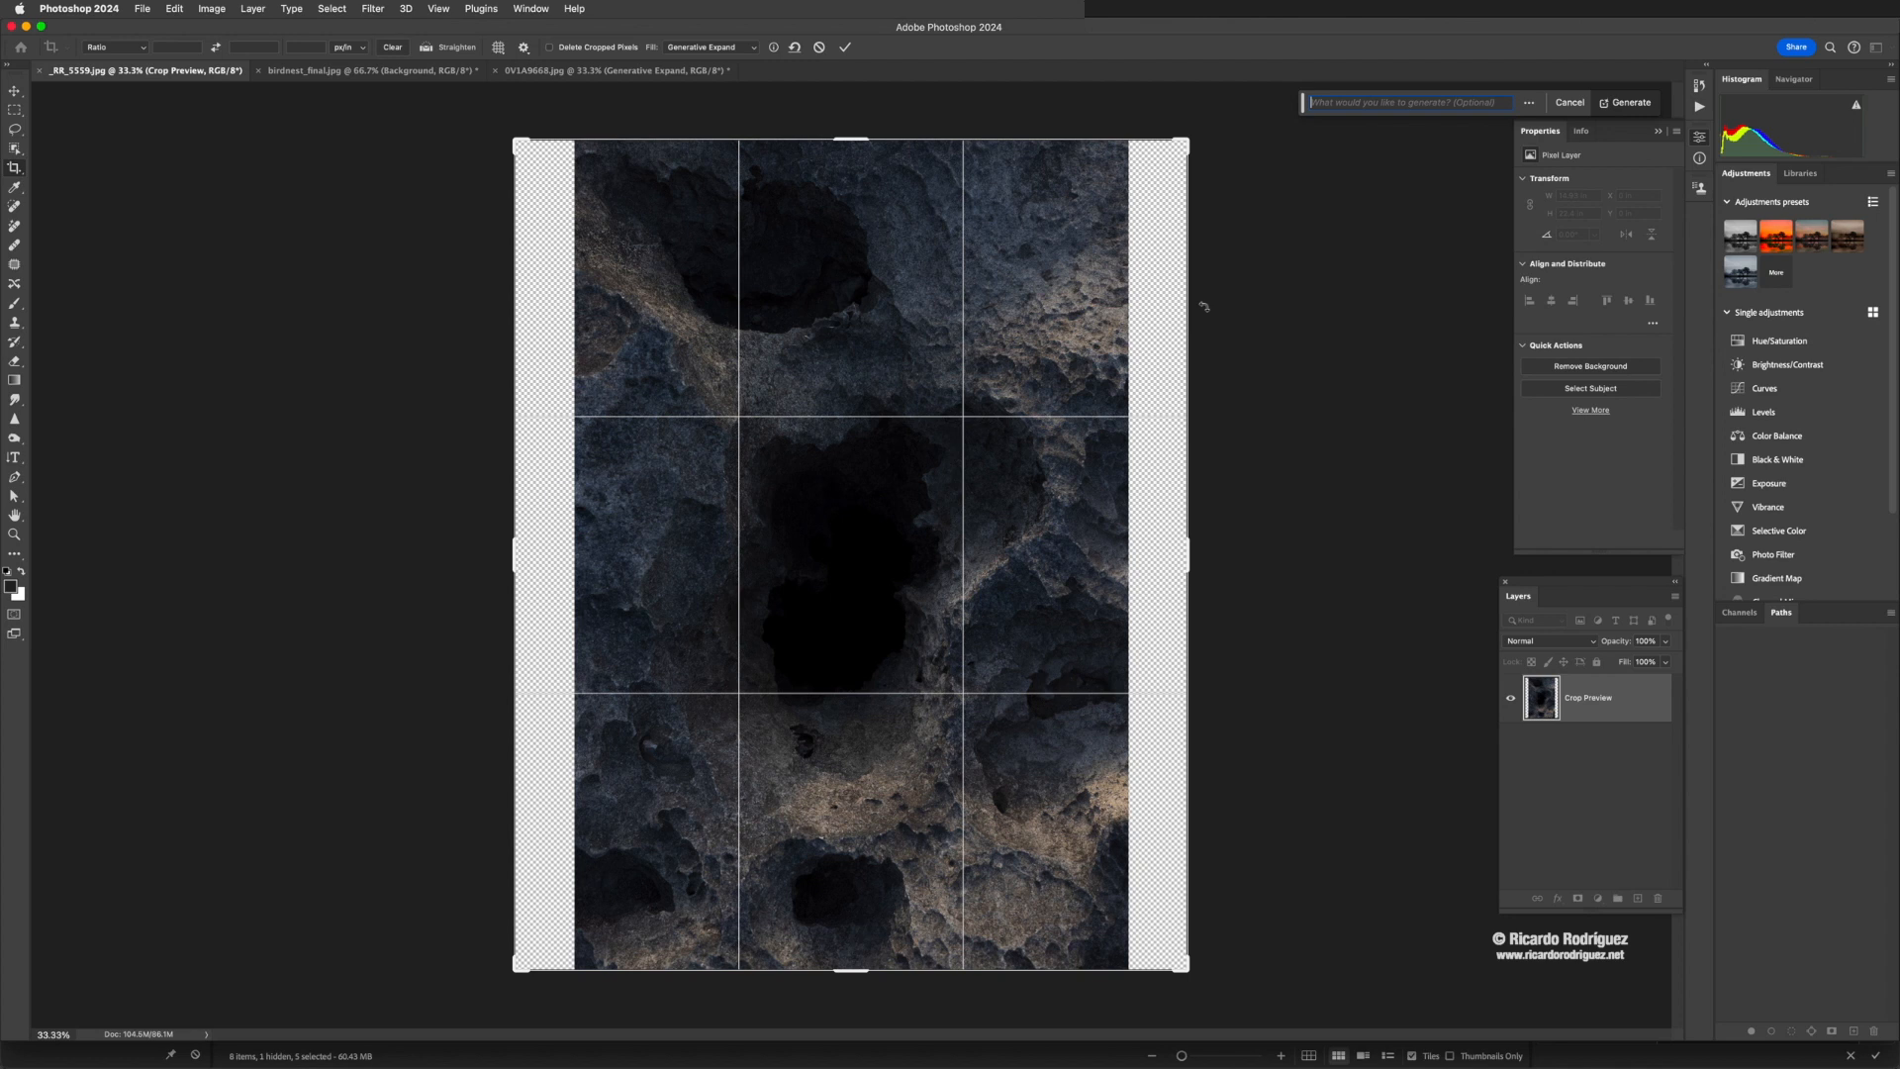
key("Return")
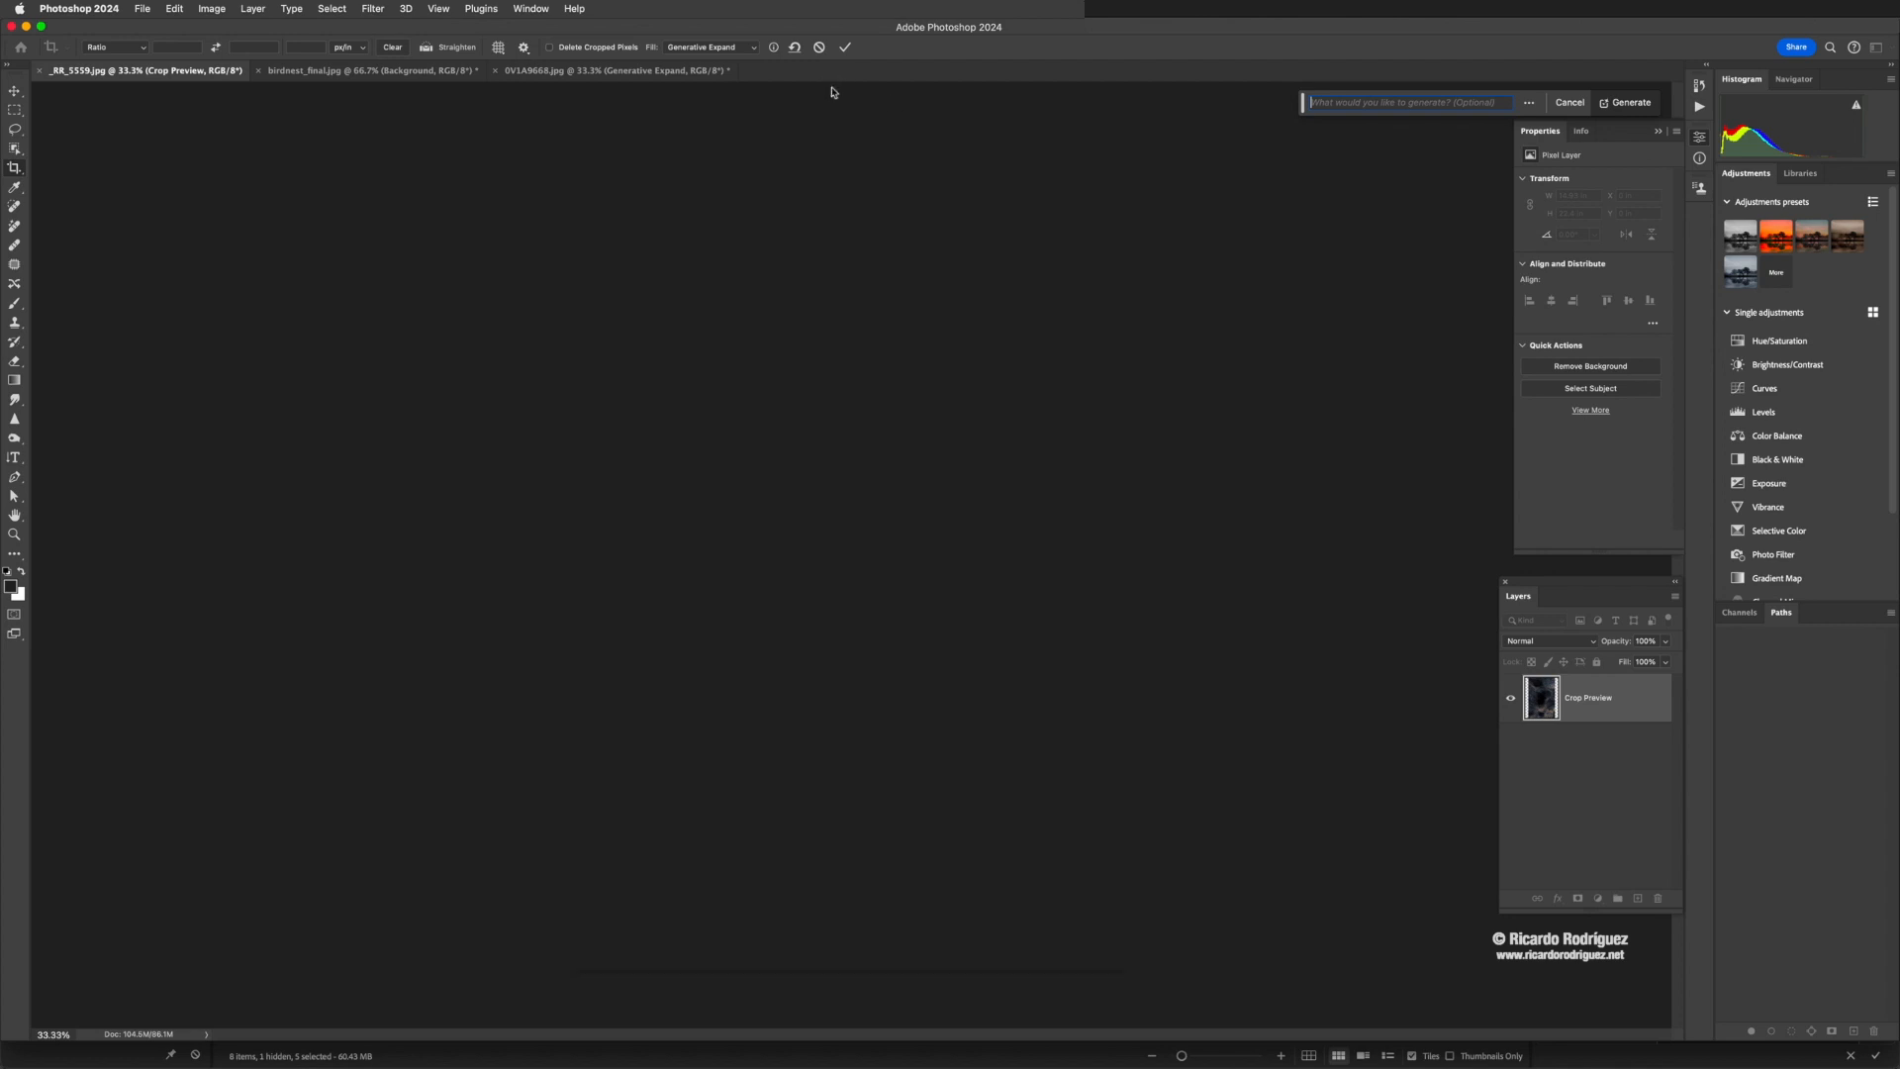
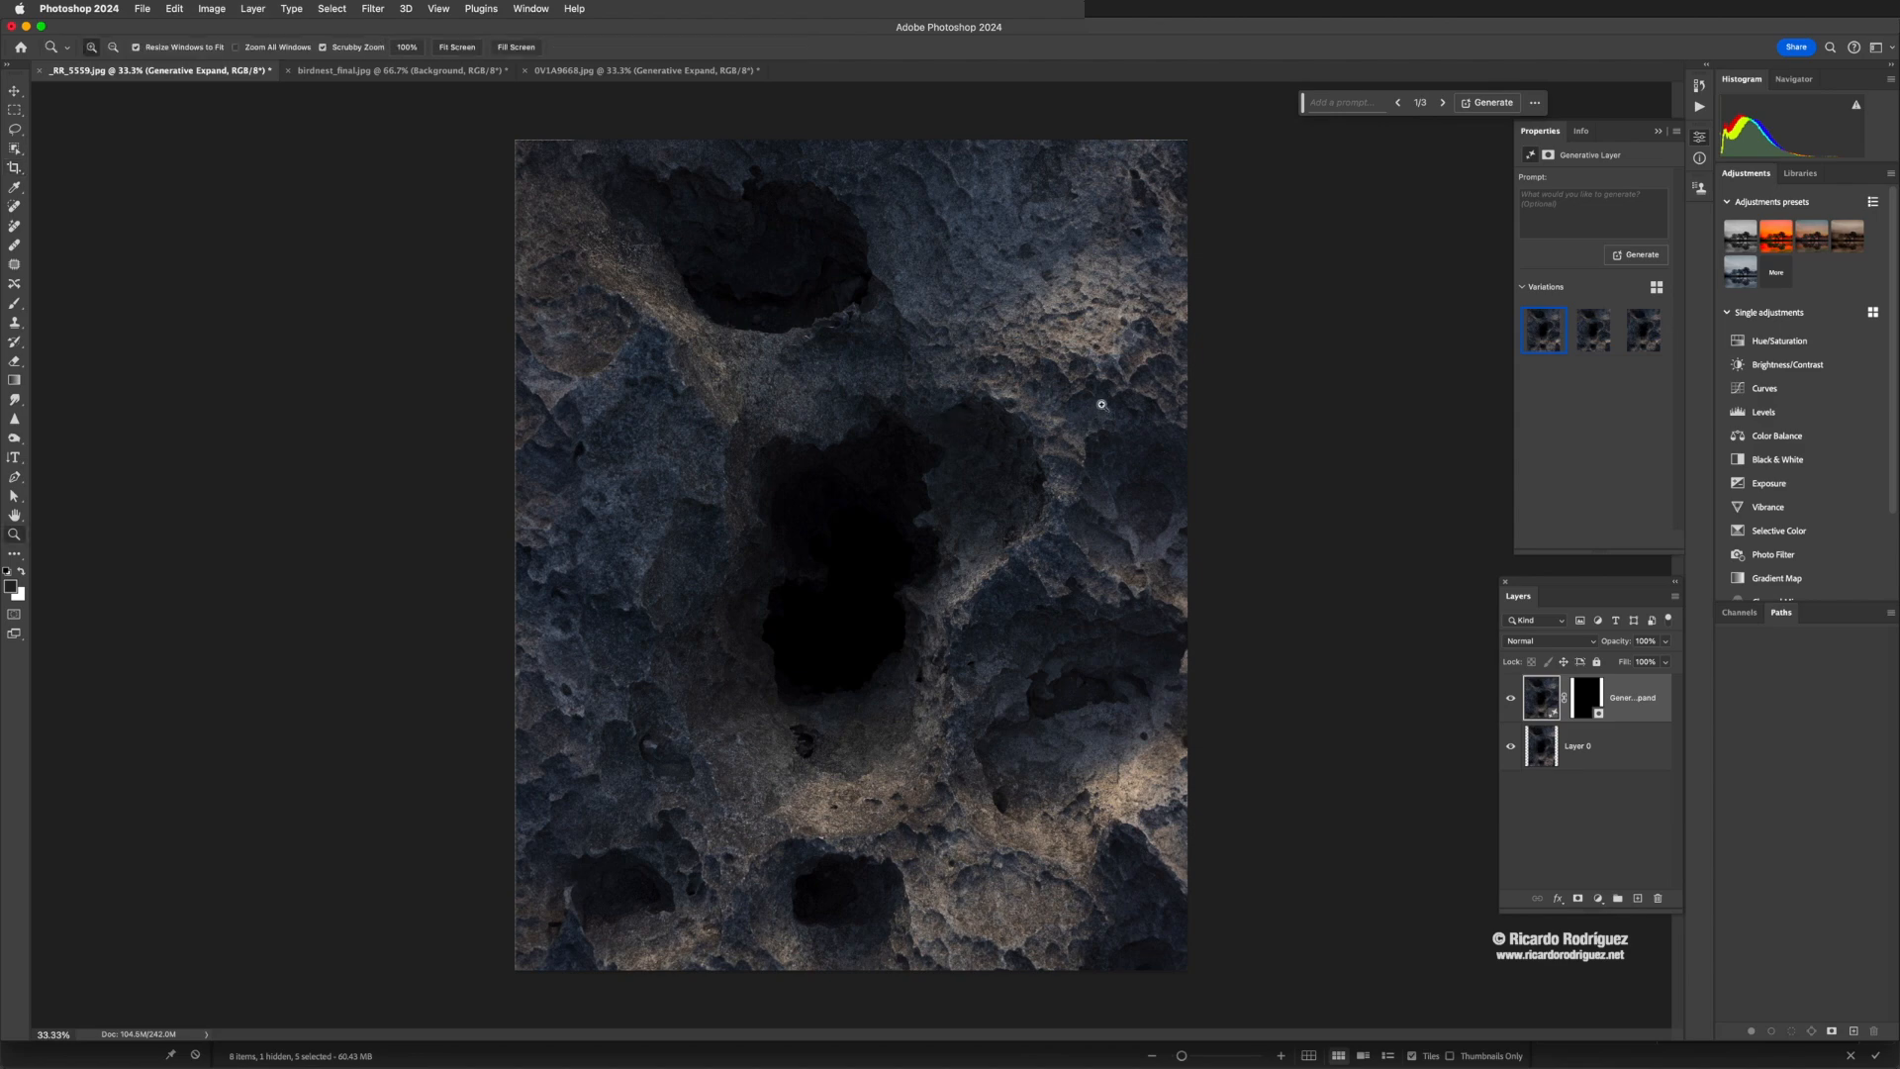
Examine the seam between the original rock and the generated strip near the image's upper right corner
left_click_drag(1074, 374, 1106, 389)
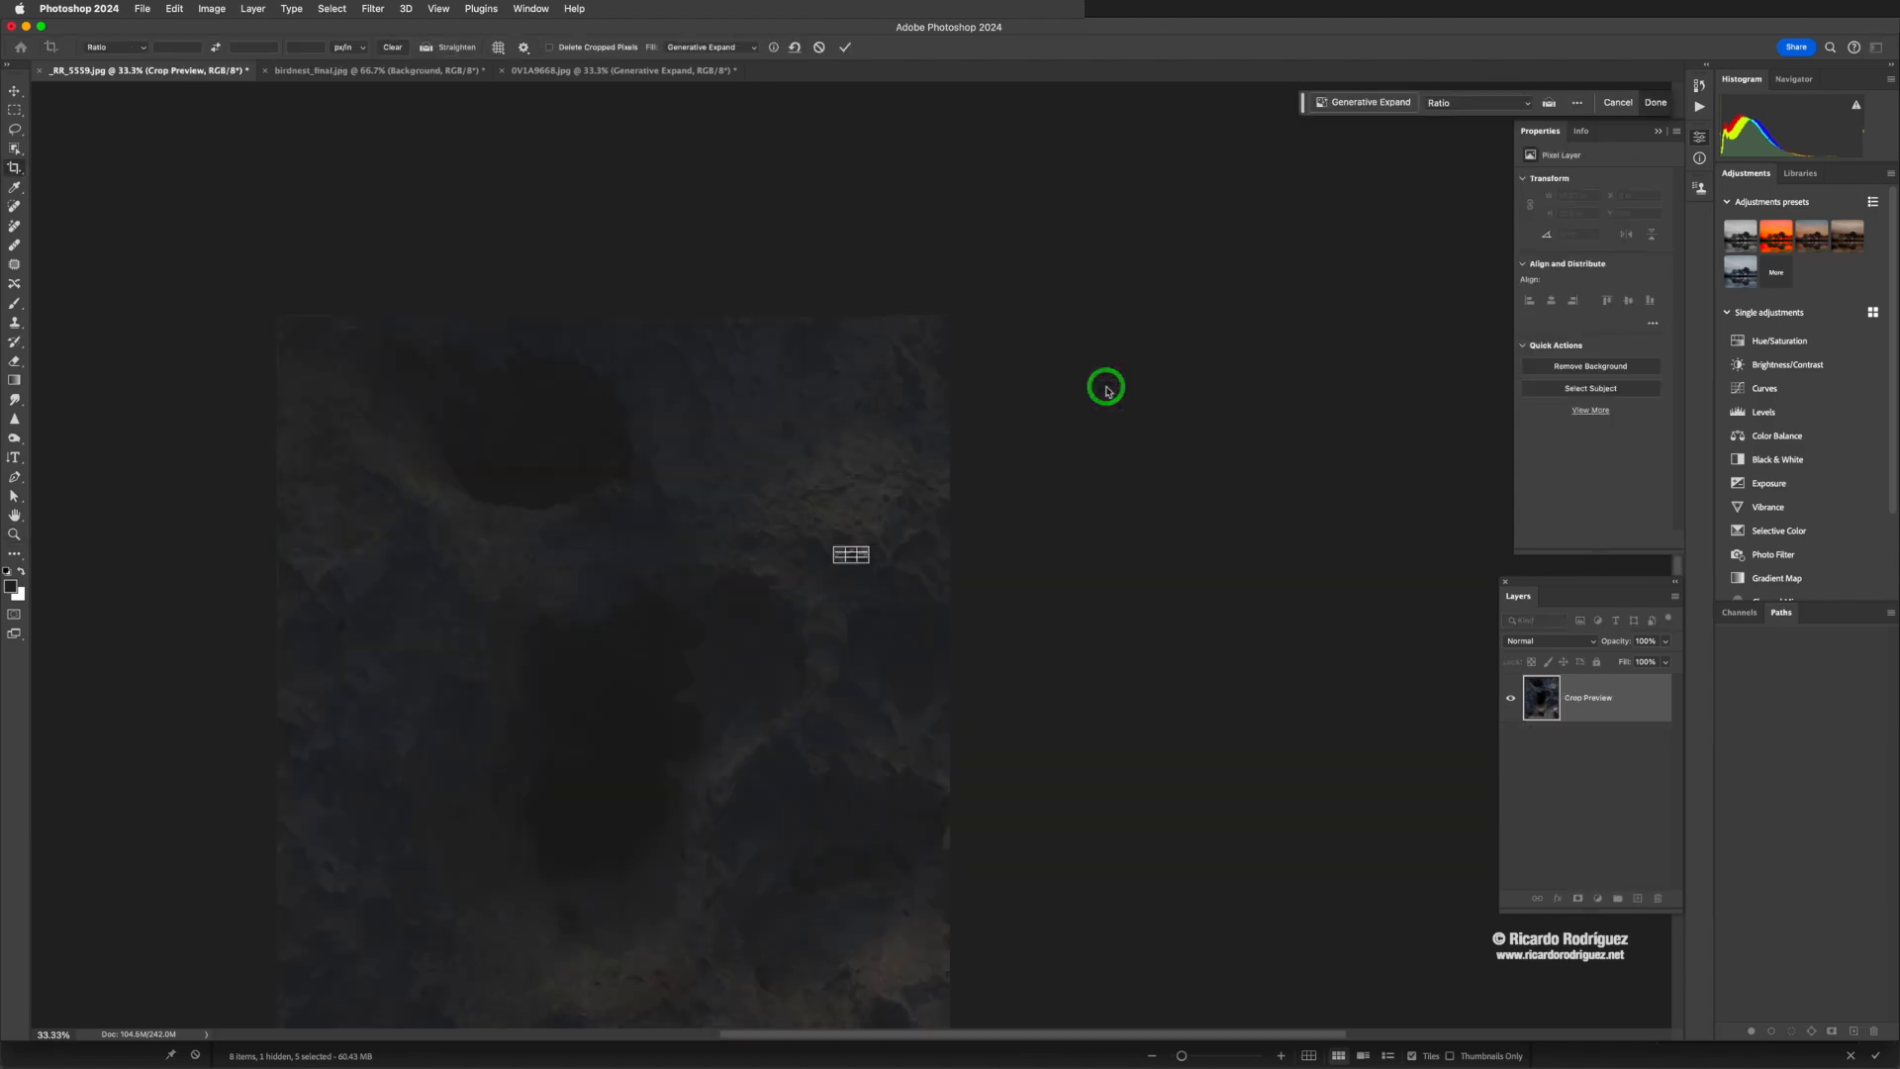
key("Return")
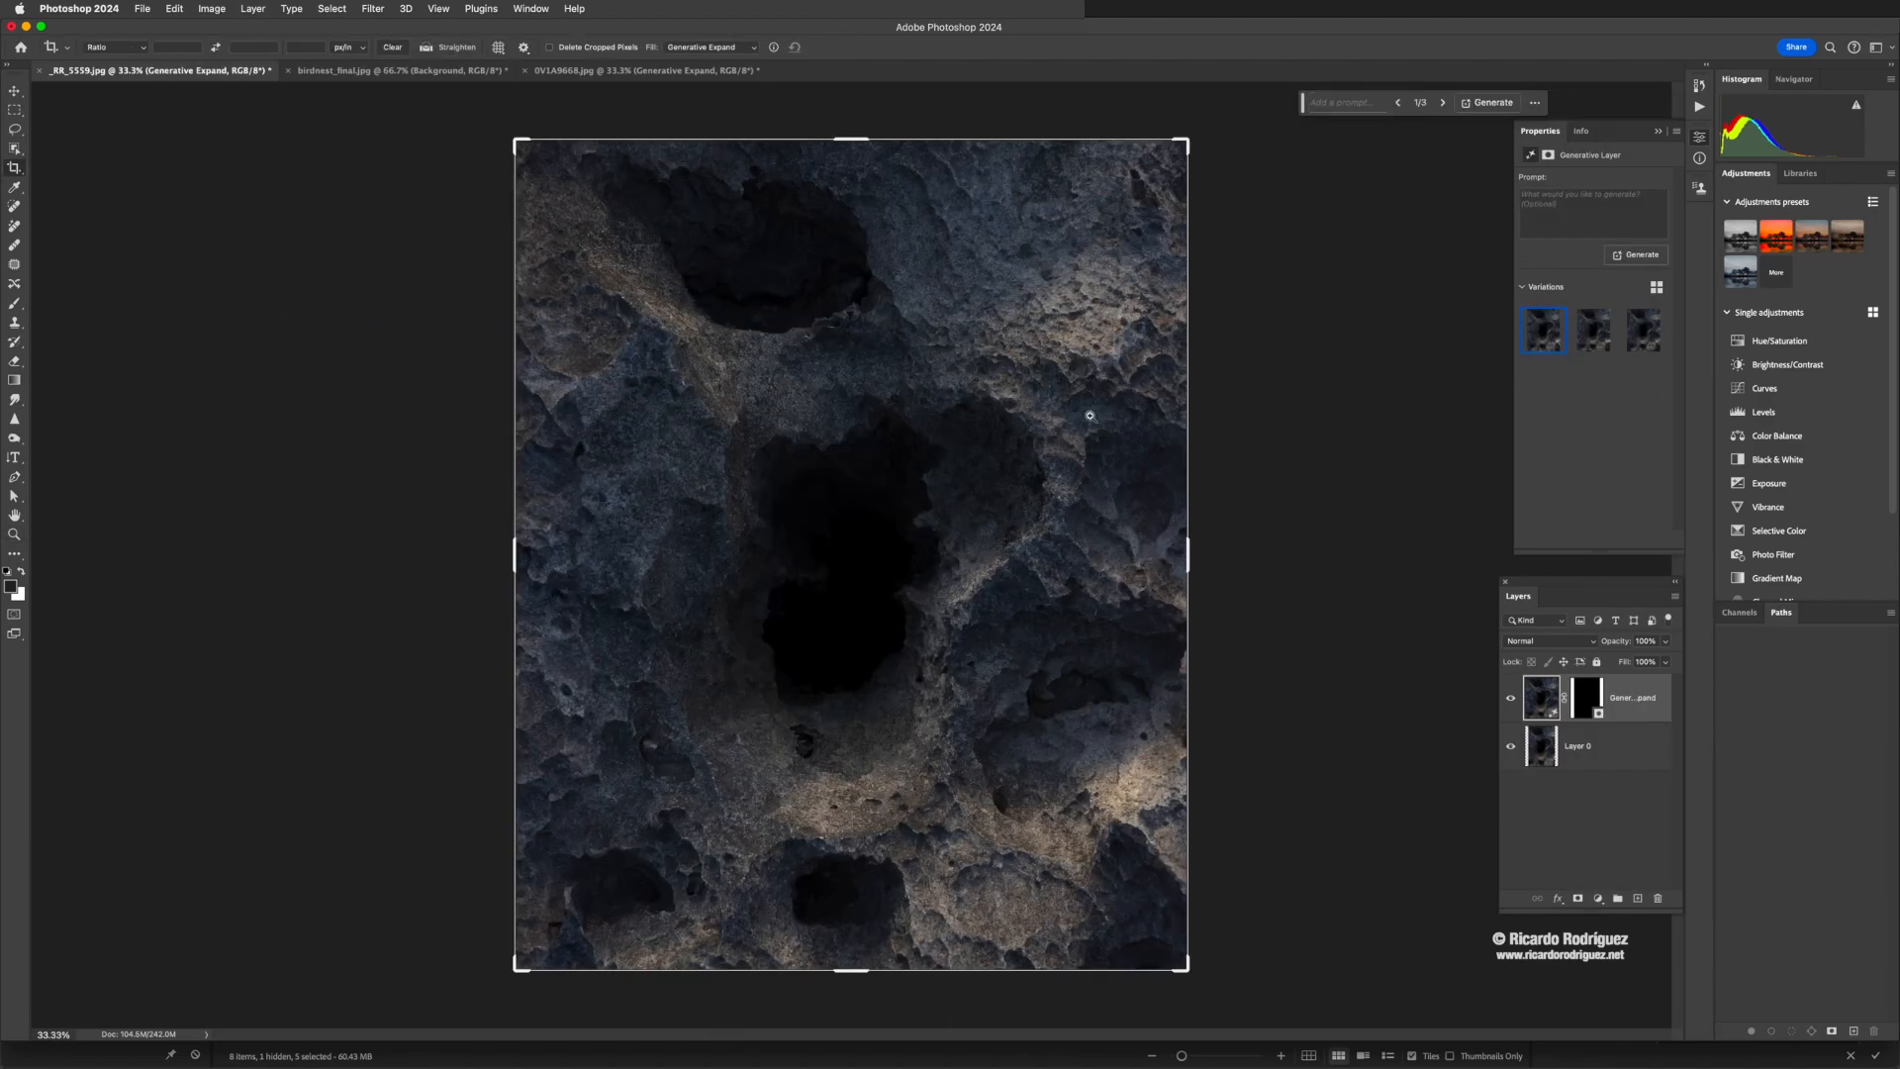
key("z")
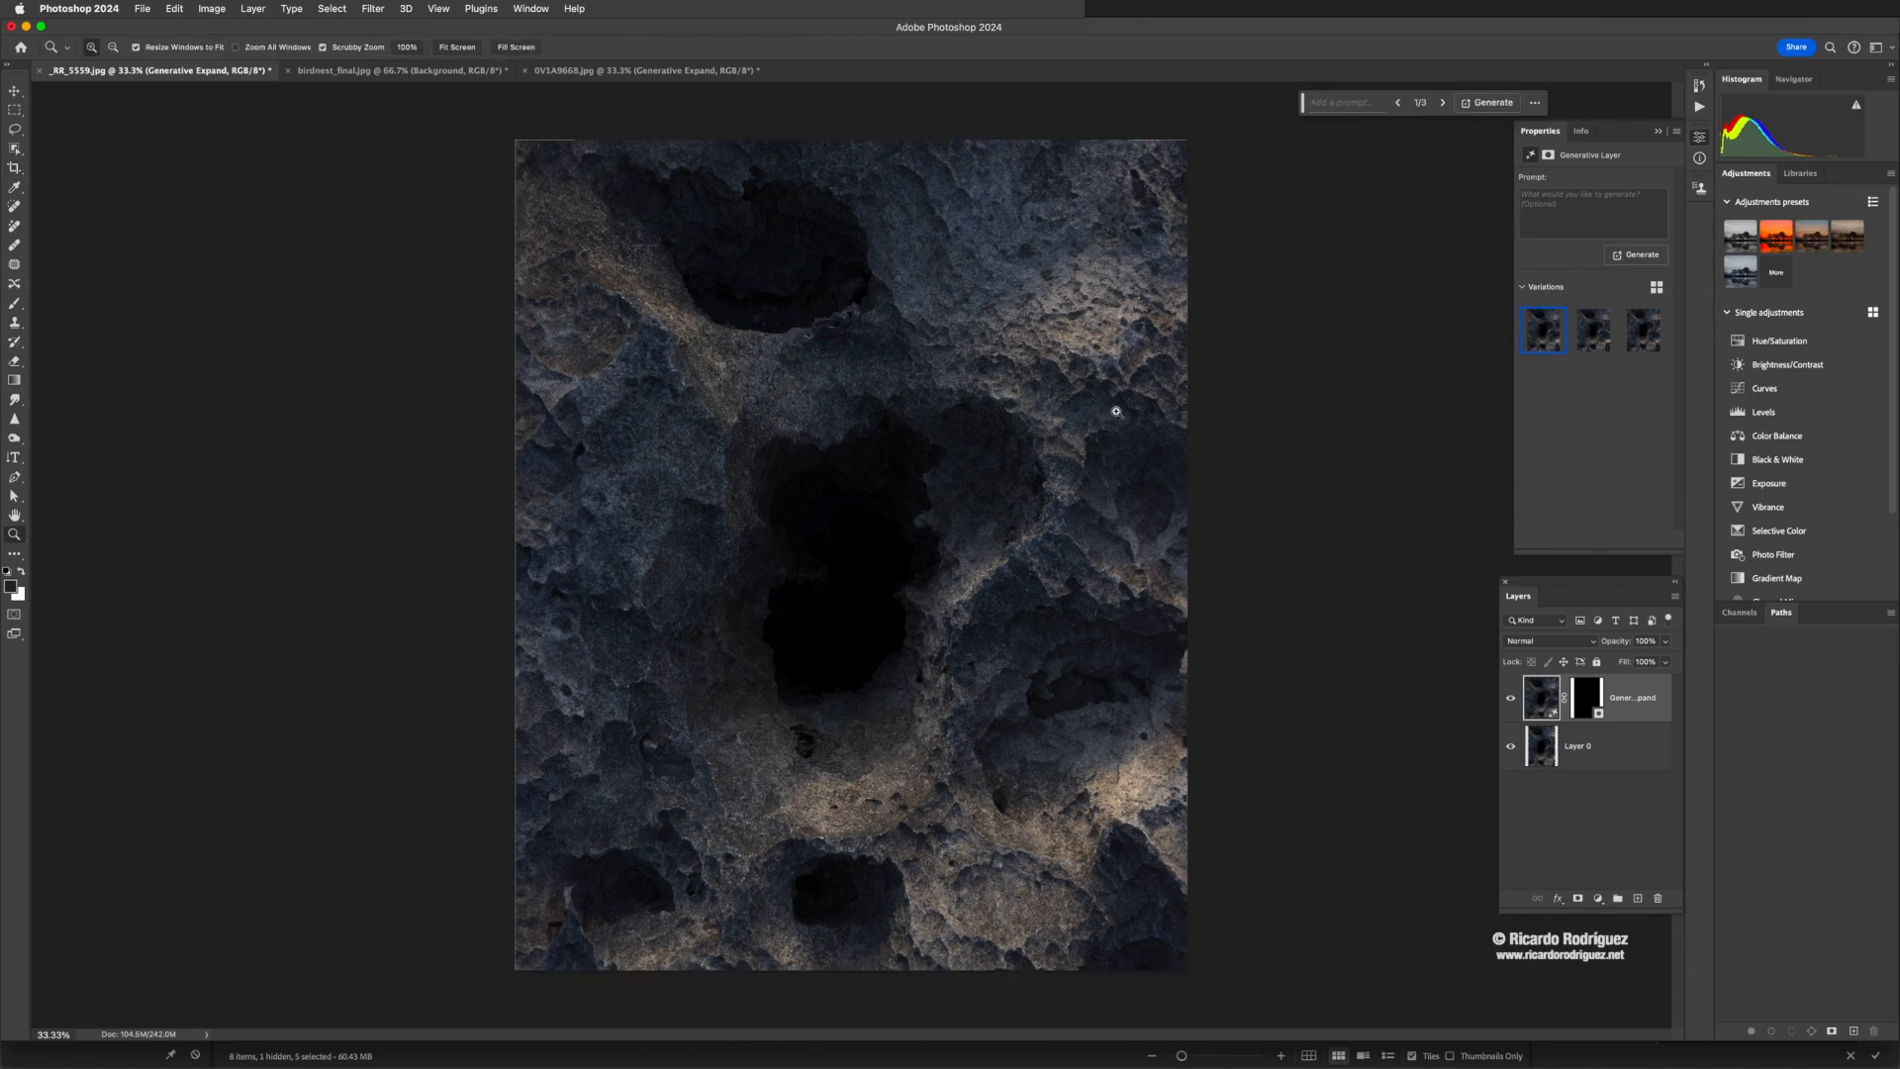
left_click_drag(1116, 411, 1189, 427)
left_click_drag(1093, 560, 1087, 637)
left_click_drag(1077, 301, 1040, 574)
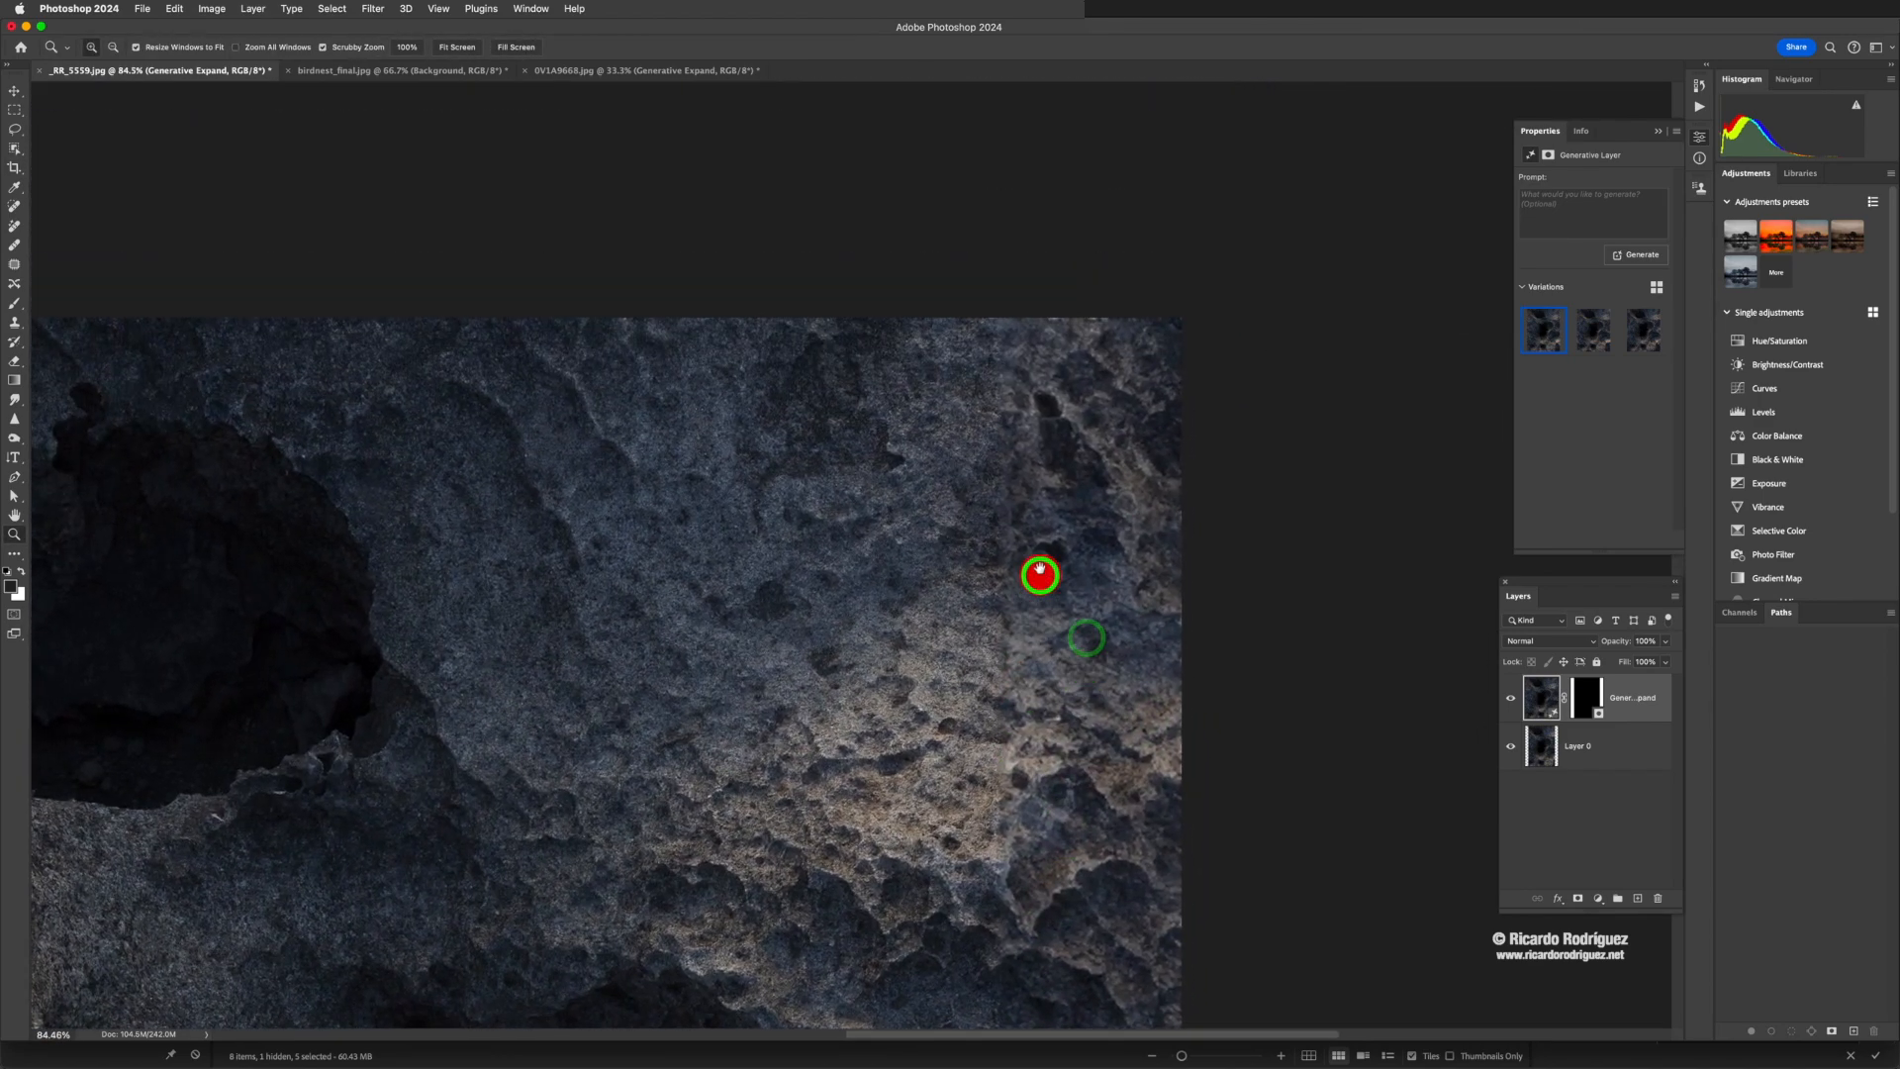
left_click_drag(971, 461, 1031, 473)
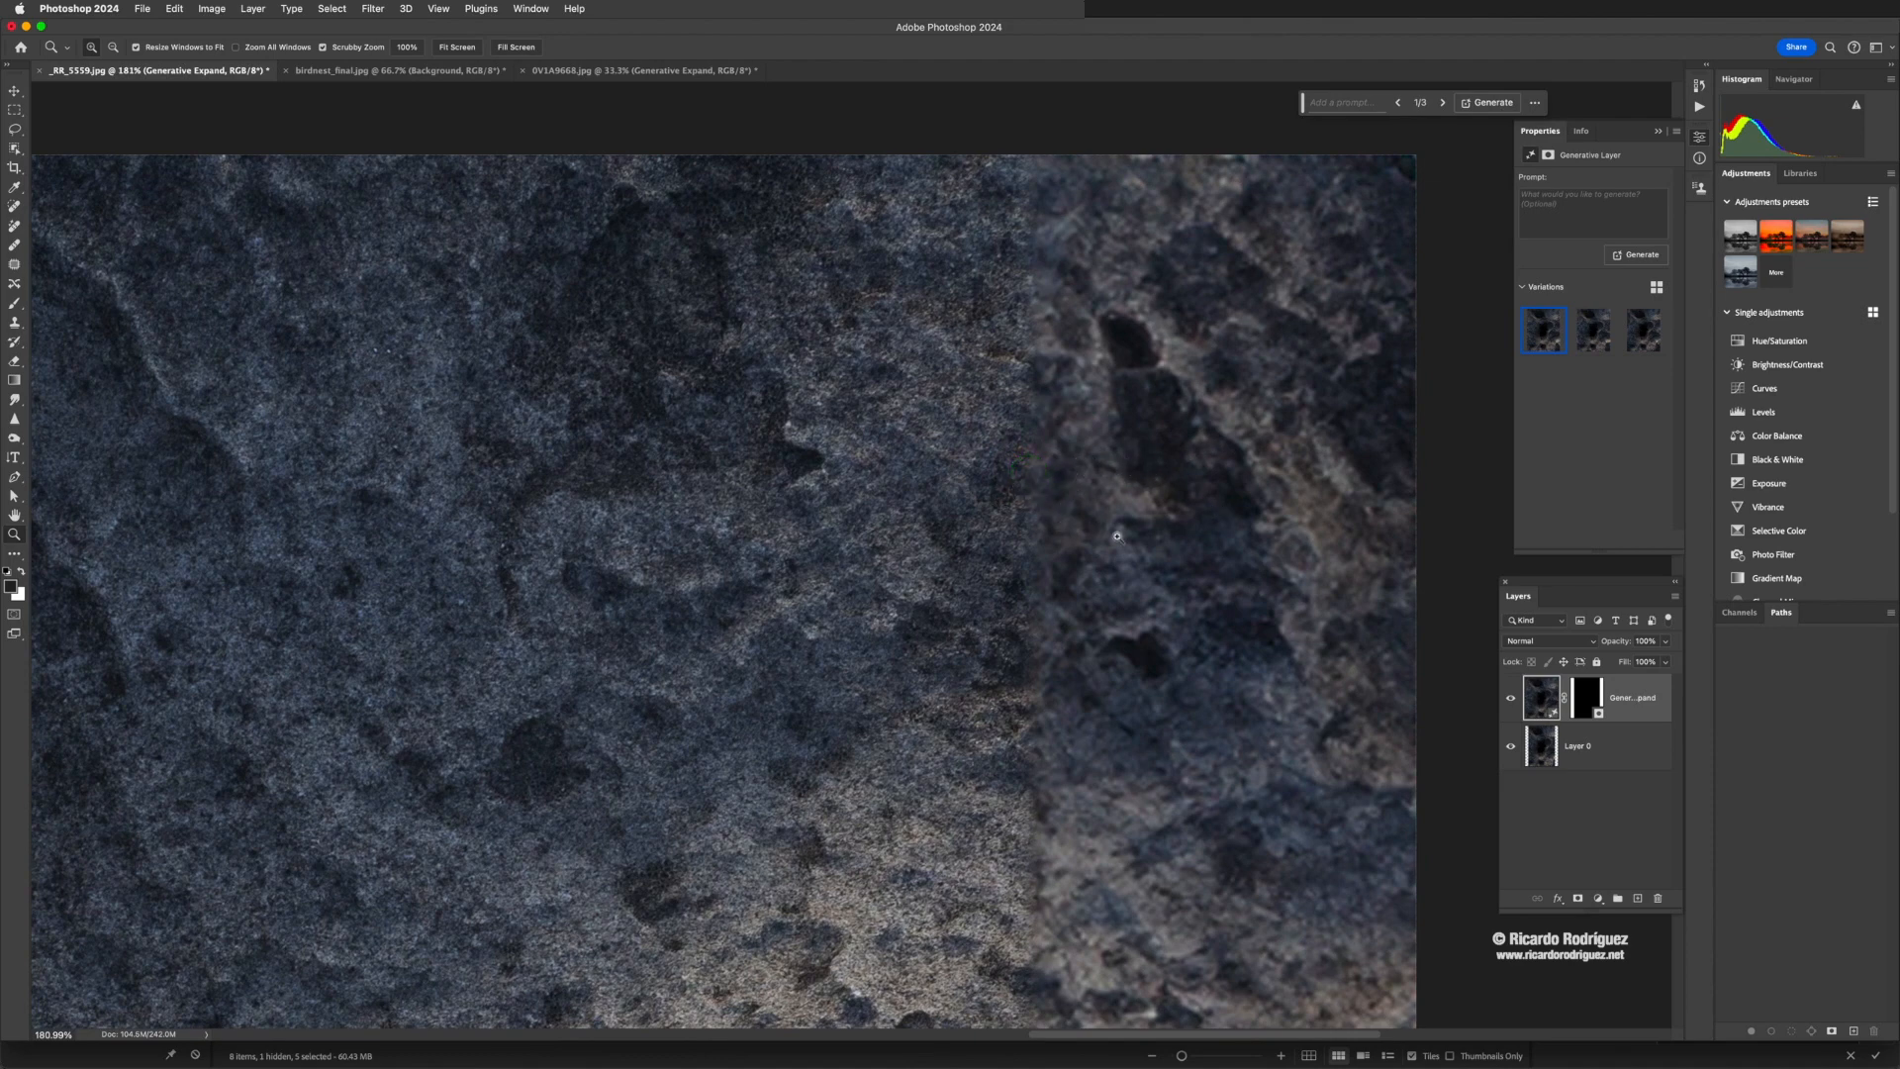
key("super+minus")
key("super+minus")
key("super+minus")
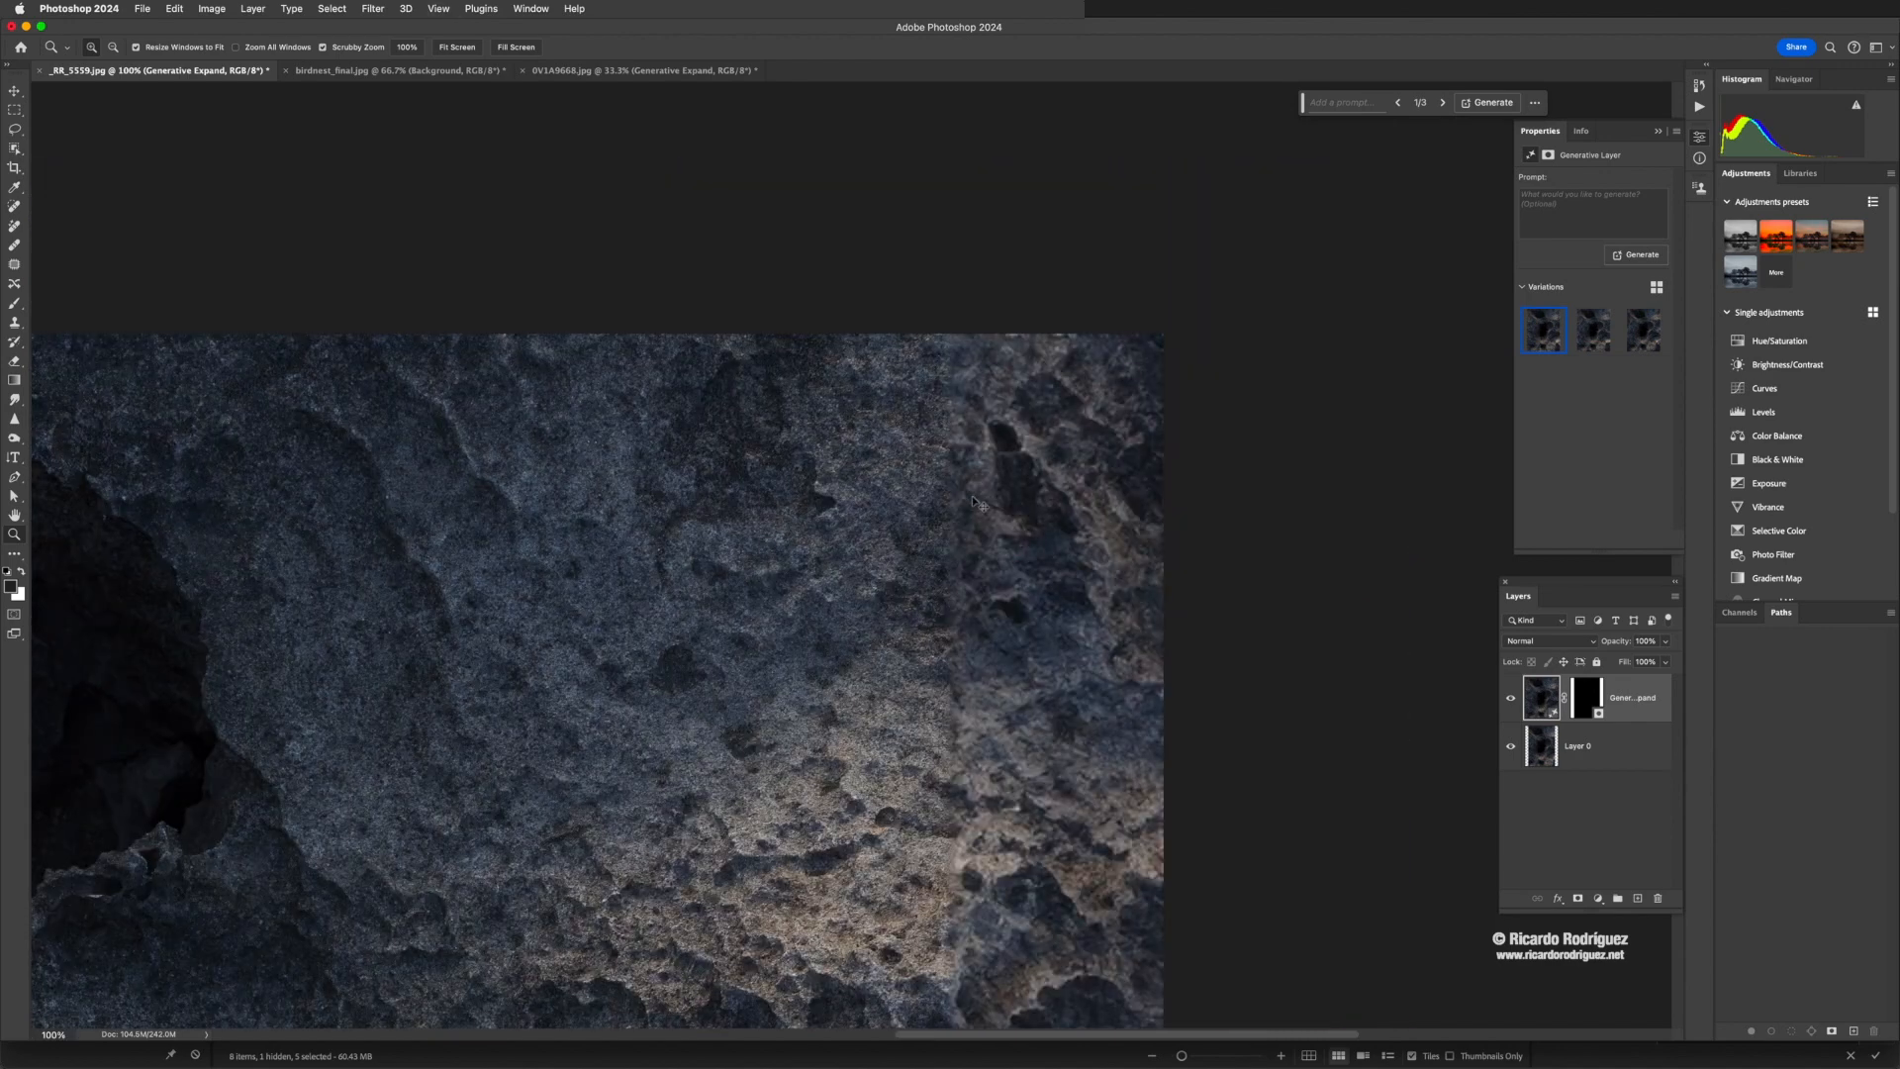
key("super+minus")
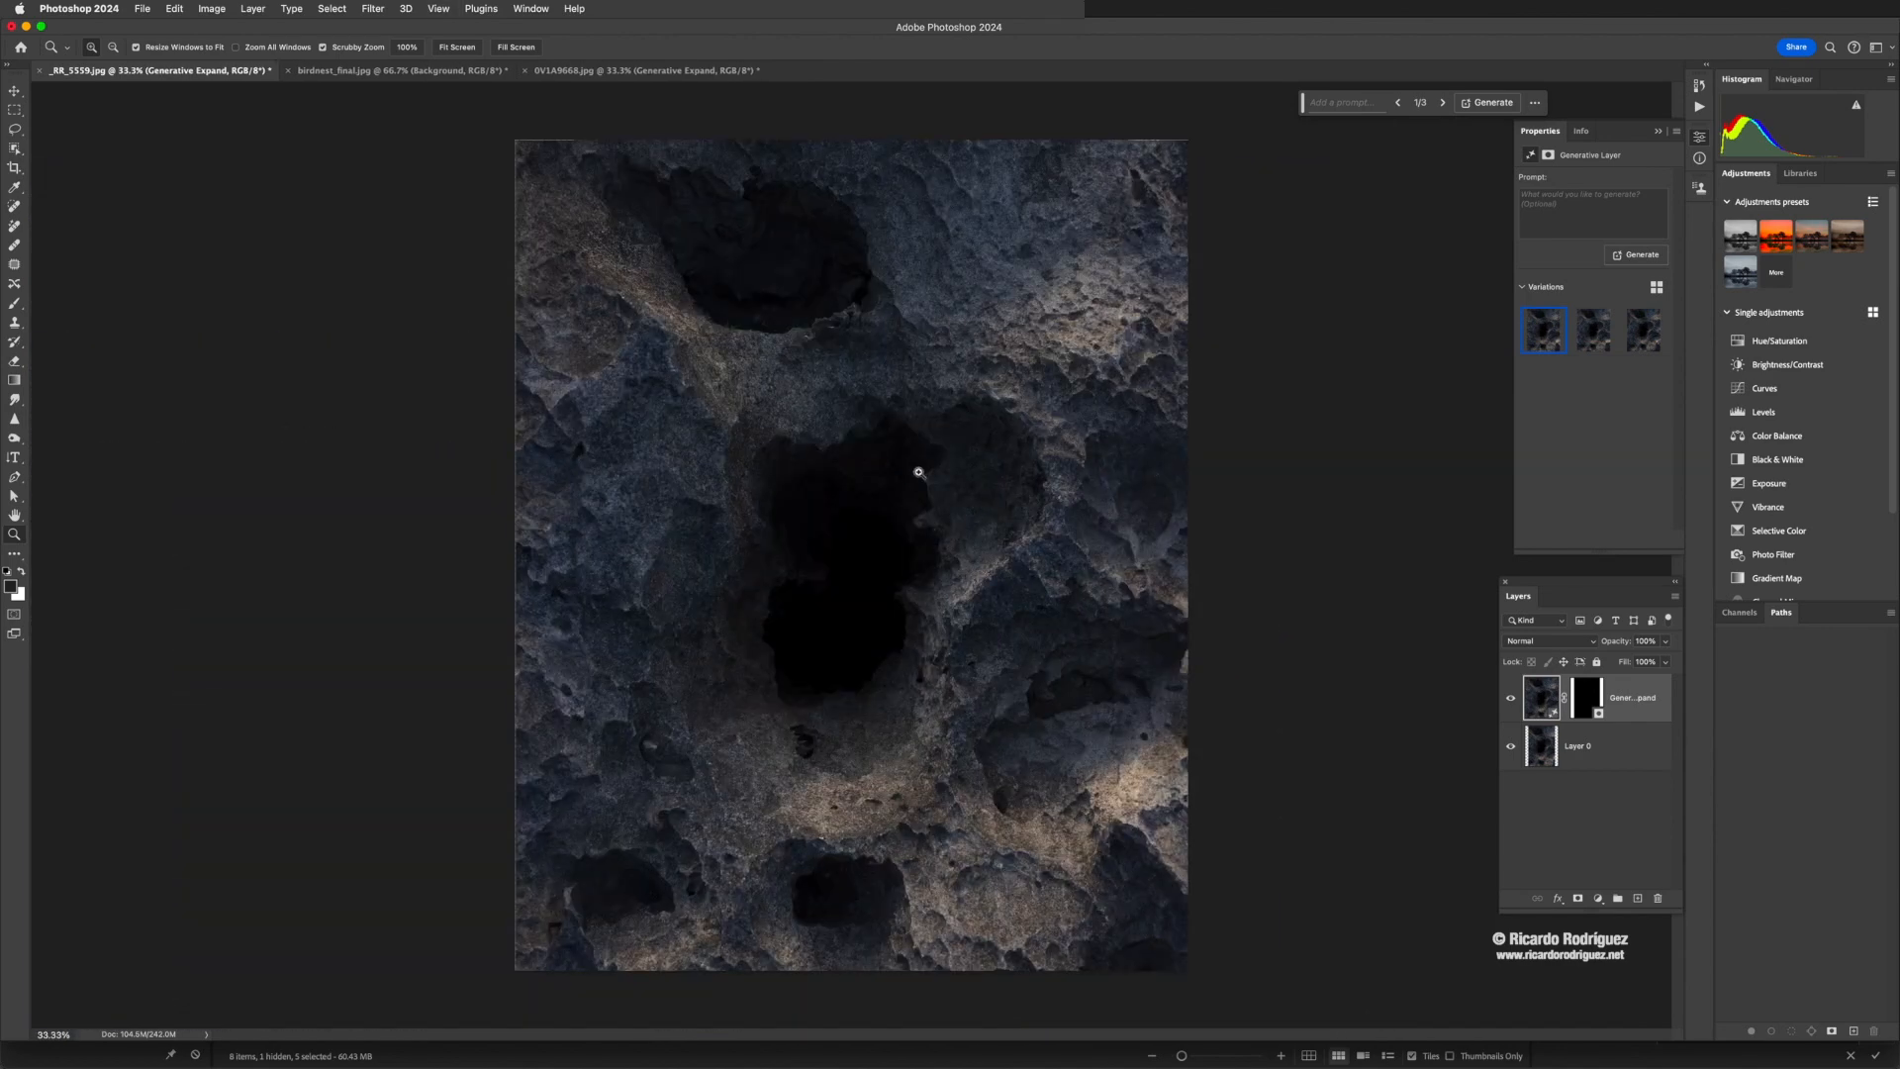
Compare the generated strips along both side edges of the rock with the original texture
key("super+minus")
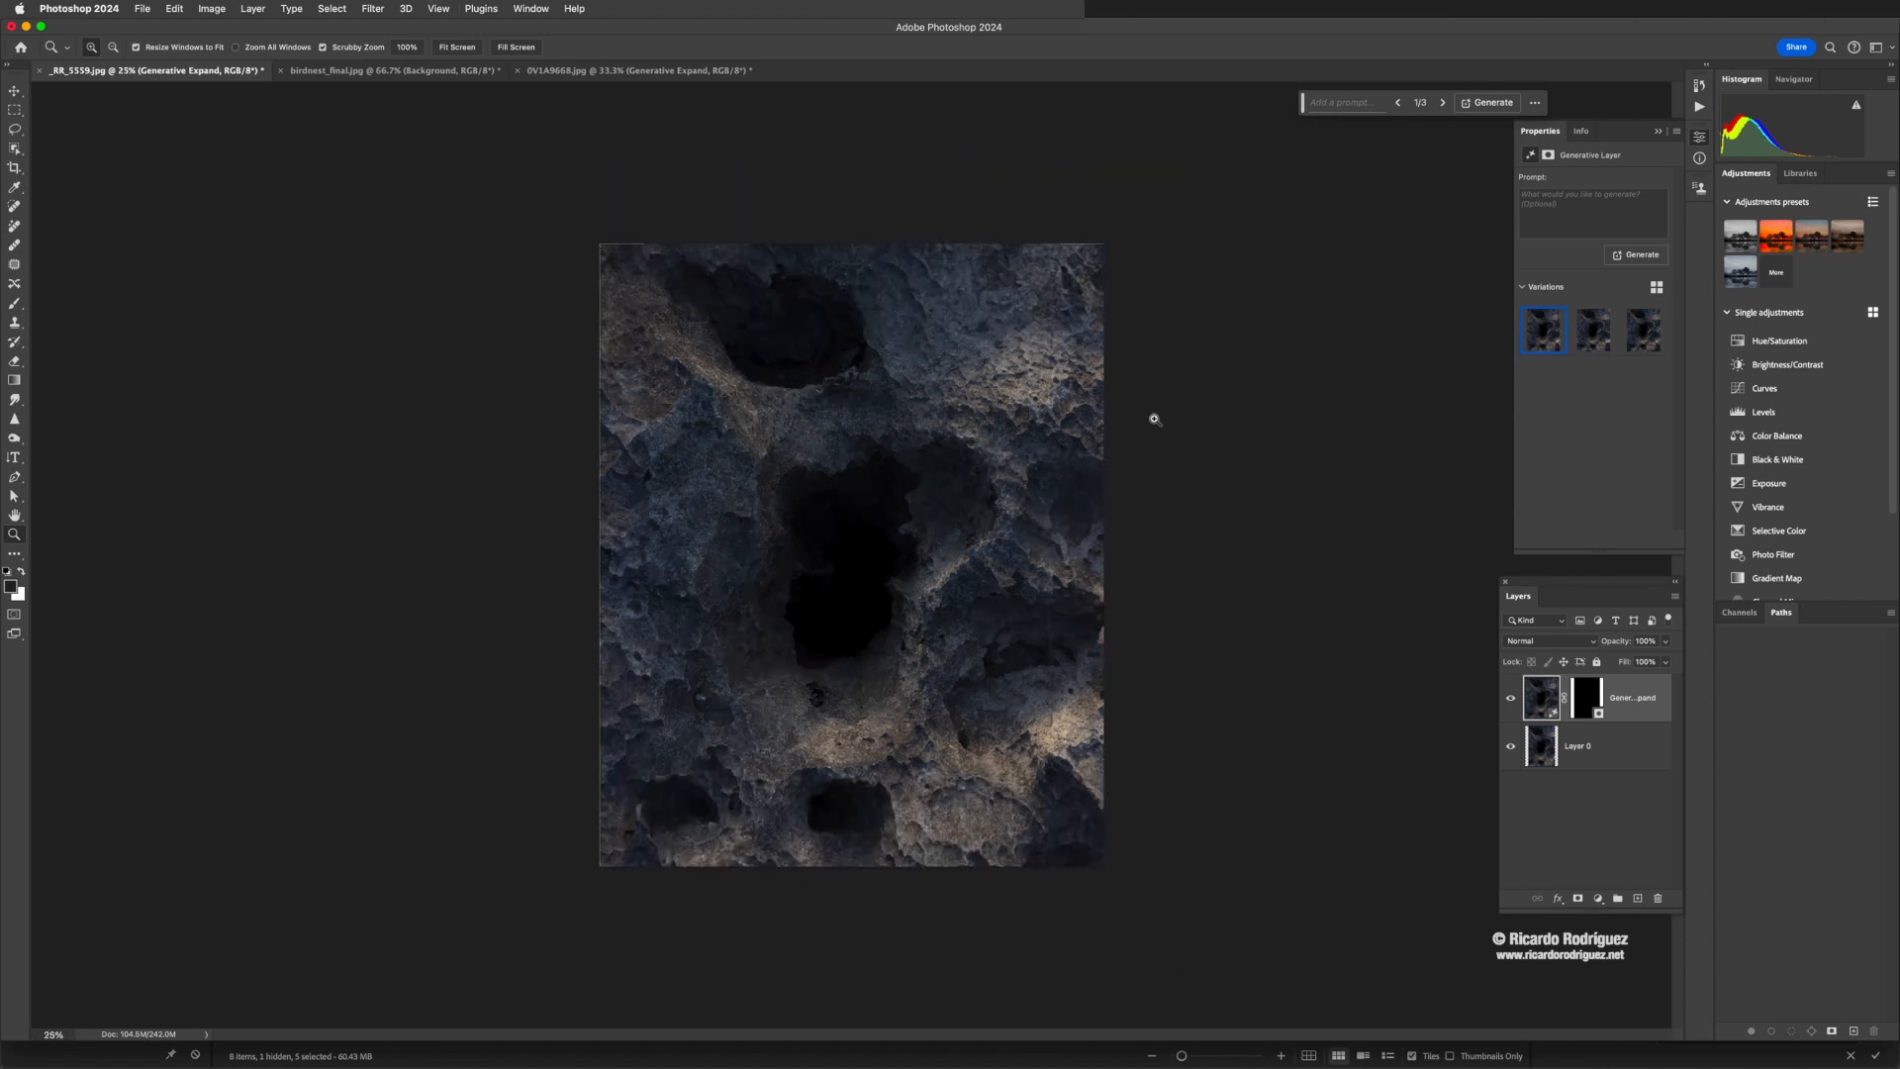
left_click(1164, 484)
left_click(1165, 486)
left_click(1167, 488)
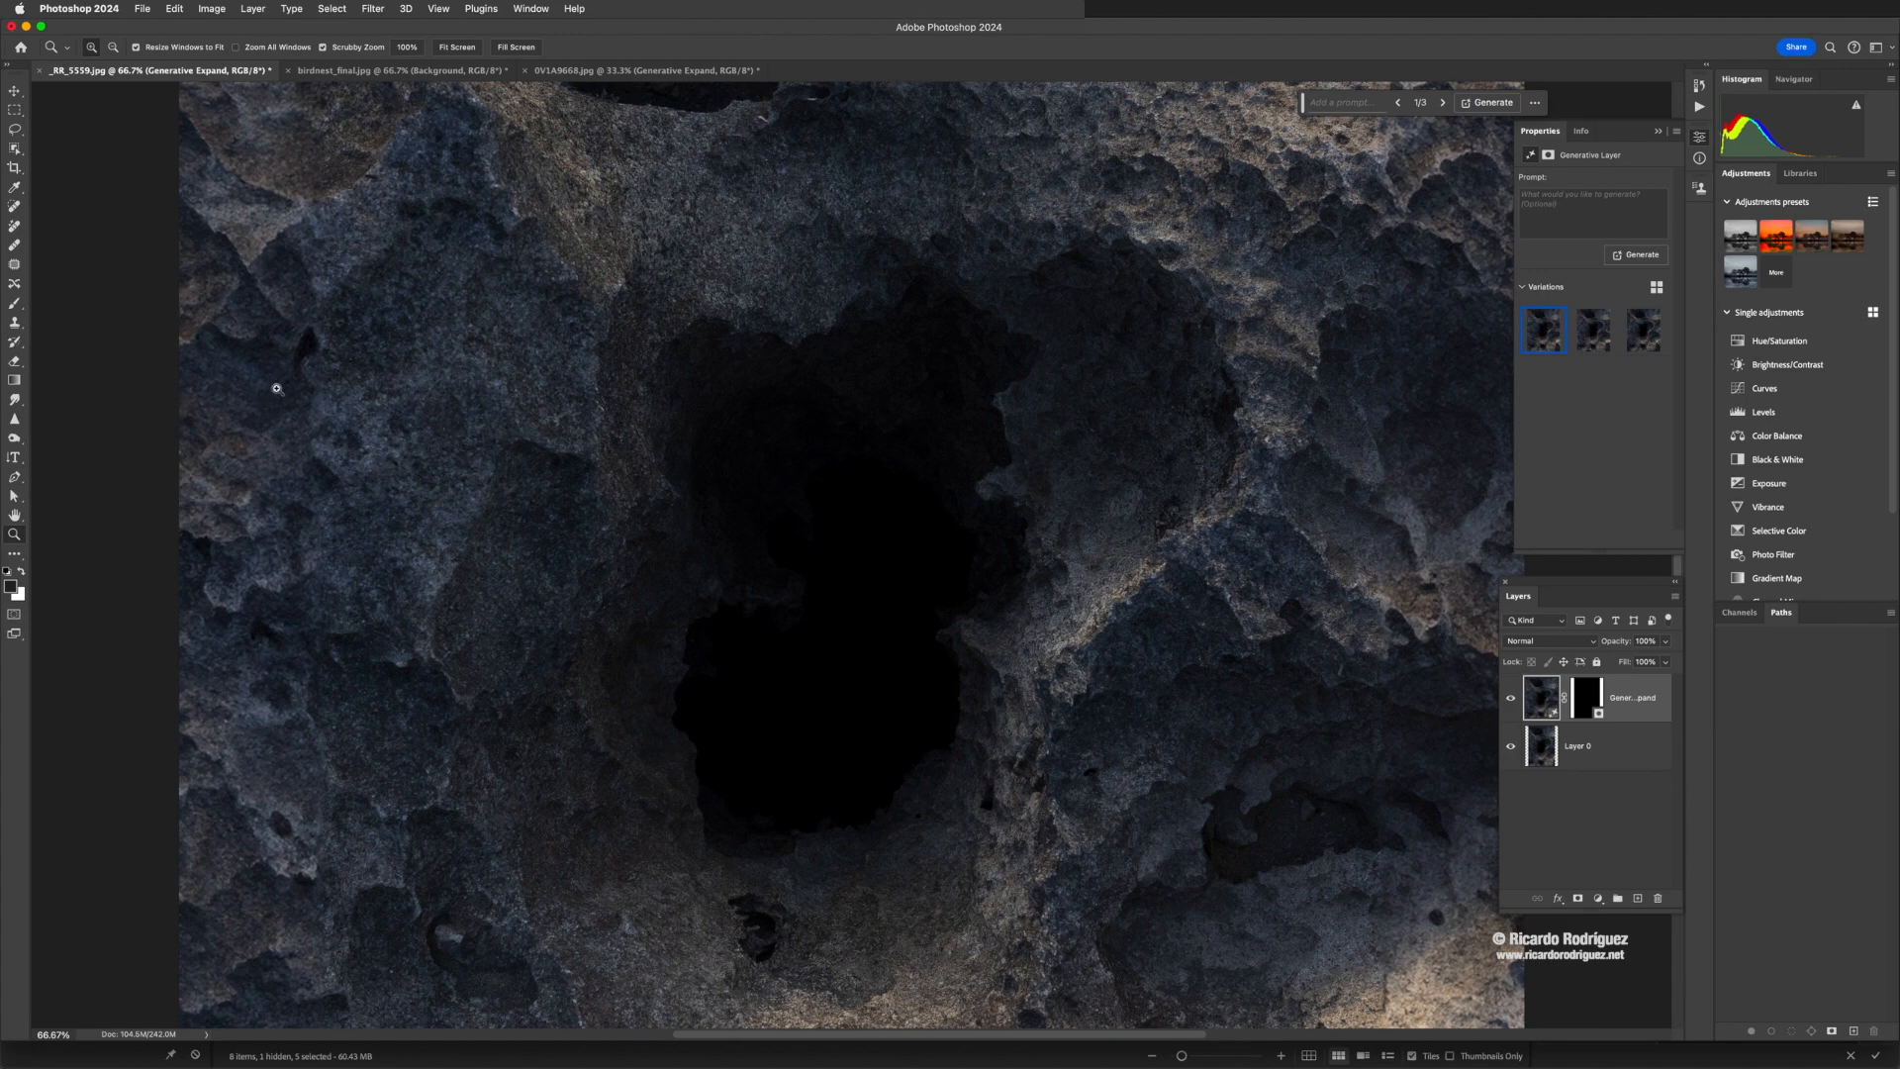
left_click(749, 382, "alt")
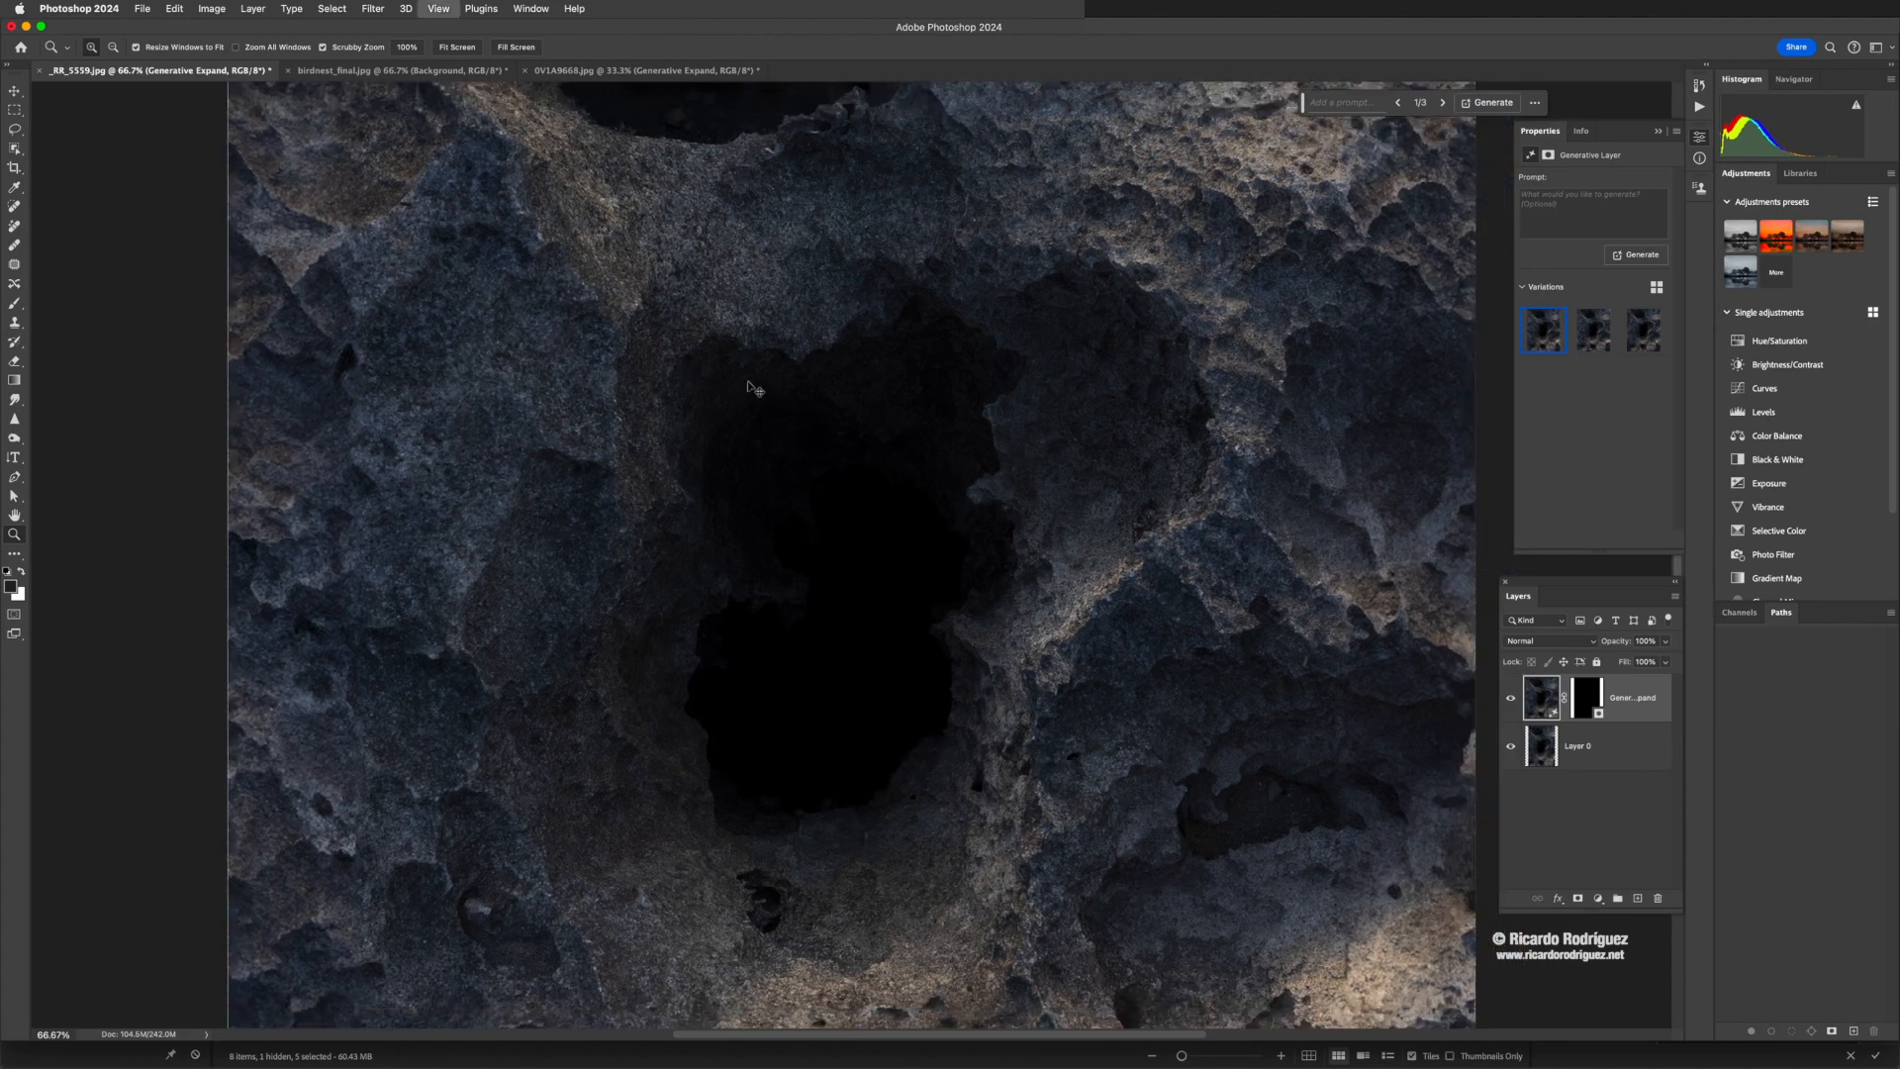
left_click(748, 384, "alt")
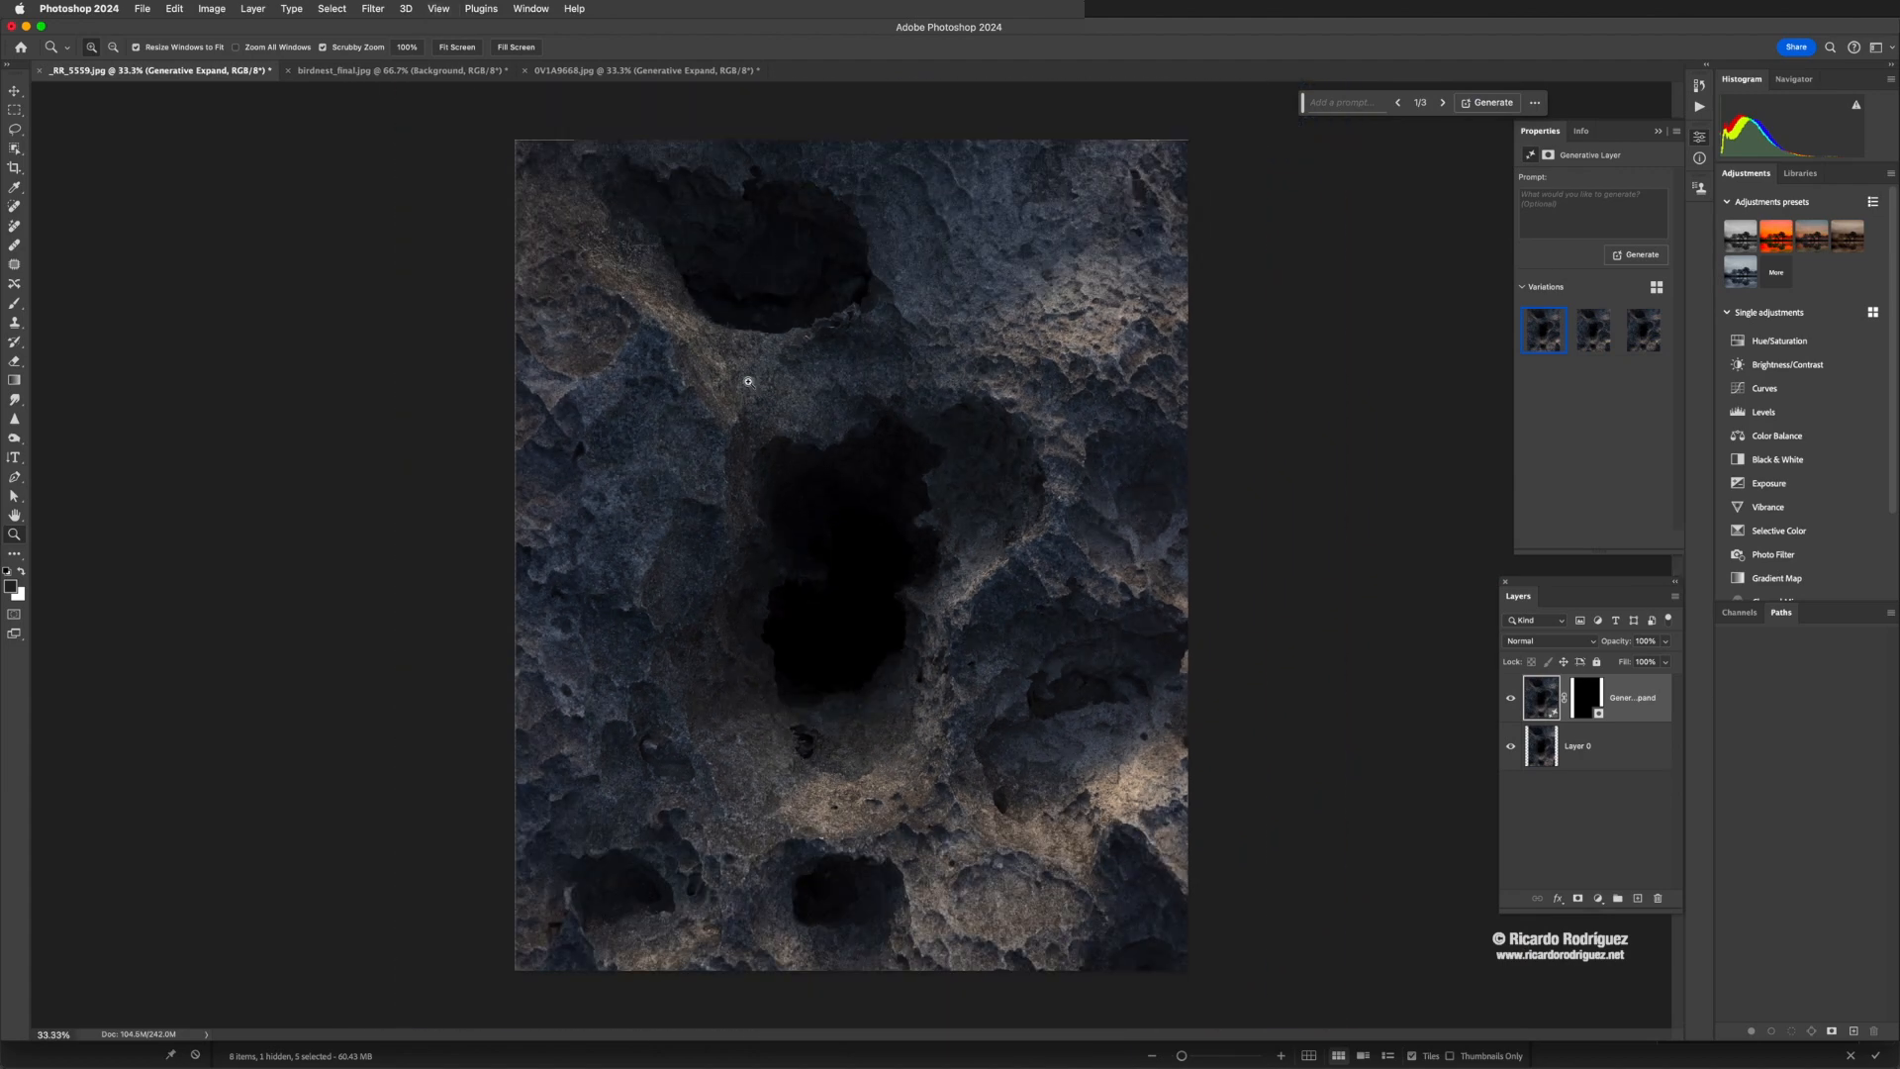
Lasso the dark central hole in the rock and generate a fill with the prompt "hand"
key("l")
mouse_move(892, 462)
left_mouse_down()
mouse_move(788, 485)
mouse_move(781, 643)
mouse_move(823, 688)
mouse_move(873, 666)
mouse_move(904, 551)
mouse_move(901, 469)
left_mouse_up()
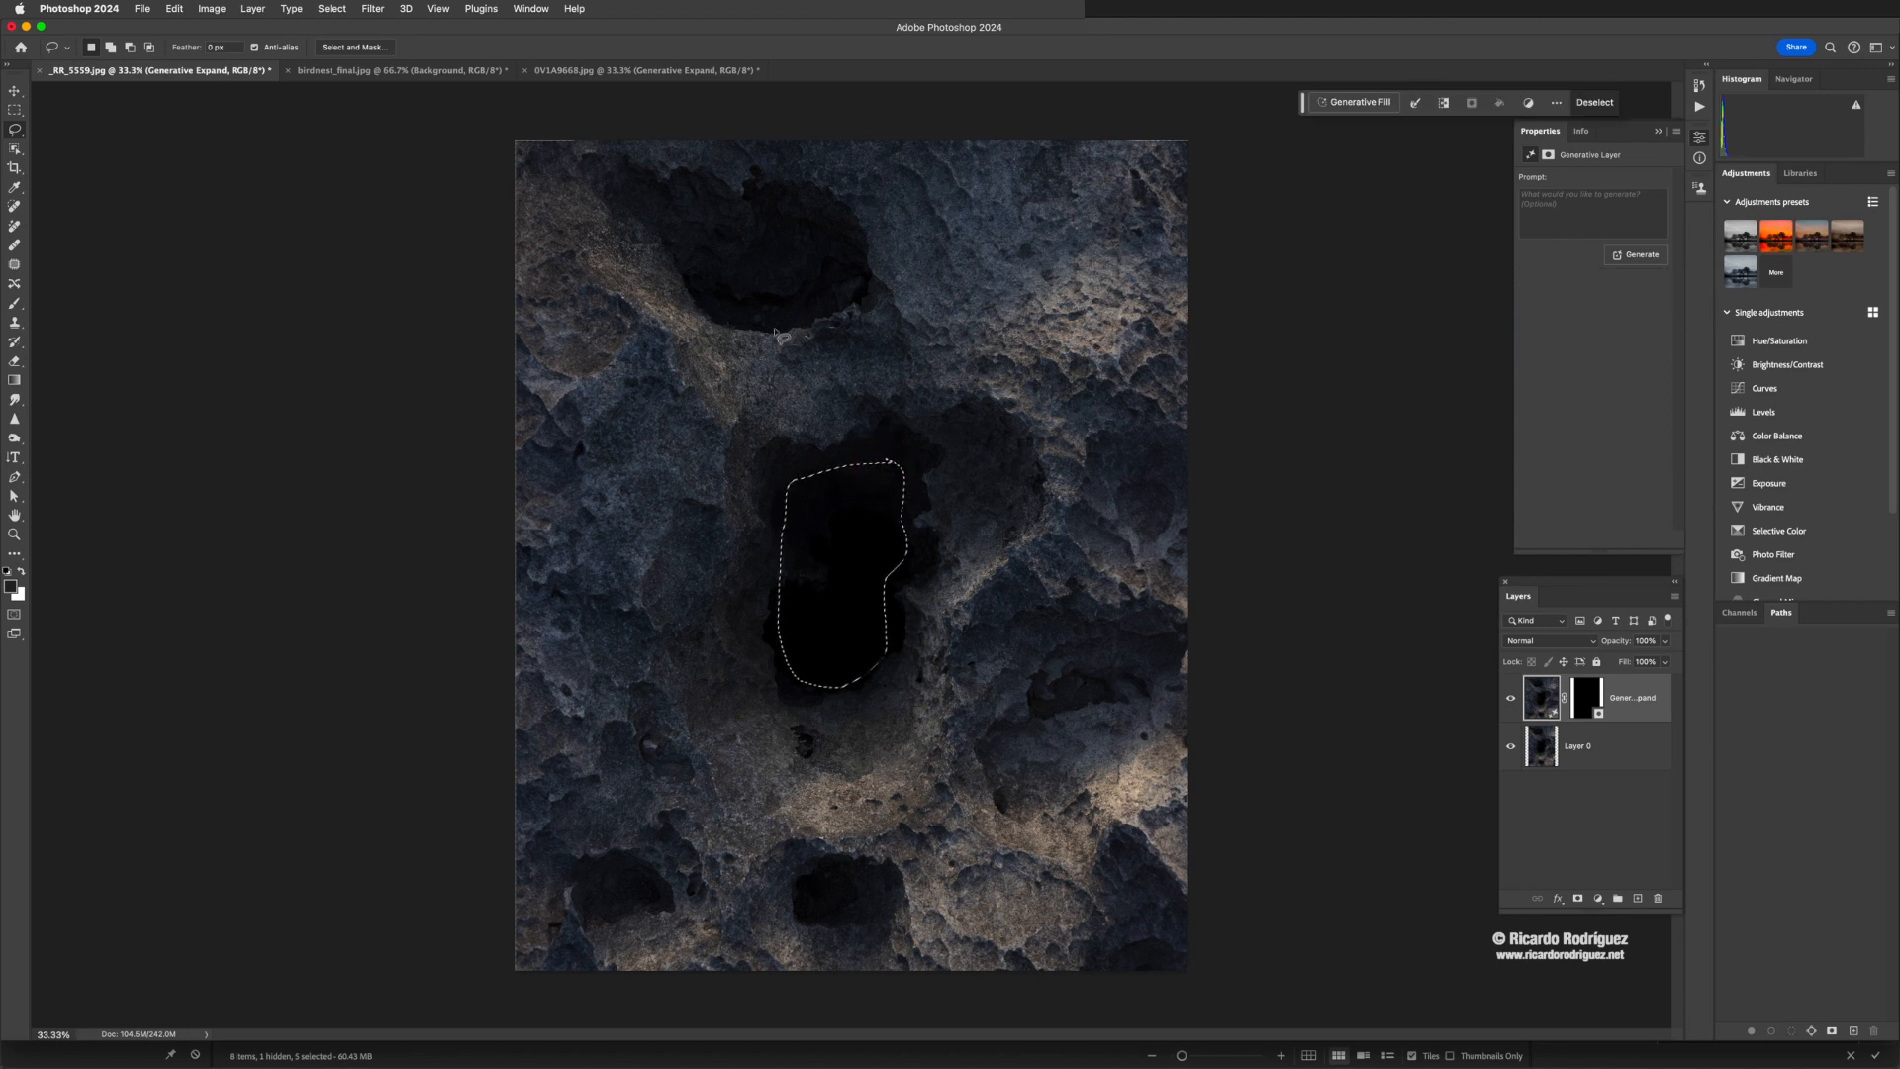
left_click(1354, 102)
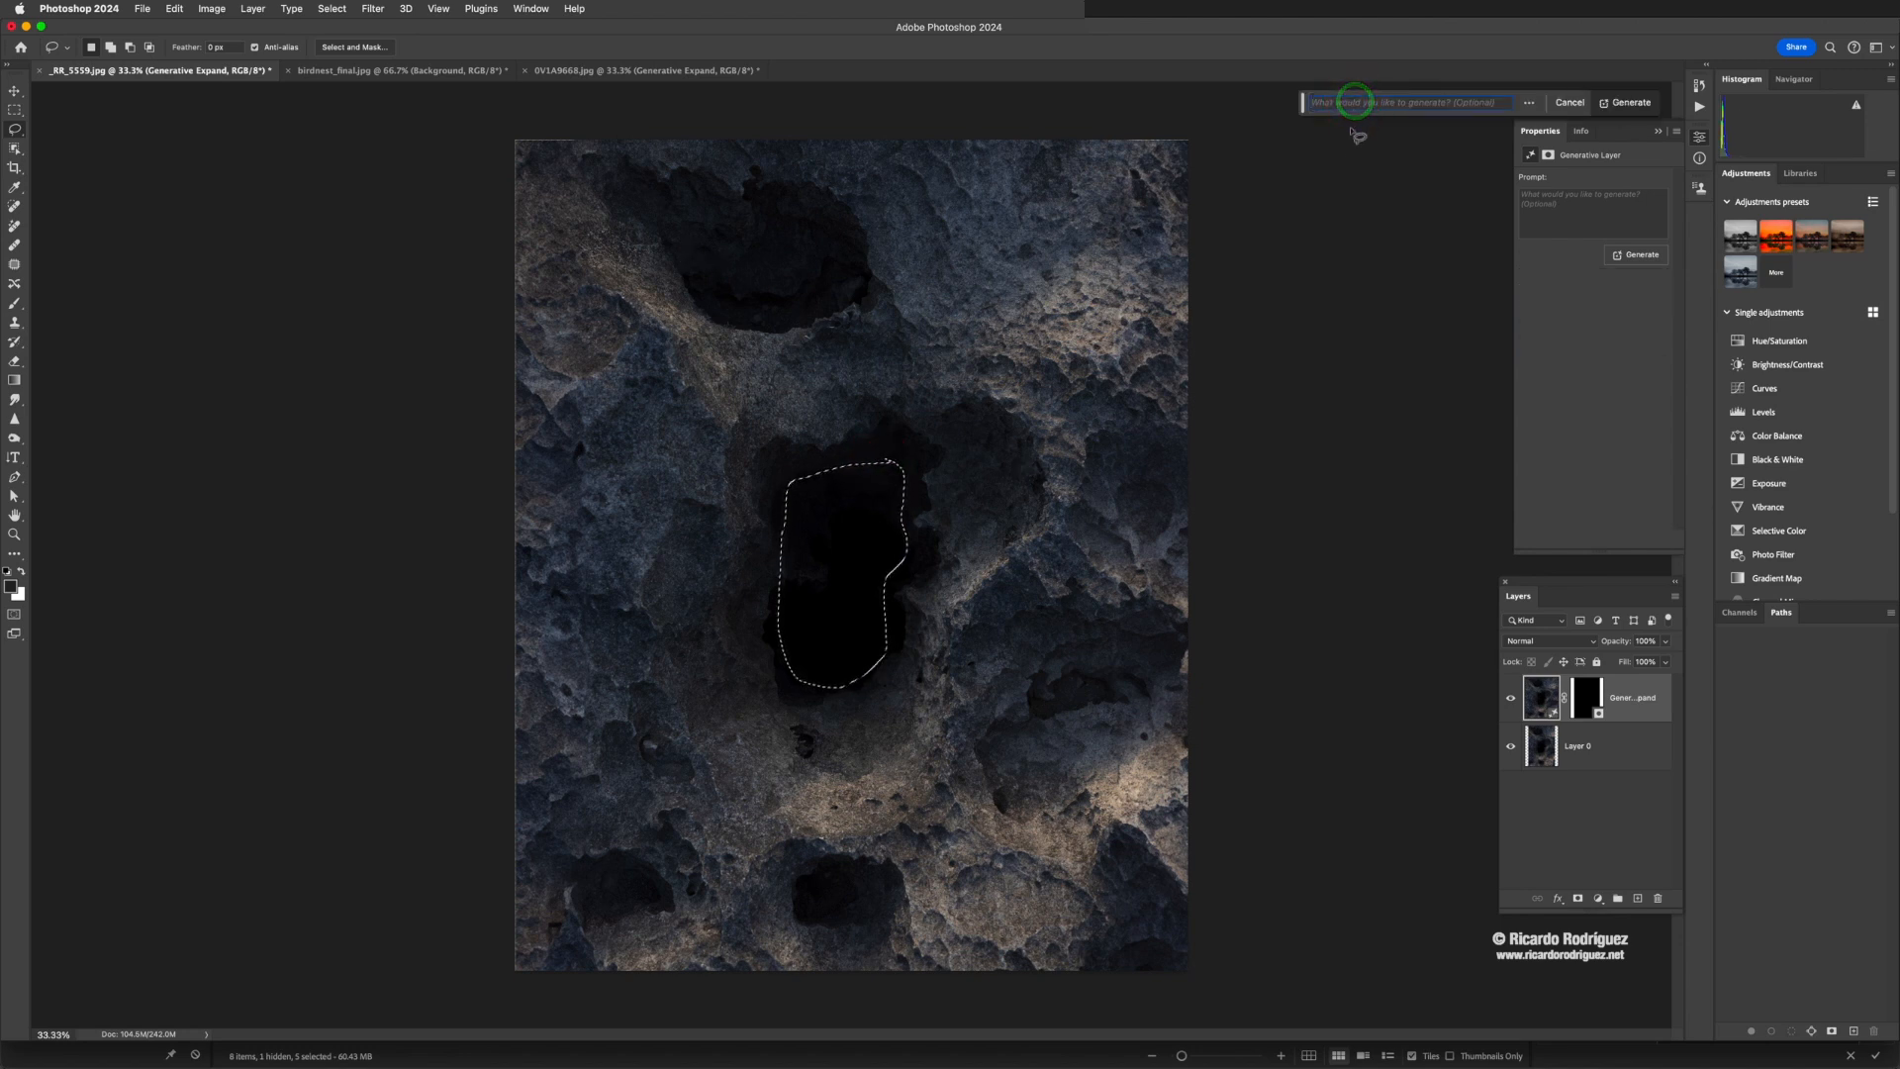
type("hand")
left_click(1626, 102)
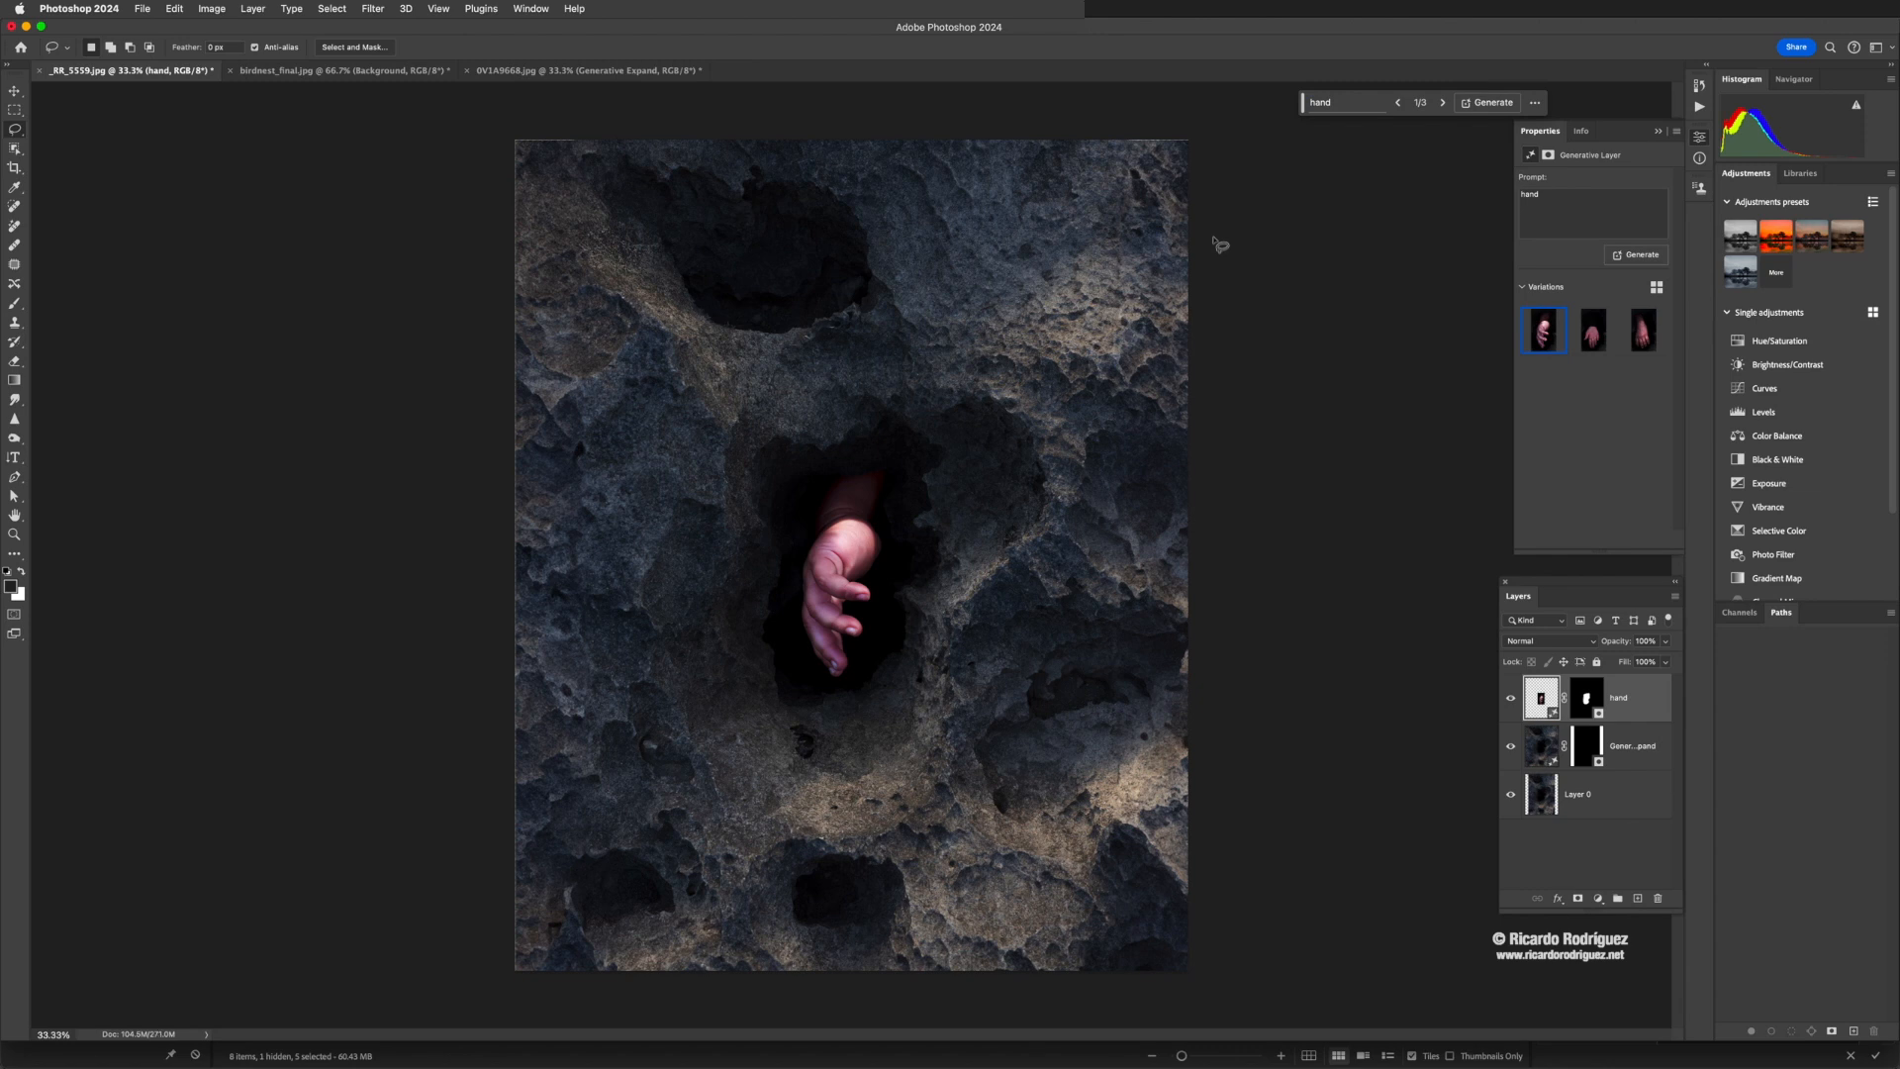
View the second and third hand variations, and choose the first one, with the hand reaching out of the hole
left_click(1585, 339)
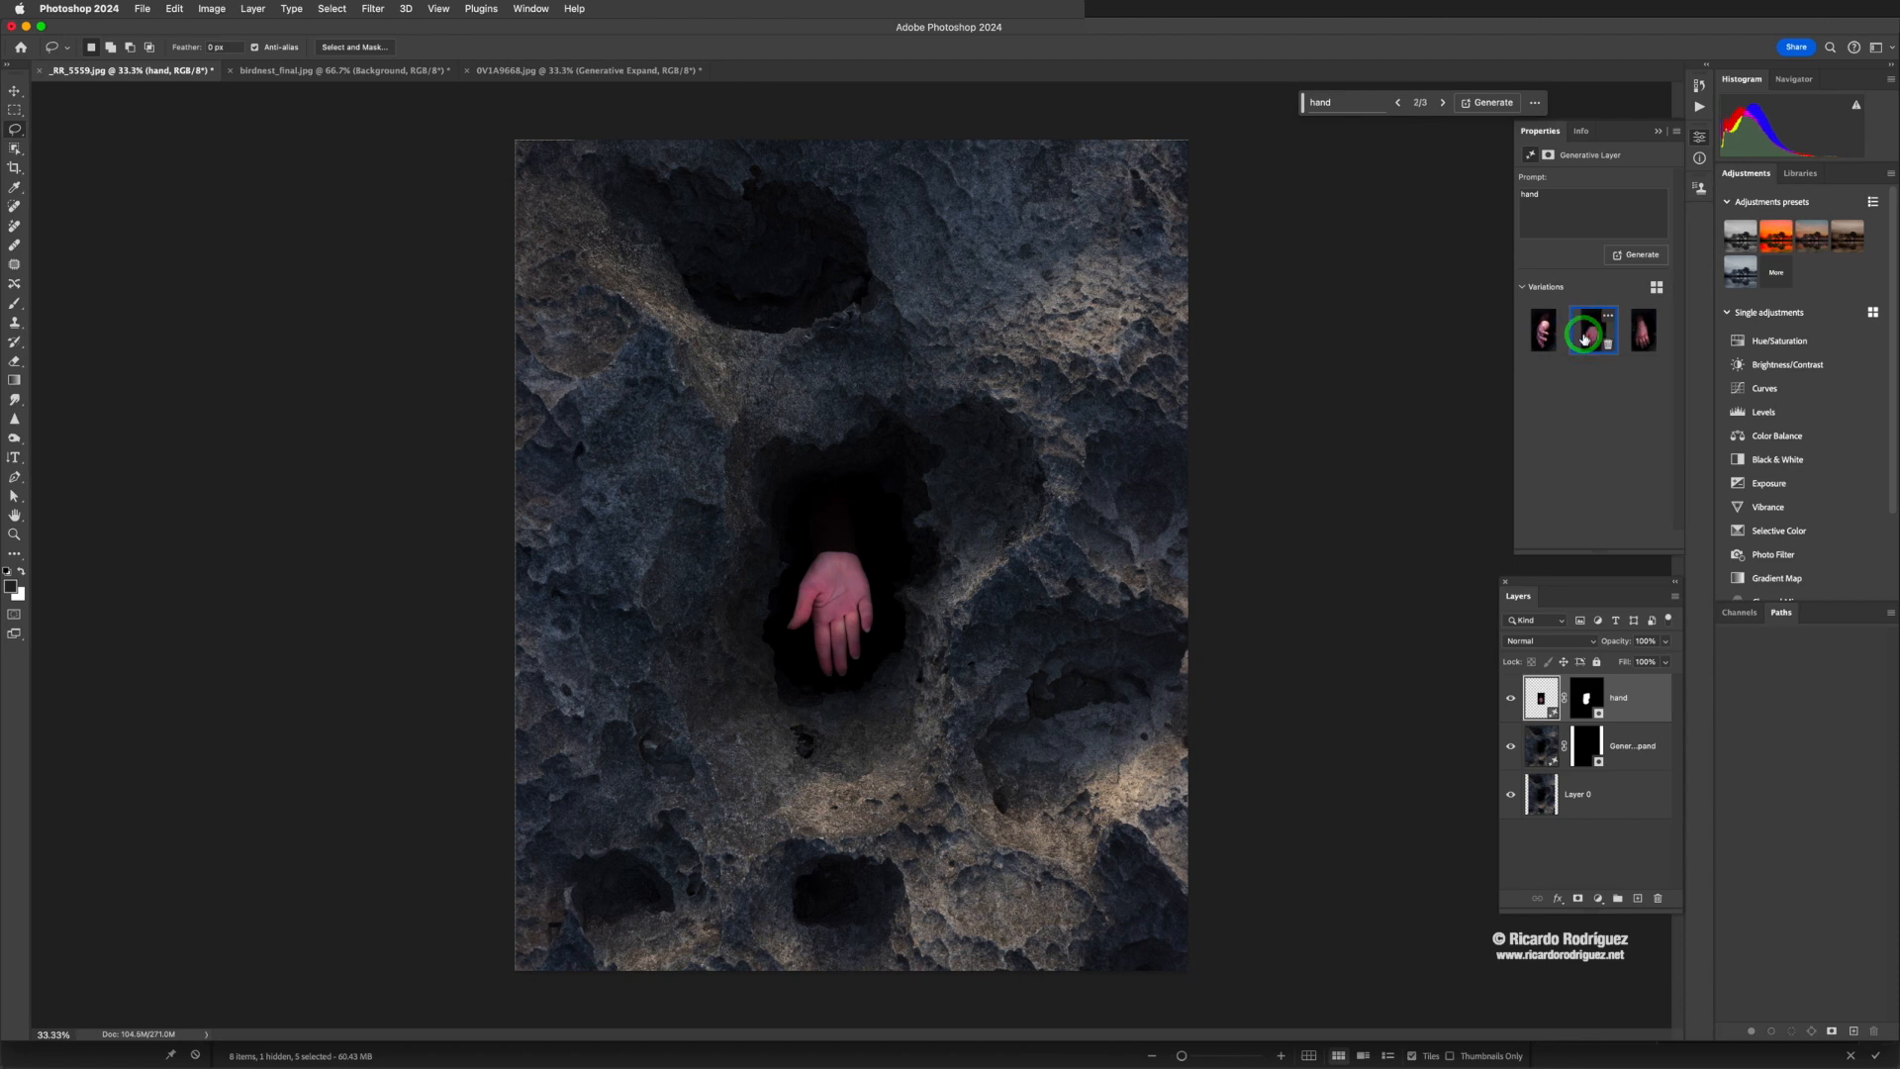
left_click(1639, 334)
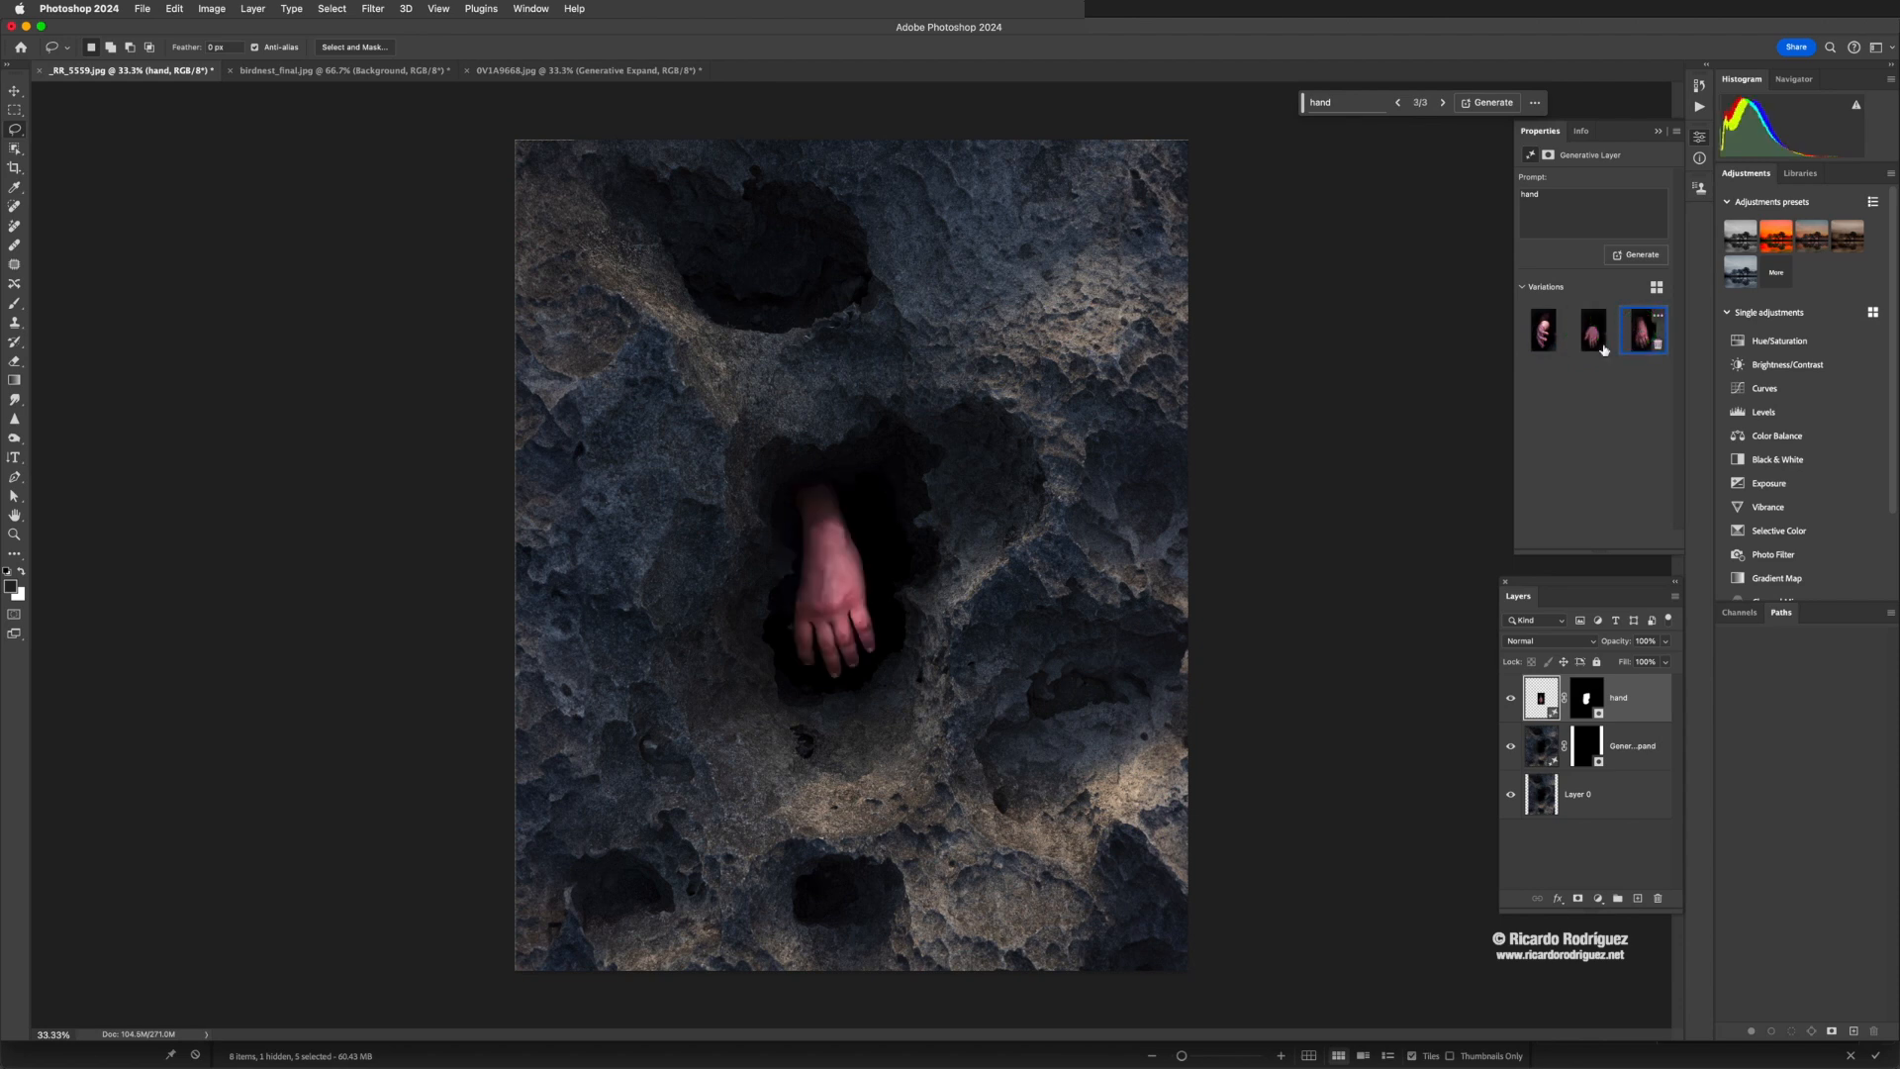
left_click(1545, 335)
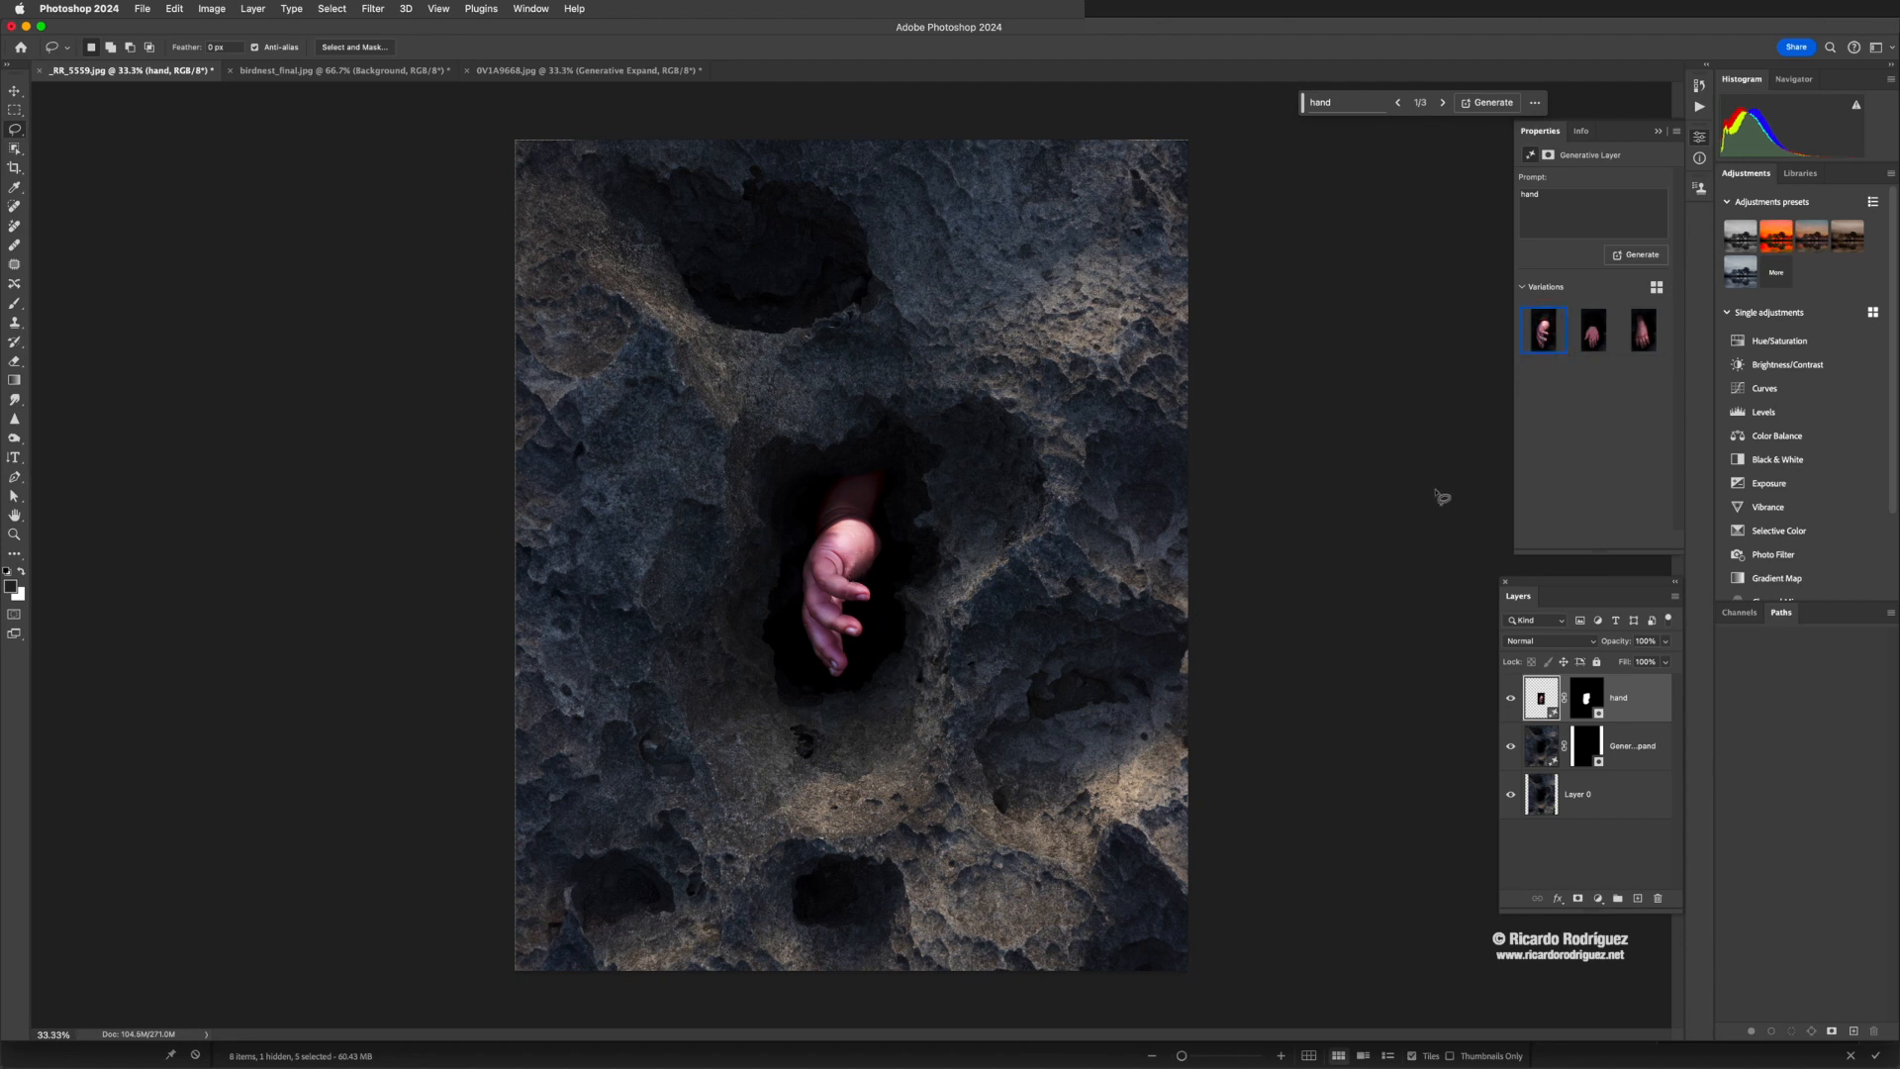
Add a Curves adjustment clipped to the hand layer and darken the hand by bringing input 144 down to output 97
left_click(1786, 388)
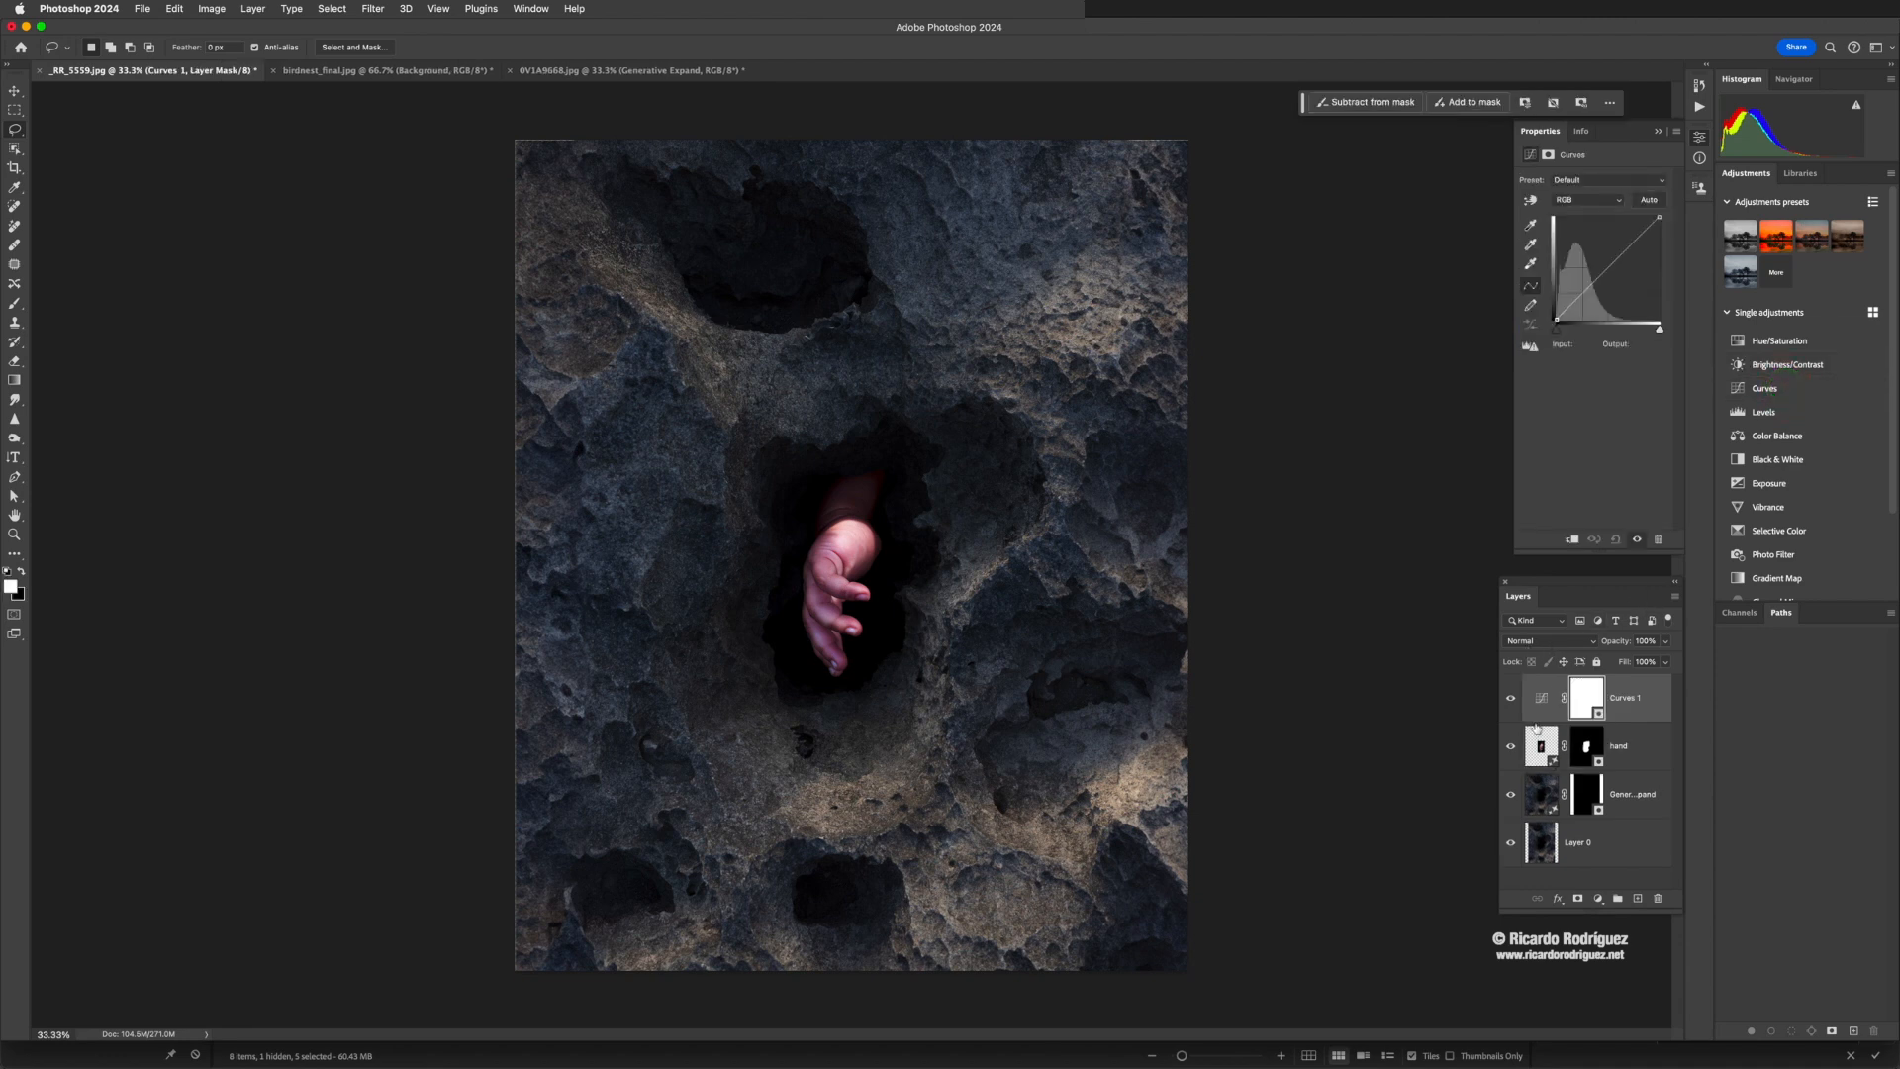
left_click(1539, 726, "alt")
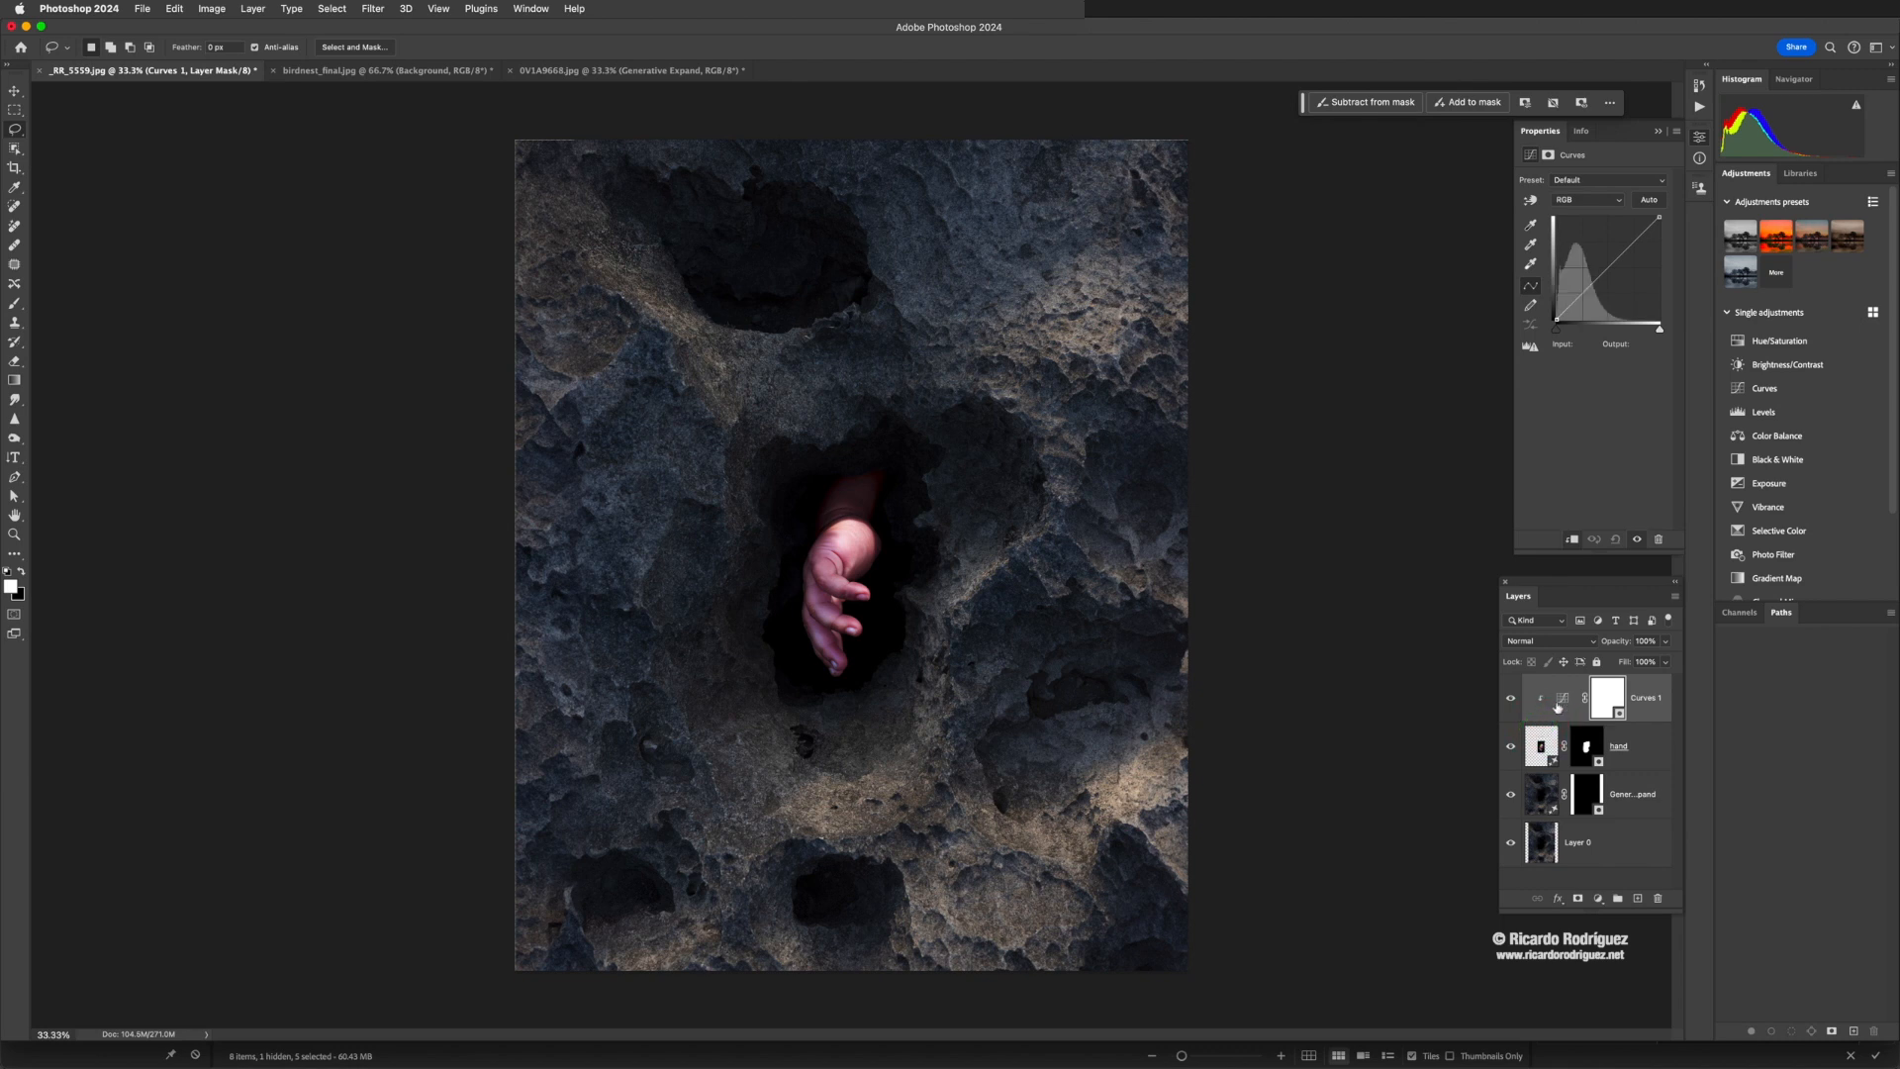
left_click_drag(1660, 217, 1614, 281)
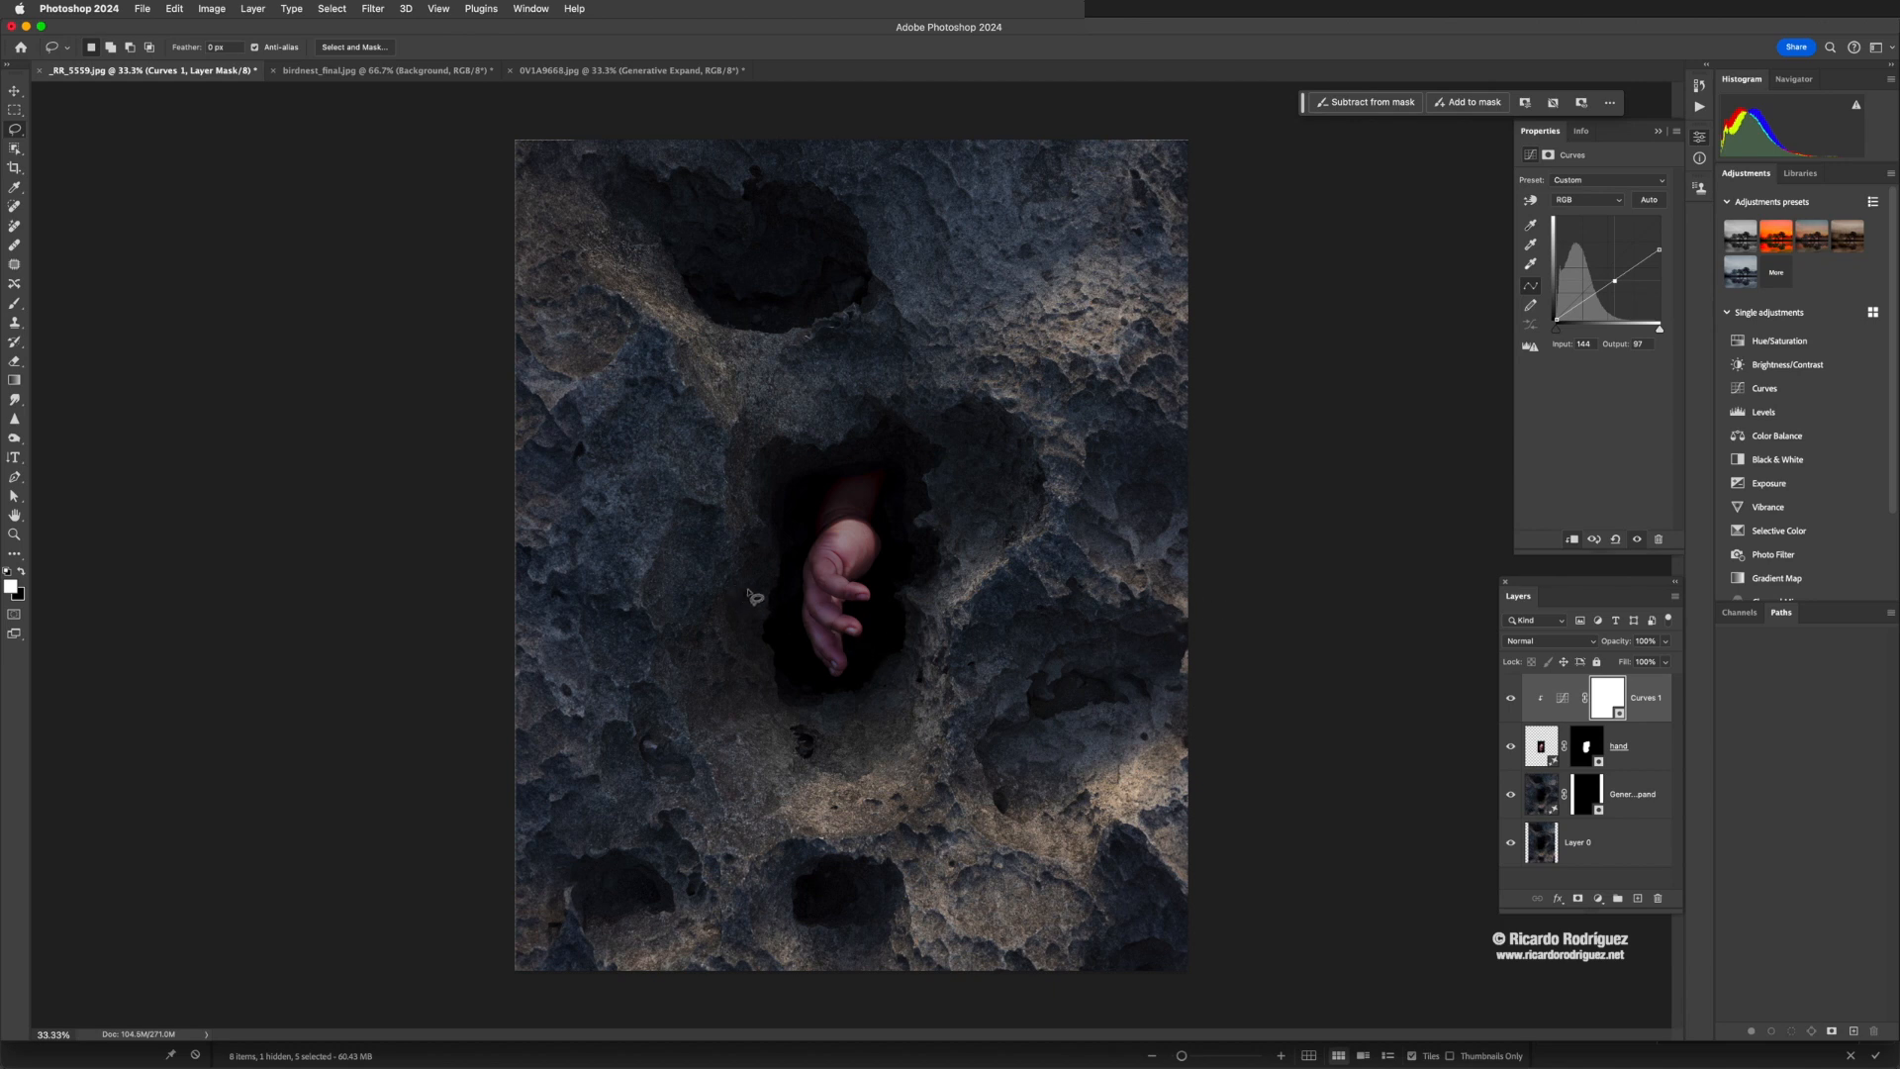
Flatten the image and duplicate the background onto a new layer
left_click(1675, 599)
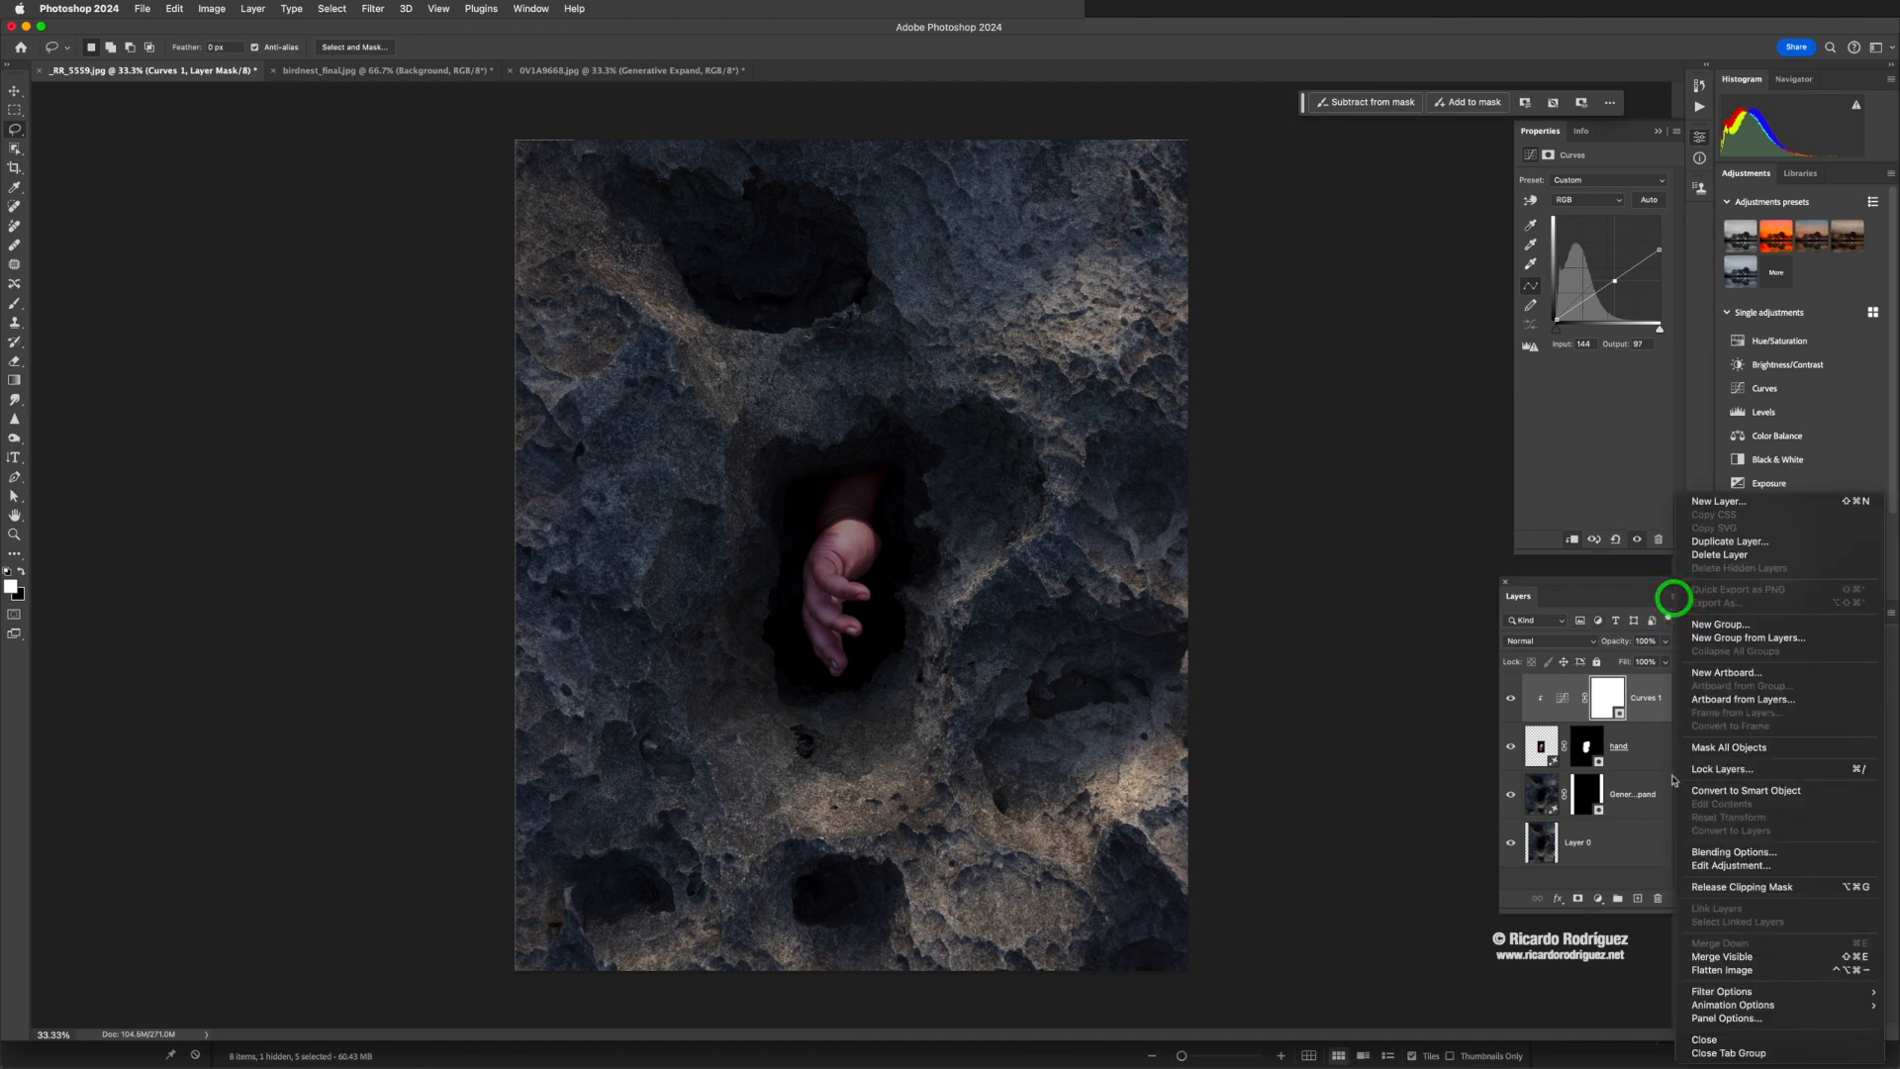
left_click(1730, 970)
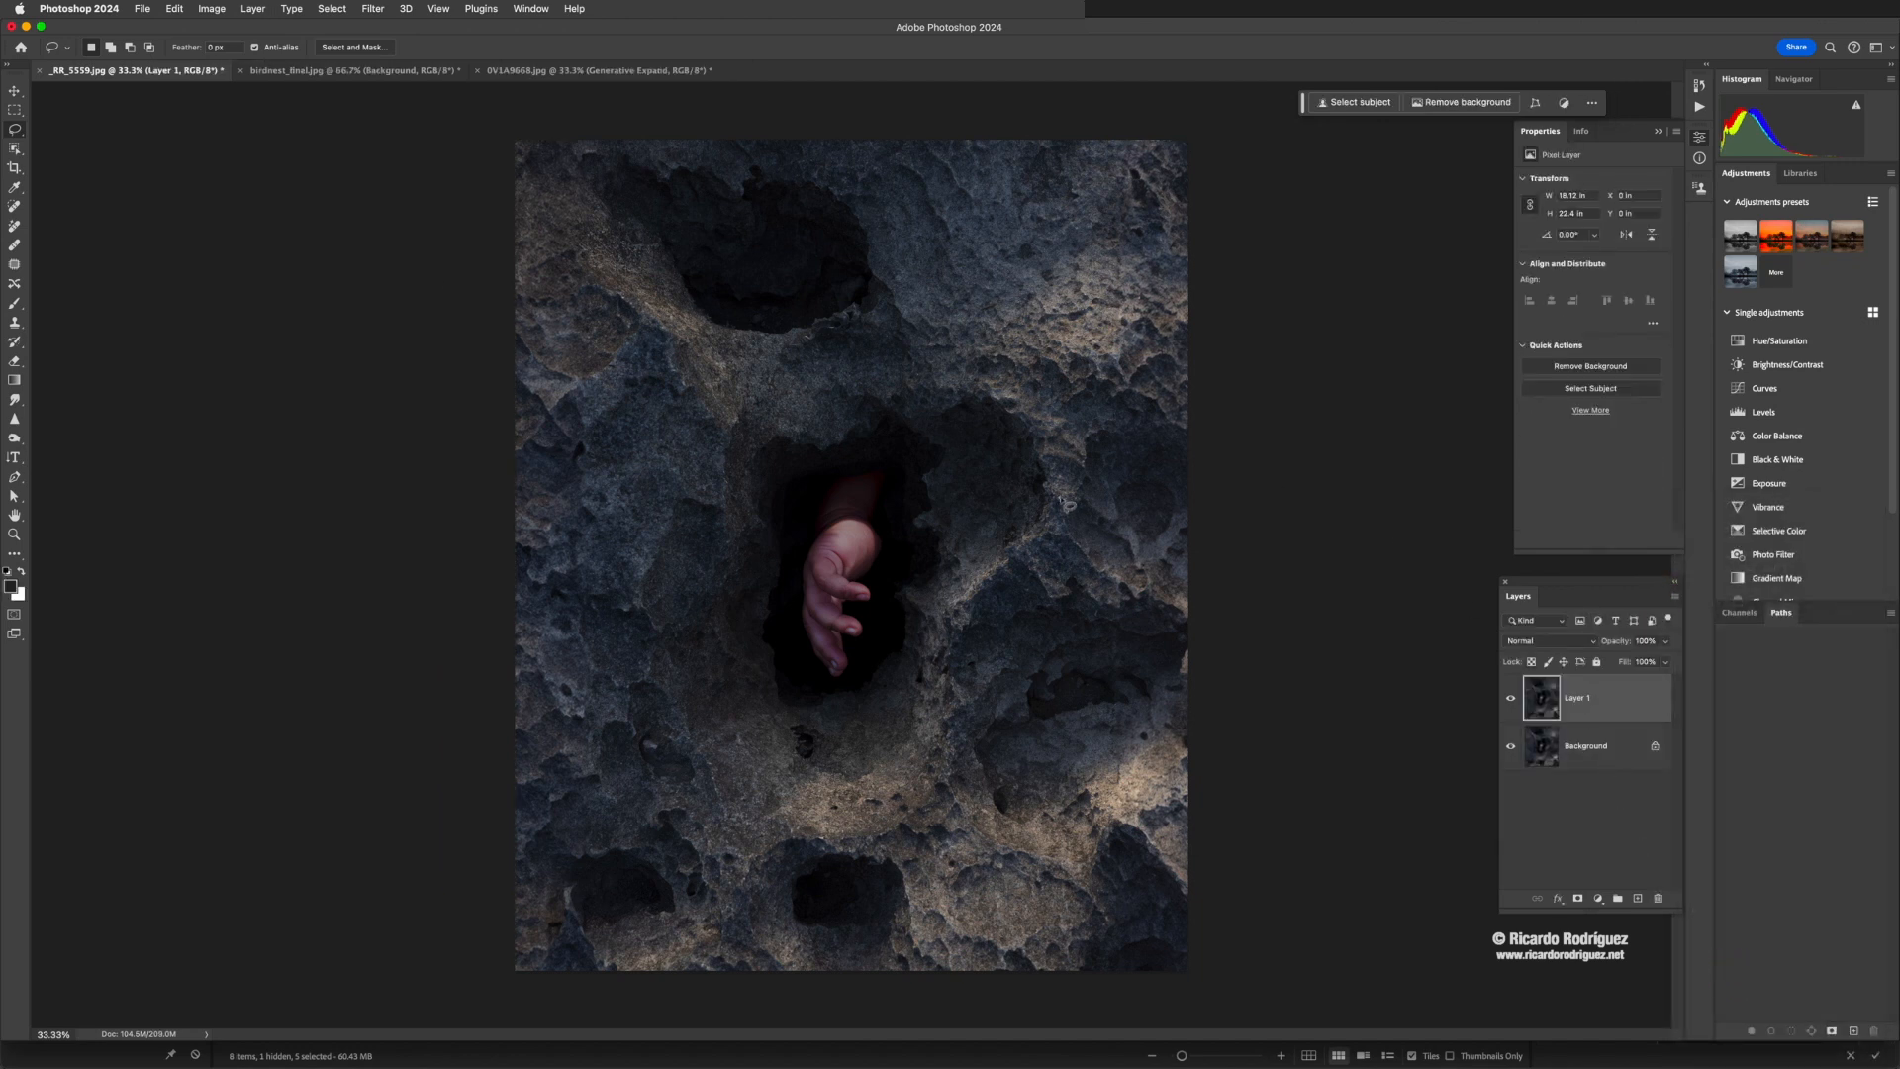
Open the Camera Raw Filter on the duplicate layer and enable the early-access Lens Blur effect
left_click(377, 18)
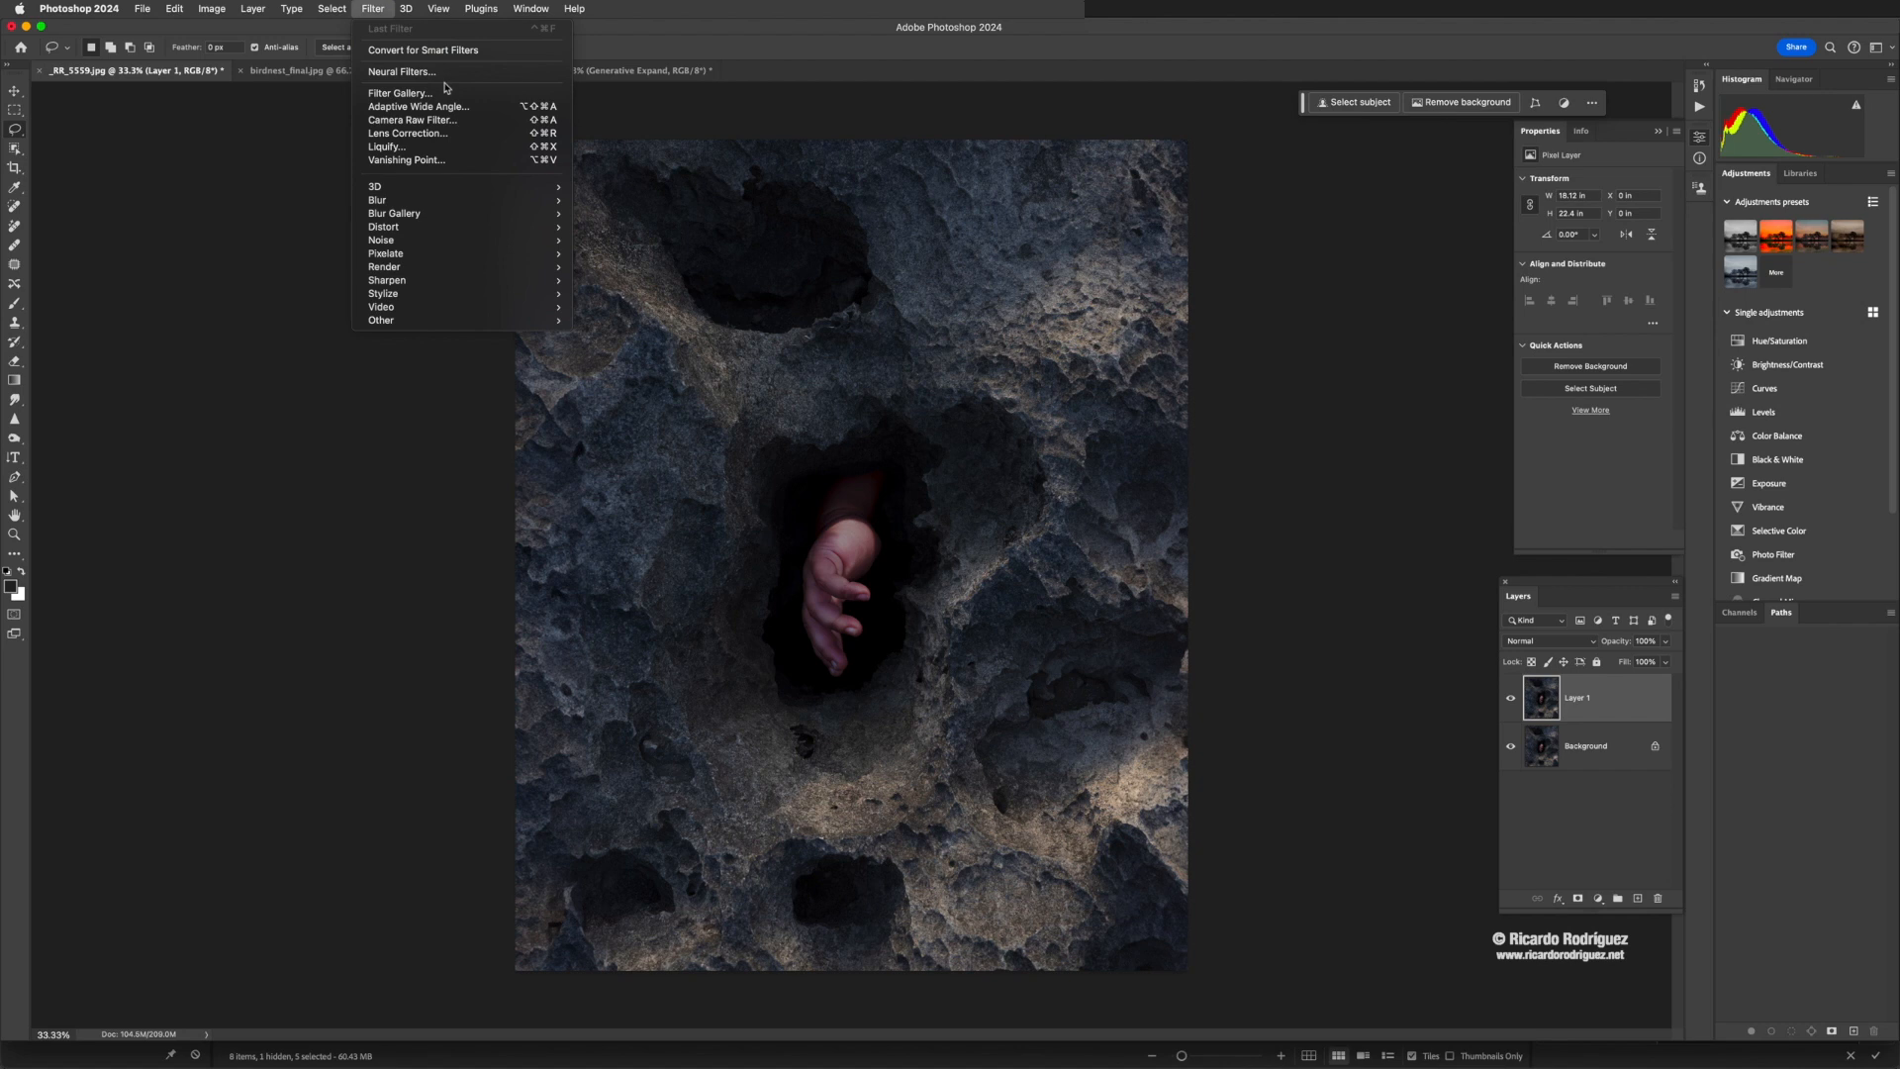
left_click(424, 121)
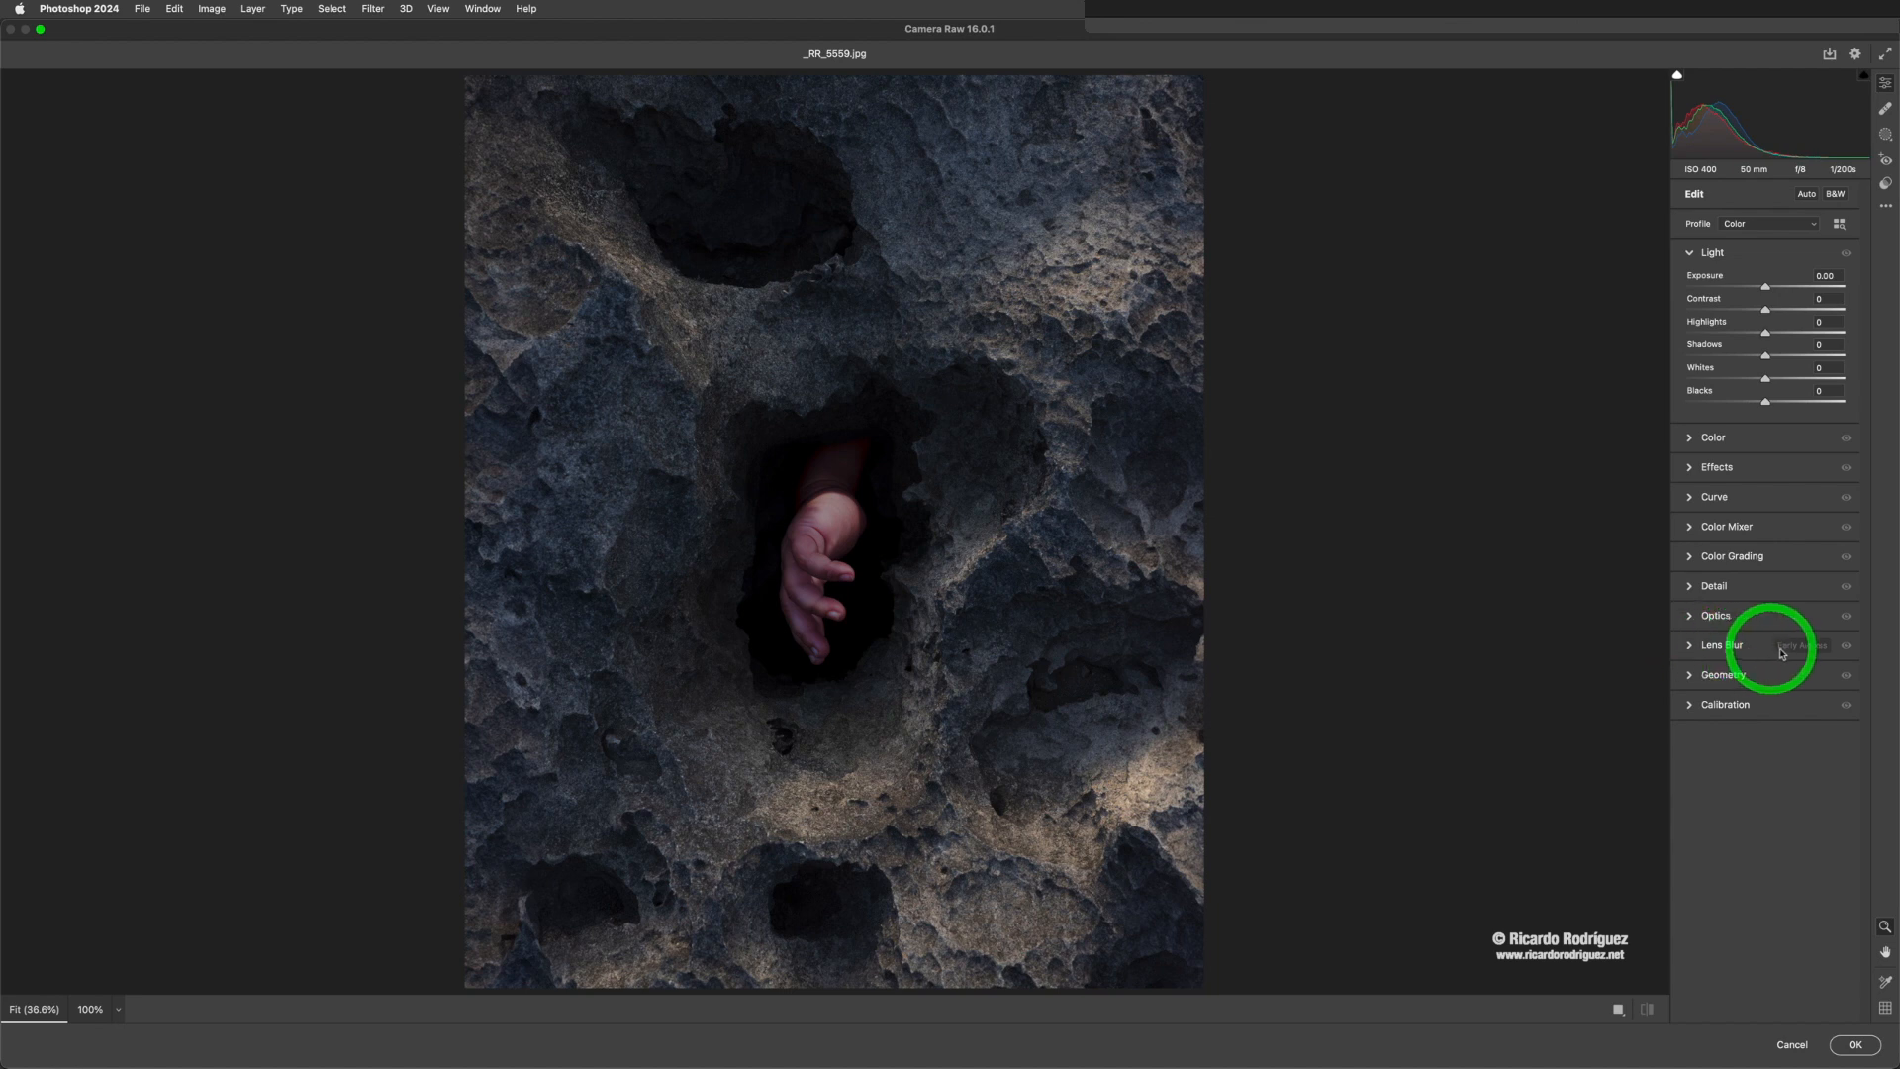
left_click(1703, 648)
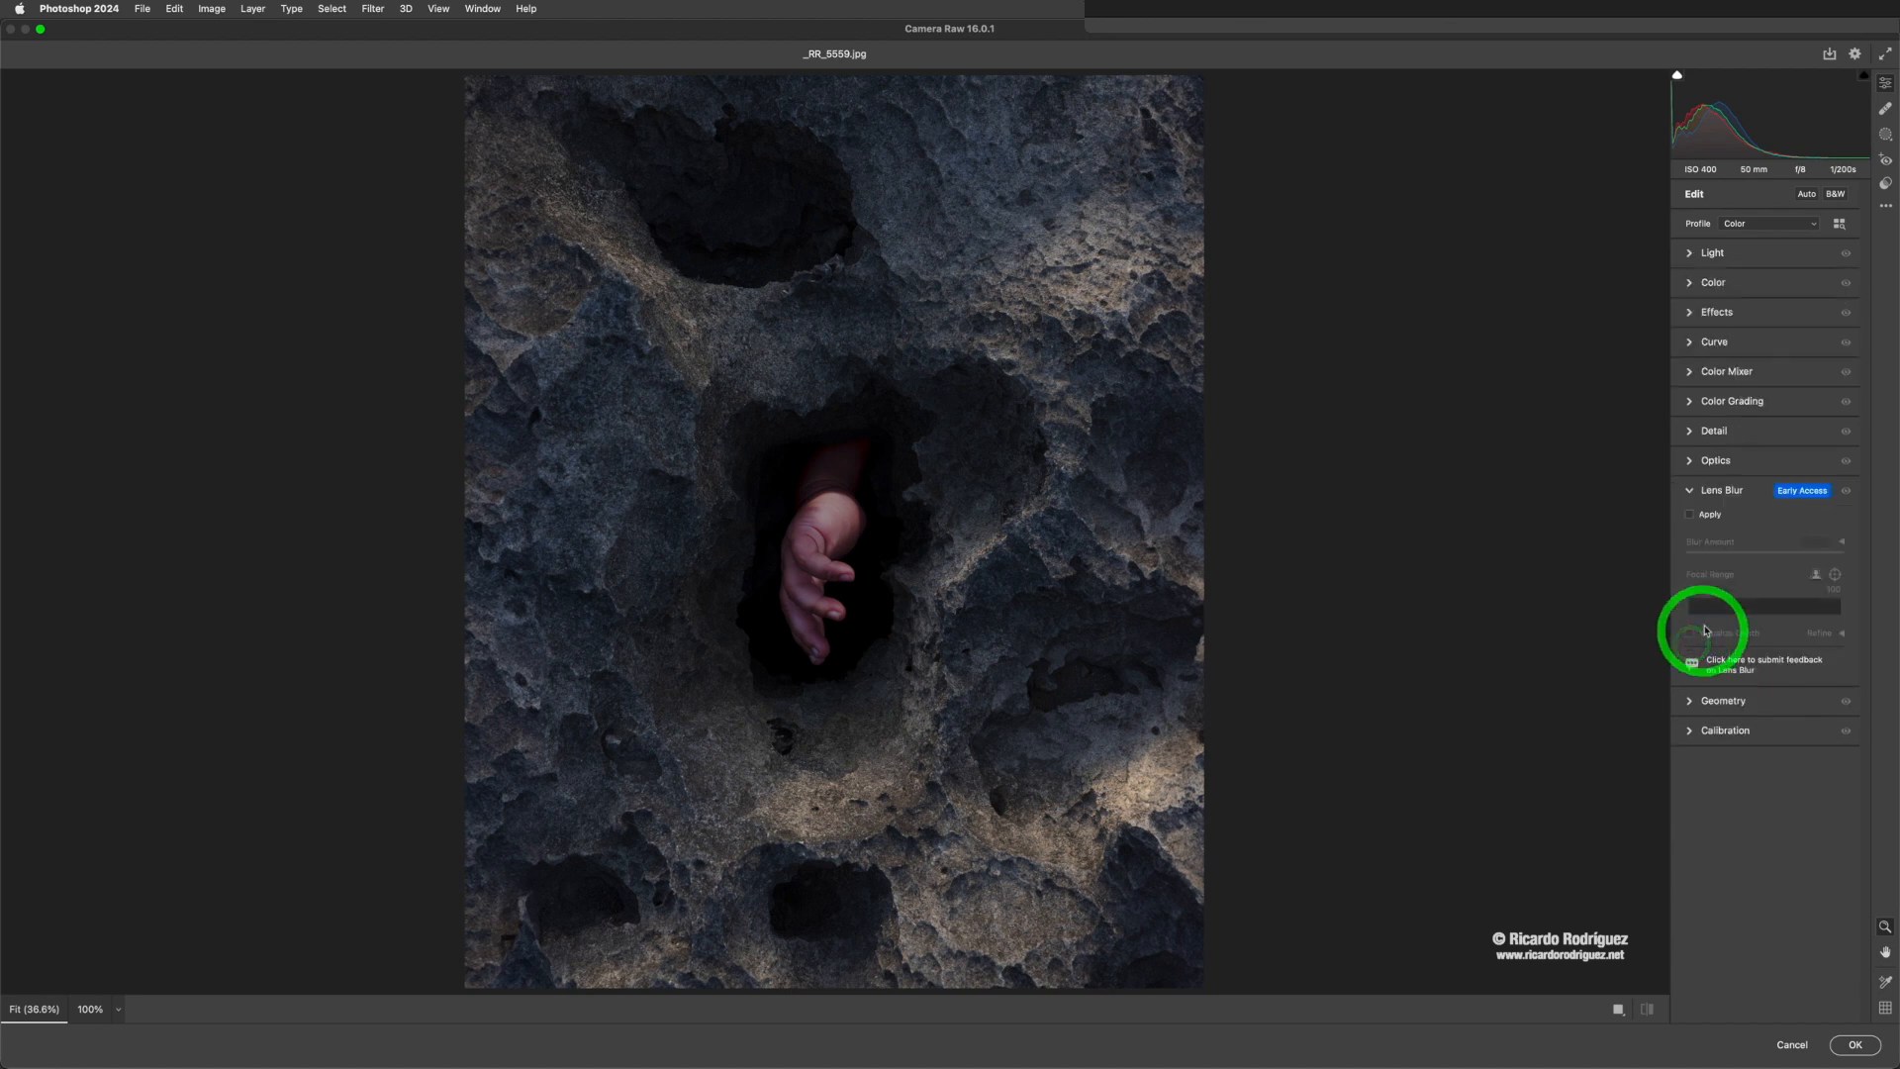
left_click(1691, 516)
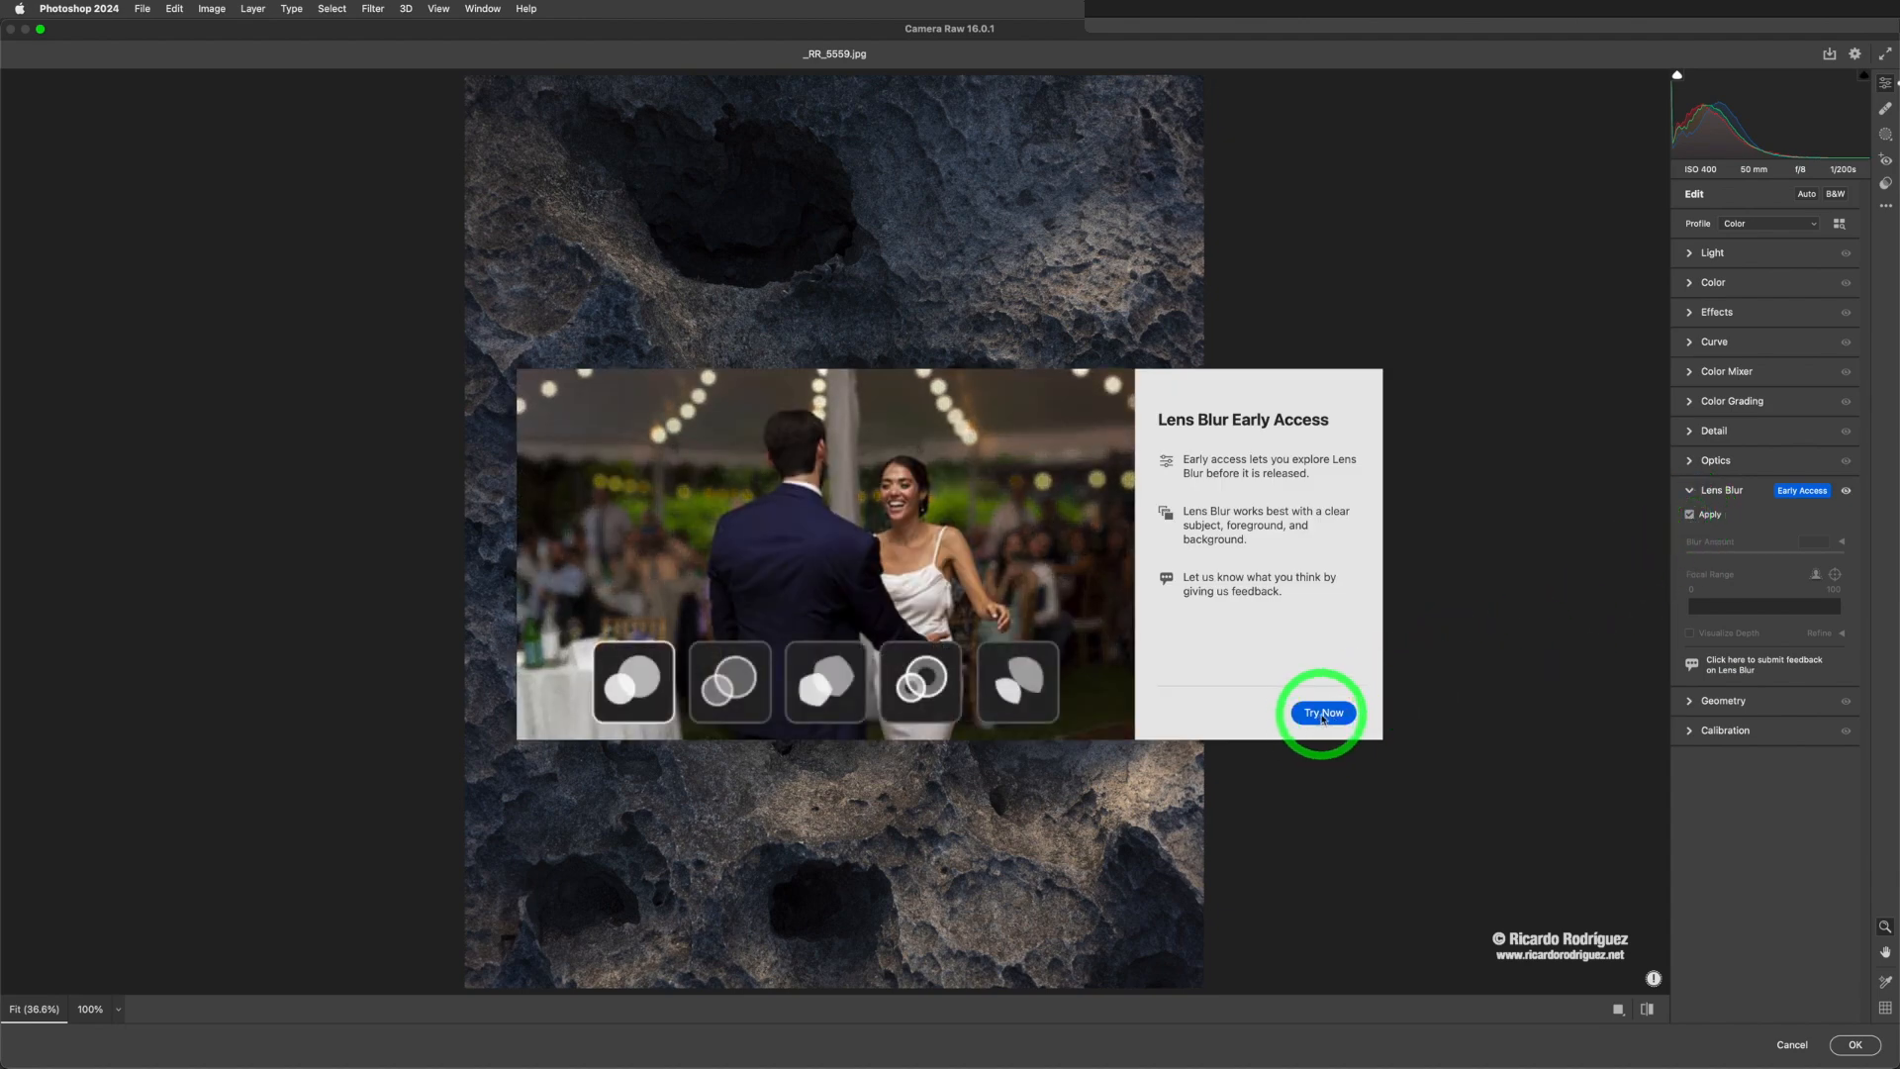
left_click(1323, 713)
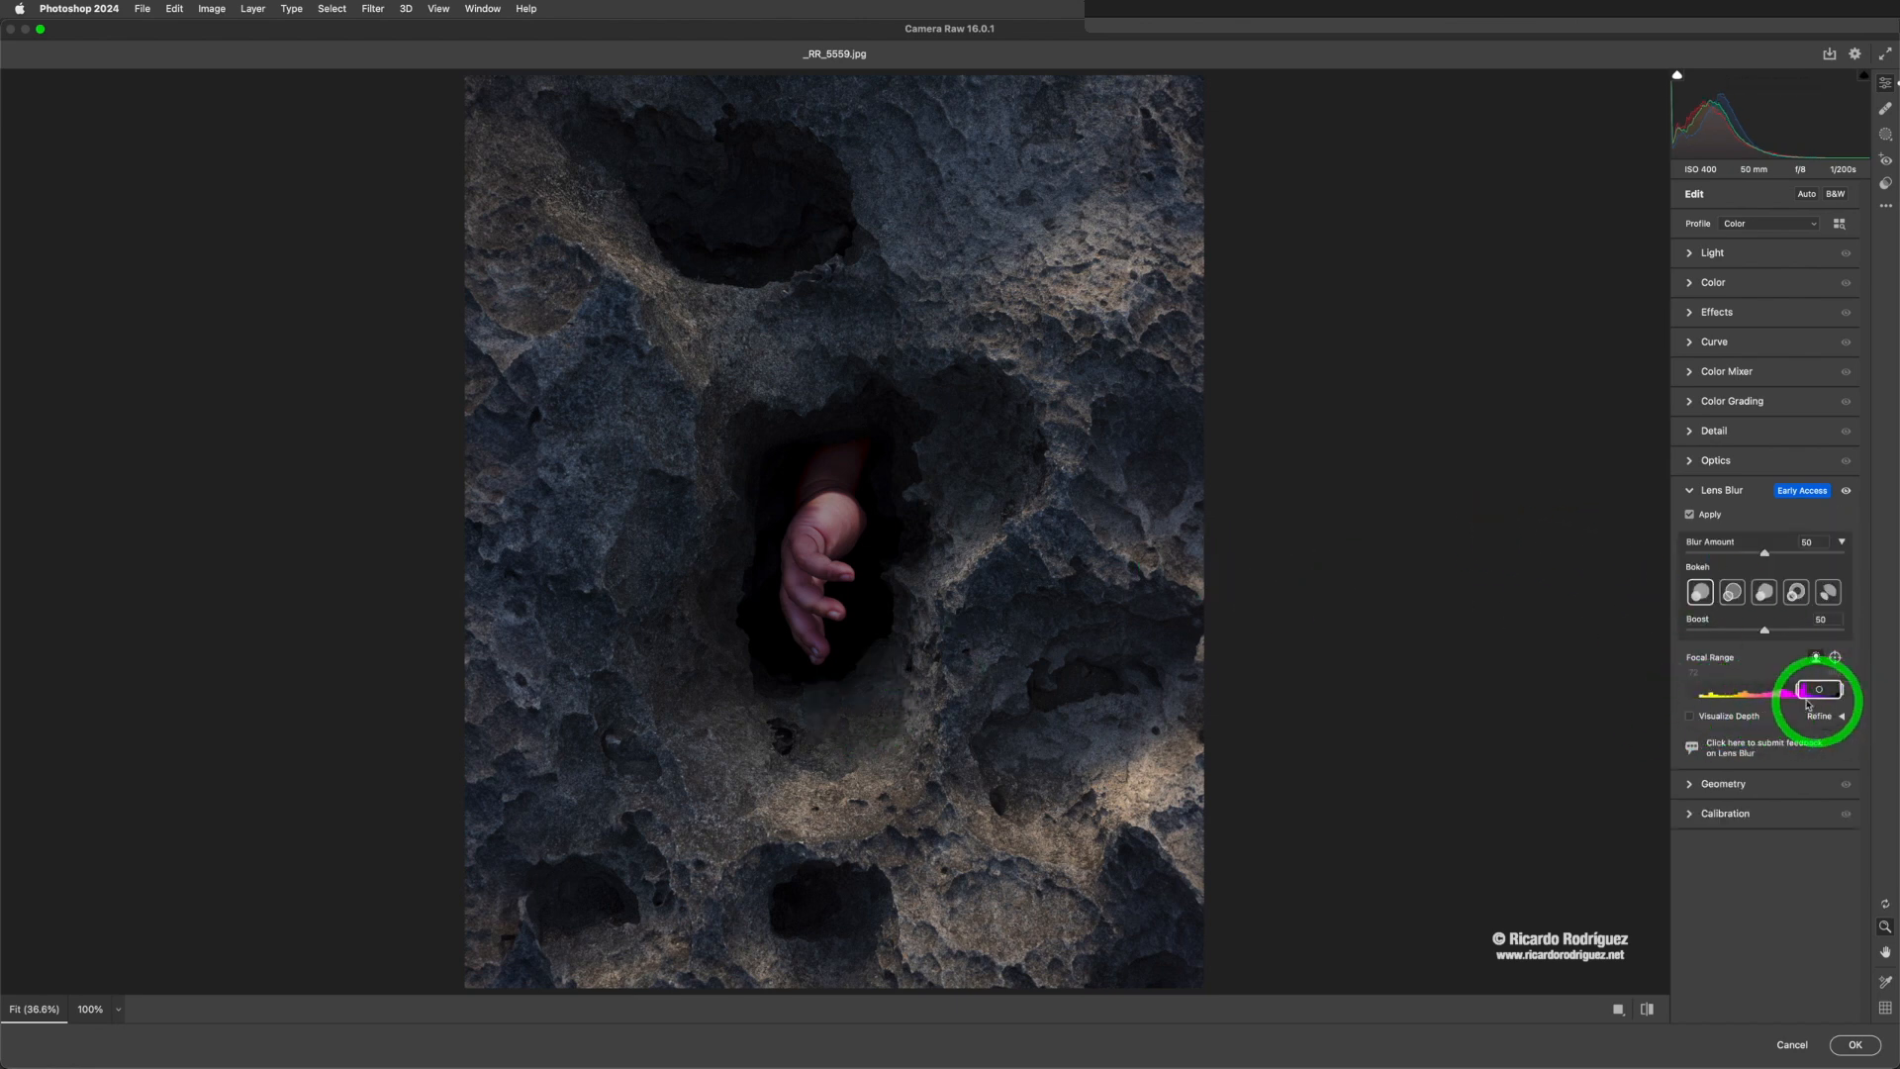
Set the Lens Blur amount to 28, extend the lower end of the focal range slightly, and apply the filter
mouse_move(1799, 690)
left_mouse_down()
mouse_move(1699, 688)
mouse_move(1804, 690)
left_mouse_up()
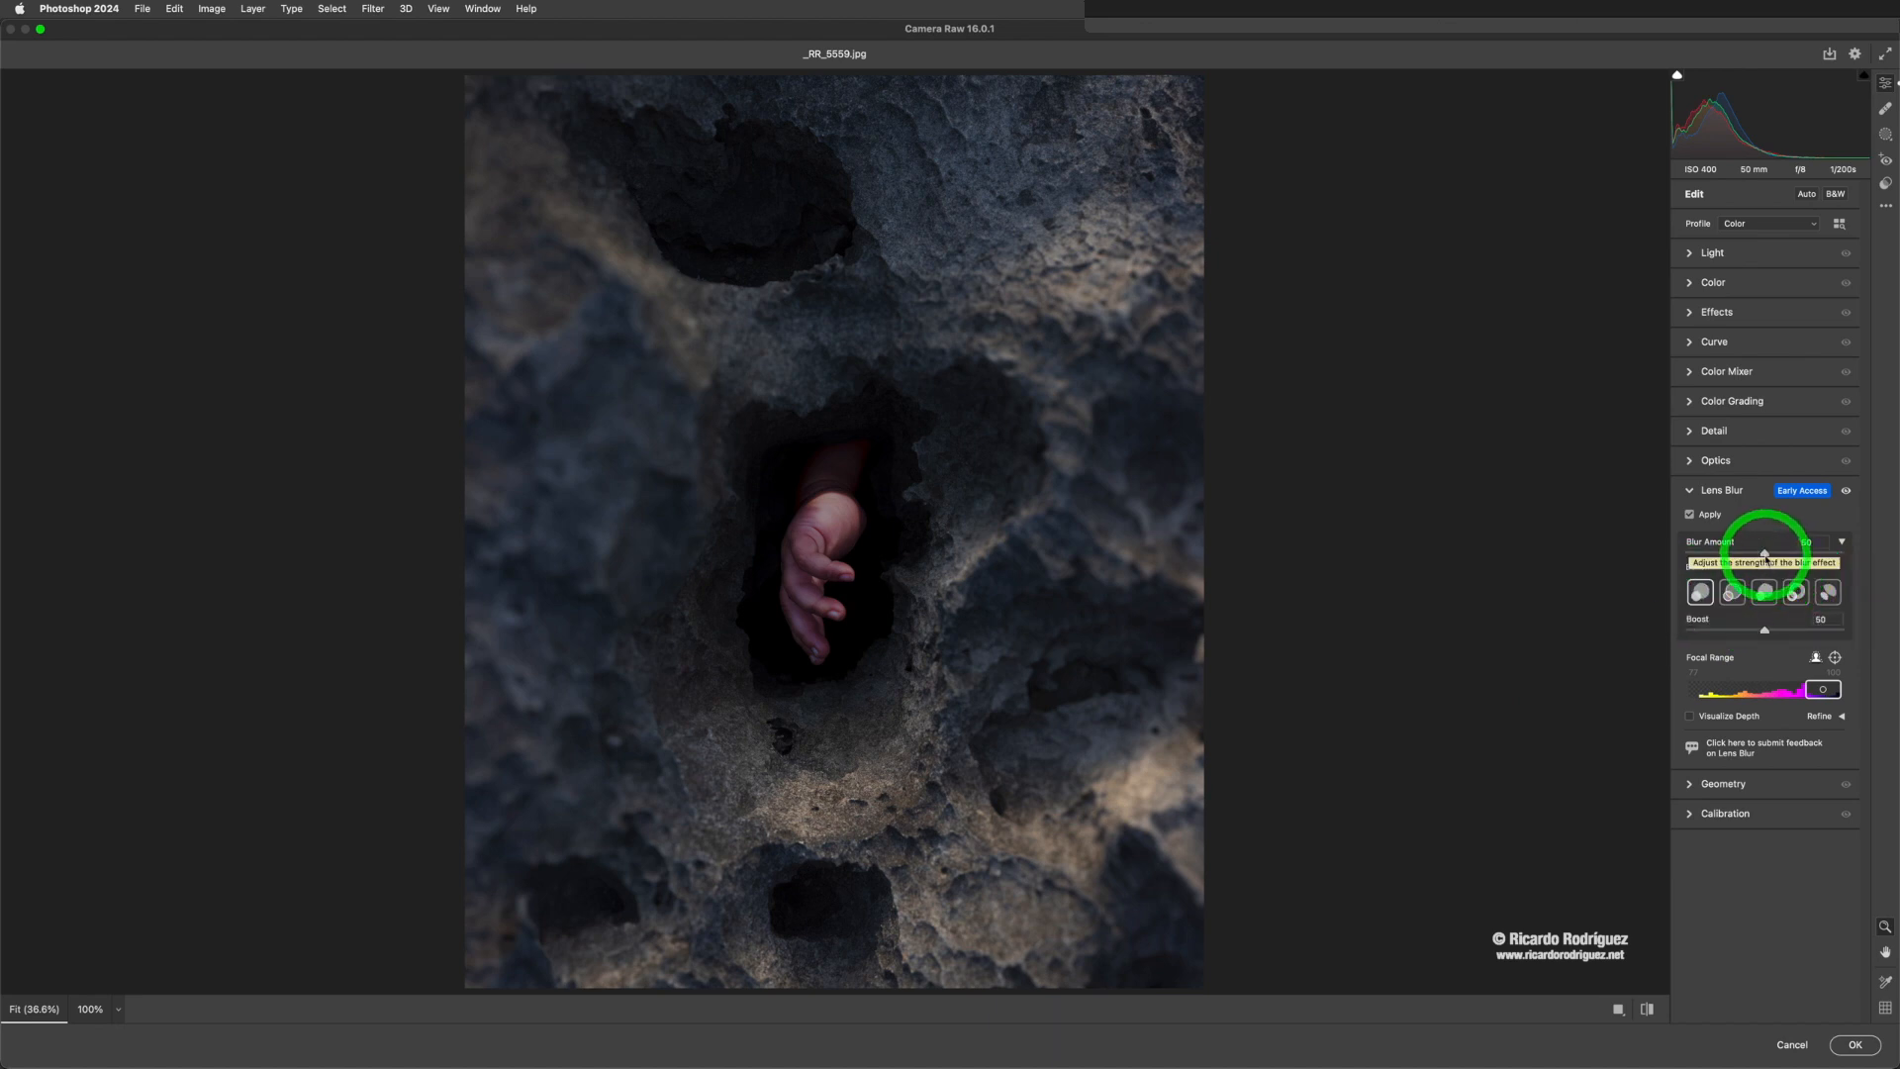
left_click_drag(1766, 561, 1732, 557)
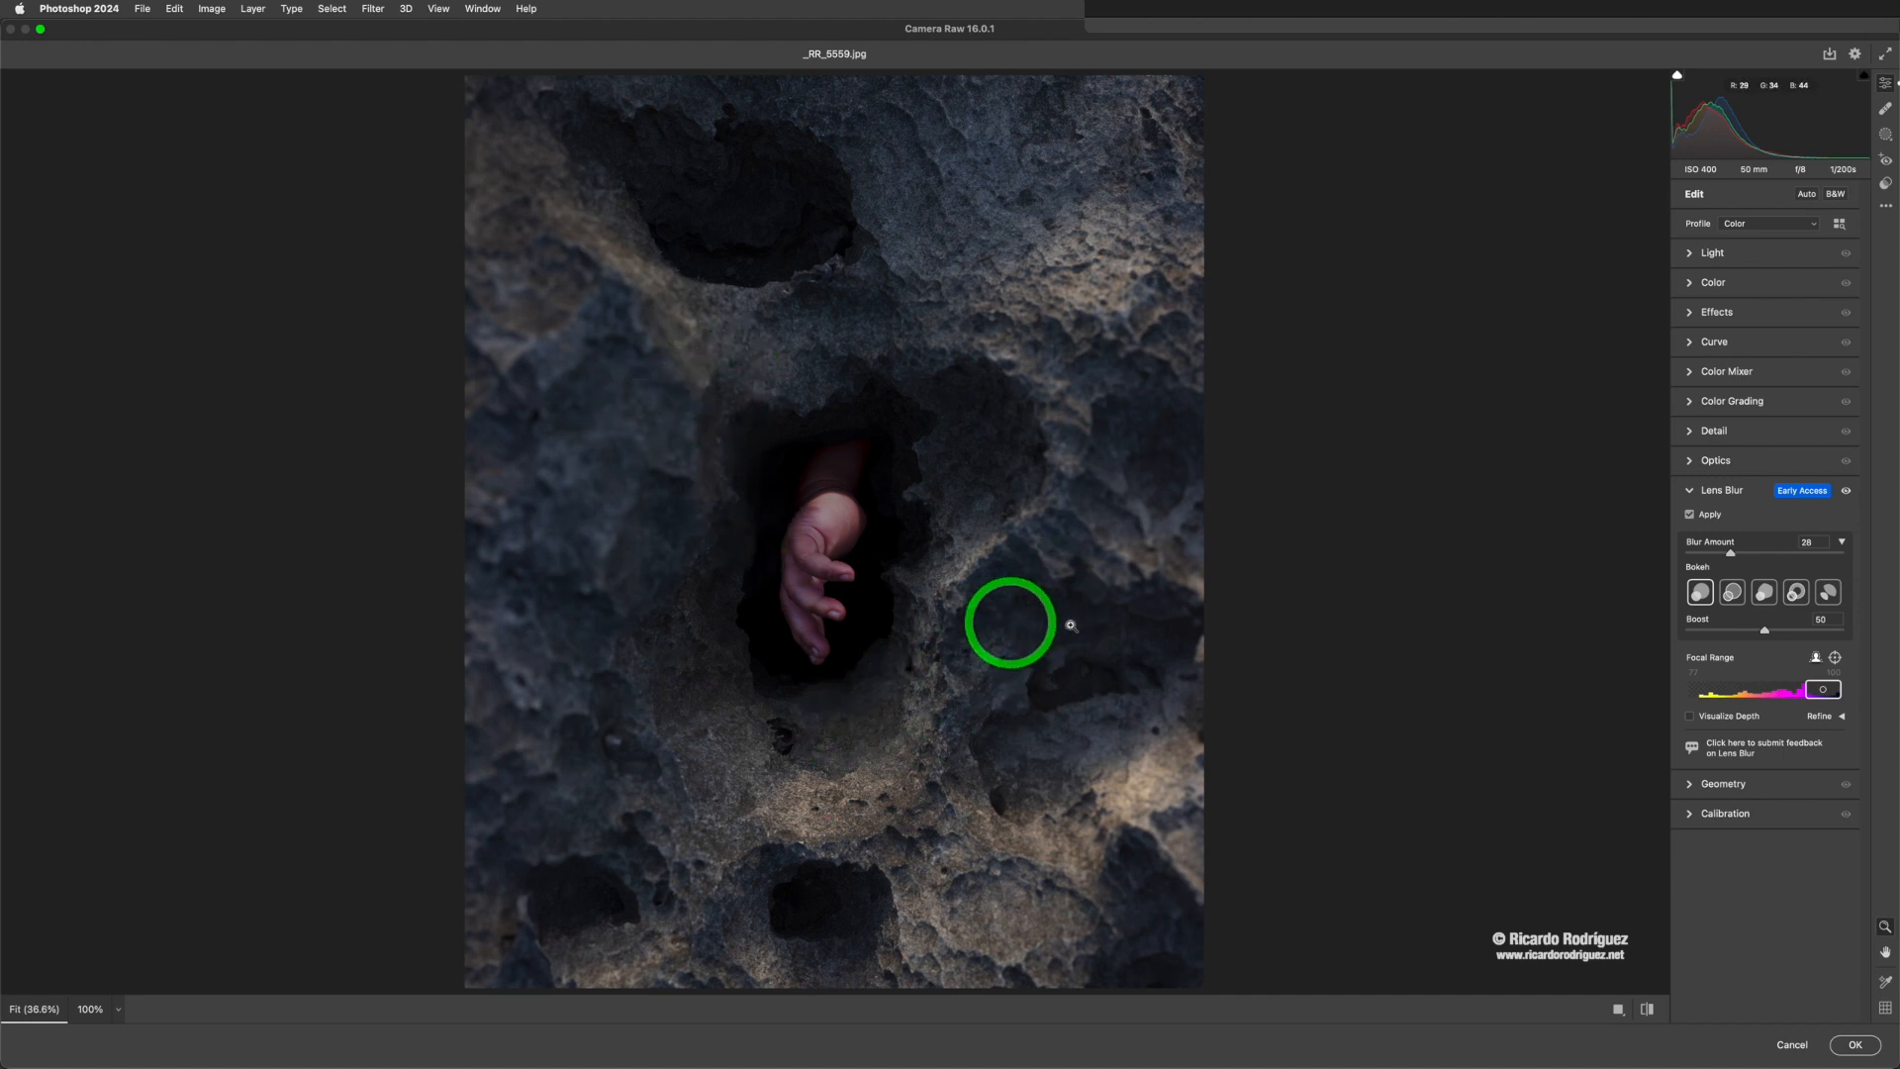
left_click_drag(1809, 707, 1796, 706)
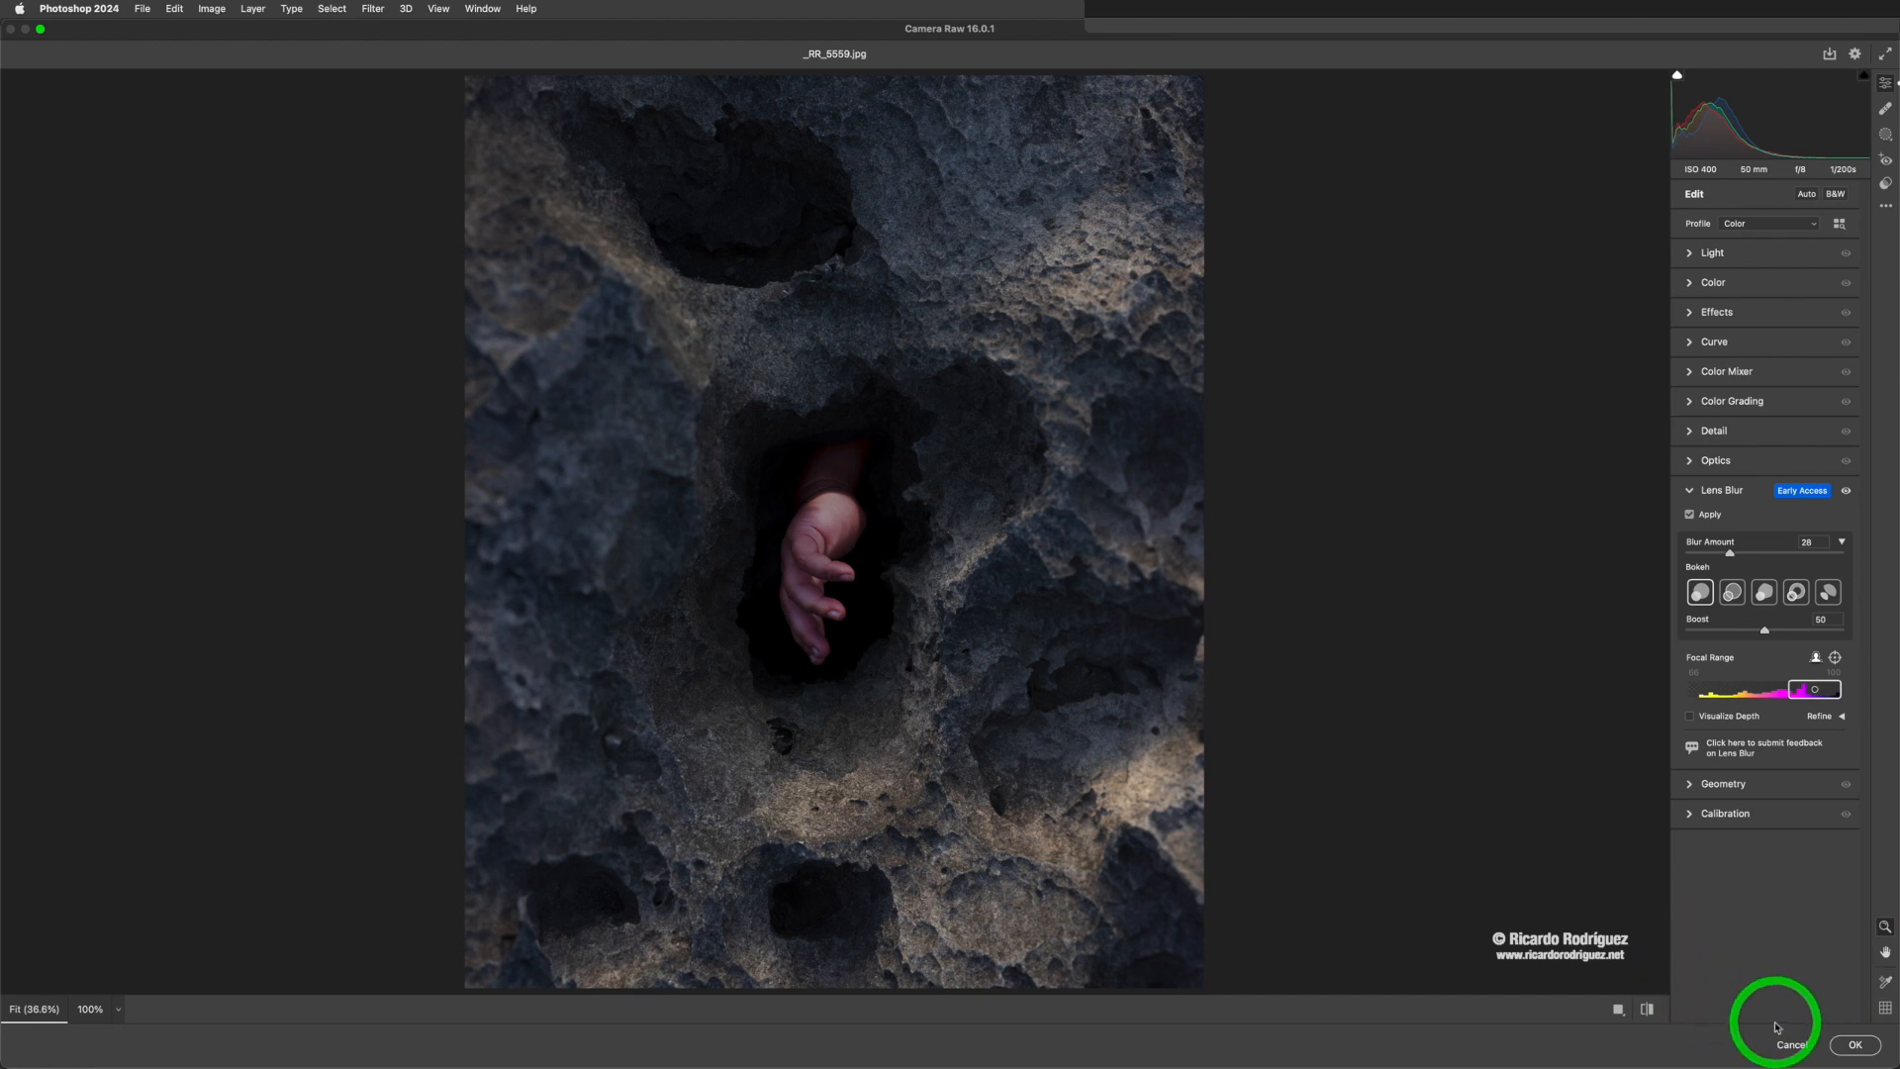
left_click(1851, 1046)
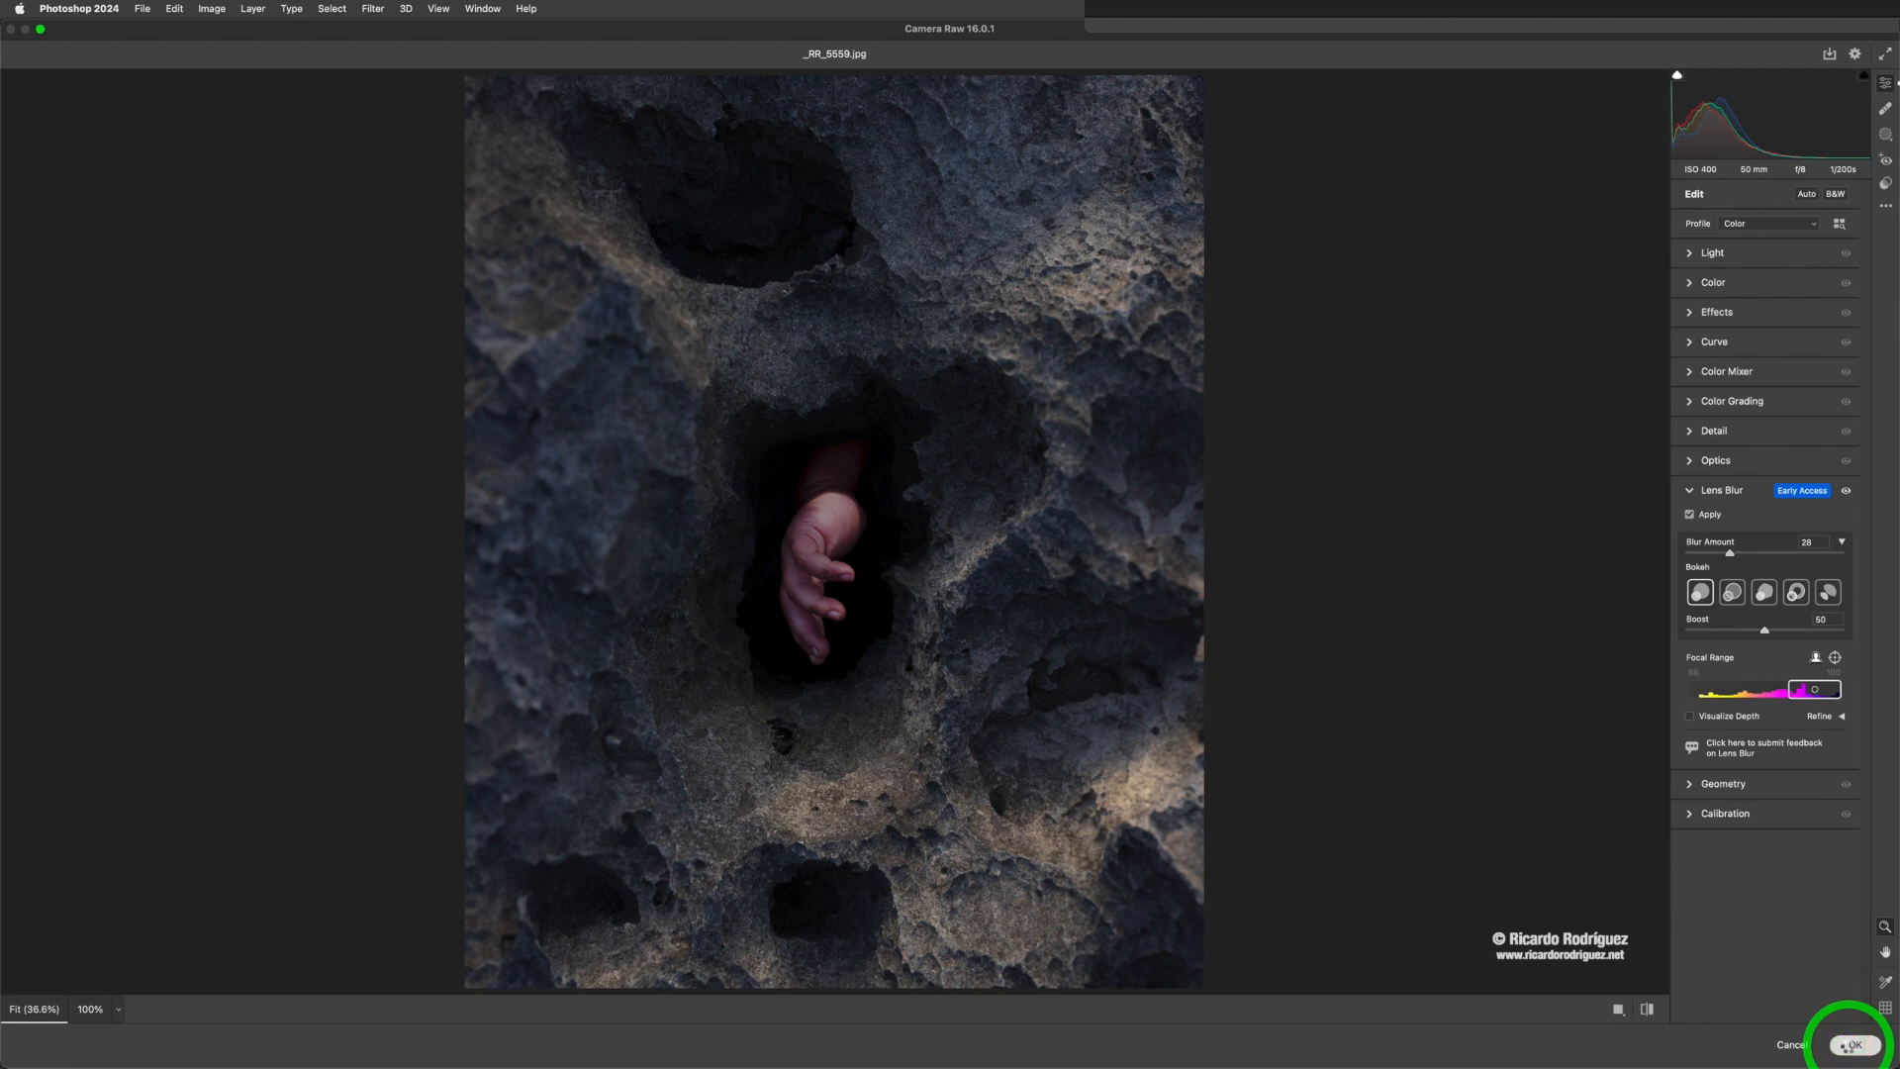